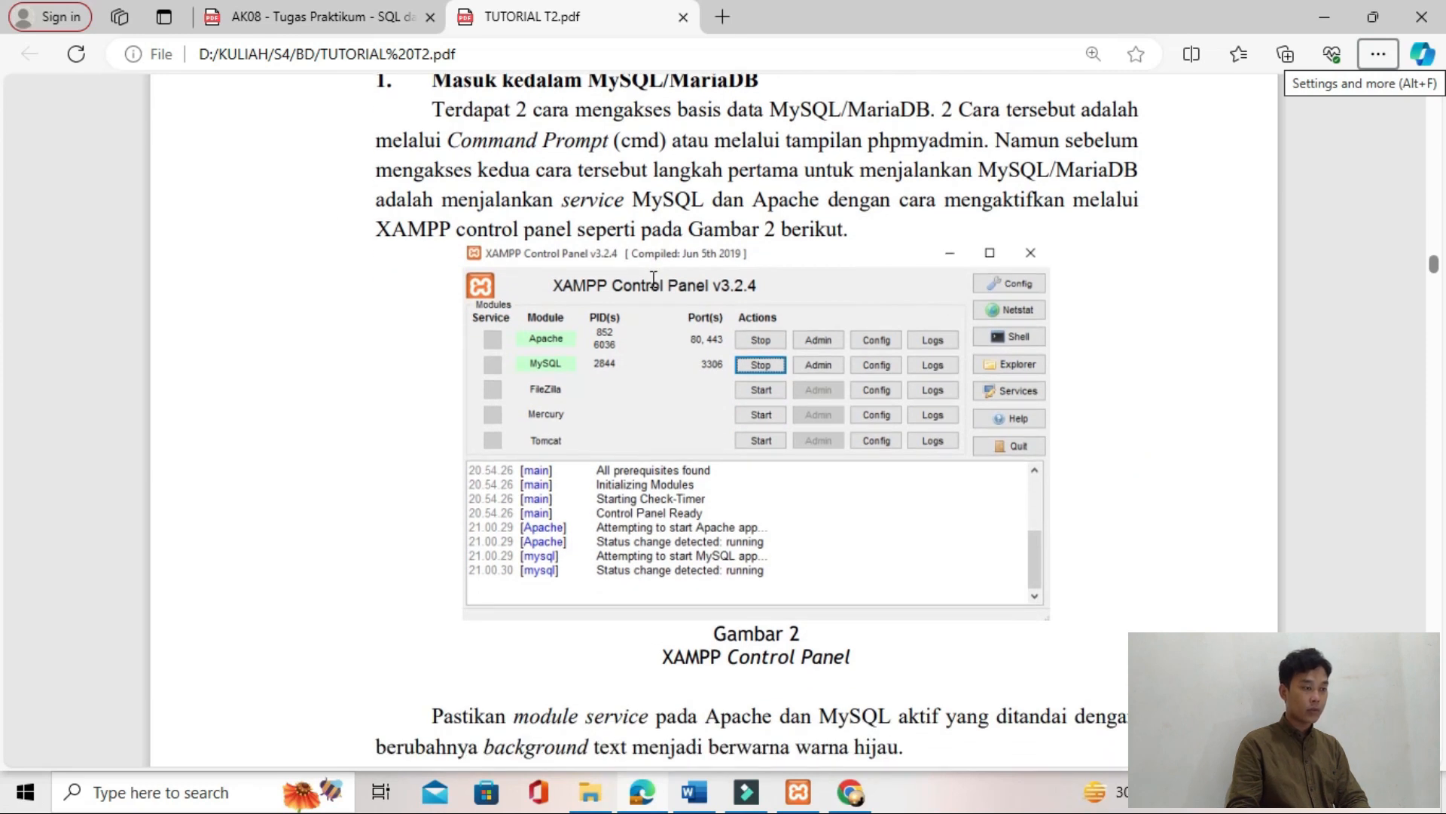
pyautogui.scroll(-1, 654, 281)
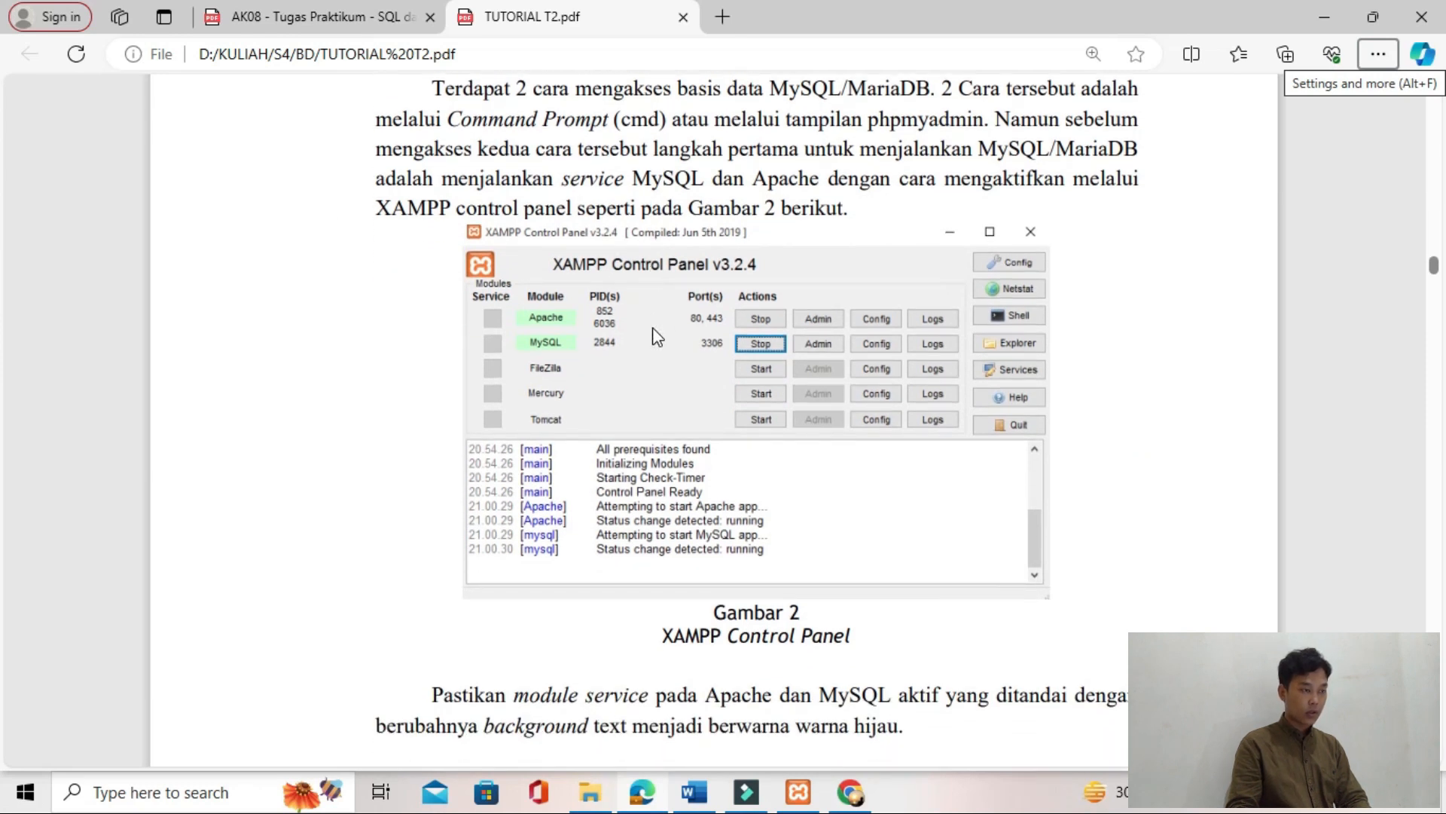
# Step: Switch to the XAMPP Control Panel, start the Apache and MySQL modules, and minimize the panel
pyautogui.hotkey('alt', 'Tab')
pyautogui.hotkey('alt', 'Tab')
pyautogui.hotkey('alt', 'Tab')
pyautogui.hotkey('alt', 'Tab')
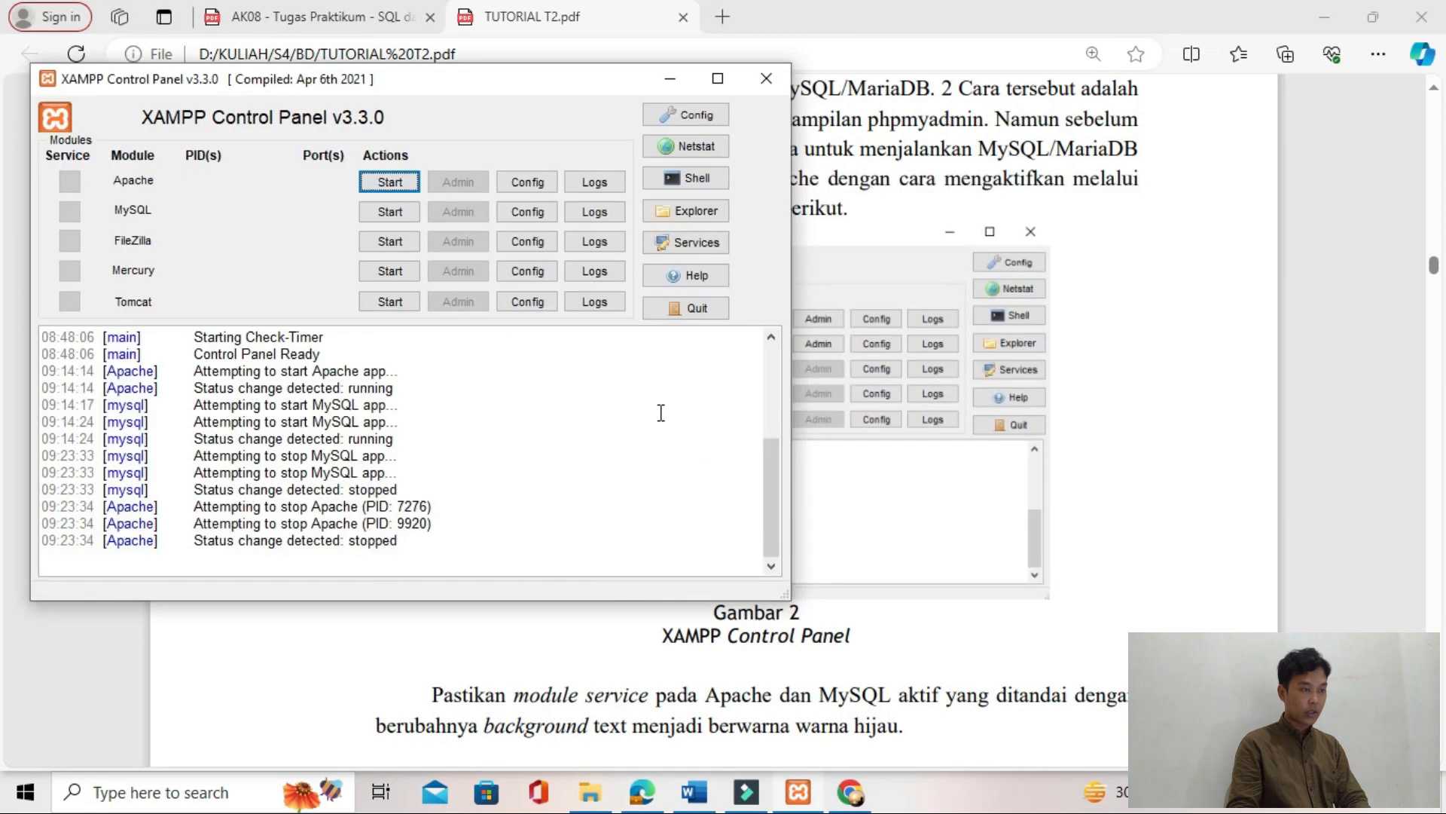
pyautogui.click(405, 182)
pyautogui.click(393, 211)
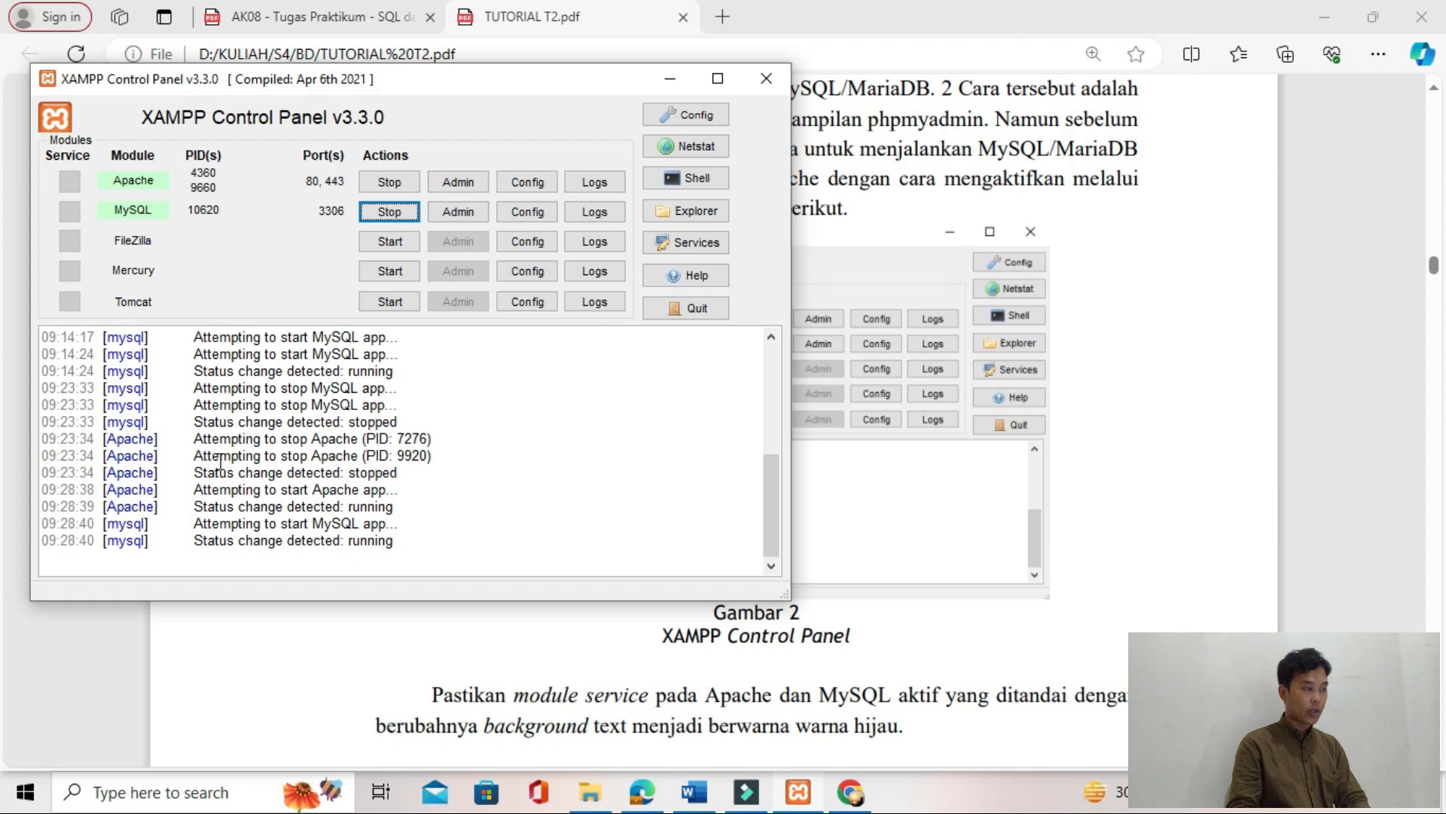
pyautogui.click(670, 78)
# Step: Review the tutorial's section on accessing MySQL/MariaDB through phpMyAdmin and switch to the phpMyAdmin databases page
pyautogui.scroll(-12, 650, 421)
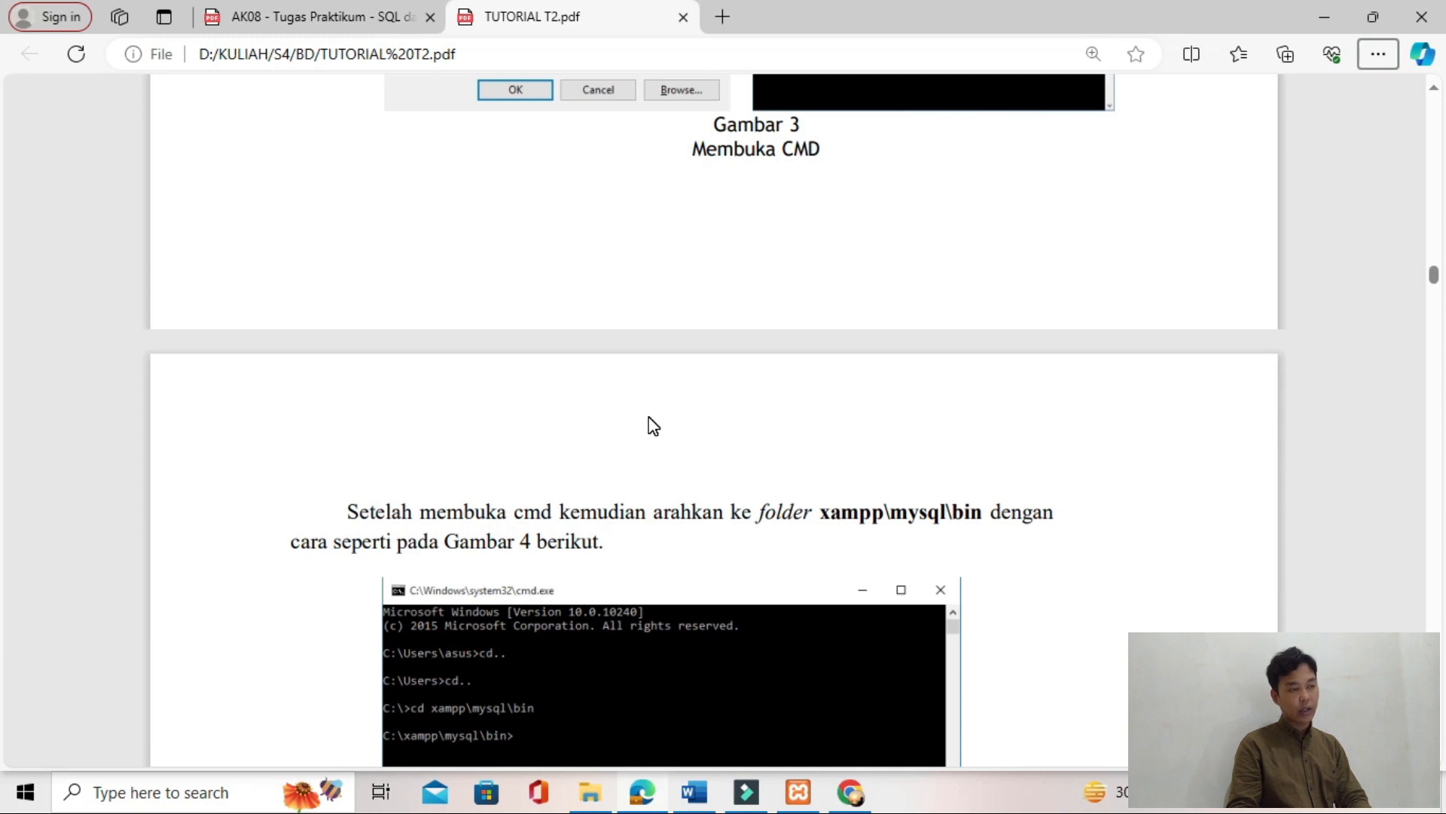
pyautogui.scroll(-15, 652, 425)
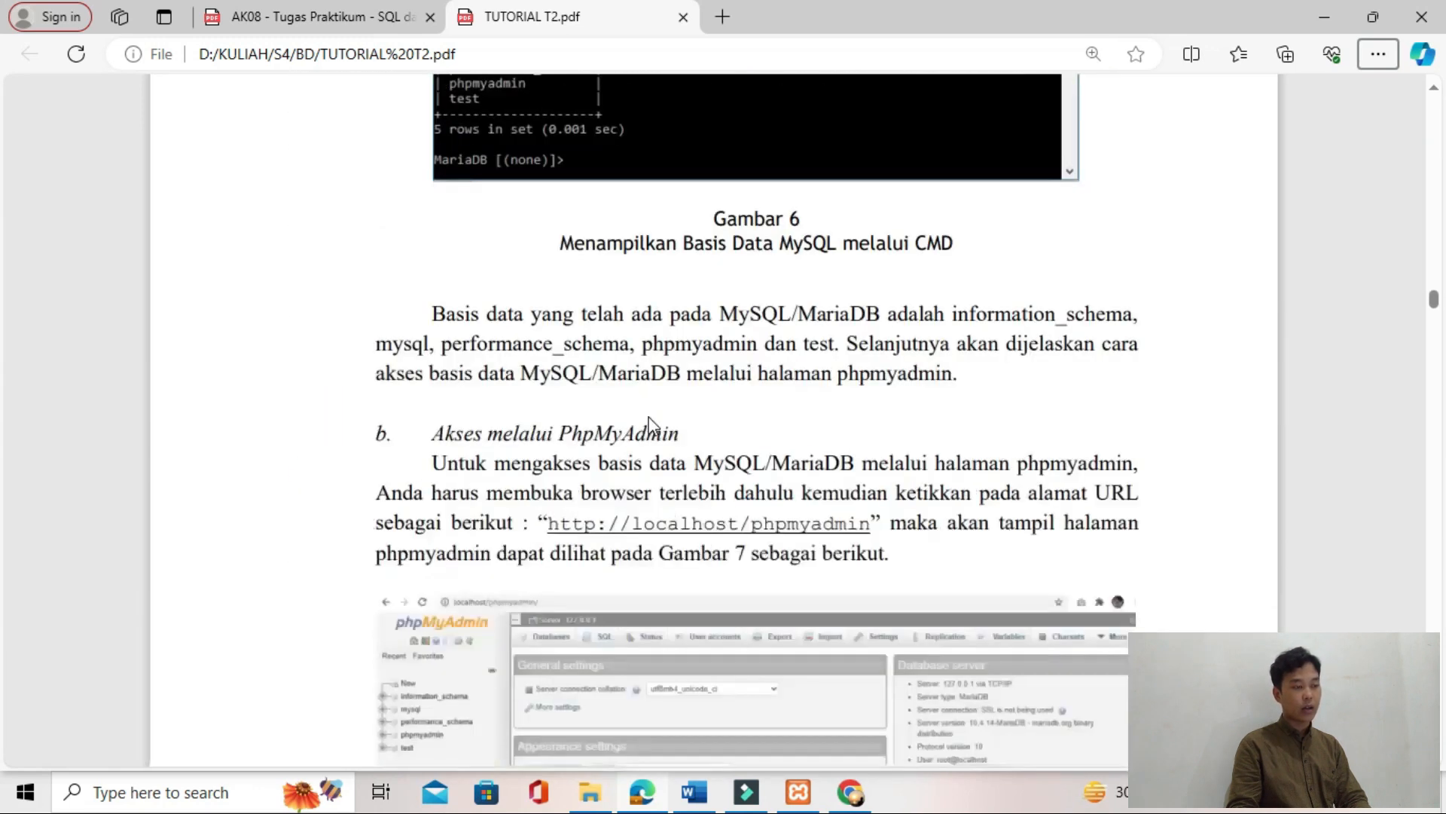
pyautogui.scroll(-4, 649, 420)
pyautogui.hotkey('alt', 'Tab')
pyautogui.hotkey('alt', 'Tab')
pyautogui.hotkey('alt', 'Tab')
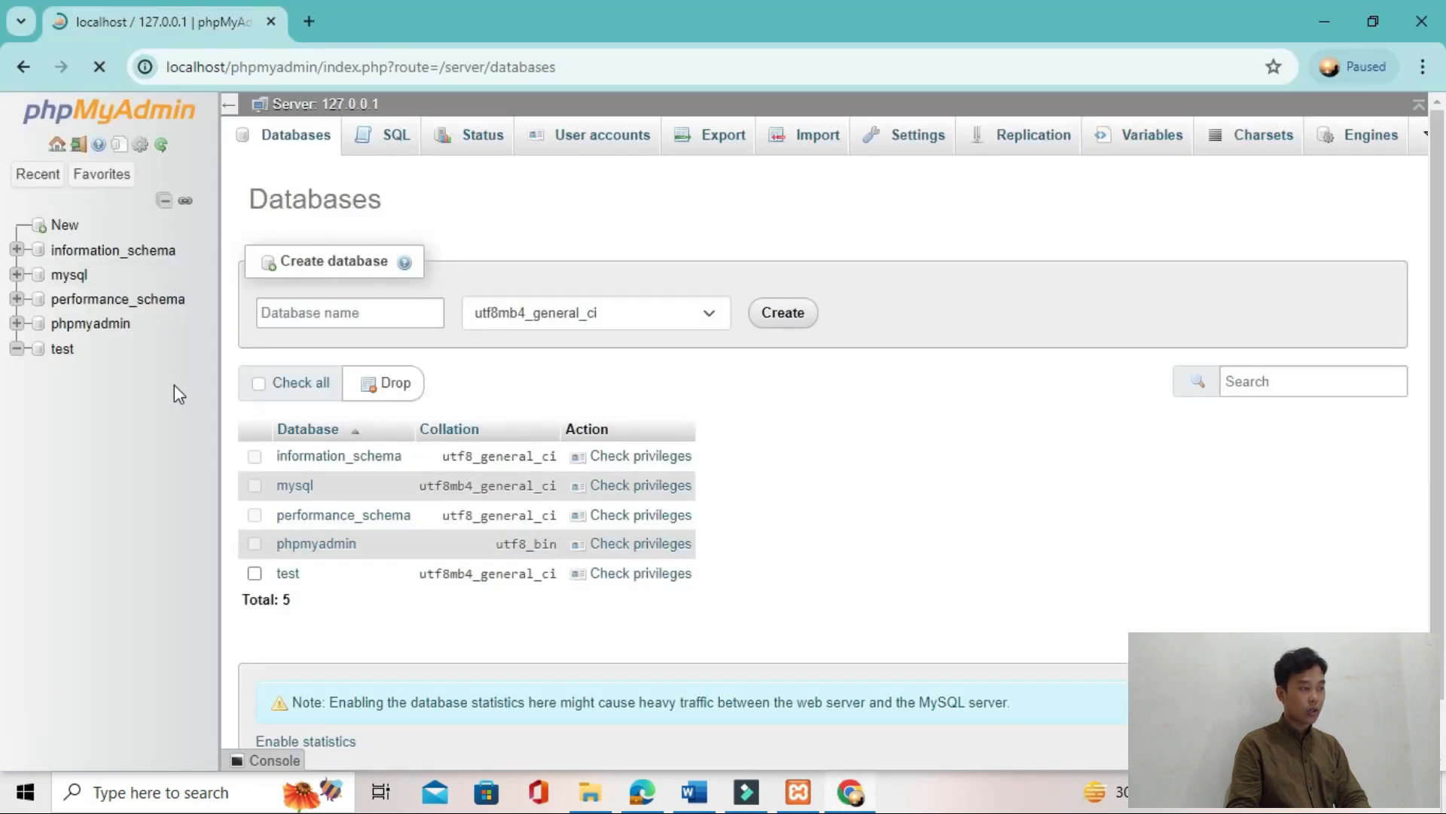
# Step: Examine the instructions for creating a database through phpMyAdmin in TUTORIAL T2.pdf
pyautogui.hotkey('alt', 'Tab')
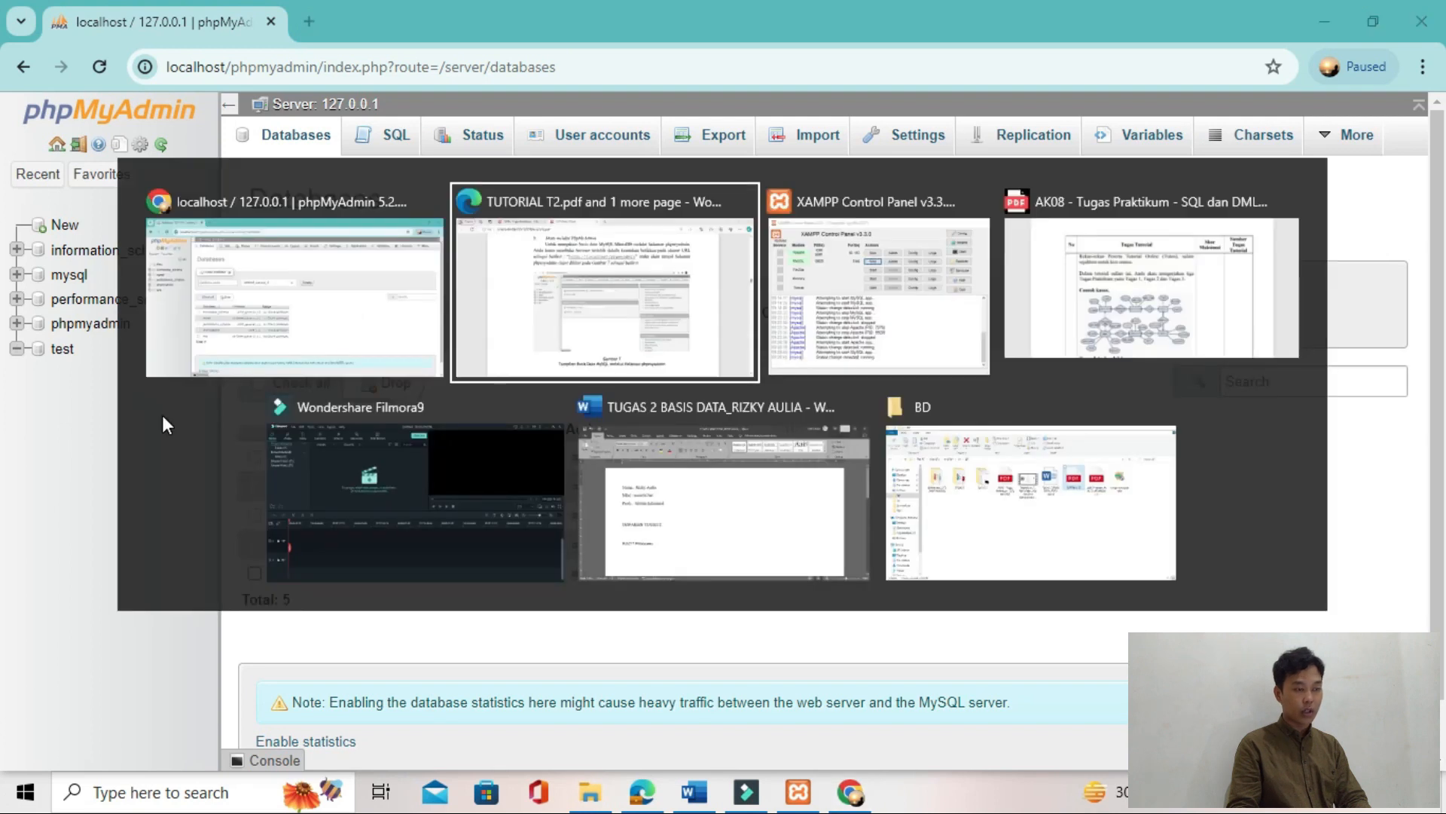
pyautogui.scroll(-5, 273, 468)
pyautogui.scroll(5, 275, 467)
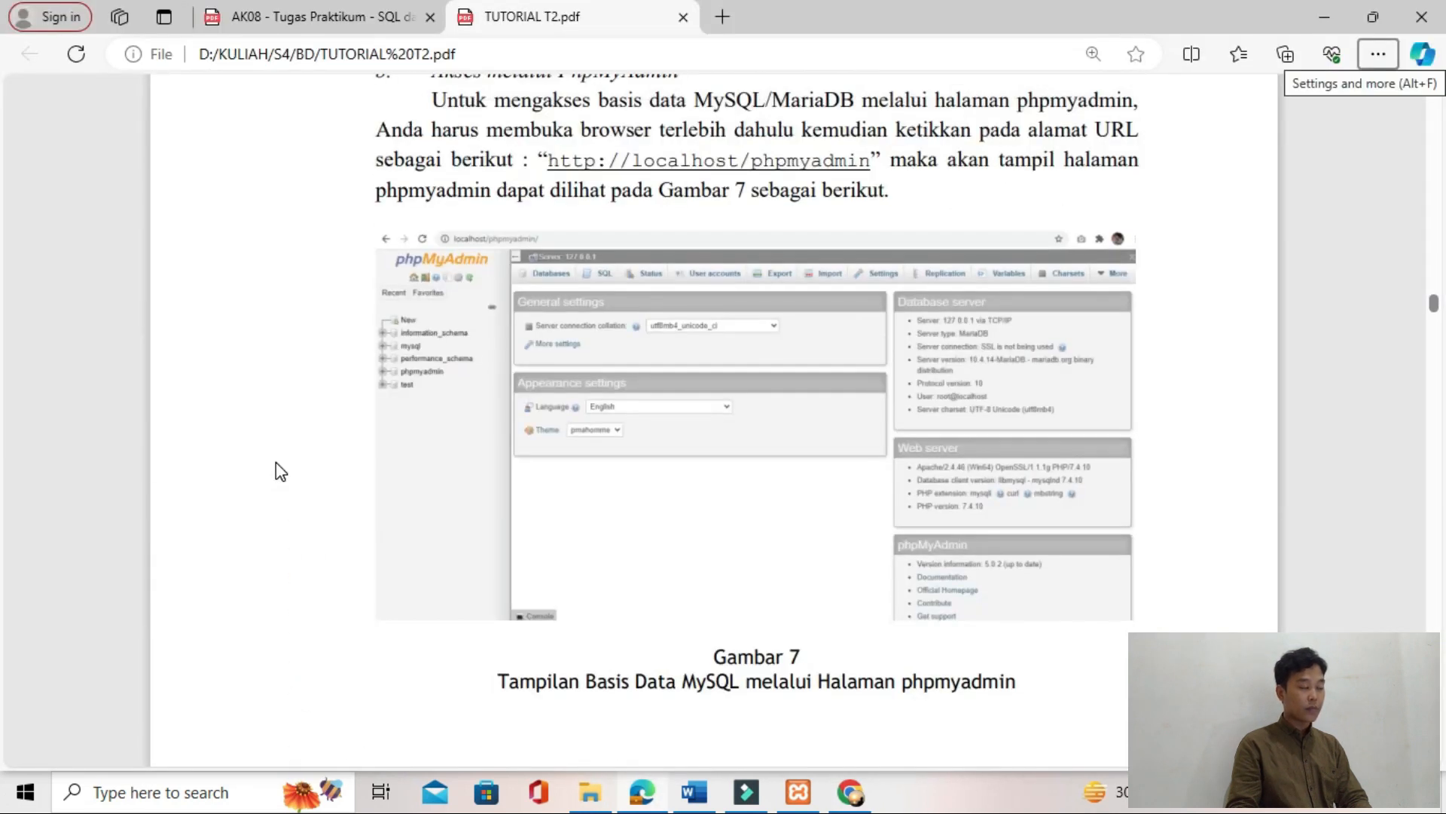
pyautogui.scroll(-10, 276, 466)
pyautogui.scroll(3, 276, 462)
pyautogui.scroll(-10, 389, 431)
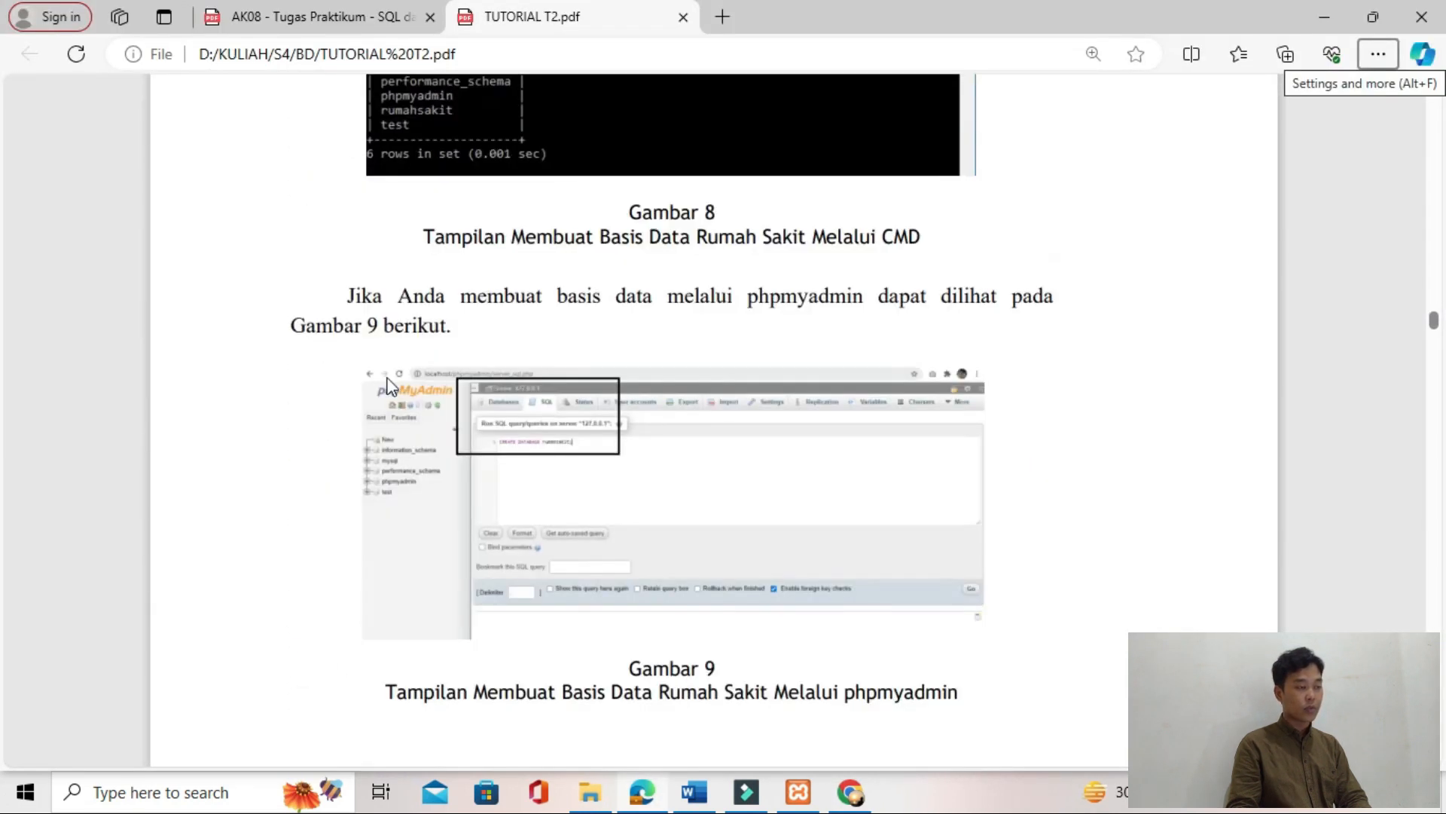
pyautogui.scroll(3, 568, 414)
pyautogui.hscroll(-1, 568, 414)
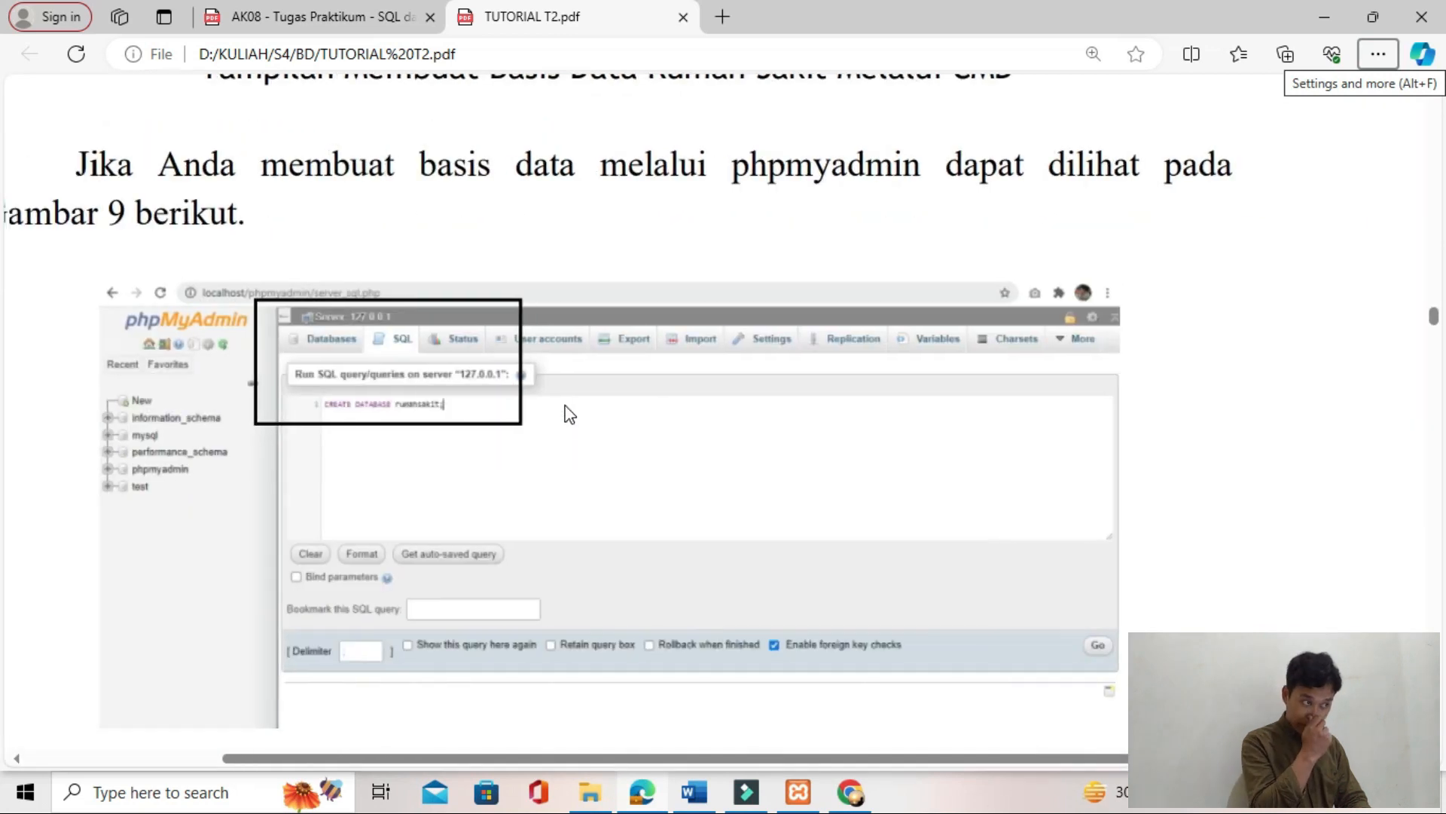
pyautogui.scroll(-15, 569, 414)
pyautogui.scroll(-8, 568, 414)
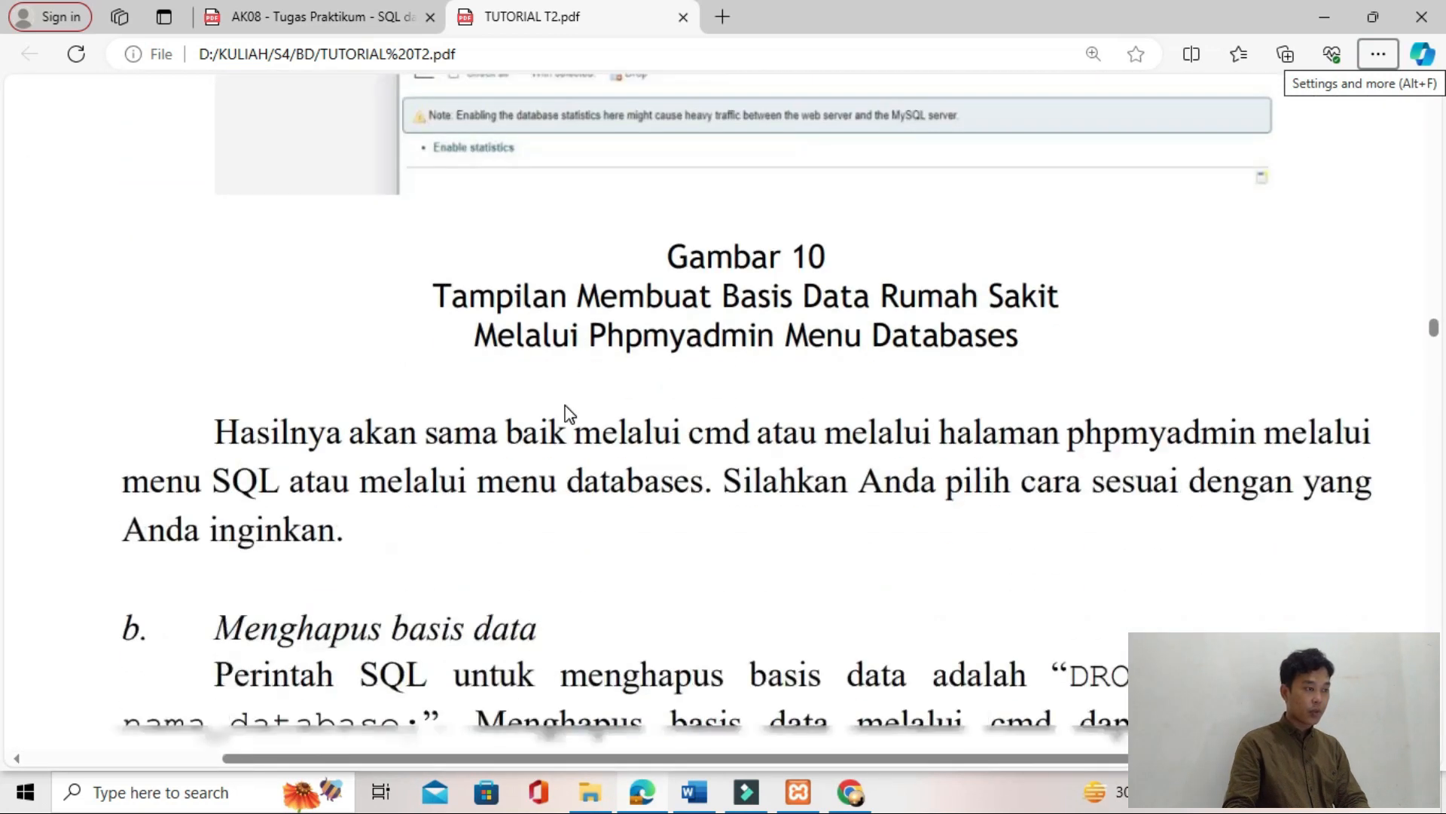
pyautogui.scroll(-2, 569, 414)
pyautogui.scroll(5, 569, 415)
# Step: Create a database named rumahsakit with utf8mb4_general_ci collation in phpMyAdmin and open its structure
pyautogui.hotkey('alt', 'Tab')
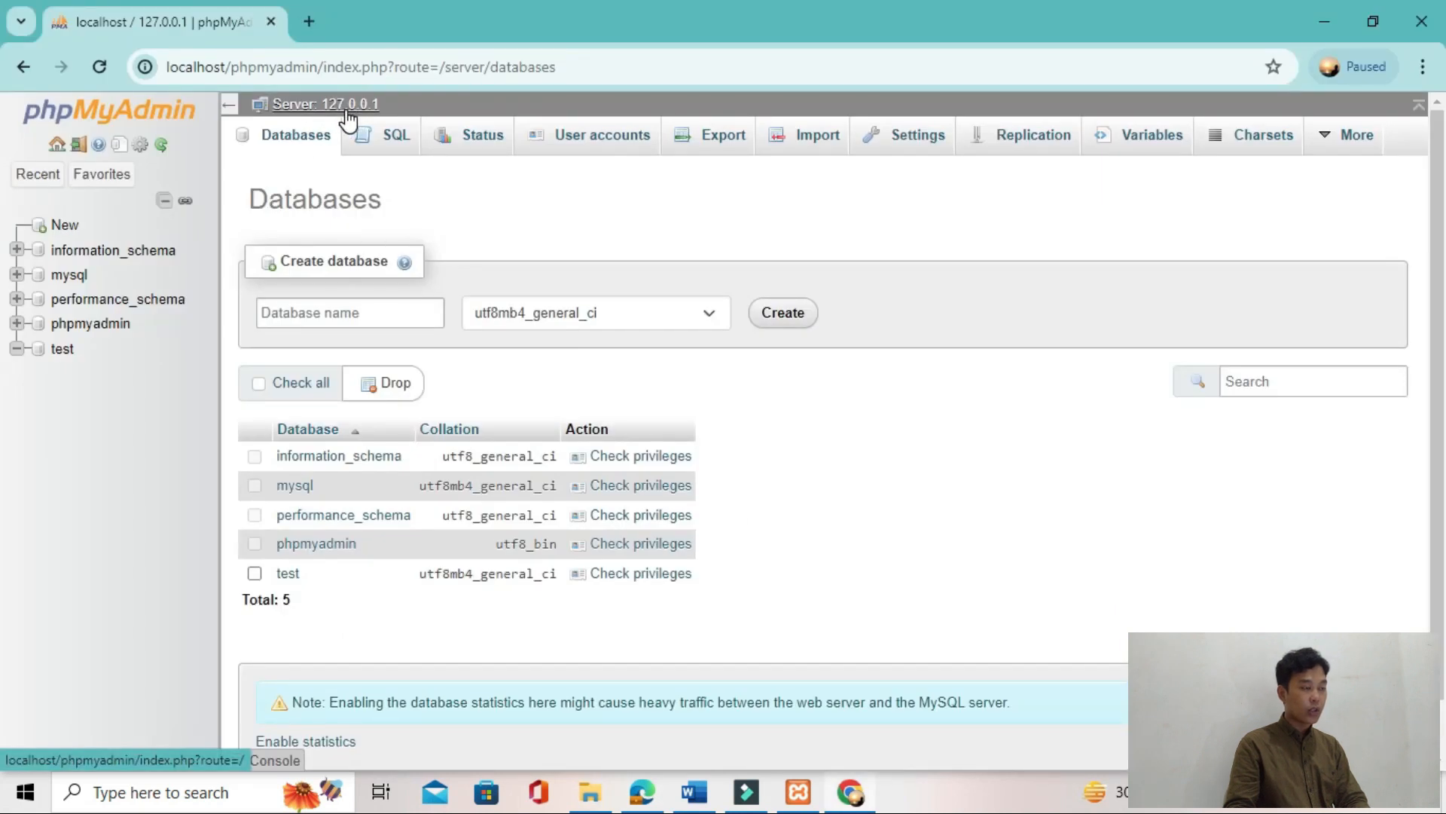
pyautogui.click(365, 320)
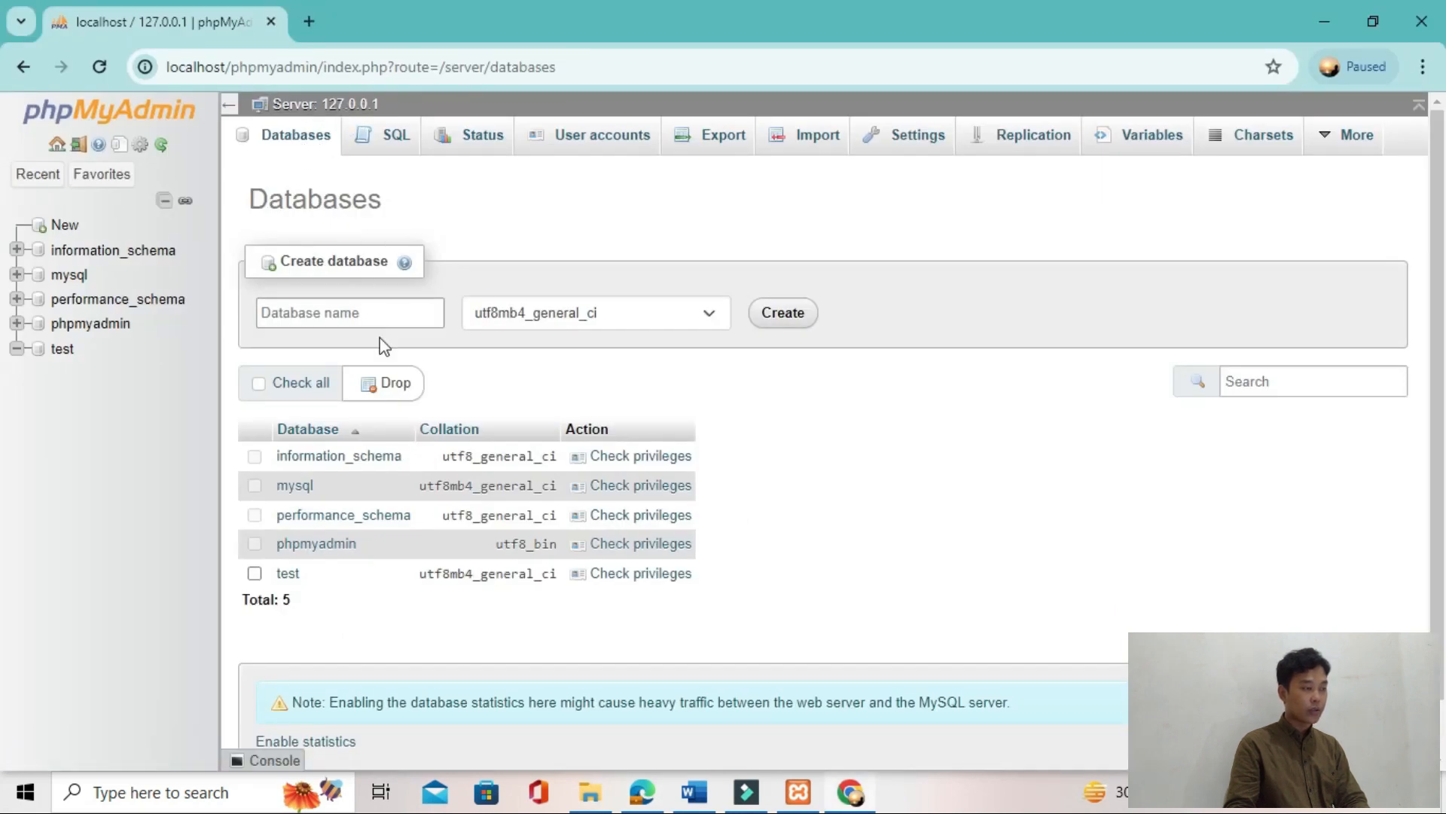
pyautogui.click(381, 313)
pyautogui.click(367, 361)
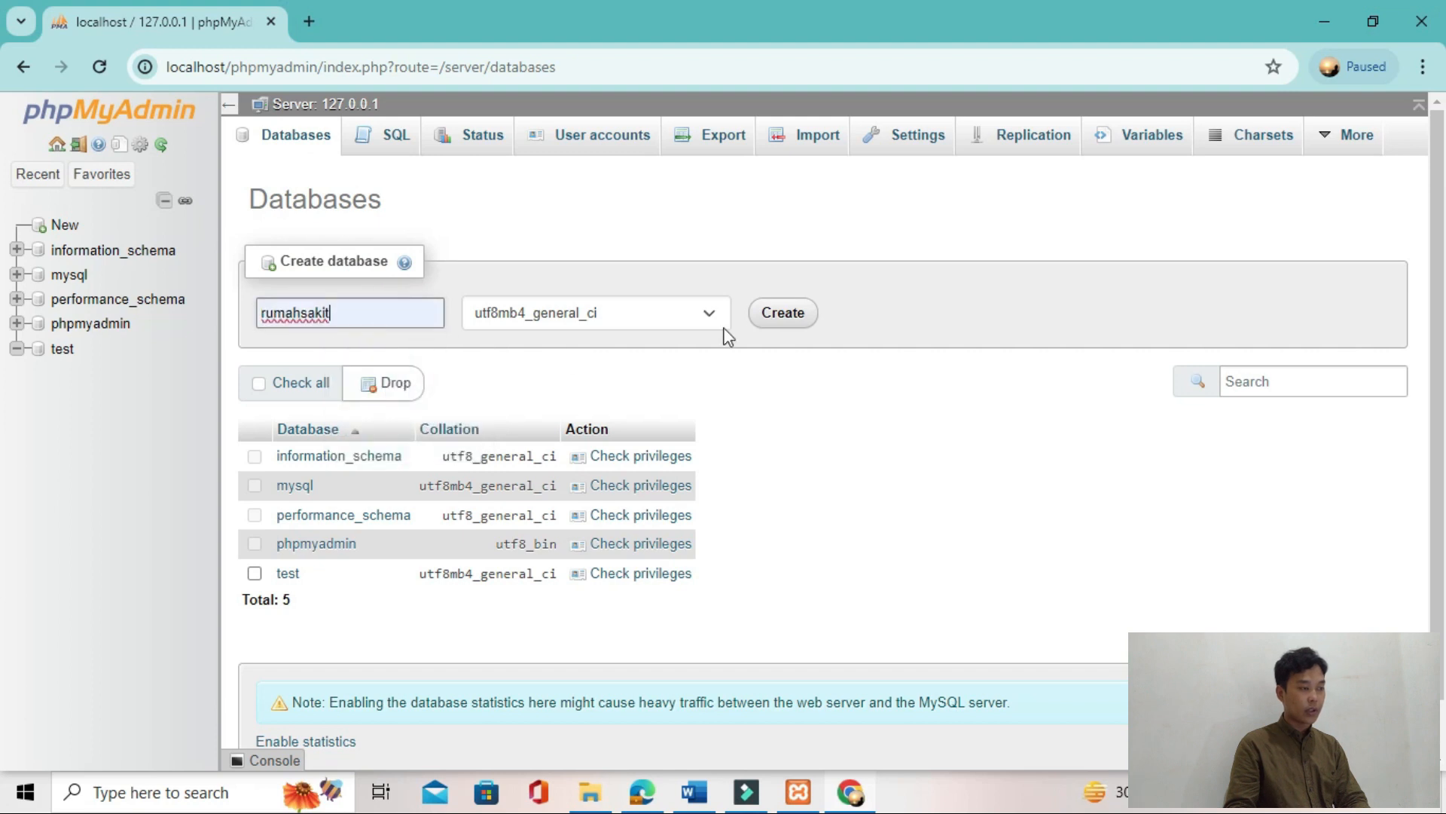
pyautogui.click(803, 323)
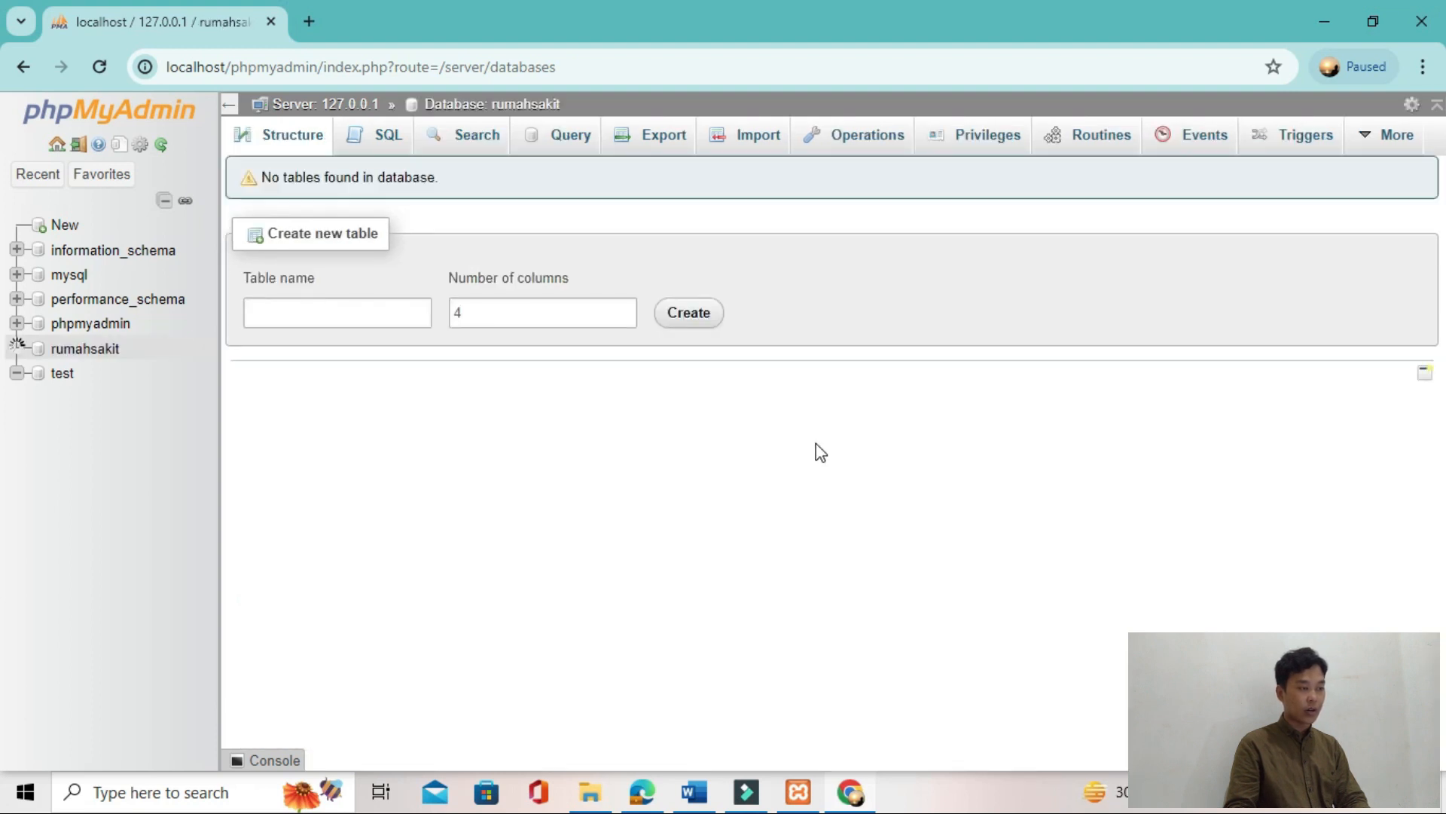
pyautogui.click(96, 357)
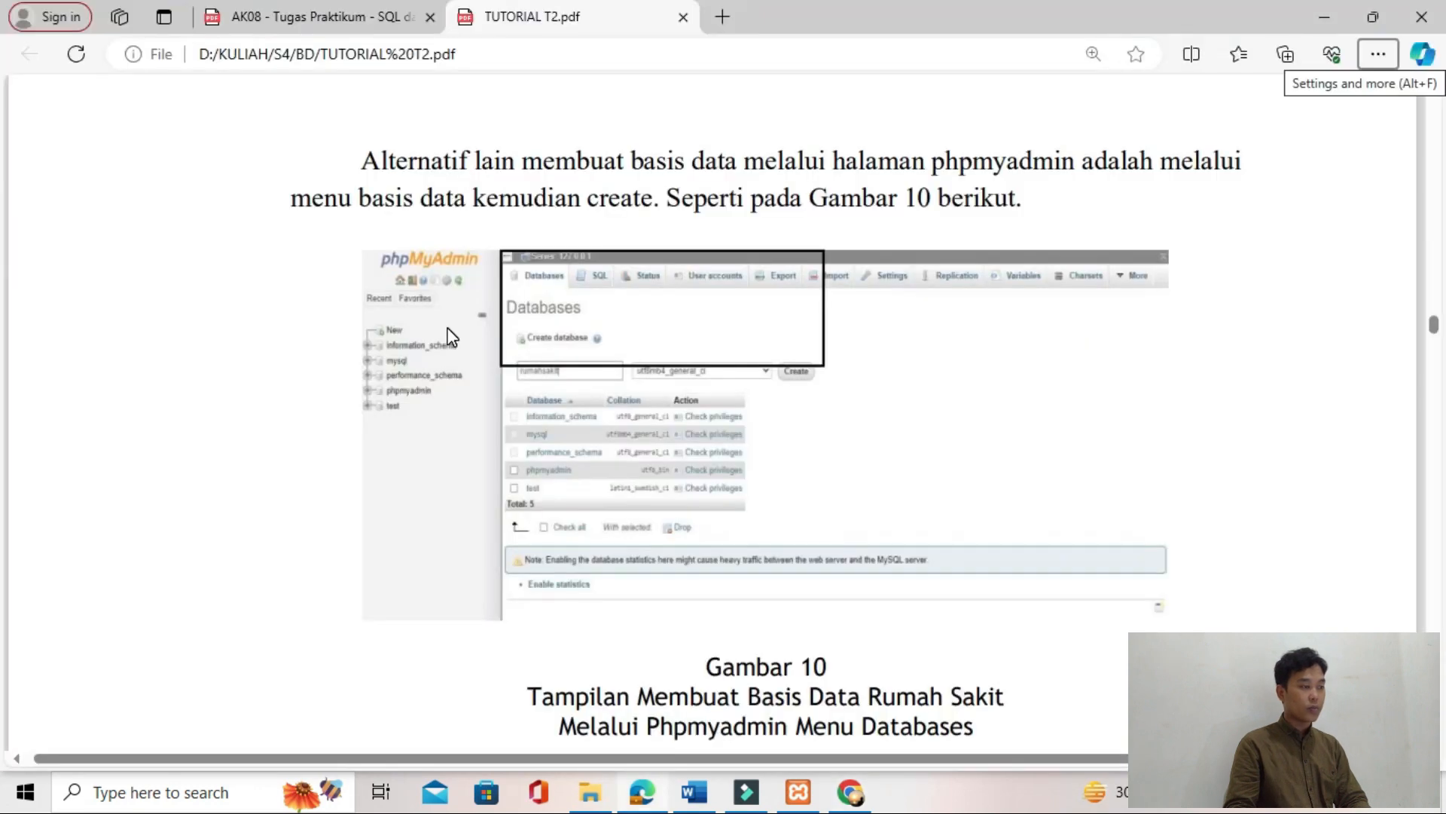
pyautogui.scroll(-15, 504, 329)
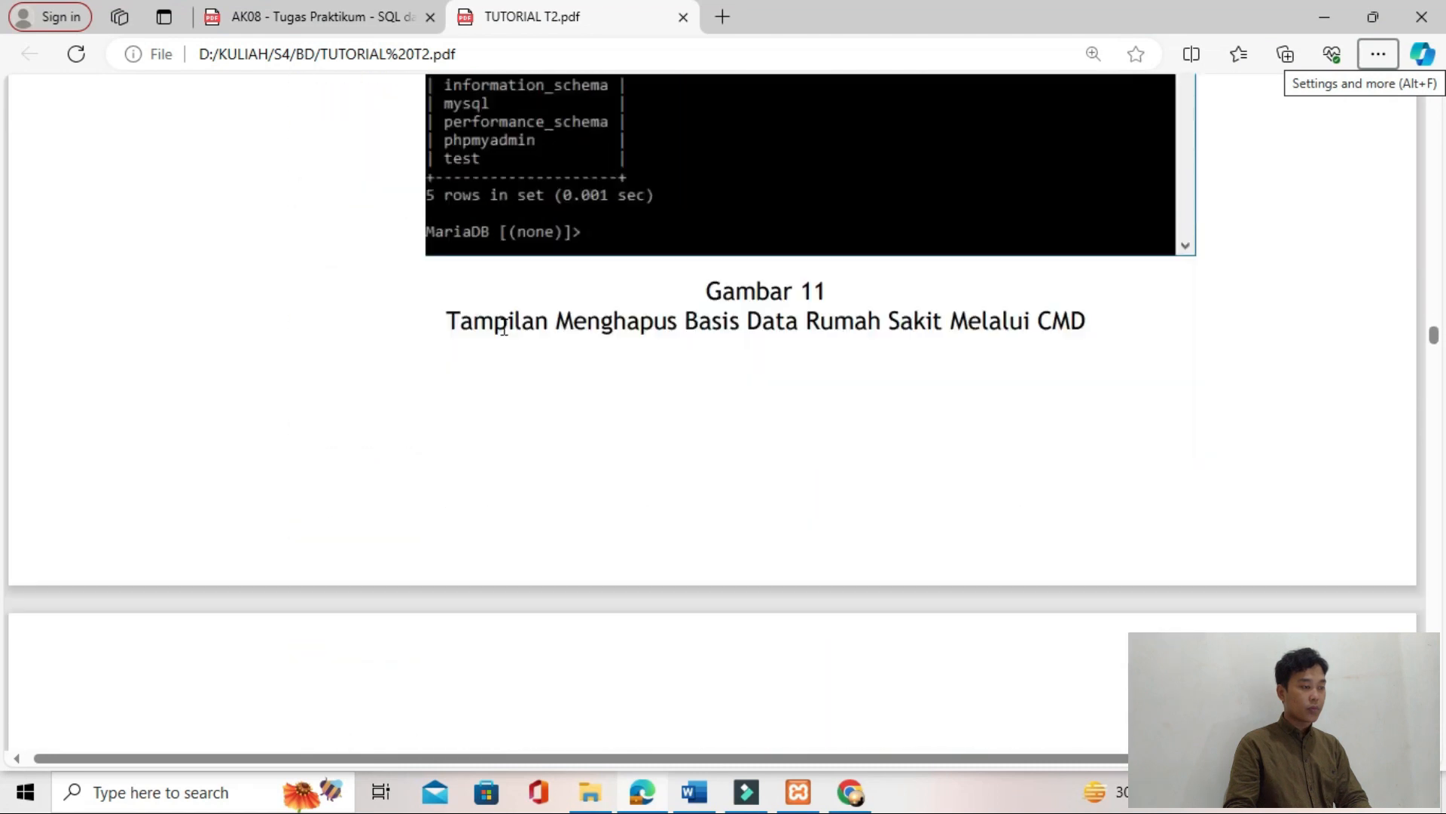
pyautogui.scroll(-5, 503, 329)
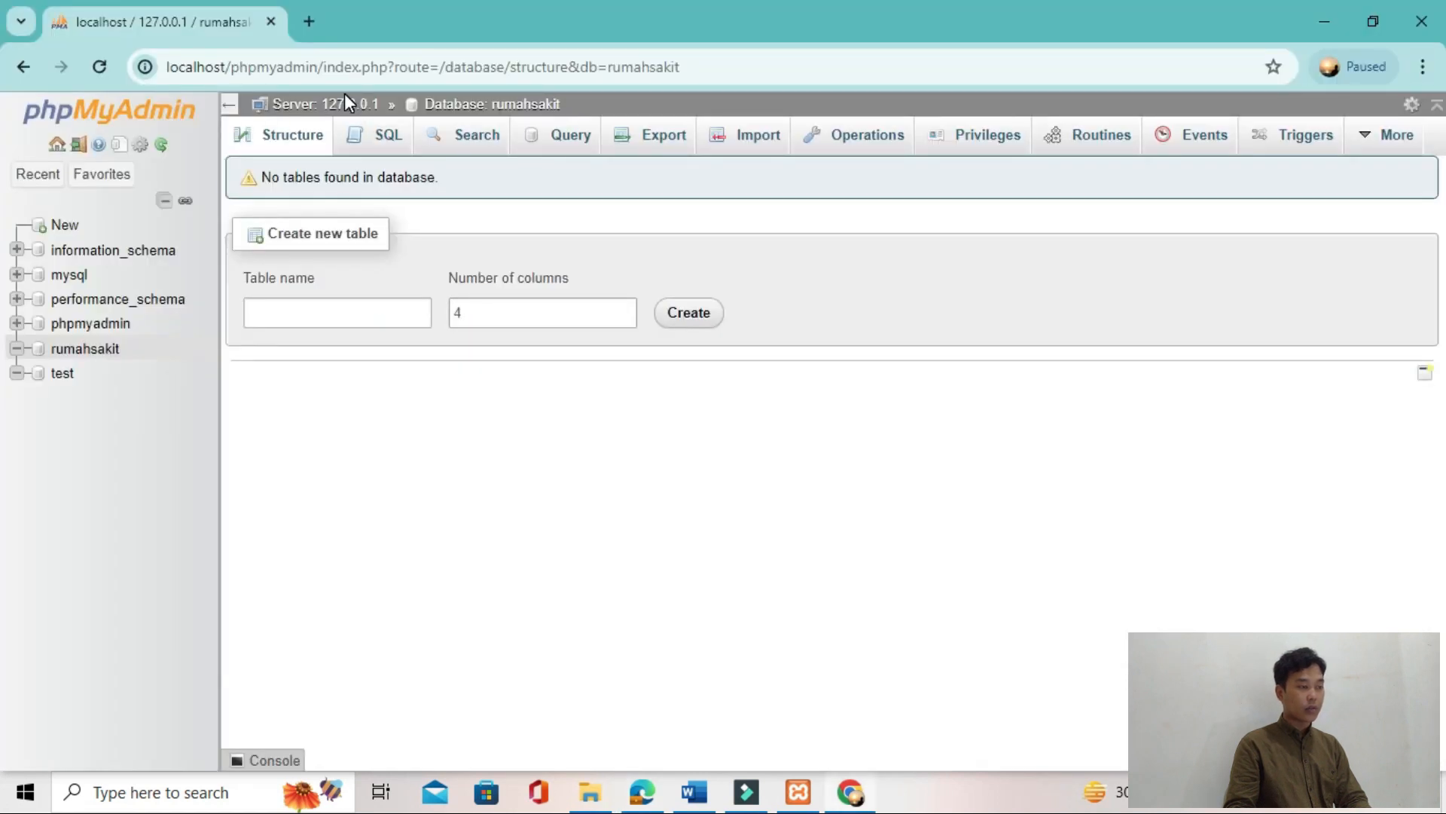
# Step: Return to the server's database list and drop the rumahsakit database
pyautogui.click(345, 102)
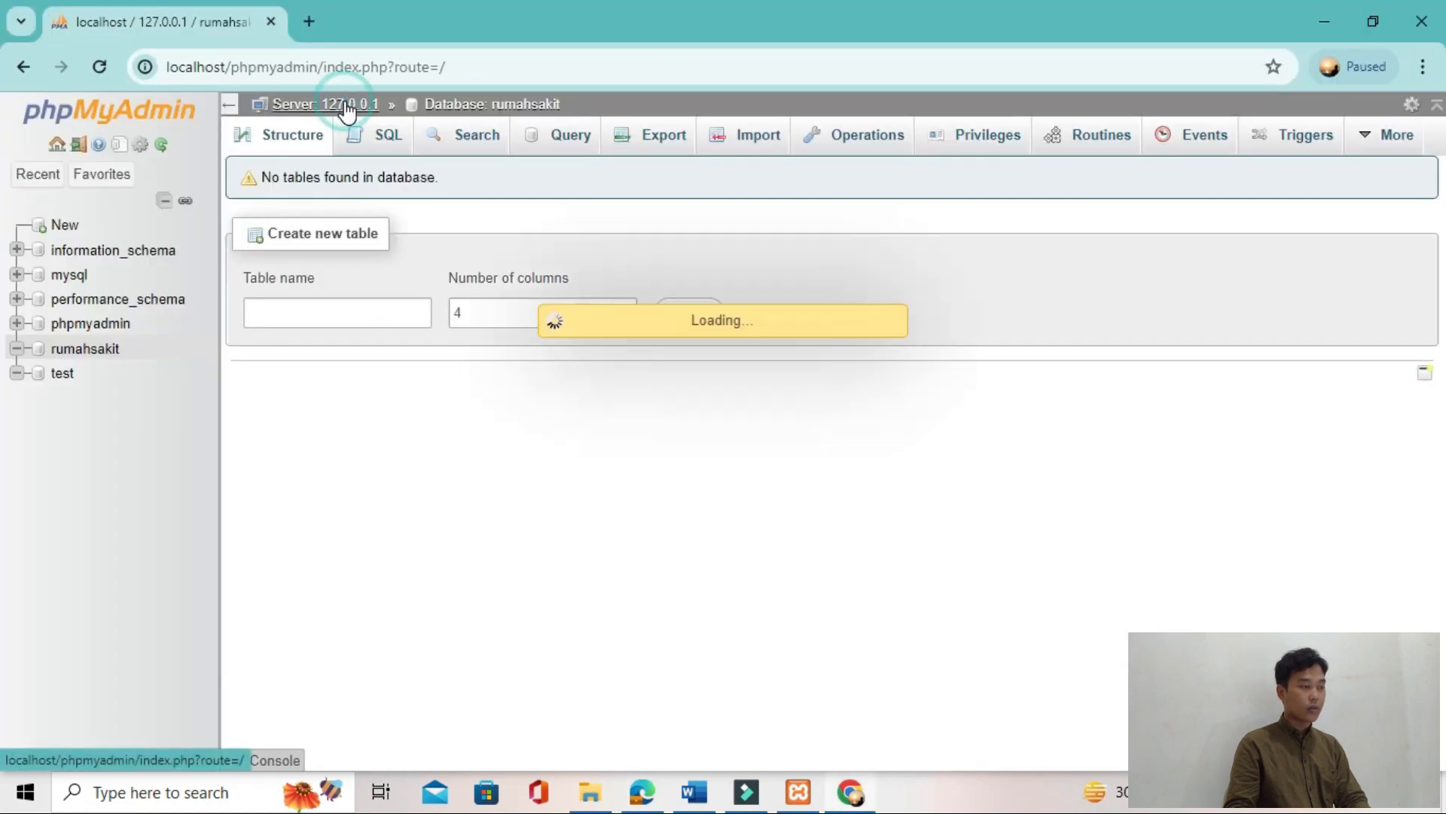
pyautogui.click(311, 143)
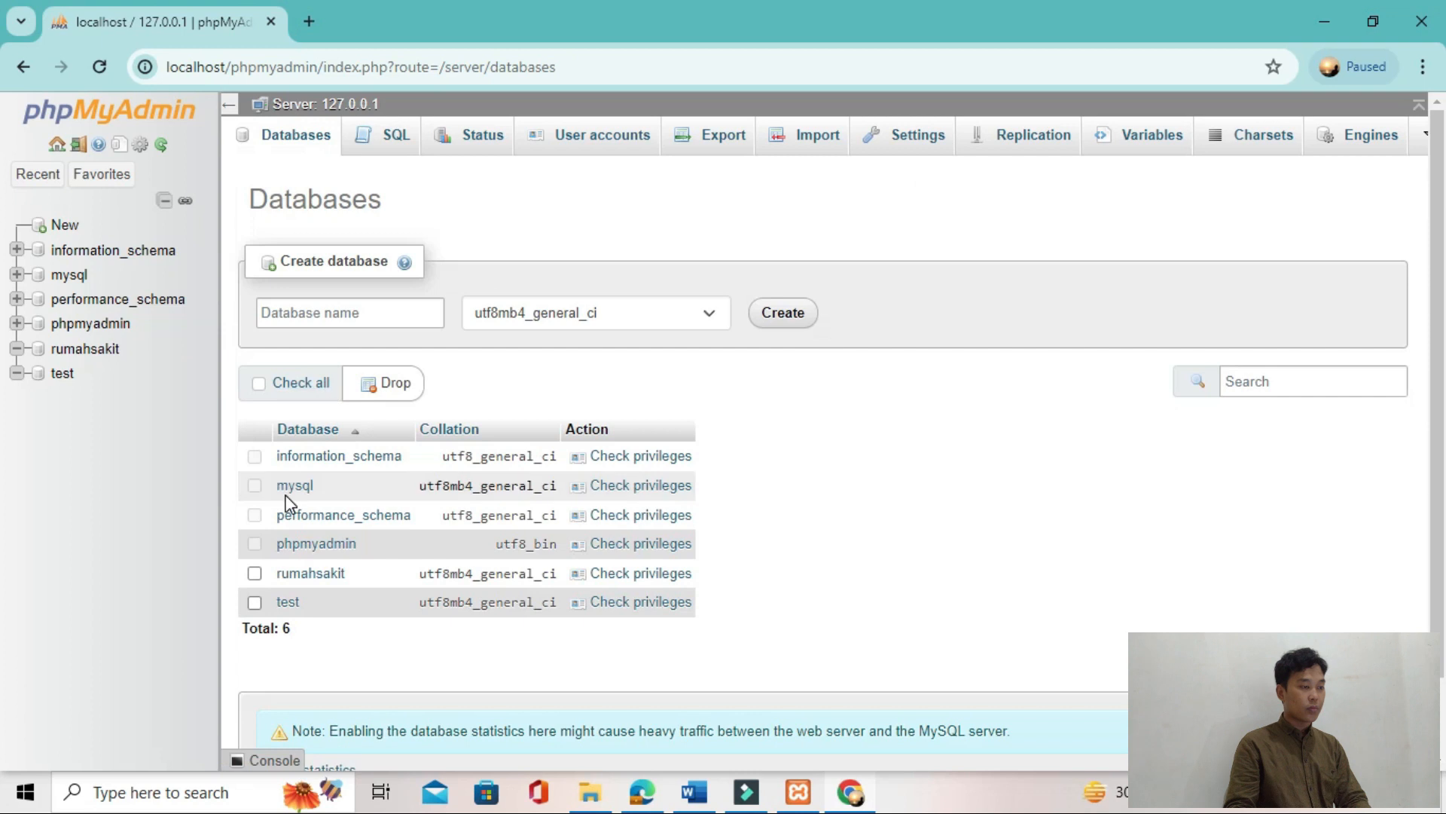
pyautogui.click(254, 574)
pyautogui.click(393, 384)
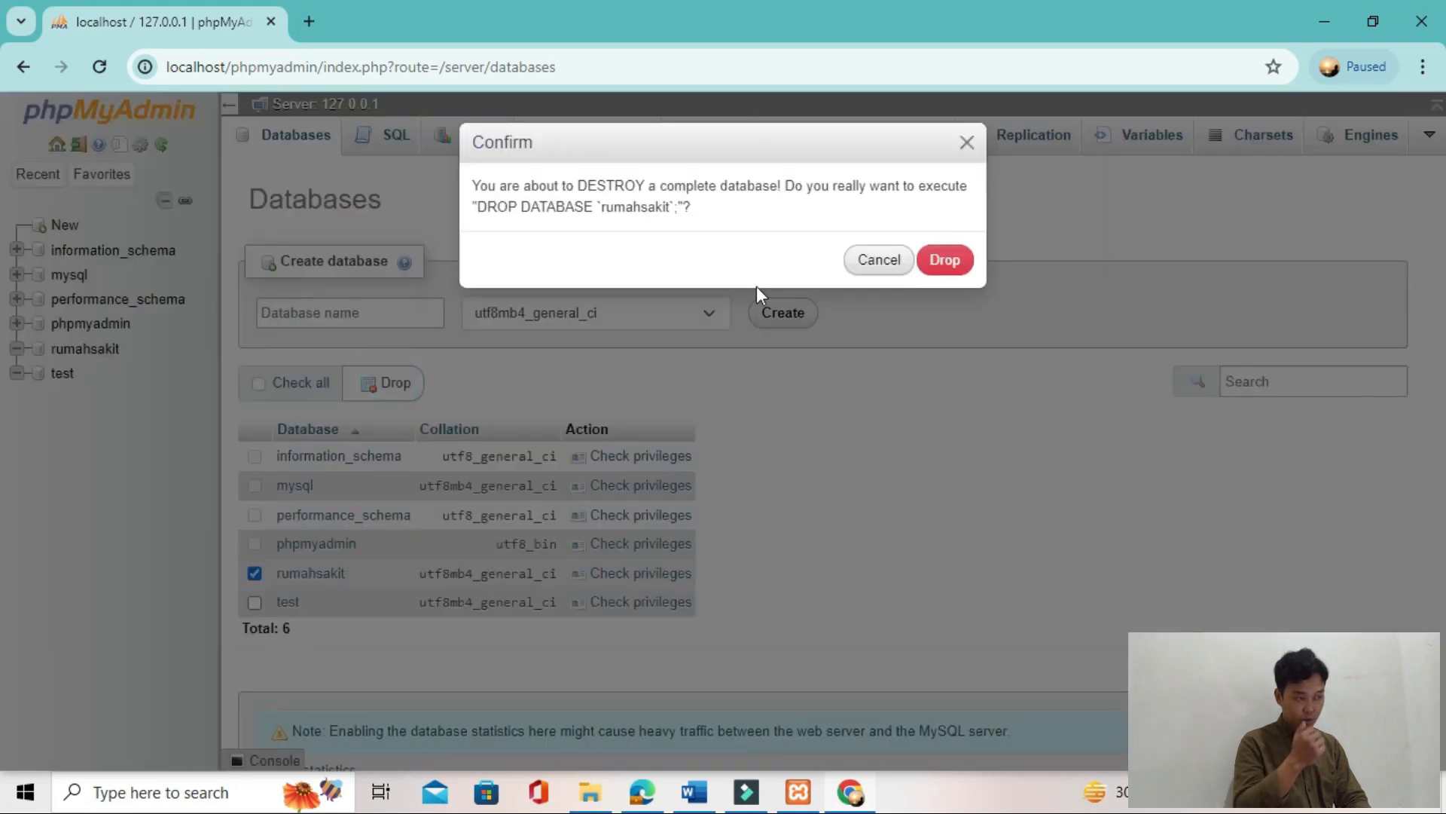
pyautogui.click(945, 260)
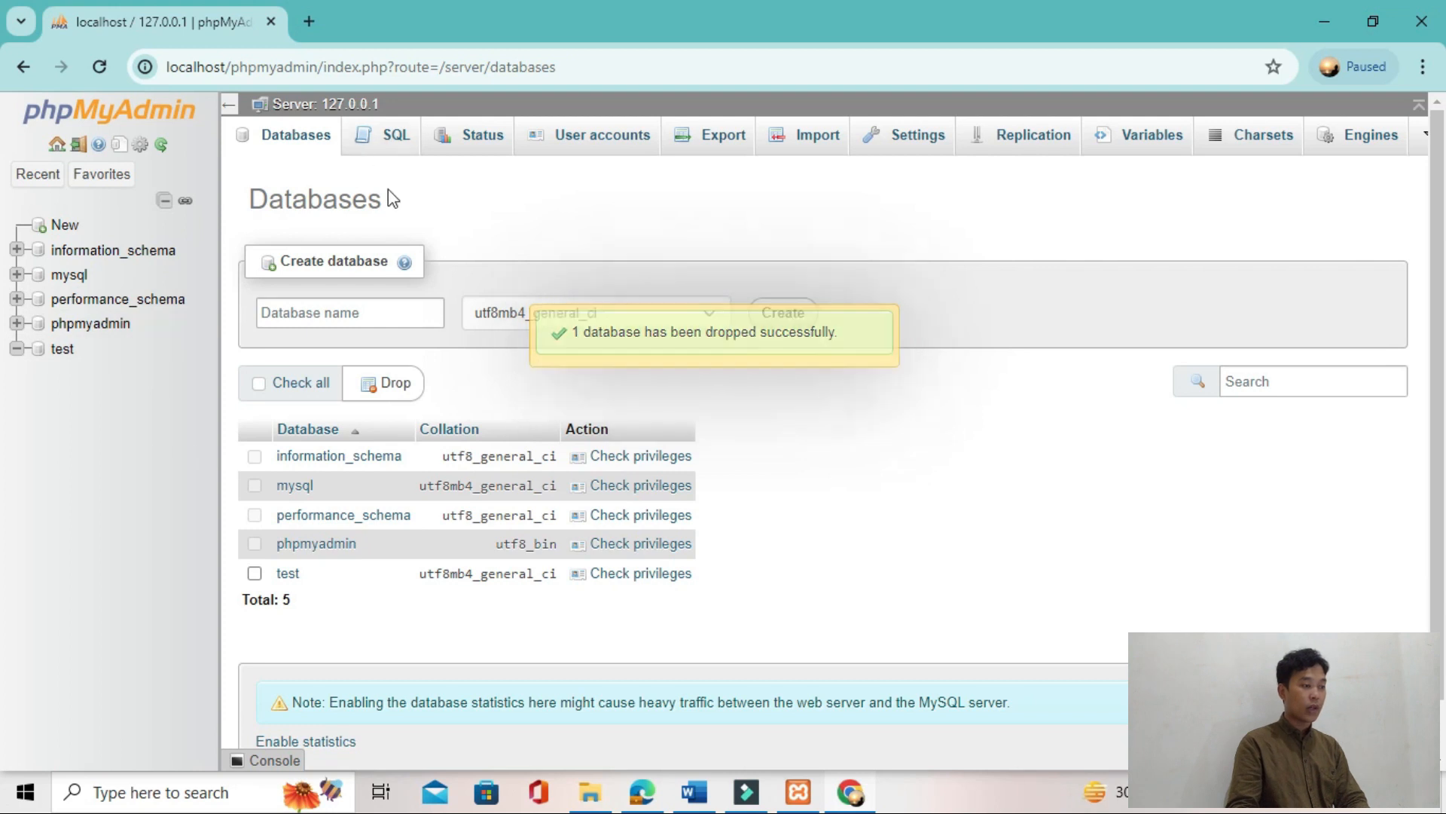
# Step: Create the rumahsakit database again with utf8mb4_general_ci collation
pyautogui.click(387, 309)
pyautogui.click(387, 362)
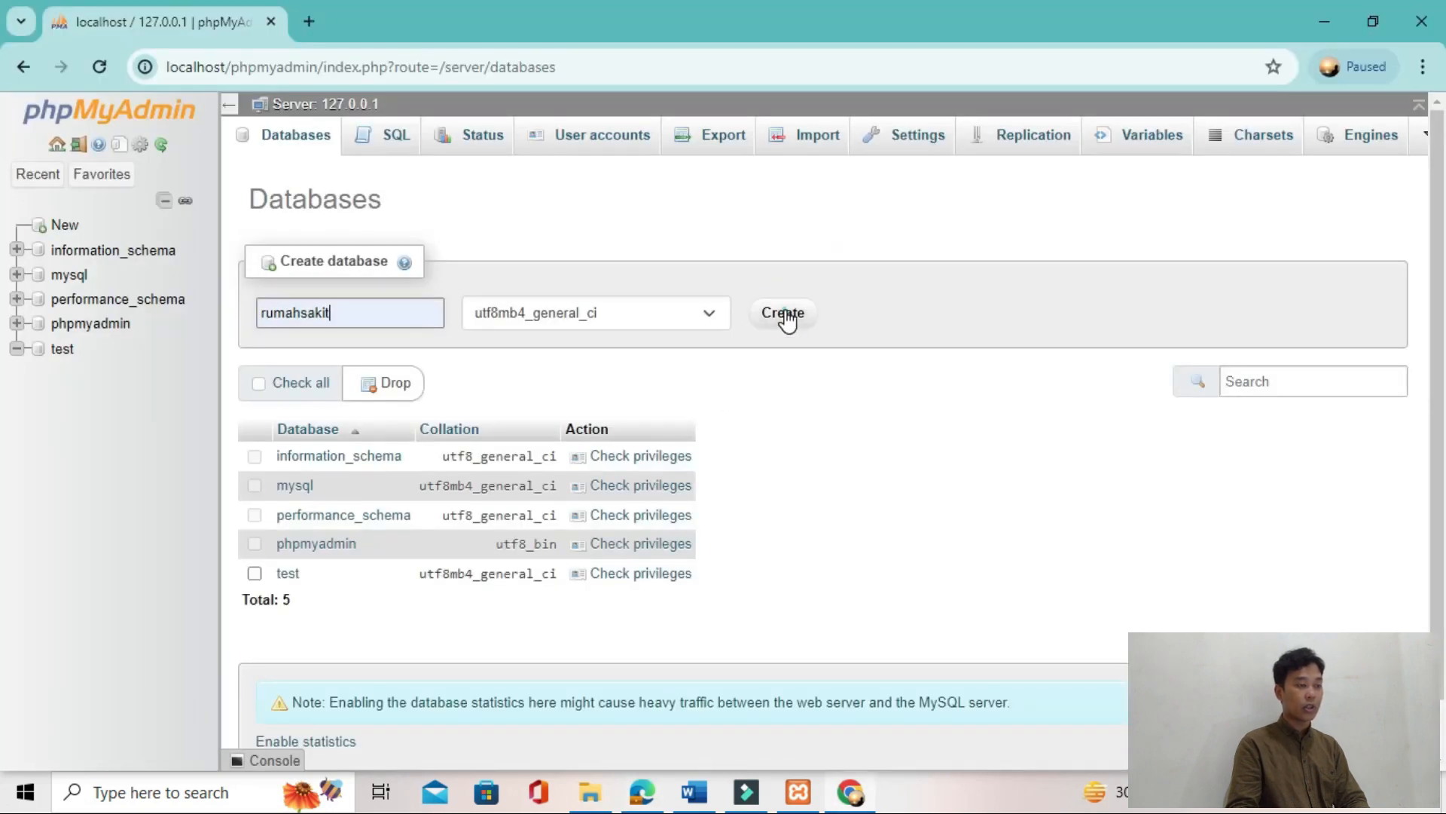
pyautogui.click(783, 312)
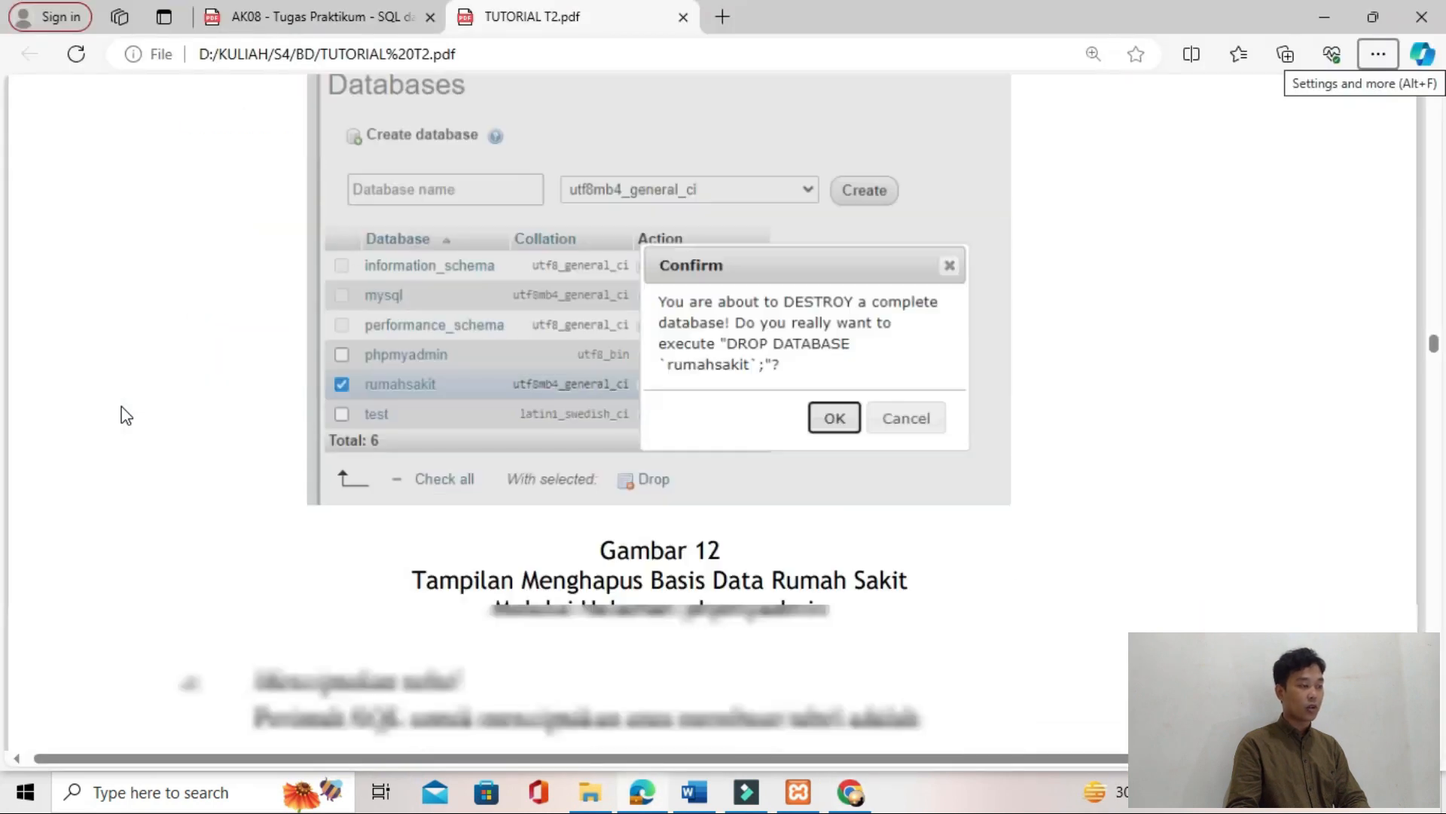
# Step: Review the tutorial's CREATE TABLE section and the list of tables required by Tugas 2 in the AK08 assignment PDF
pyautogui.scroll(-5, 122, 413)
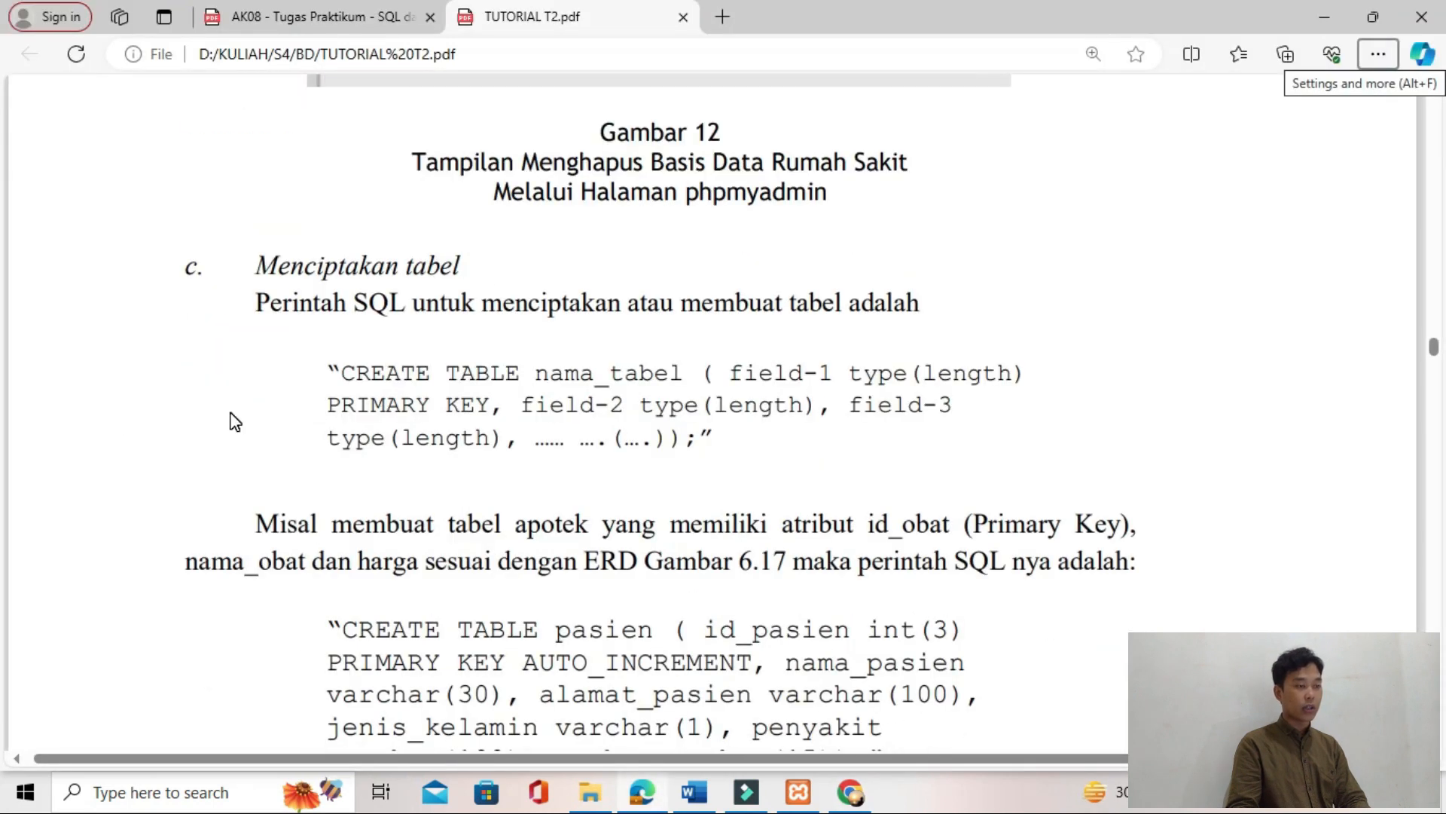
pyautogui.scroll(-1, 425, 430)
pyautogui.scroll(-2, 425, 430)
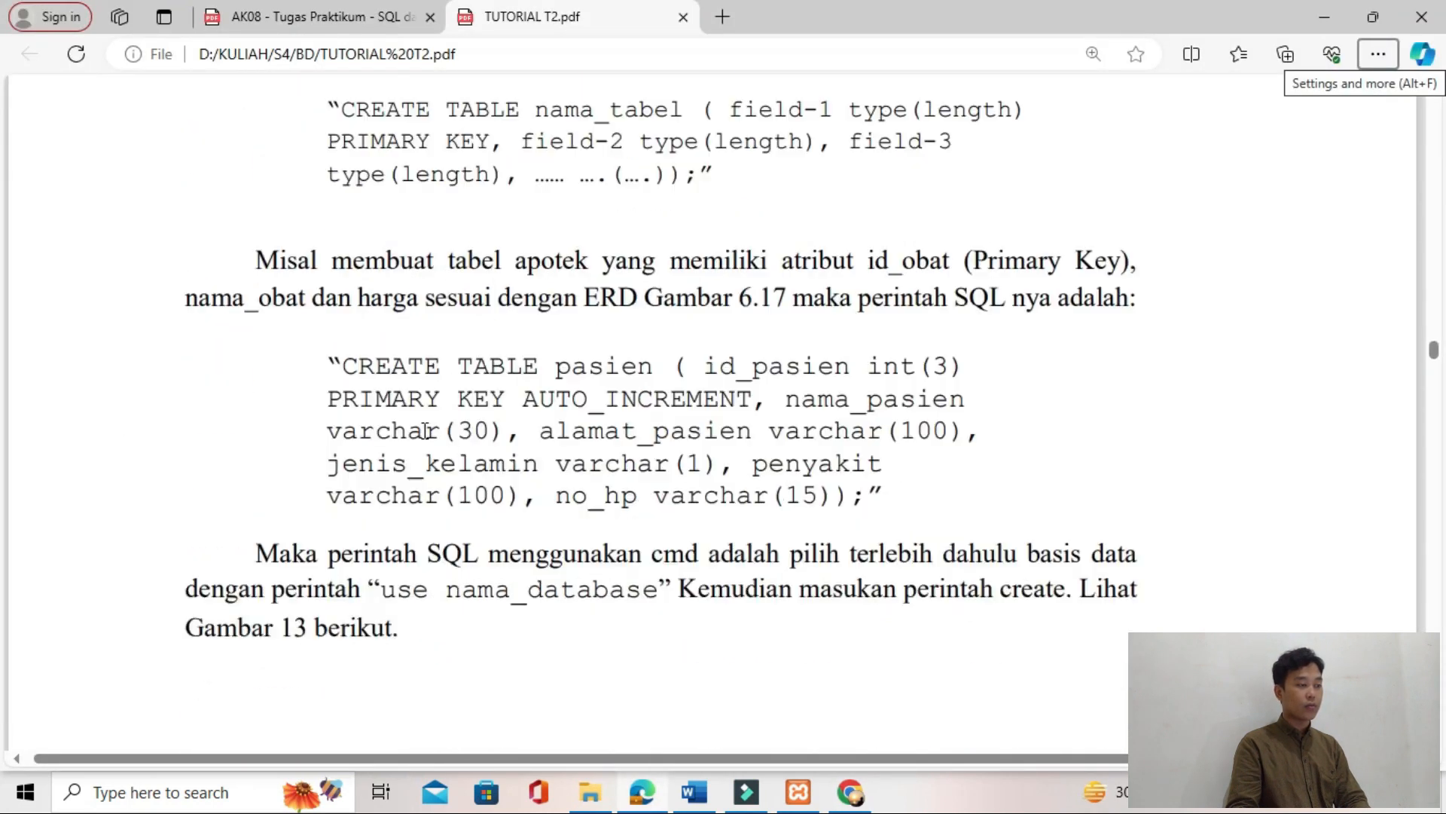
pyautogui.hotkey('alt', 'Tab')
pyautogui.hotkey('alt', 'Tab')
pyautogui.hotkey('alt', 'Tab')
pyautogui.hotkey('alt', 'Tab')
pyautogui.scroll(-3, 425, 430)
pyautogui.scroll(-1, 425, 430)
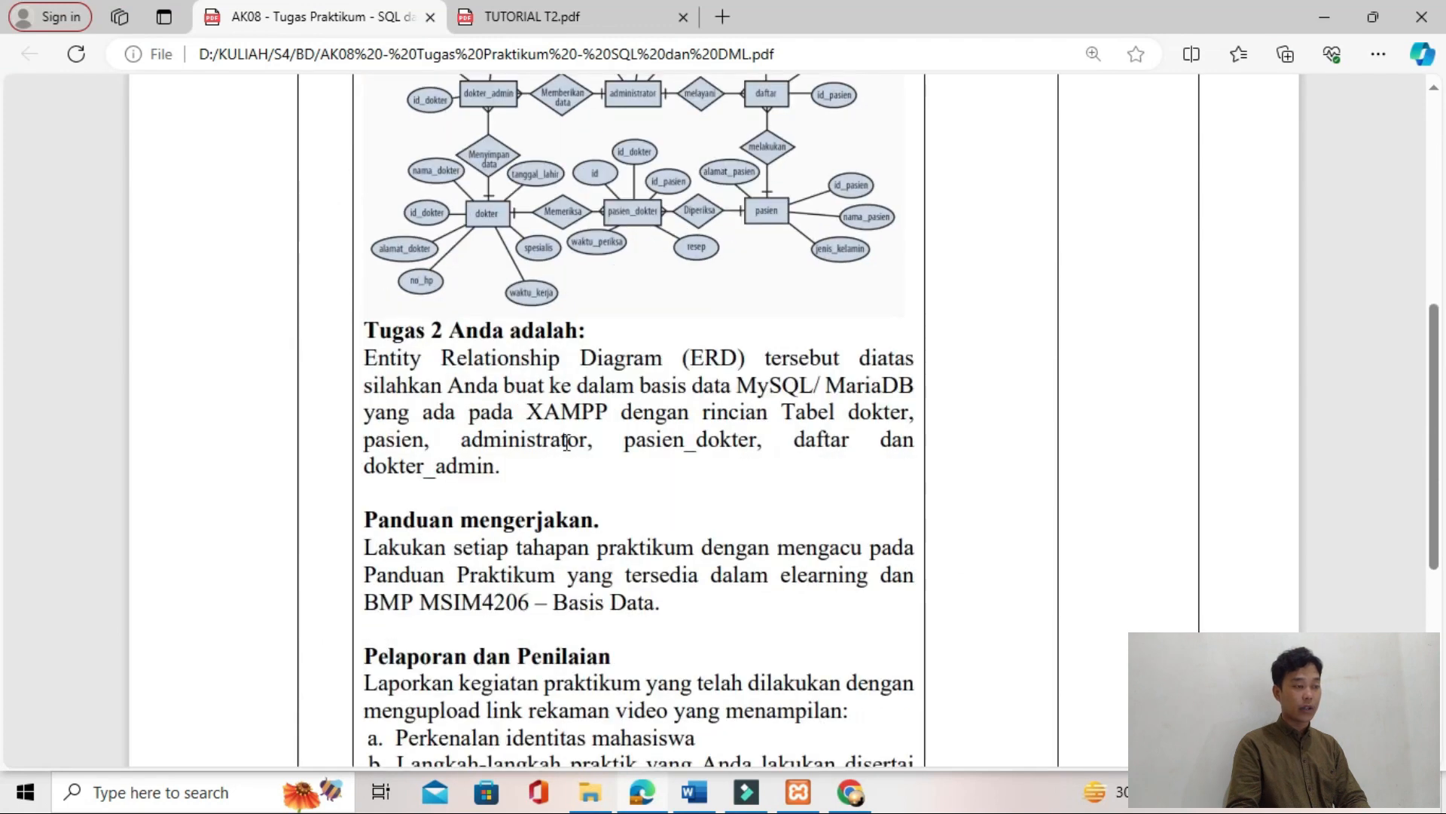
# Step: Copy the required table list, from "Tabel dokter" to "dokter_admin", out of the assignment PDF and paste it under JAWABAN TUGAS 2 in Word
pyautogui.moveTo(787, 412); pyautogui.dragTo(520, 474)
pyautogui.hotkey('ctrl', 'c')
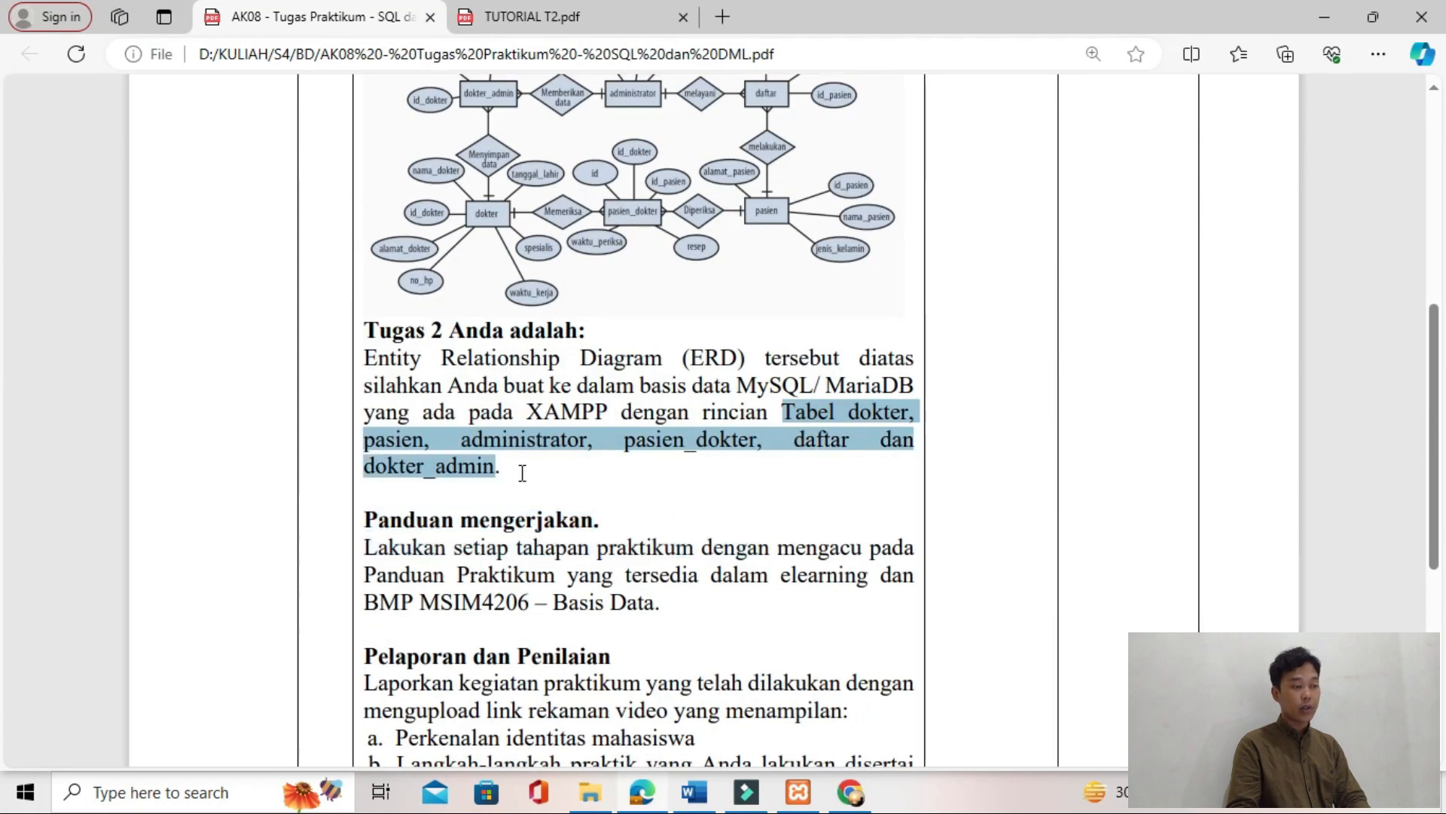
pyautogui.hotkey('alt', 'Tab')
pyautogui.hotkey('alt', 'Tab')
pyautogui.press('Escape')
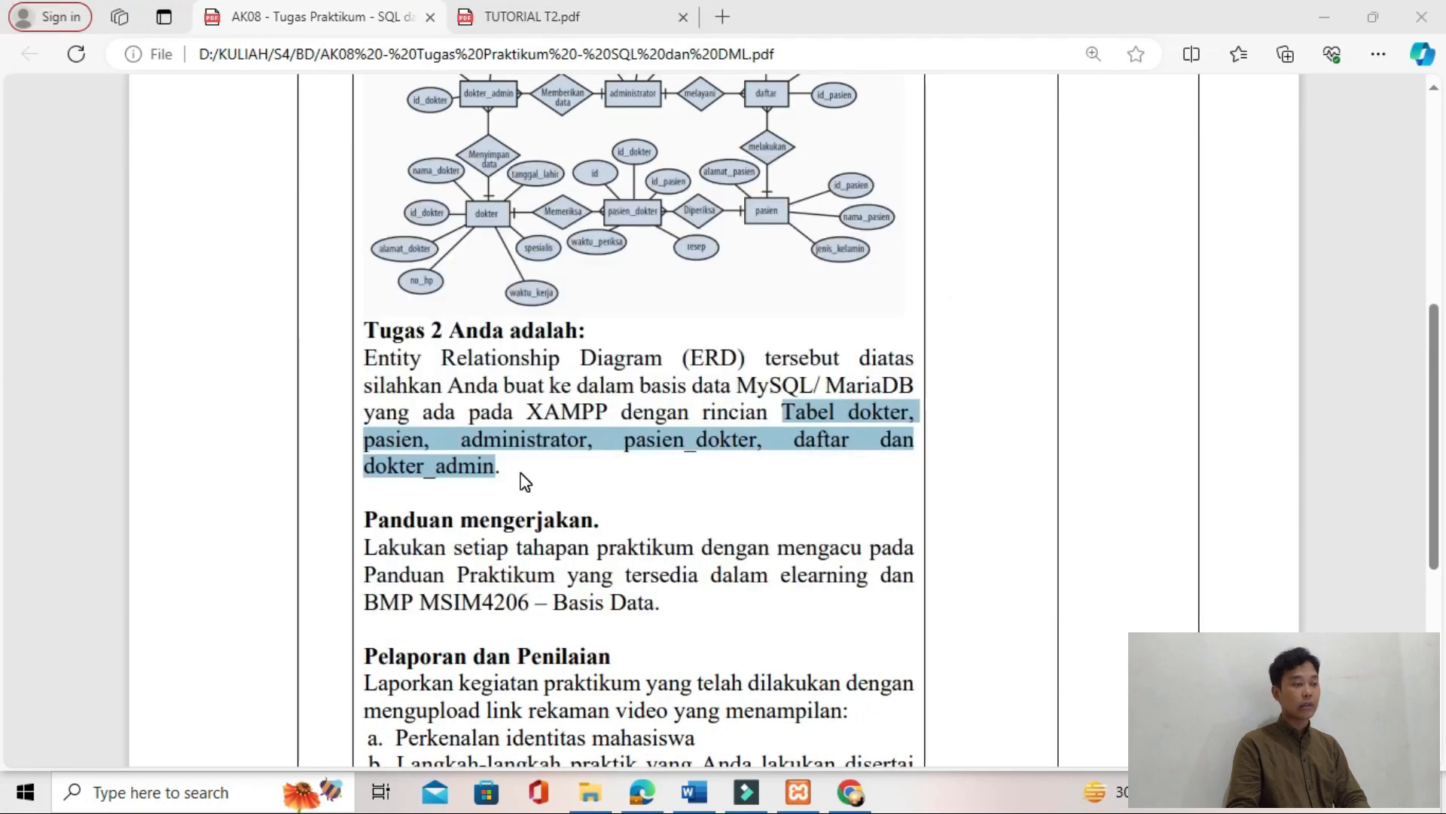
pyautogui.hotkey('alt', 'Tab')
pyautogui.moveTo(381, 613); pyautogui.dragTo(215, 578)
pyautogui.hotkey('ctrl', 'v')
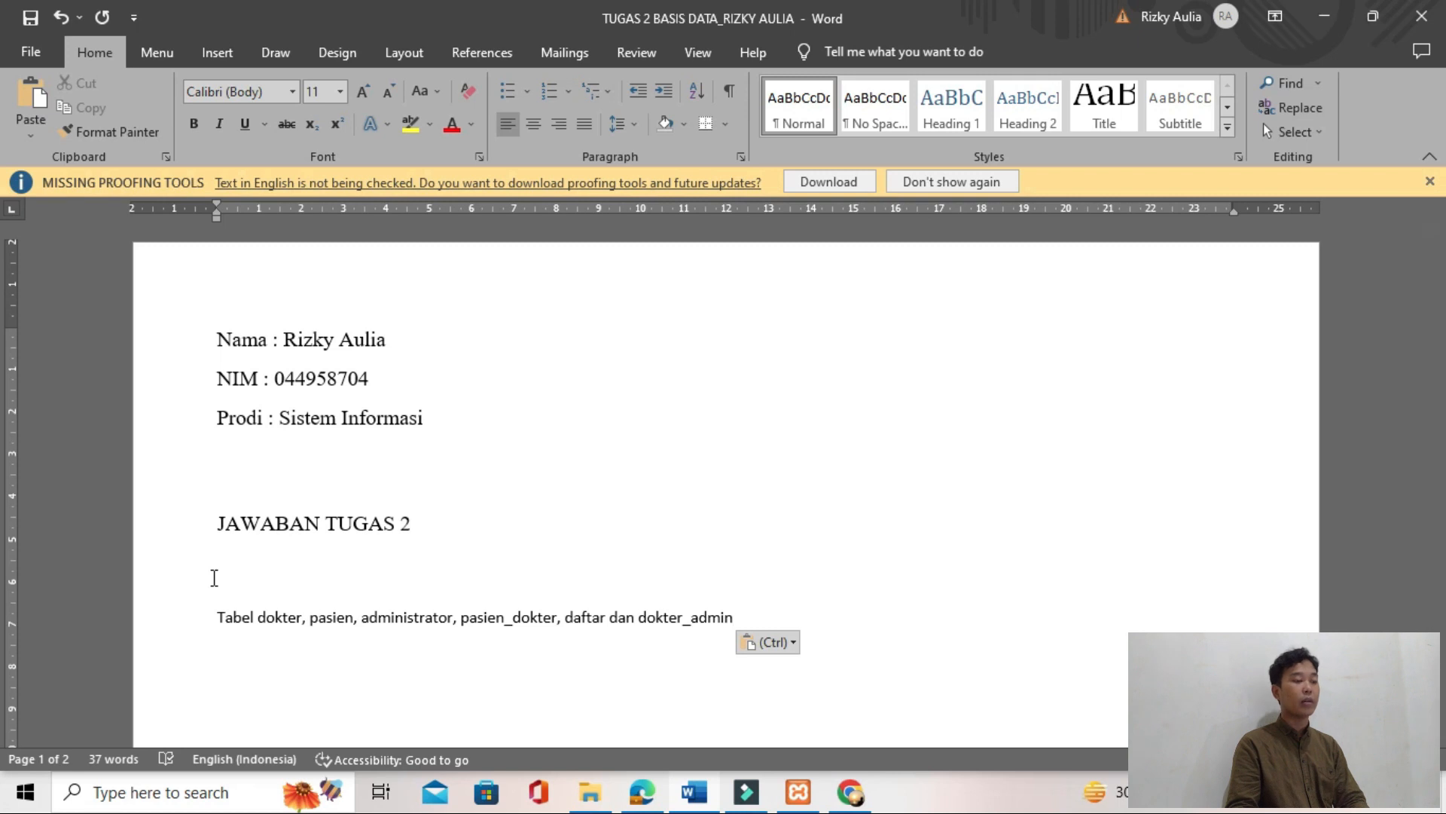
pyautogui.hotkey('alt', 'Tab')
pyautogui.click(477, 561)
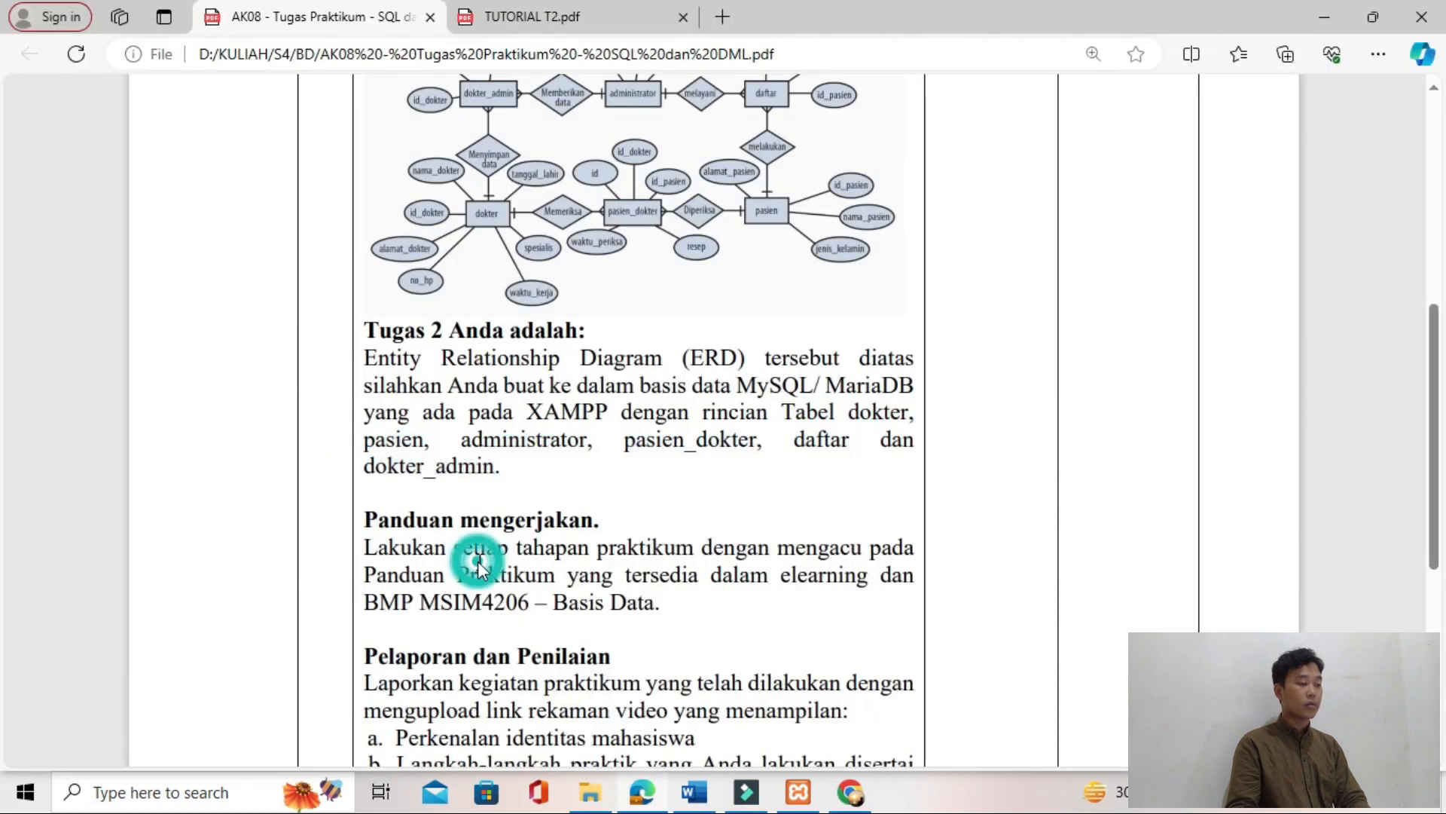
# Step: Examine the instructions in TUTORIAL T2.pdf for creating the pasien table through phpMyAdmin
pyautogui.hotkey('alt', 'Tab')
pyautogui.hotkey('alt', 'Tab')
pyautogui.press('Tab')
pyautogui.press('Tab')
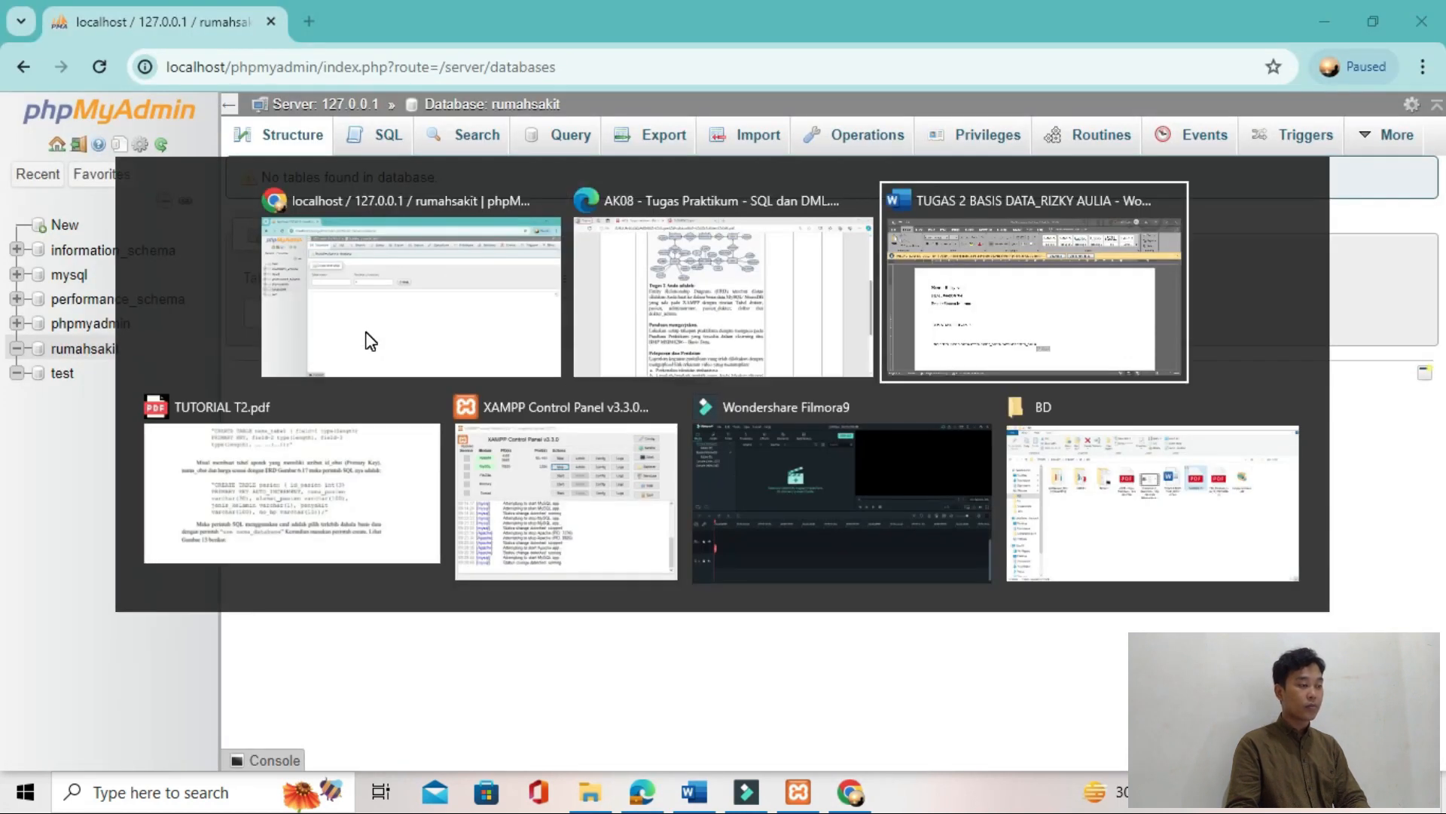
pyautogui.scroll(-1, 426, 362)
pyautogui.scroll(2, 528, 347)
pyautogui.scroll(-1, 646, 329)
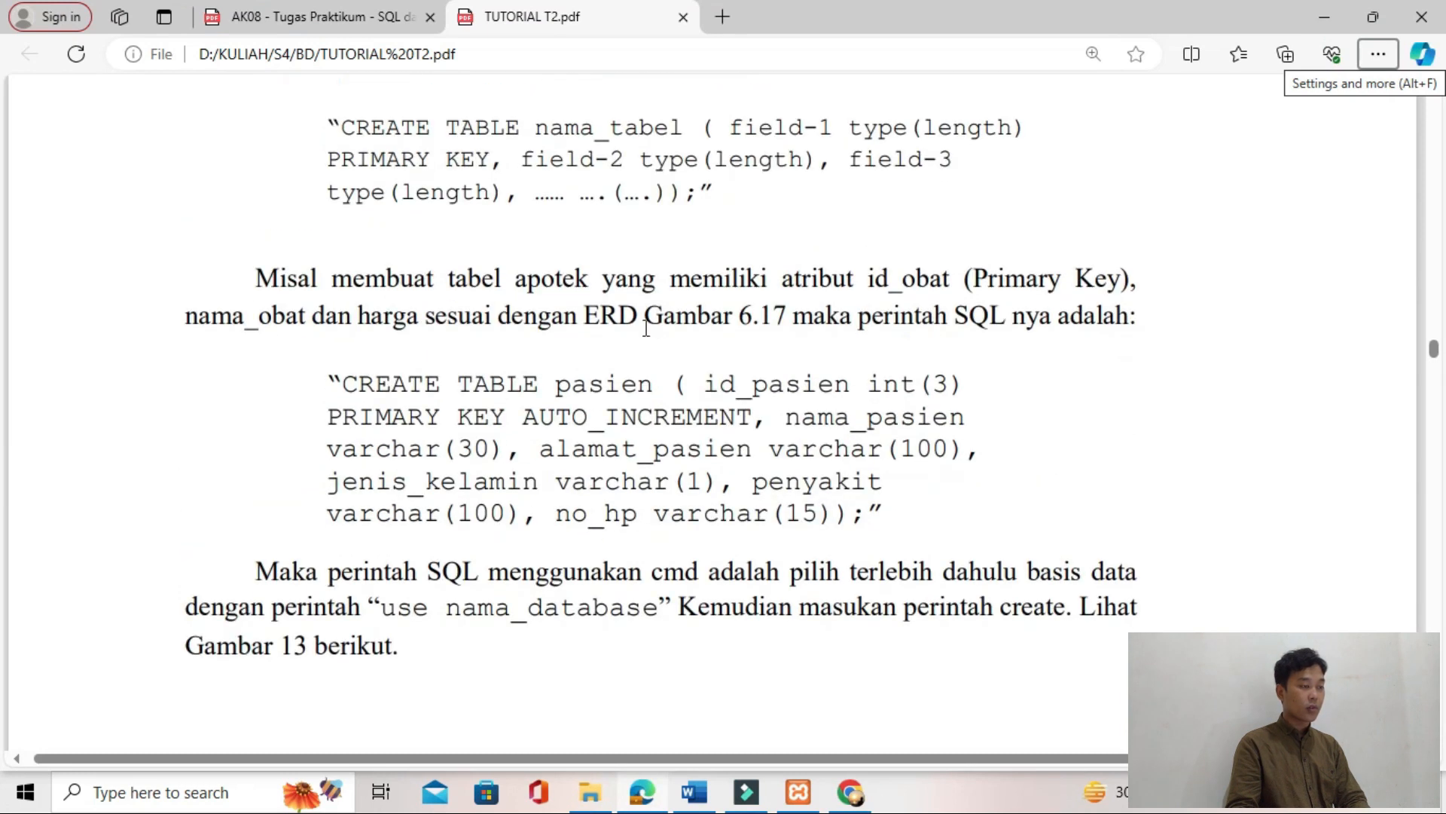
pyautogui.scroll(-10, 480, 341)
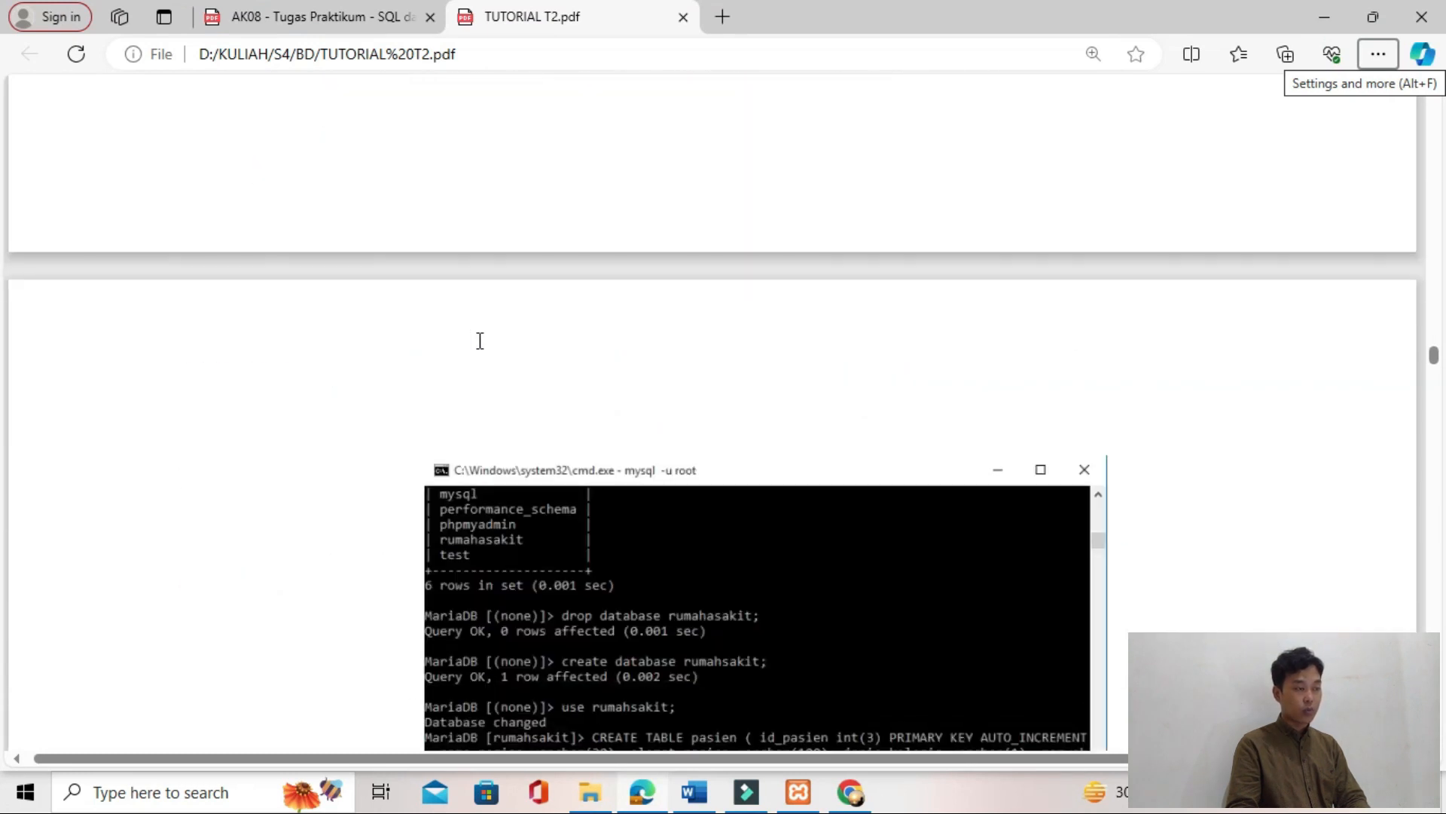
pyautogui.scroll(2, 480, 340)
pyautogui.scroll(-5, 480, 341)
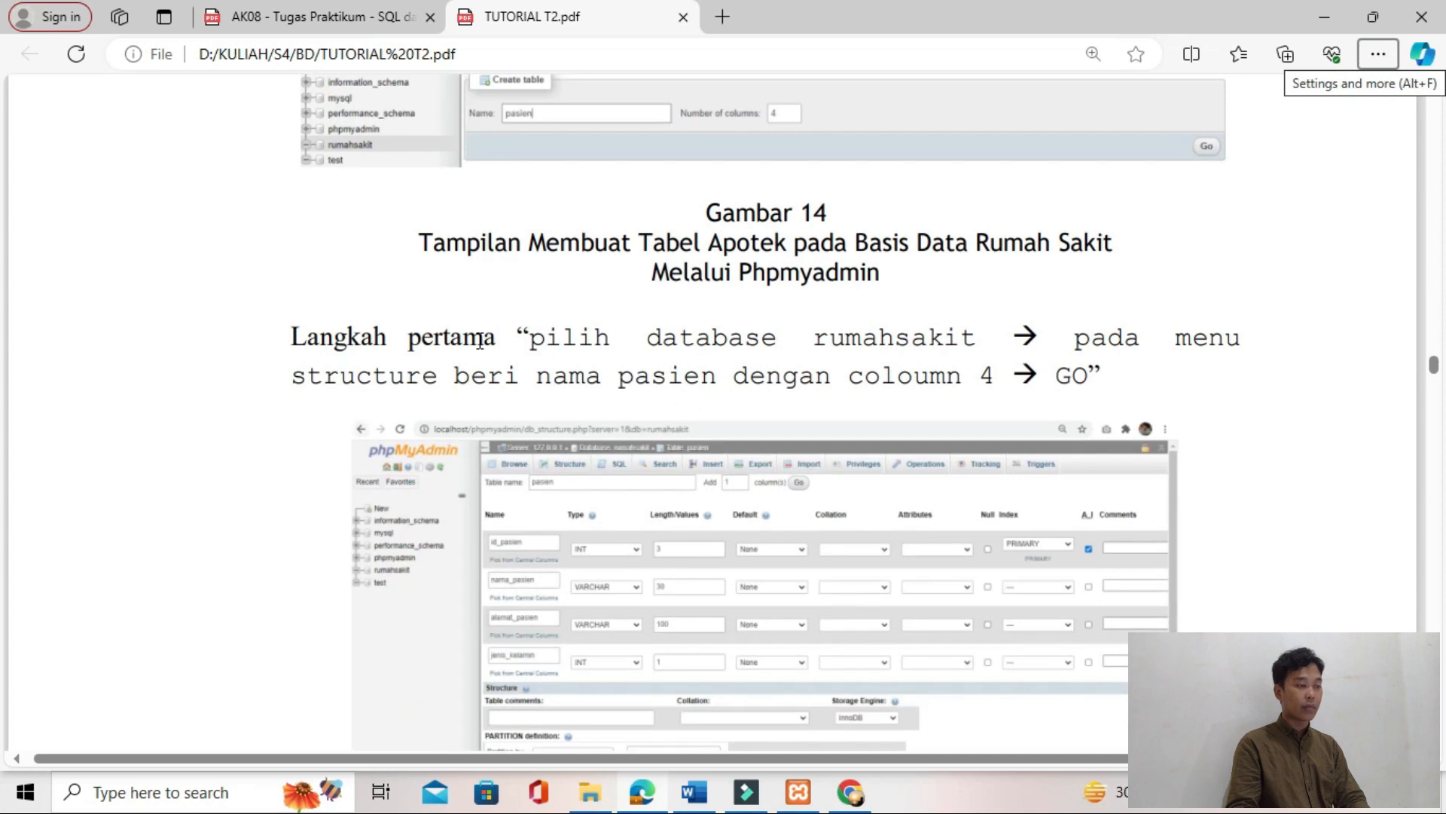
pyautogui.scroll(5, 480, 341)
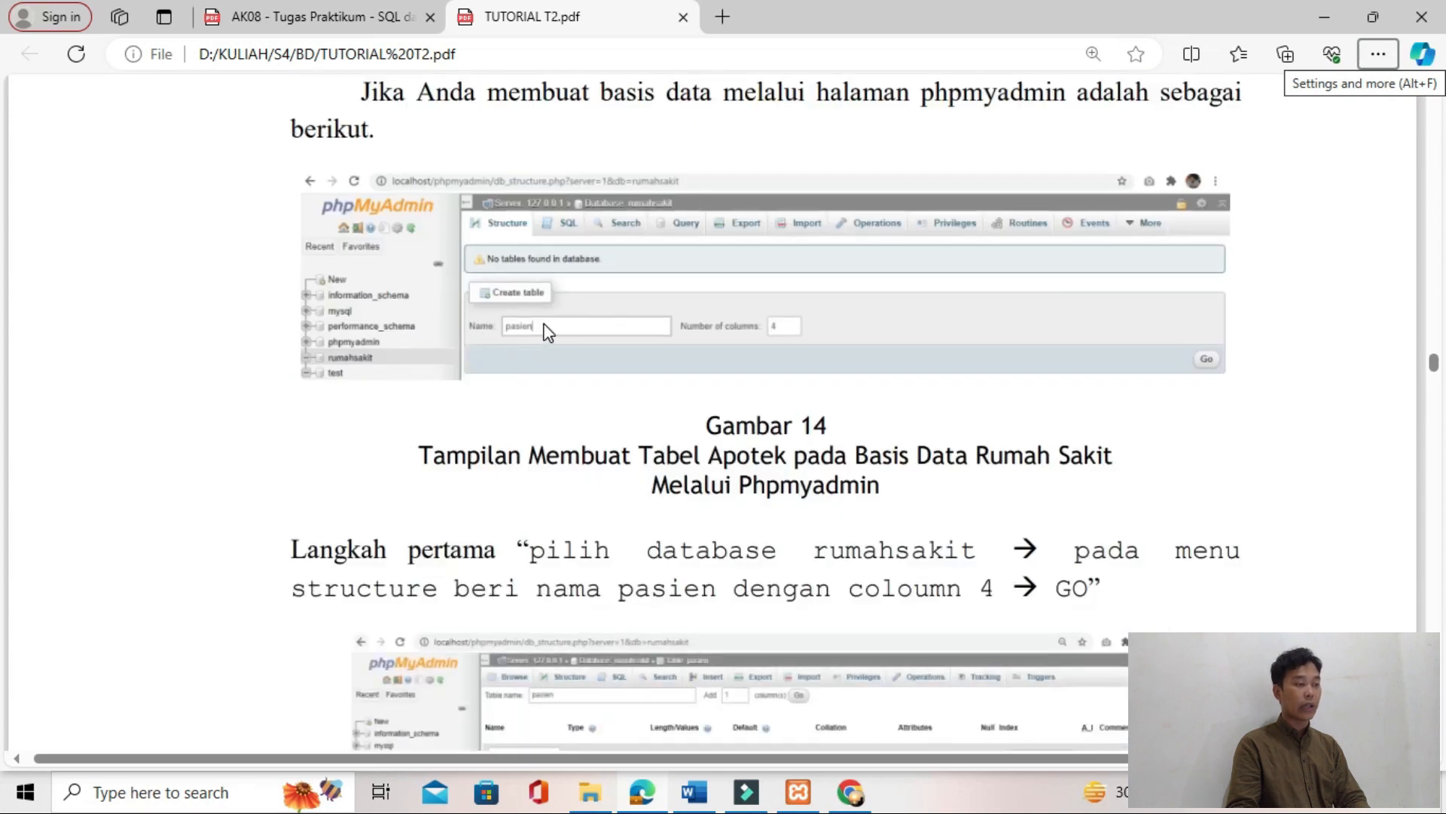
pyautogui.hotkey('alt', 'Tab')
pyautogui.click(420, 314)
pyautogui.write('pasien')
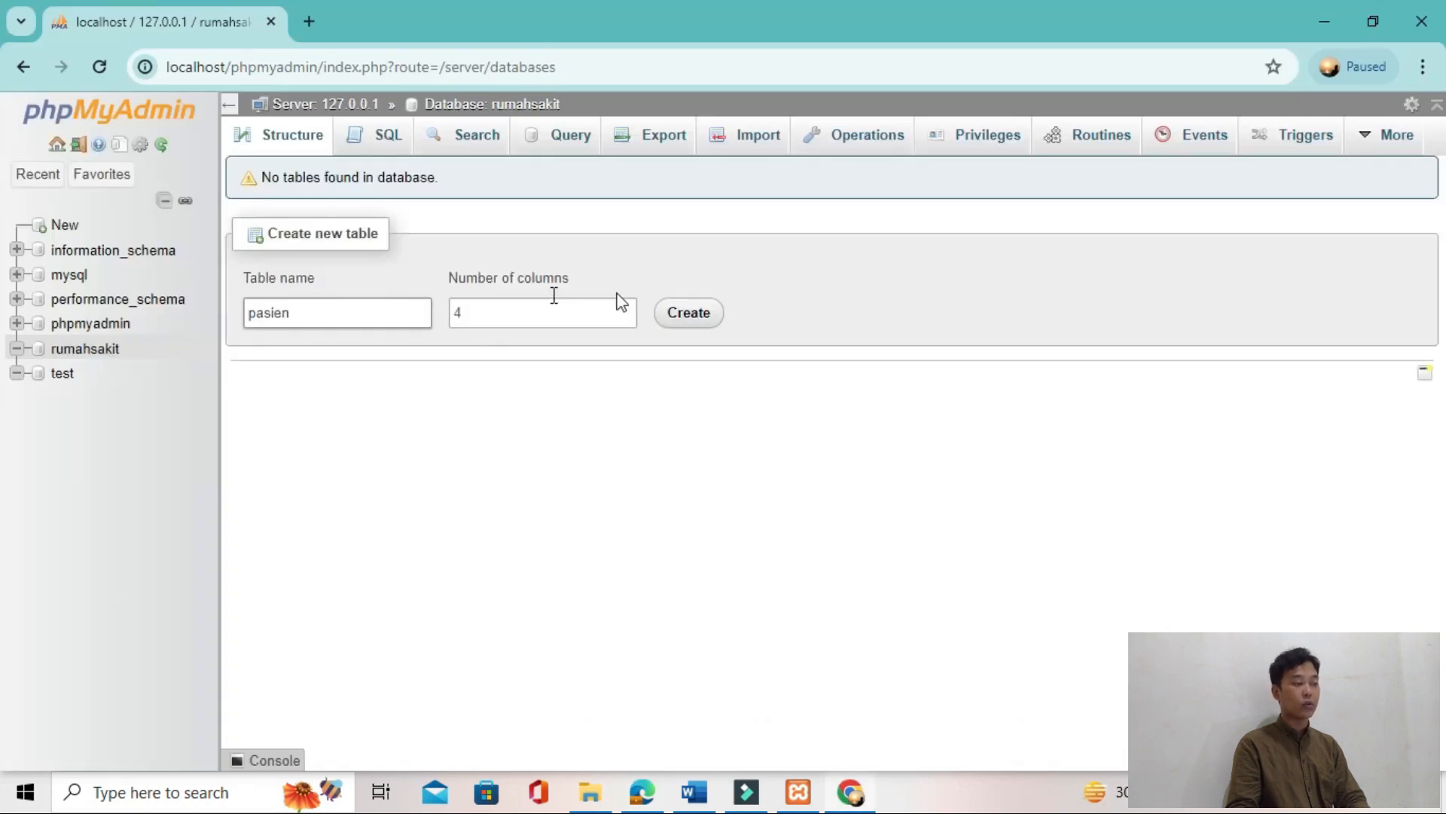
pyautogui.click(690, 314)
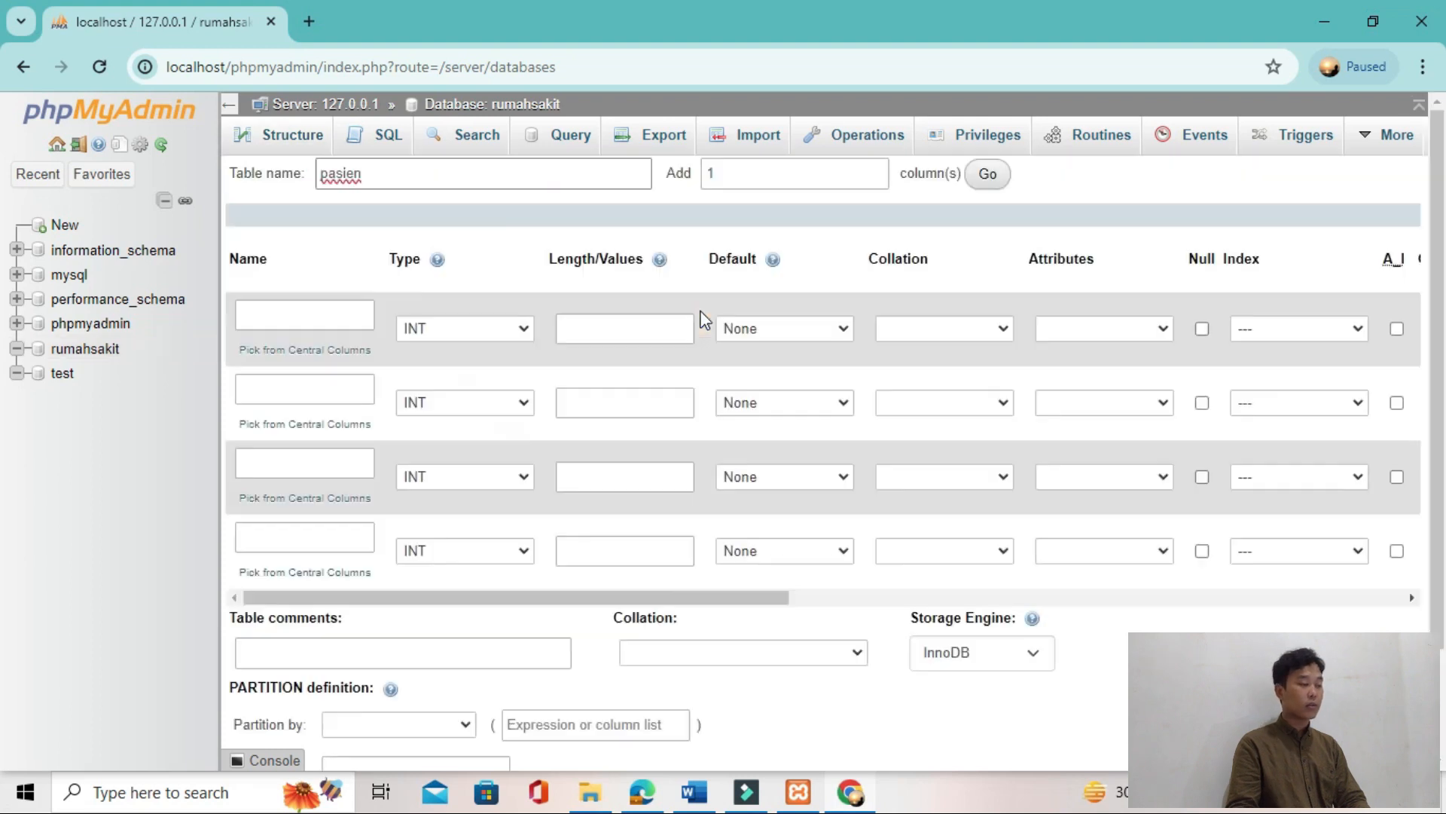
# Step: Examine the pasien table's column settings and its CREATE TABLE statement in TUTORIAL T2.pdf
pyautogui.hotkey('alt', 'Tab')
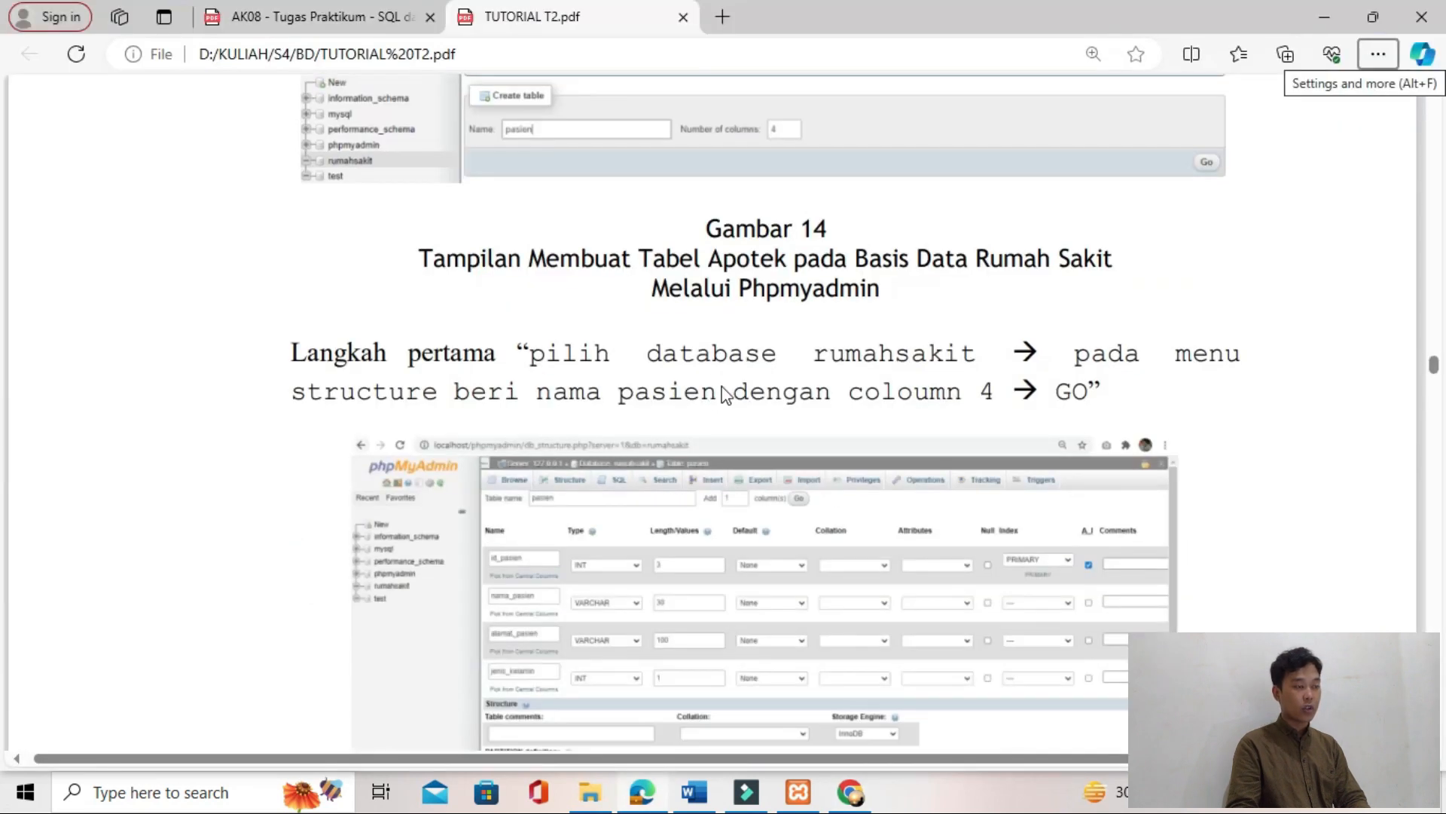
pyautogui.scroll(-3, 723, 395)
pyautogui.keyDown('ctrl'); pyautogui.scroll(3, 726, 395); pyautogui.keyUp('ctrl')
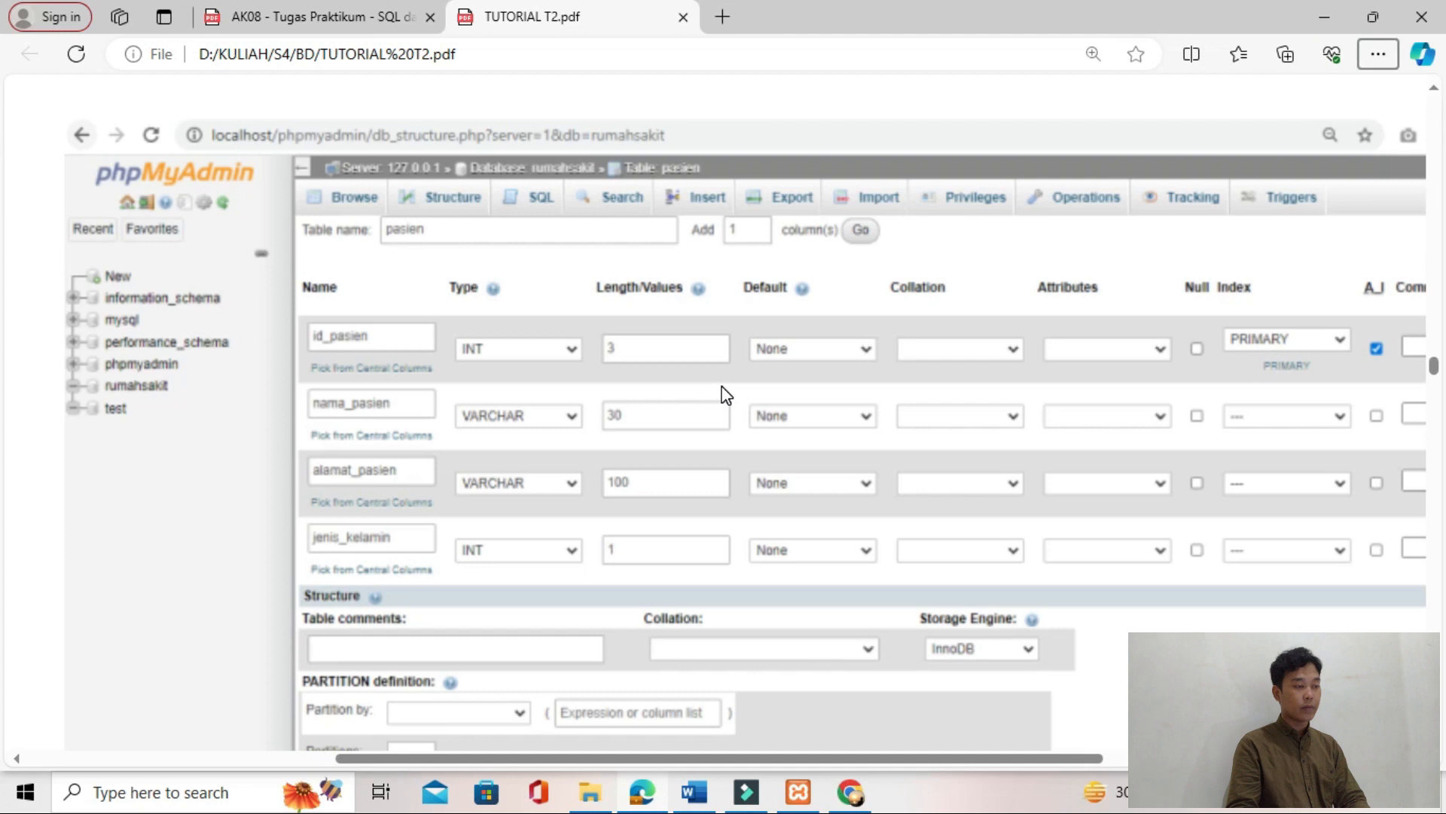
pyautogui.hotkey('alt', 'Tab')
pyautogui.hotkey('alt', 'Tab')
pyautogui.hotkey('alt', 'Tab')
pyautogui.hotkey('alt', 'Tab')
pyautogui.hotkey('alt', 'Tab')
pyautogui.hotkey('alt', 'Tab')
pyautogui.hotkey('alt', 'Tab')
pyautogui.hotkey('alt', 'Tab')
pyautogui.hotkey('alt', 'Tab')
pyautogui.hotkey('alt', 'Tab')
pyautogui.hotkey('alt', 'Tab')
pyautogui.hotkey('alt', 'Tab')
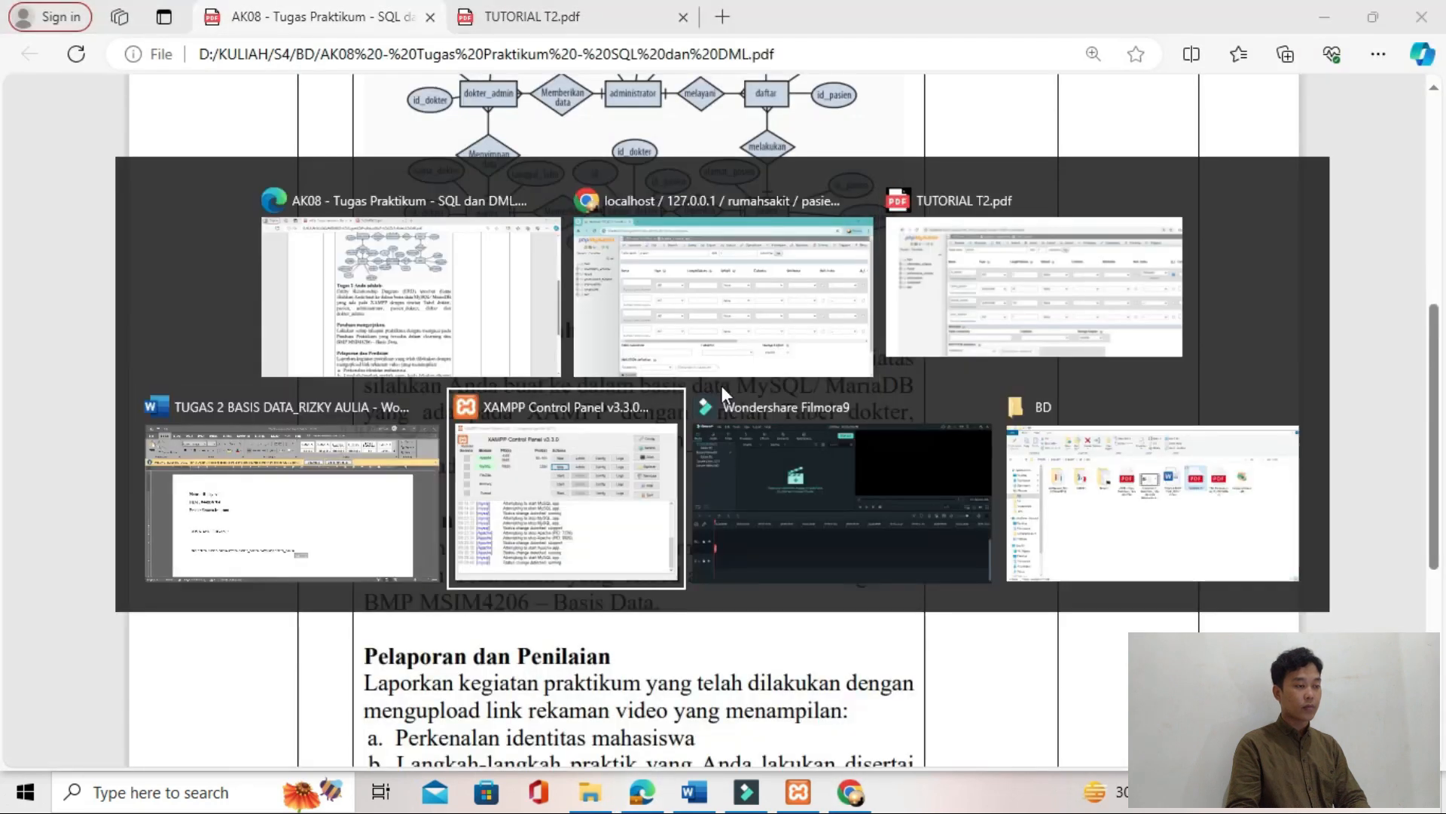
pyautogui.scroll(10, 722, 386)
pyautogui.scroll(8, 722, 393)
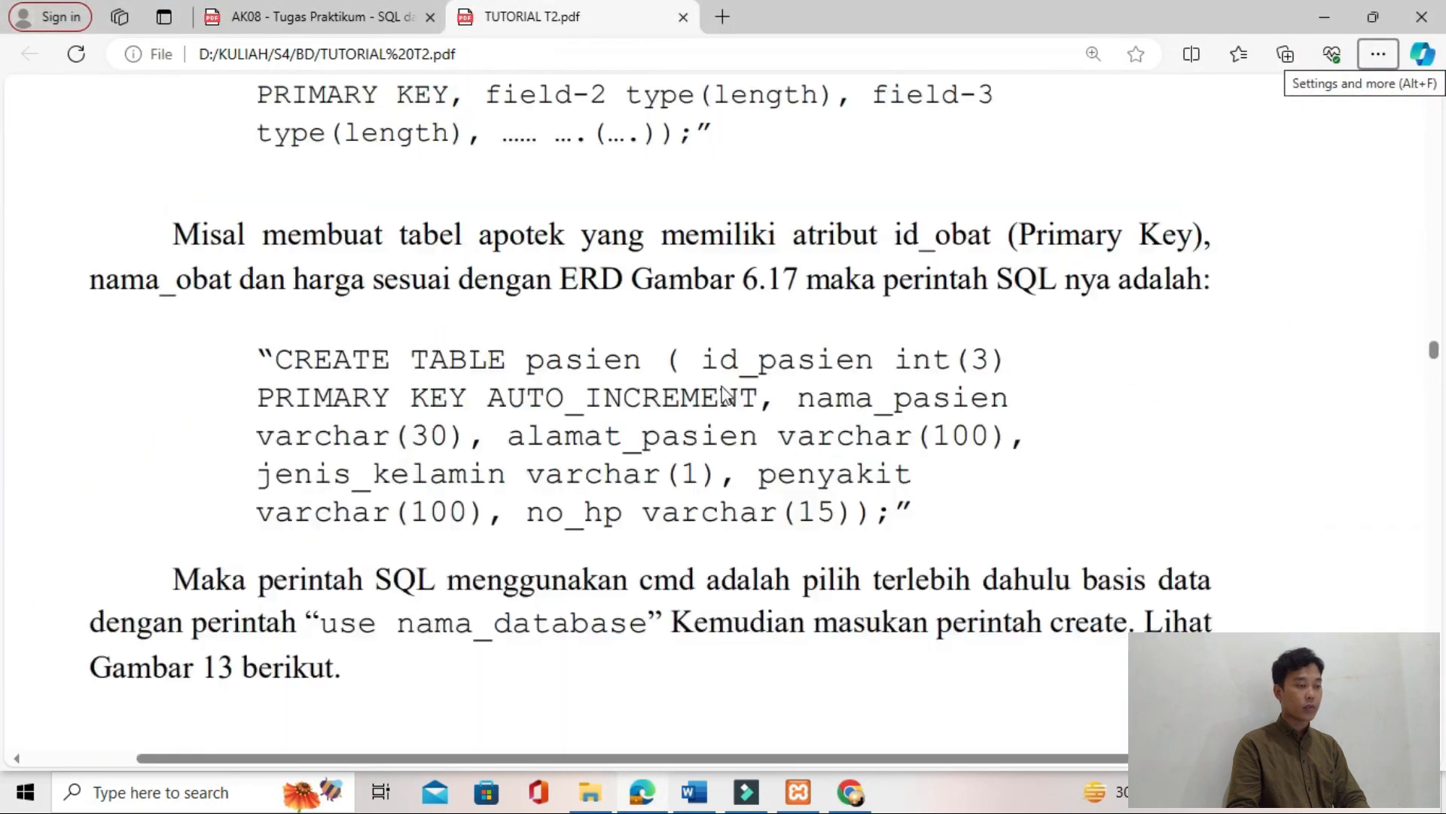
pyautogui.hotkey('alt', 'Tab')
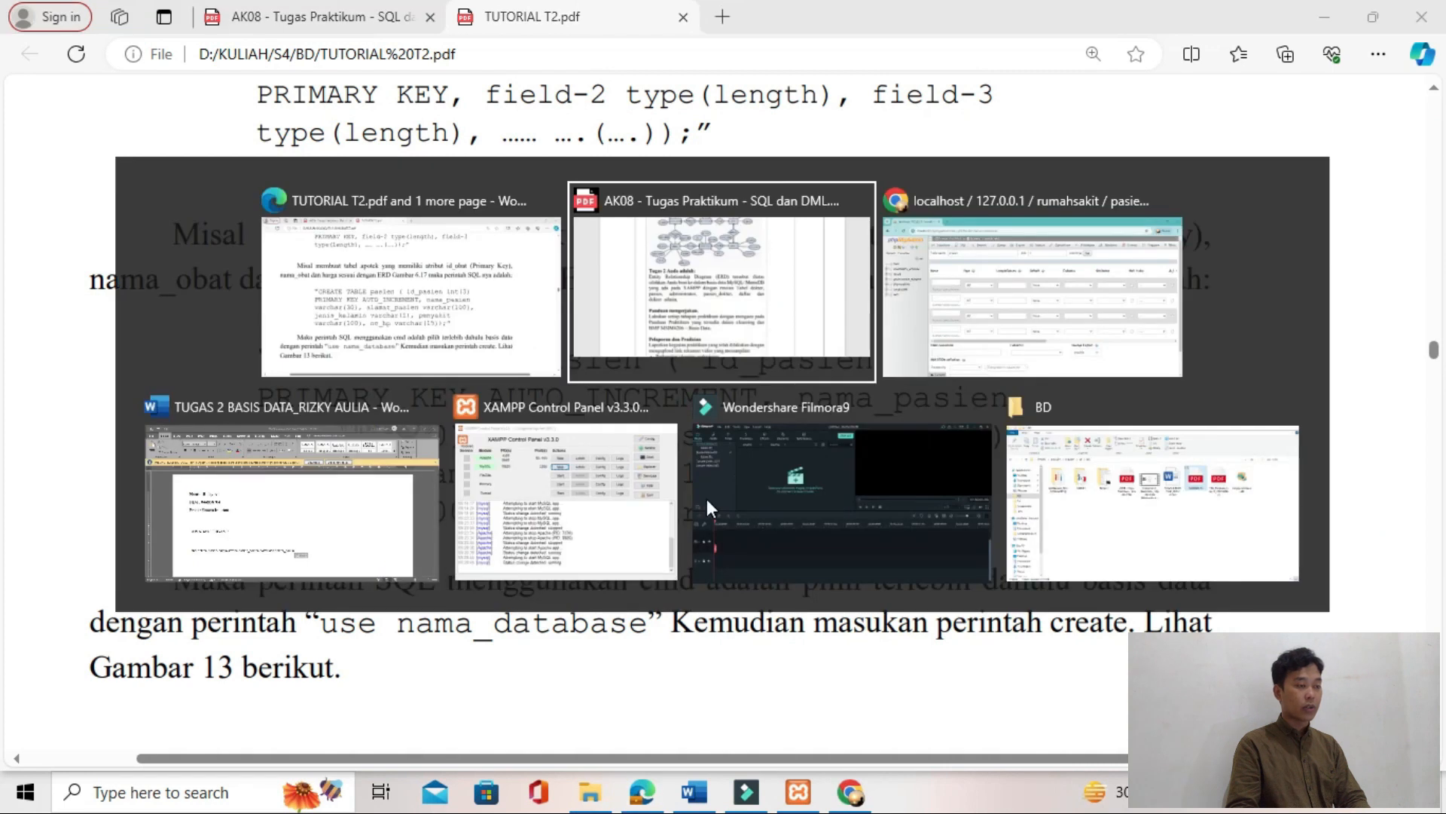
# Step: Return to phpMyAdmin and open an empty SQL query editor for the rumahsakit database
pyautogui.hotkey('alt', 'Tab')
pyautogui.click(389, 137)
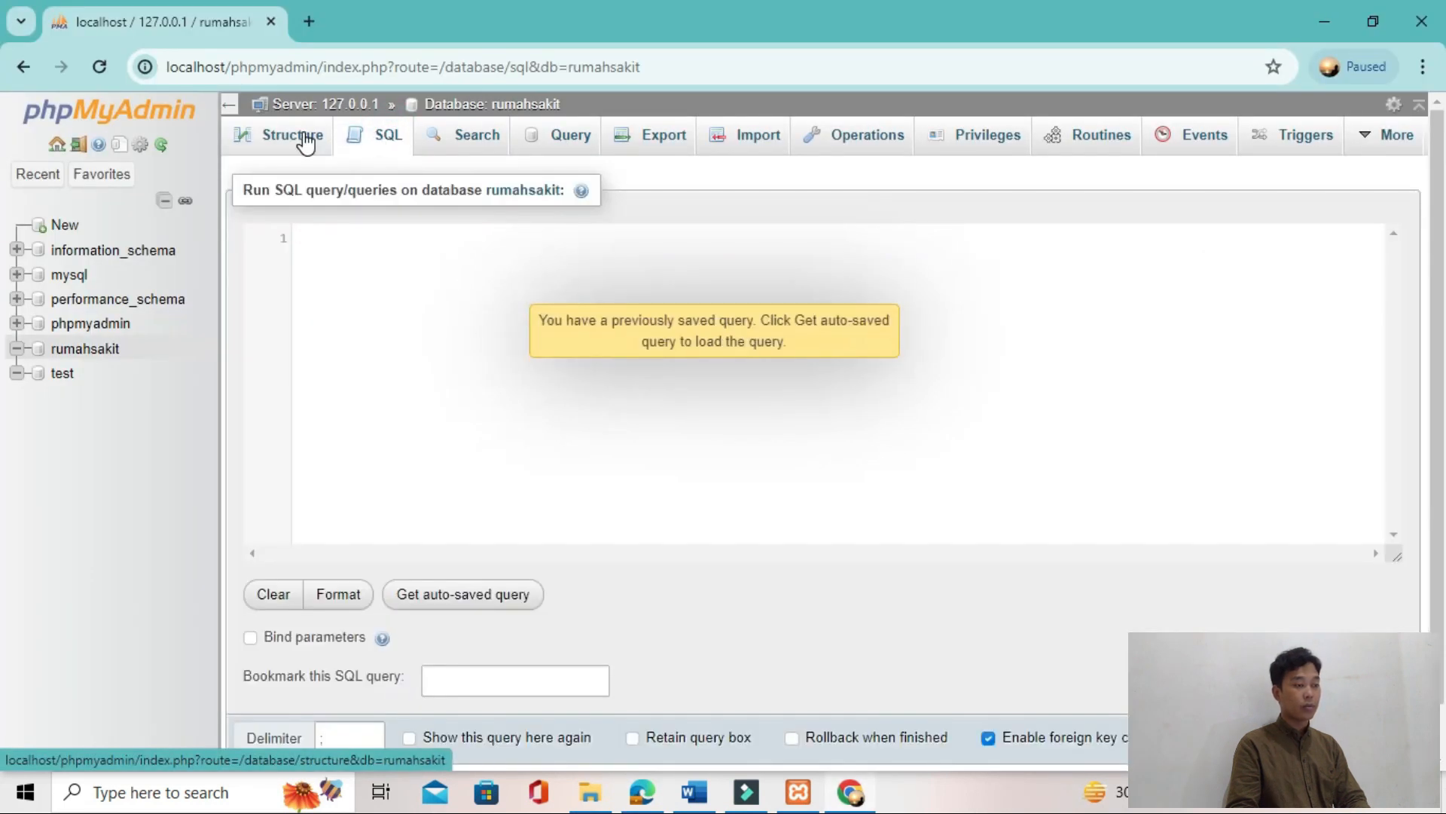
pyautogui.click(299, 135)
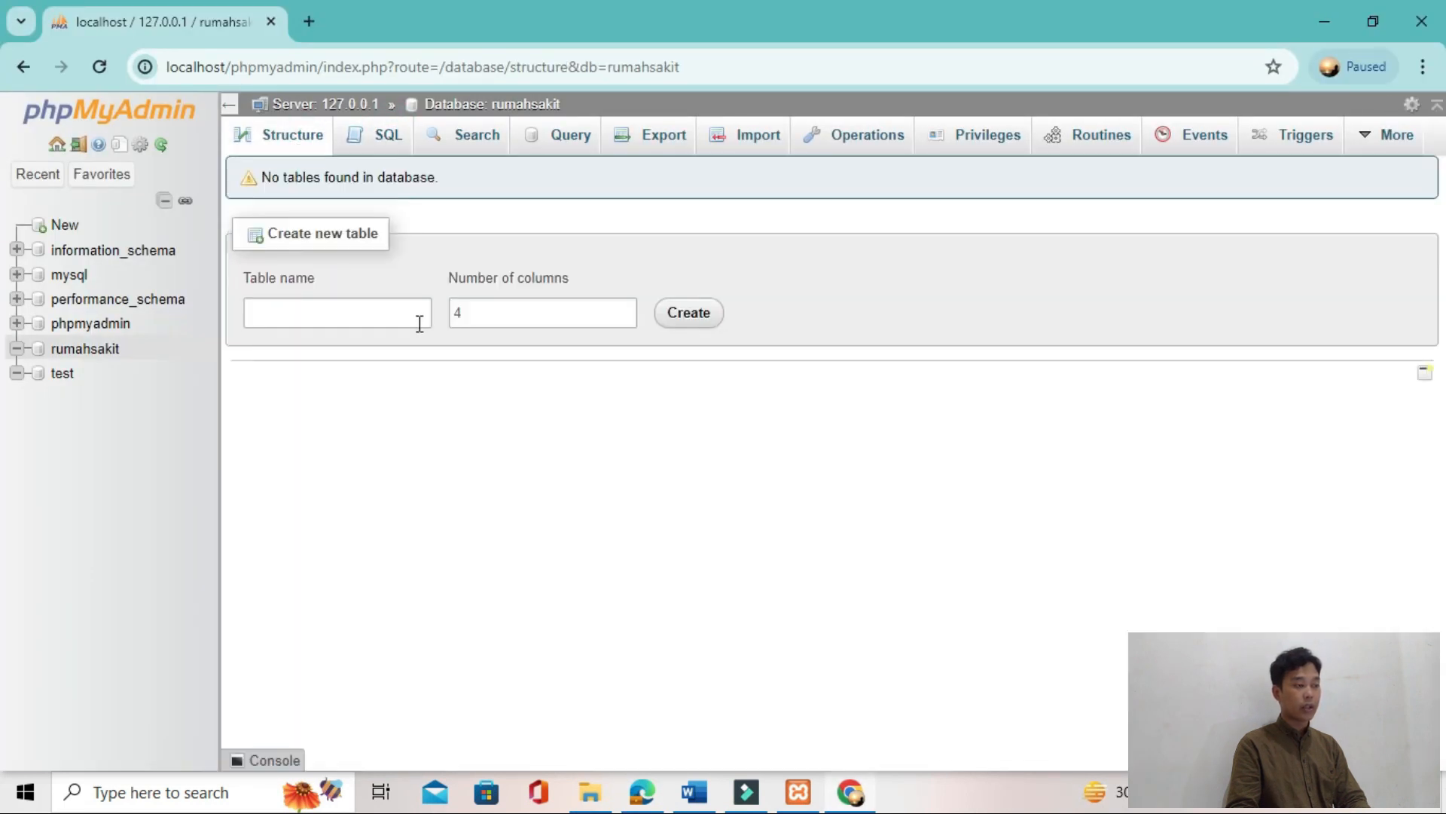
pyautogui.click(17, 348)
pyautogui.click(393, 134)
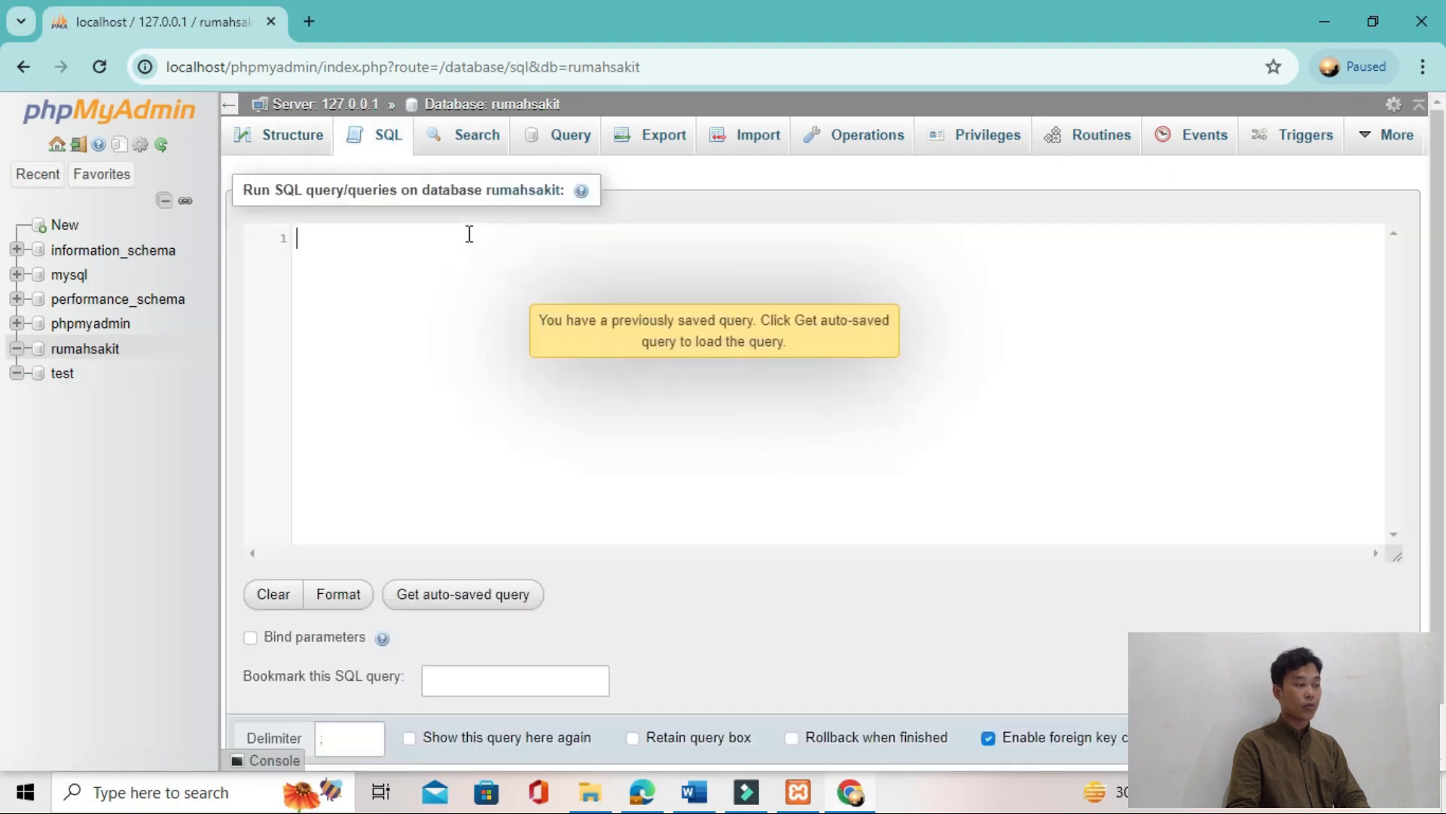
# Step: Copy the CREATE TABLE pasien statement from TUTORIAL T2.pdf and paste it into Word in place of the table list under JAWABAN TUGAS 2
pyautogui.hotkey('alt', 'Tab')
pyautogui.moveTo(264, 360); pyautogui.dragTo(889, 525)
pyautogui.hotkey('ctrl', 'c')
pyautogui.hotkey('alt', 'Tab')
pyautogui.hotkey('alt', 'Tab')
pyautogui.hotkey('alt', 'Tab')
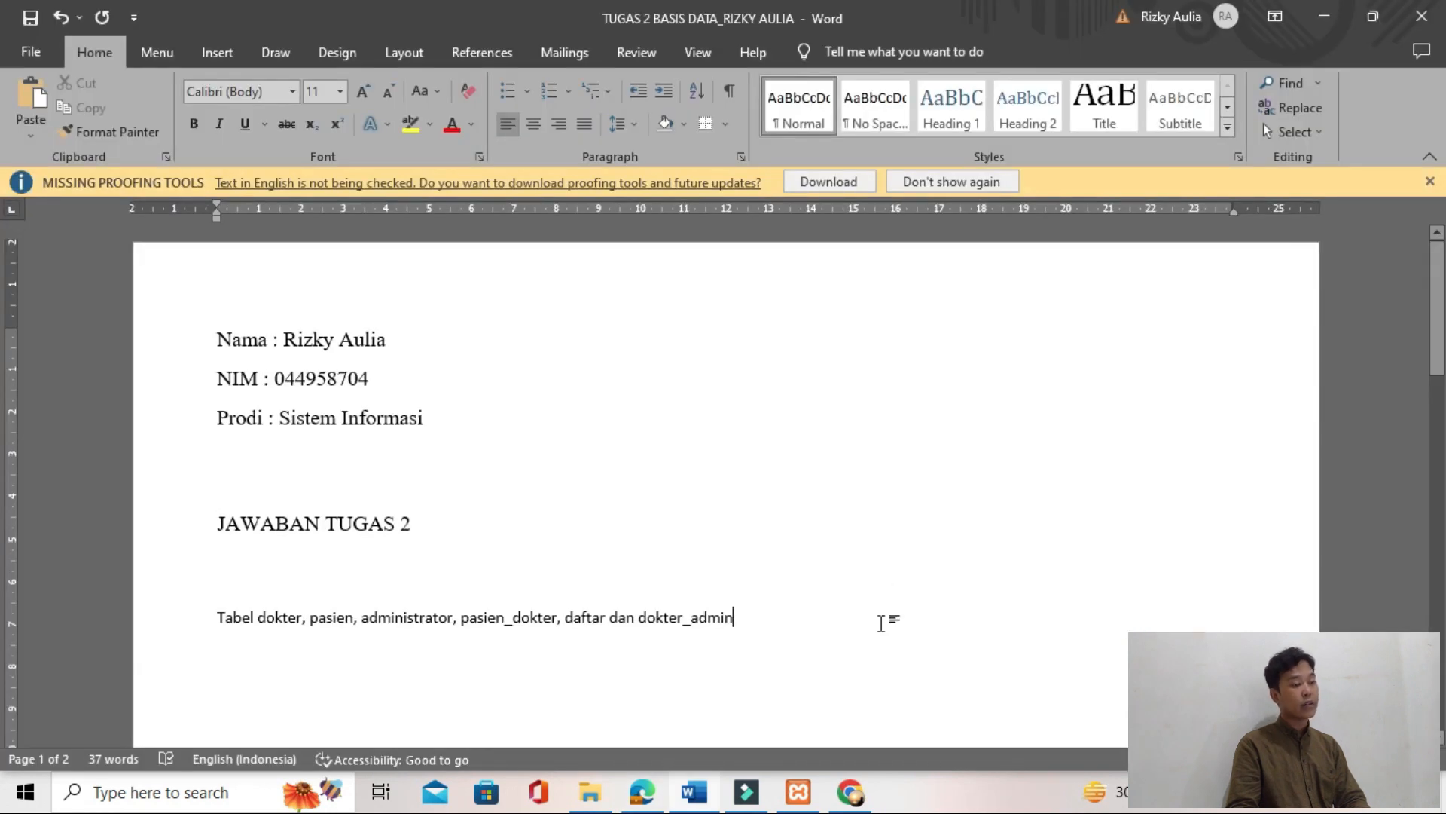
pyautogui.hotkey('shift', 'Up')
pyautogui.hotkey('shift', 'Up')
pyautogui.press('BackSpace')
pyautogui.hotkey('ctrl', 'v')
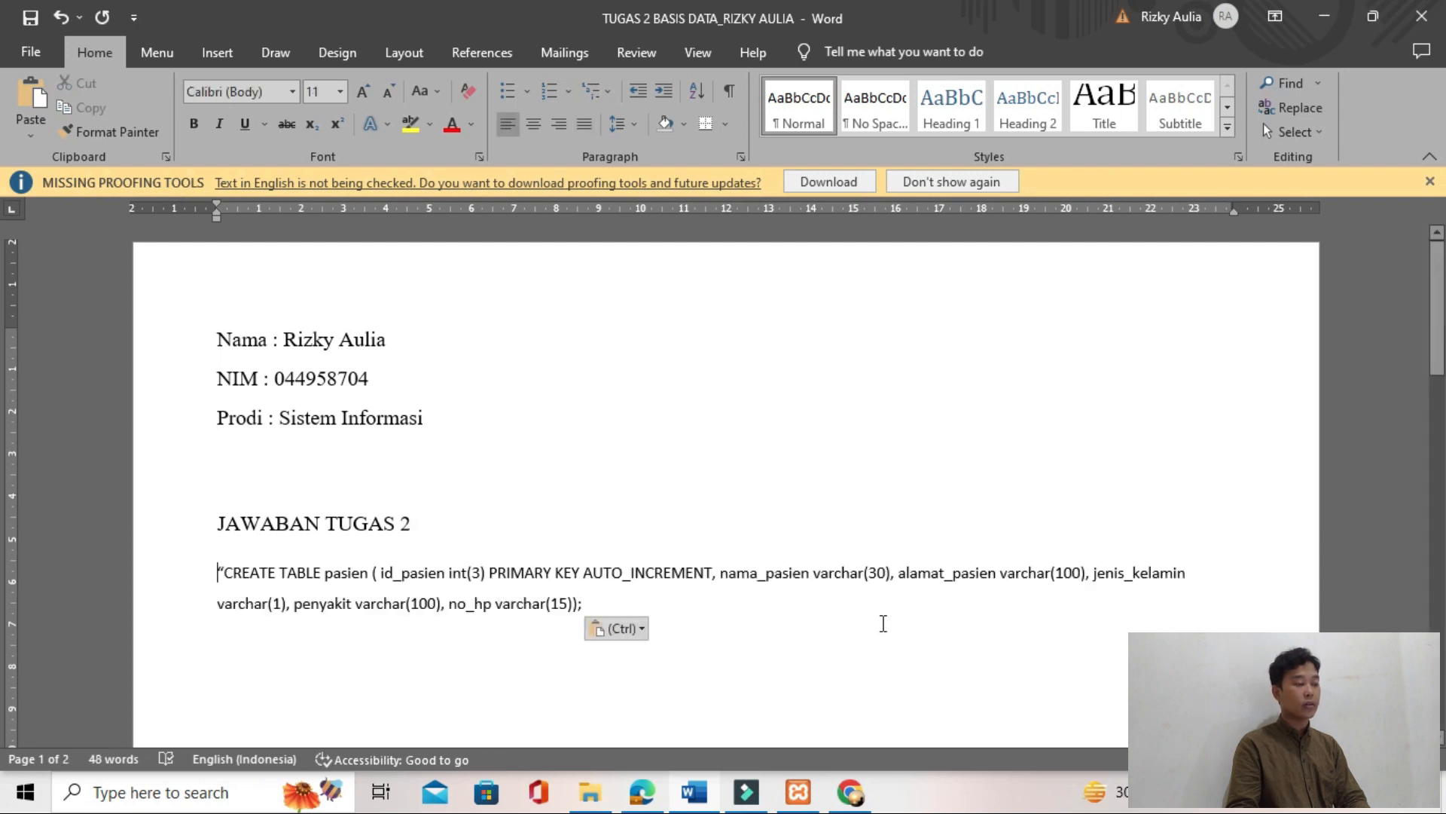
# Step: Remove the opening quotation mark from the pasien statement and copy the cleaned statement
pyautogui.press('Delete')
pyautogui.hotkey('shift', 'Left')
pyautogui.hotkey('shift', 'Left')
pyautogui.hotkey('shift', 'Right')
pyautogui.hotkey('shift', 'Right')
pyautogui.hotkey('shift', 'Down')
pyautogui.hotkey('shift', 'Down')
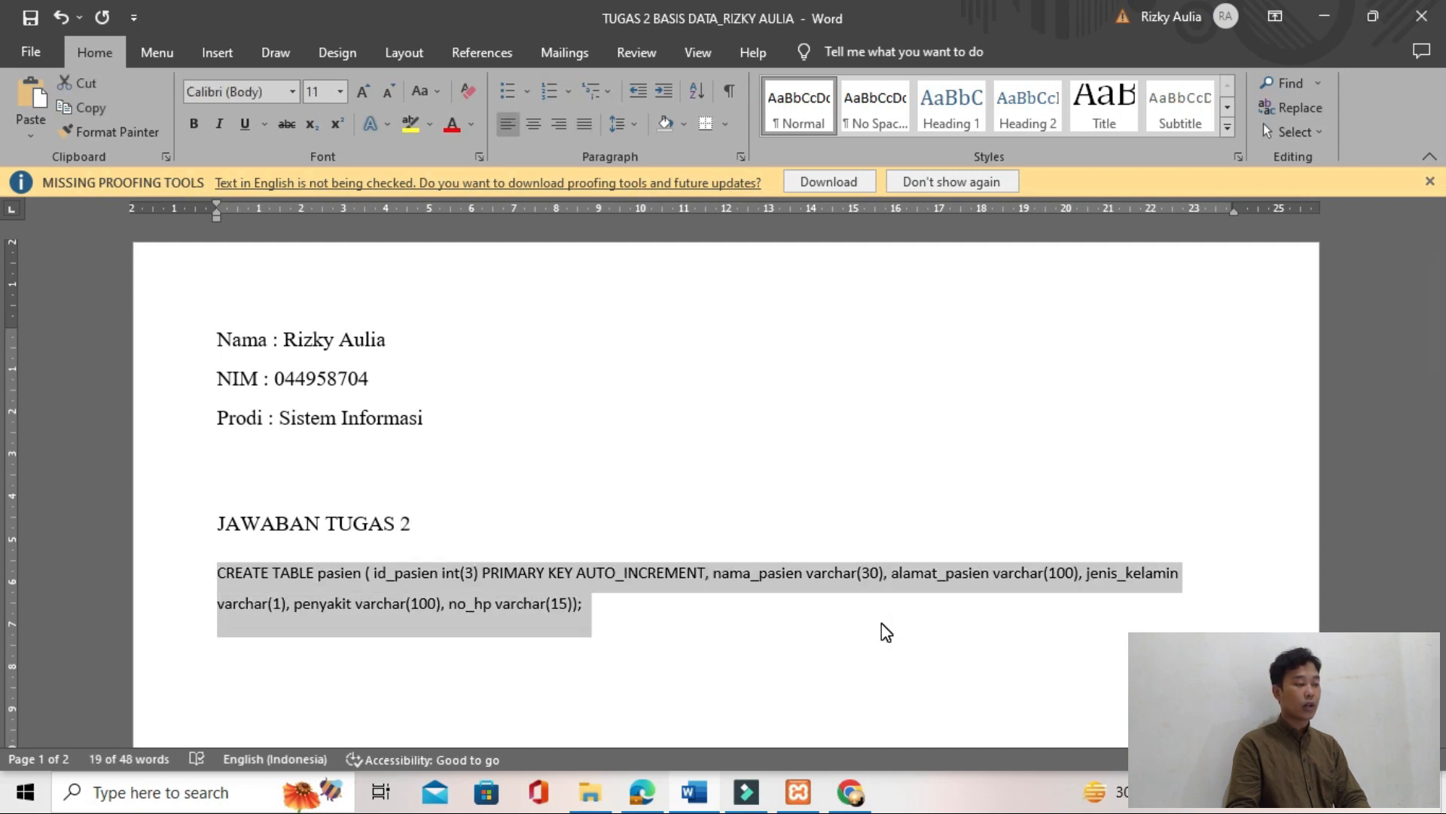
pyautogui.hotkey('ctrl', 'c')
# Step: Paste the CREATE TABLE pasien statement into phpMyAdmin's SQL editor and run it on the rumahsakit database
pyautogui.hotkey('alt', 'Tab')
pyautogui.hotkey('alt', 'Tab')
pyautogui.hotkey('ctrl', 'v')
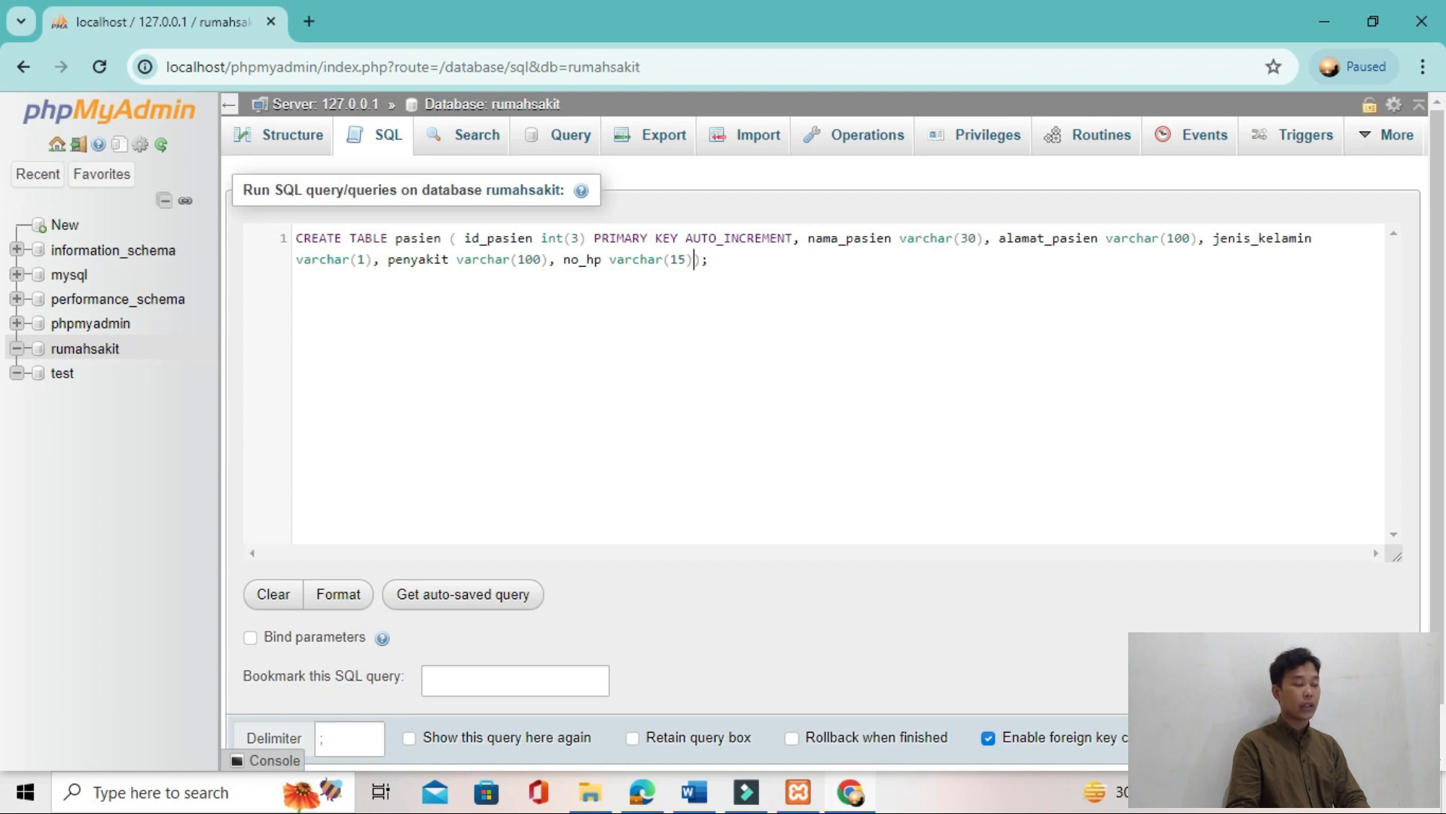
pyautogui.hotkey('ctrl', 'Return')
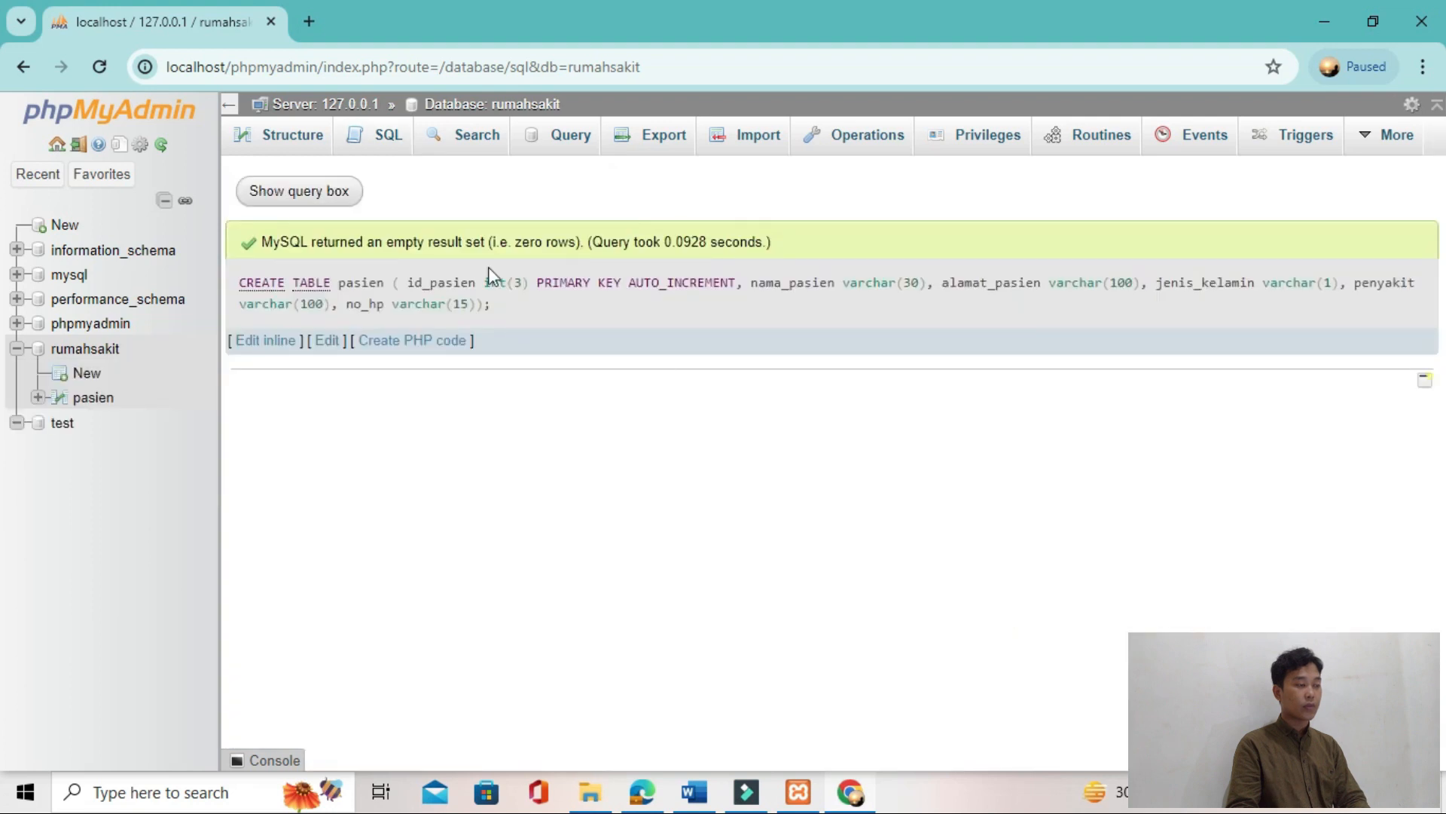
# Step: Find the CREATE TABLE administrator statement in TUTORIAL T2.pdf and copy it without the quotation marks
pyautogui.hotkey('alt', 'Tab')
pyautogui.press('Tab')
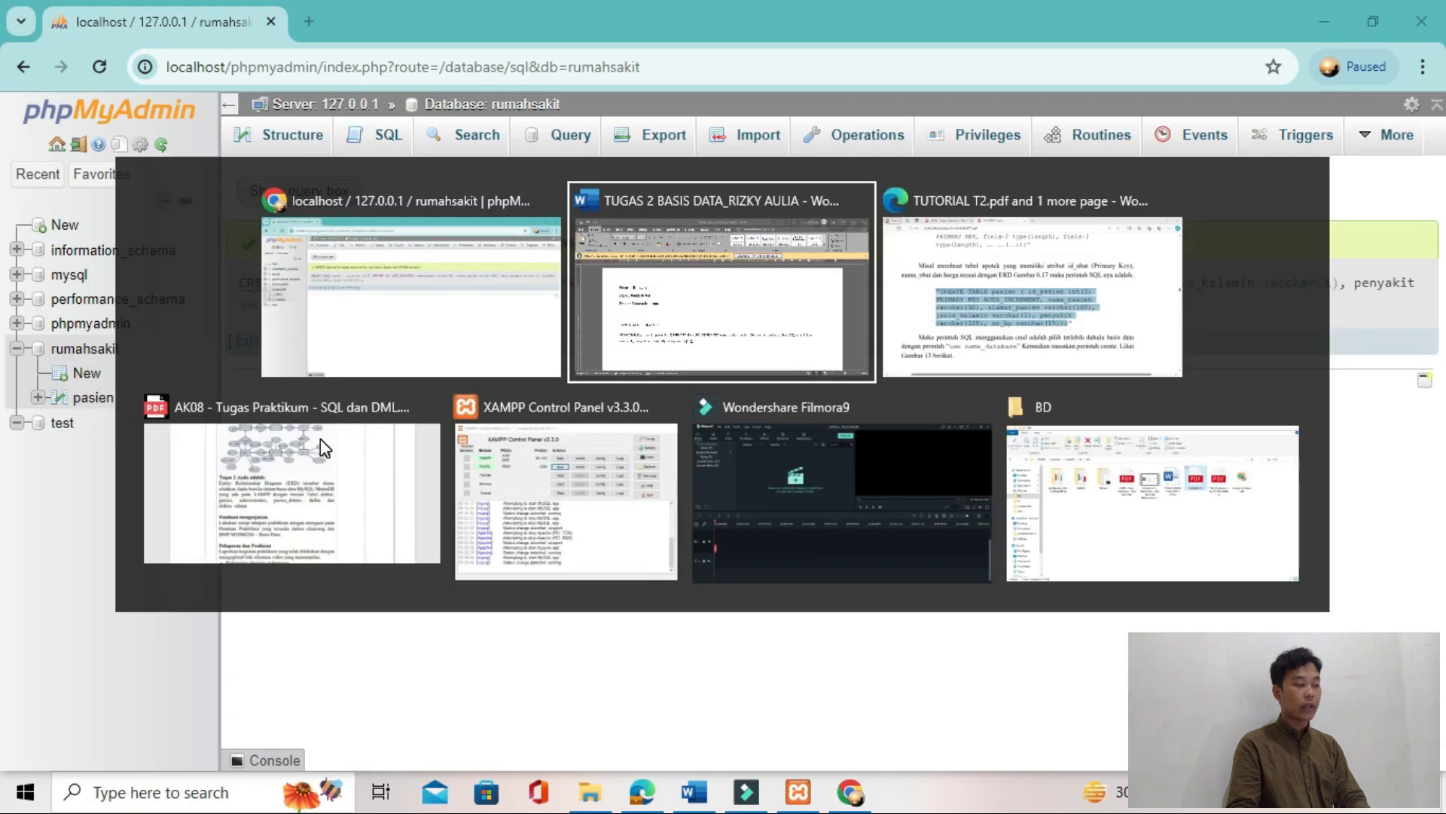
pyautogui.scroll(-5, 322, 436)
pyautogui.scroll(-15, 441, 256)
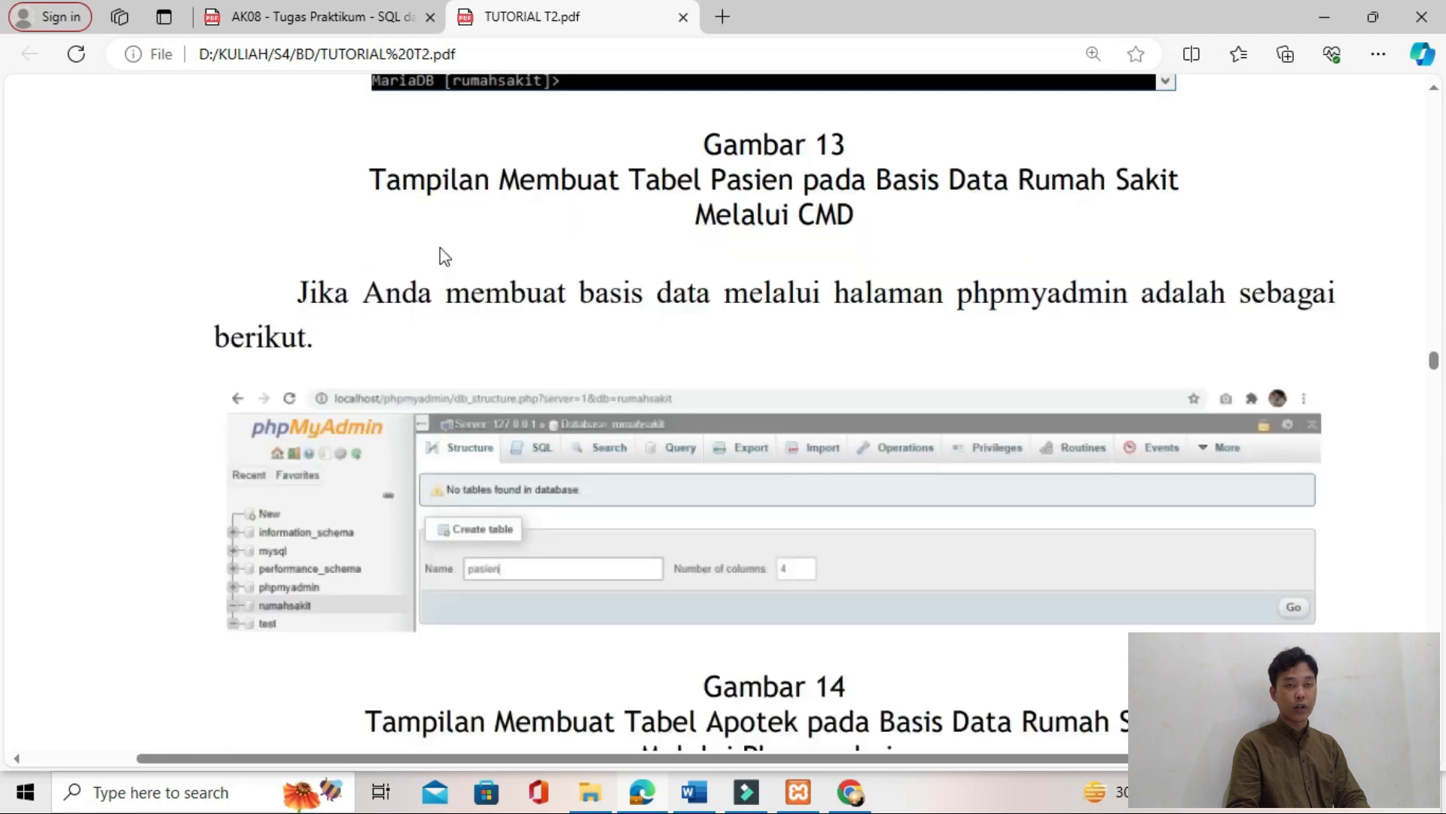
pyautogui.scroll(-5, 400, 373)
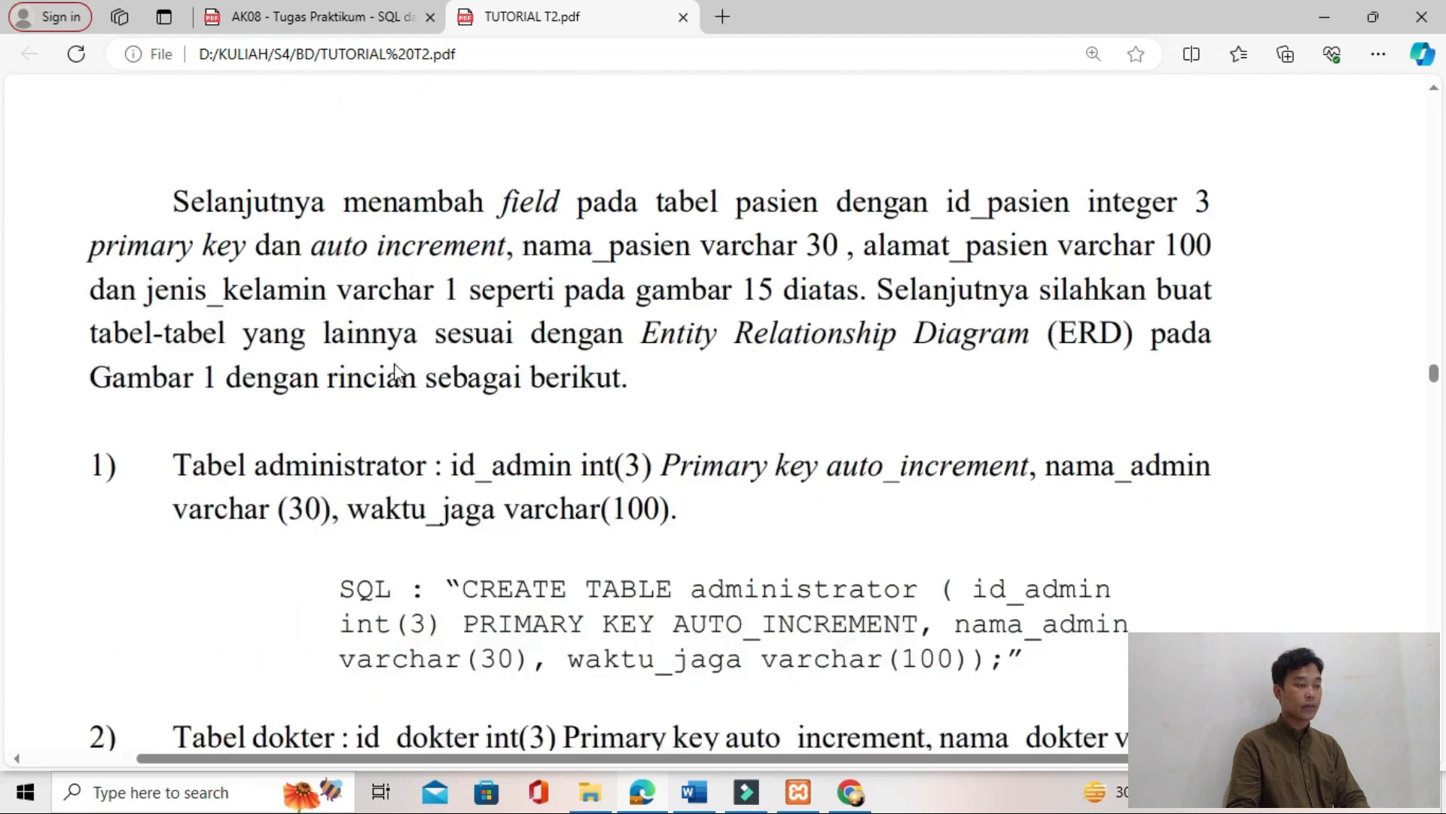
pyautogui.scroll(-1, 460, 395)
pyautogui.moveTo(462, 344); pyautogui.dragTo(996, 419)
pyautogui.hotkey('ctrl', 'c')
# Step: Replace the pasien statement in Word with the copied administrator statement and select the pasted text
pyautogui.hotkey('alt', 'Tab')
pyautogui.press('Delete')
pyautogui.hotkey('ctrl', 'v')
pyautogui.hotkey('shift', 'Up')
pyautogui.hotkey('shift', 'Down')
pyautogui.hotkey('shift', 'End')
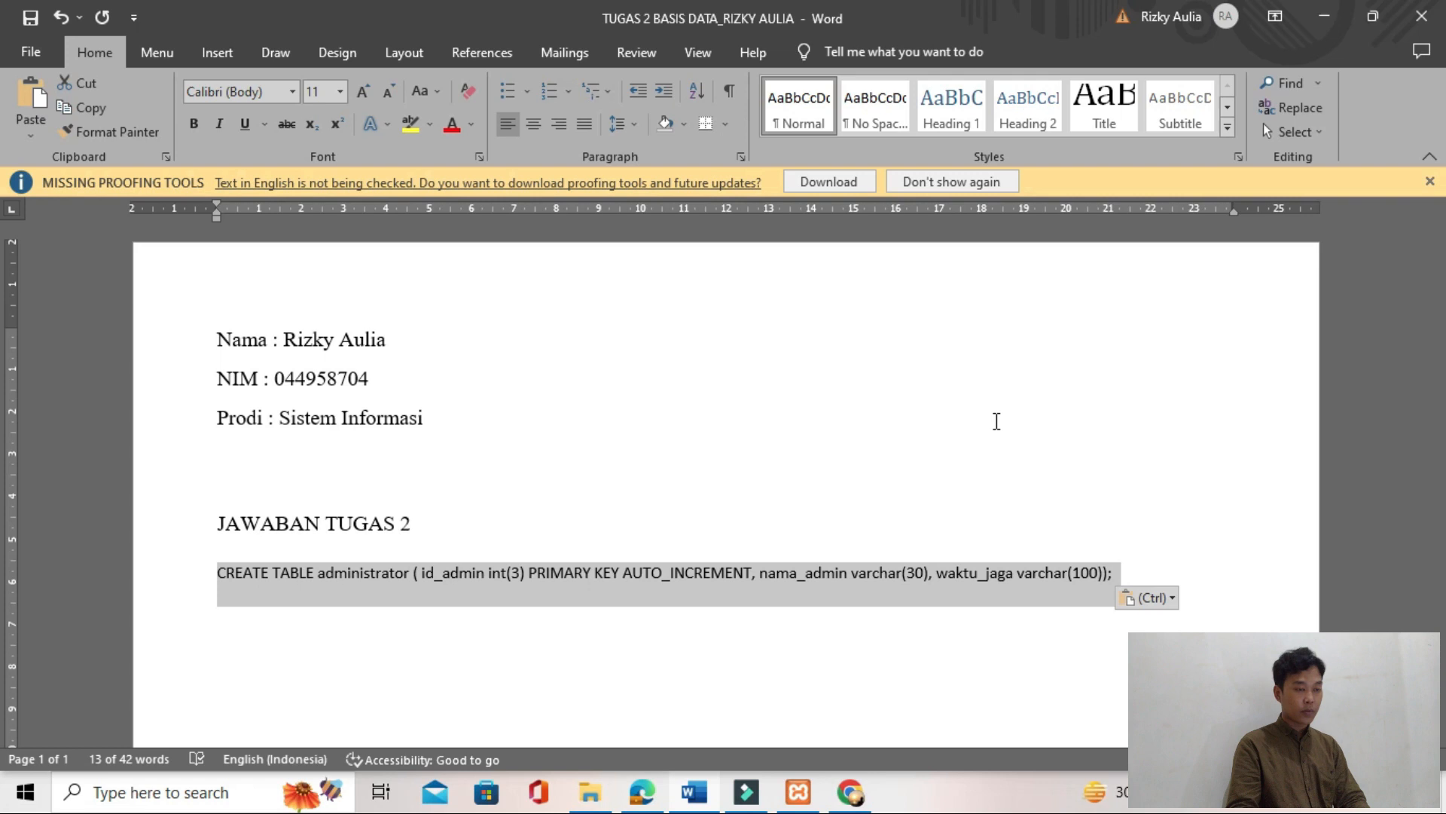
# Step: Run the CREATE TABLE administrator statement on the rumahsakit database in phpMyAdmin
pyautogui.hotkey('alt', 'Tab')
pyautogui.press('Tab')
pyautogui.click(390, 143)
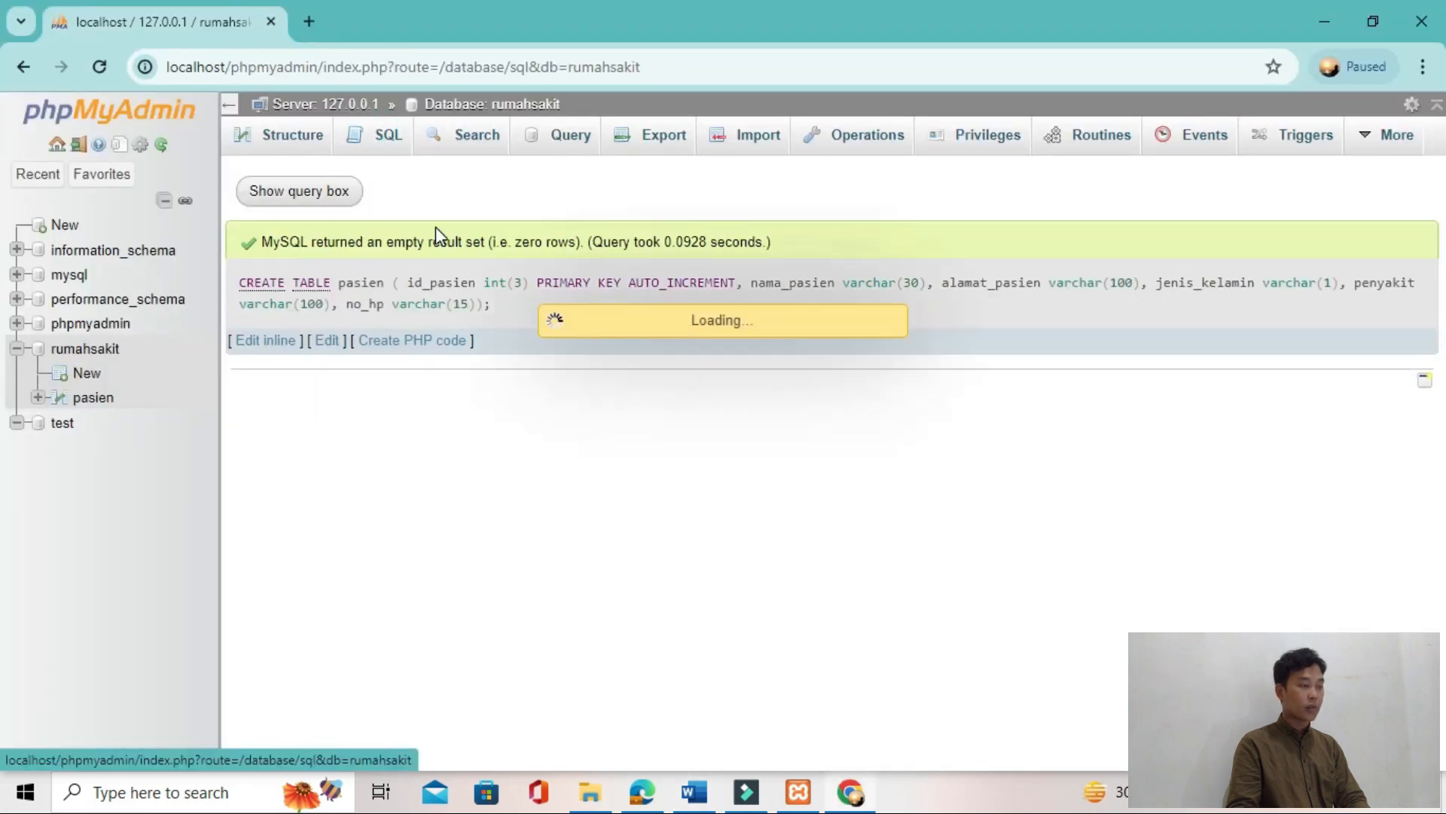
pyautogui.click(437, 242)
pyautogui.hotkey('ctrl', 'v')
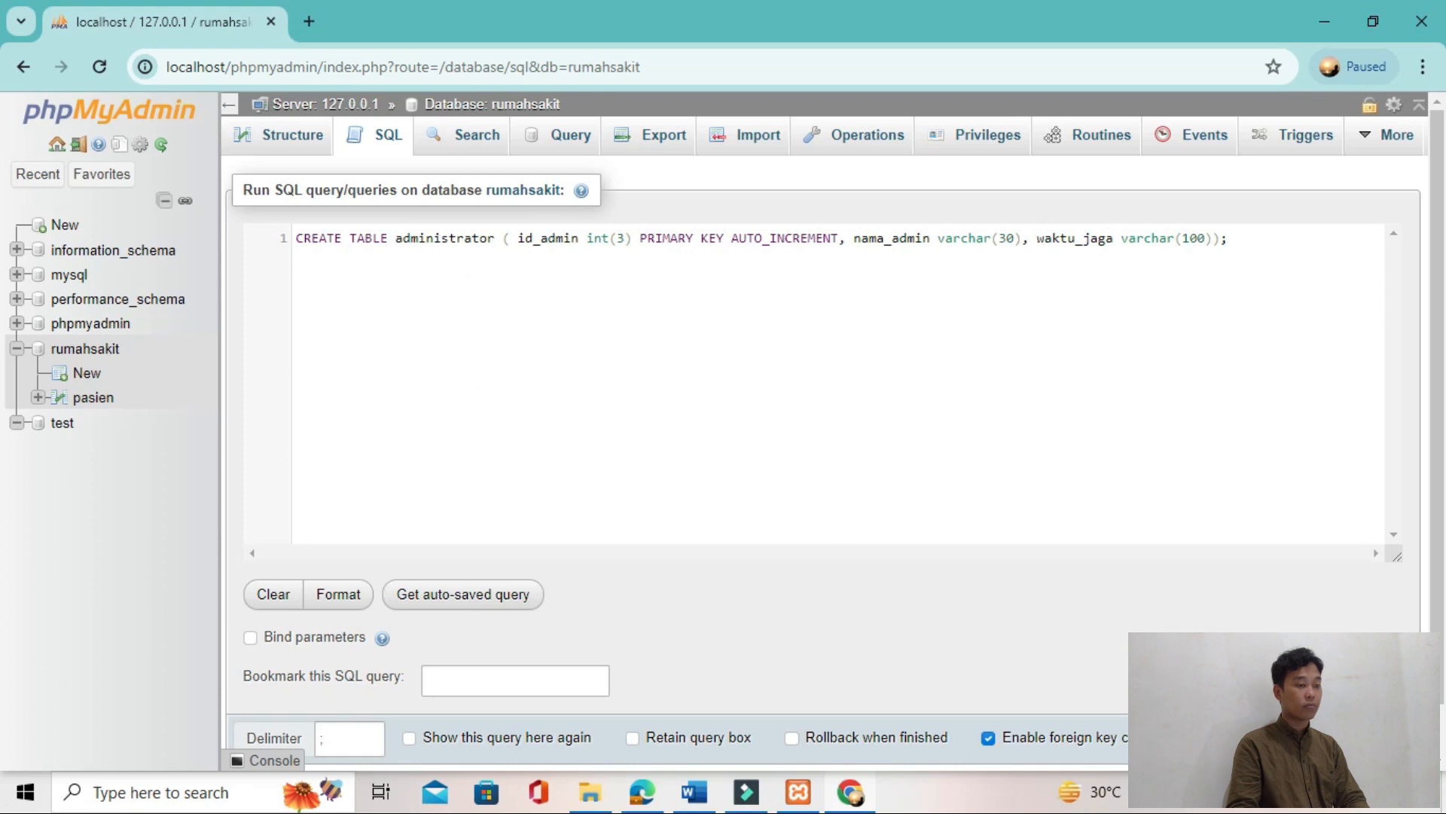
pyautogui.hotkey('ctrl', 'Return')
# Step: Copy the CREATE TABLE dokter statement from TUTORIAL T2.pdf into Word in place of the administrator statement and select it
pyautogui.hotkey('alt', 'Tab')
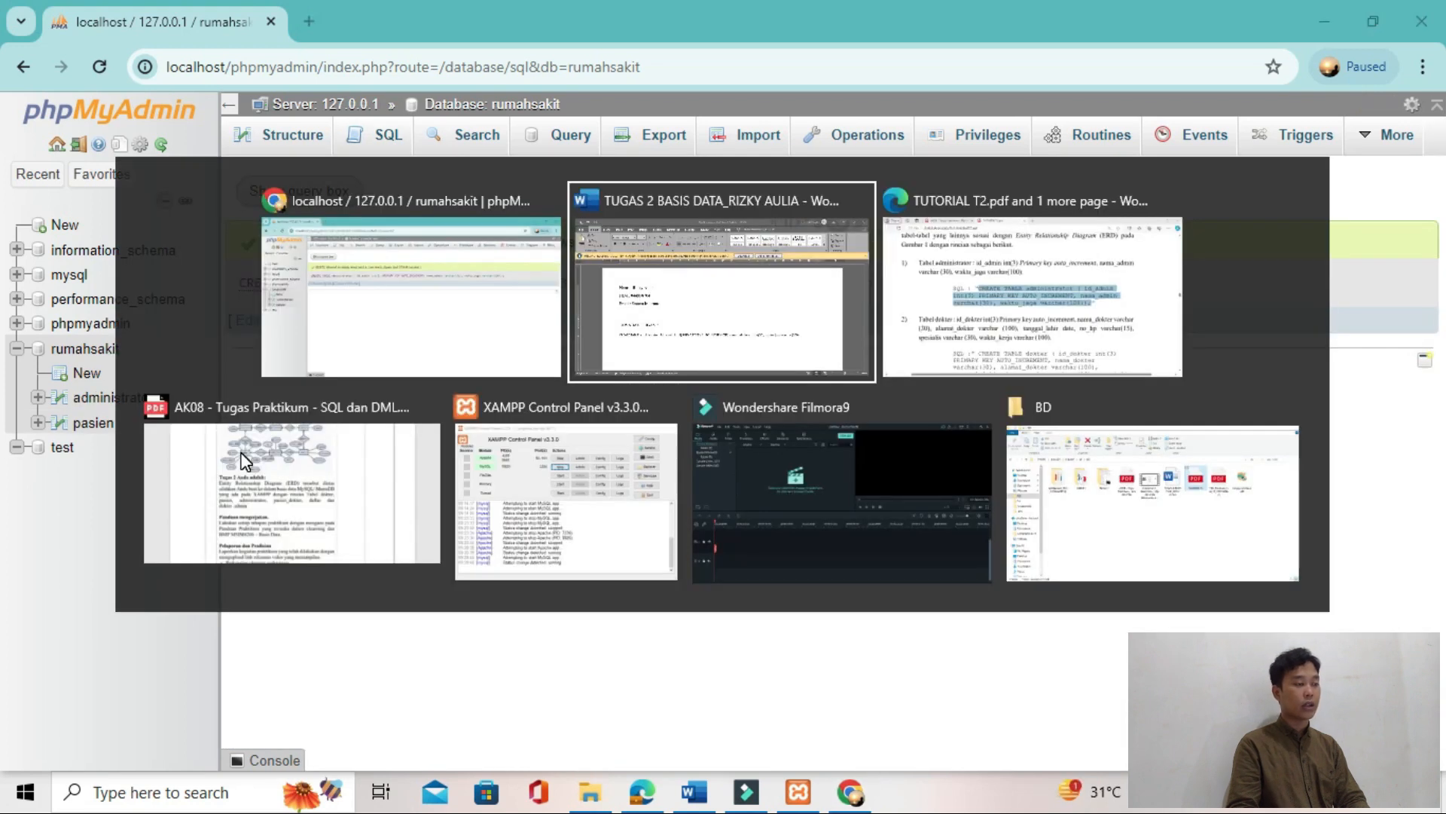
pyautogui.hotkey('alt', 'Tab')
pyautogui.moveTo(468, 549); pyautogui.dragTo(1052, 669)
pyautogui.hotkey('alt', 'Tab')
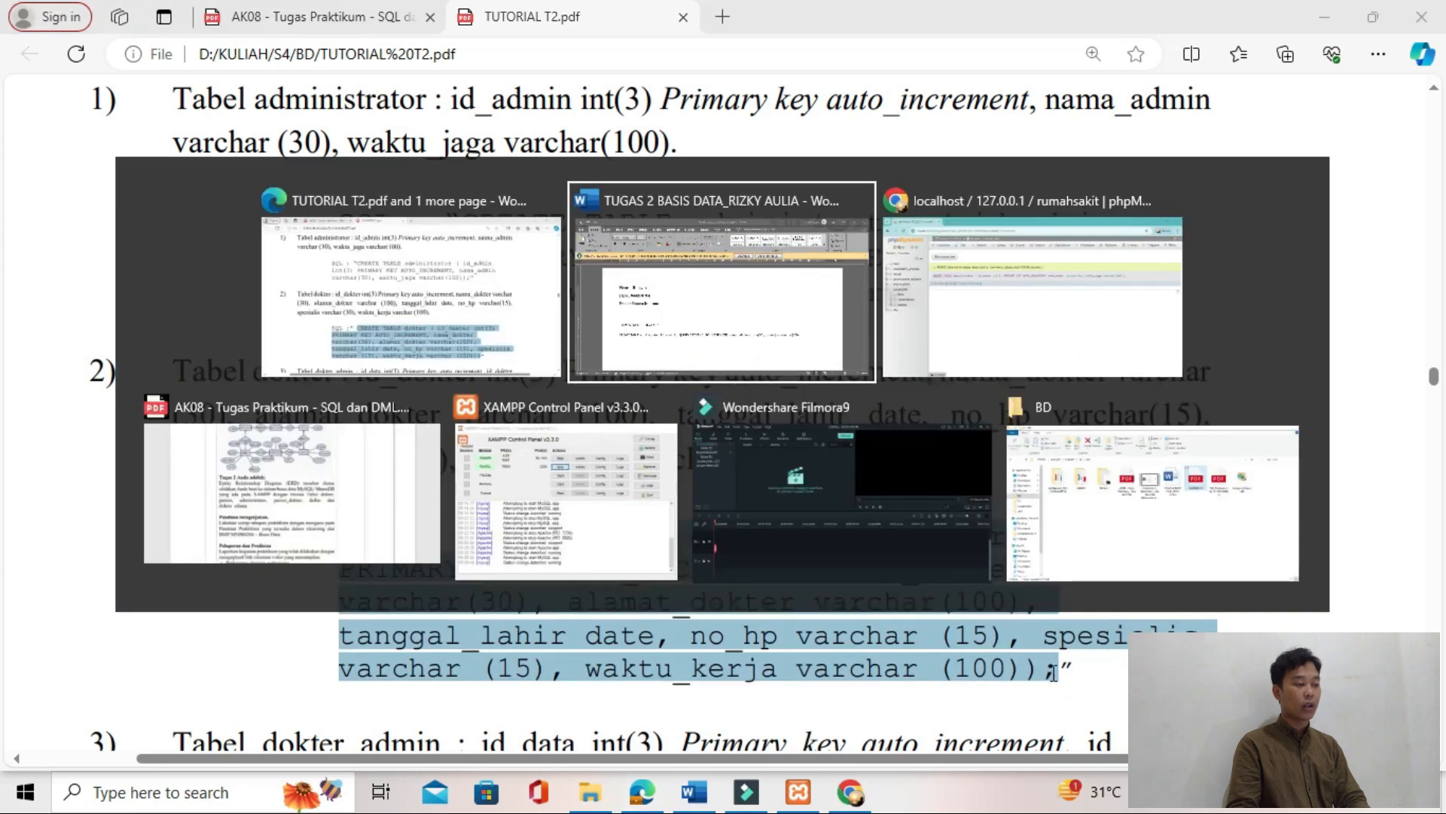
pyautogui.press('BackSpace')
pyautogui.hotkey('ctrl', 'v')
pyautogui.hotkey('ctrl', 'shift', 'Down')
# Step: Run the CREATE TABLE dokter statement on the rumahsakit database in phpMyAdmin
pyautogui.hotkey('alt', 'Tab')
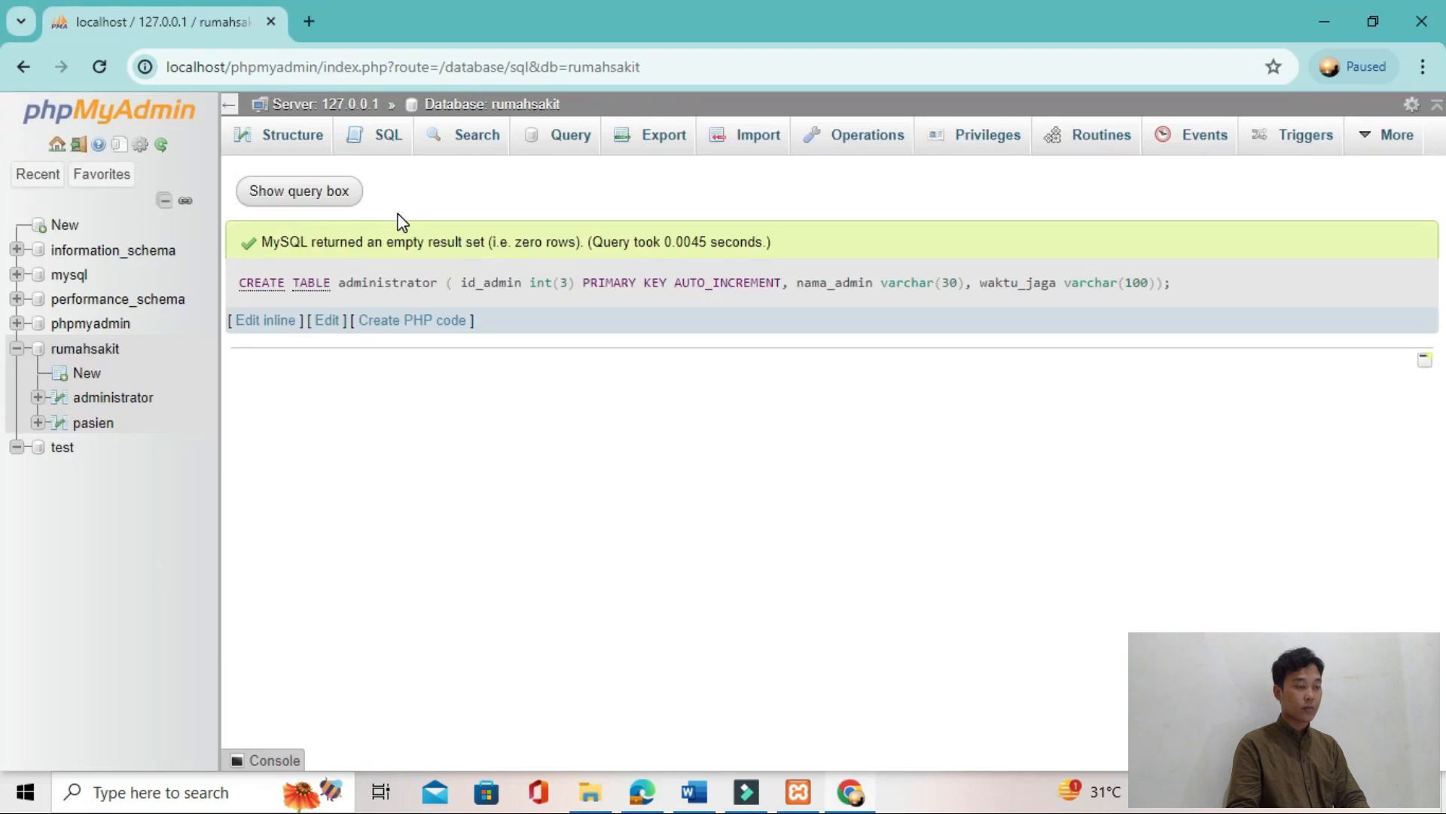
pyautogui.click(372, 135)
pyautogui.hotkey('ctrl', 'v')
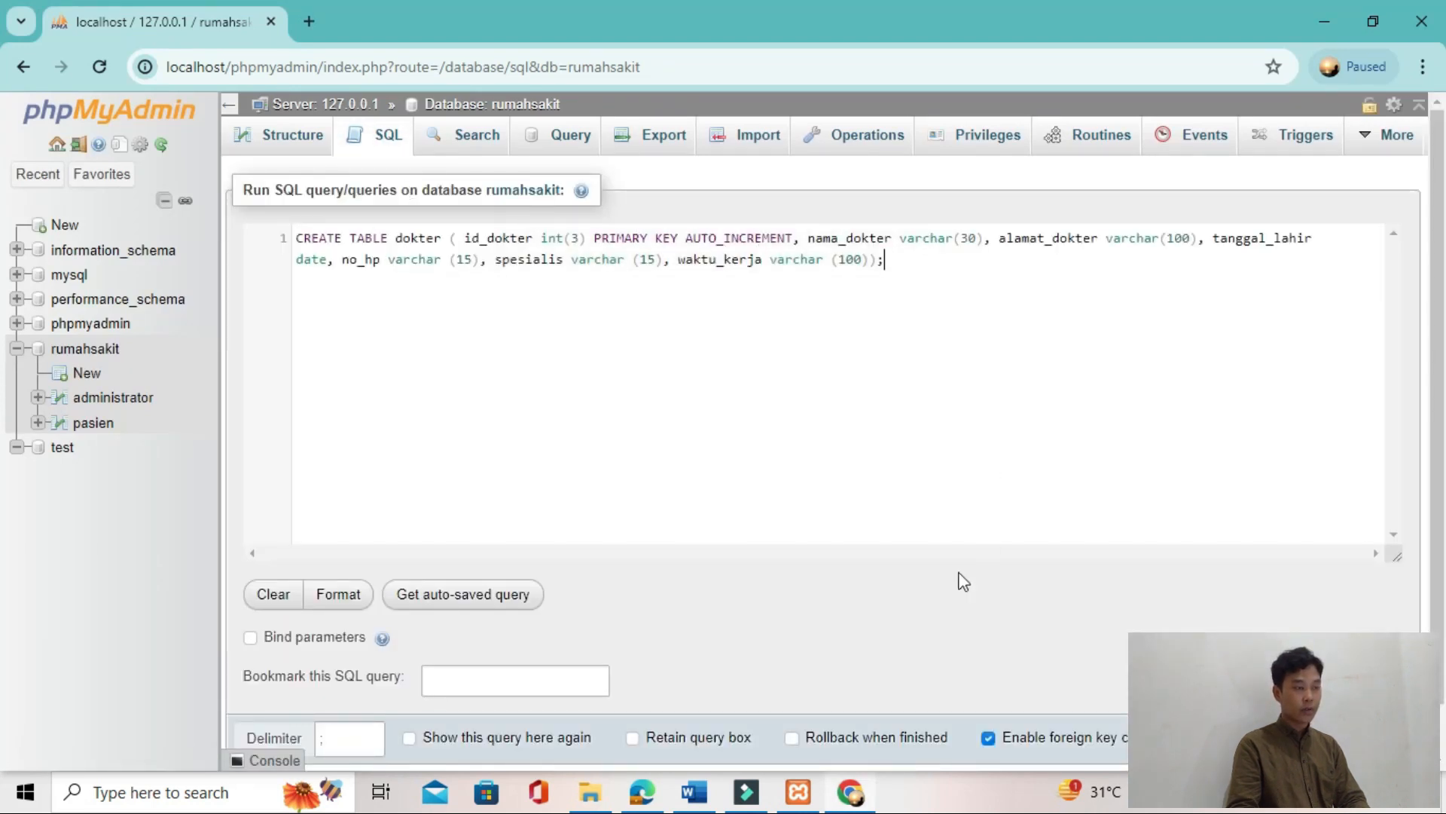
pyautogui.hotkey('ctrl', 'Return')
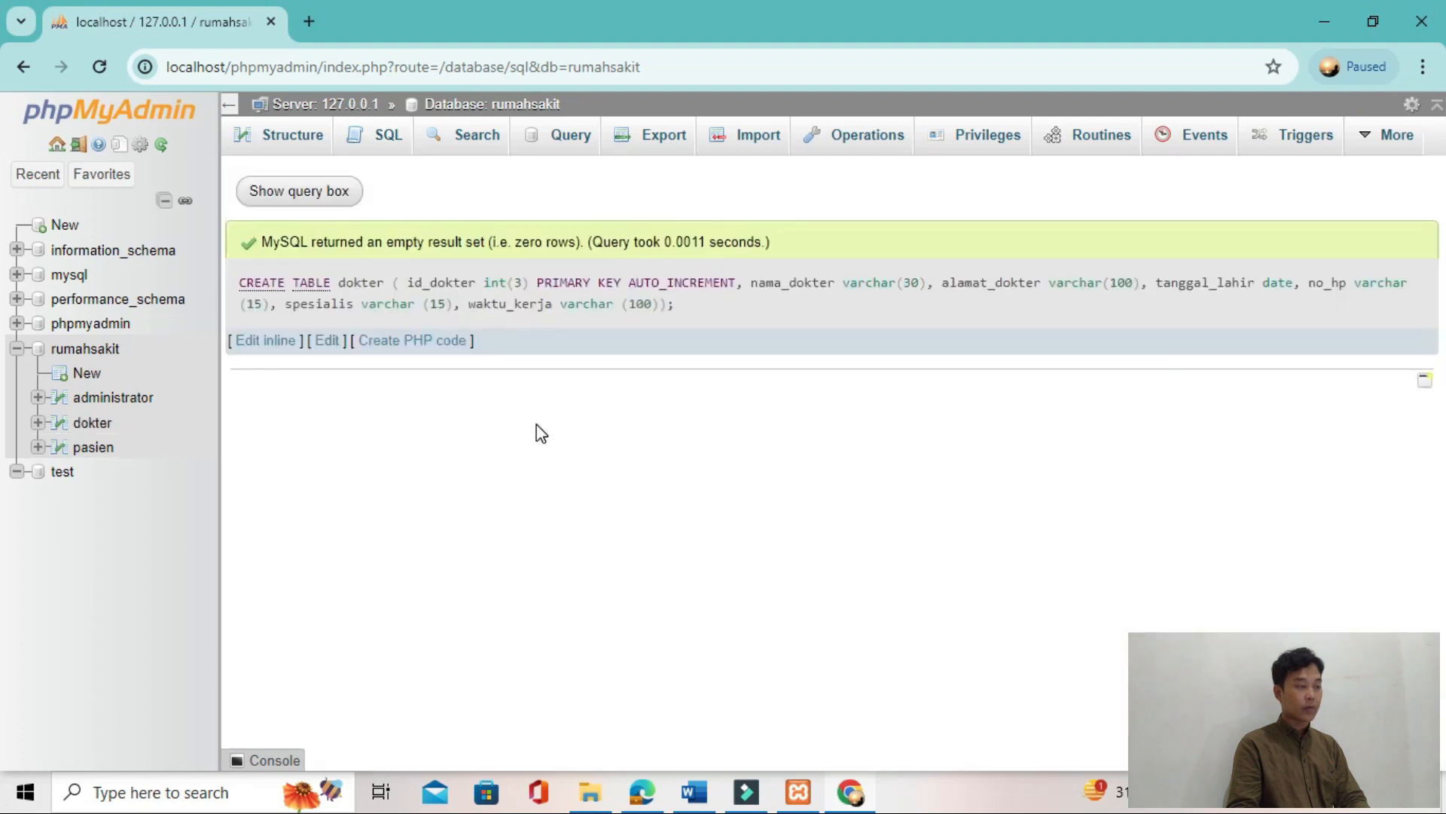
# Step: Copy the CREATE TABLE dokter_admin statement from item 3 of TUTORIAL T2.pdf
pyautogui.hotkey('alt', 'Tab')
pyautogui.scroll(-3, 539, 425)
pyautogui.hotkey('alt', 'Tab')
pyautogui.press('Tab')
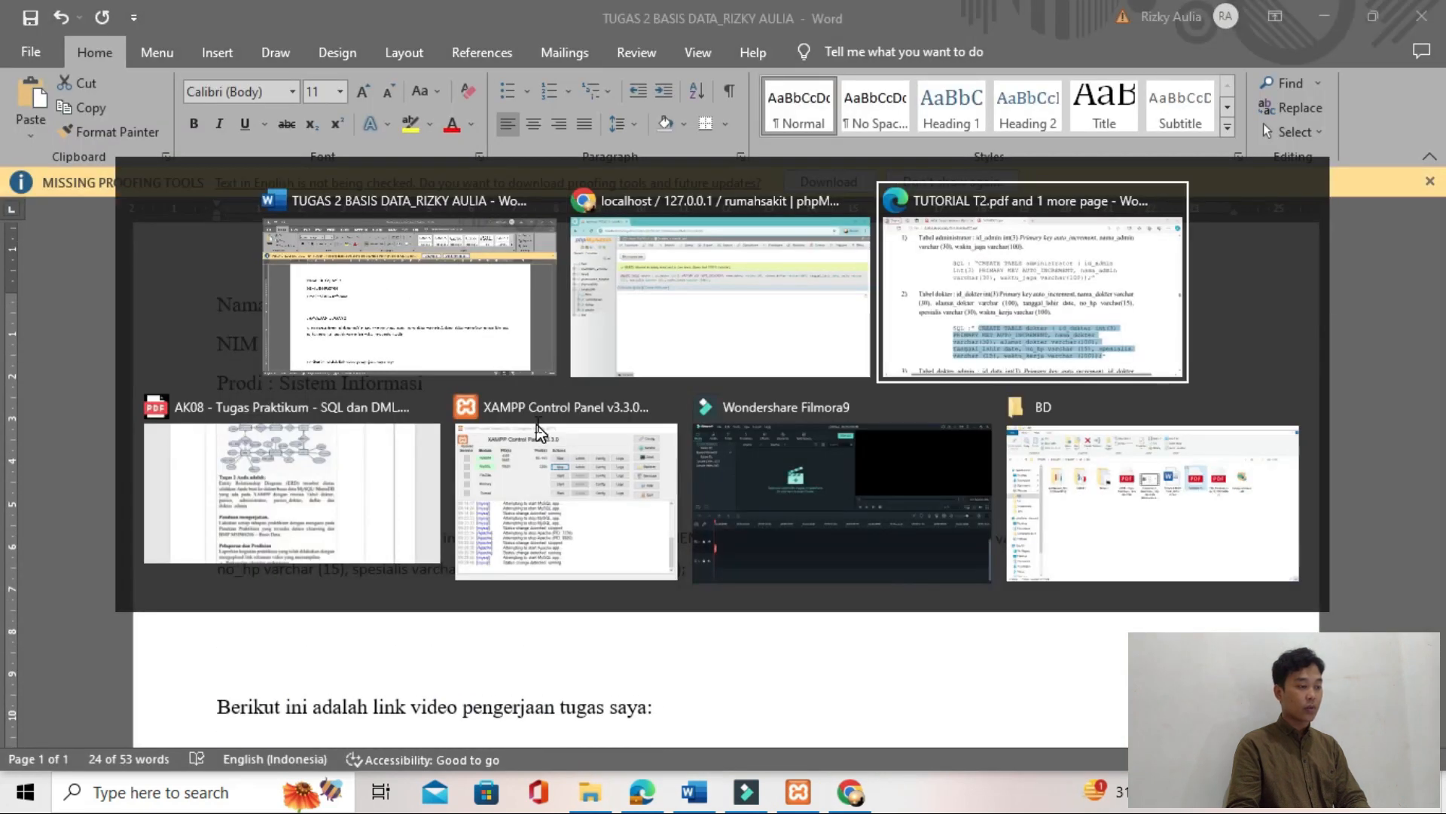
pyautogui.scroll(-3, 416, 486)
pyautogui.moveTo(436, 426); pyautogui.dragTo(737, 518)
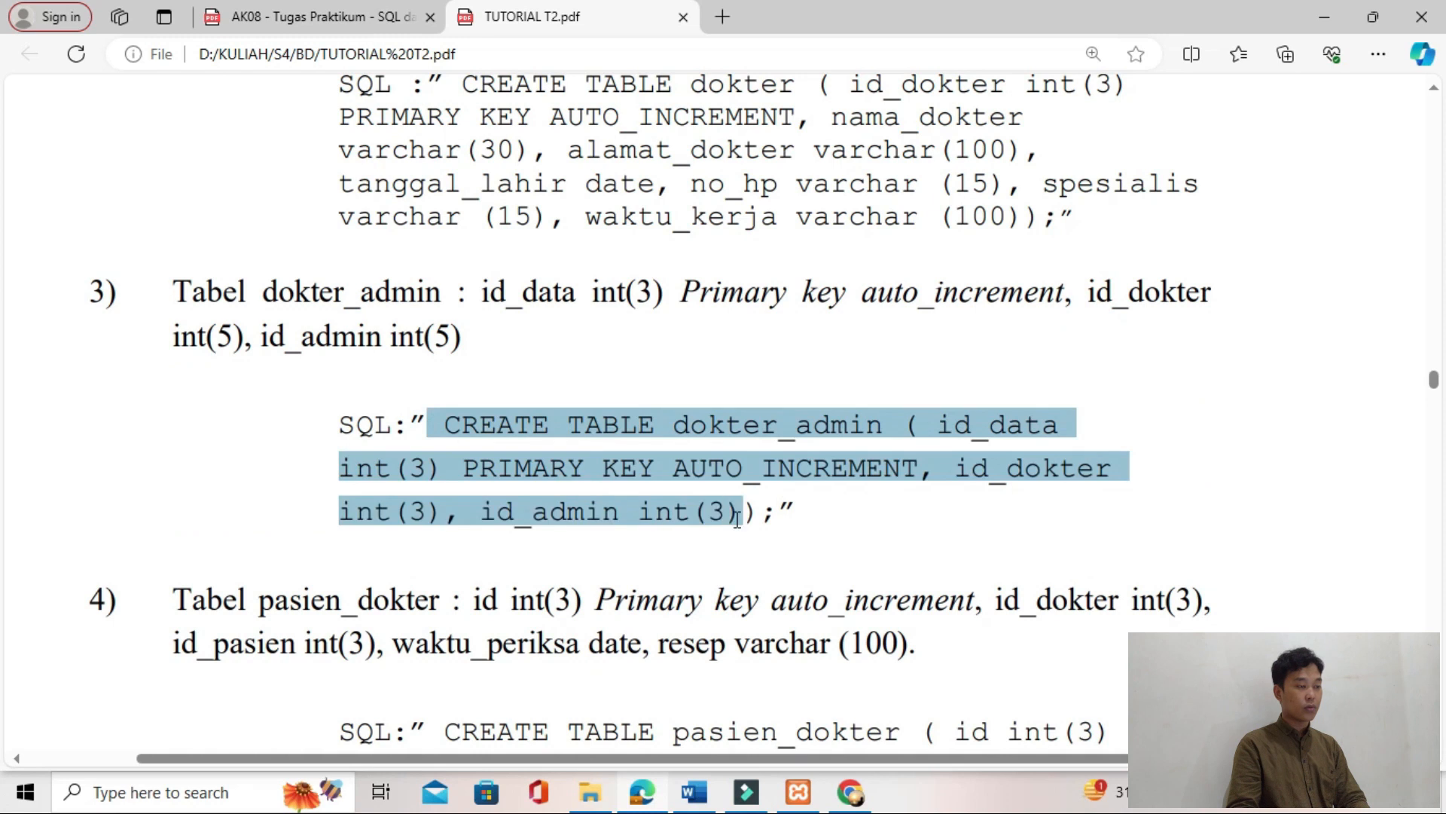
pyautogui.hotkey('ctrl', 'c')
# Step: Replace the dokter statement in Word with the dokter_admin statement and copy the pasted text
pyautogui.hotkey('alt', 'Tab')
pyautogui.hotkey('ctrl', 'v')
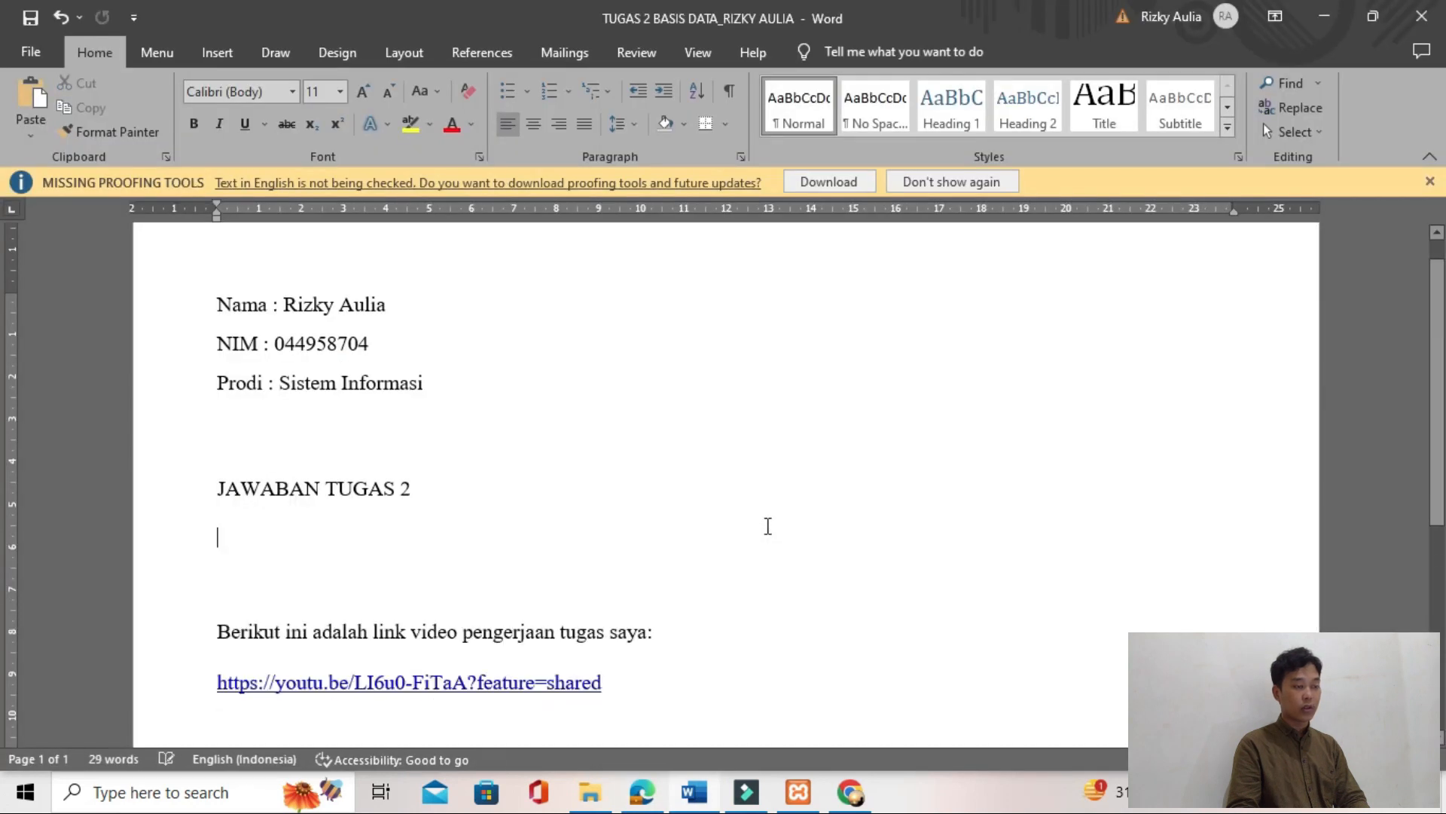
pyautogui.hotkey('ctrl', 'v')
pyautogui.hotkey('shift', 'Up')
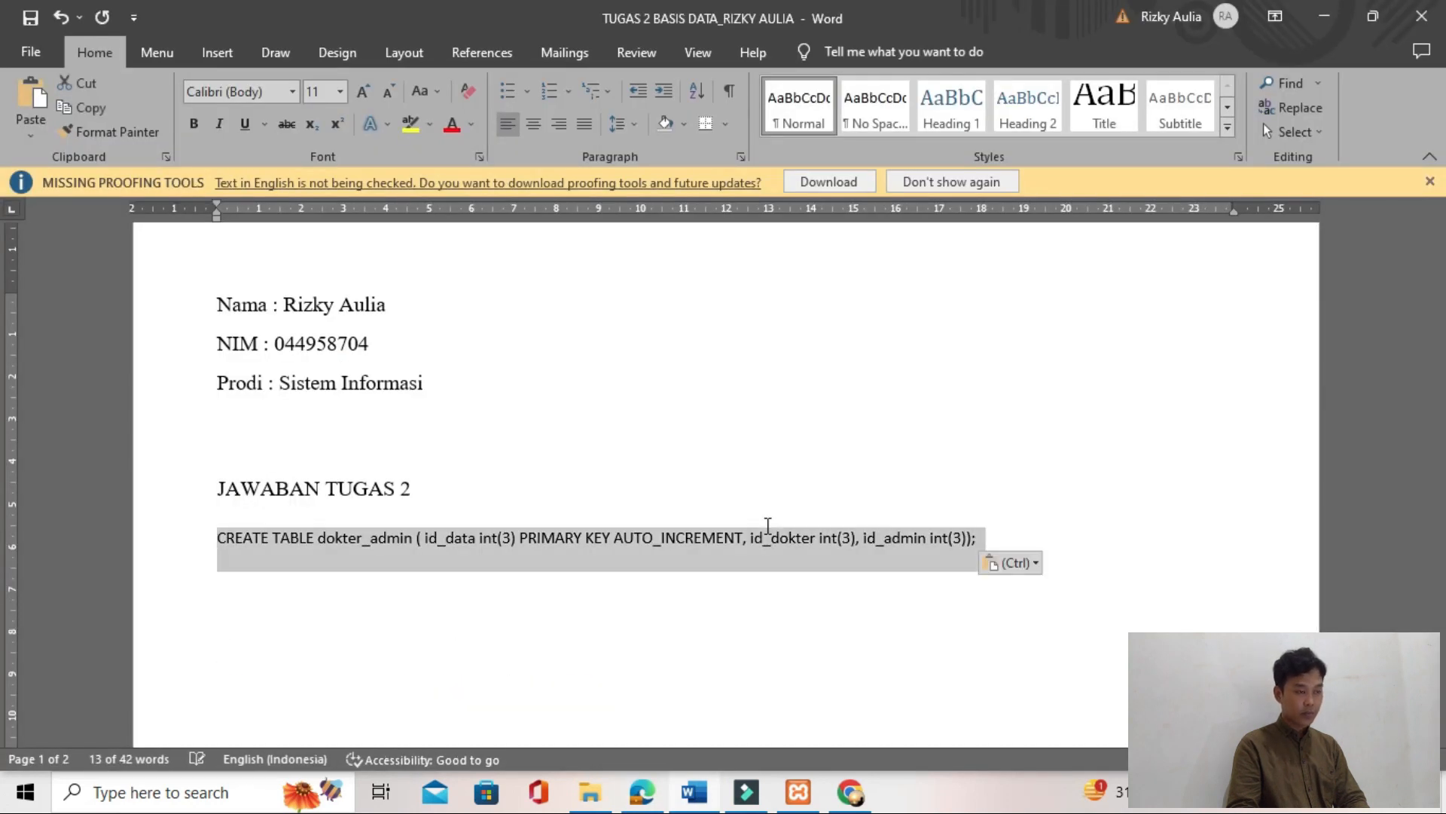
pyautogui.hotkey('ctrl', 'c')
# Step: Run the CREATE TABLE dokter_admin statement on the rumahsakit database in phpMyAdmin
pyautogui.hotkey('alt', 'Tab')
pyautogui.press('Tab')
pyautogui.click(389, 136)
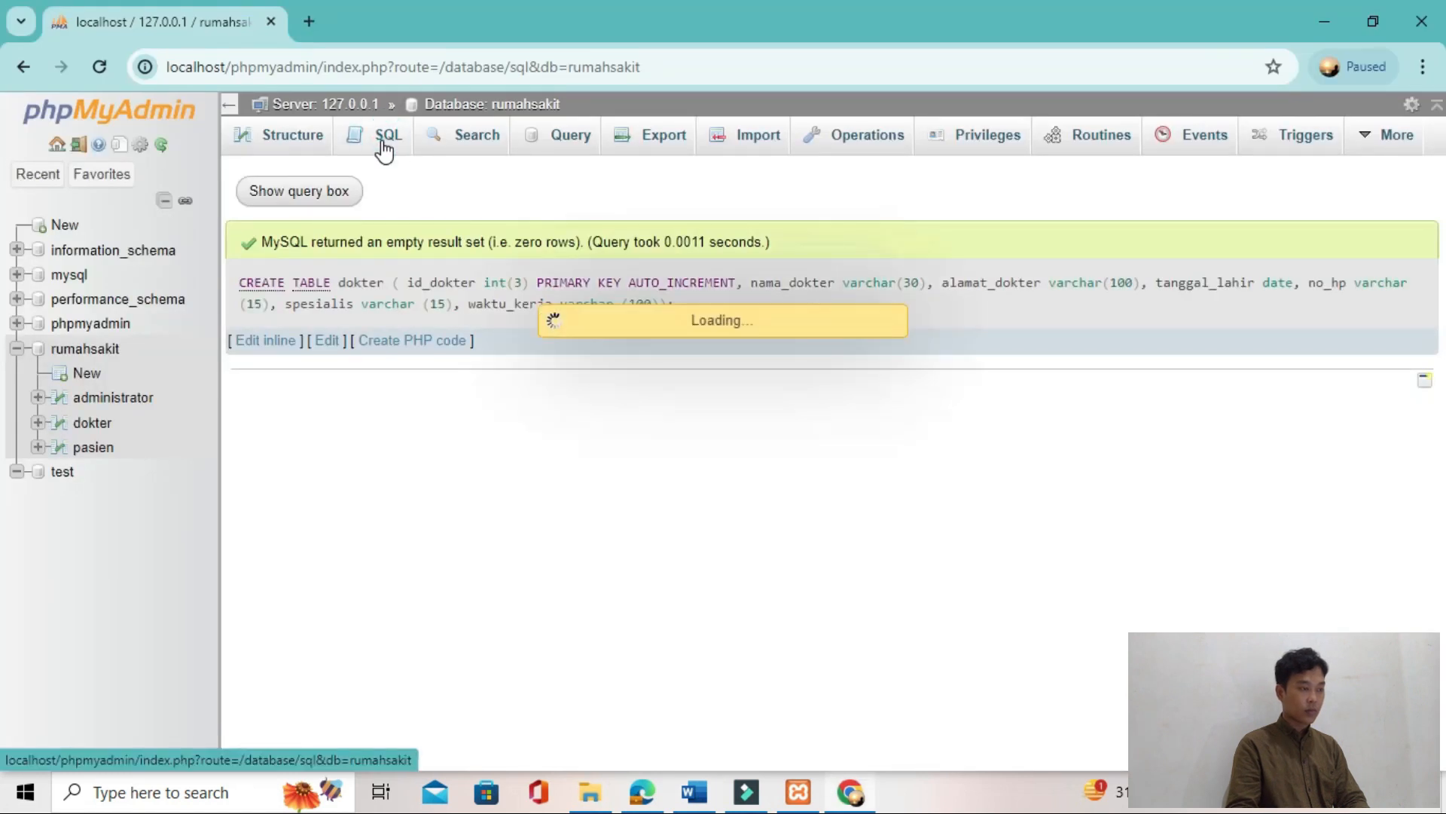
pyautogui.click(386, 241)
pyautogui.hotkey('ctrl', 'v')
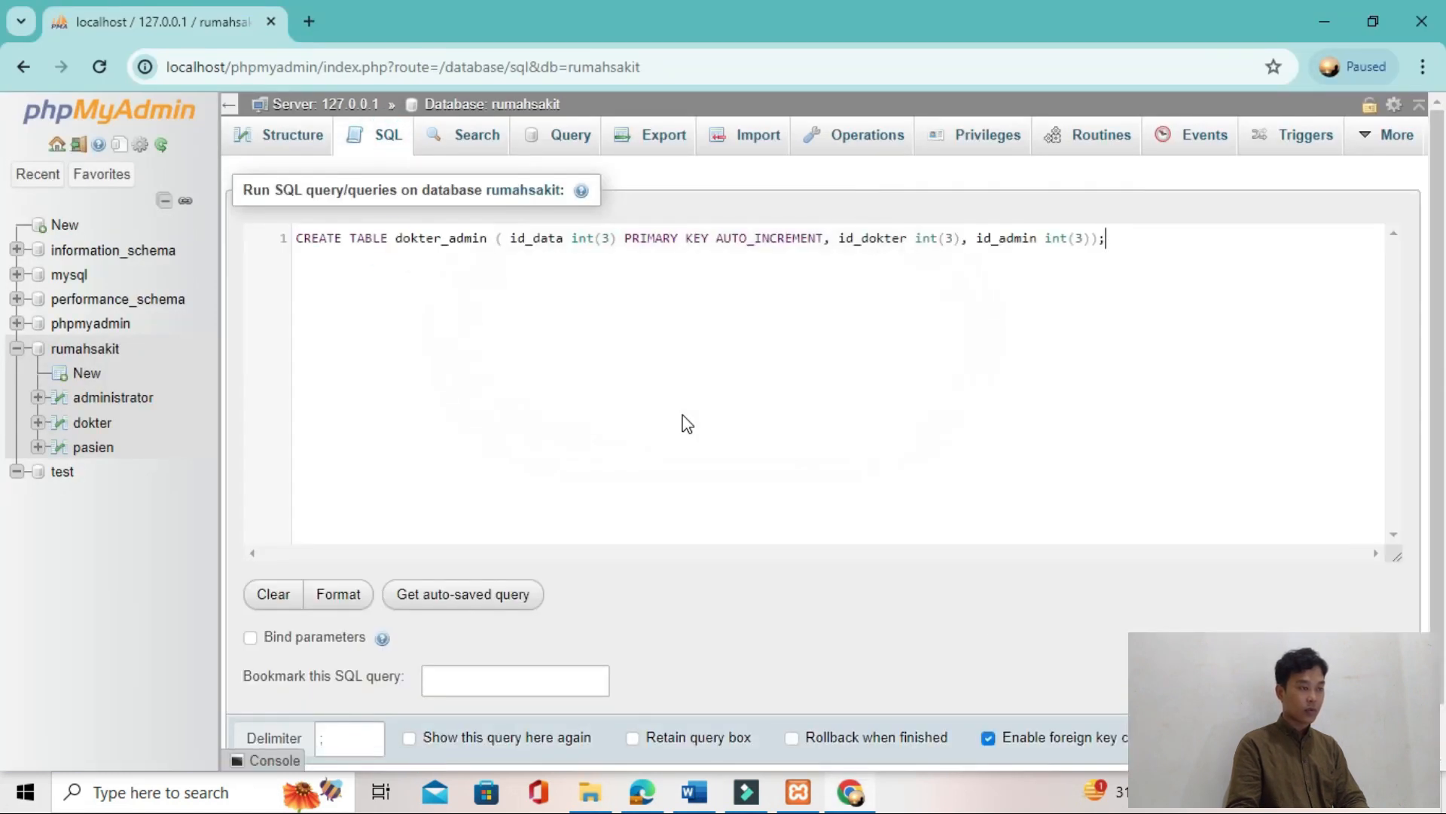
pyautogui.hotkey('ctrl', 'Return')
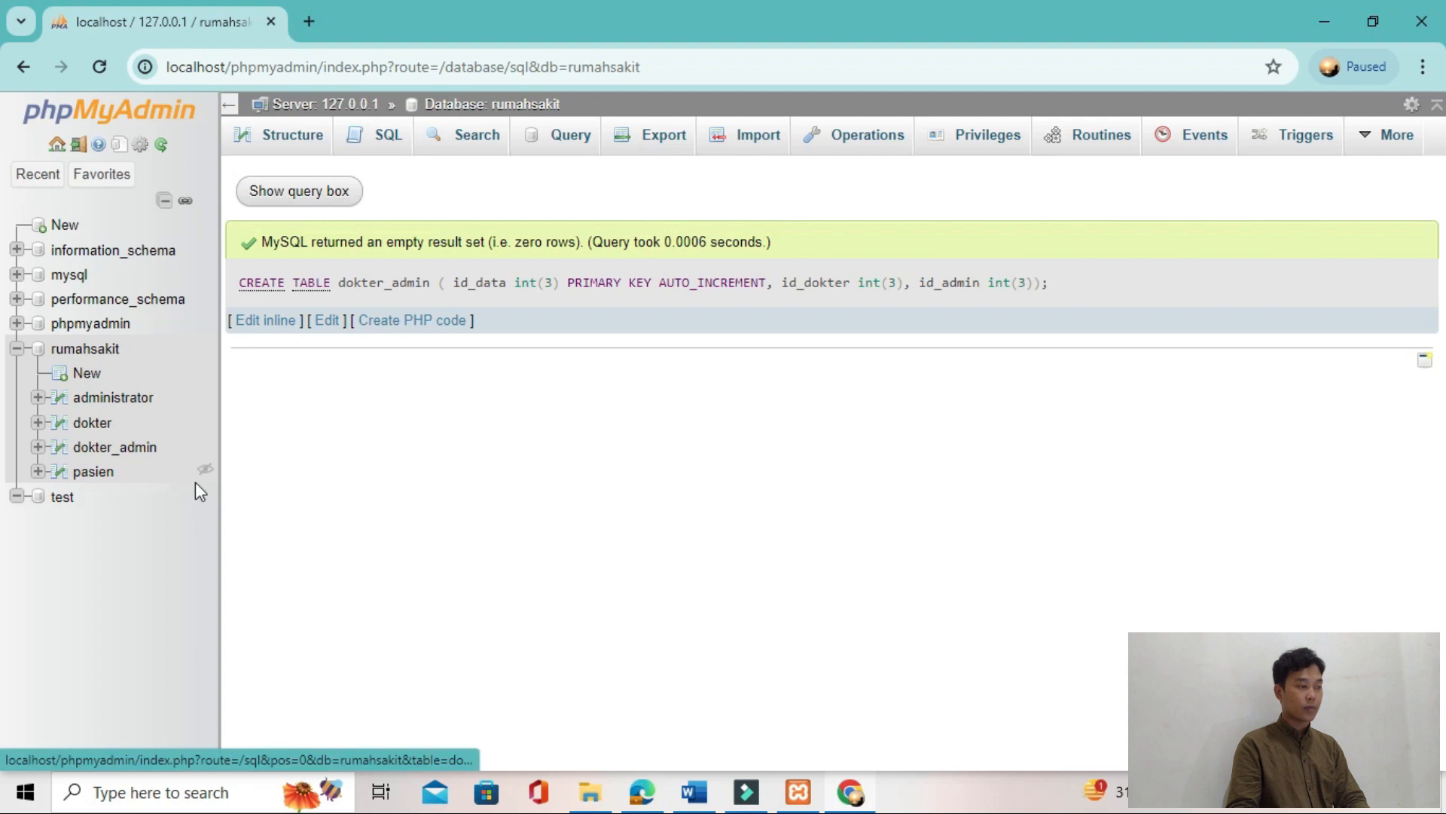
# Step: Copy the CREATE TABLE pasien_dokter statement from item 4 of TUTORIAL T2.pdf
pyautogui.hotkey('alt', 'Tab')
pyautogui.hotkey('alt', 'Tab')
pyautogui.scroll(-4, 359, 593)
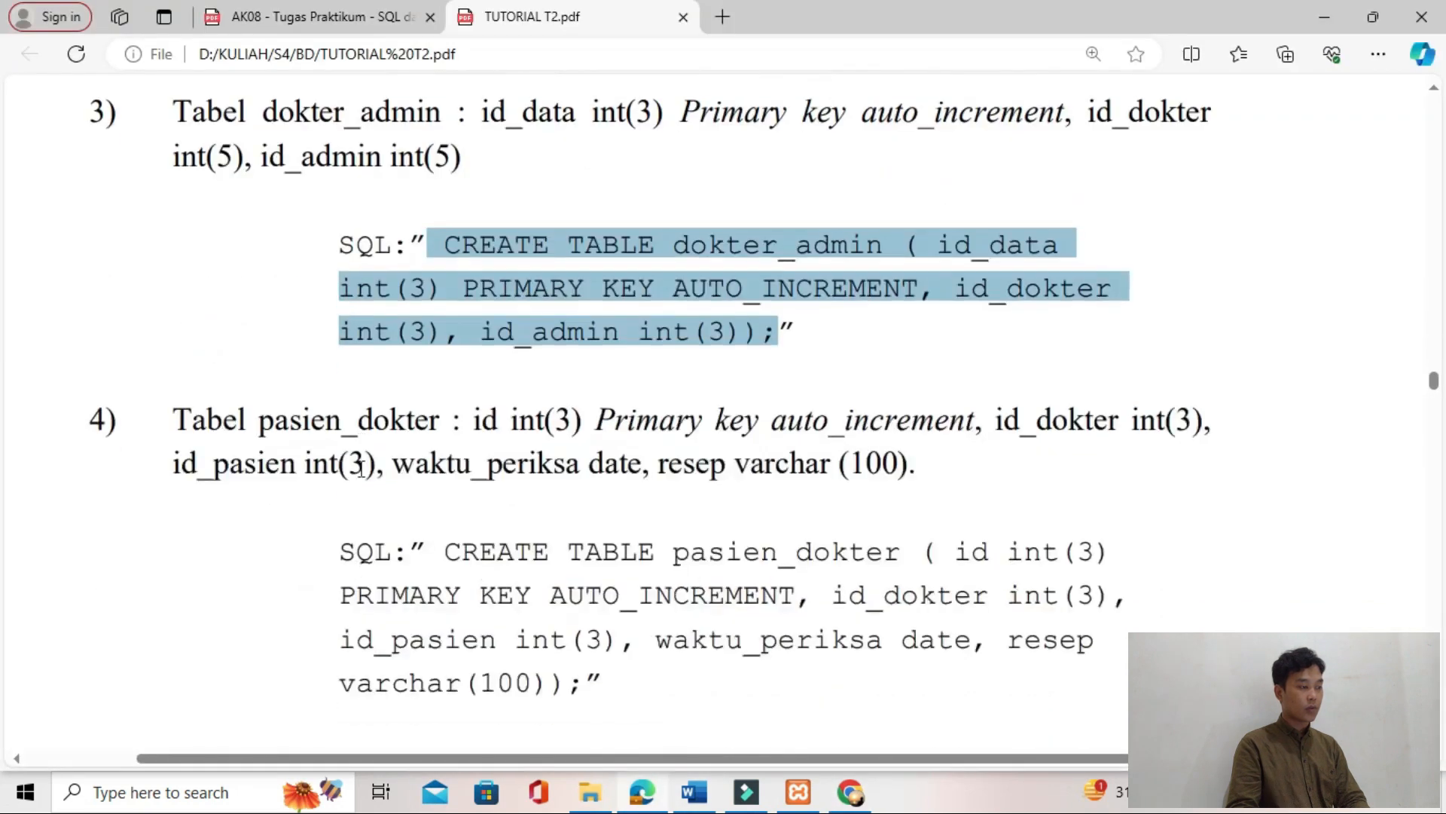
pyautogui.moveTo(452, 413); pyautogui.dragTo(580, 548)
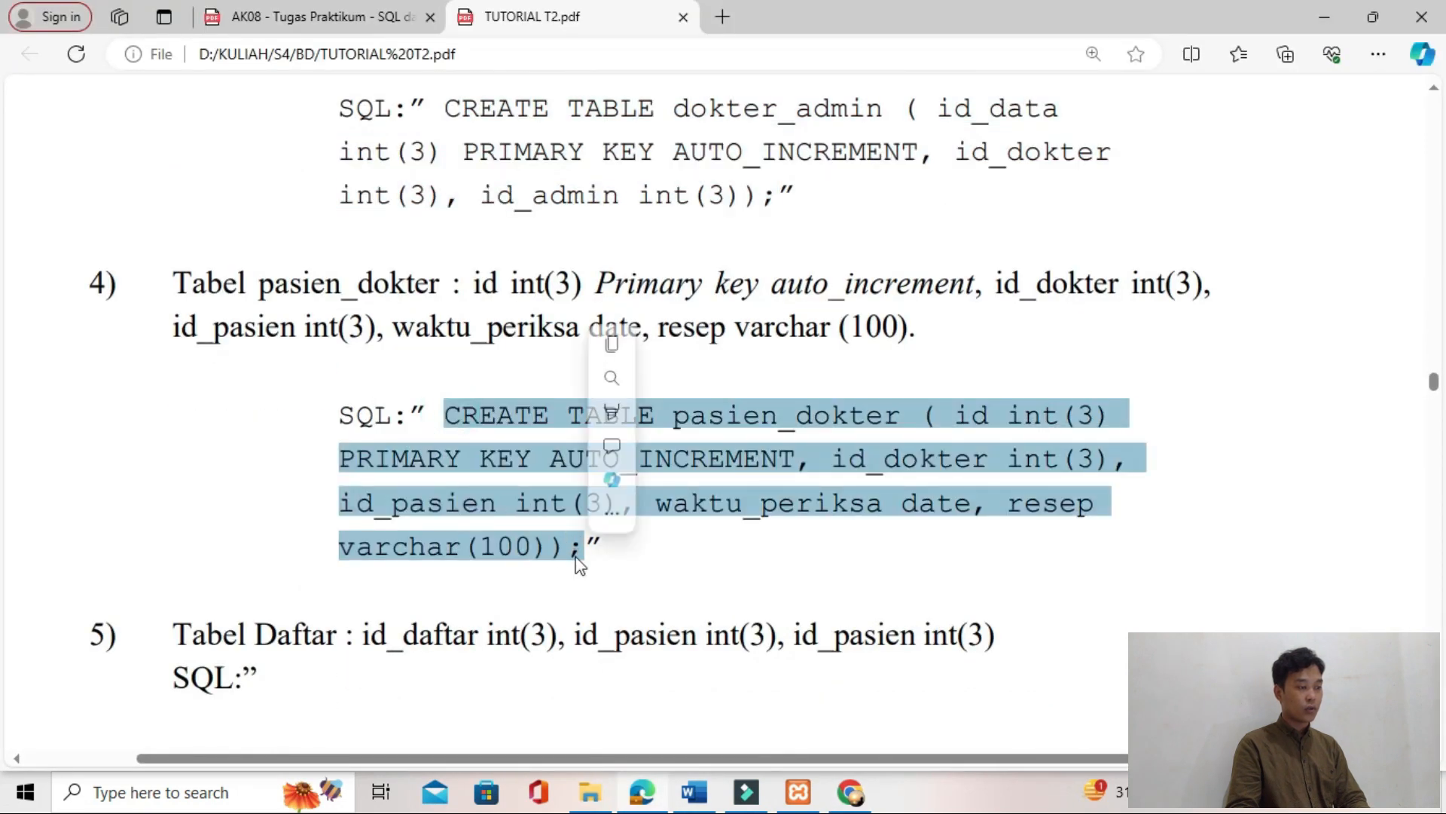
# Step: Replace the dokter_admin statement in the Word document with the pasien_dokter statement and copy the pasted text
pyautogui.hotkey('alt', 'Tab')
pyautogui.press('BackSpace')
pyautogui.hotkey('ctrl', 'v')
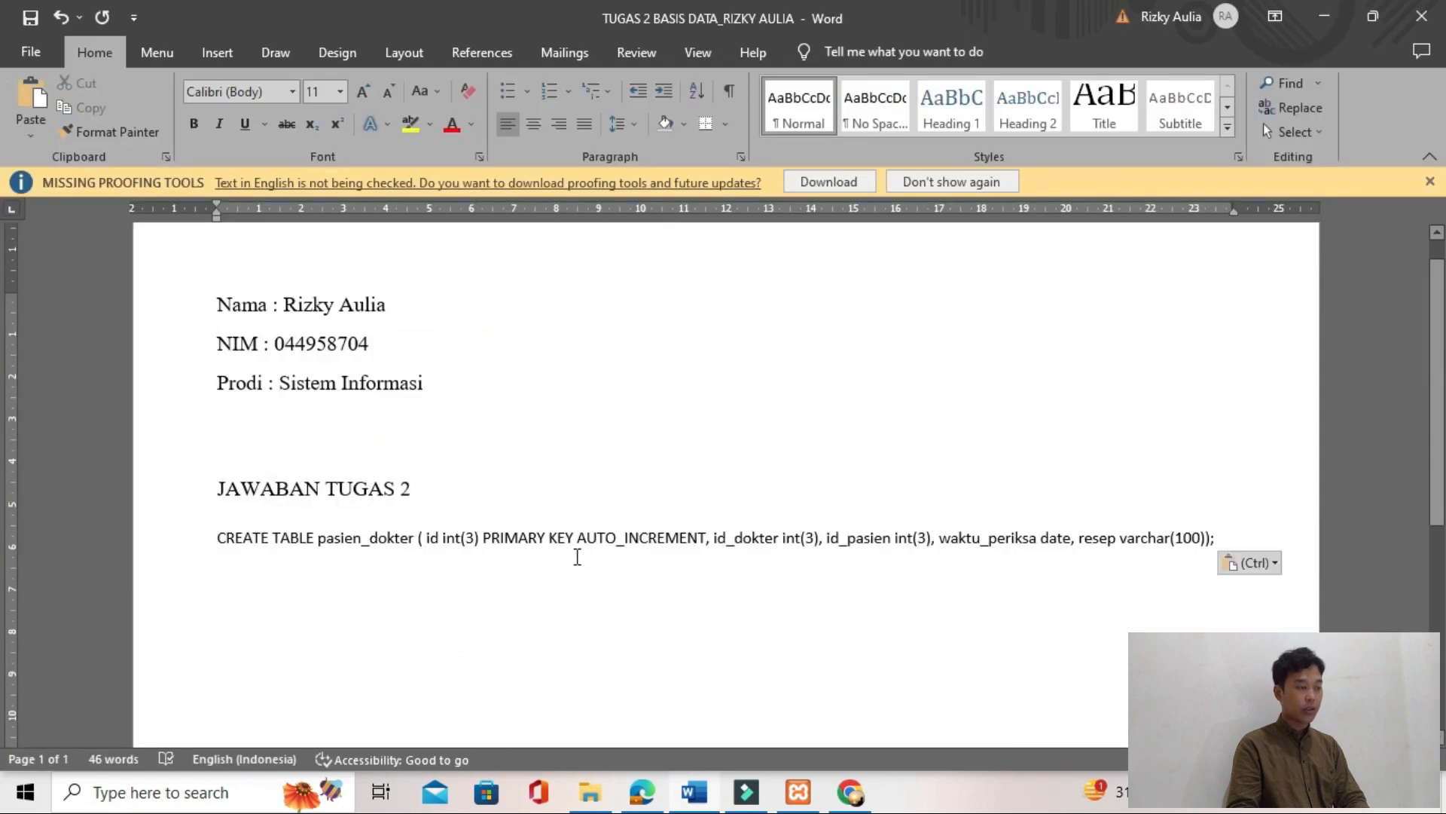
pyautogui.hotkey('shift', 'Up')
# Step: Run the CREATE TABLE pasien_dokter statement on the rumahsakit database in phpMyAdmin
pyautogui.hotkey('alt', 'Tab')
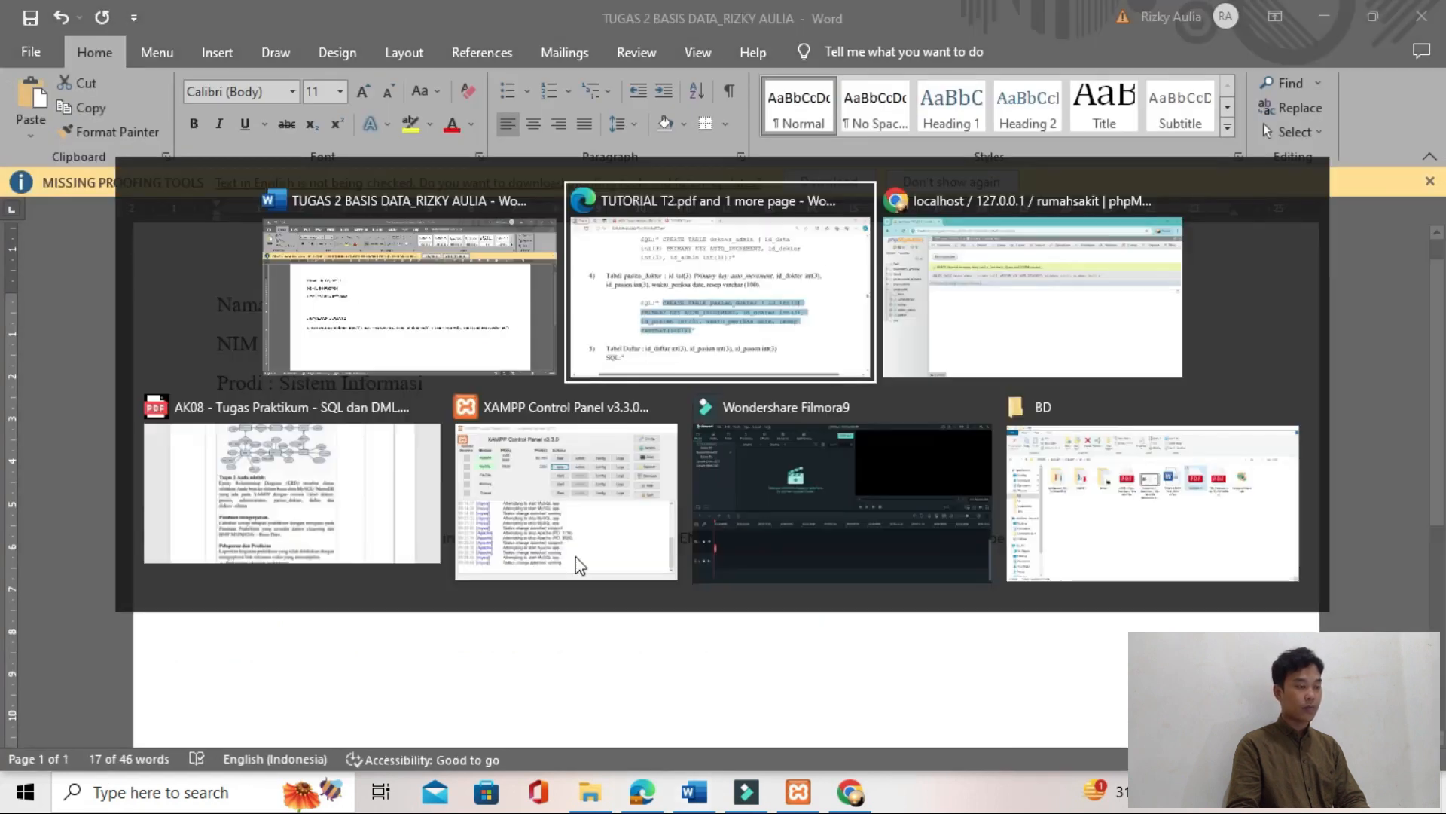
pyautogui.hotkey('alt', 'Tab')
pyautogui.hotkey('alt', 'Tab')
pyautogui.click(390, 136)
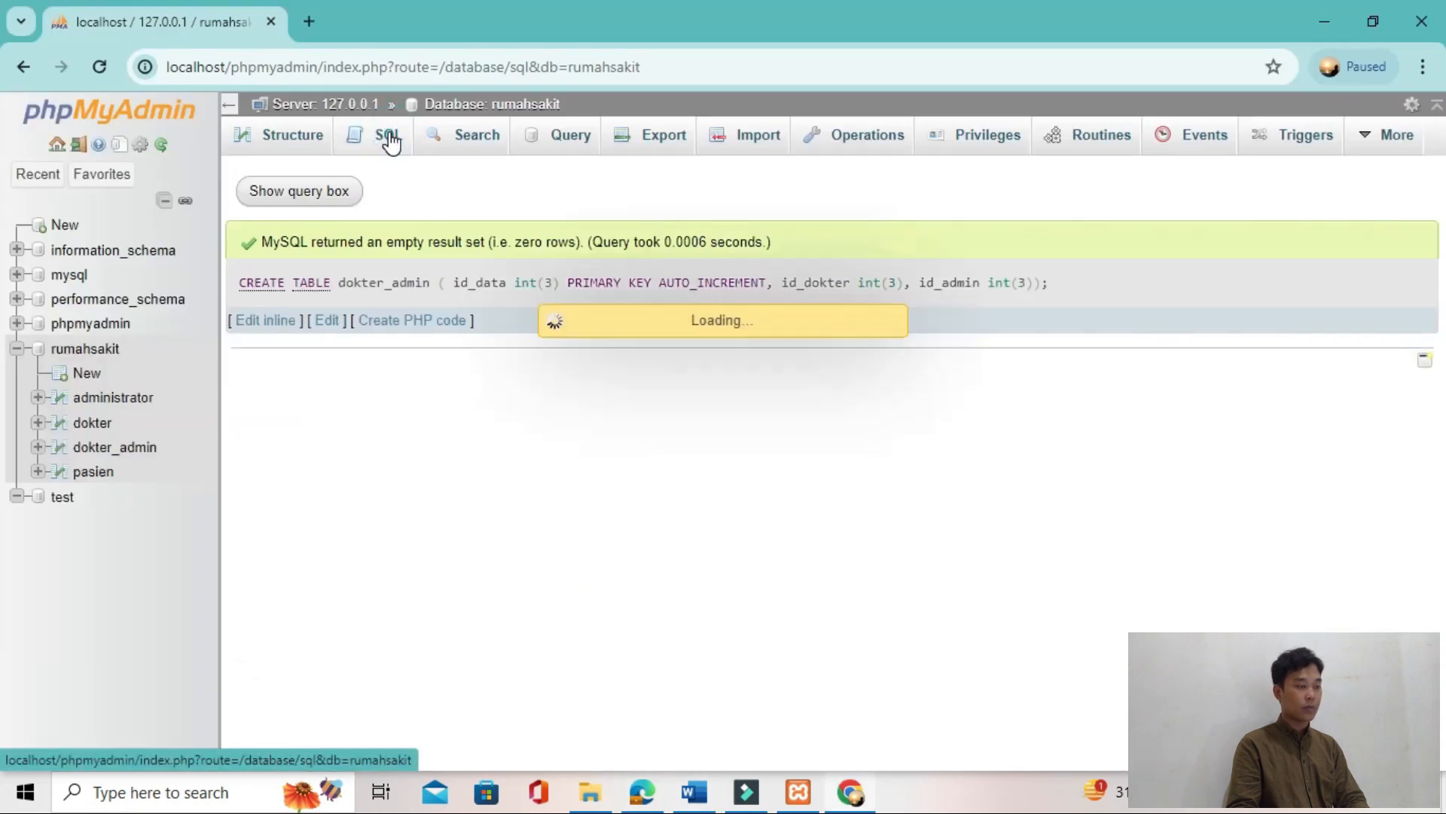
pyautogui.click(404, 266)
pyautogui.hotkey('ctrl', 'v')
pyautogui.hotkey('ctrl', 'Return')
# Step: Copy the CREATE TABLE daftar statement for item 5 of TUTORIAL T2.pdf
pyautogui.hotkey('alt', 'Tab')
pyautogui.hotkey('alt', 'Tab')
pyautogui.scroll(-5, 317, 465)
pyautogui.scroll(-5, 337, 354)
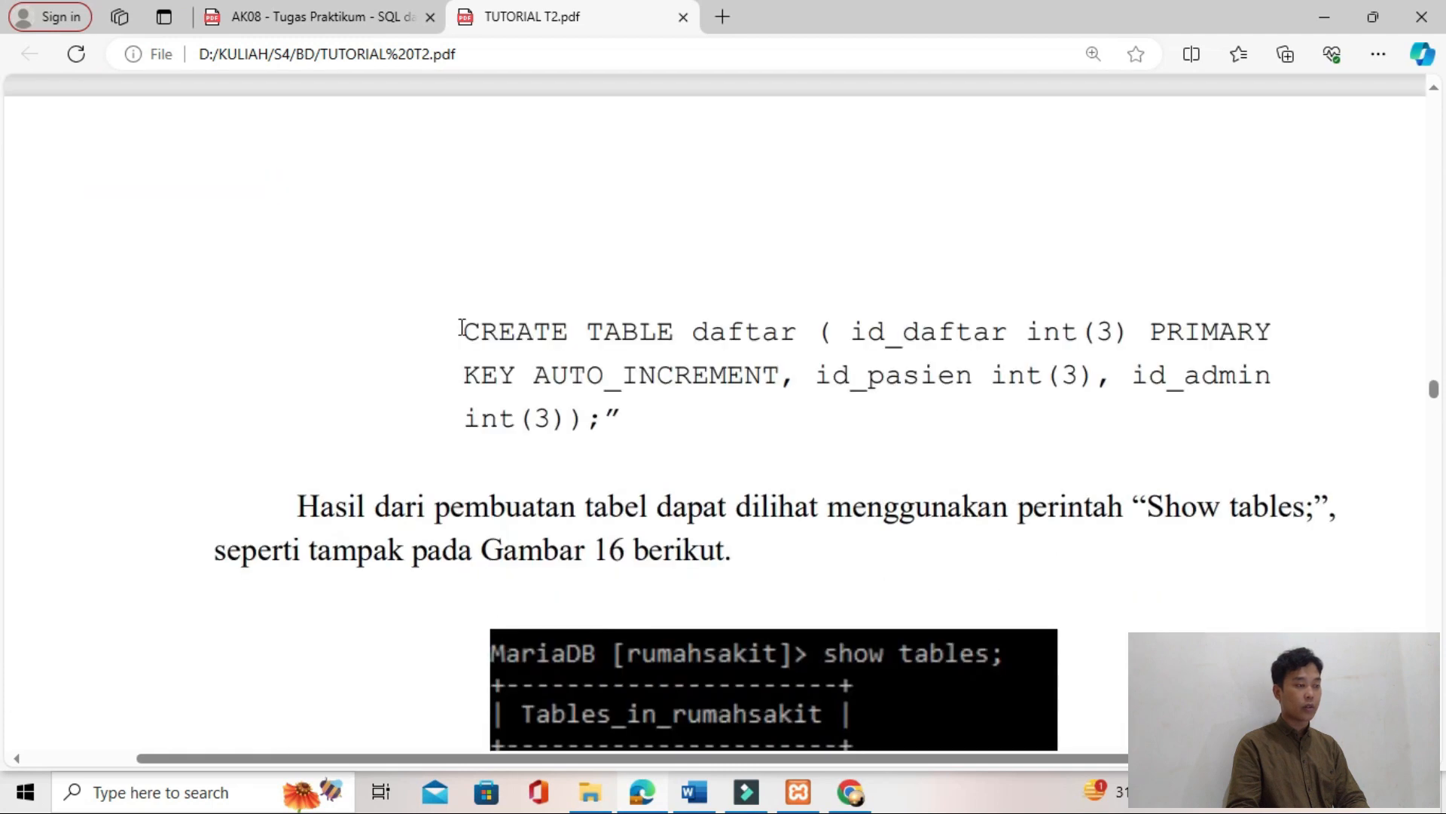
pyautogui.moveTo(461, 321); pyautogui.dragTo(595, 428)
# Step: Replace the pasien_dokter statement in Word with the daftar statement and copy the pasted text
pyautogui.hotkey('alt', 'Tab')
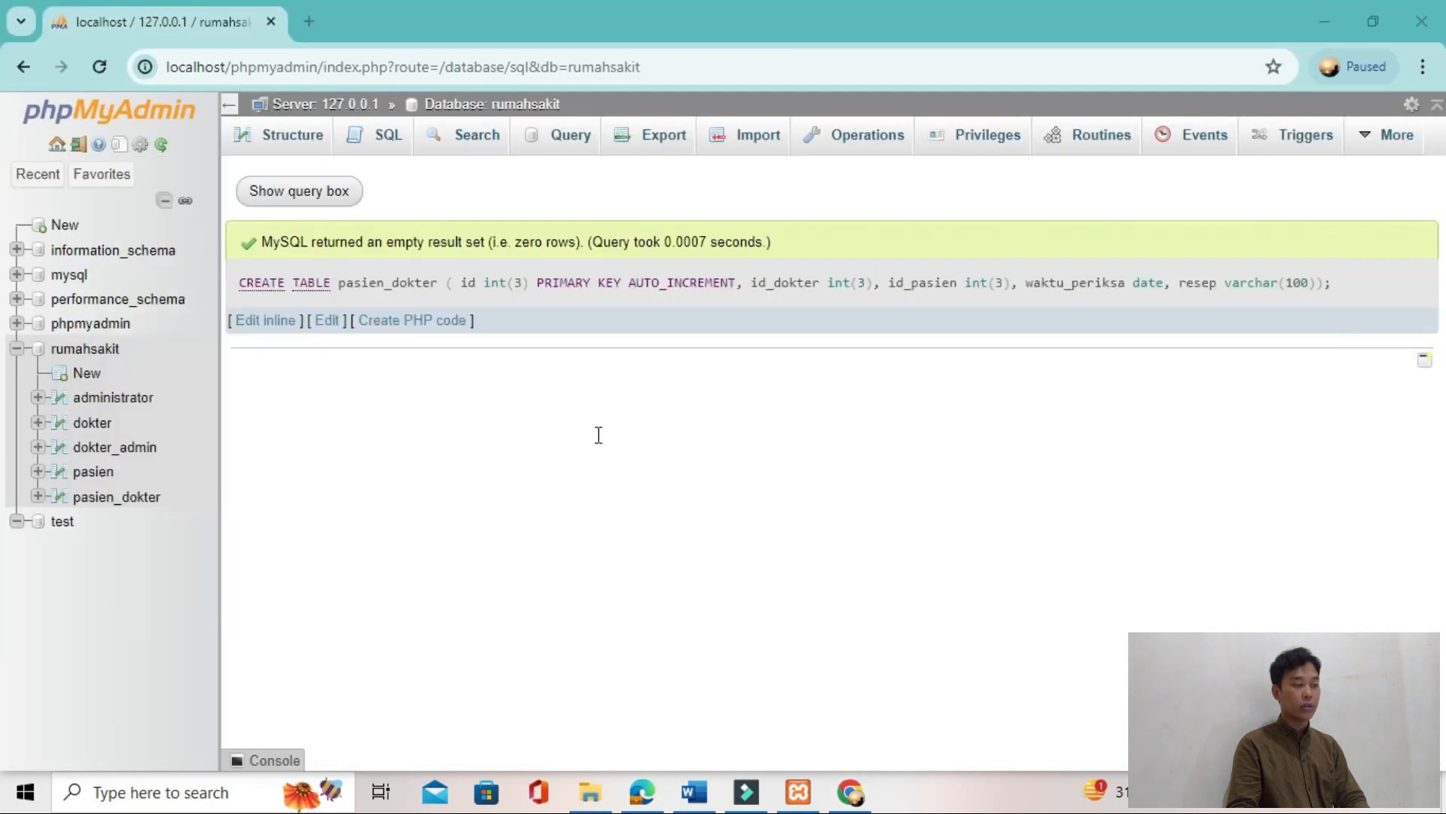
pyautogui.hotkey('alt', 'Tab')
pyautogui.hotkey('ctrl', 'v')
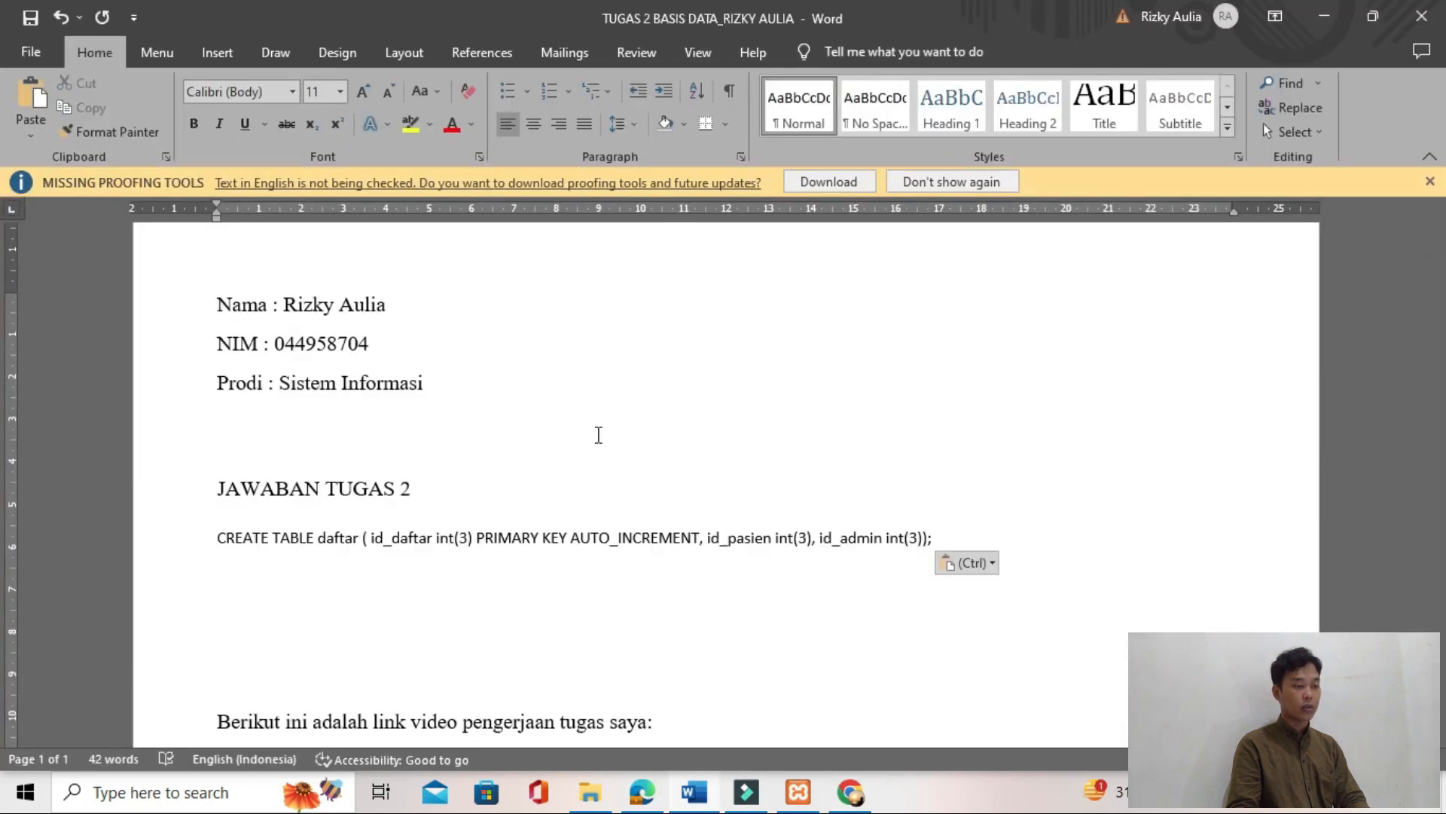
pyautogui.hotkey('shift', 'Up')
pyautogui.hotkey('shift', 'Up')
# Step: Run the CREATE TABLE daftar statement on the rumahsakit database in phpMyAdmin
pyautogui.hotkey('alt', 'Tab')
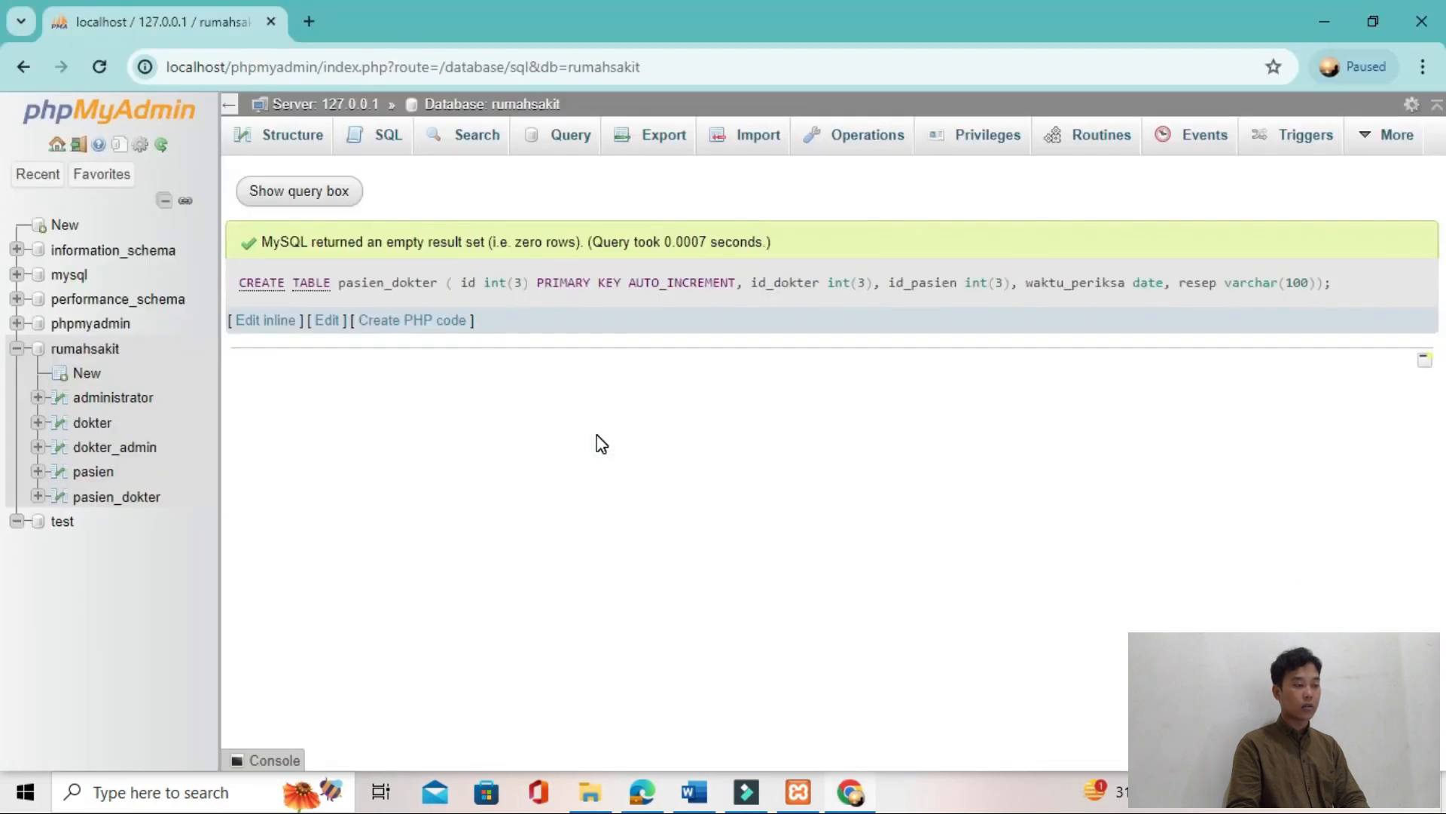
pyautogui.click(408, 156)
pyautogui.click(386, 249)
pyautogui.hotkey('ctrl', 'v')
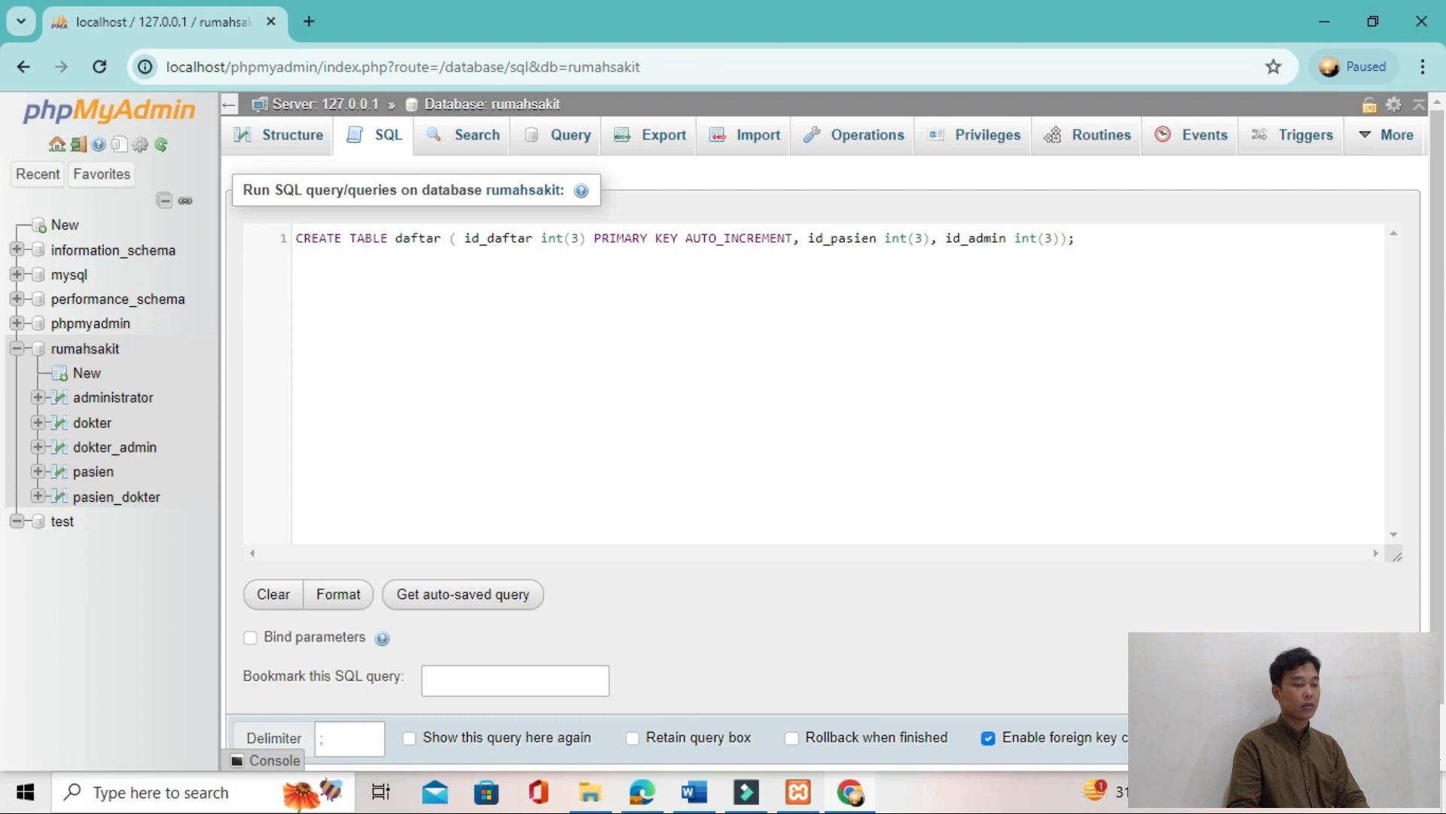
pyautogui.hotkey('ctrl', 'Return')
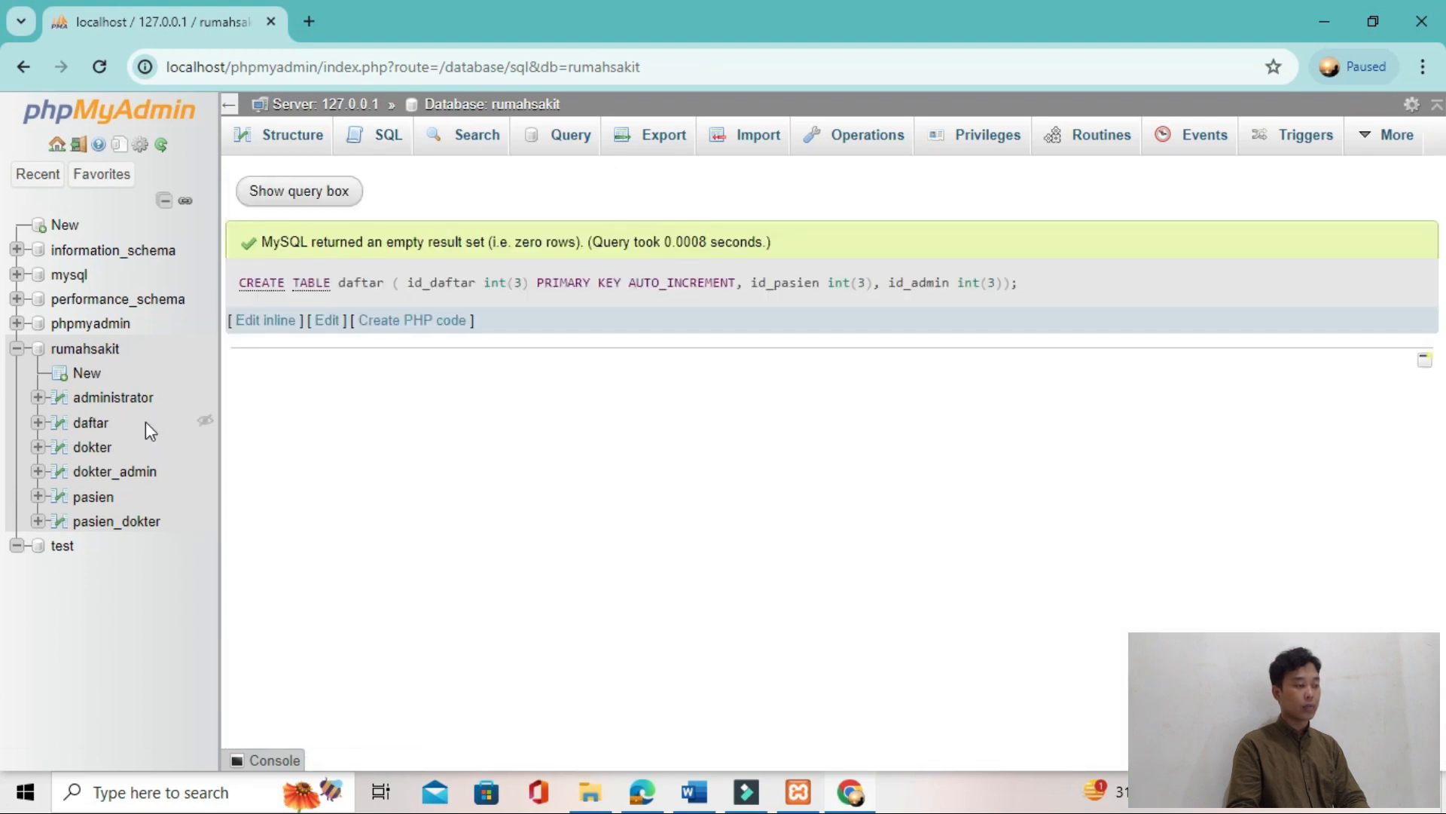
# Step: Compare the rumahsakit table structure list in phpMyAdmin with Gambar 16 and Gambar 17 in the tutorial PDF
pyautogui.hotkey('alt', 'Tab')
pyautogui.hotkey('alt', 'Tab')
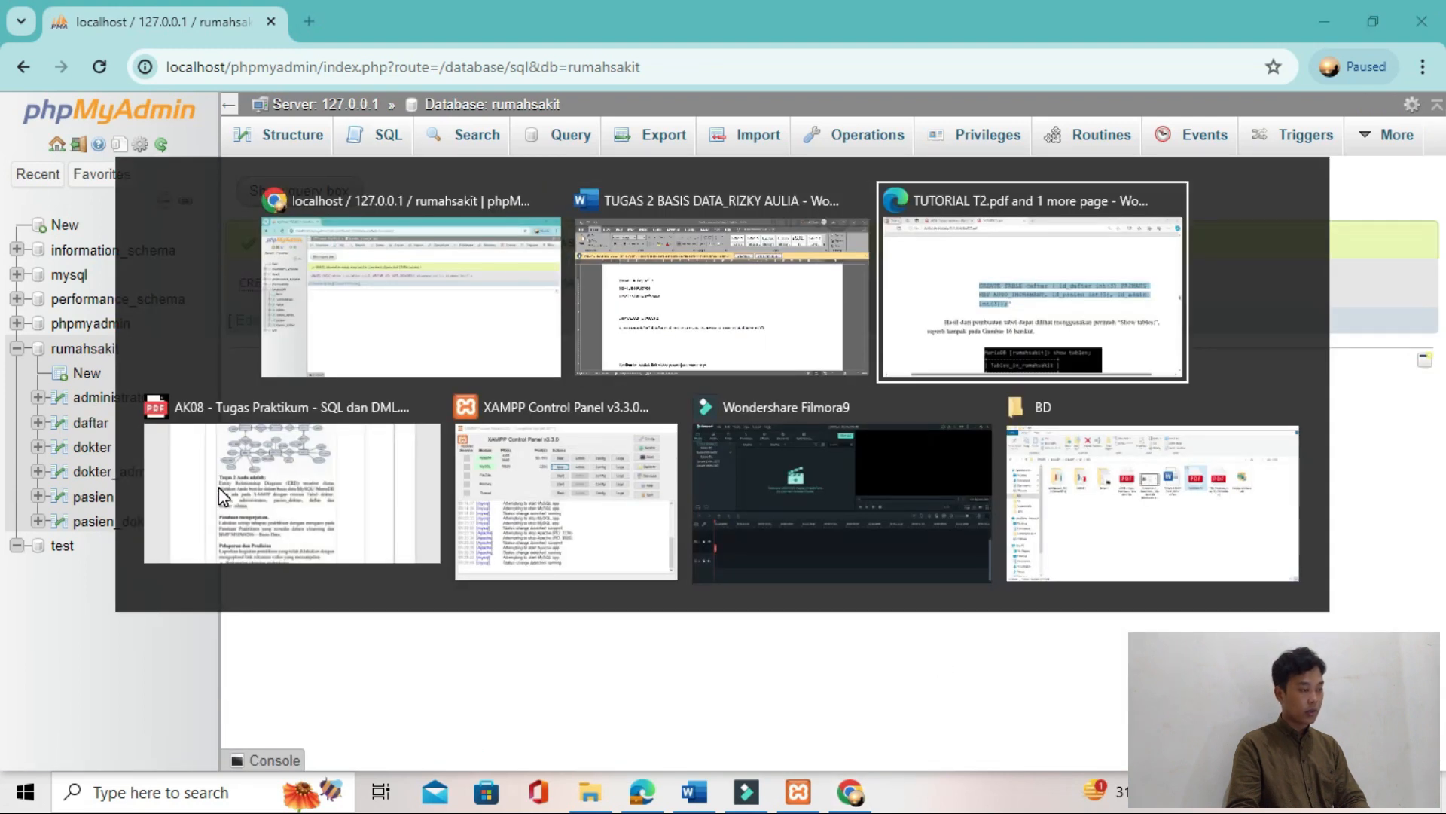
pyautogui.click(218, 486)
pyautogui.hotkey('alt', 'Tab')
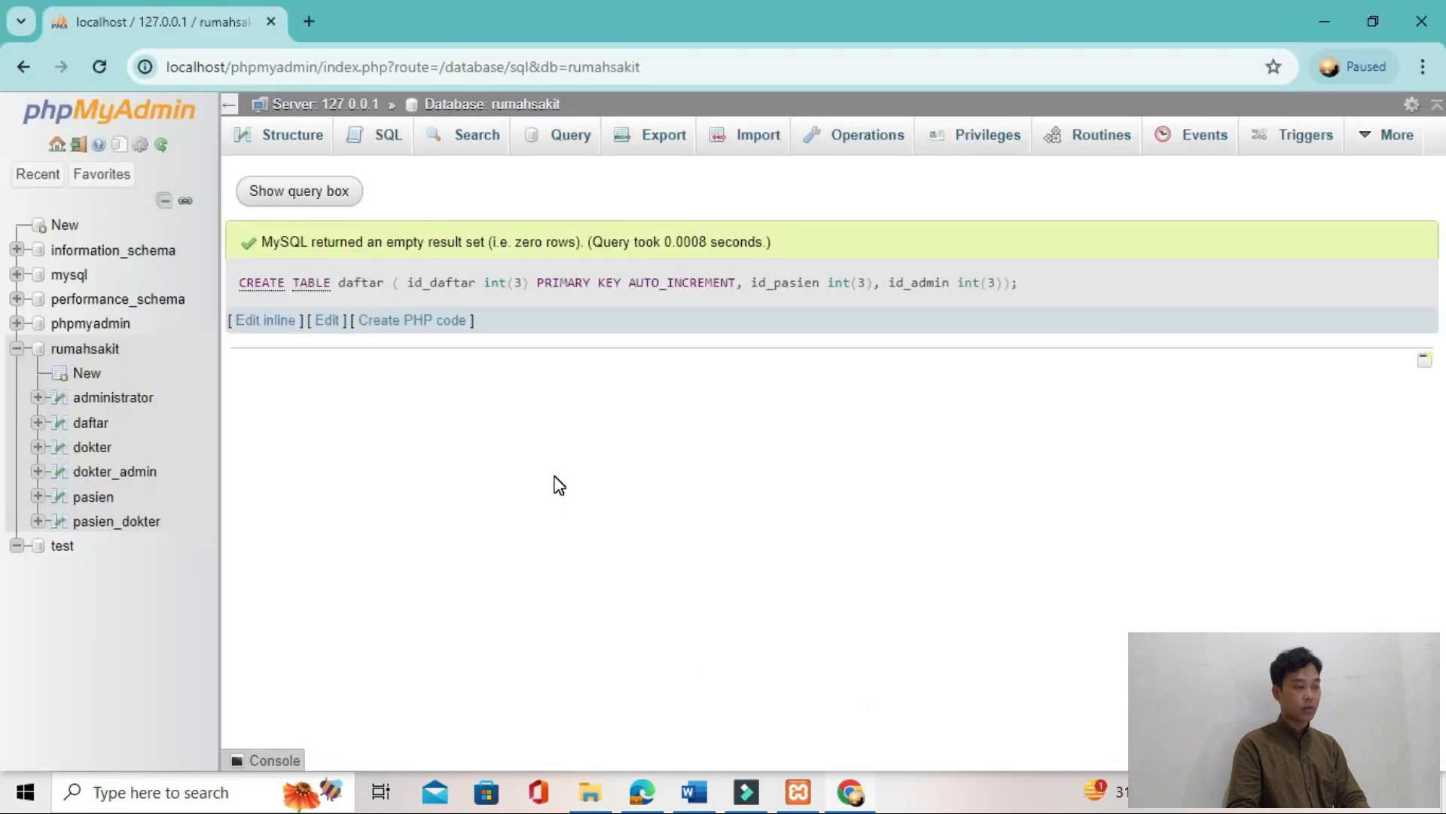
pyautogui.hotkey('alt', 'Tab')
pyautogui.hotkey('alt', 'Tab')
pyautogui.hotkey('alt', 'Tab')
pyautogui.hotkey('alt', 'Tab')
pyautogui.hotkey('alt', 'Tab')
pyautogui.hotkey('alt', 'Tab')
pyautogui.hotkey('alt', 'Tab')
pyautogui.scroll(-10, 576, 583)
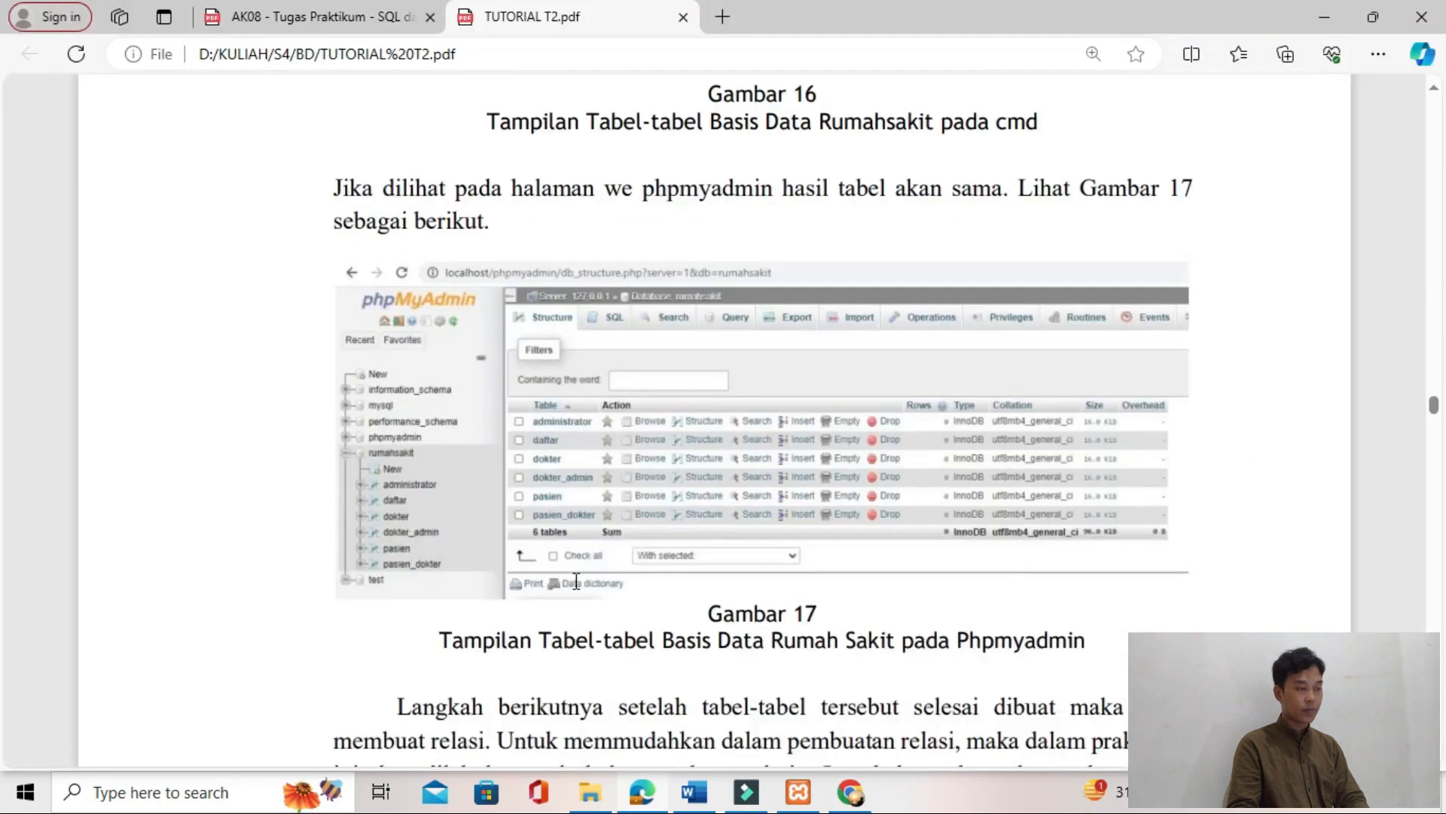
pyautogui.scroll(10, 568, 276)
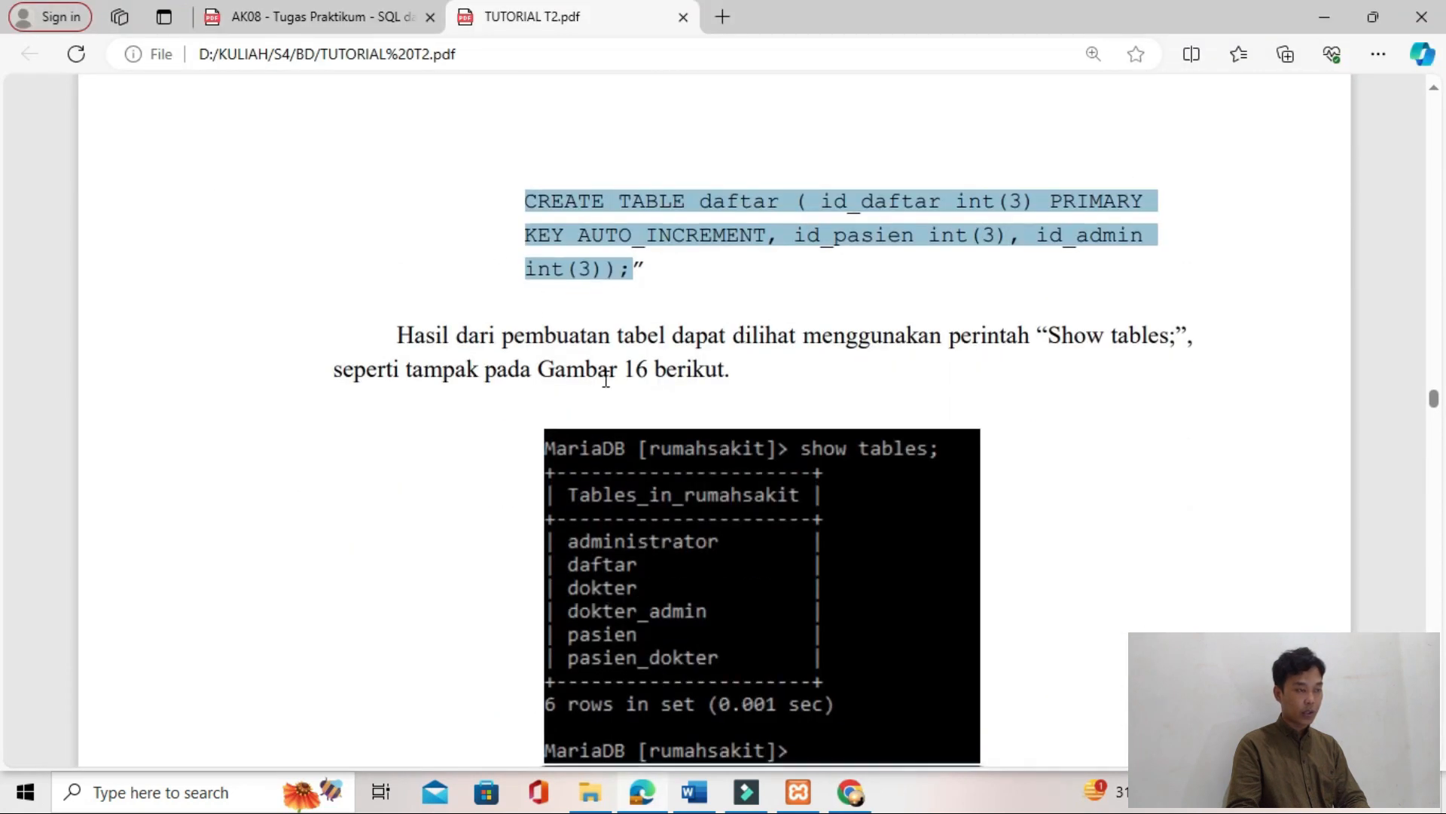
pyautogui.scroll(-12, 600, 372)
pyautogui.hotkey('alt', 'Tab')
pyautogui.click(305, 133)
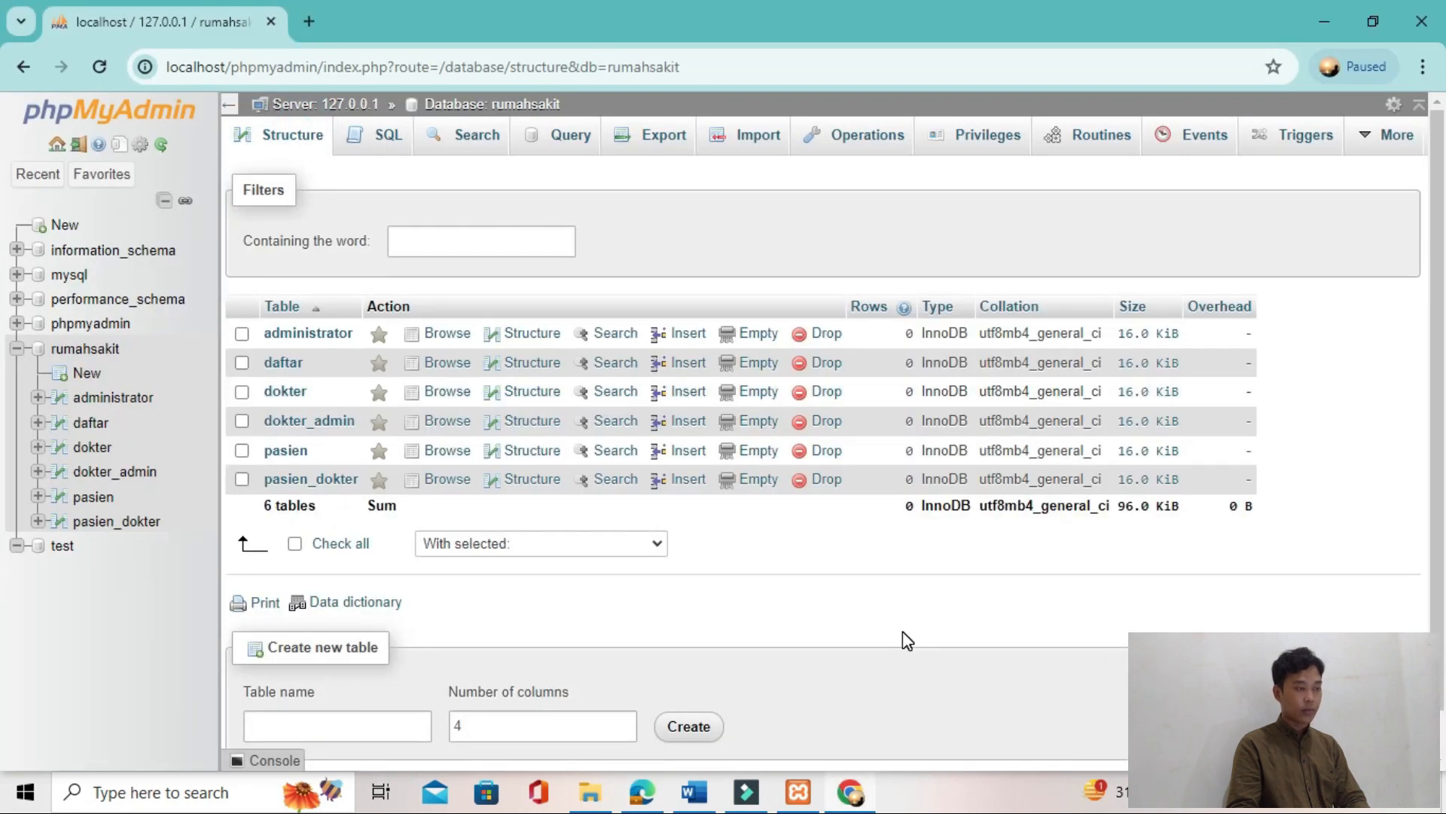
# Step: Read the tutorial's relation instructions at Gambar 18 and open the Designer for the rumahsakit database in phpMyAdmin
pyautogui.hotkey('alt', 'Tab')
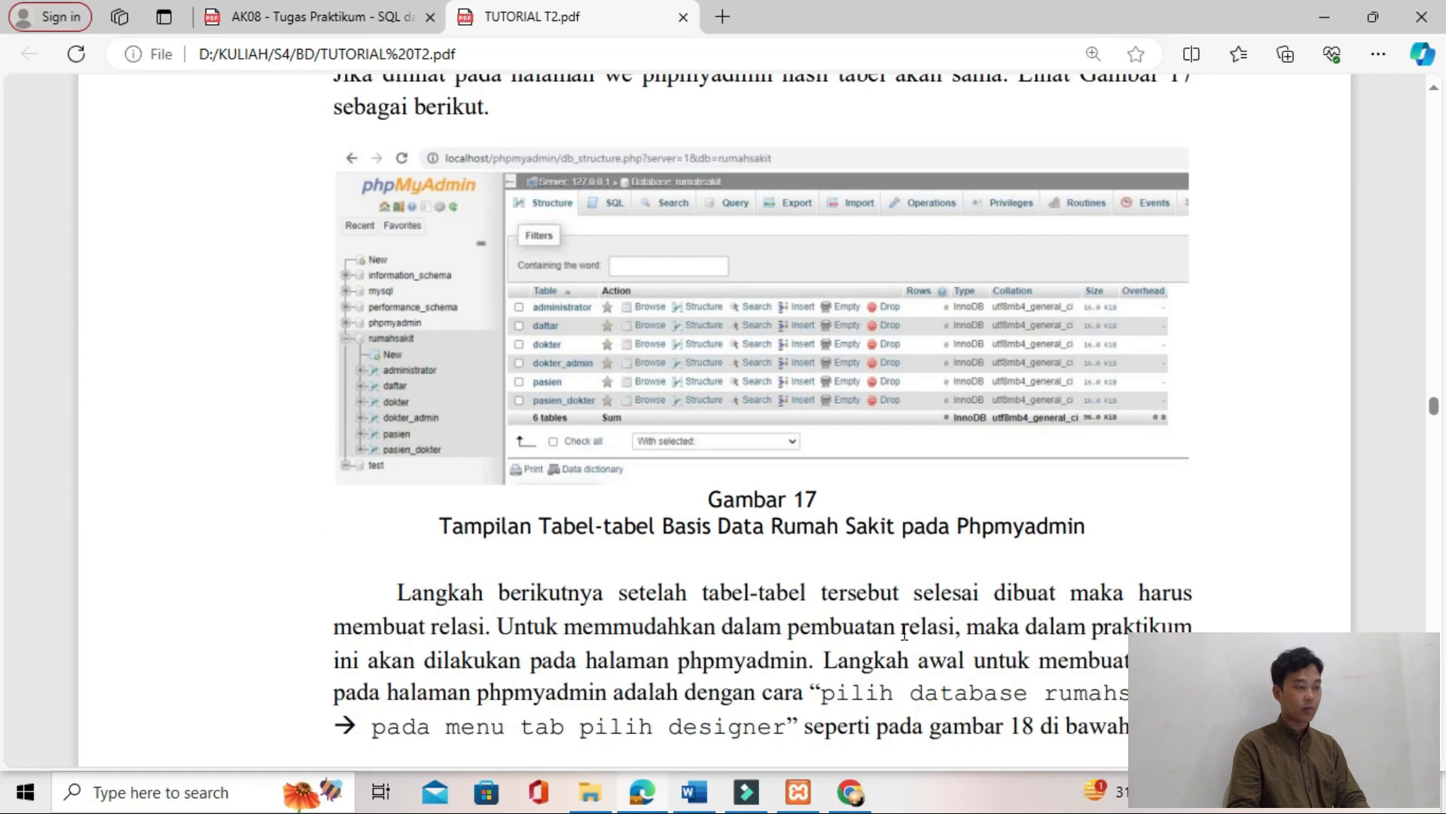
pyautogui.scroll(-3, 904, 633)
pyautogui.scroll(-8, 708, 472)
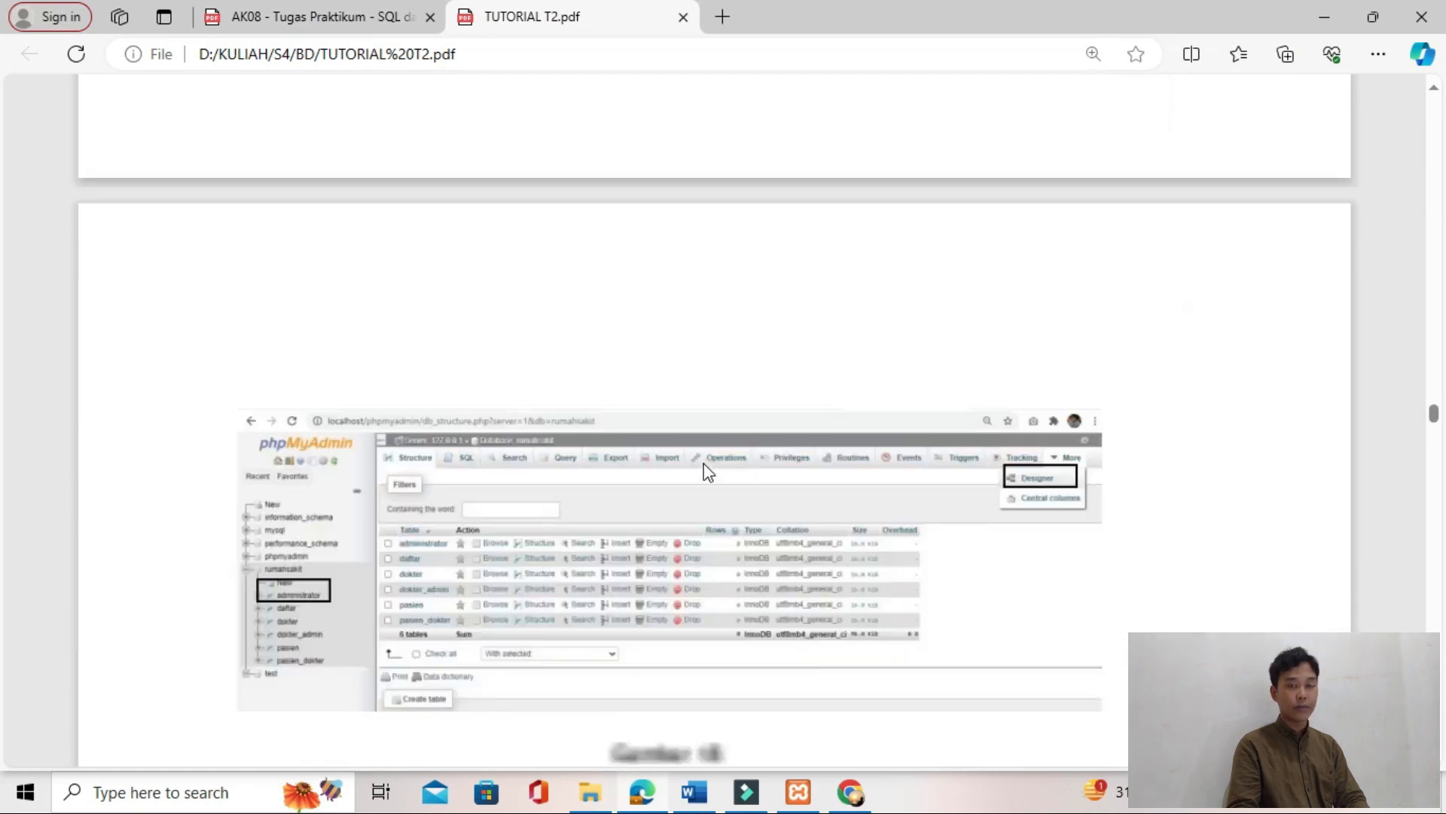
pyautogui.scroll(-6, 708, 473)
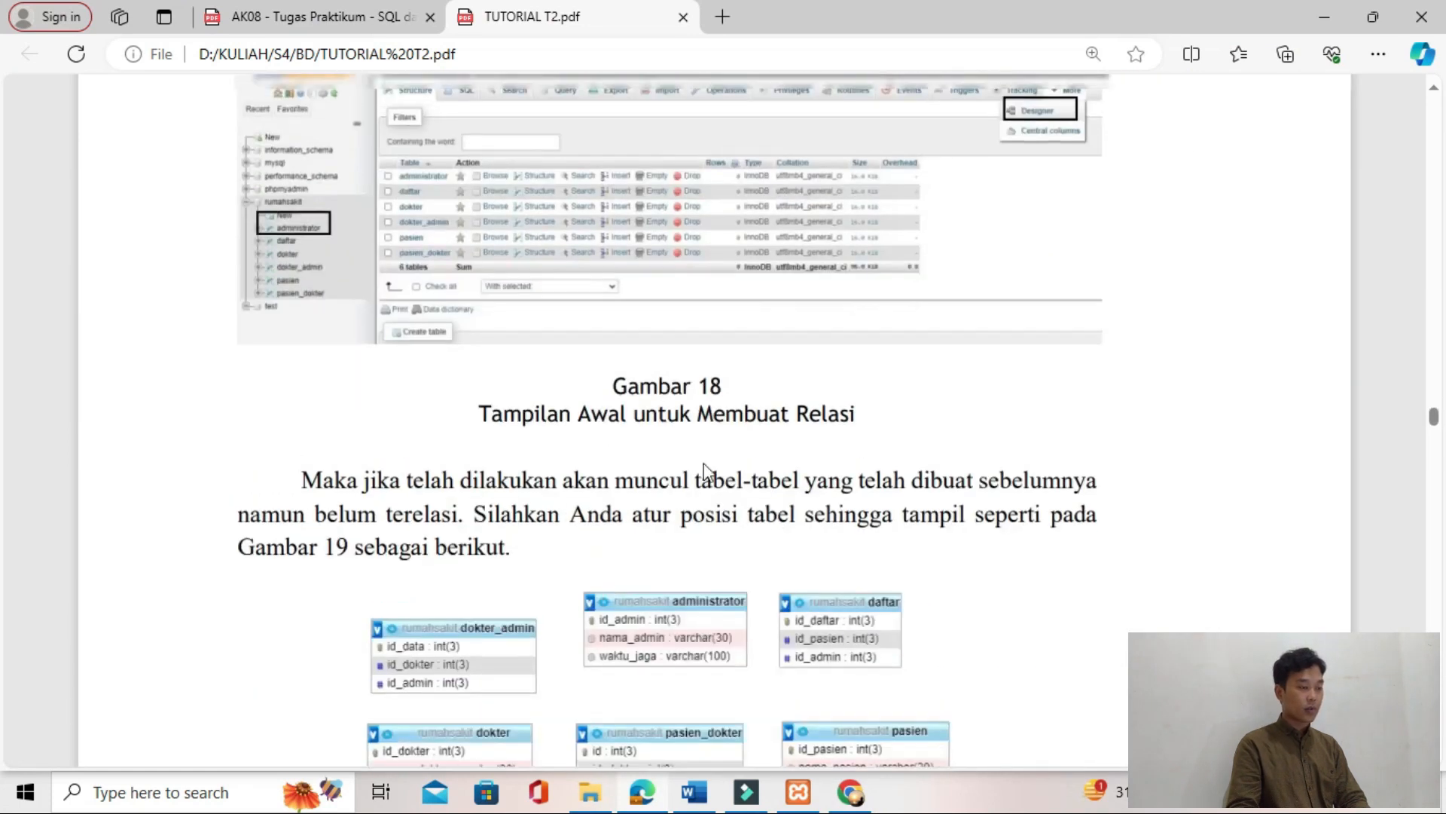
pyautogui.hotkey('alt', 'Tab')
pyautogui.click(106, 355)
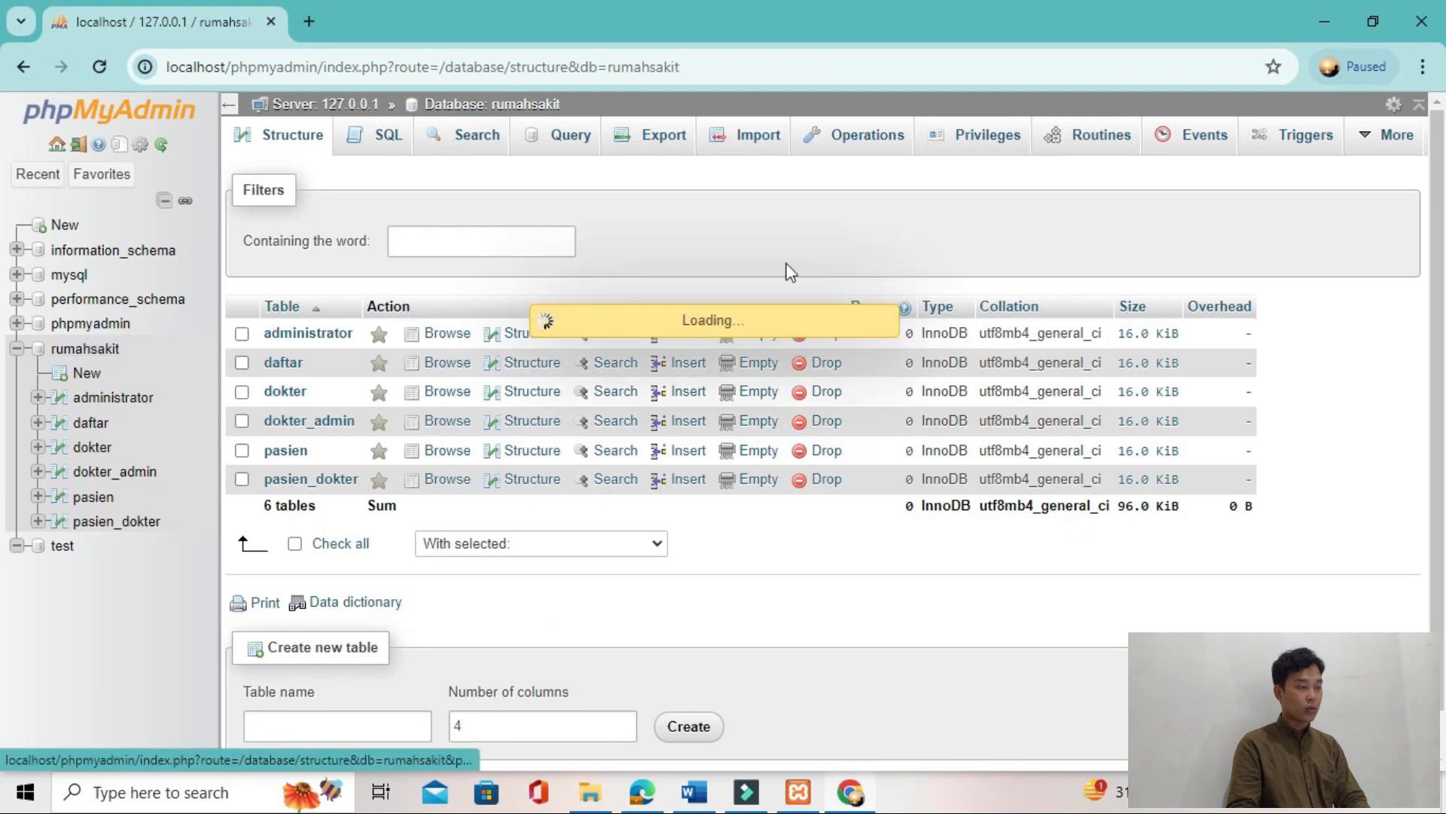
pyautogui.click(1392, 141)
pyautogui.click(1326, 216)
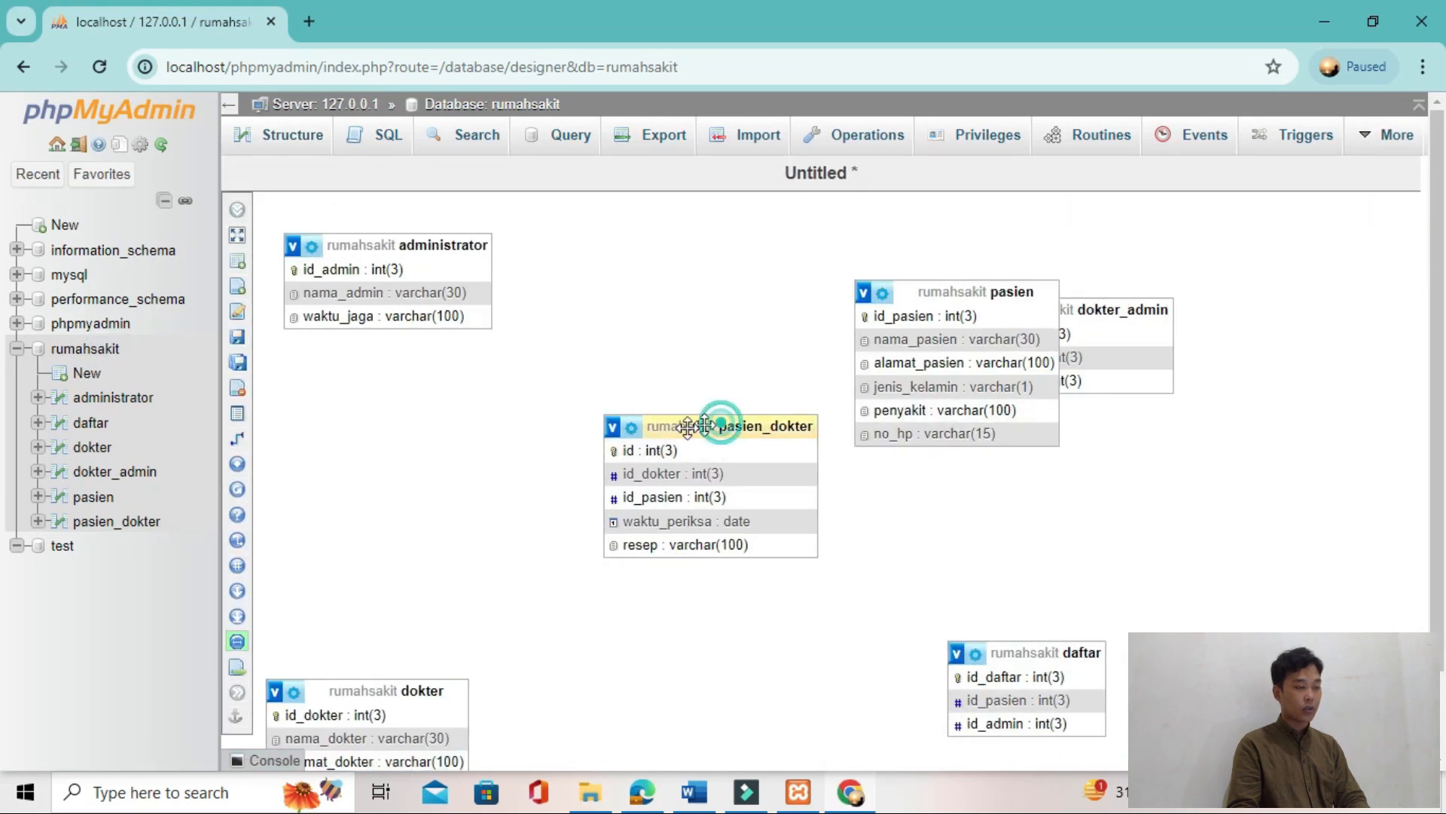
# Step: Rearrange the pasien_dokter, dokter and pasien tables in the Designer so that no tables overlap
pyautogui.moveTo(716, 420); pyautogui.dragTo(530, 430)
pyautogui.moveTo(483, 663); pyautogui.dragTo(528, 601)
pyautogui.moveTo(513, 654); pyautogui.dragTo(785, 491)
pyautogui.click(878, 292)
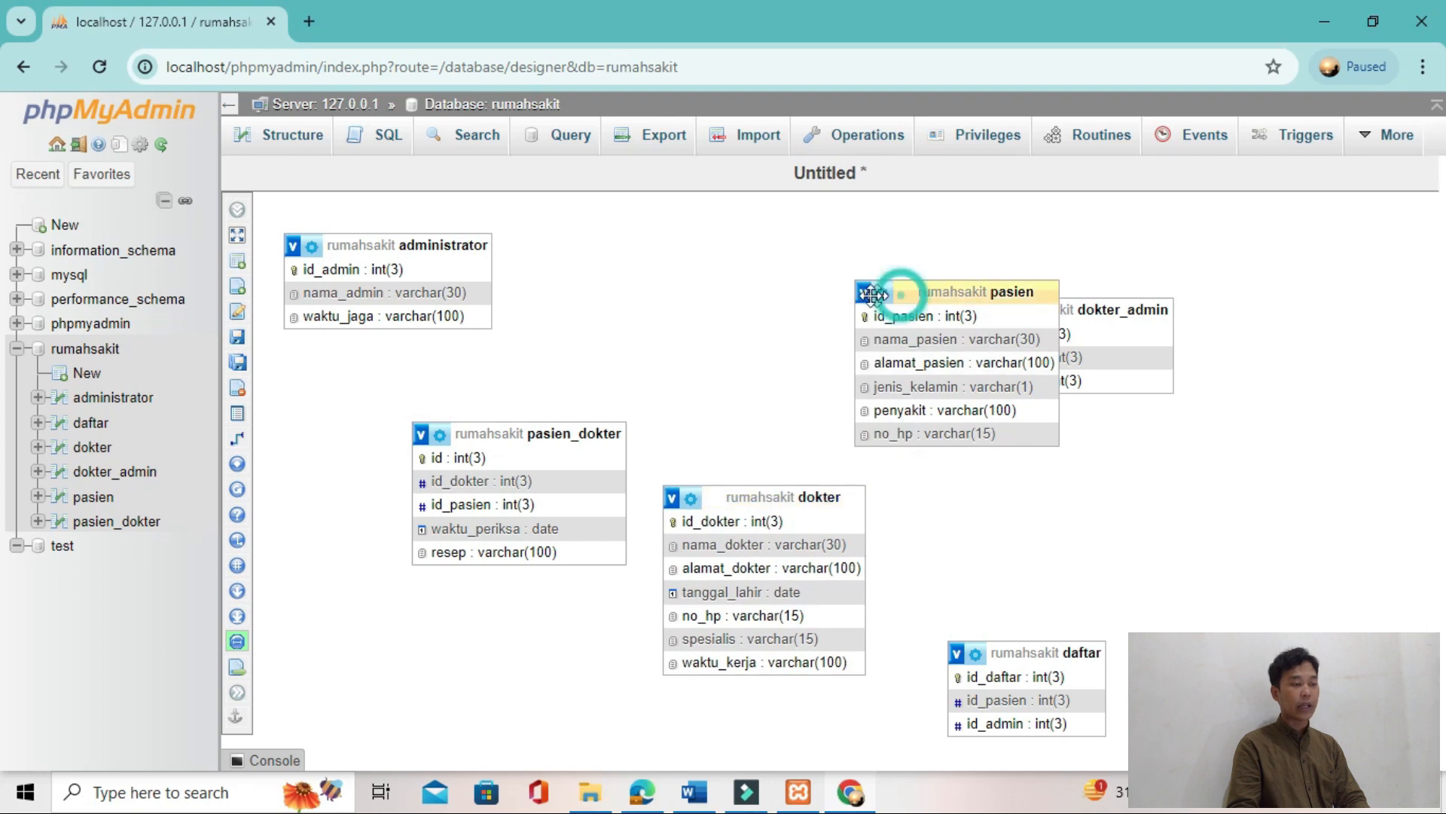
pyautogui.moveTo(874, 293); pyautogui.dragTo(684, 289)
# Step: Read in the tutorial PDF which fields of dokter_admin, daftar and pasien_dokter need foreign keys and how to index them
pyautogui.hotkey('alt', 'Tab')
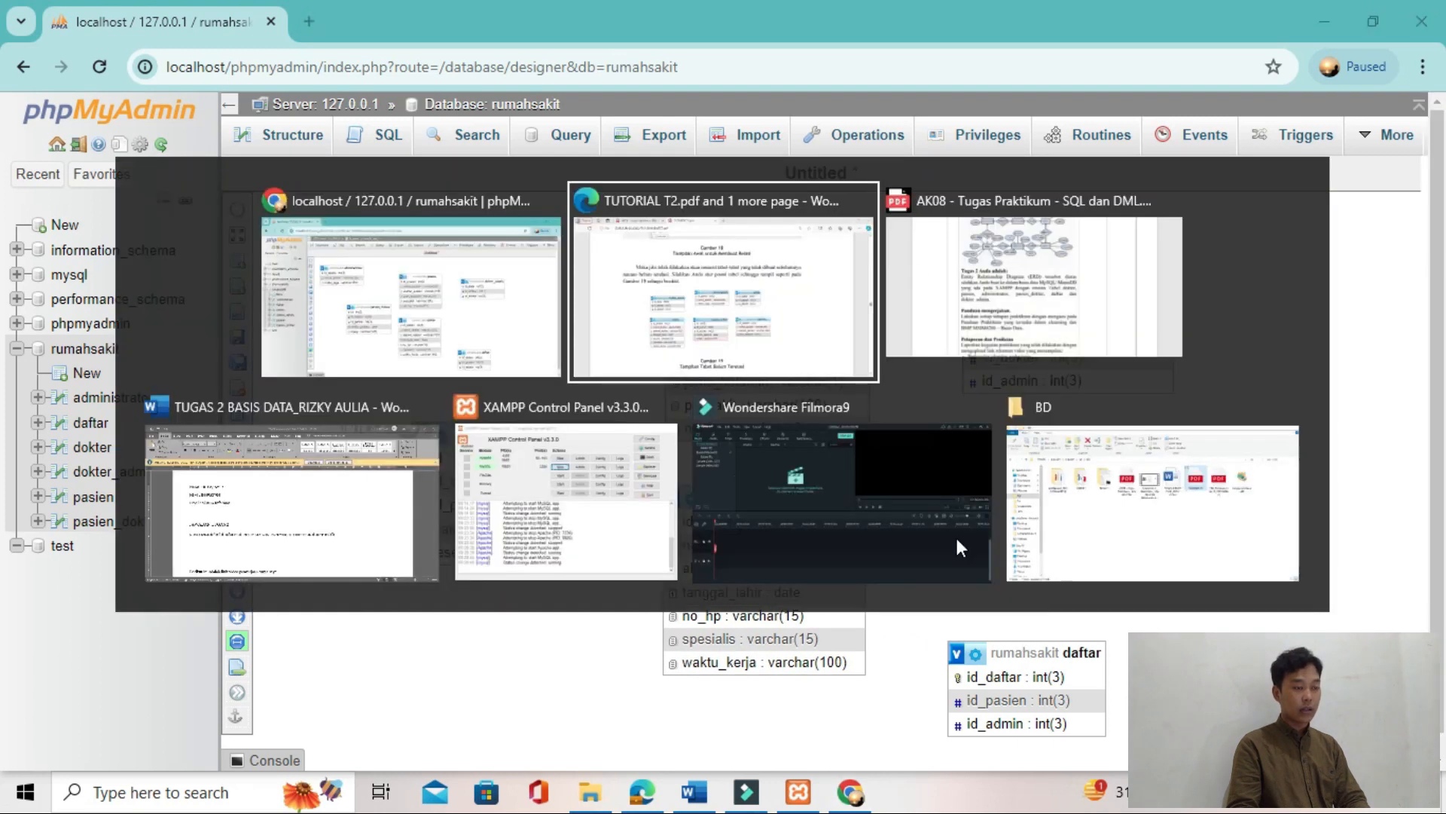
pyautogui.scroll(-5, 961, 548)
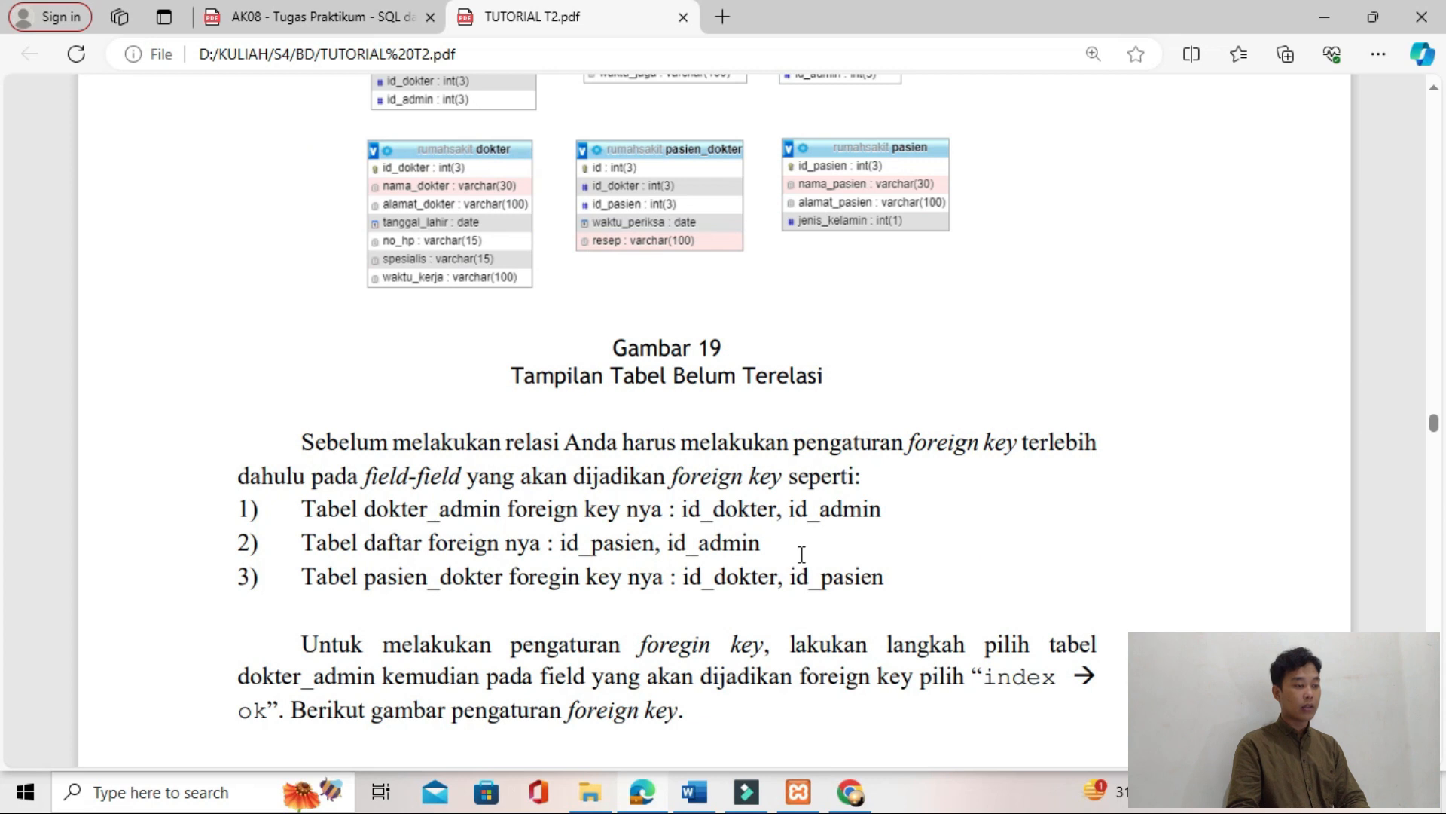
pyautogui.scroll(-12, 801, 554)
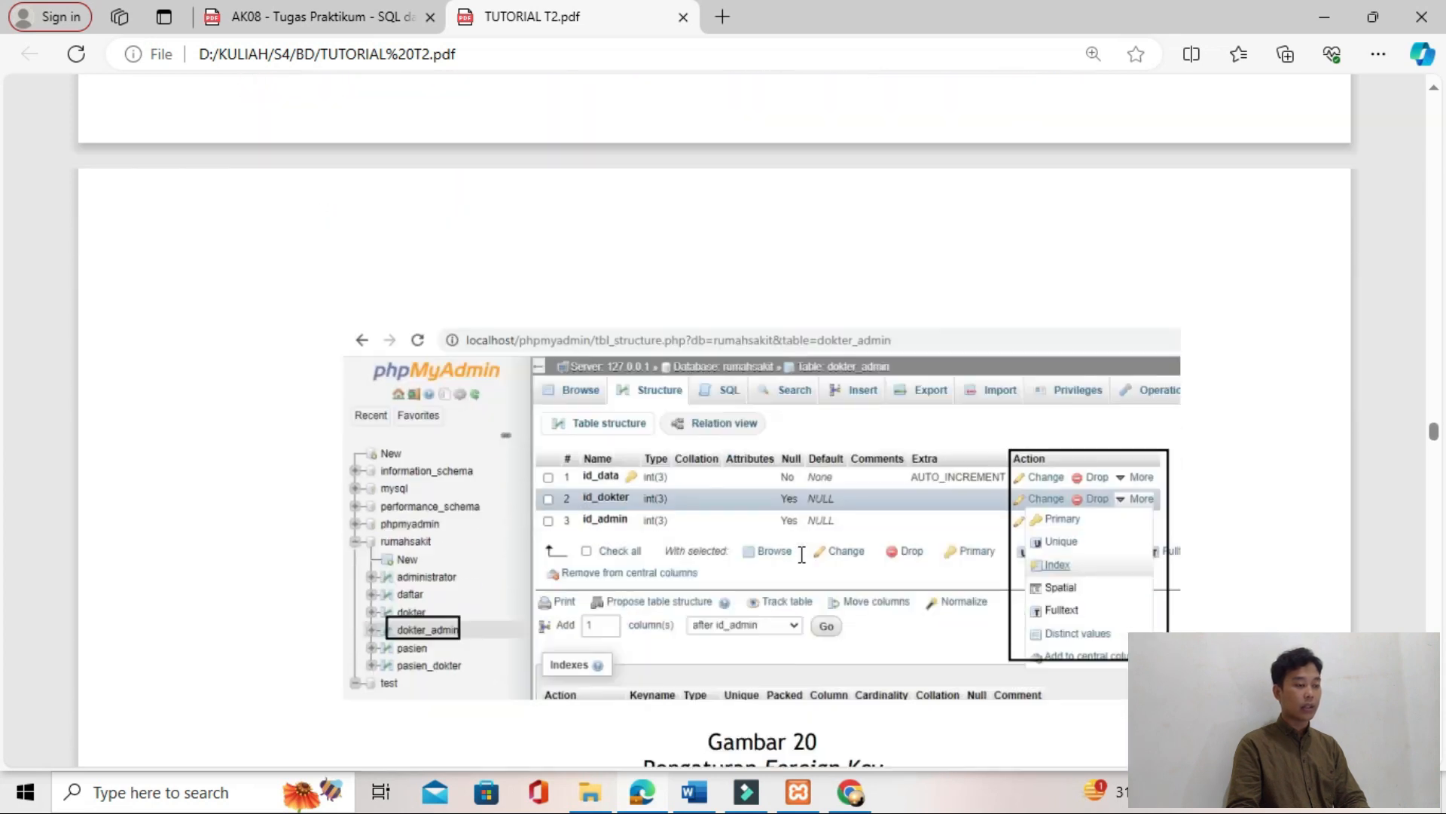
pyautogui.scroll(8, 802, 554)
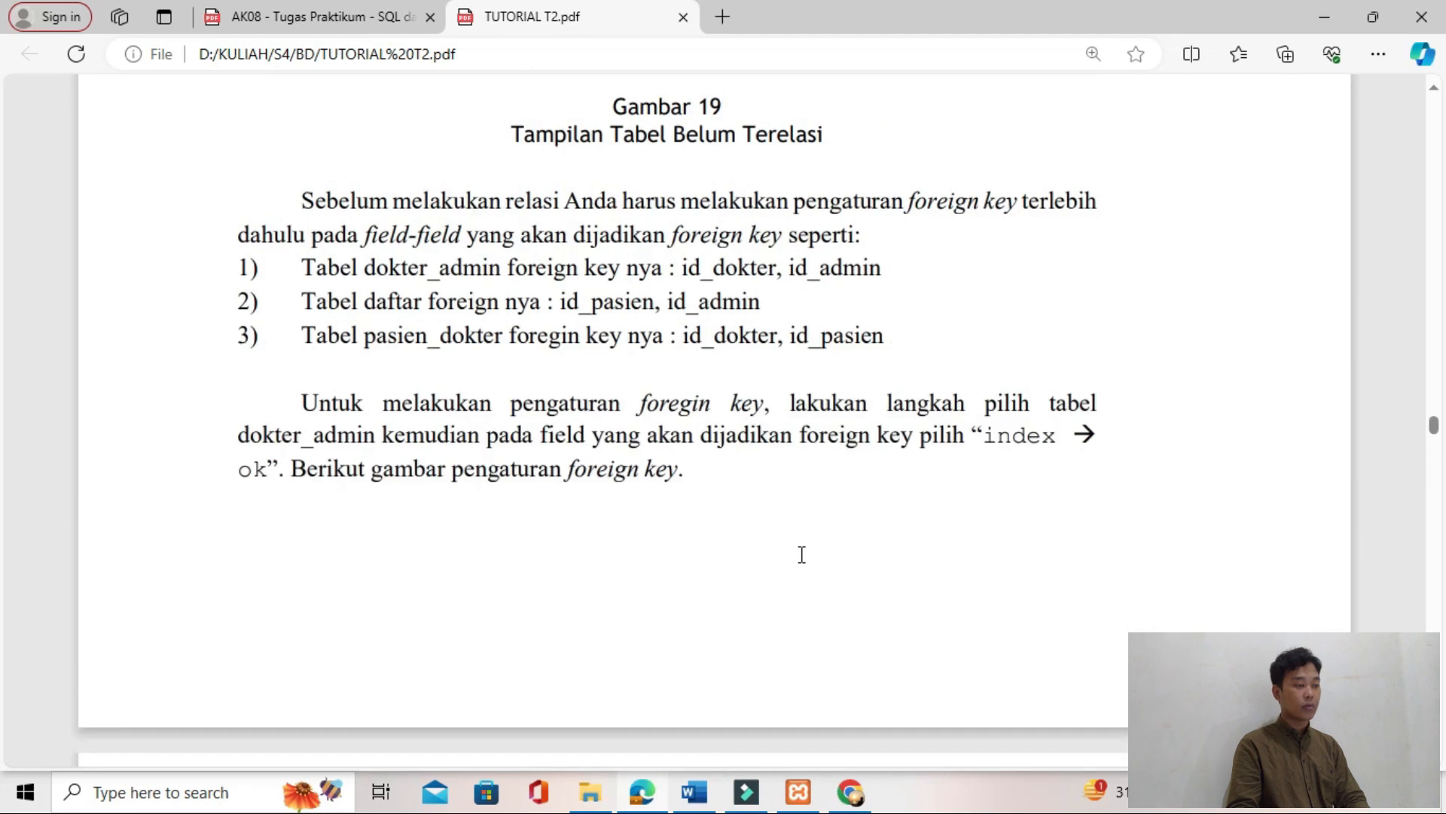
pyautogui.hotkey('alt', 'Tab')
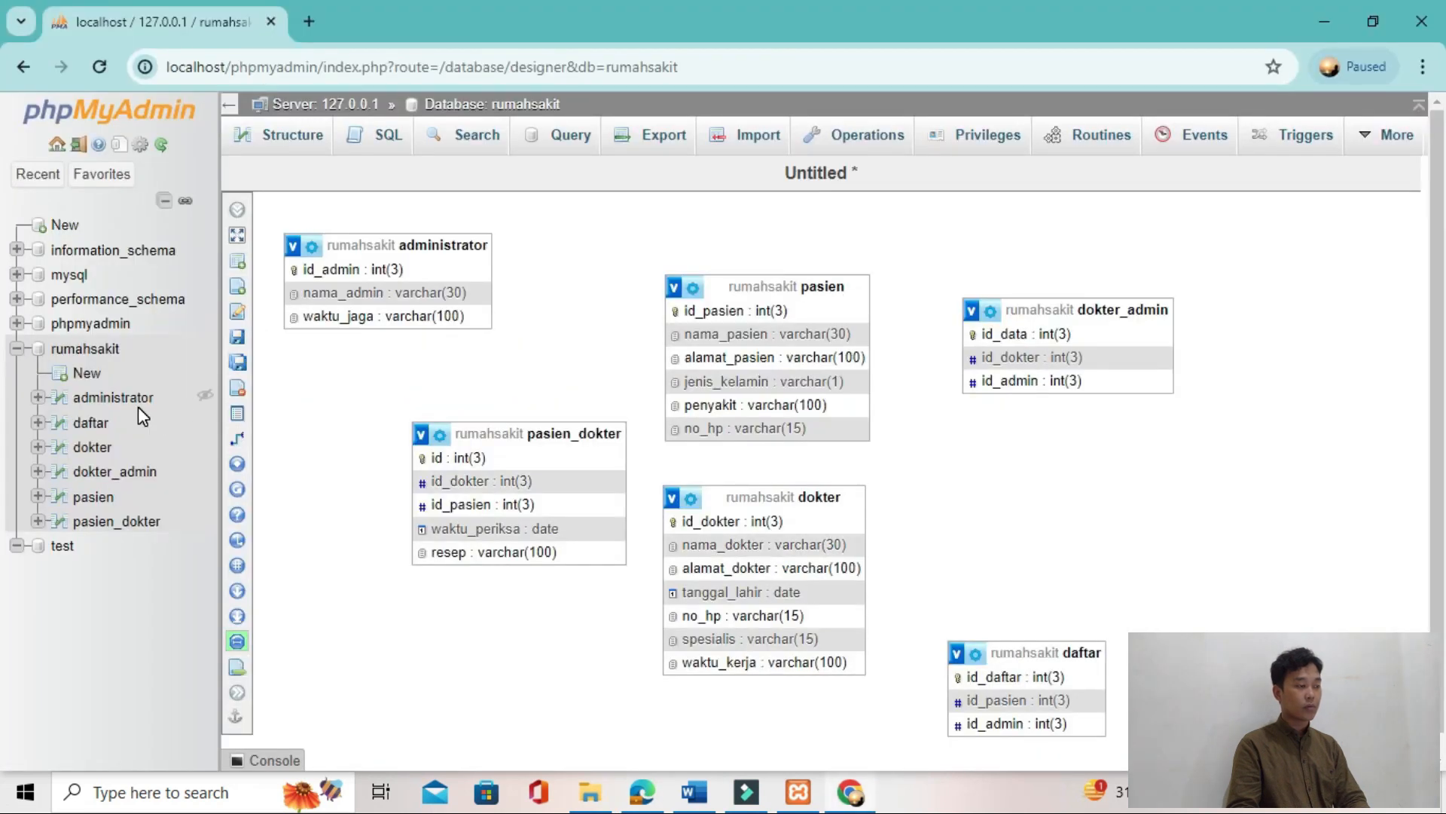
pyautogui.hotkey('alt', 'Tab')
pyautogui.hotkey('alt', 'Tab')
# Step: Open the structure of the dokter_admin table in phpMyAdmin and add an index on its id_dokter column
pyautogui.click(114, 470)
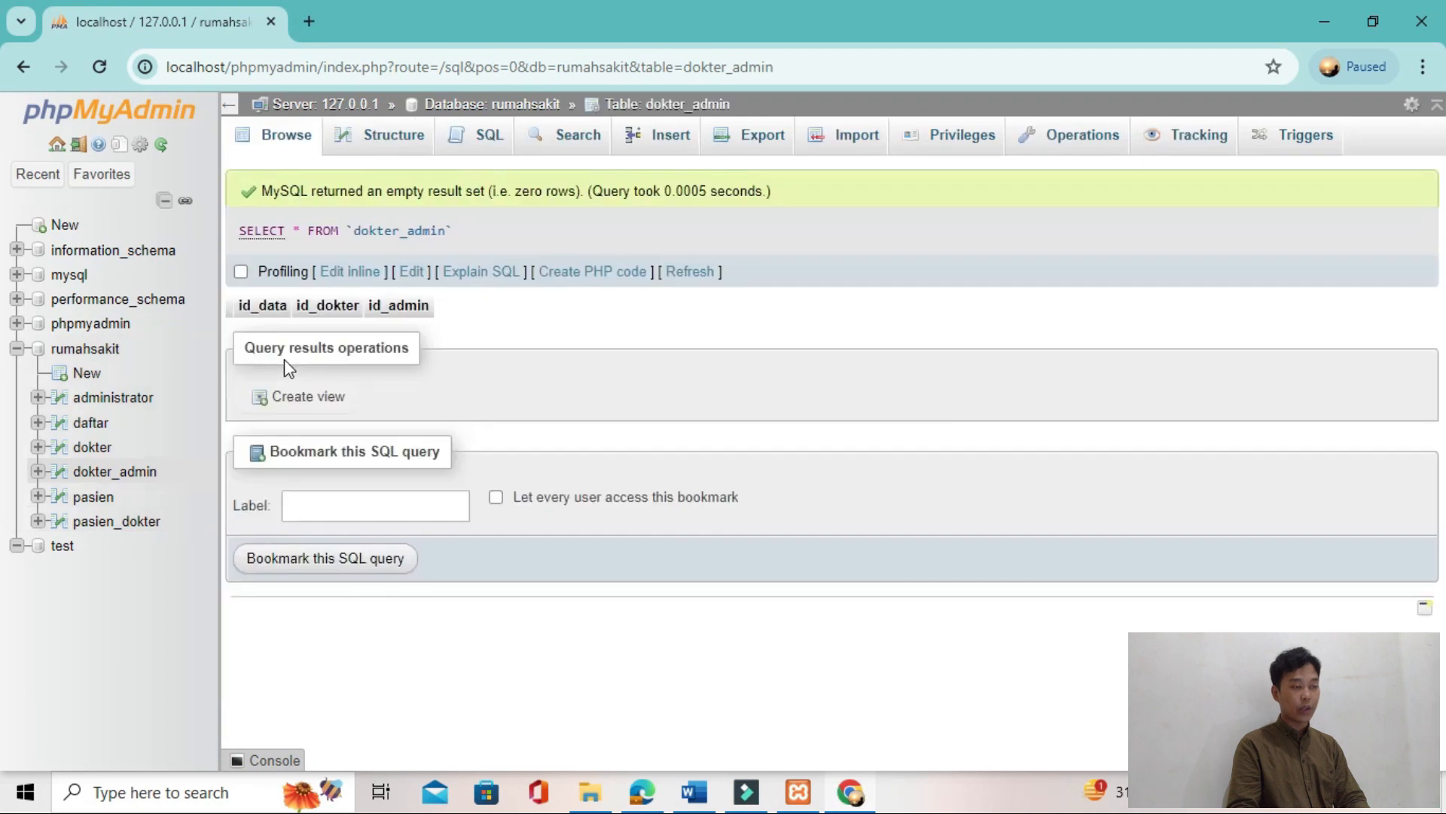
pyautogui.click(401, 143)
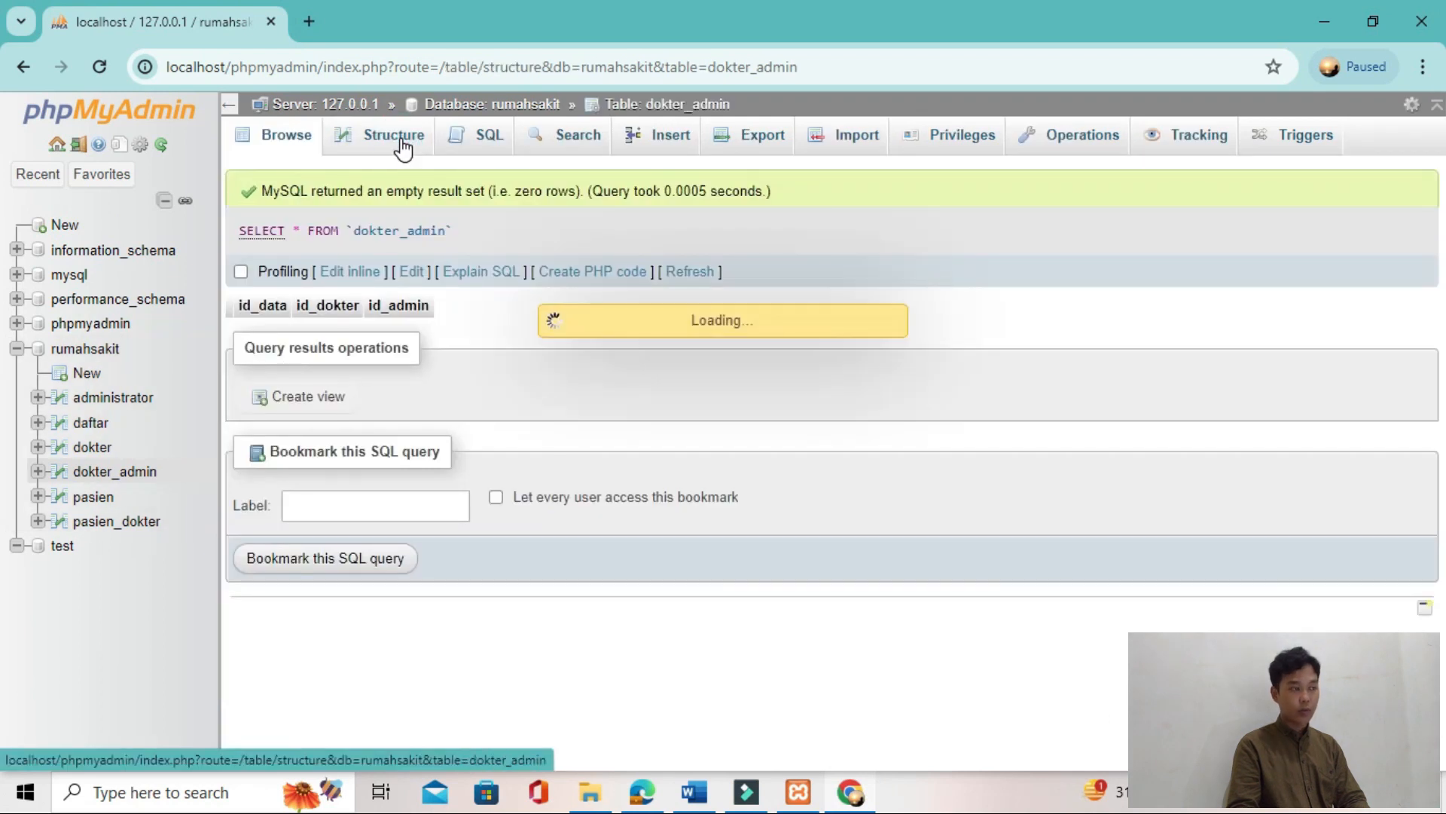
pyautogui.hotkey('alt', 'Tab')
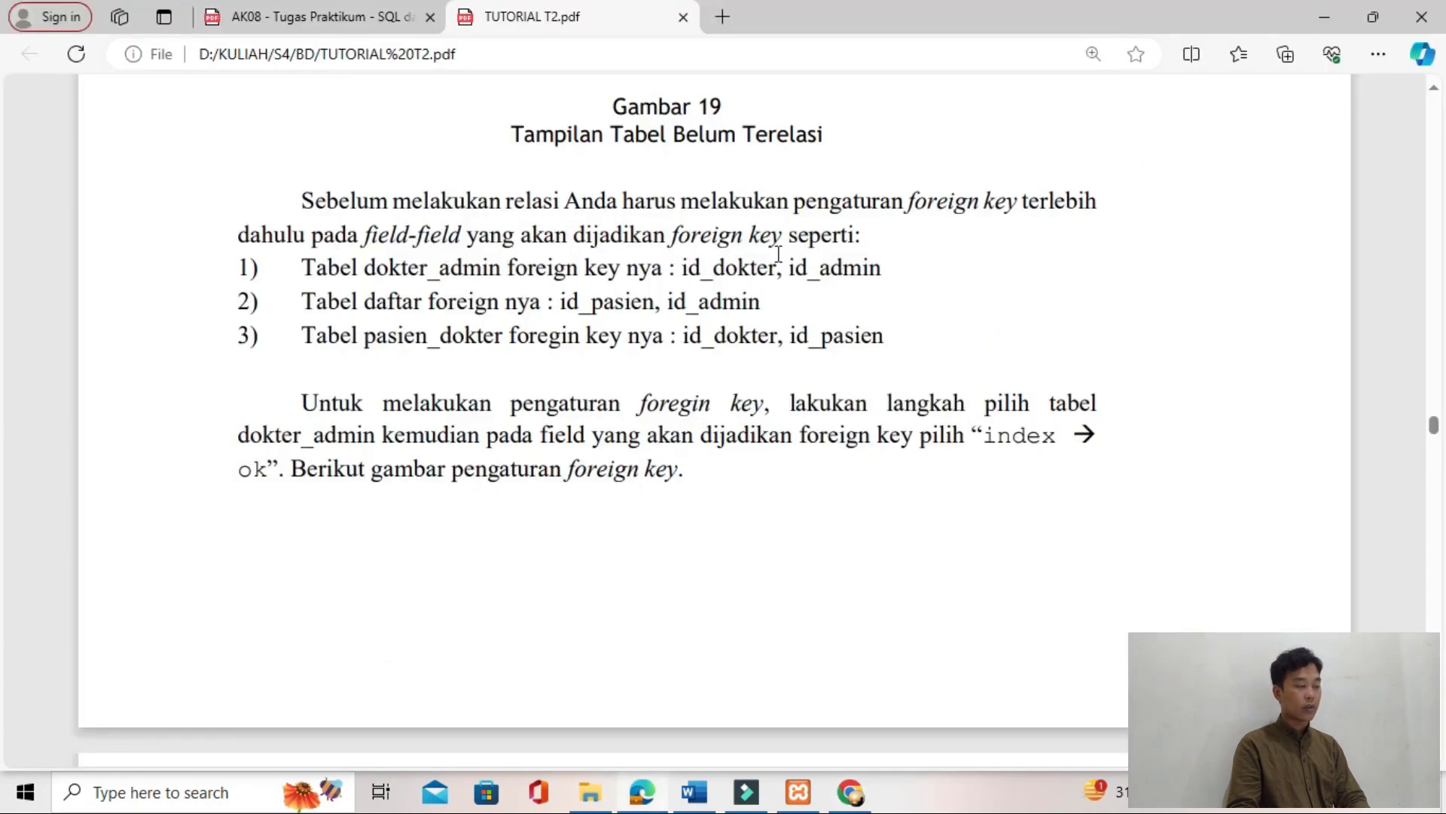
pyautogui.hotkey('alt', 'Tab')
pyautogui.click(1021, 272)
pyautogui.click(941, 337)
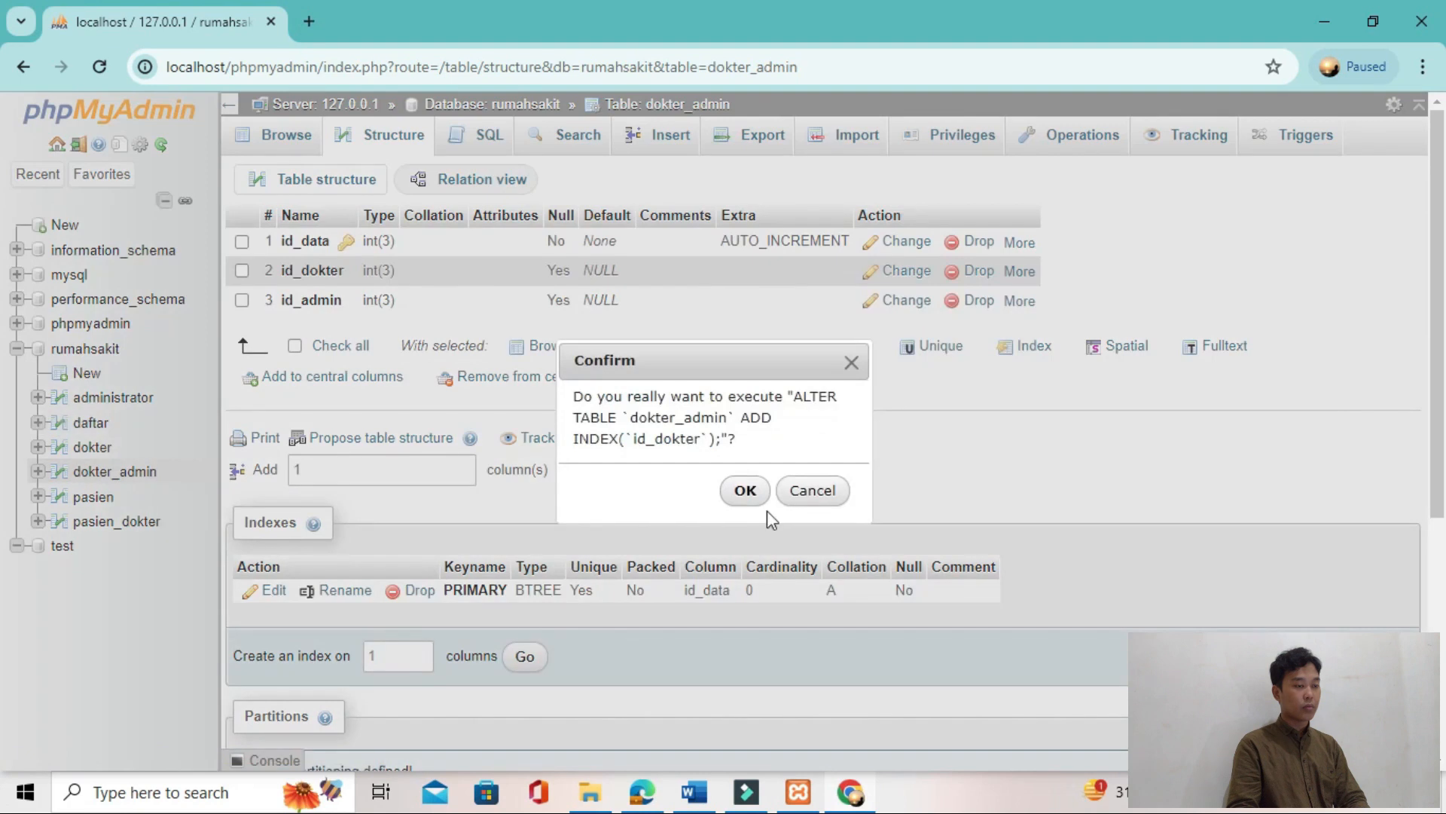
pyautogui.click(759, 500)
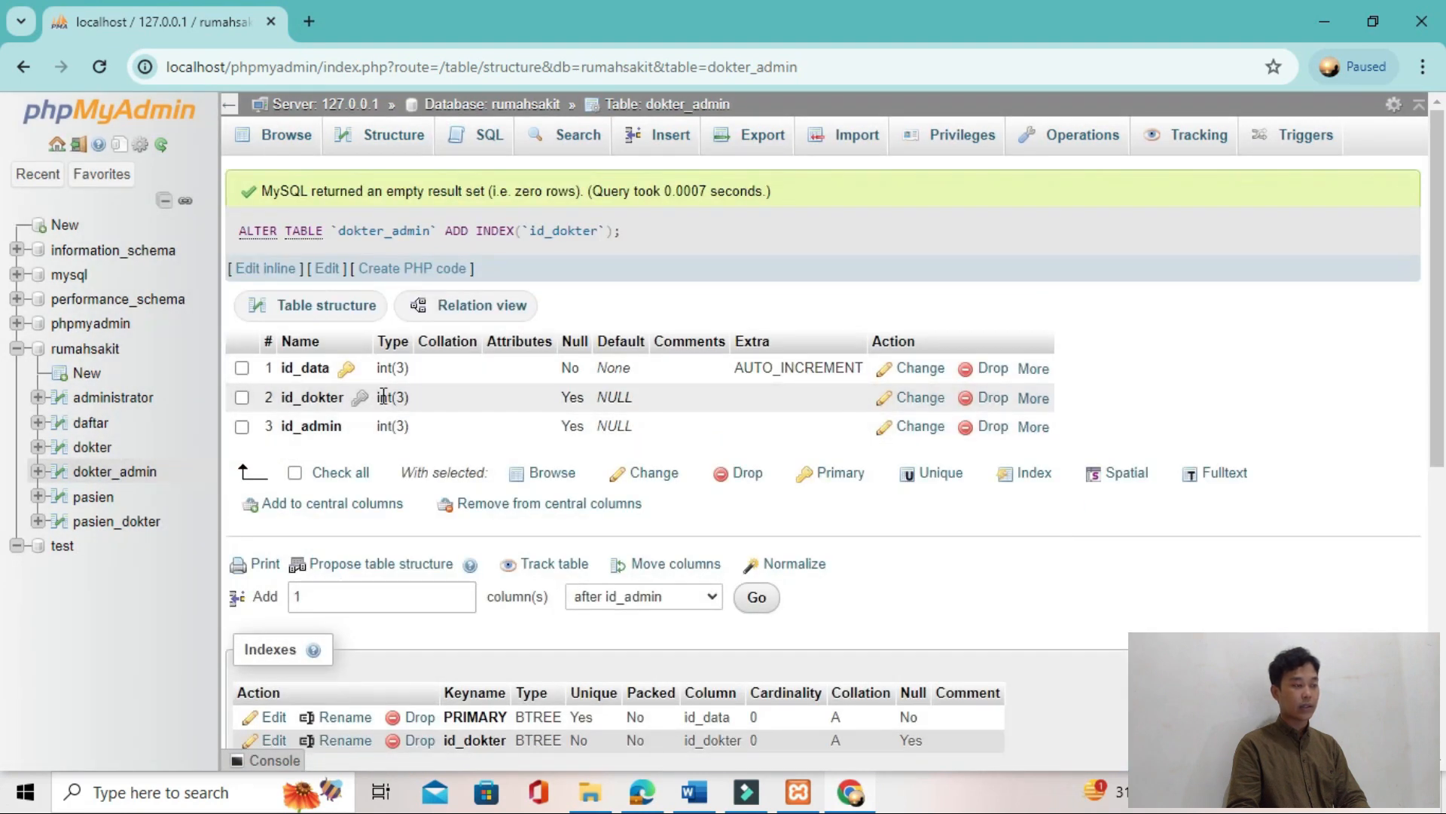
# Step: Add an index on the id_admin column of dokter_admin and check the tutorial's foreign key list for the next table
pyautogui.click(1034, 427)
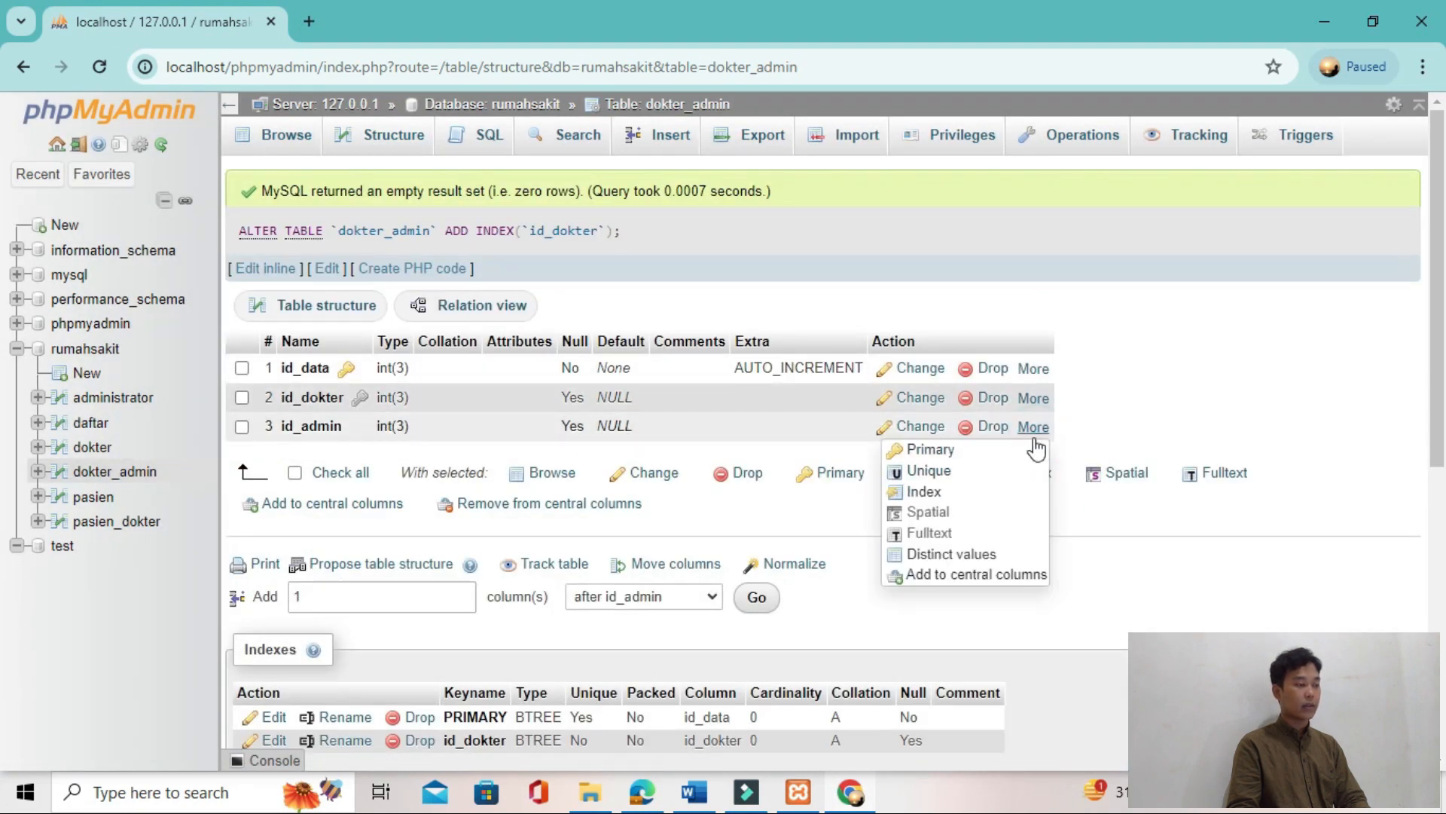
pyautogui.click(968, 486)
pyautogui.click(753, 491)
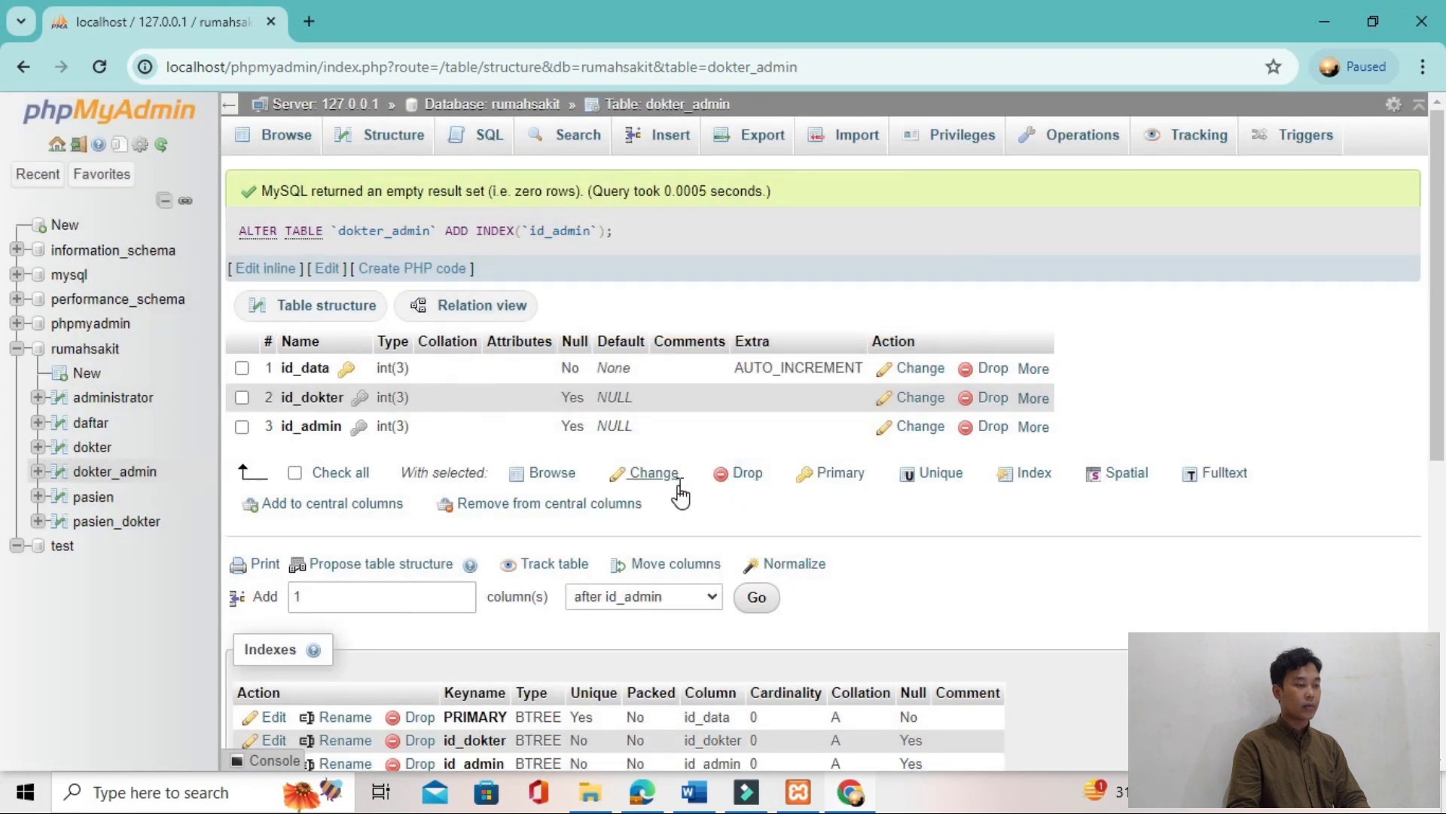
pyautogui.hotkey('alt', 'Tab')
pyautogui.hotkey('alt', 'Tab')
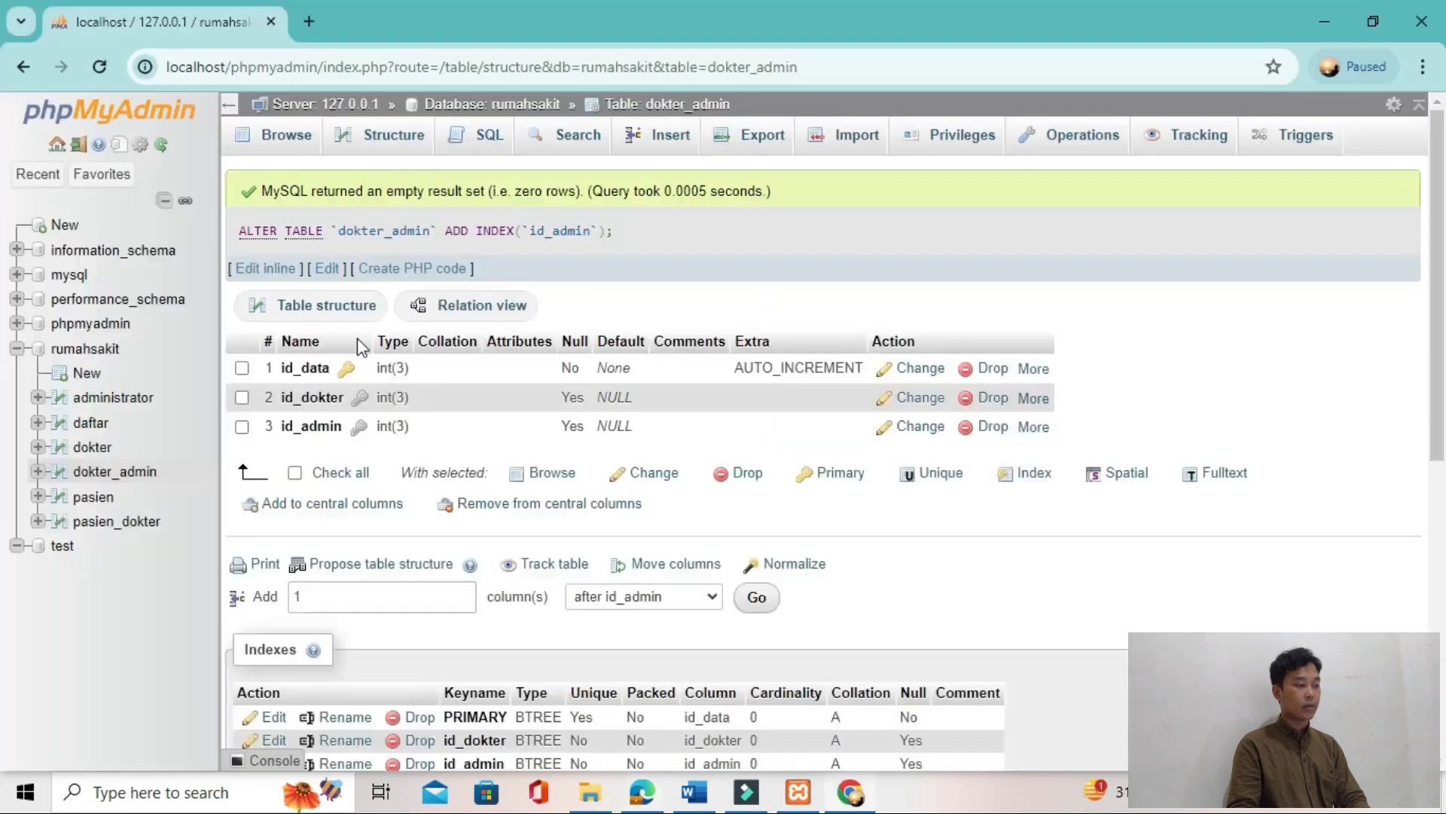
# Step: Open the structure of the daftar table and add an index on its id_pasien column
pyautogui.click(91, 422)
pyautogui.click(389, 134)
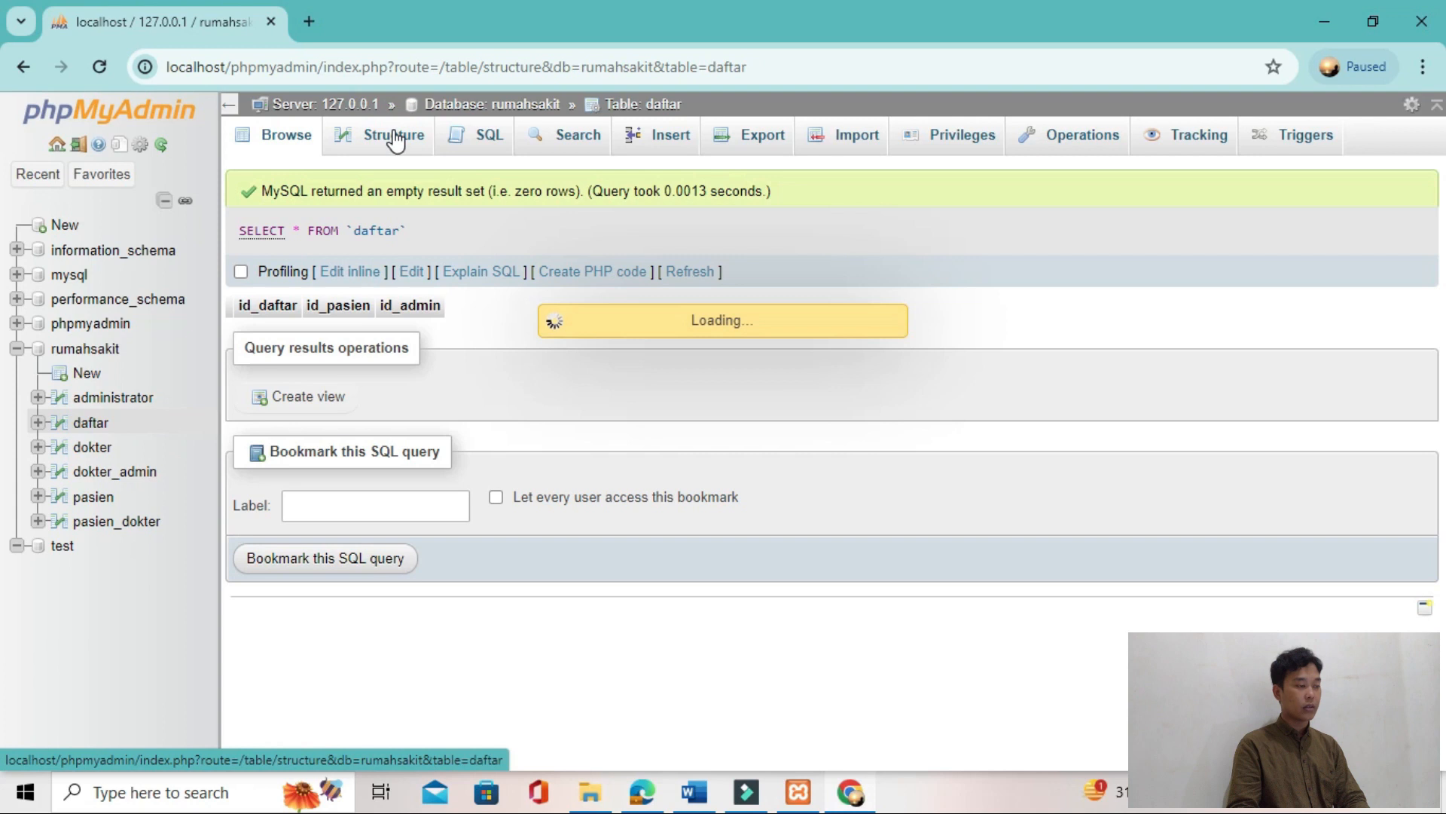
pyautogui.click(1029, 271)
pyautogui.click(959, 340)
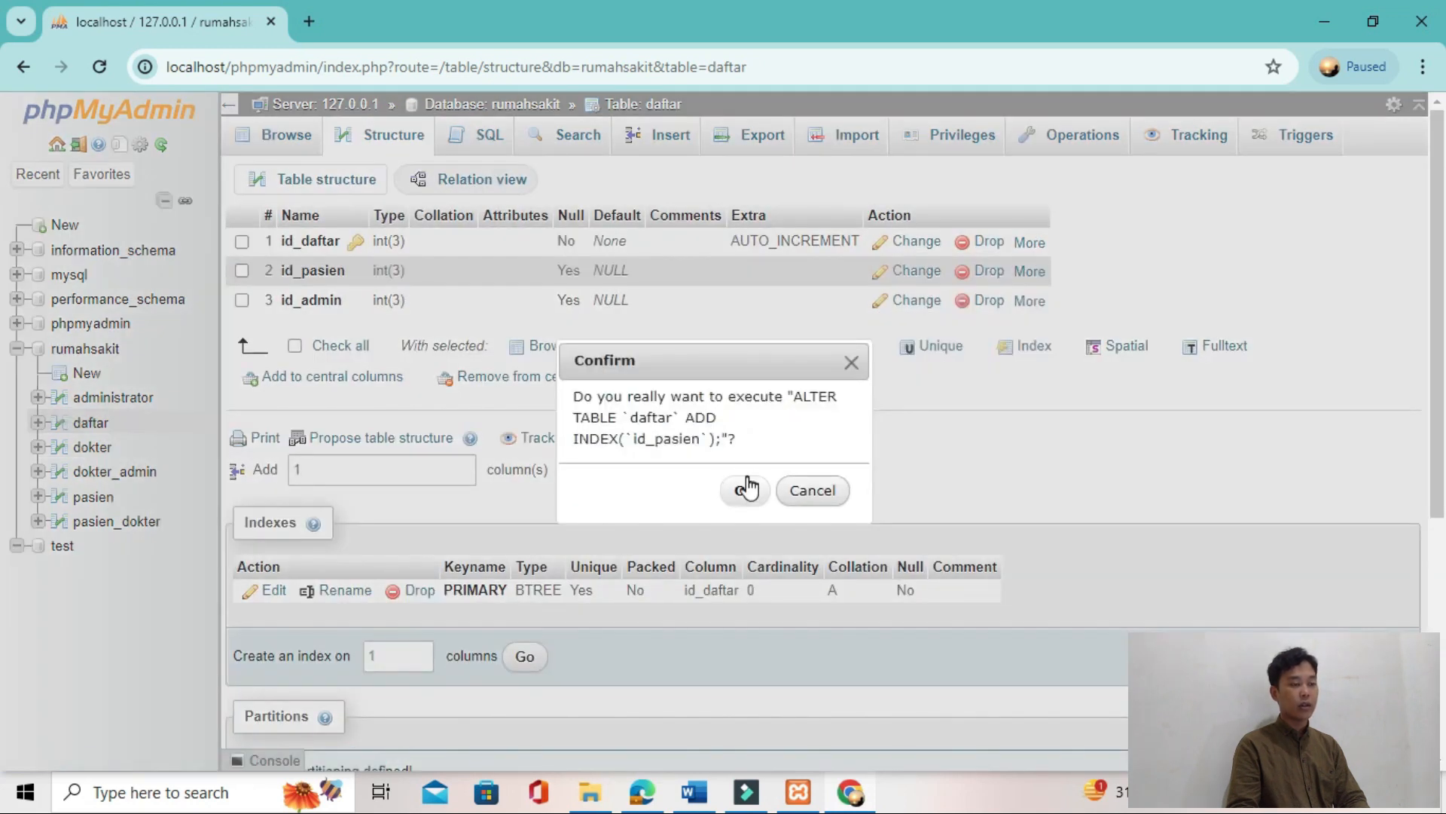
pyautogui.click(743, 490)
# Step: Add an index on the id_admin column of daftar and check the tutorial's foreign key list for the next table
pyautogui.click(1035, 427)
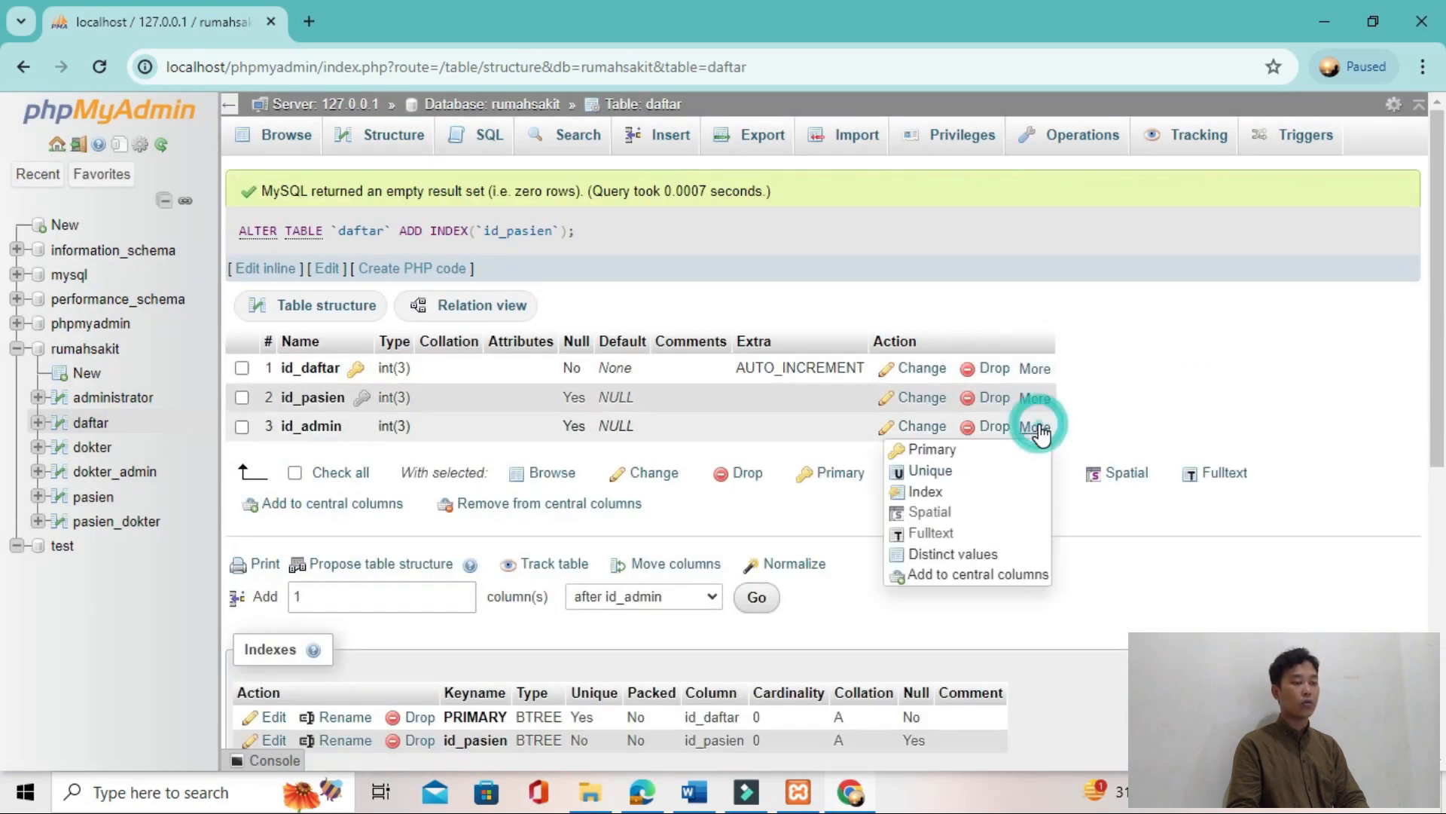
pyautogui.click(953, 491)
pyautogui.click(746, 493)
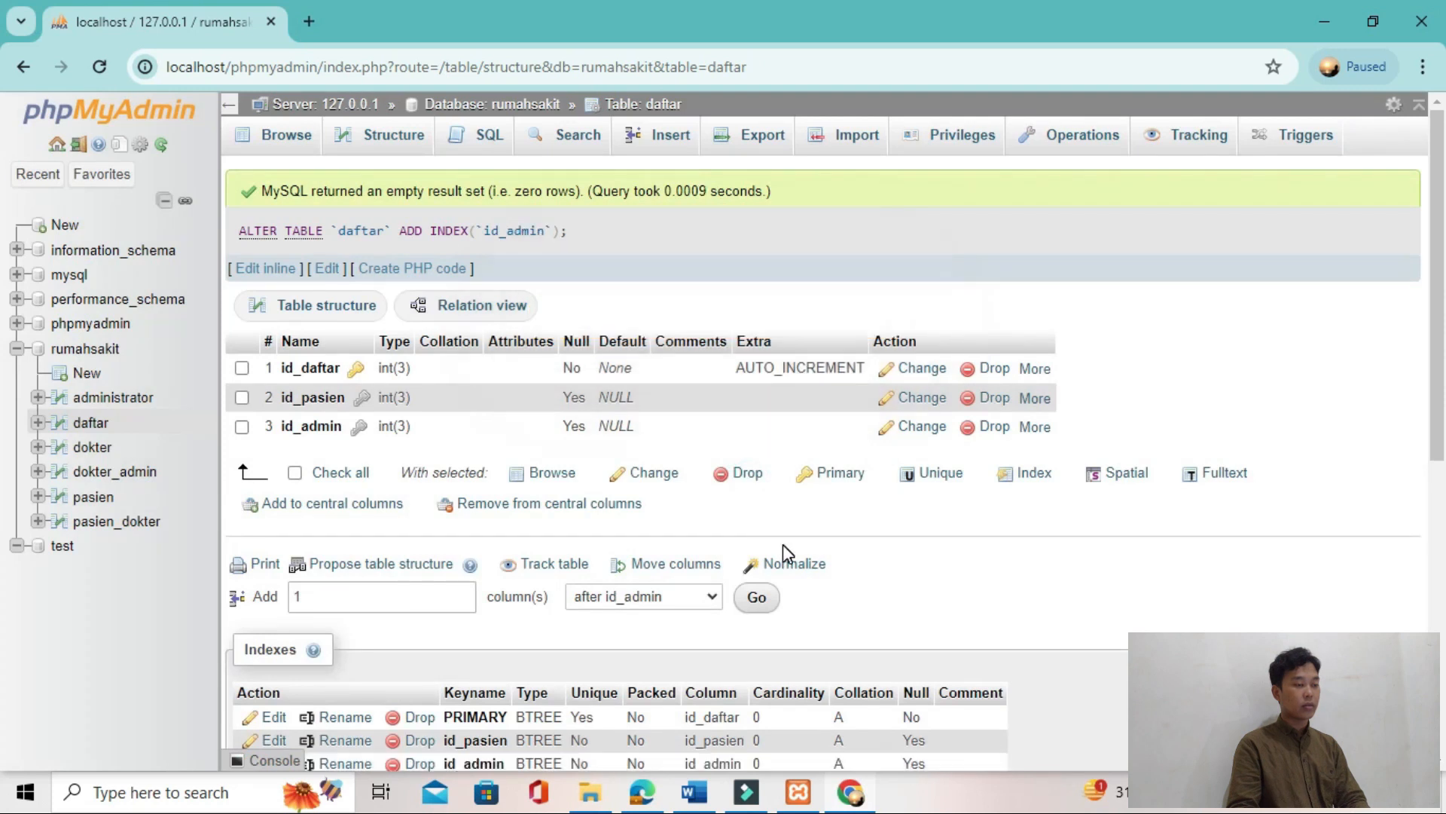
pyautogui.hotkey('alt', 'Tab')
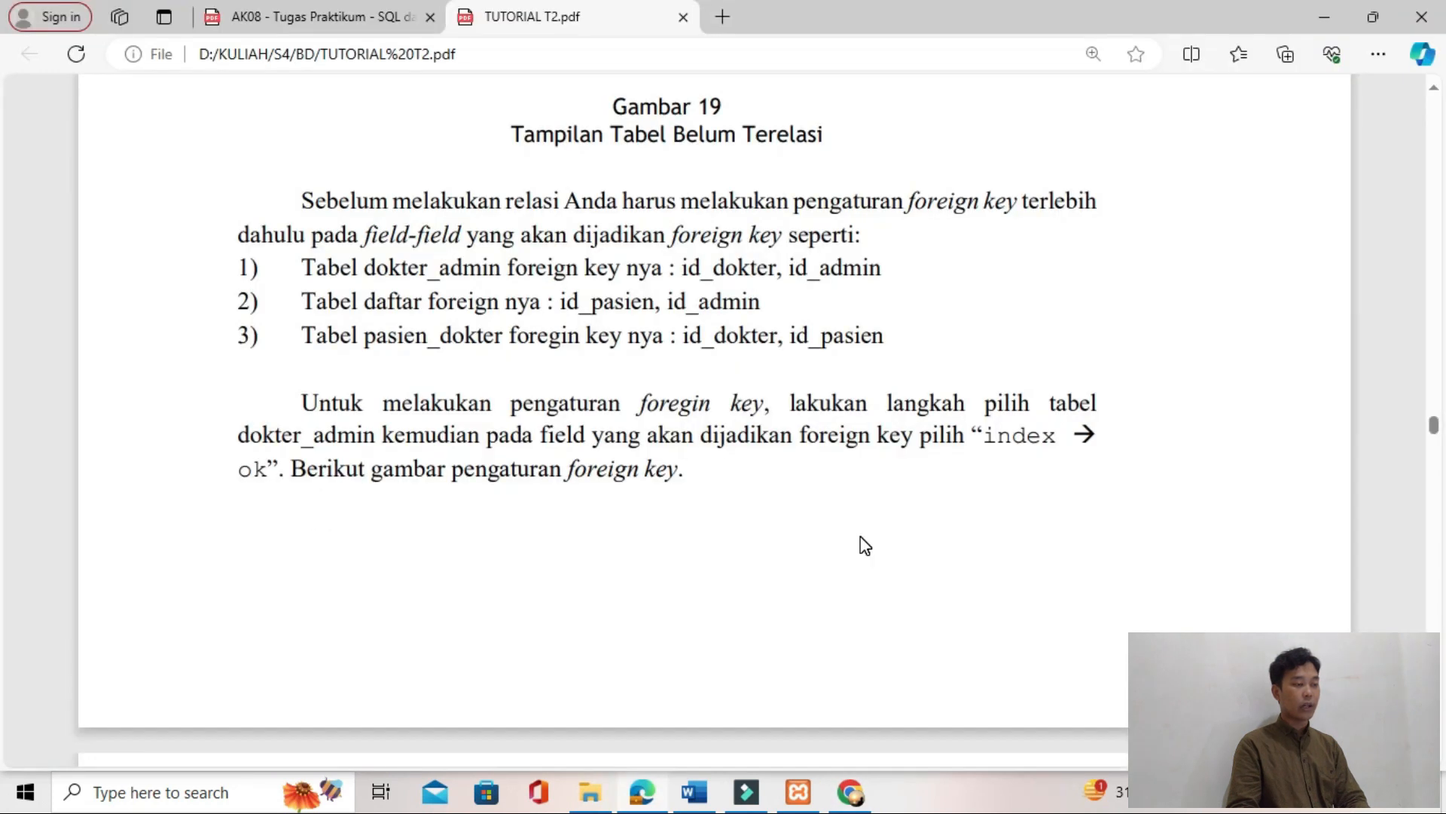
pyautogui.hotkey('alt', 'Tab')
# Step: Open the structure of the pasien_dokter table and add an index on its id_dokter column
pyautogui.click(135, 522)
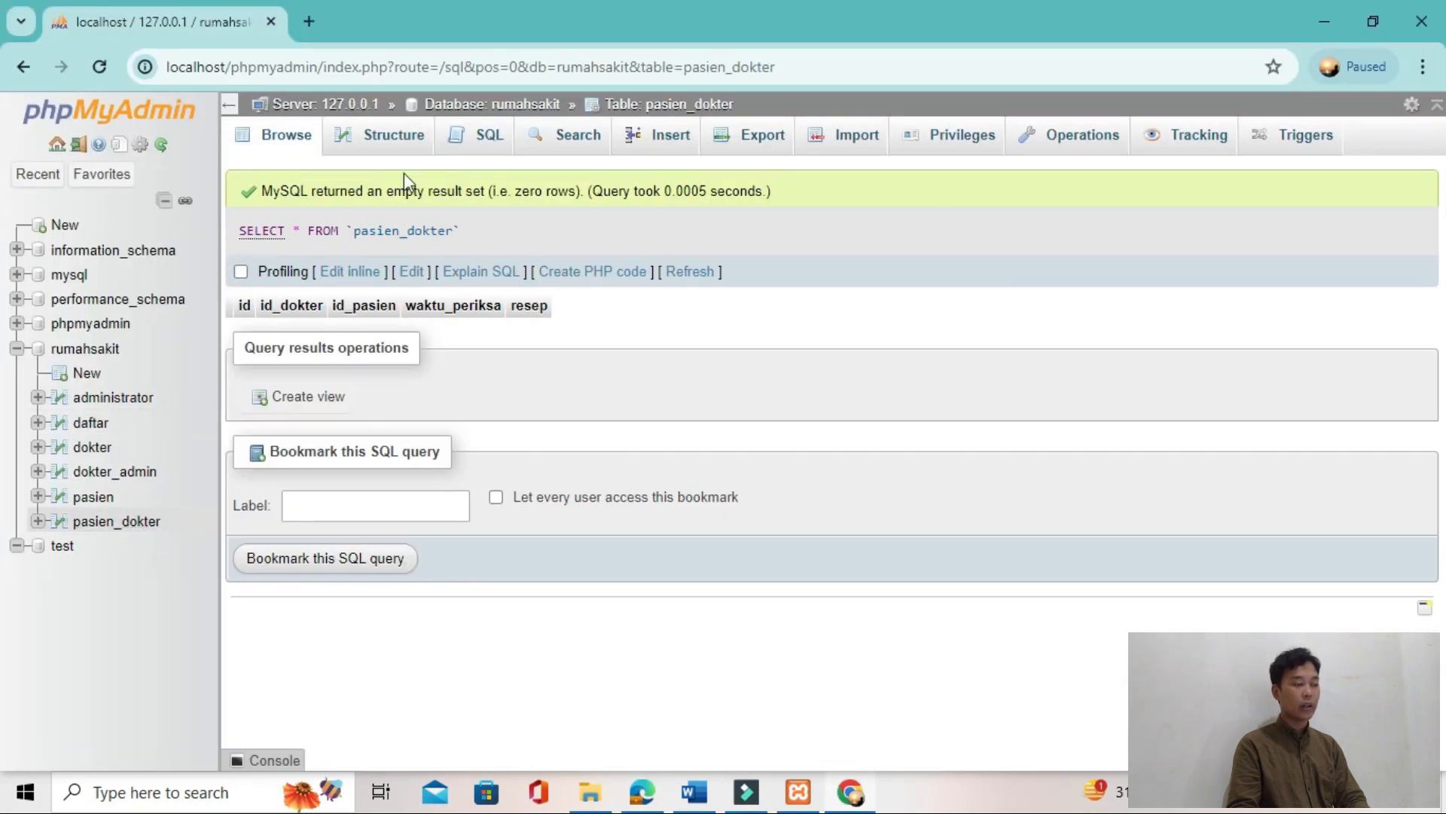
pyautogui.click(394, 143)
pyautogui.hotkey('alt', 'Tab')
pyautogui.hotkey('alt', 'Tab')
pyautogui.click(1145, 273)
pyautogui.click(1092, 334)
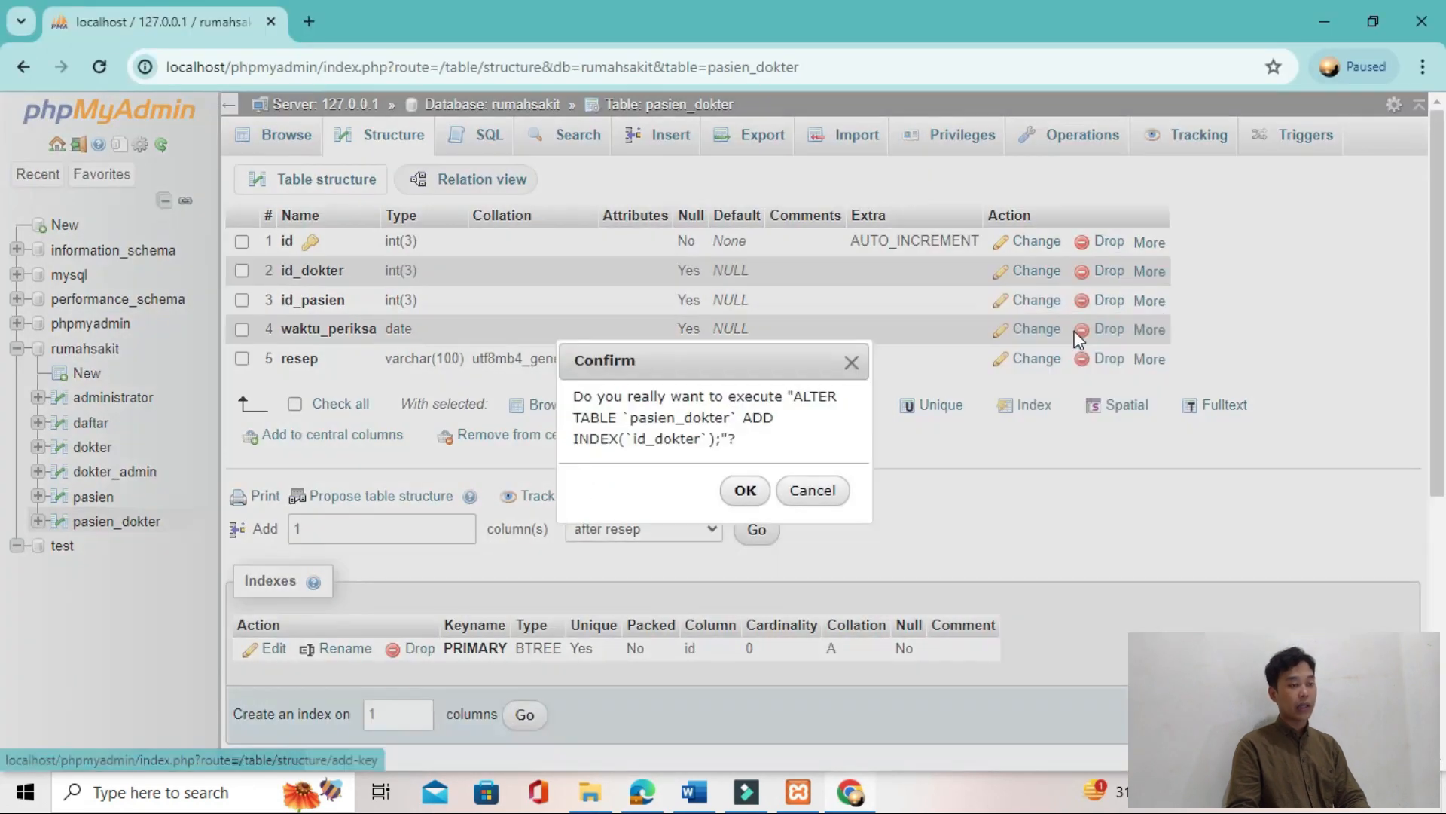
pyautogui.click(746, 492)
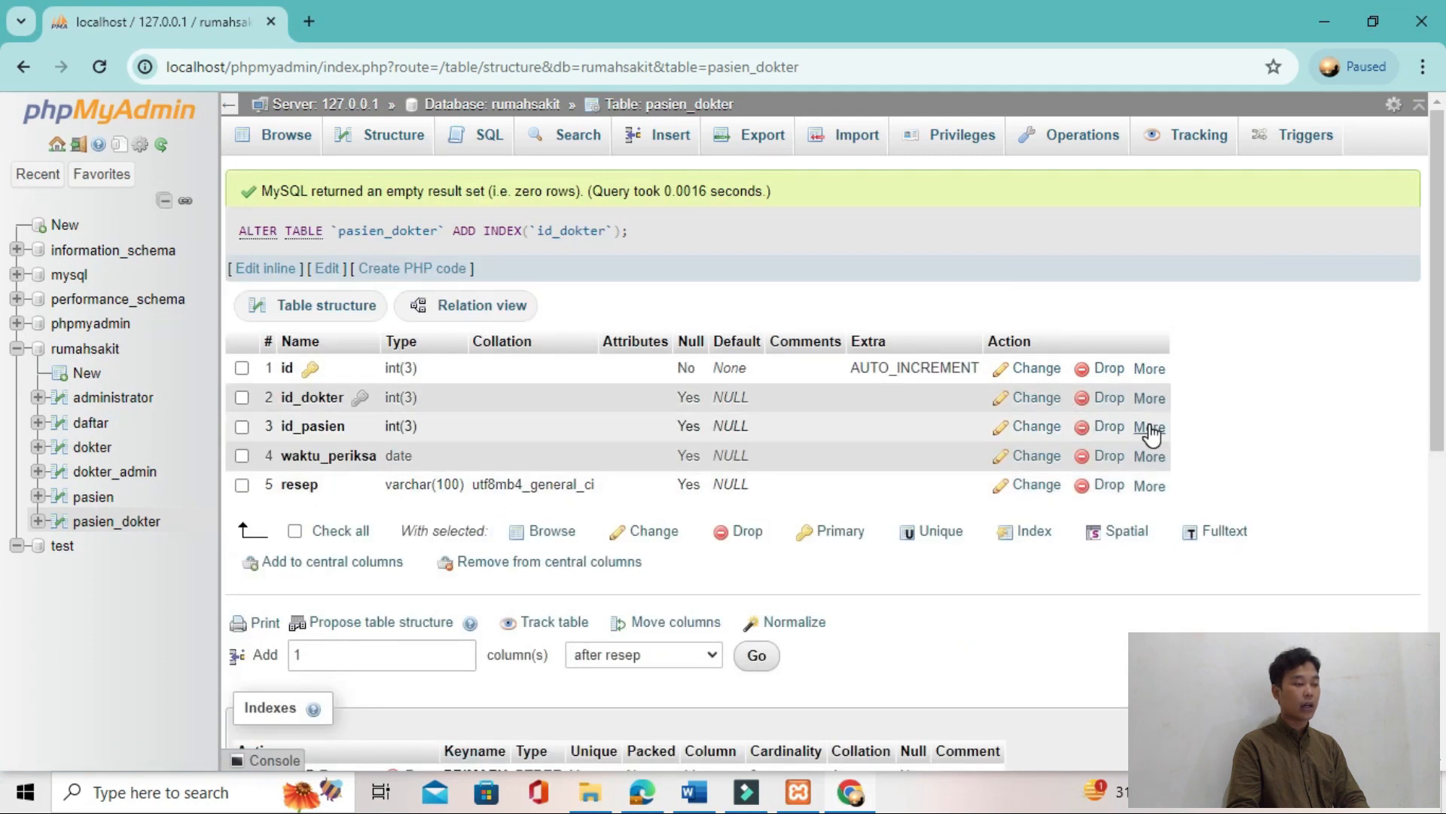
# Step: Add an index on the id_pasien column of pasien_dokter and look through the tutorial's instructions that follow
pyautogui.click(1149, 427)
pyautogui.click(1066, 492)
pyautogui.click(747, 490)
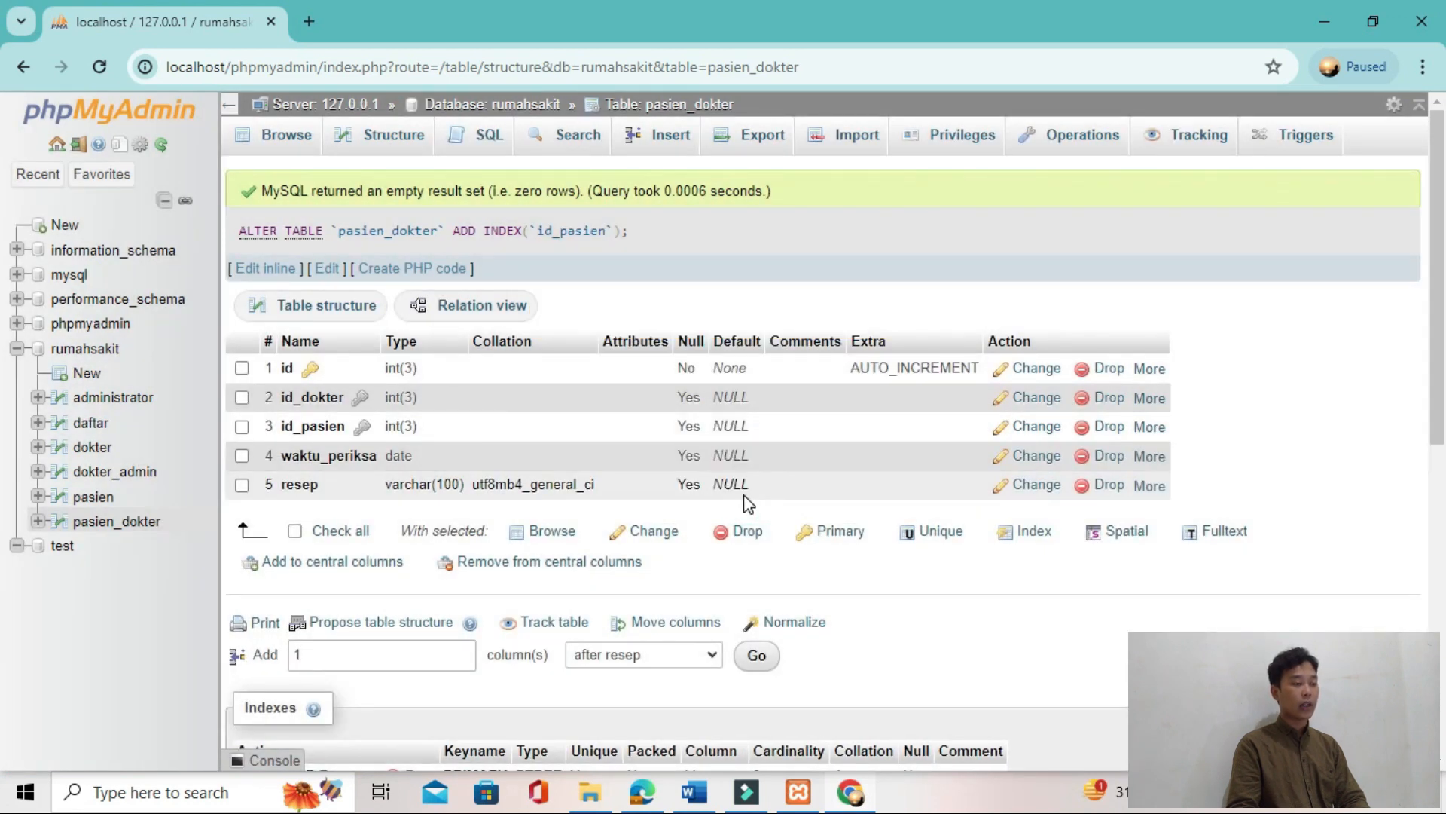
pyautogui.hotkey('alt', 'Tab')
pyautogui.scroll(-1, 748, 503)
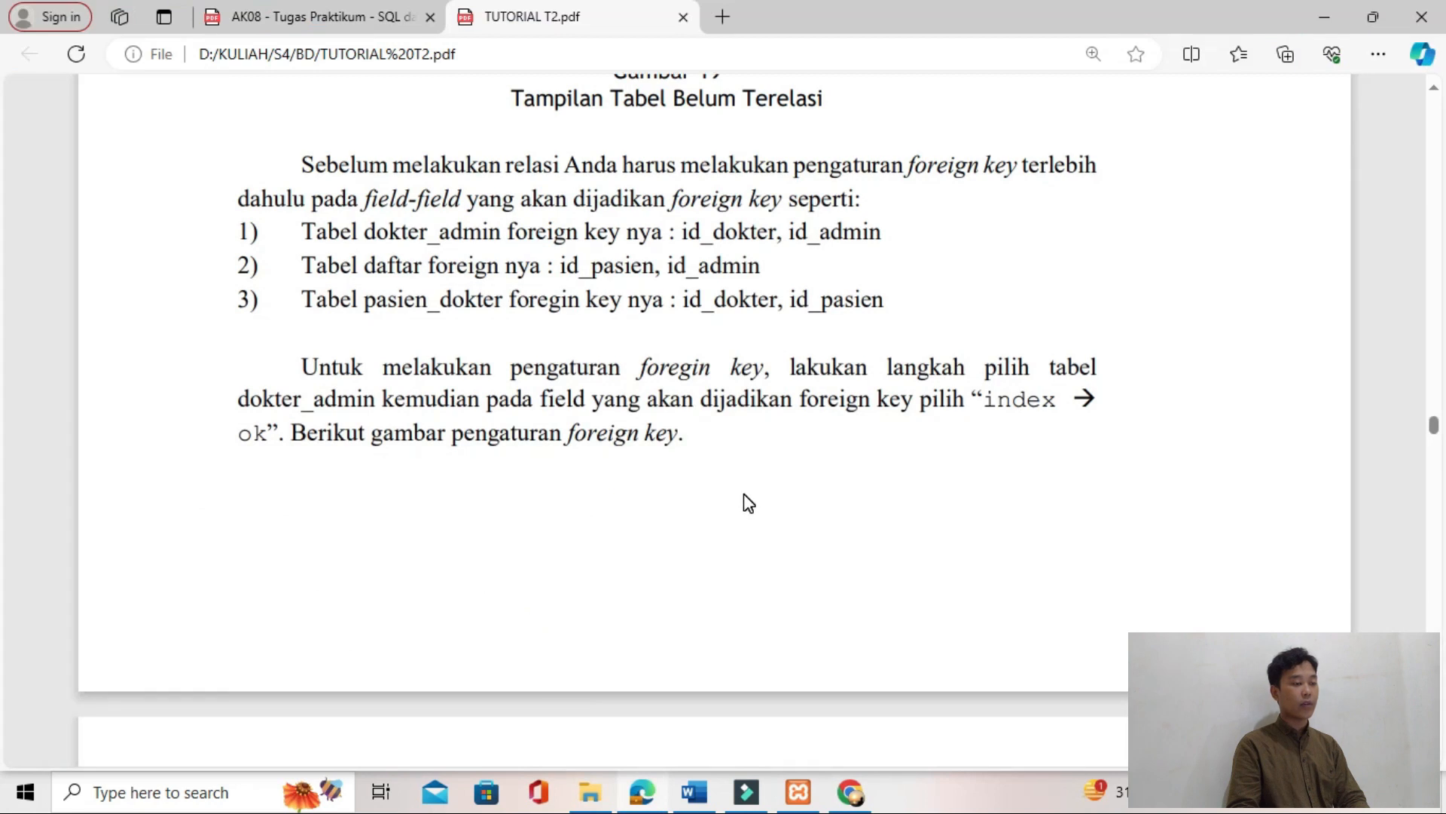
pyautogui.scroll(-8, 748, 504)
pyautogui.hotkey('alt', 'Tab')
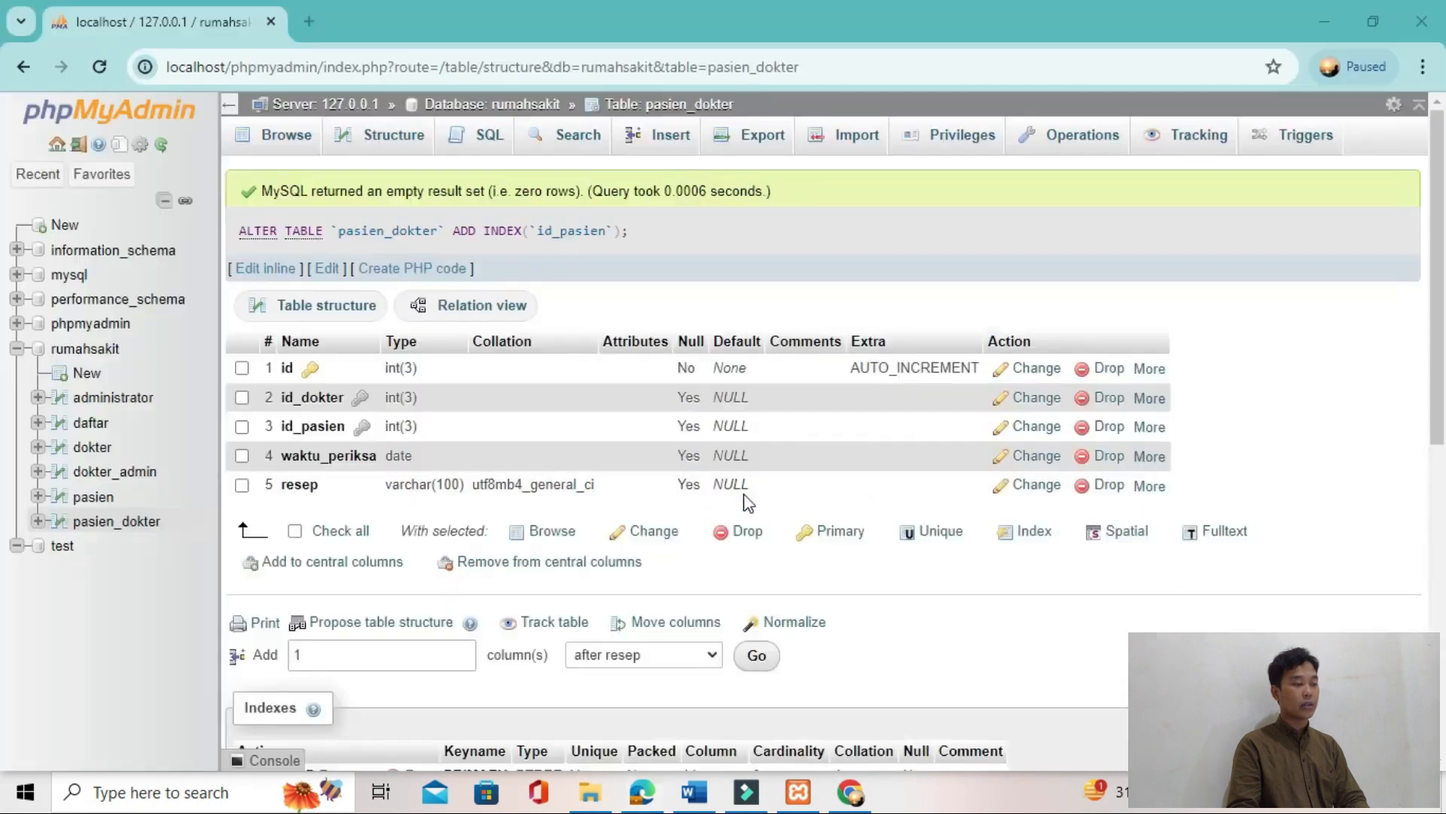
# Step: Review the structure and indexes of the pasien_dokter, pasien, dokter_admin, dokter, daftar and administrator tables
pyautogui.click(118, 525)
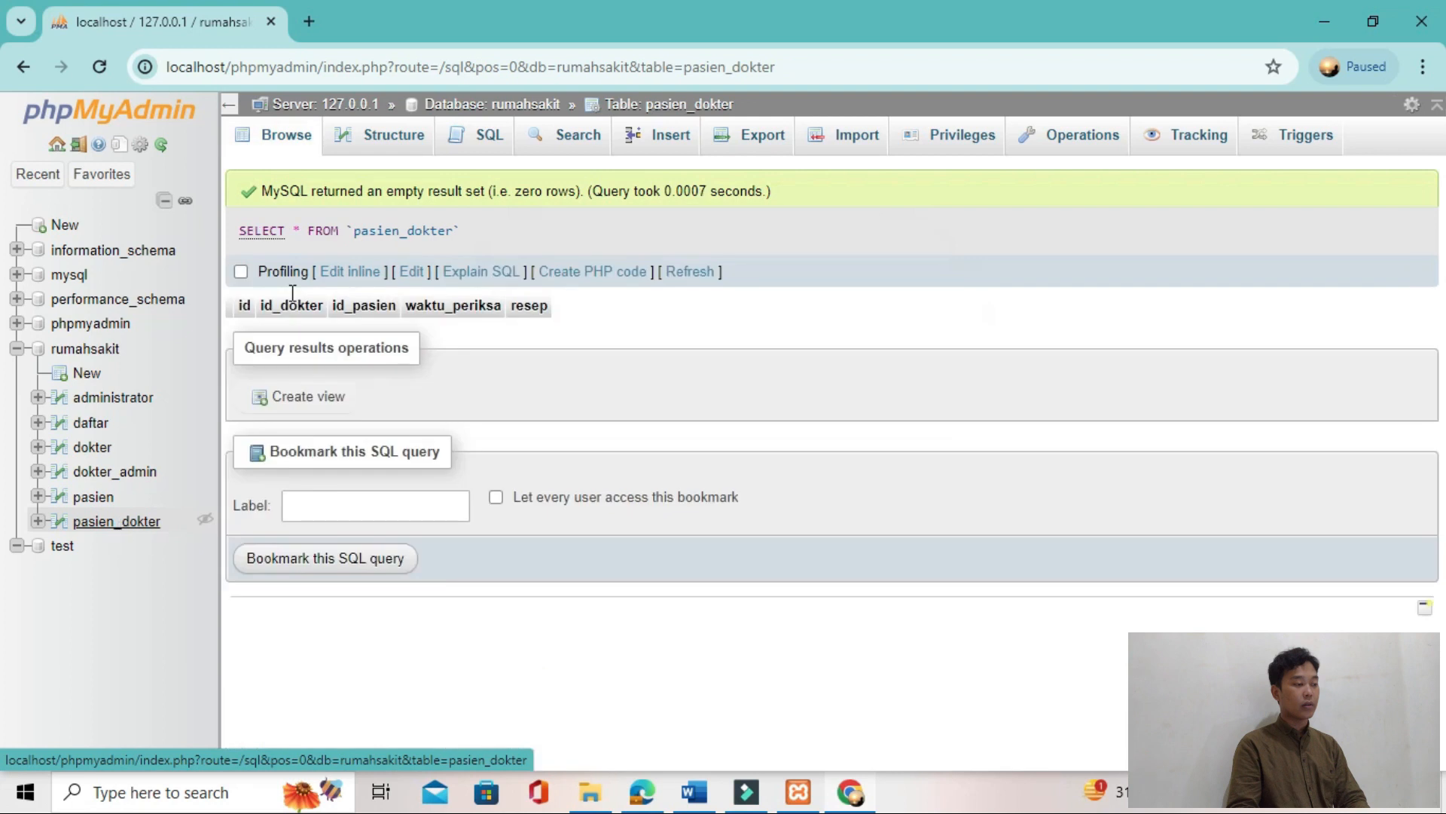
pyautogui.click(377, 141)
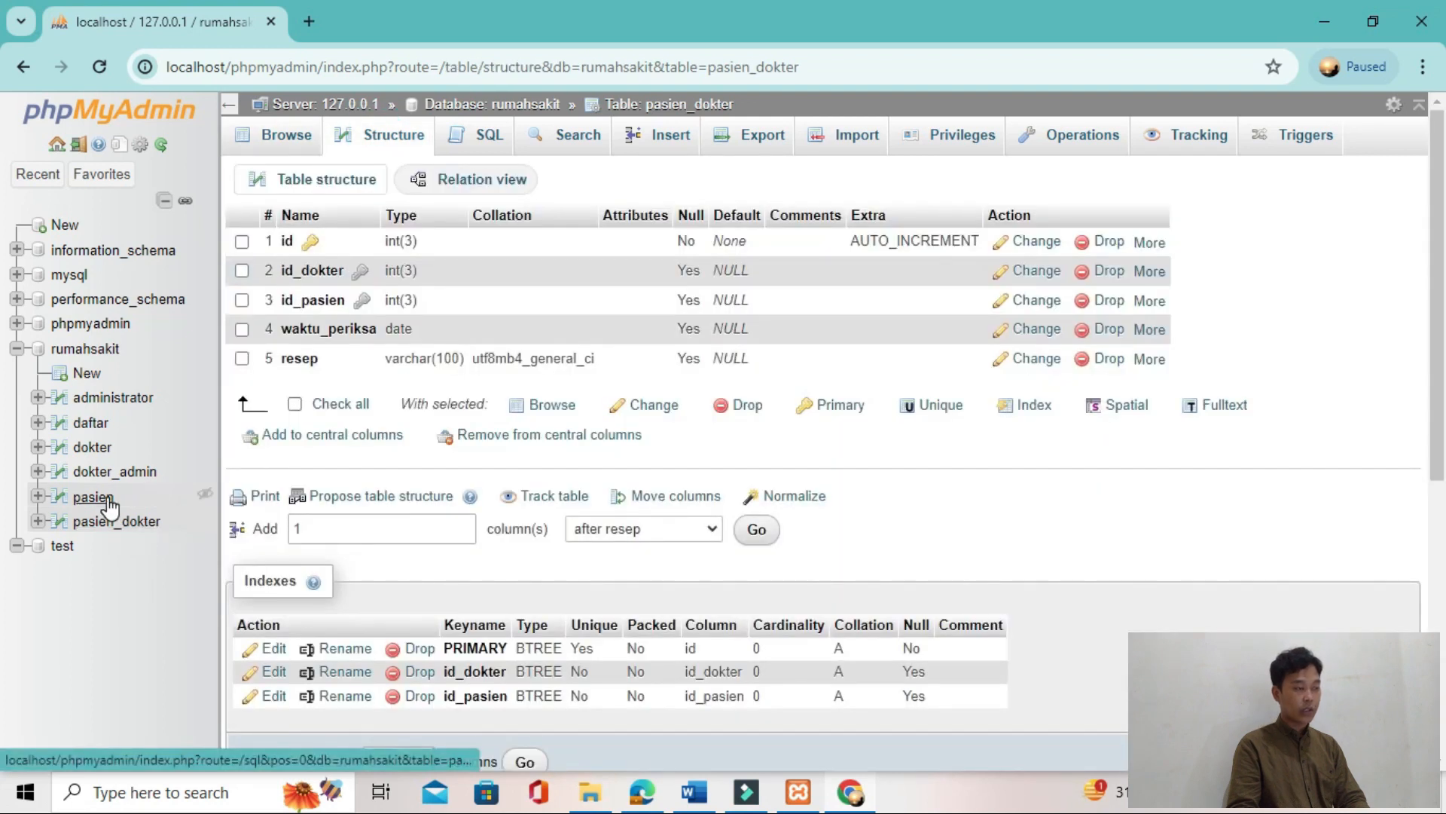
pyautogui.click(93, 499)
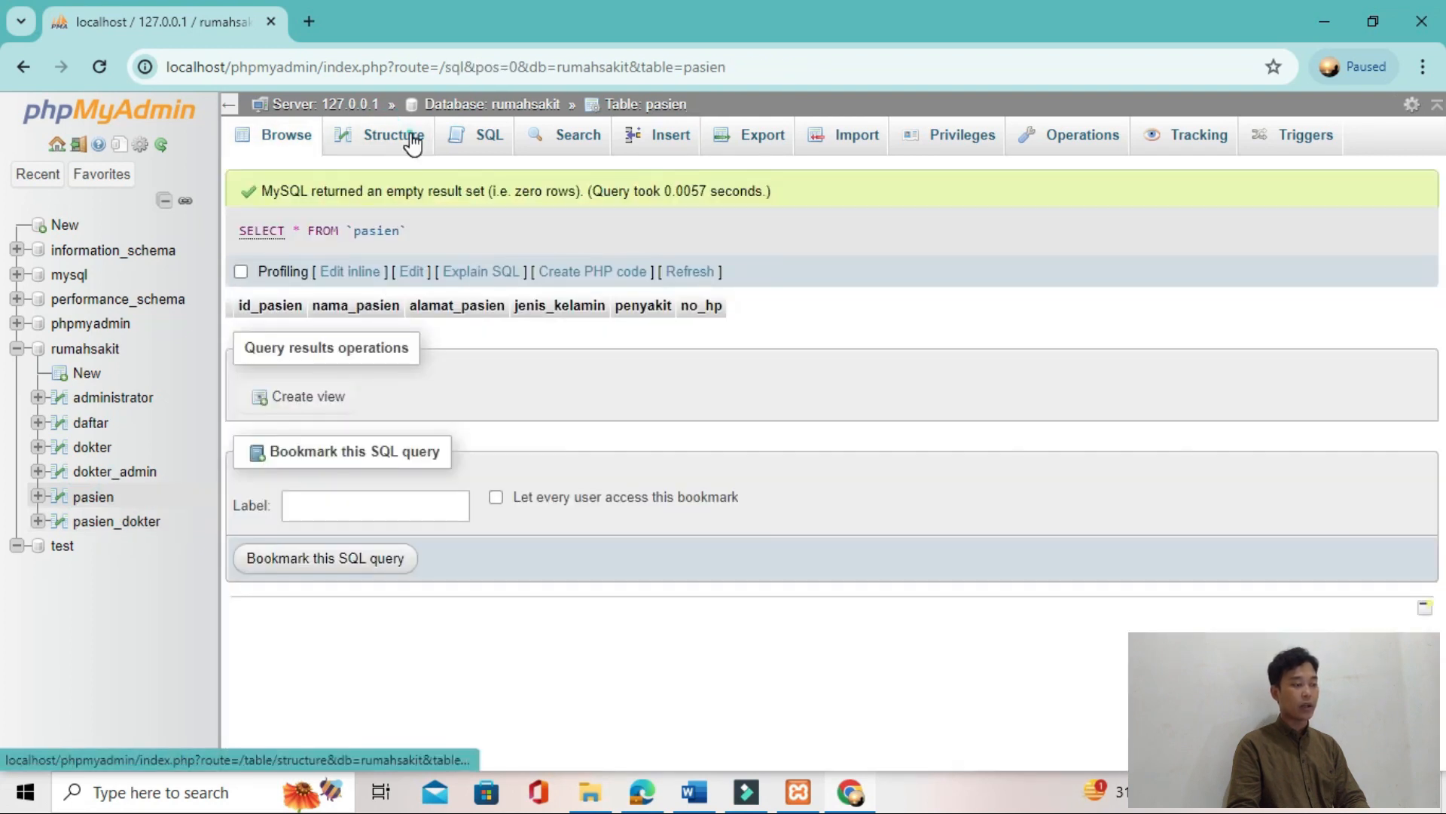
pyautogui.click(407, 139)
pyautogui.click(115, 471)
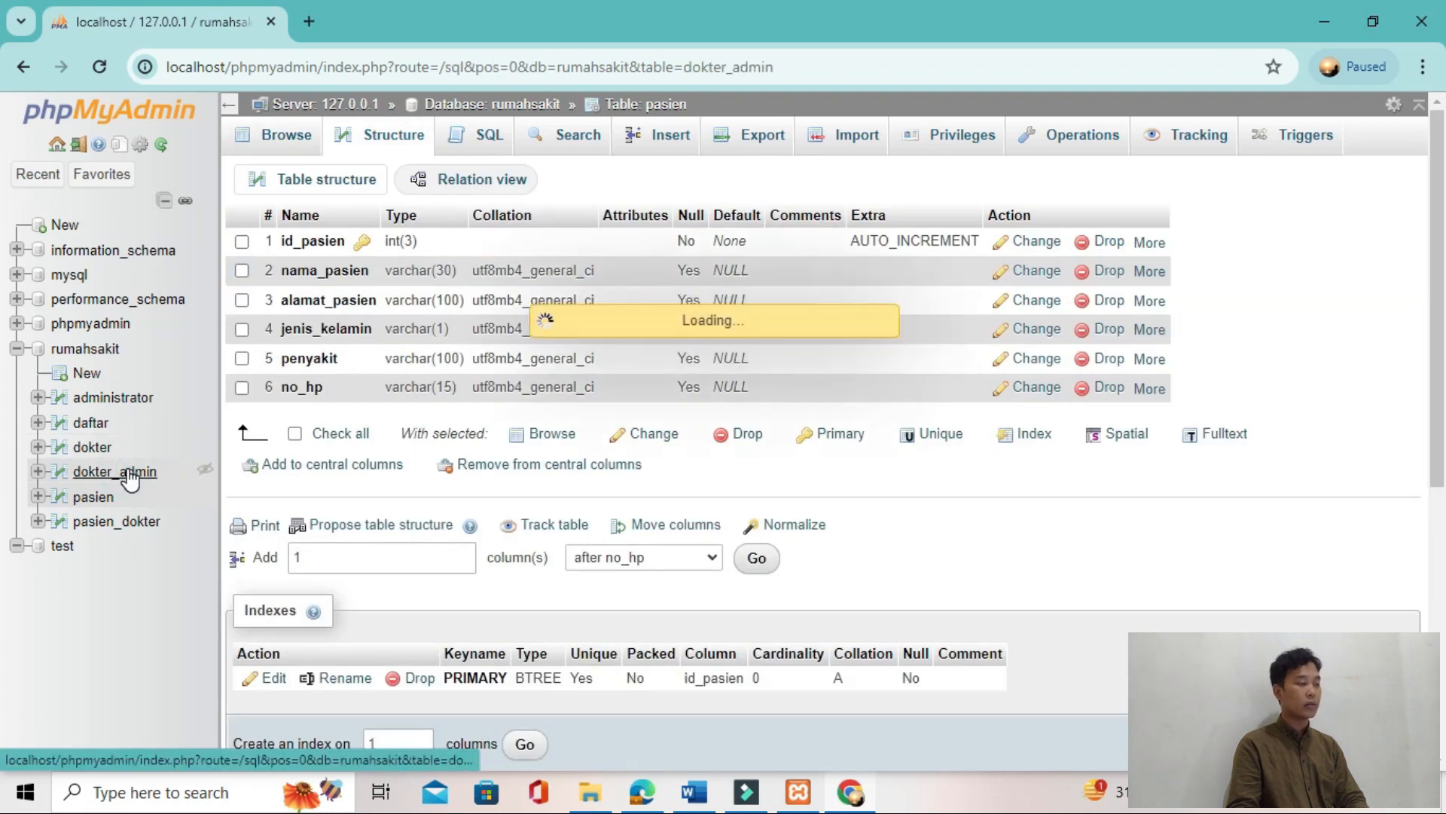
pyautogui.click(386, 141)
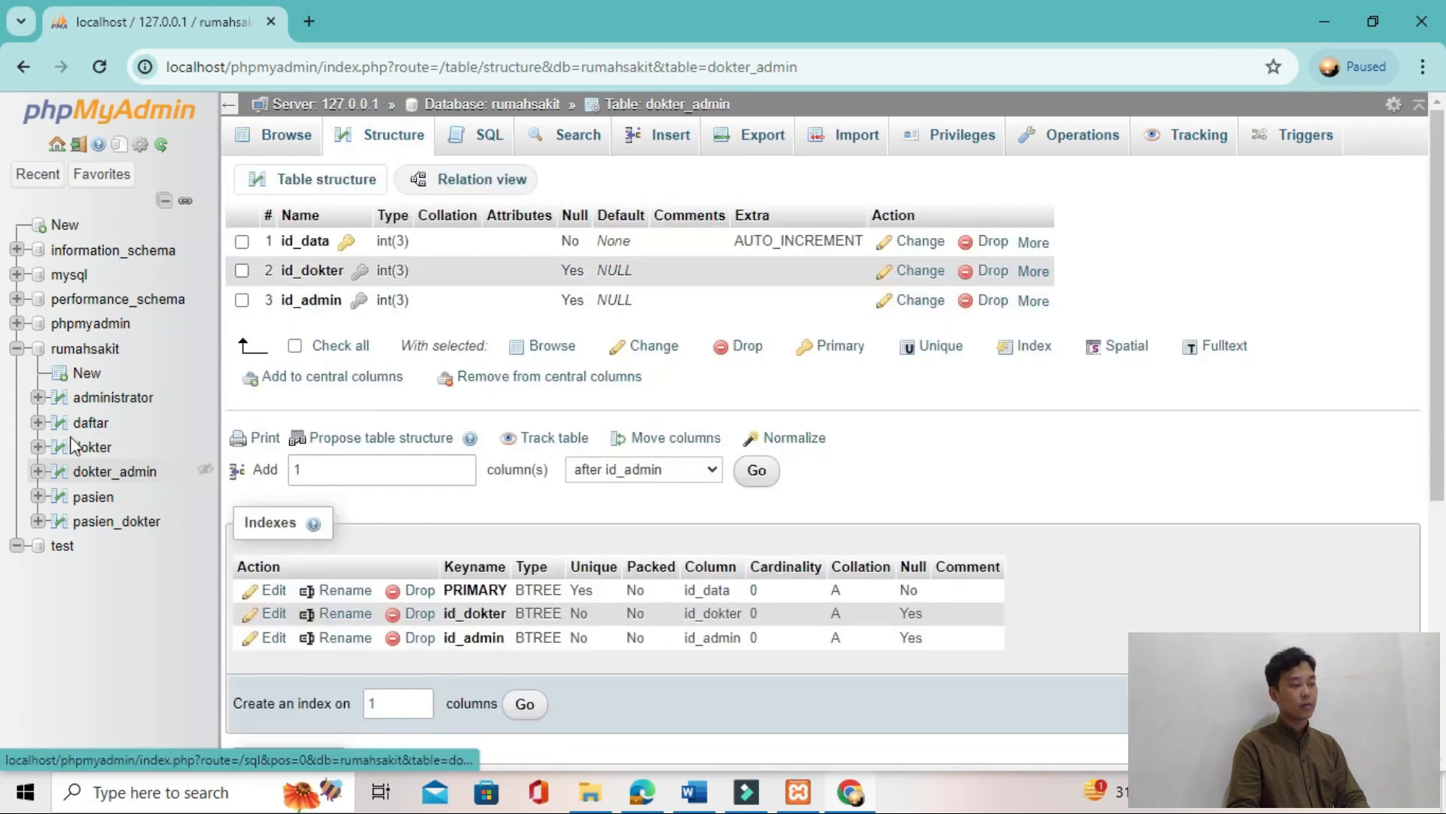
pyautogui.click(92, 447)
pyautogui.click(388, 150)
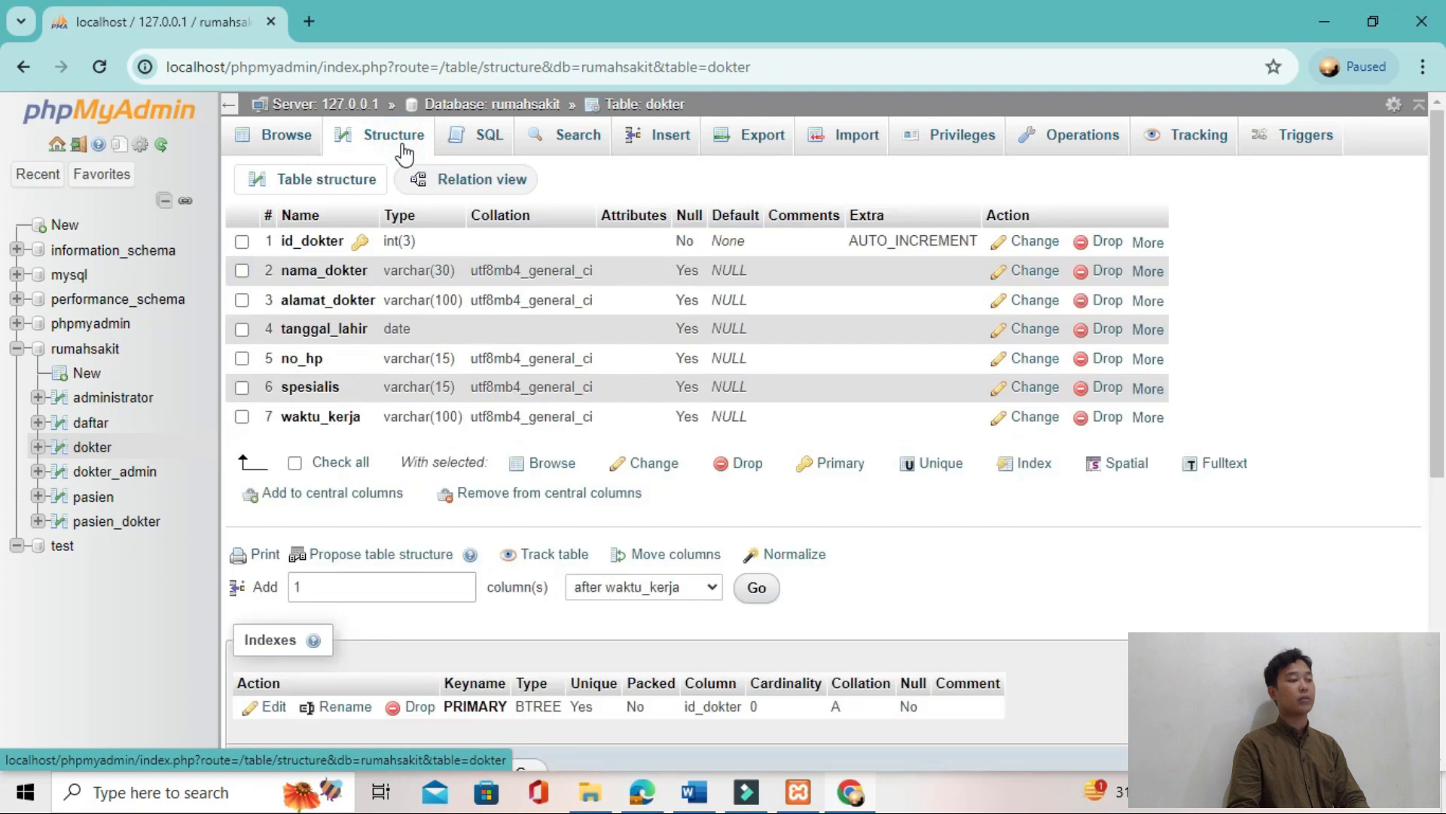
pyautogui.click(90, 423)
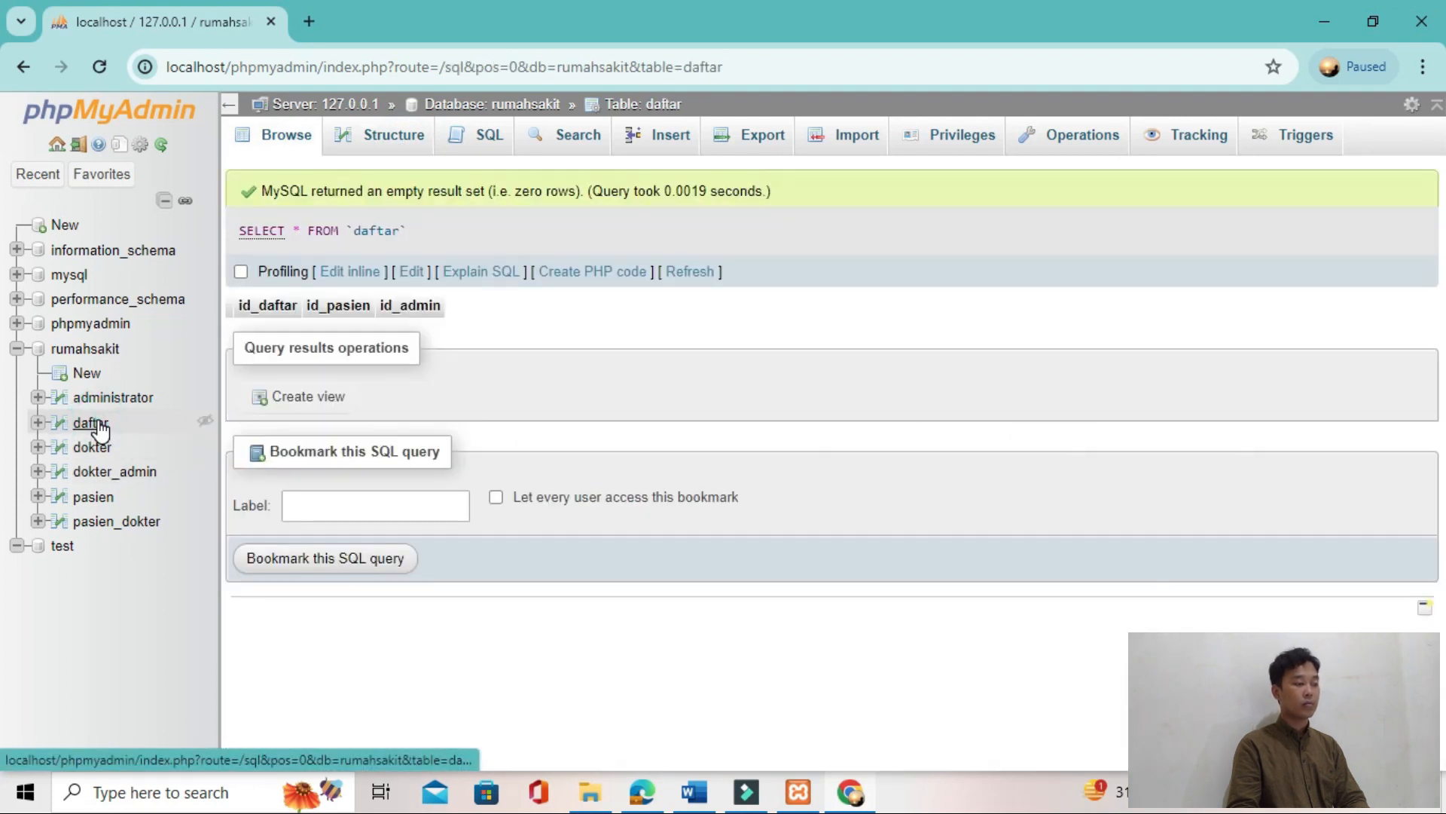
pyautogui.click(360, 145)
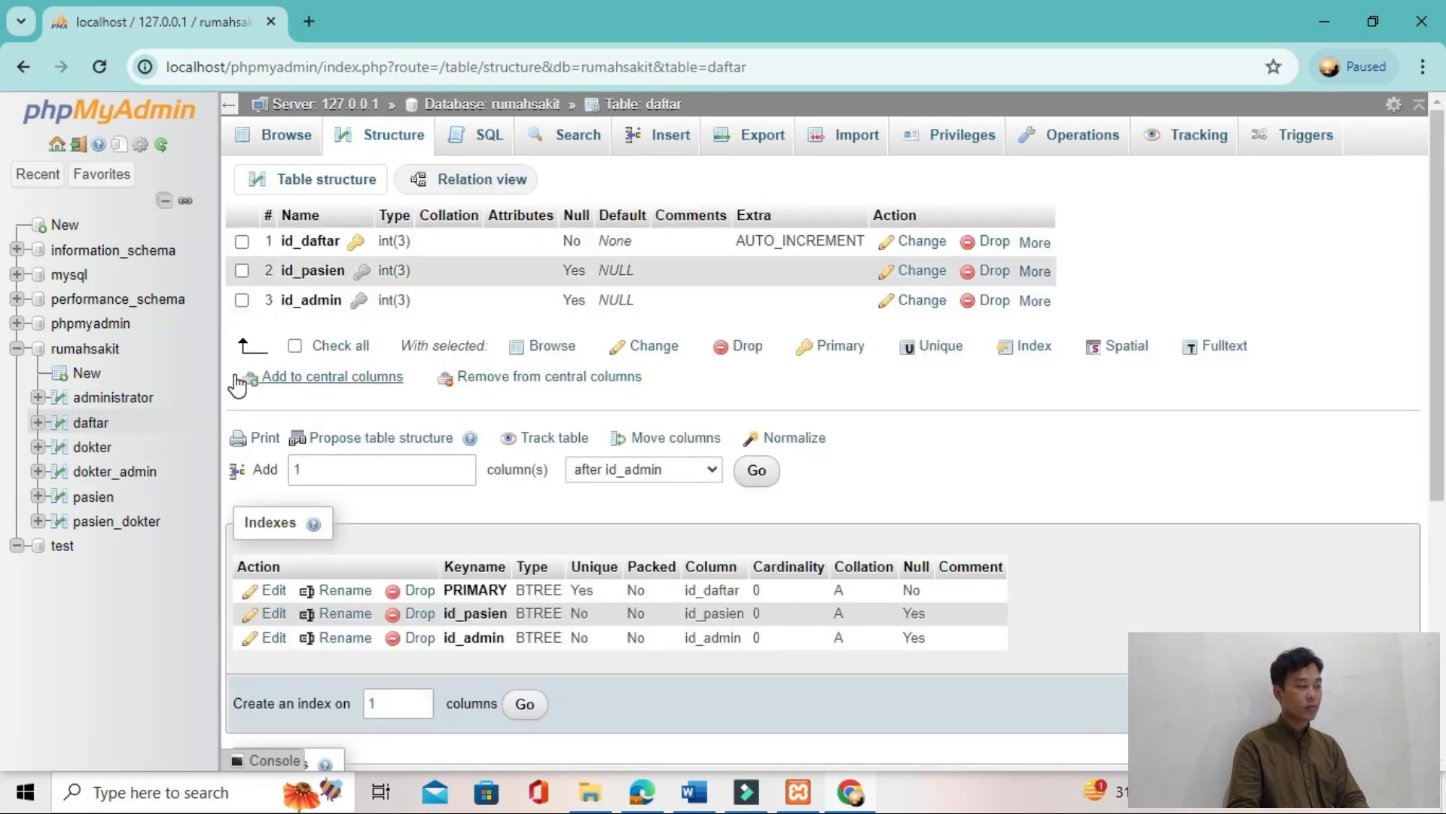
pyautogui.click(115, 397)
pyautogui.click(386, 144)
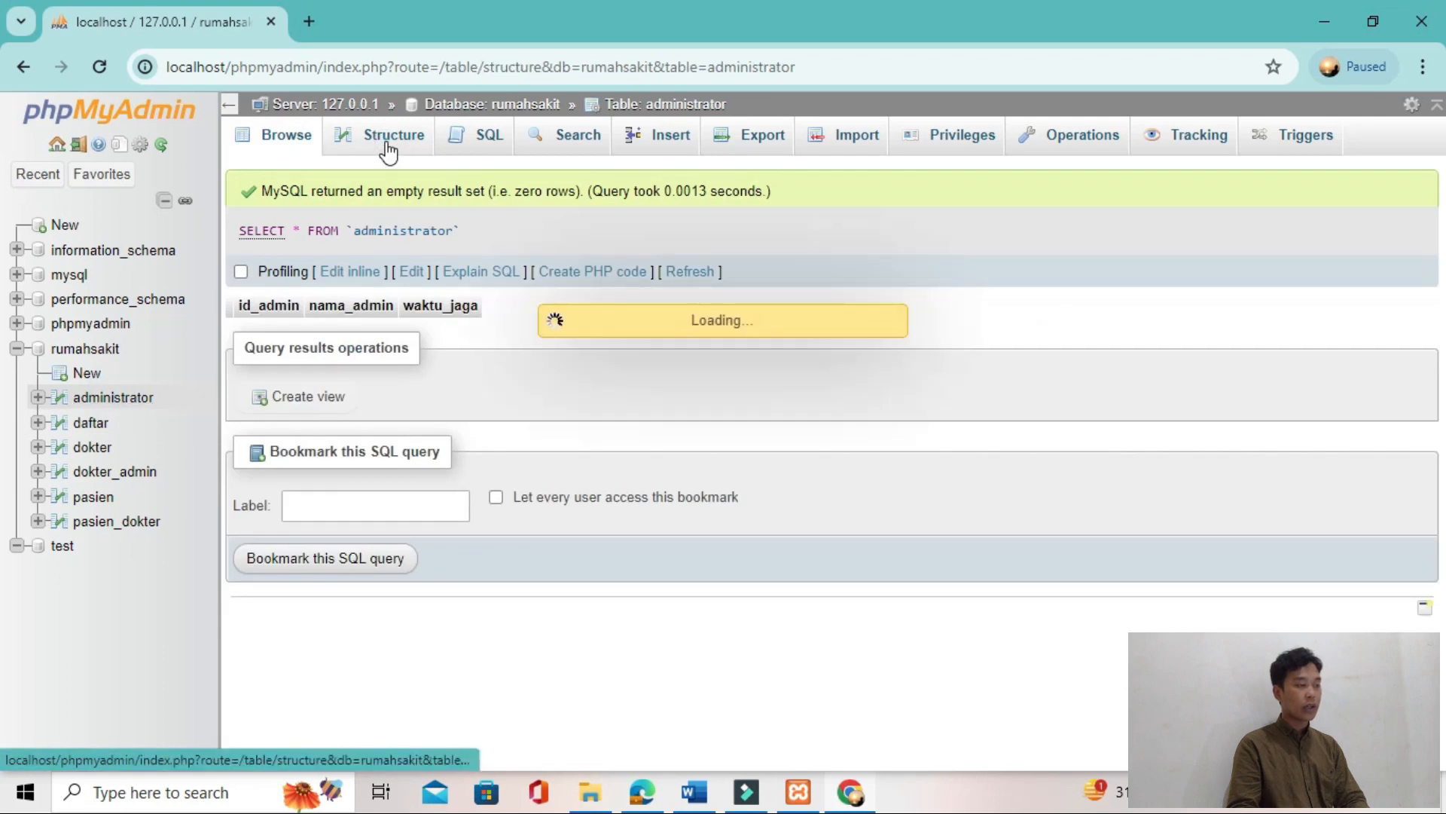
# Step: Read the tutorial's instructions on creating relationships and open the Designer for the rumahsakit database
pyautogui.hotkey('alt', 'Tab')
pyautogui.scroll(-8, 346, 578)
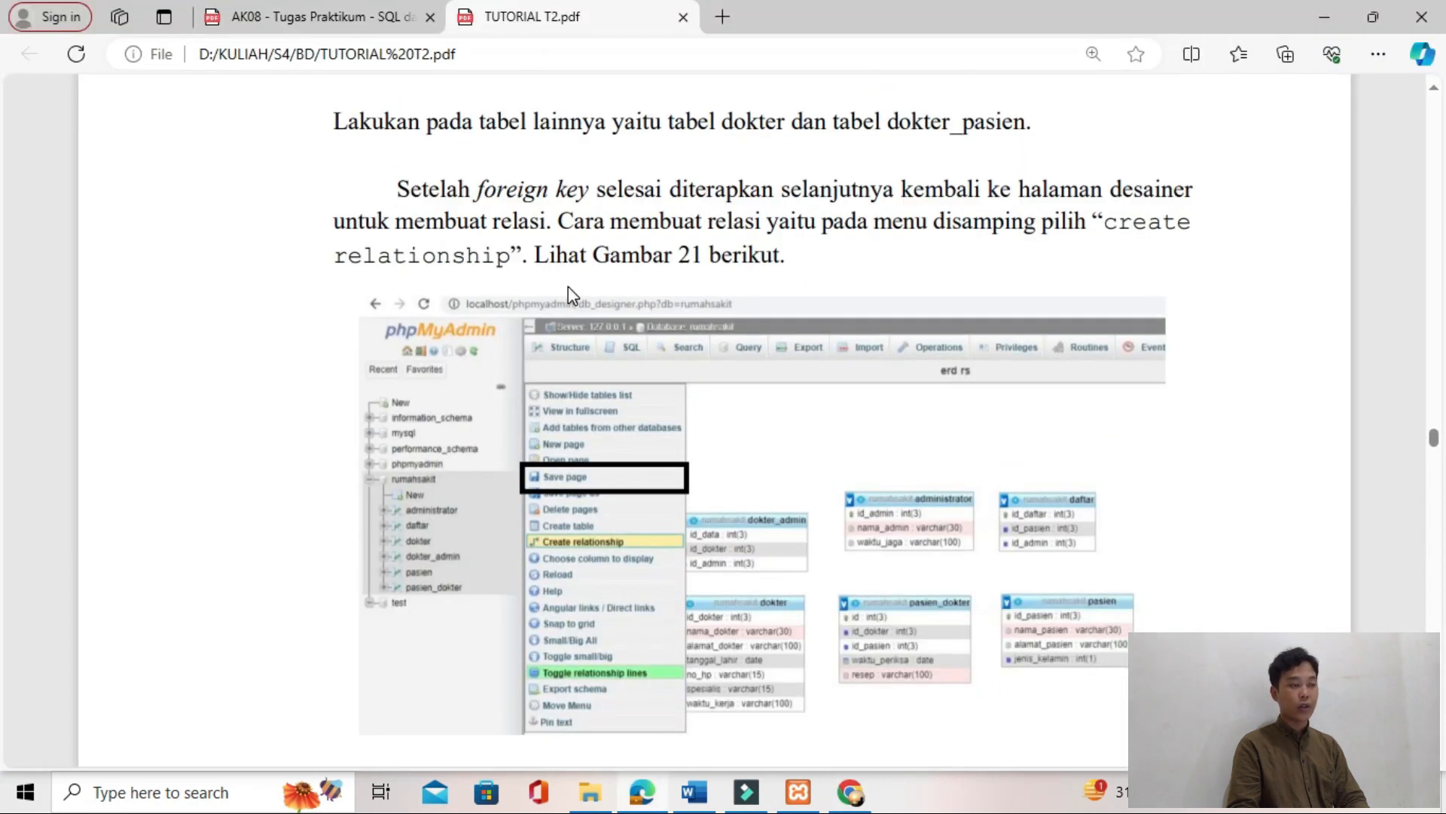
pyautogui.hotkey('alt', 'Tab')
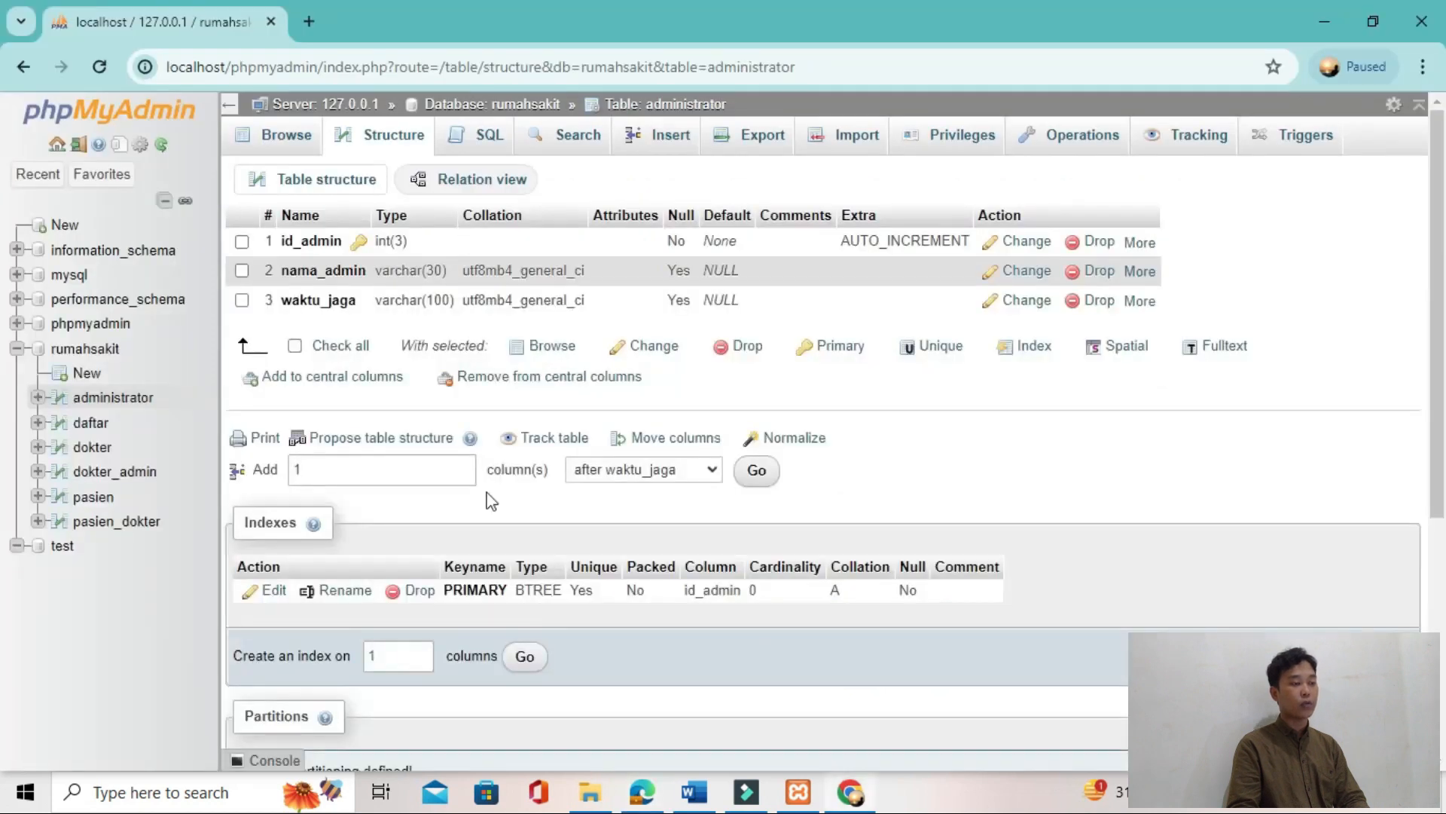
pyautogui.click(489, 104)
pyautogui.click(1388, 135)
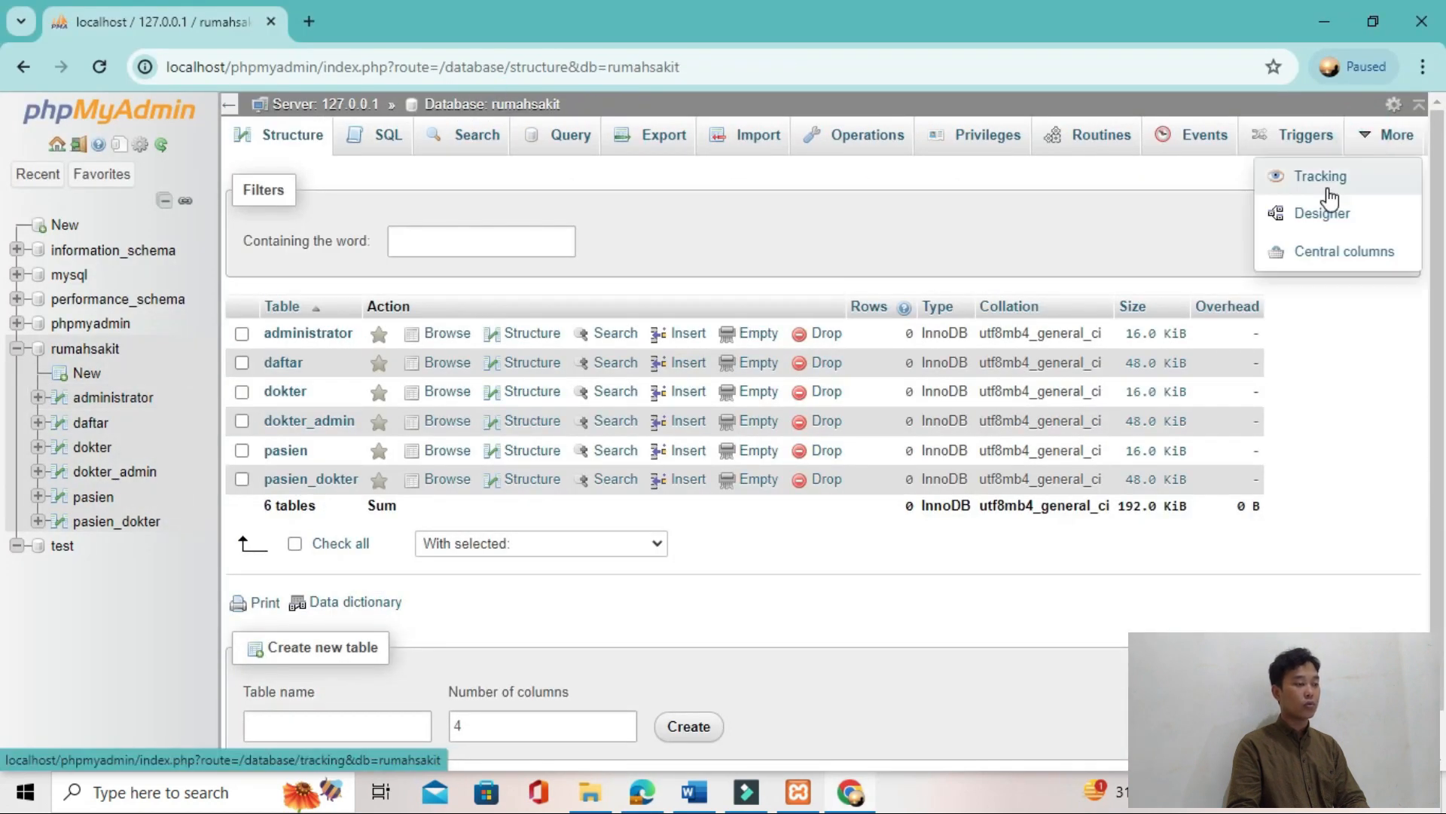
pyautogui.click(1320, 220)
# Step: Try to create a relationship within dokter_admin, with id_data as the referenced key and id_dokter as the foreign key
pyautogui.moveTo(293, 461)
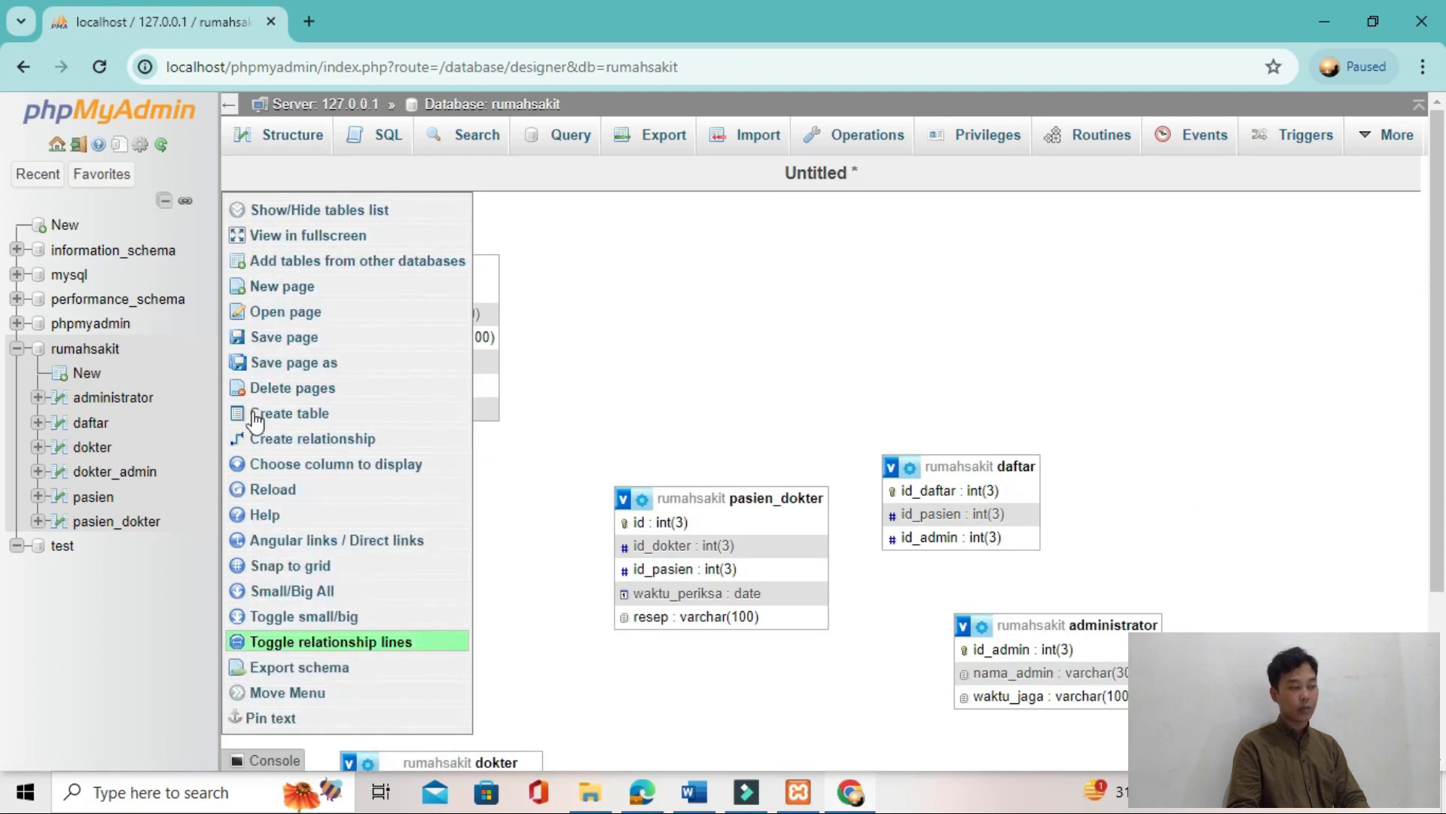
pyautogui.click(395, 438)
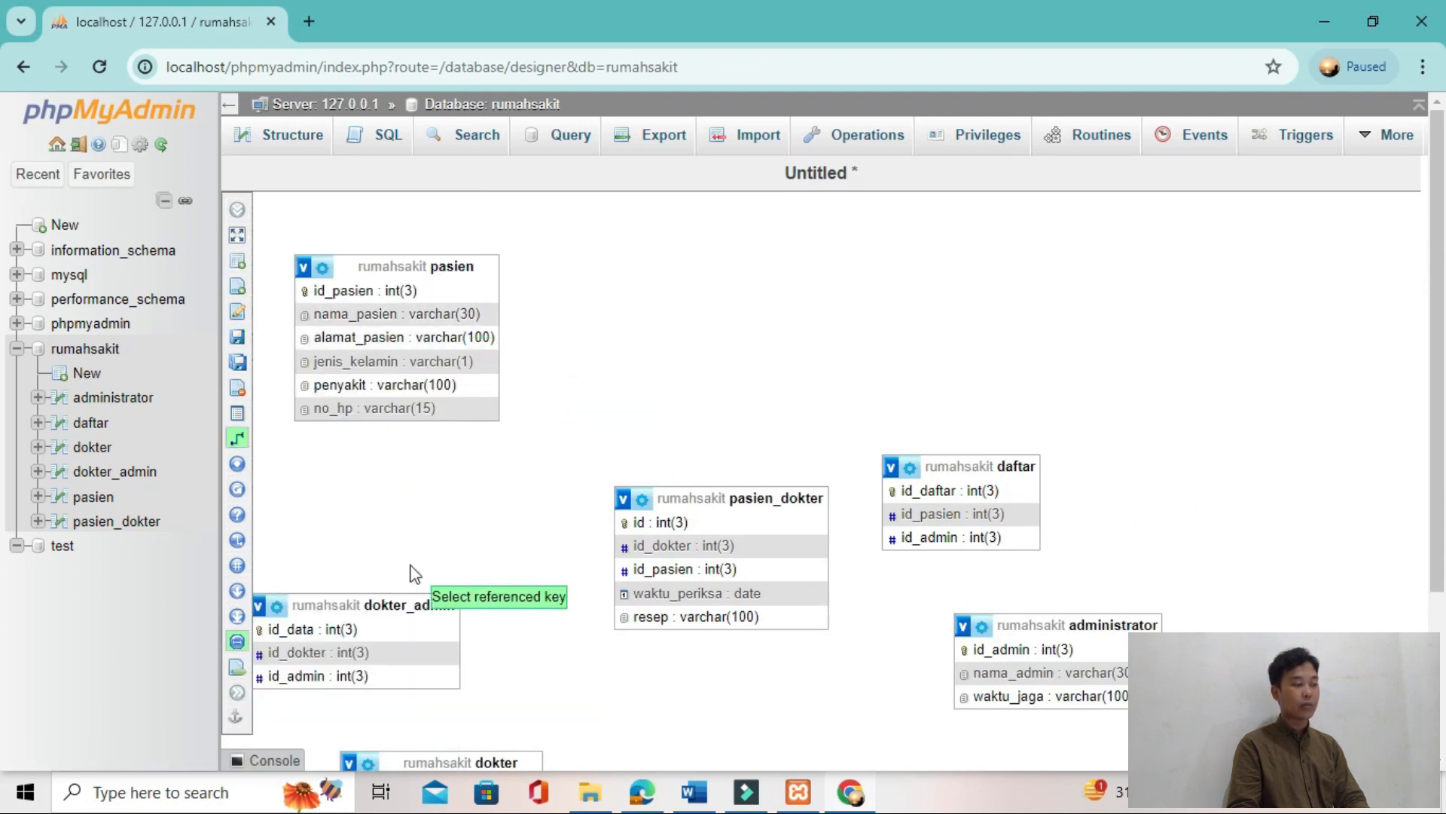
pyautogui.click(383, 624)
pyautogui.click(404, 653)
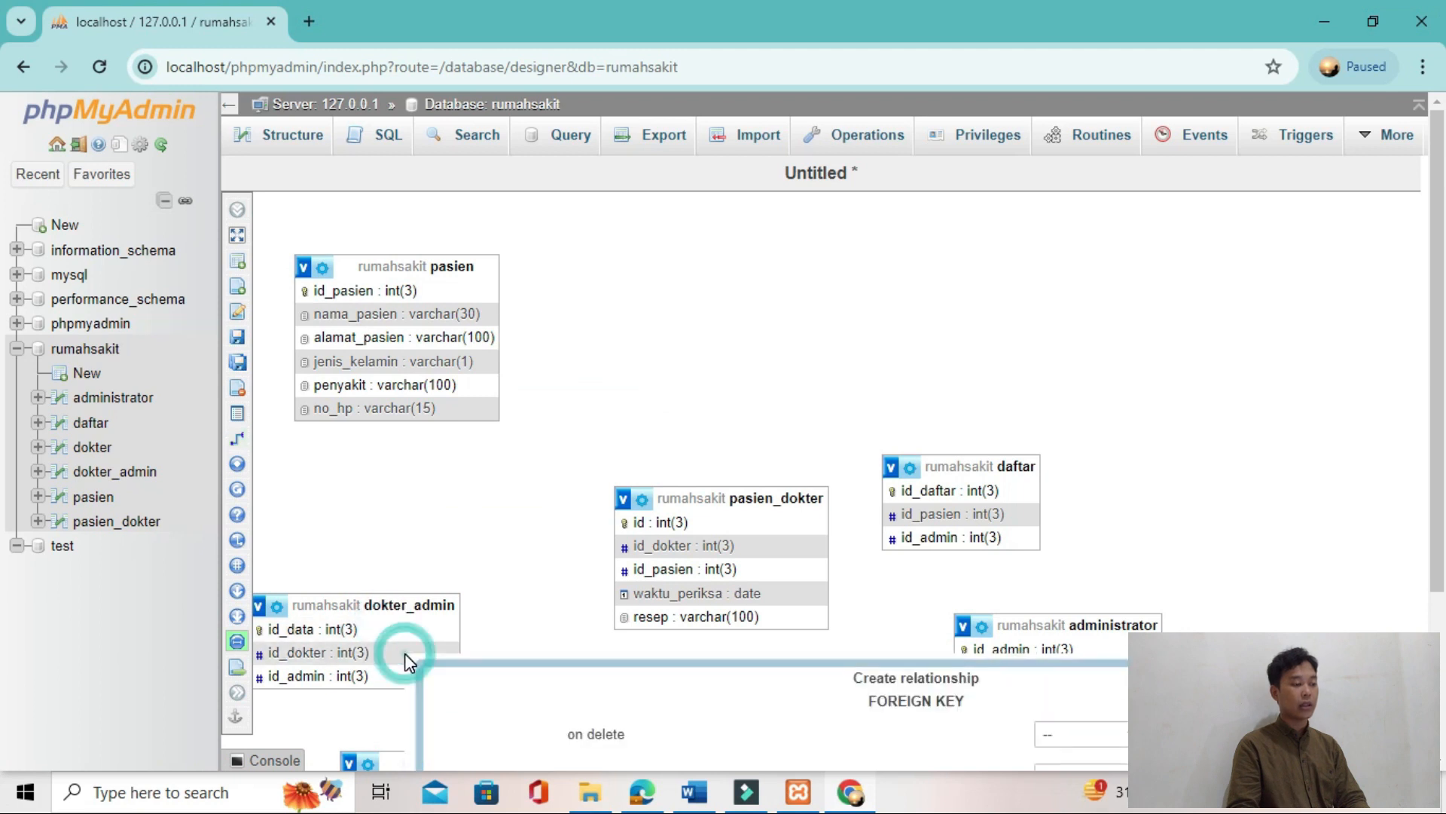
pyautogui.scroll(-2, 1008, 689)
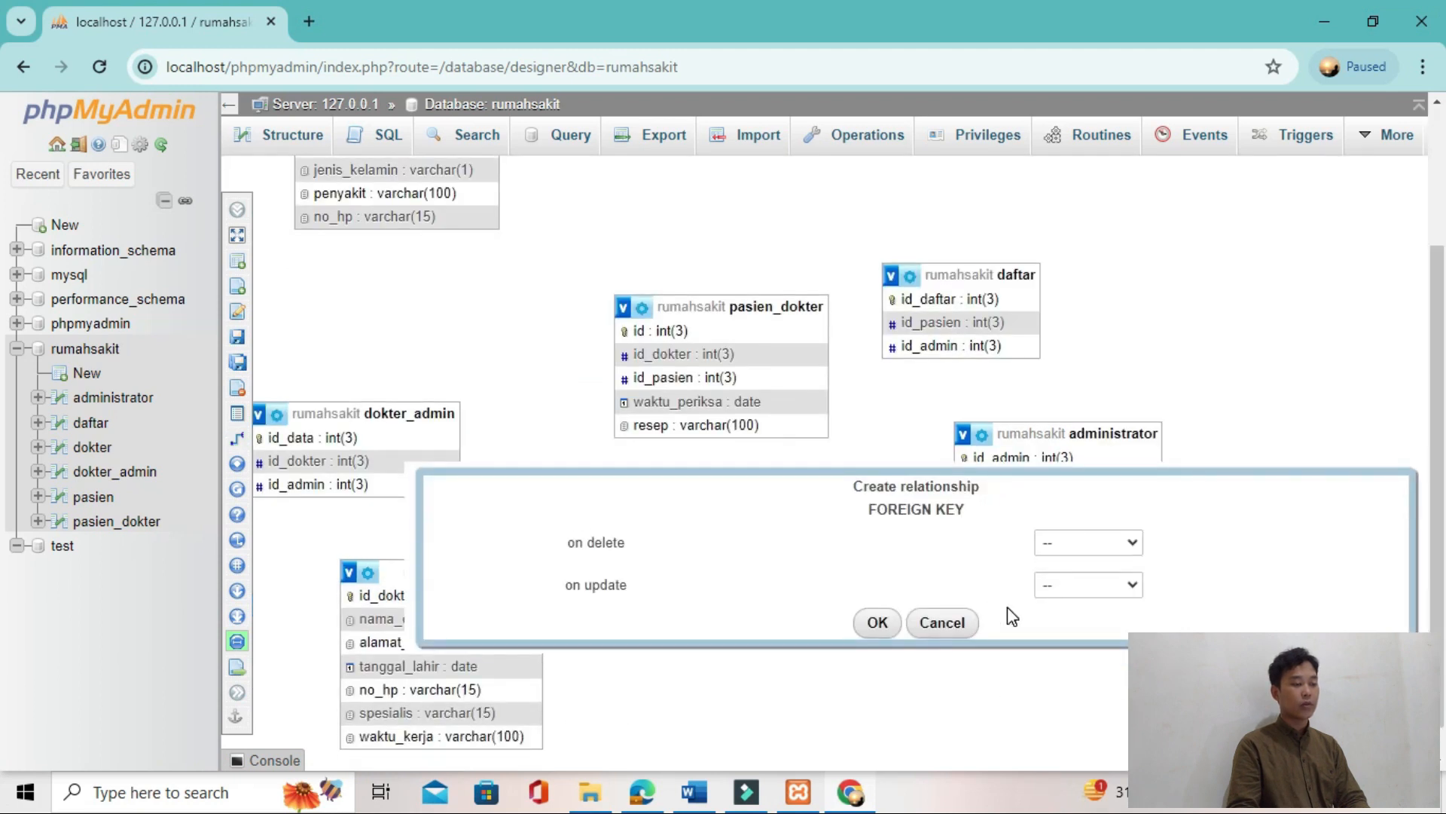
# Step: Look up the tutorial's relationship settings, choose CASCADE for on delete and on update, and create the dokter_admin relationship
pyautogui.hotkey('alt', 'Tab')
pyautogui.scroll(-20, 1011, 616)
pyautogui.scroll(15, 1012, 617)
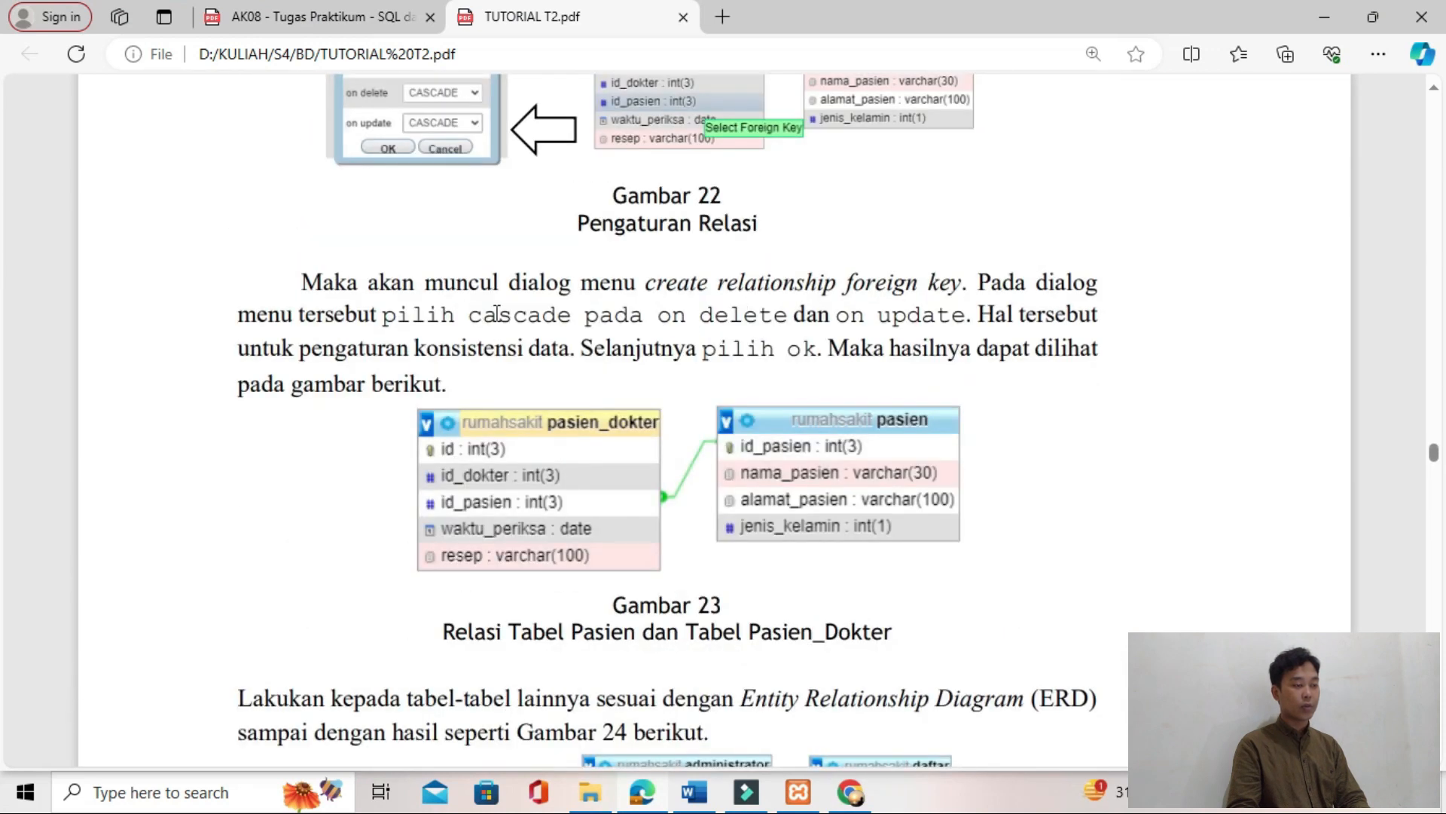
pyautogui.hotkey('alt', 'Tab')
pyautogui.click(1115, 542)
pyautogui.click(1108, 582)
pyautogui.click(1118, 584)
pyautogui.click(877, 624)
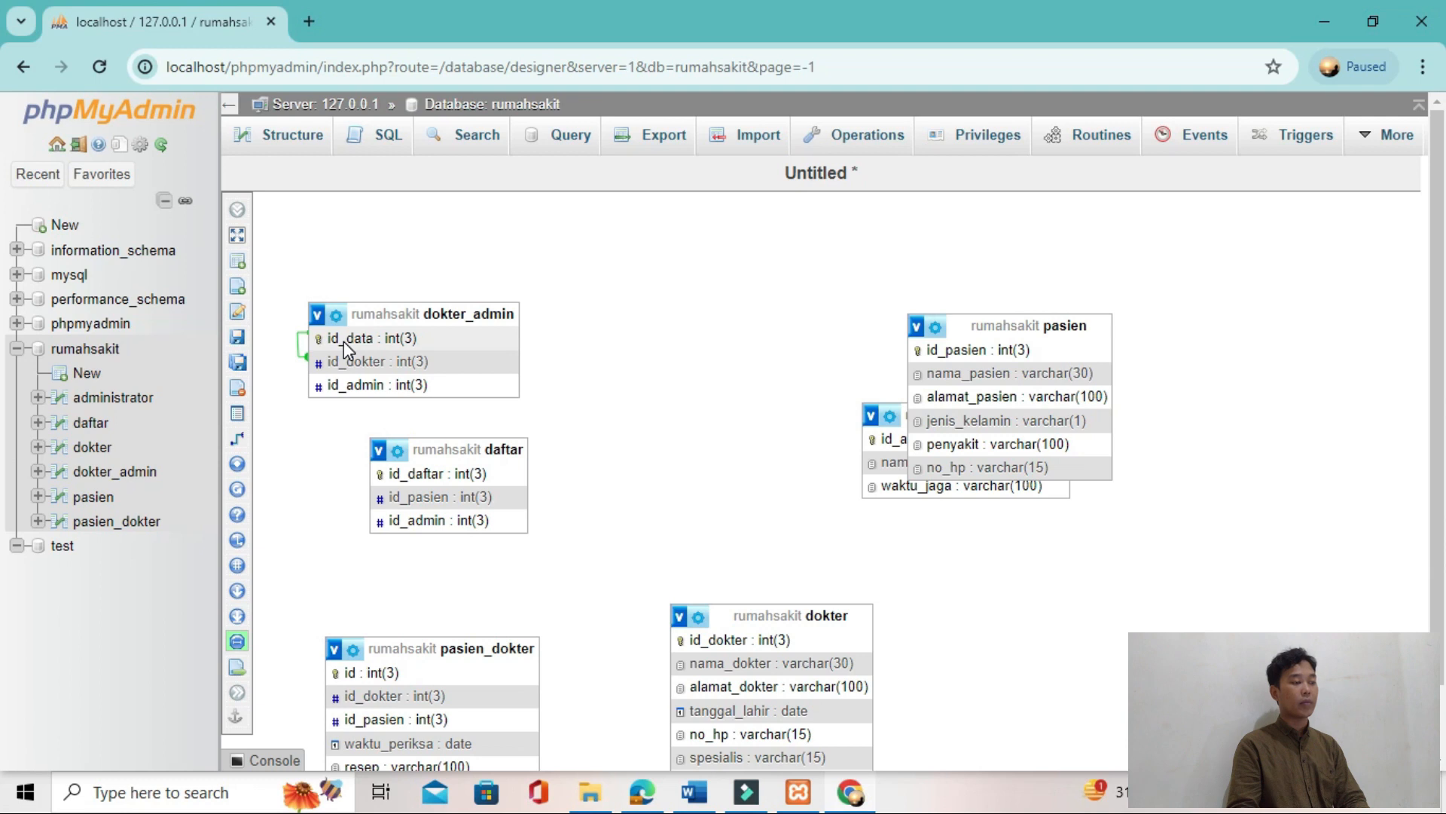
# Step: Delete the relationship between id_data and id_dokter inside the dokter_admin table
pyautogui.moveTo(240, 311)
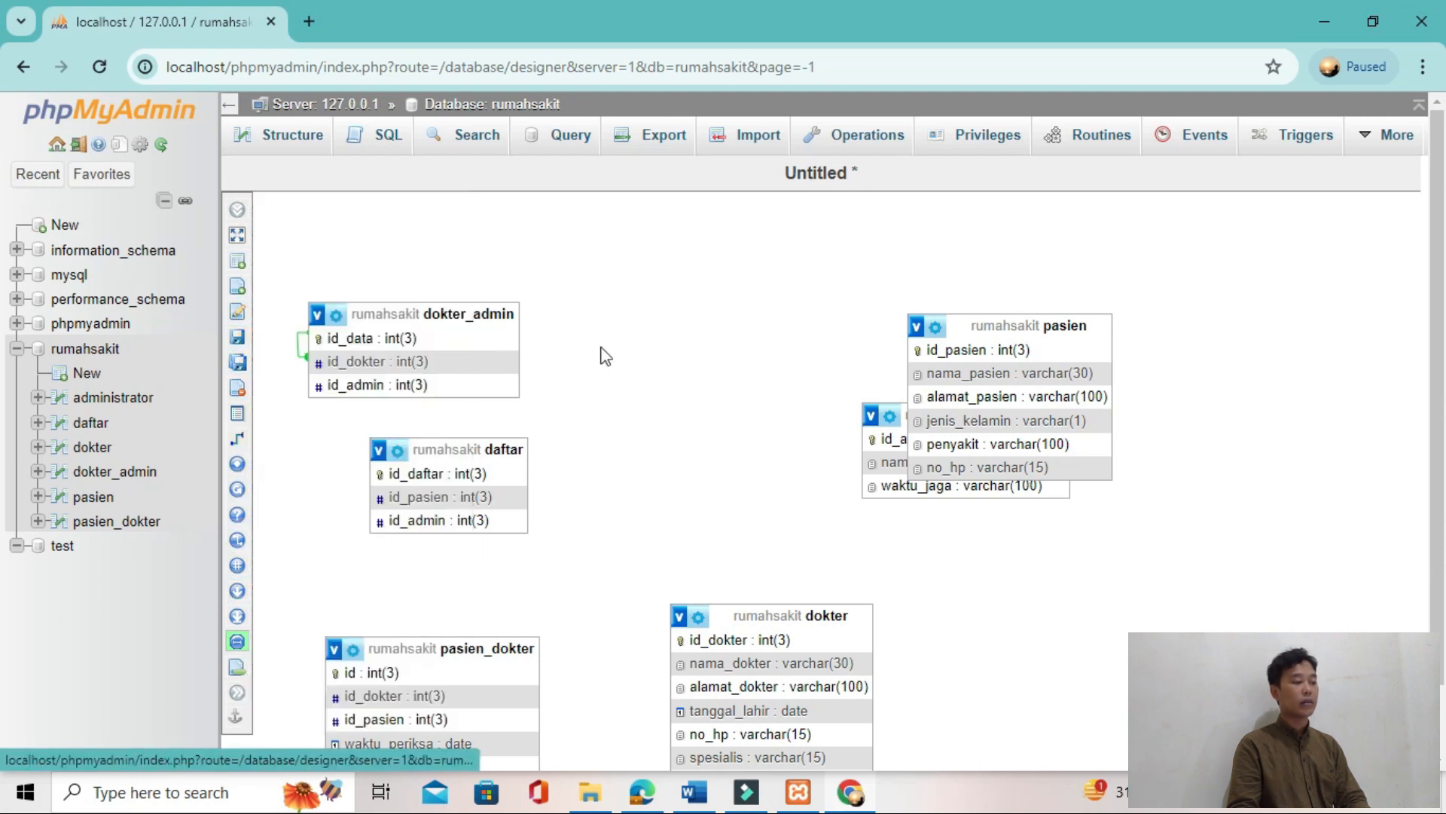
pyautogui.moveTo(384, 315); pyautogui.dragTo(517, 280)
pyautogui.rightClick(437, 318)
pyautogui.click(358, 342)
pyautogui.click(438, 320)
pyautogui.click(890, 361)
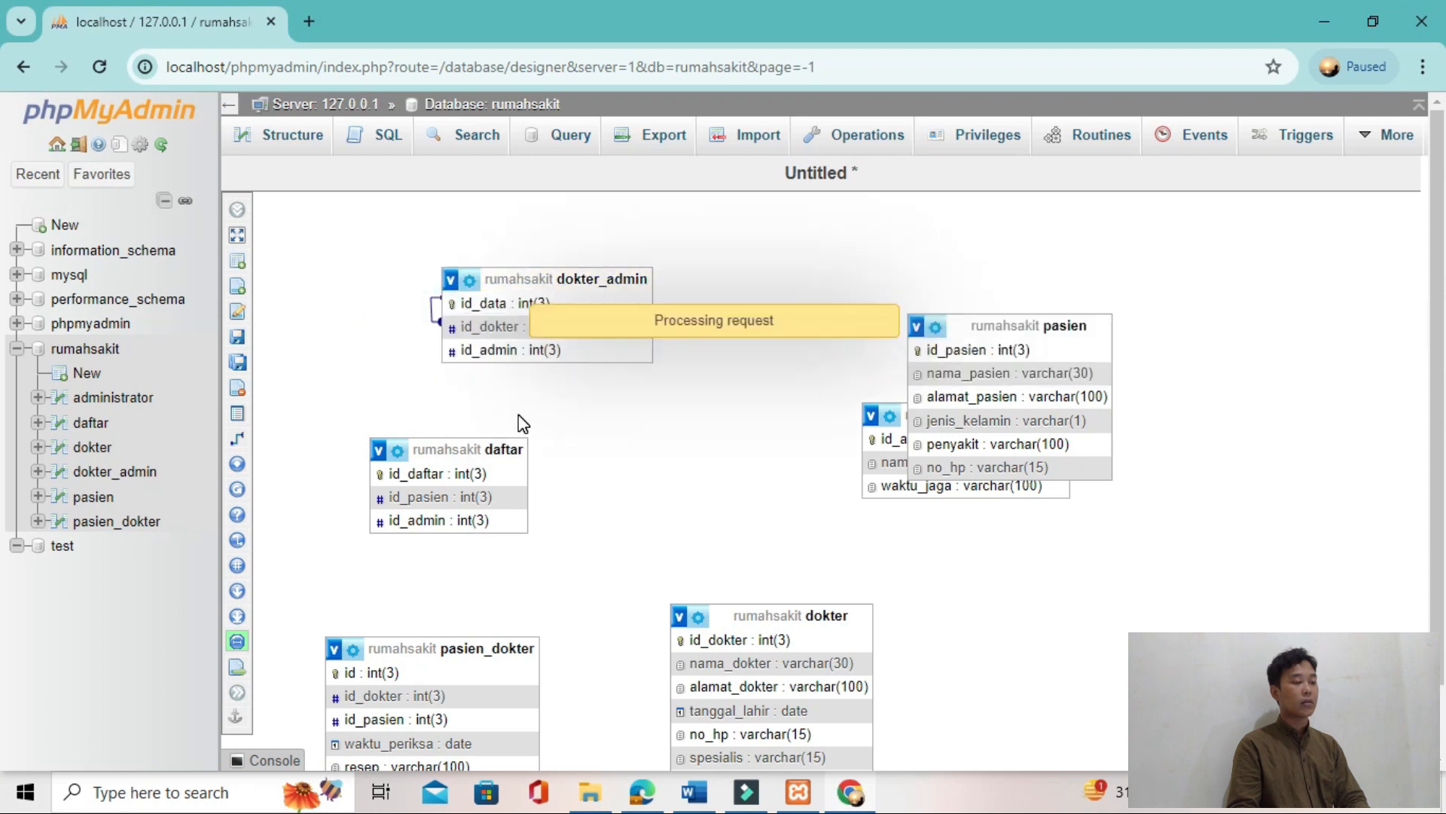
# Step: Relate daftar's id_pasien as the referenced key to pasien_dokter's id_pasien as the foreign key, with CASCADE on delete
pyautogui.moveTo(436, 309); pyautogui.dragTo(463, 484)
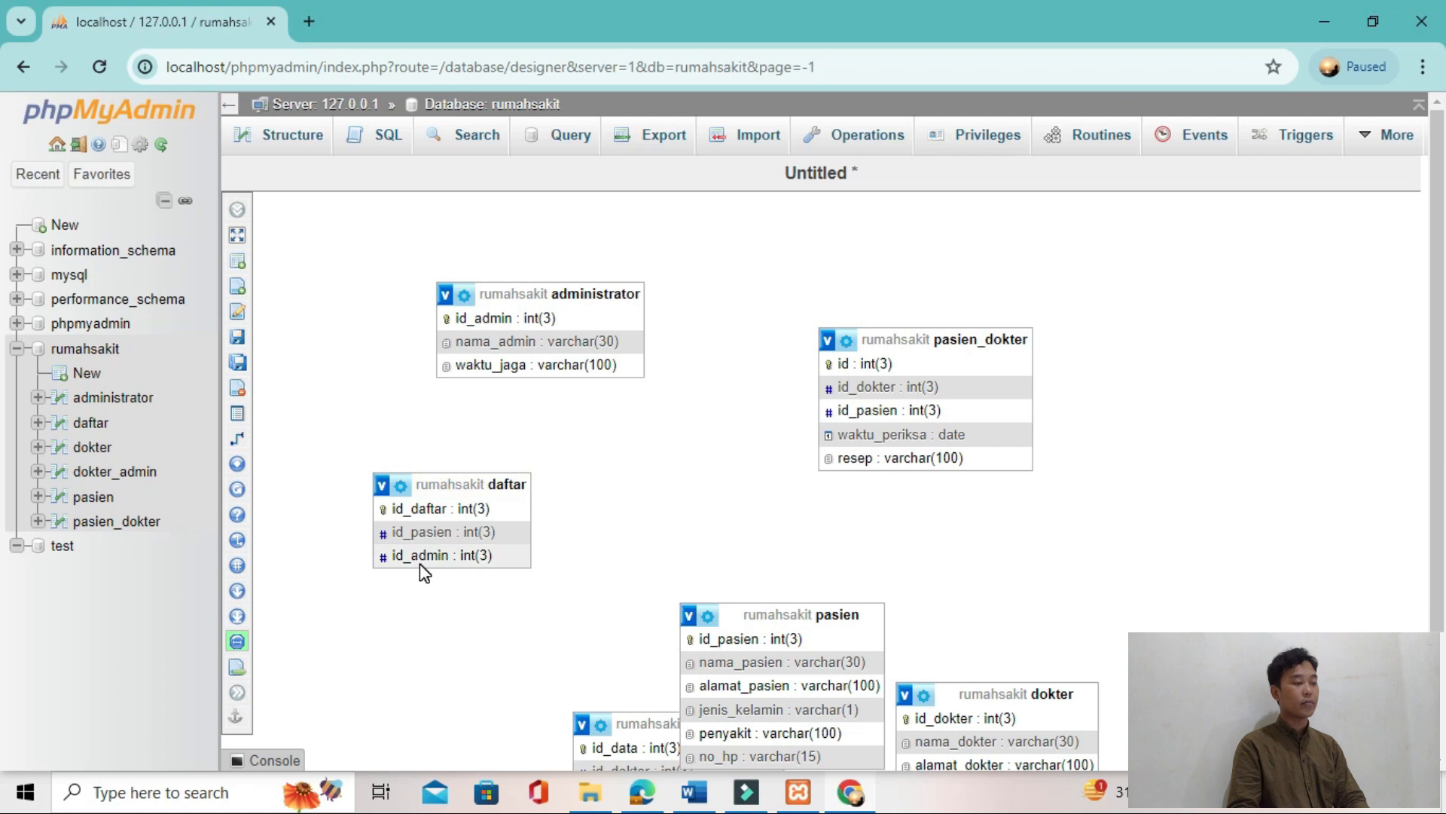
pyautogui.click(278, 440)
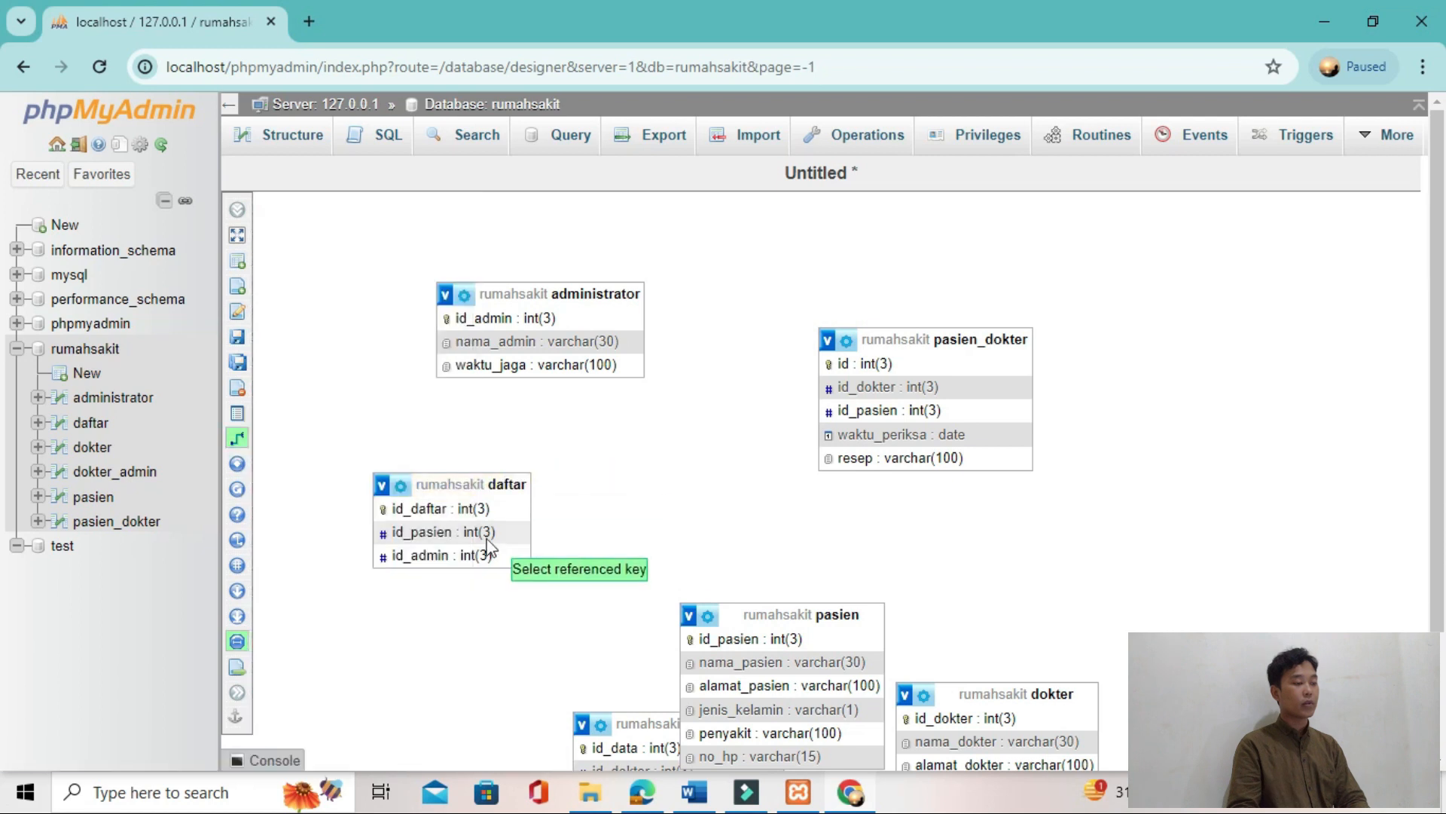
pyautogui.click(464, 531)
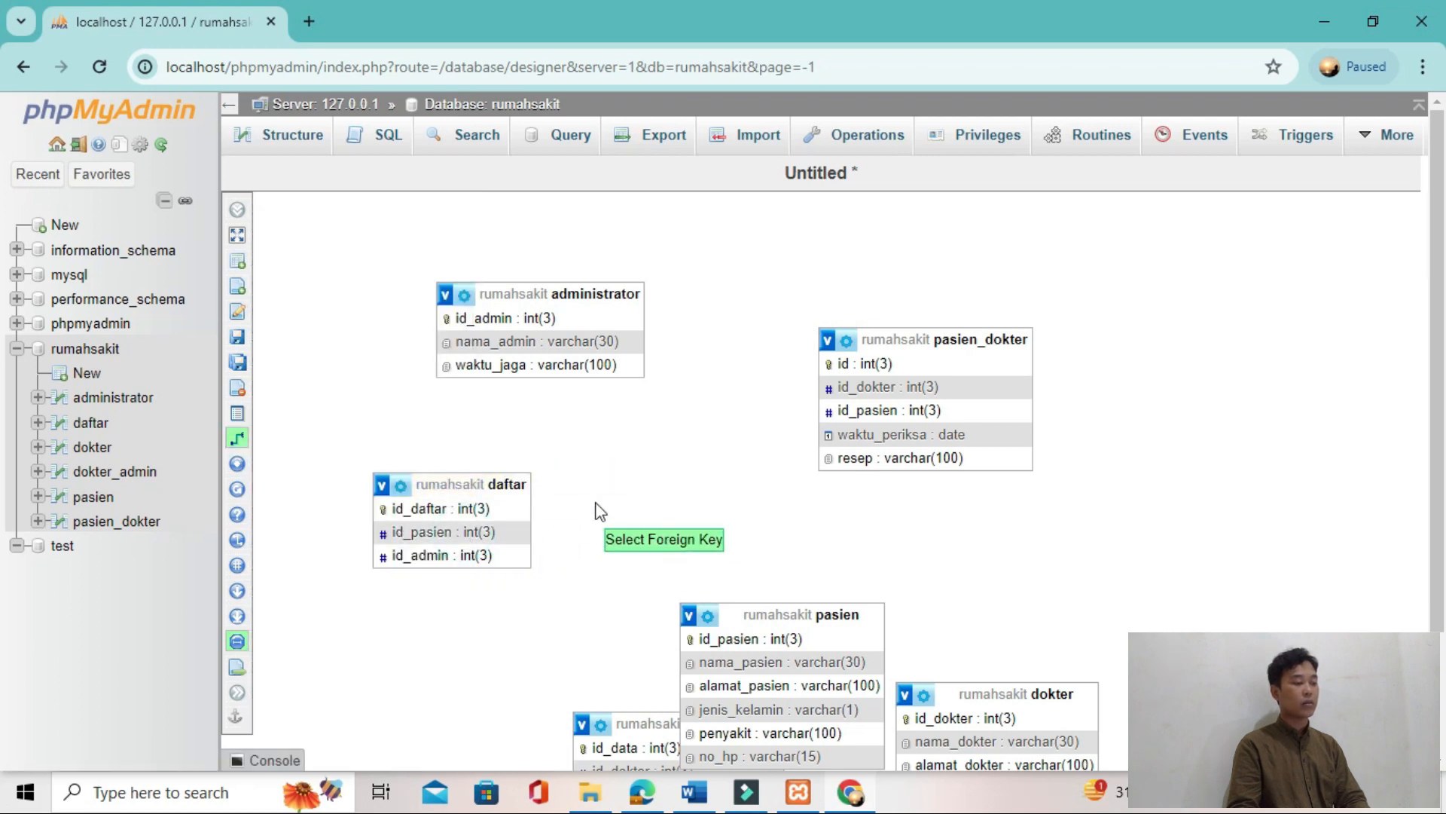
pyautogui.click(881, 411)
pyautogui.click(1227, 497)
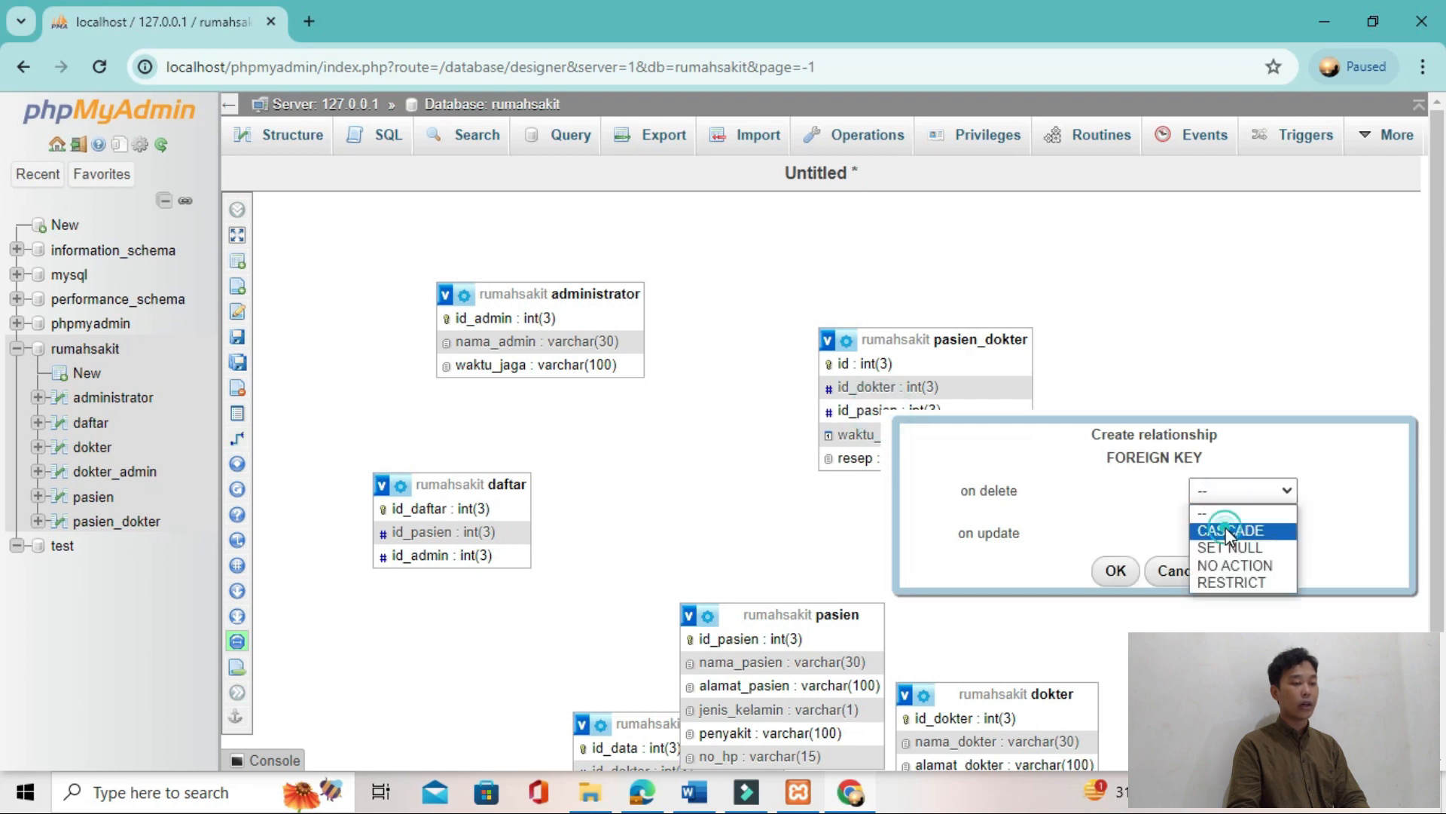
pyautogui.click(1117, 573)
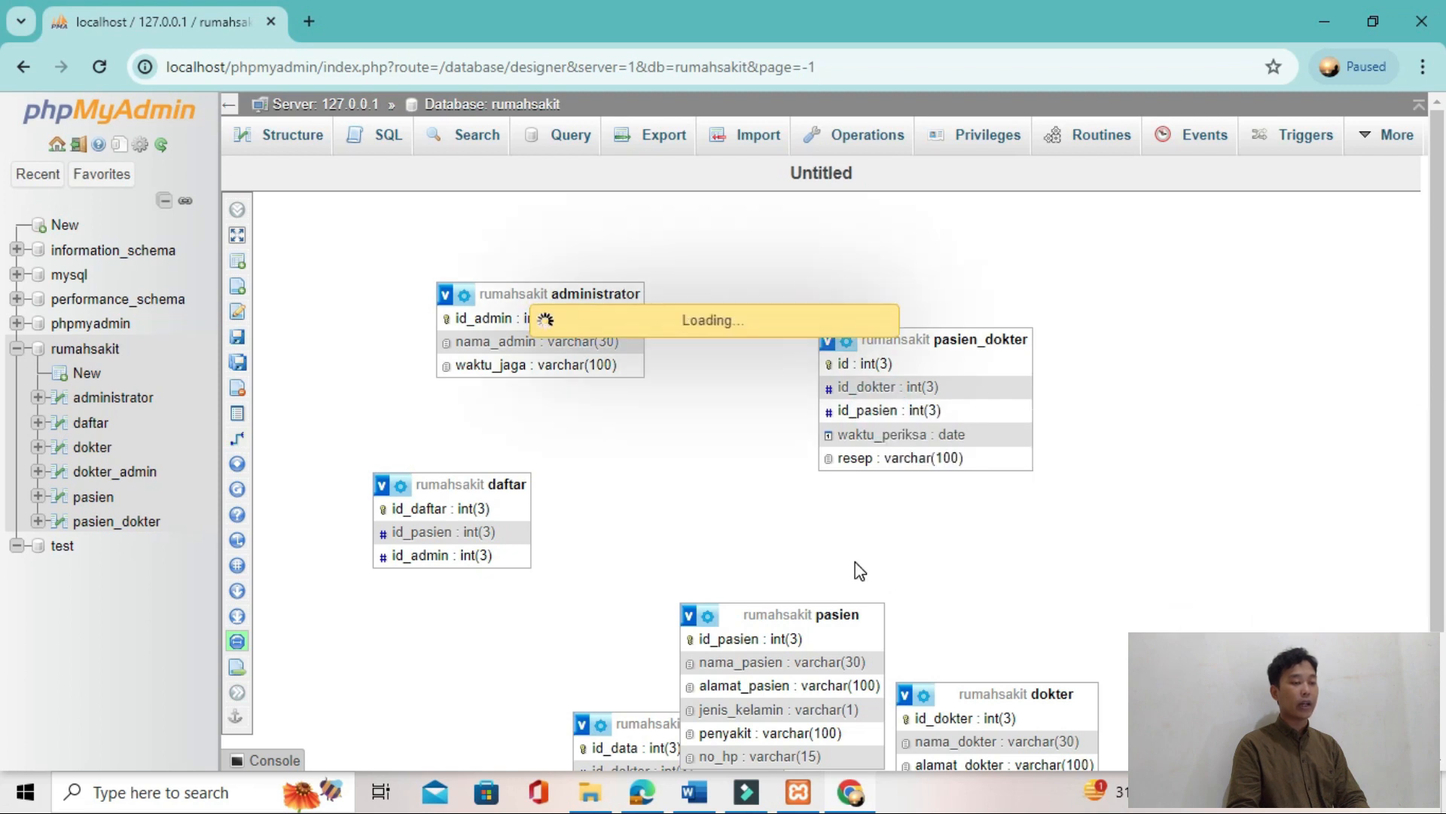
# Step: Spread the pasien_dokter, dokter, pasien and dokter_admin tables apart in the Designer so all their fields can be reached
pyautogui.click(237, 437)
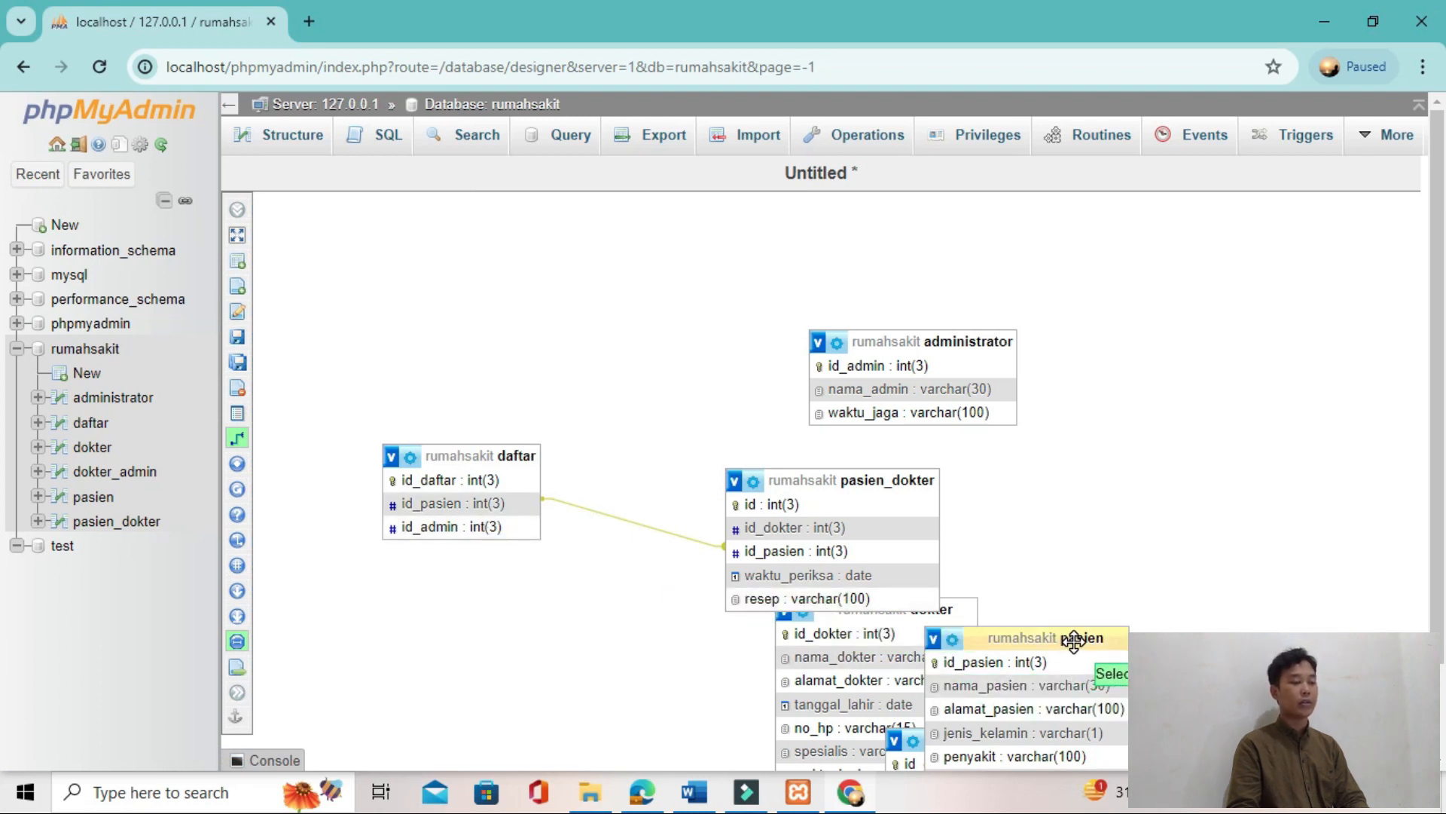
pyautogui.click(268, 439)
pyautogui.moveTo(861, 483); pyautogui.dragTo(712, 361)
pyautogui.moveTo(741, 414); pyautogui.dragTo(672, 252)
pyautogui.moveTo(864, 619); pyautogui.dragTo(1198, 390)
pyautogui.moveTo(1019, 637); pyautogui.dragTo(699, 564)
pyautogui.moveTo(952, 741); pyautogui.dragTo(959, 620)
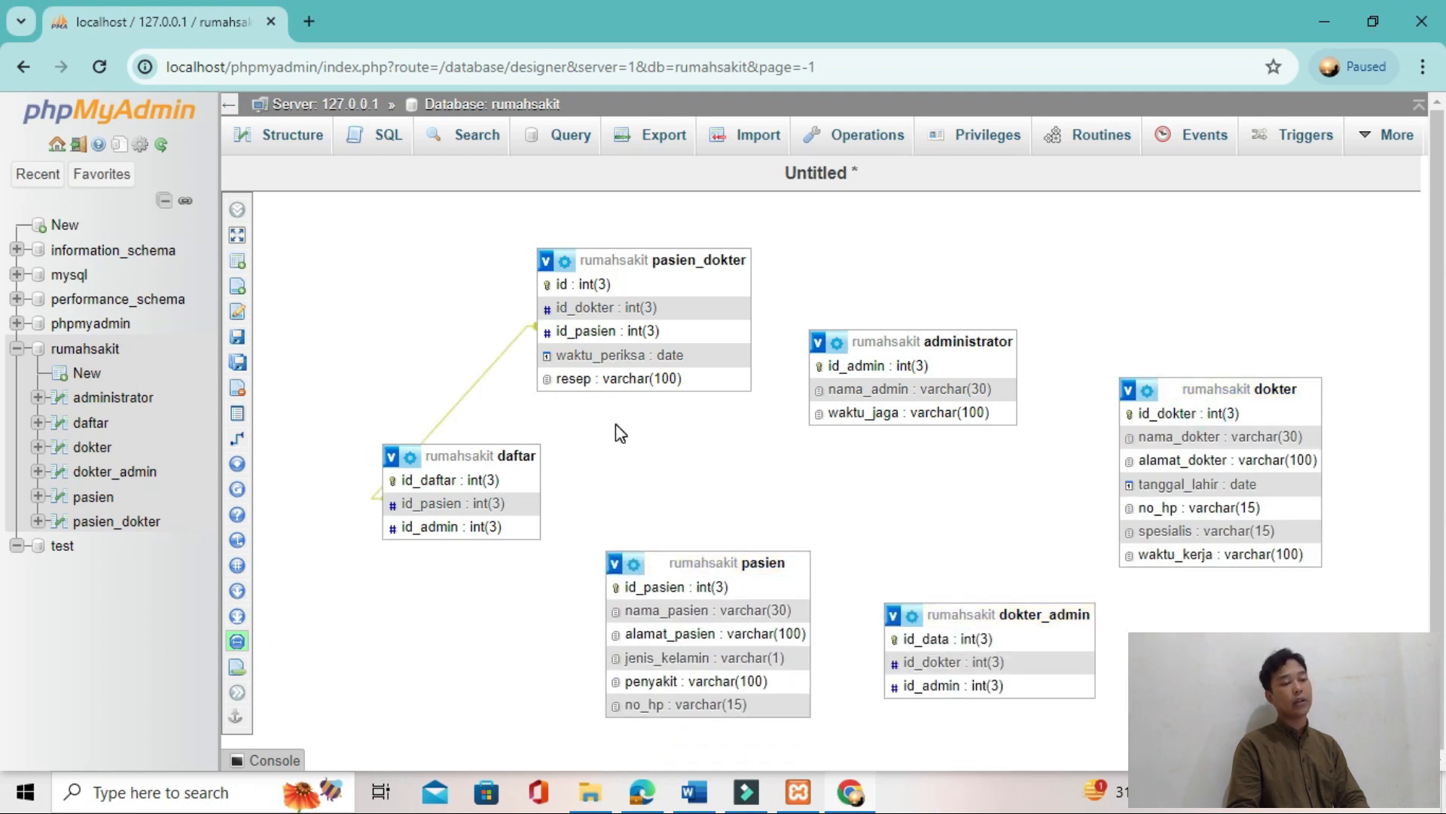
# Step: Relate daftar's id_admin as the referenced key to dokter_admin's id_admin as the foreign key
pyautogui.click(272, 434)
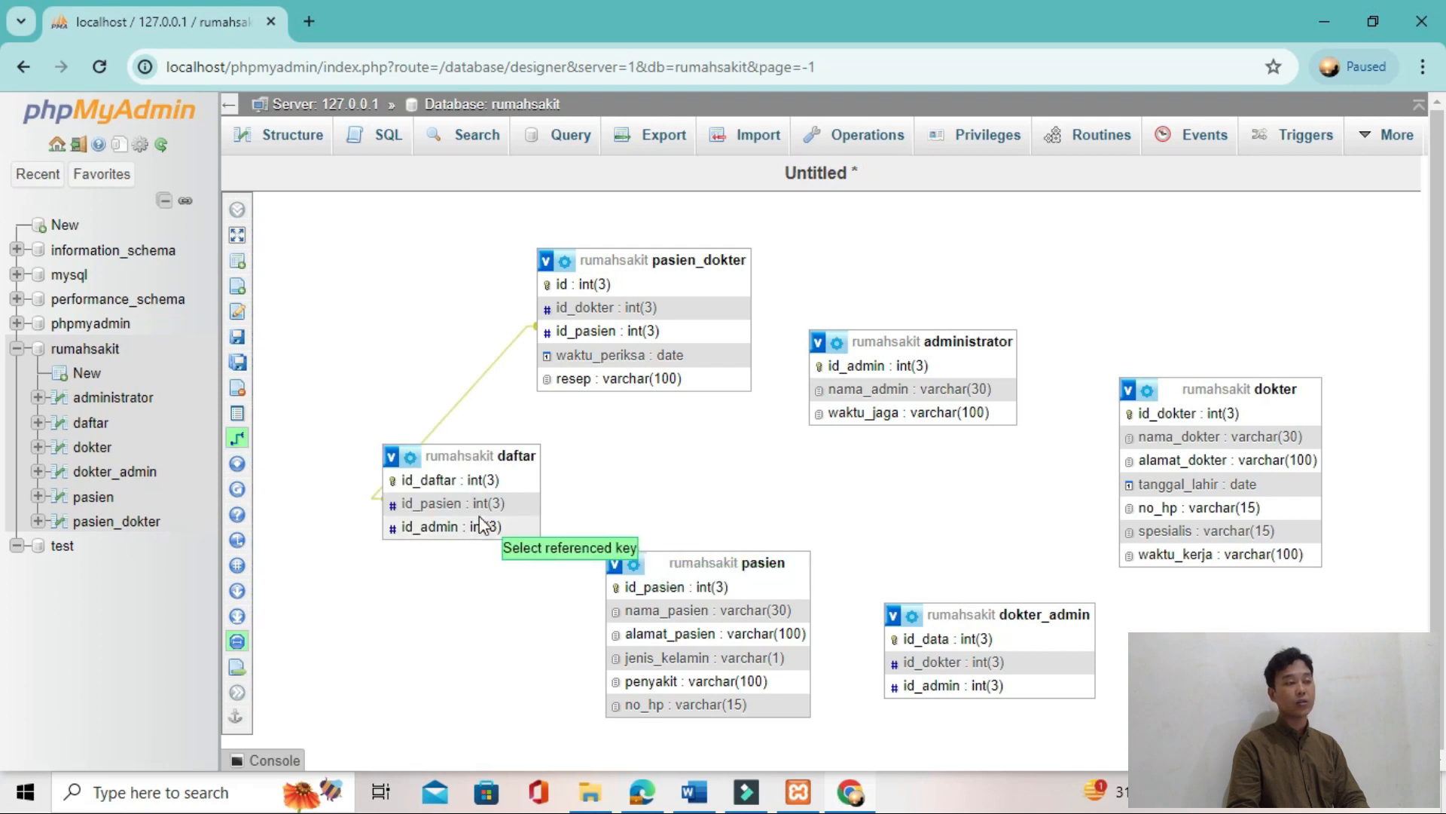
pyautogui.click(481, 526)
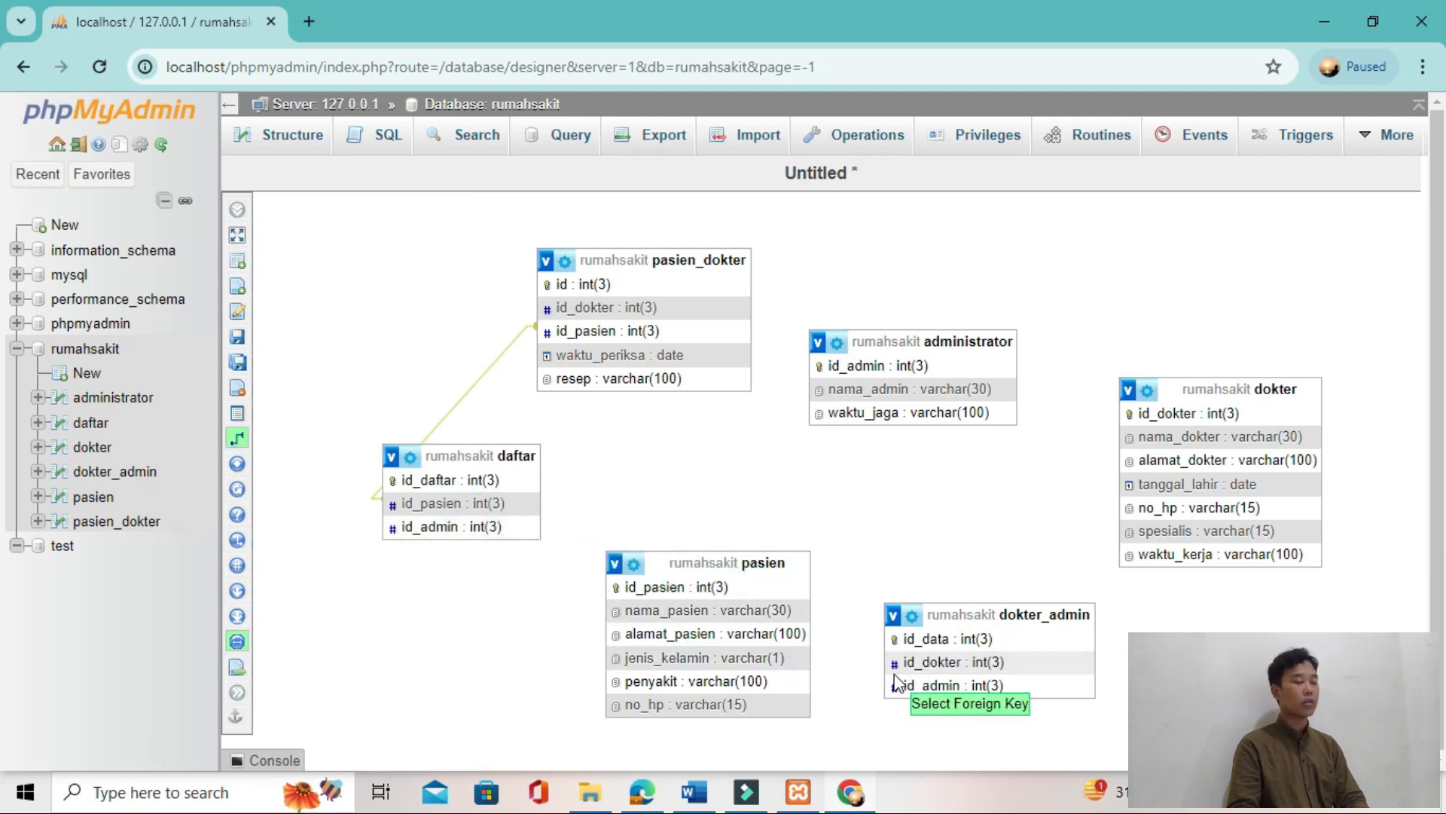
pyautogui.click(934, 685)
pyautogui.scroll(-2, 1120, 708)
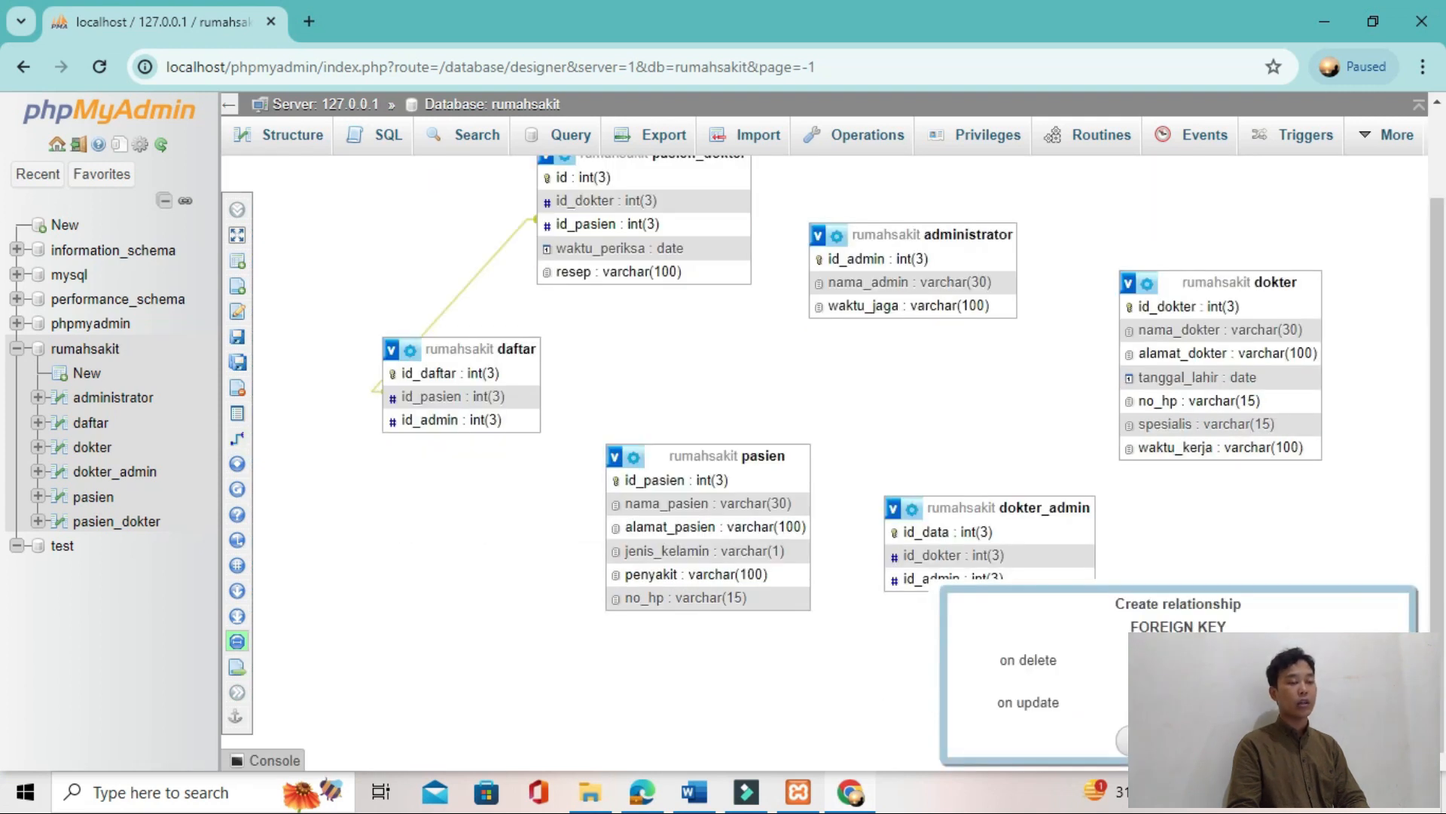
pyautogui.click(1125, 754)
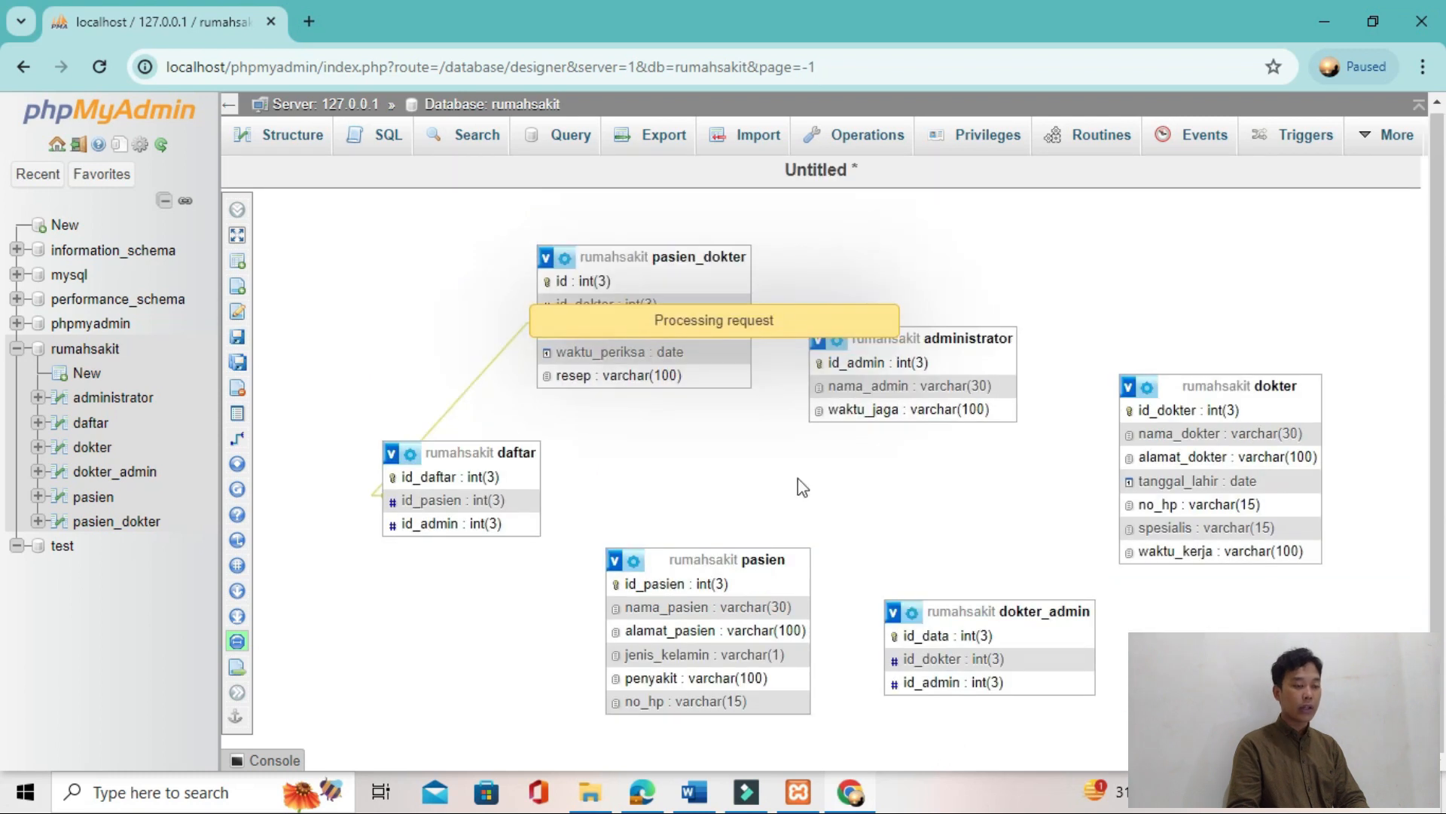
# Step: Move administrator and pasien_dokter clear, and relate dokter_admin's id_dokter as referenced key to pasien_dokter's id_dokter as foreign key
pyautogui.moveTo(837, 382); pyautogui.dragTo(977, 476)
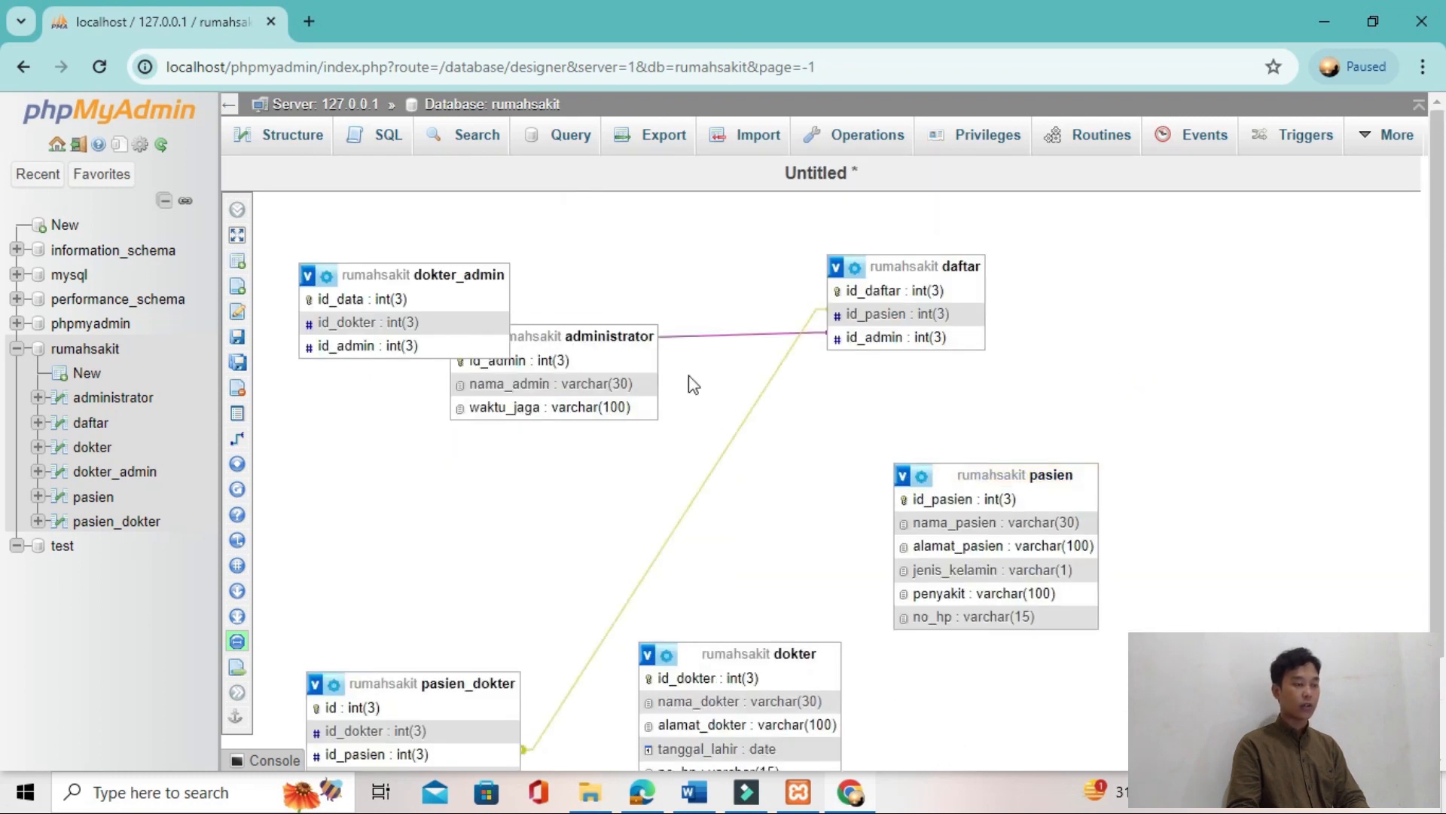
pyautogui.moveTo(618, 336); pyautogui.dragTo(496, 456)
pyautogui.moveTo(474, 683); pyautogui.dragTo(501, 592)
pyautogui.click(286, 439)
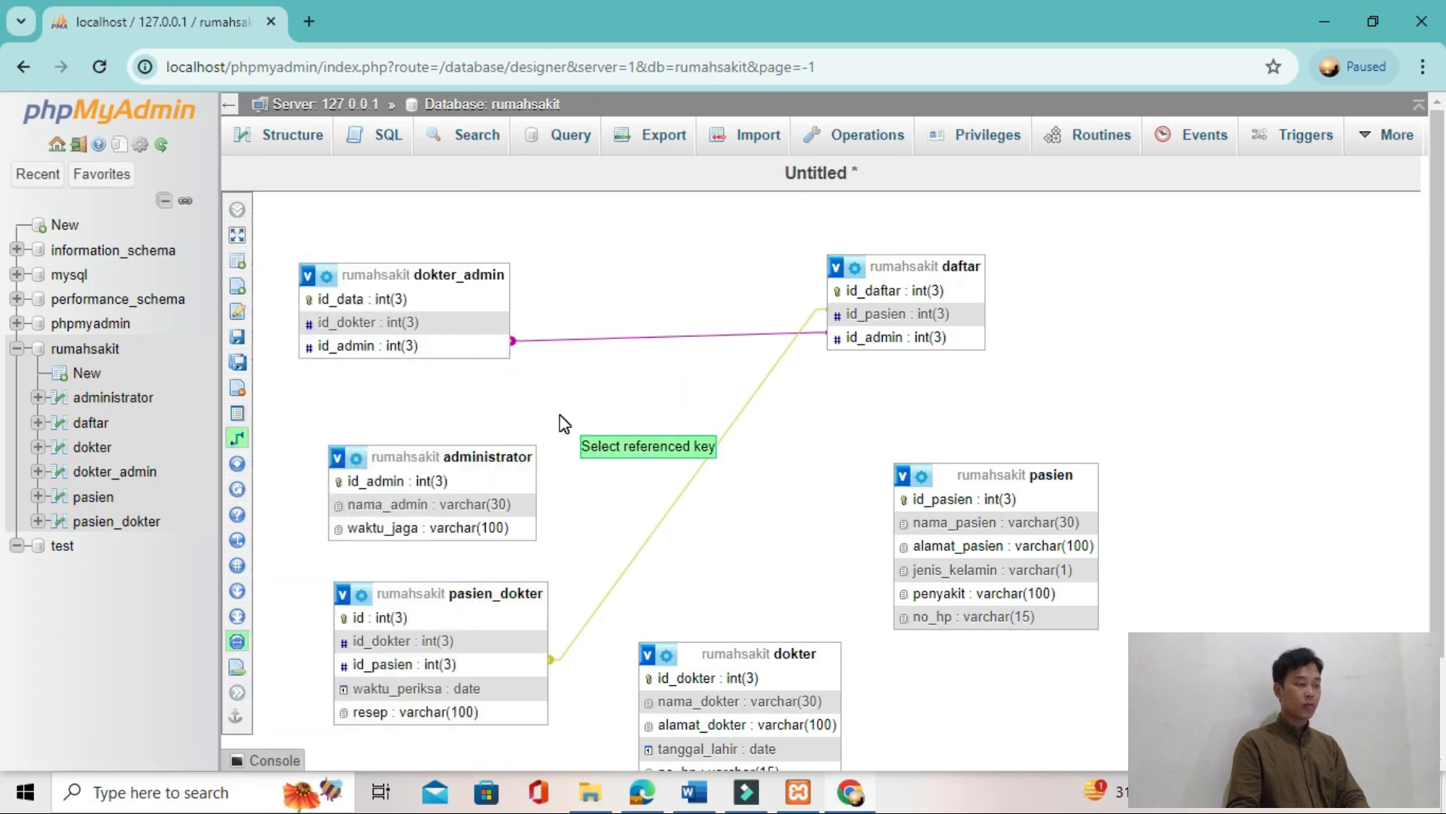
pyautogui.click(452, 322)
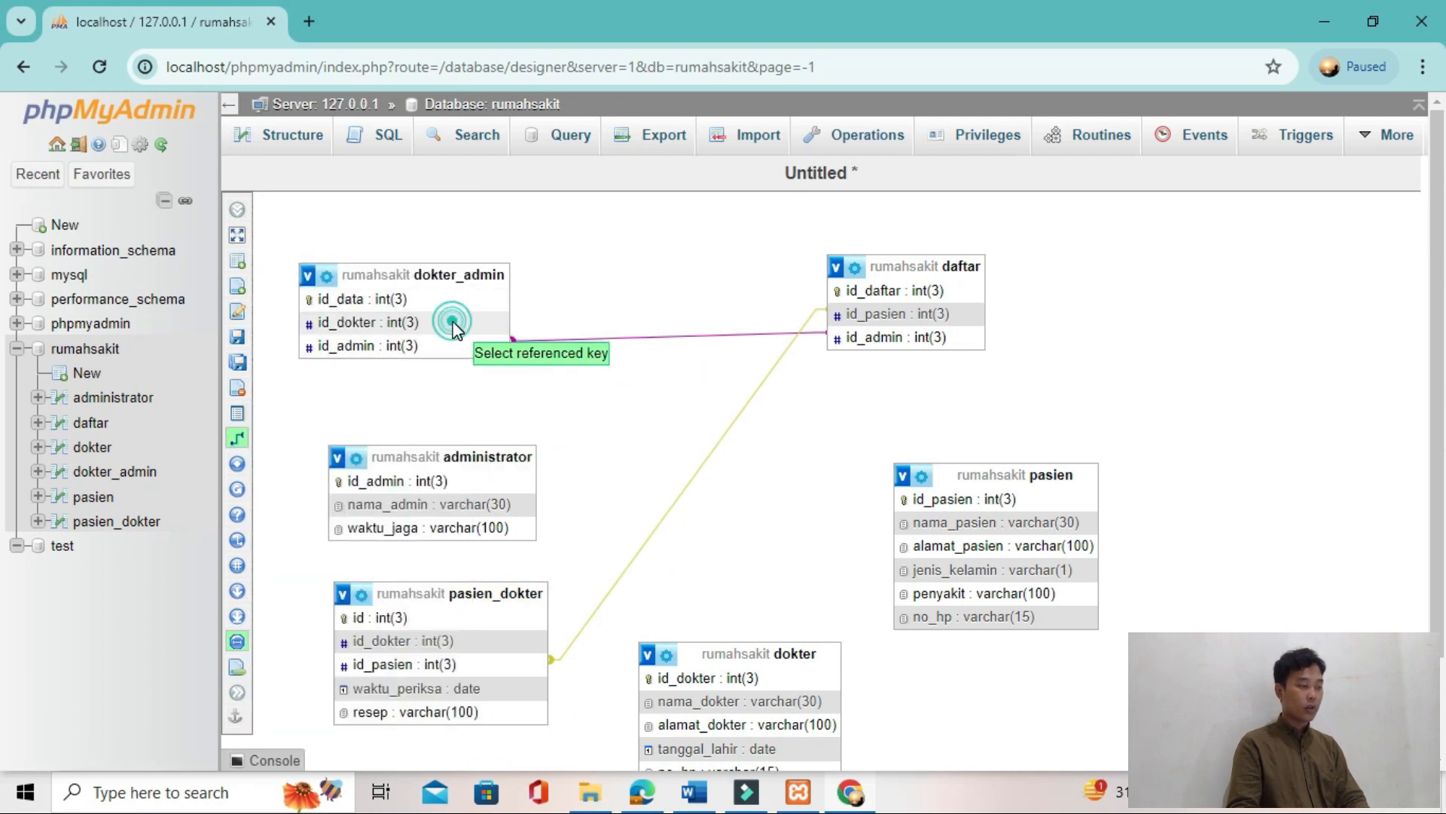
pyautogui.click(449, 641)
pyautogui.click(1136, 603)
pyautogui.click(1077, 639)
pyautogui.click(1121, 648)
pyautogui.click(1070, 684)
pyautogui.click(901, 686)
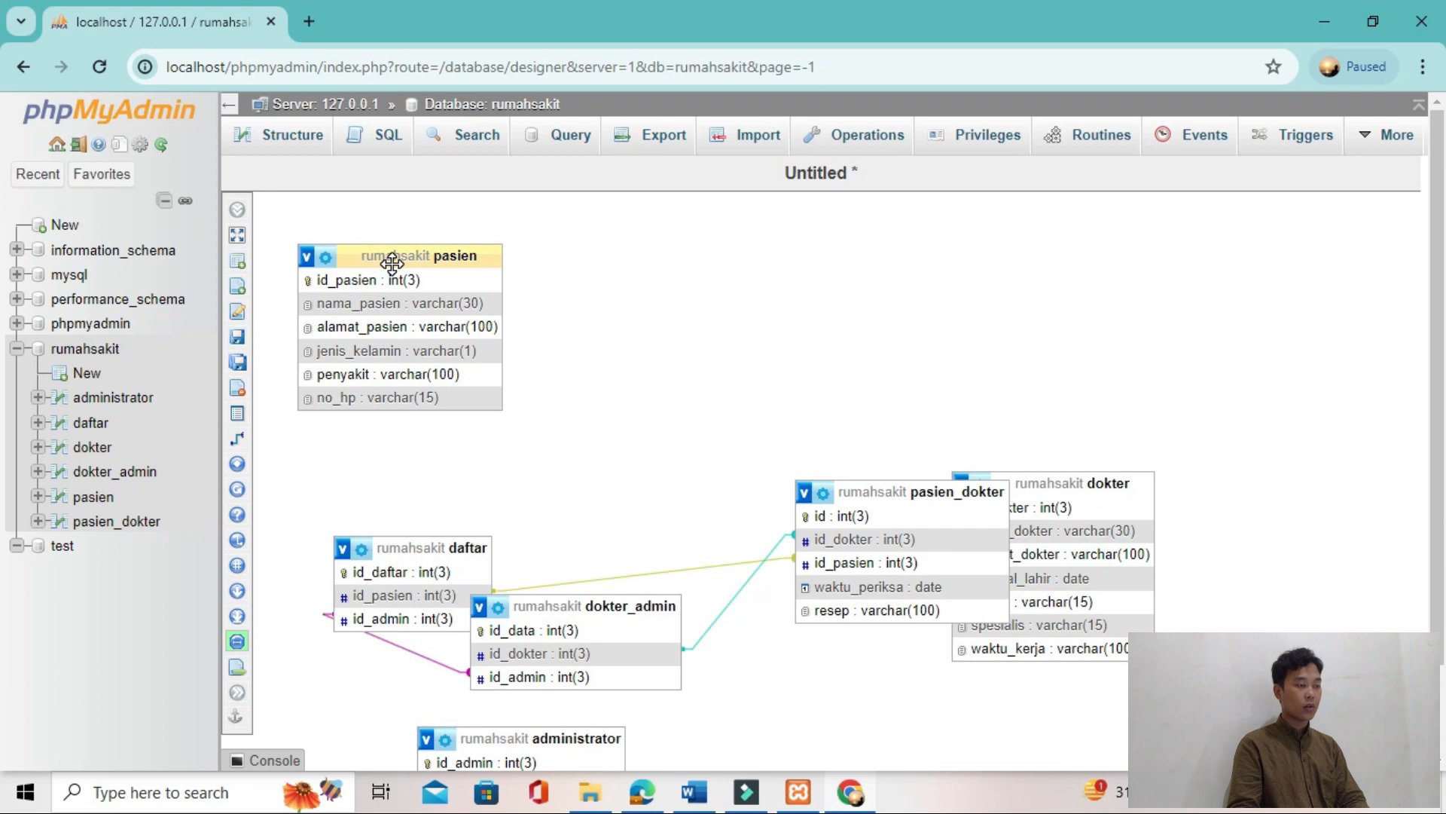
# Step: Separate the overlapping dokter_admin, pasien_dokter and administrator tables in the Designer
pyautogui.moveTo(573, 605); pyautogui.dragTo(726, 325)
pyautogui.moveTo(940, 490); pyautogui.dragTo(1121, 294)
pyautogui.moveTo(585, 737); pyautogui.dragTo(754, 581)
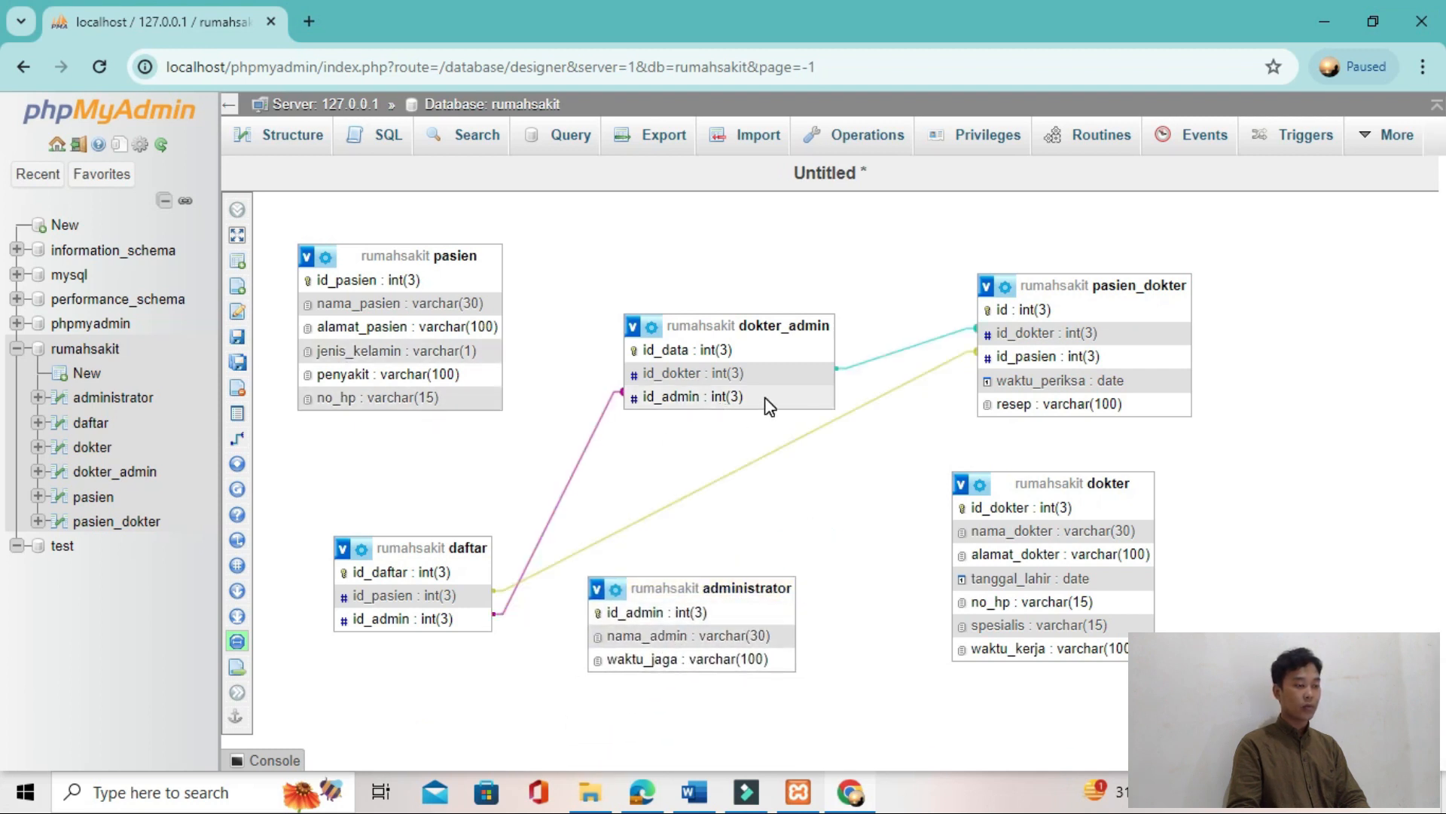
# Step: Look up the final table relations in Gambar 24 of the tutorial PDF and return to the Designer
pyautogui.hotkey('alt', 'Tab')
pyautogui.scroll(15, 766, 399)
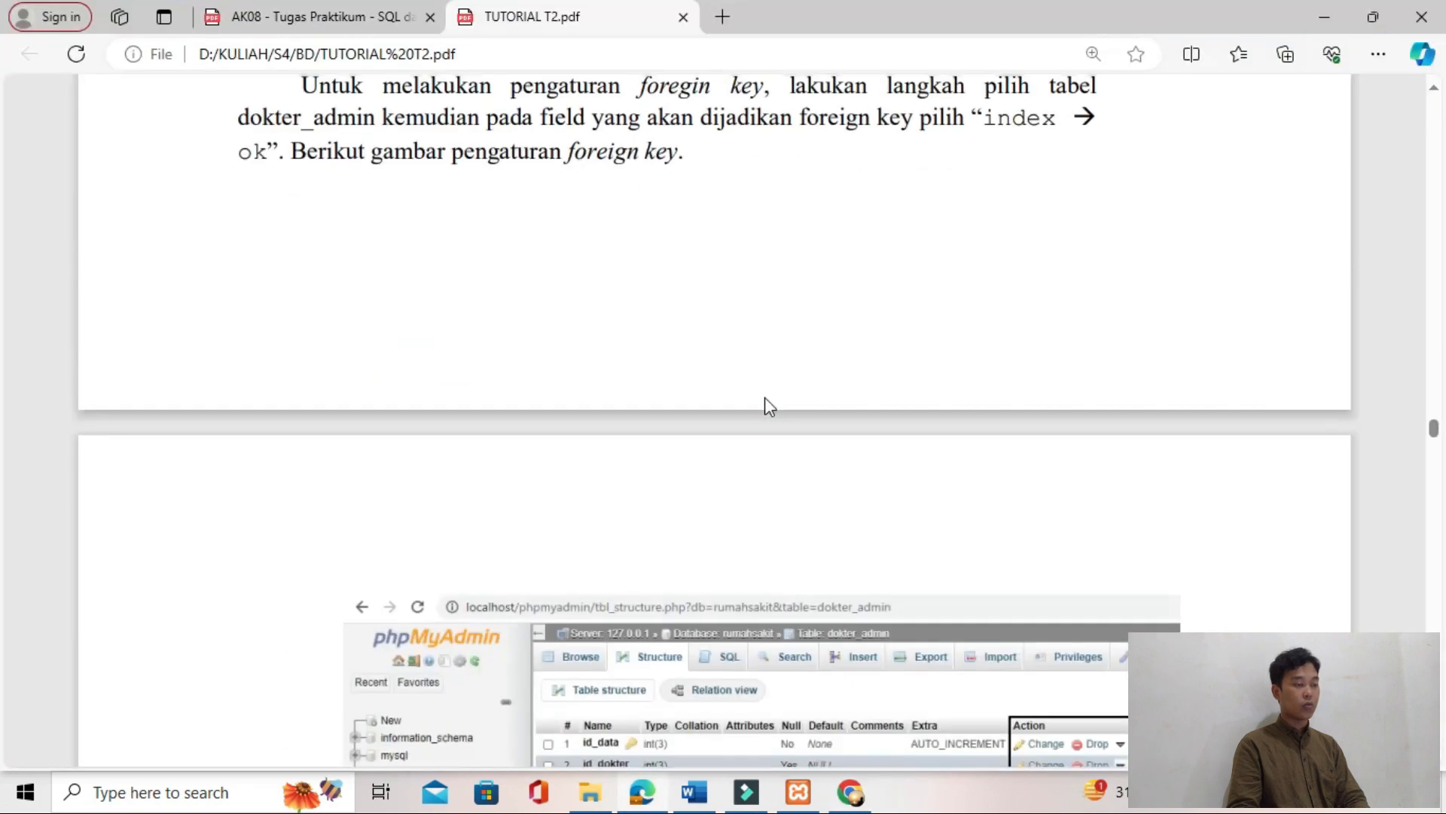
pyautogui.scroll(-20, 765, 400)
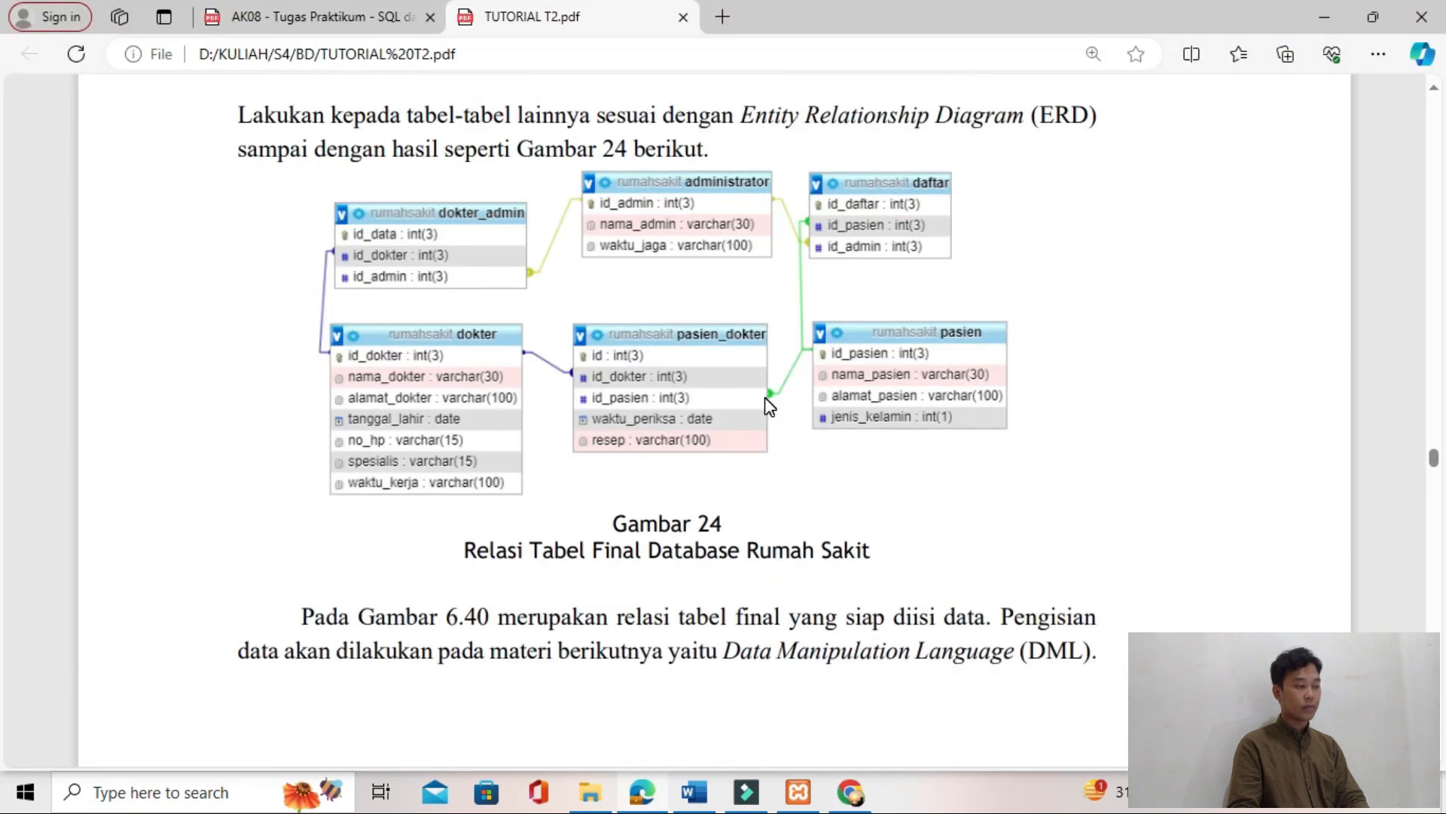
pyautogui.hotkey('alt', 'Tab')
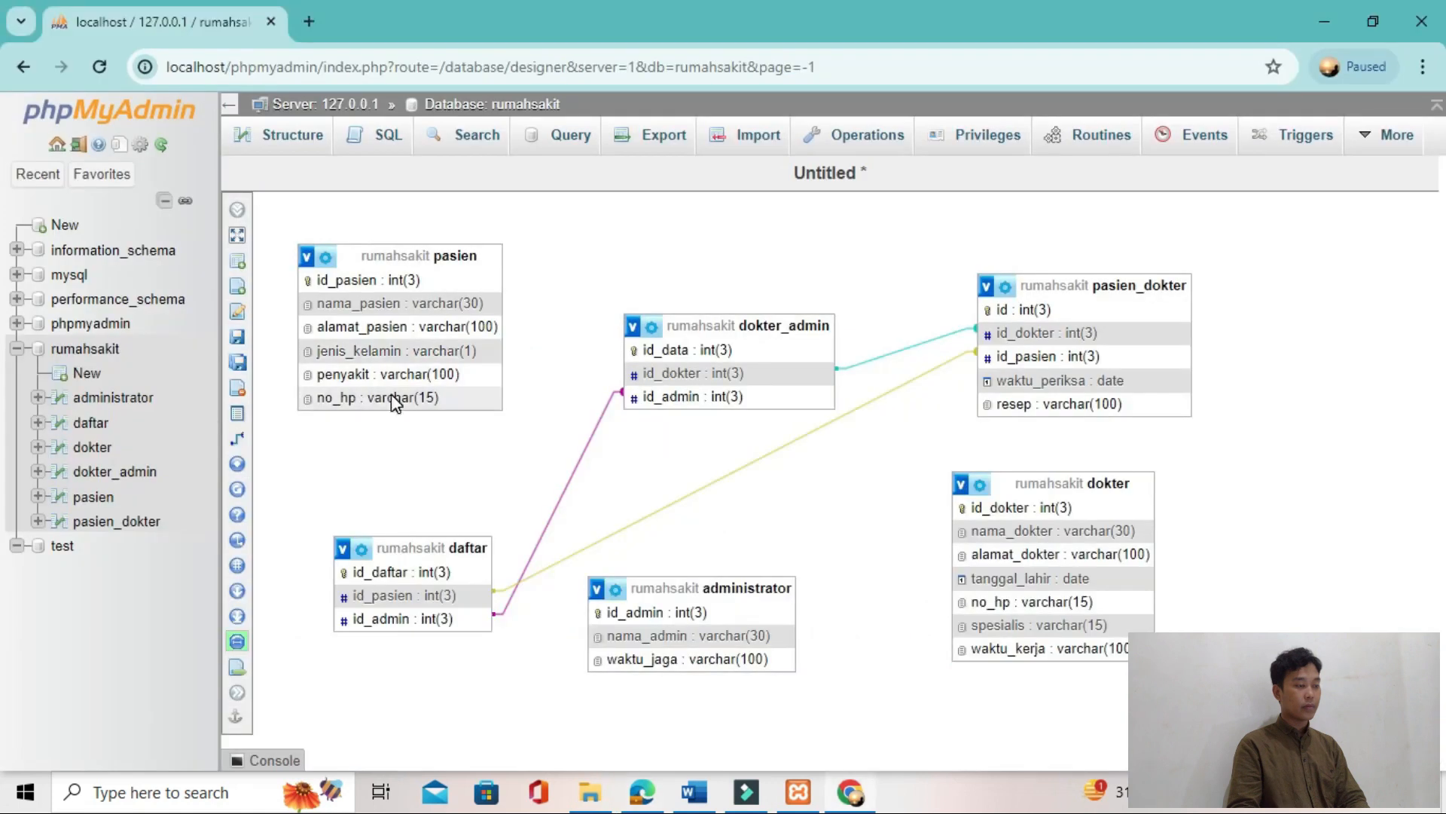
# Step: Relate pasien's id_pasien as the referenced key to daftar's id_pasien as the foreign key, with CASCADE on delete and on update
pyautogui.moveTo(262, 441)
pyautogui.click(384, 440)
pyautogui.click(460, 285)
pyautogui.click(450, 598)
pyautogui.click(1130, 678)
pyautogui.click(1123, 603)
pyautogui.click(1115, 721)
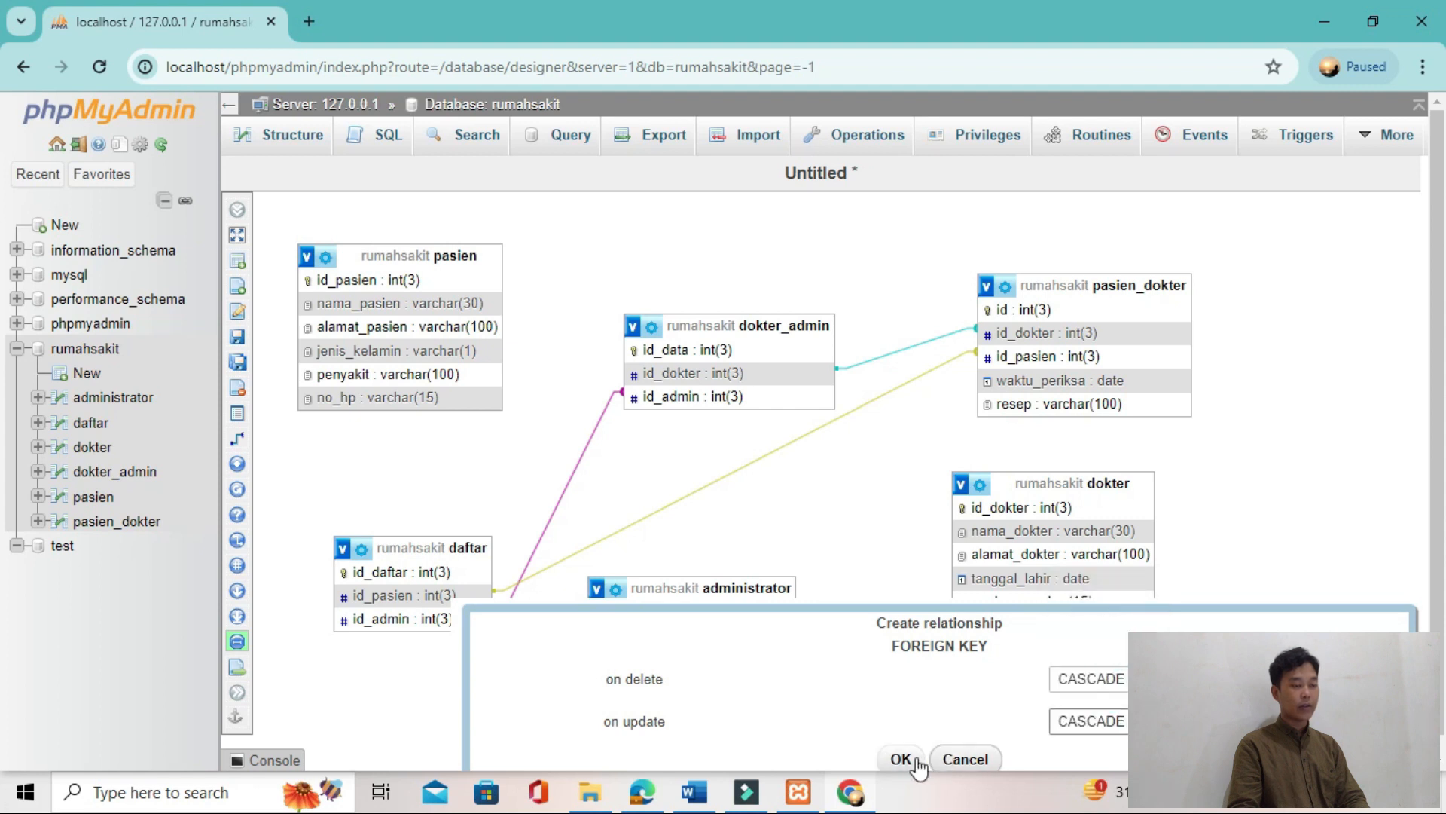
pyautogui.click(916, 762)
# Step: Rearrange the dokter, administrator, dokter_admin and pasien_dokter tables so none of them overlap
pyautogui.moveTo(544, 355); pyautogui.dragTo(406, 340)
pyautogui.moveTo(532, 247); pyautogui.dragTo(639, 239)
pyautogui.moveTo(571, 543); pyautogui.dragTo(528, 564)
pyautogui.scroll(-2, 840, 614)
pyautogui.moveTo(887, 600); pyautogui.dragTo(984, 439)
pyautogui.scroll(1, 953, 590)
pyautogui.scroll(-1, 704, 575)
pyautogui.scroll(1, 306, 432)
# Step: Relate administrator's id_admin as the referenced key to daftar's id_admin as the foreign key
pyautogui.click(307, 433)
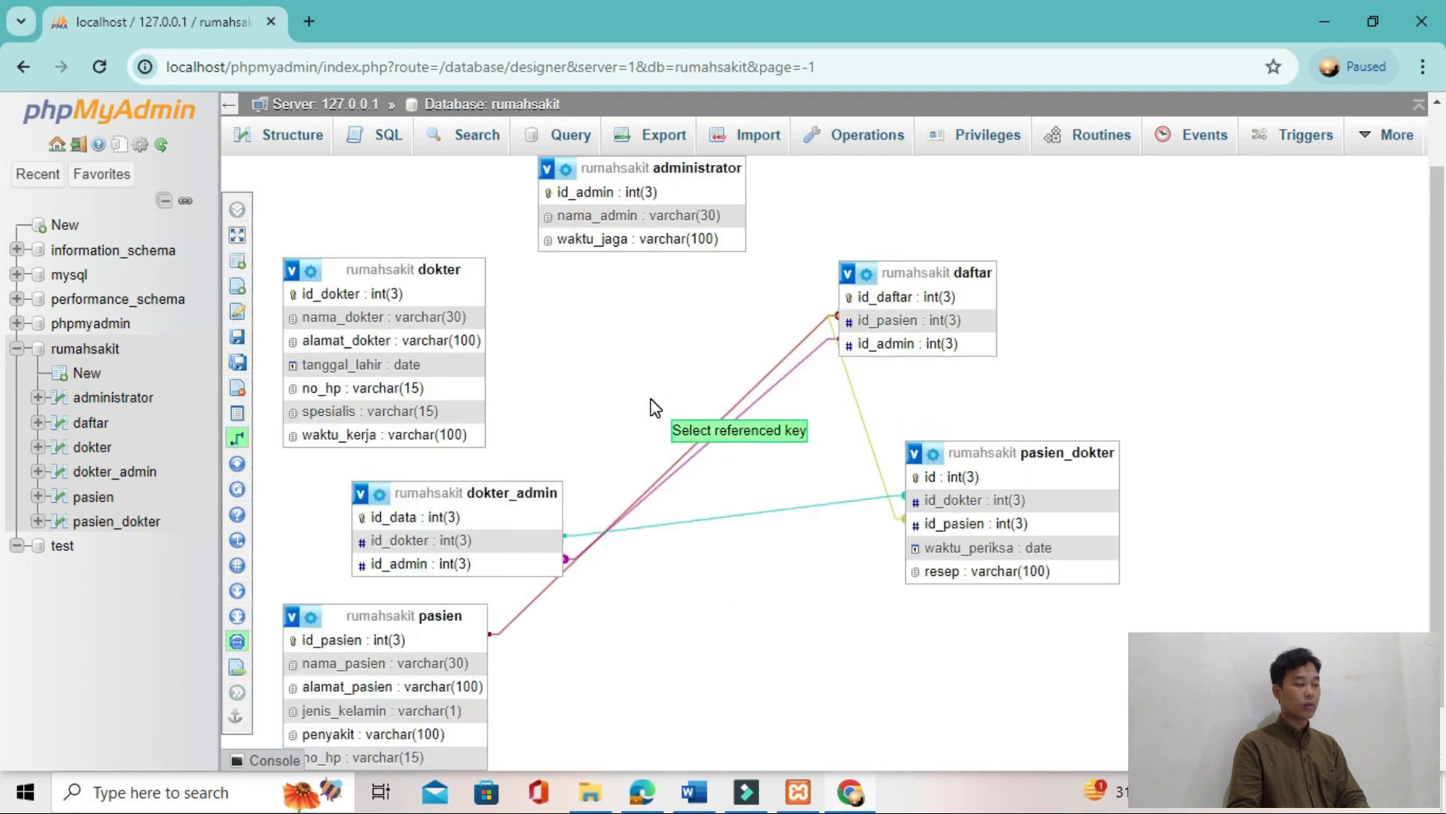
pyautogui.click(897, 347)
pyautogui.click(1244, 419)
pyautogui.click(1245, 459)
pyautogui.click(1245, 463)
pyautogui.click(1235, 503)
pyautogui.click(1122, 501)
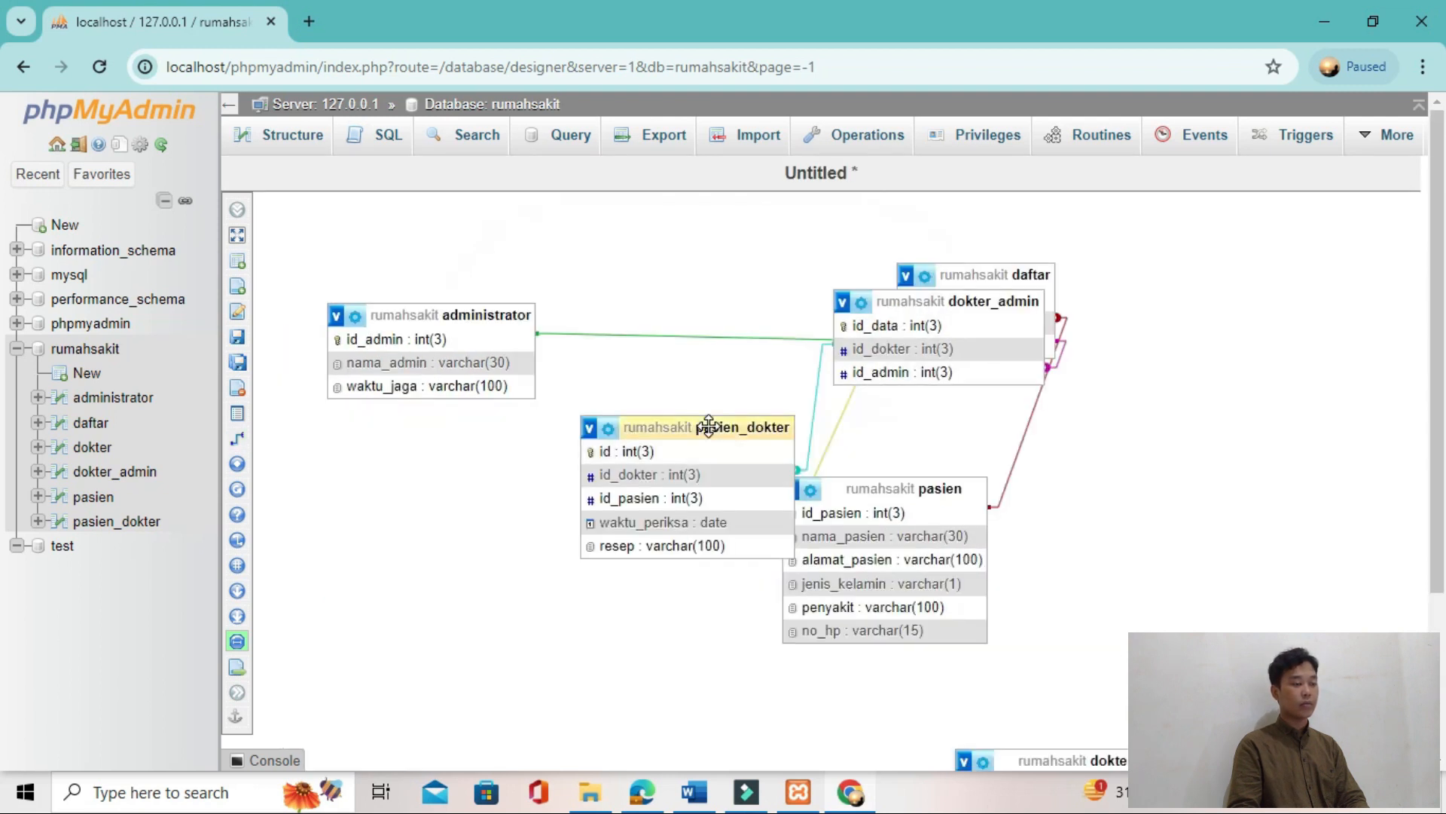
# Step: Lay out pasien_dokter below administrator, pasien beside daftar, and dokter next to dokter_admin in the lower part of the diagram
pyautogui.moveTo(716, 427); pyautogui.dragTo(467, 453)
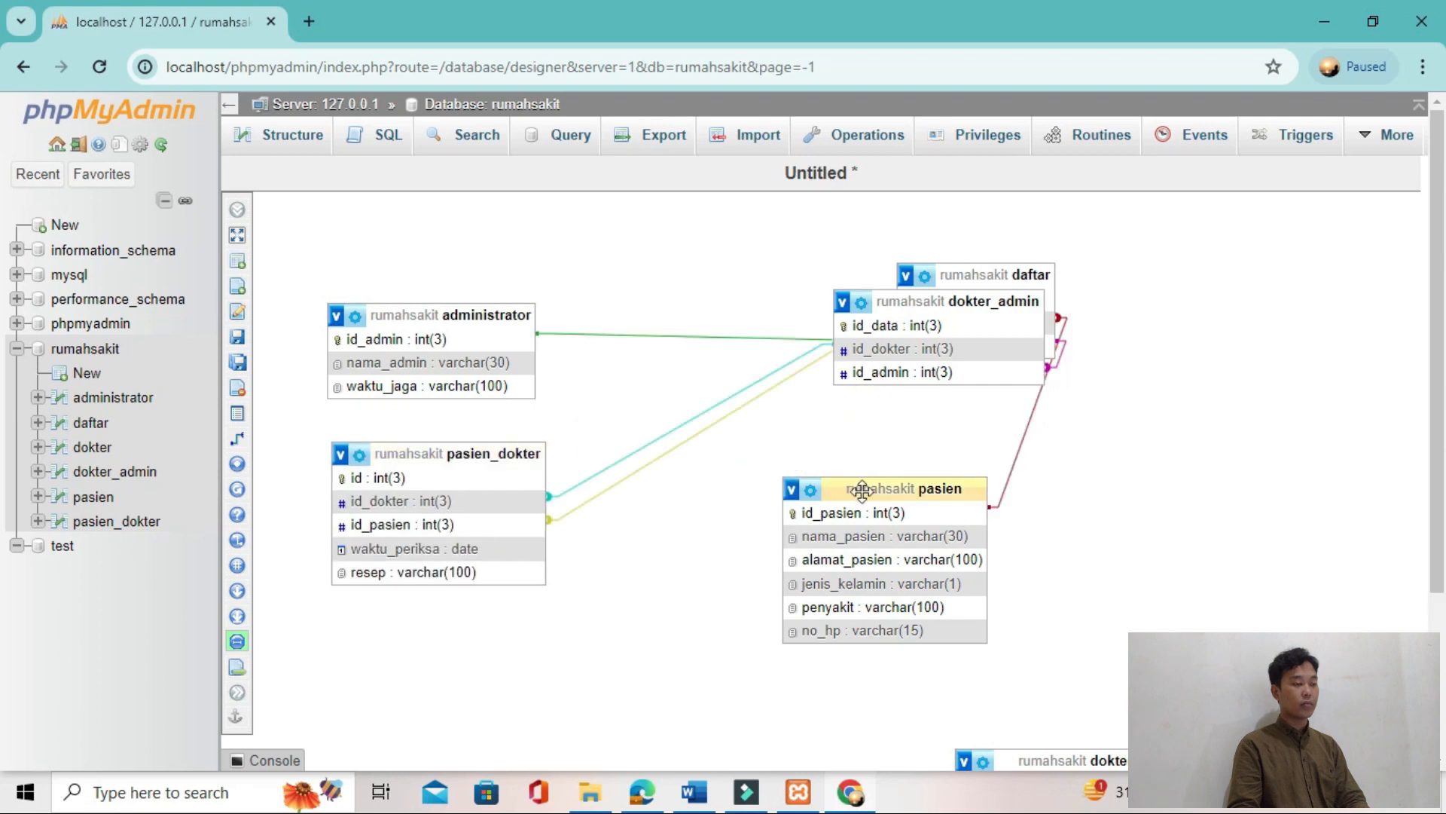
pyautogui.moveTo(862, 490); pyautogui.dragTo(826, 562)
pyautogui.moveTo(881, 301); pyautogui.dragTo(1011, 421)
pyautogui.scroll(-3, 1058, 561)
pyautogui.moveTo(1054, 538); pyautogui.dragTo(743, 253)
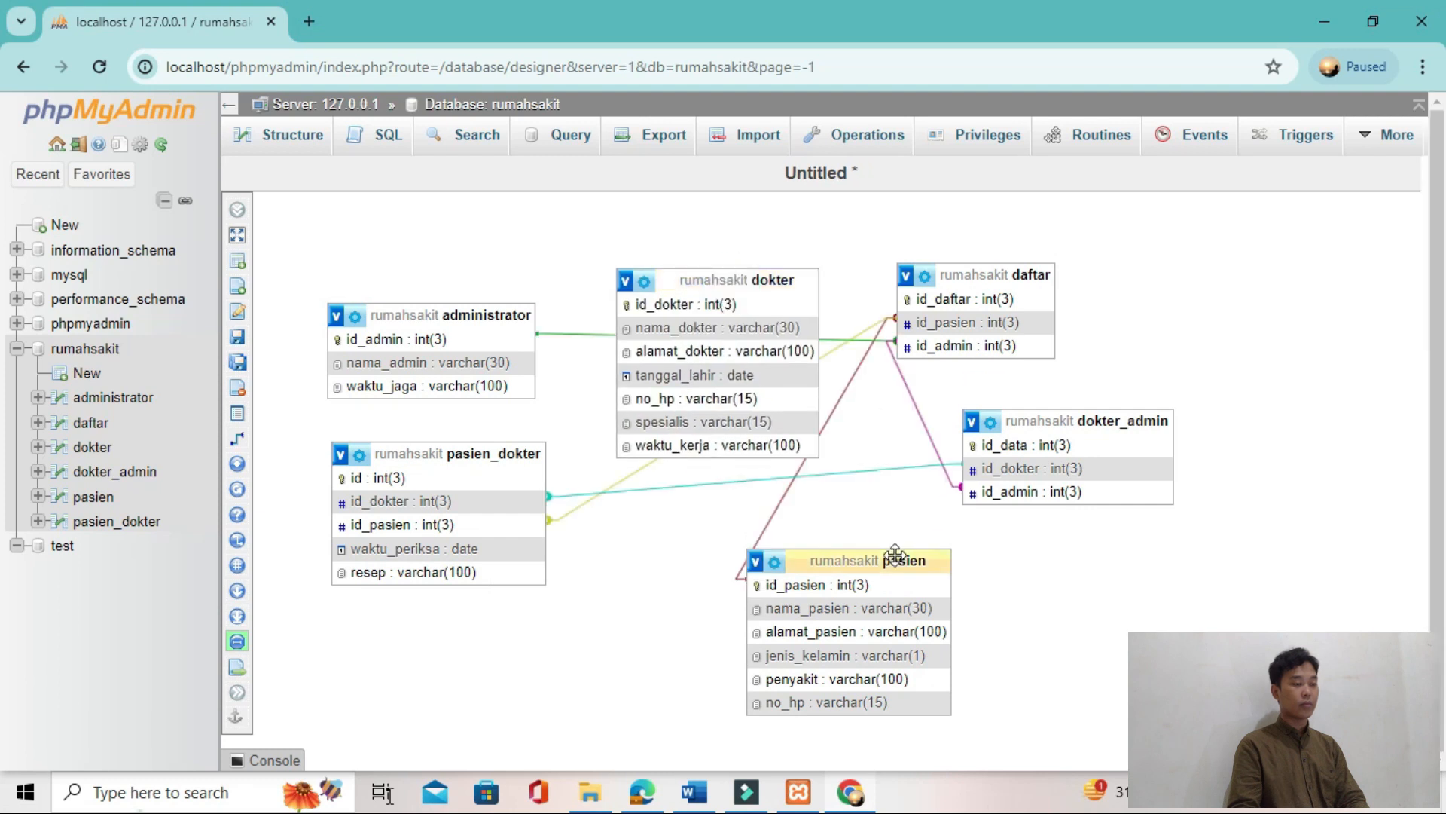
pyautogui.press('super+s')
pyautogui.click(851, 127)
pyautogui.moveTo(885, 561); pyautogui.dragTo(1325, 232)
pyautogui.moveTo(1114, 419); pyautogui.dragTo(1003, 571)
pyautogui.moveTo(761, 286); pyautogui.dragTo(744, 588)
# Step: Relate dokter's id_dokter as the referenced key to dokter_admin's id_dokter as the foreign key, with CASCADE on delete
pyautogui.click(249, 438)
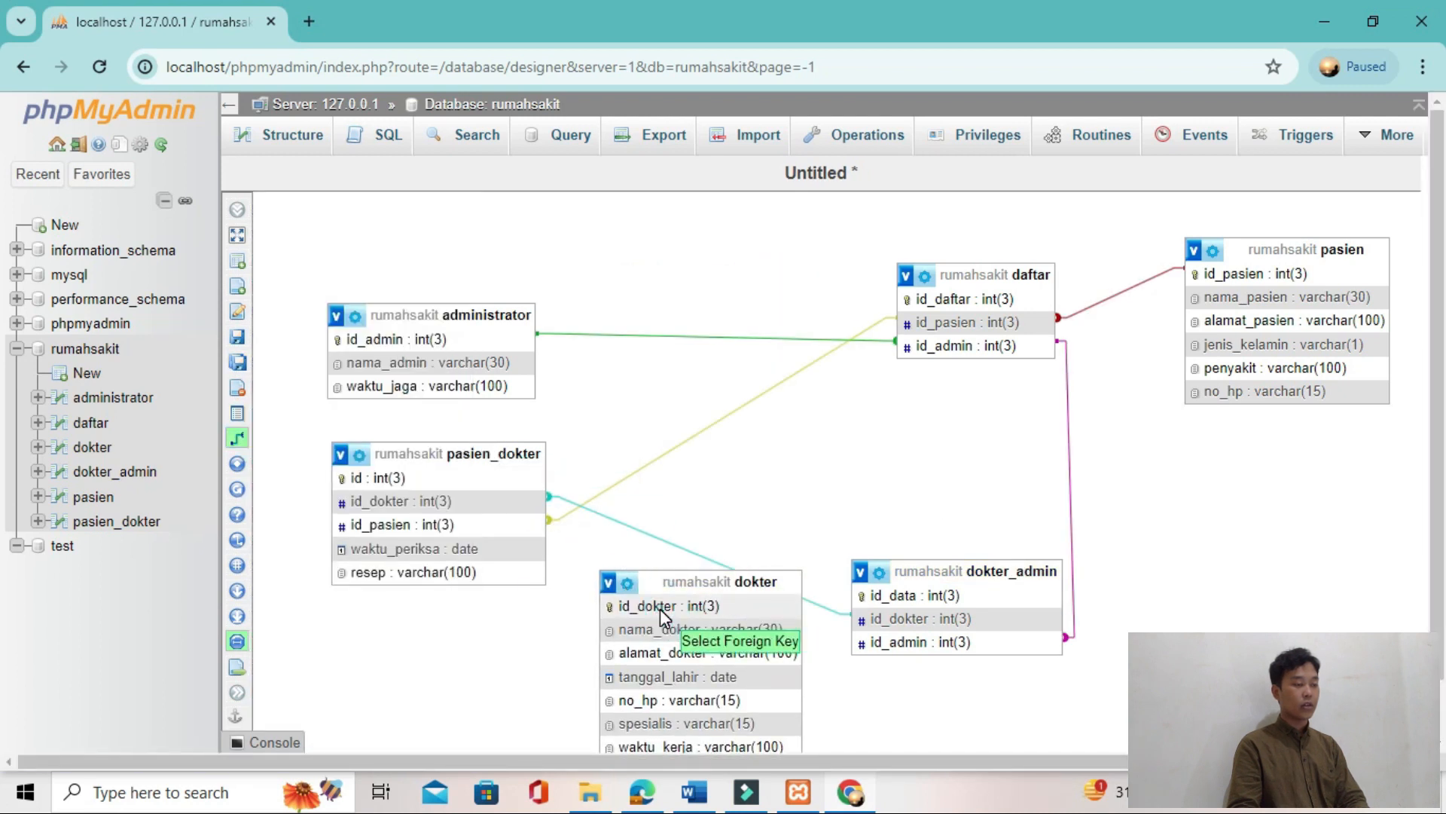
pyautogui.click(888, 620)
pyautogui.click(1243, 700)
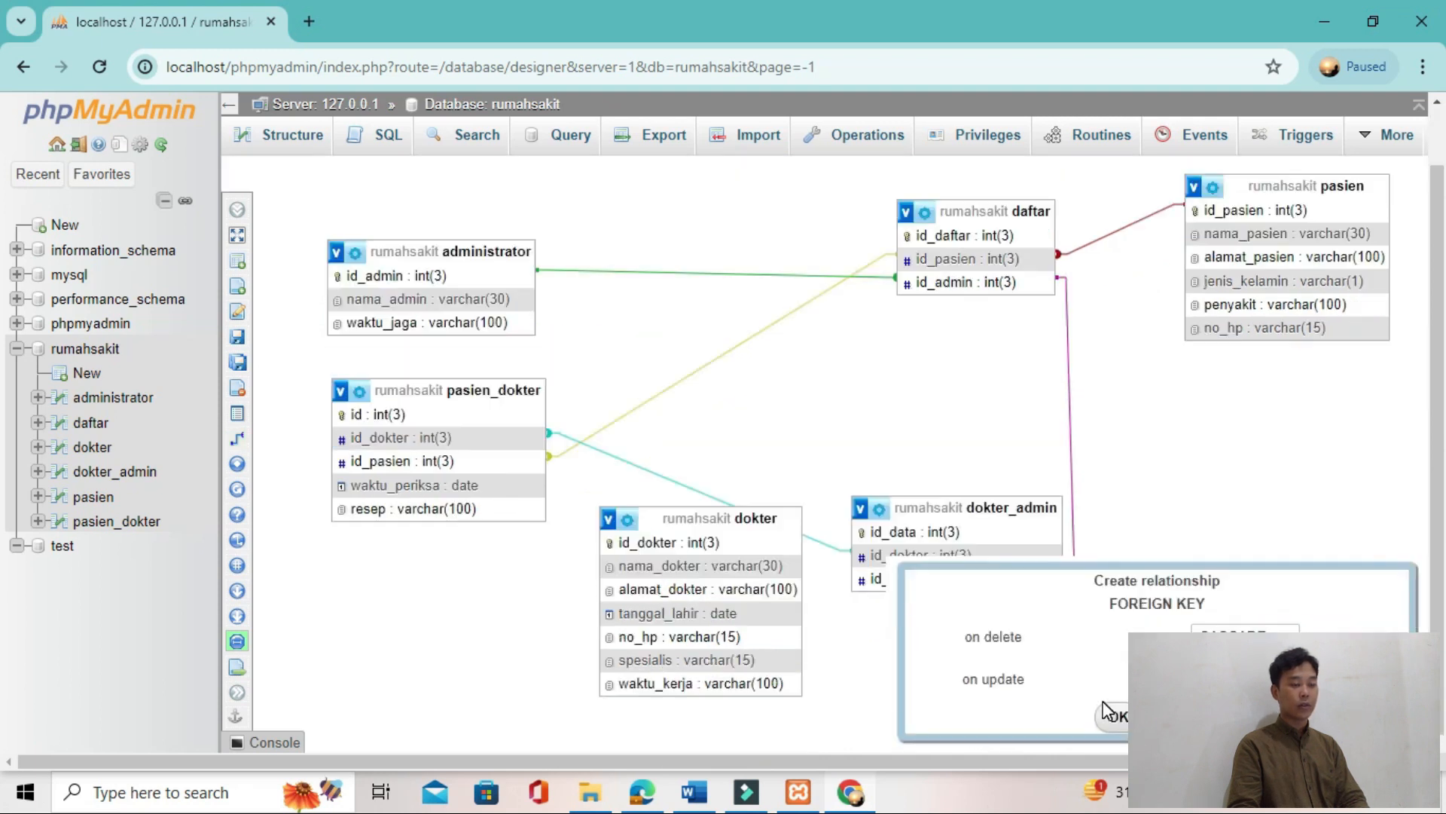
pyautogui.click(1107, 712)
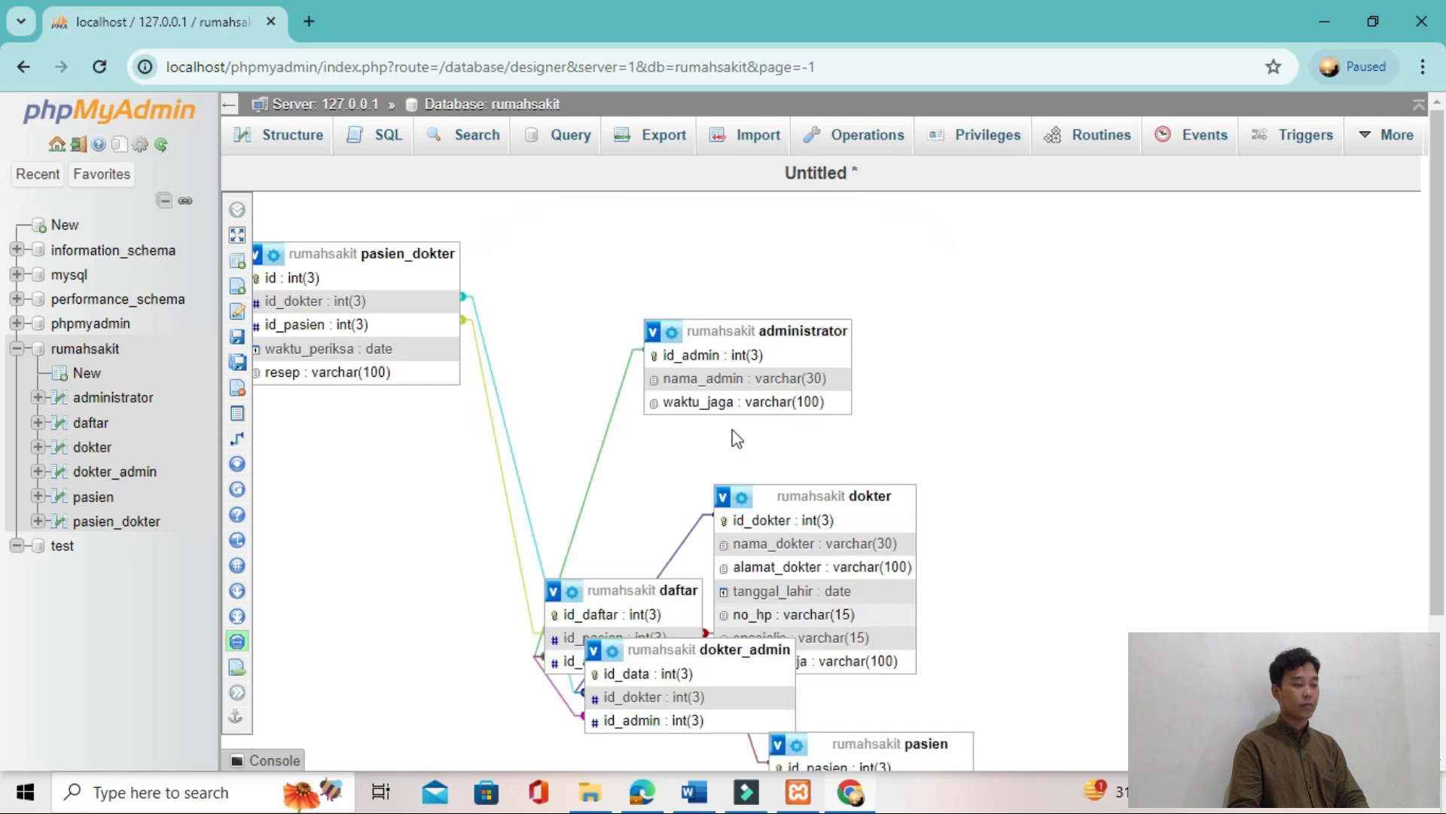
# Step: Arrange pasien_dokter, administrator and dokter in an upper row, with daftar, dokter_admin and pasien below them
pyautogui.moveTo(746, 330); pyautogui.dragTo(633, 245)
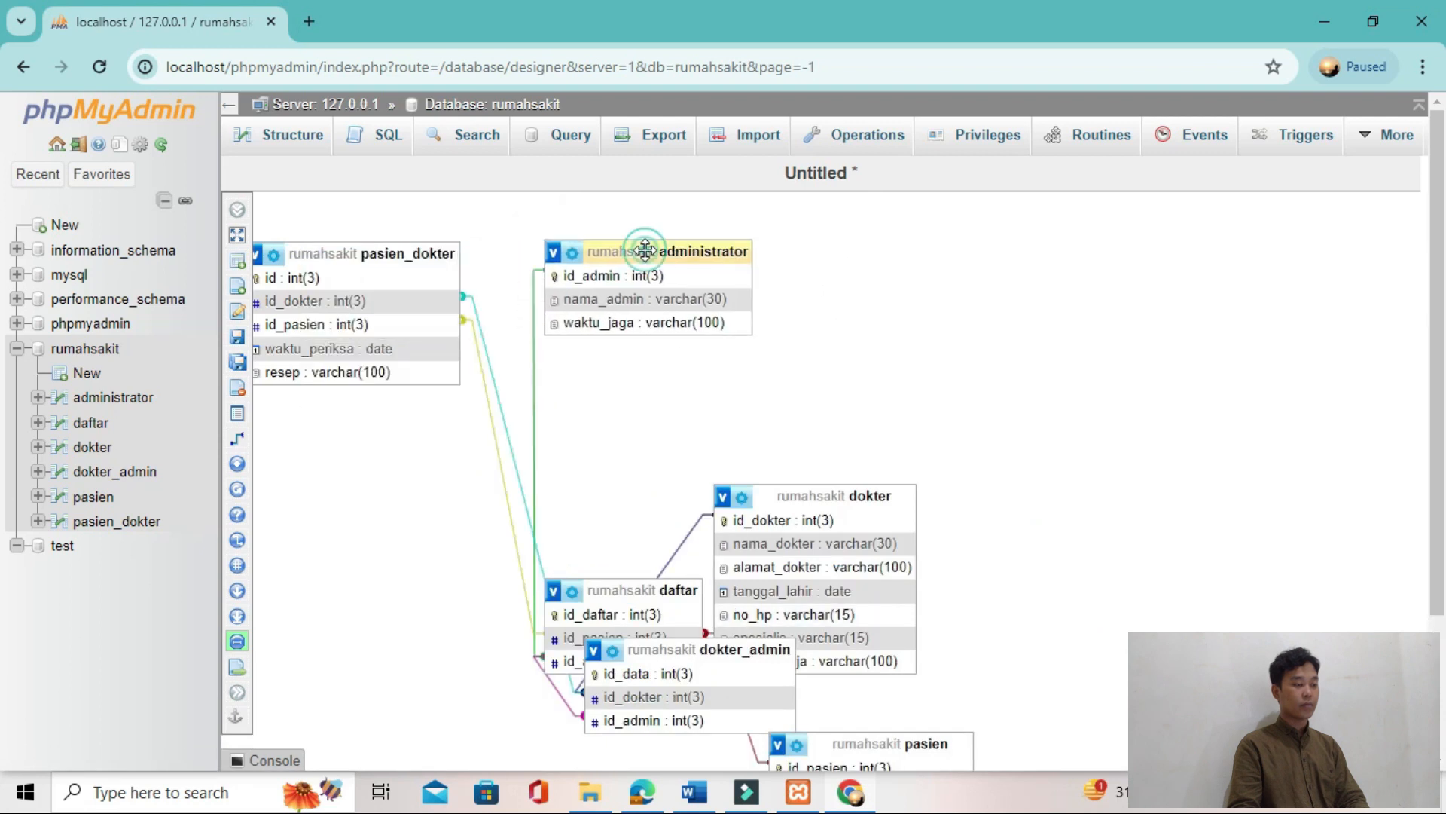
pyautogui.moveTo(403, 251); pyautogui.dragTo(455, 248)
pyautogui.moveTo(671, 251); pyautogui.dragTo(761, 250)
pyautogui.moveTo(827, 489); pyautogui.dragTo(1063, 249)
pyautogui.moveTo(662, 591); pyautogui.dragTo(449, 486)
pyautogui.moveTo(662, 642); pyautogui.dragTo(719, 479)
pyautogui.moveTo(903, 744); pyautogui.dragTo(1093, 482)
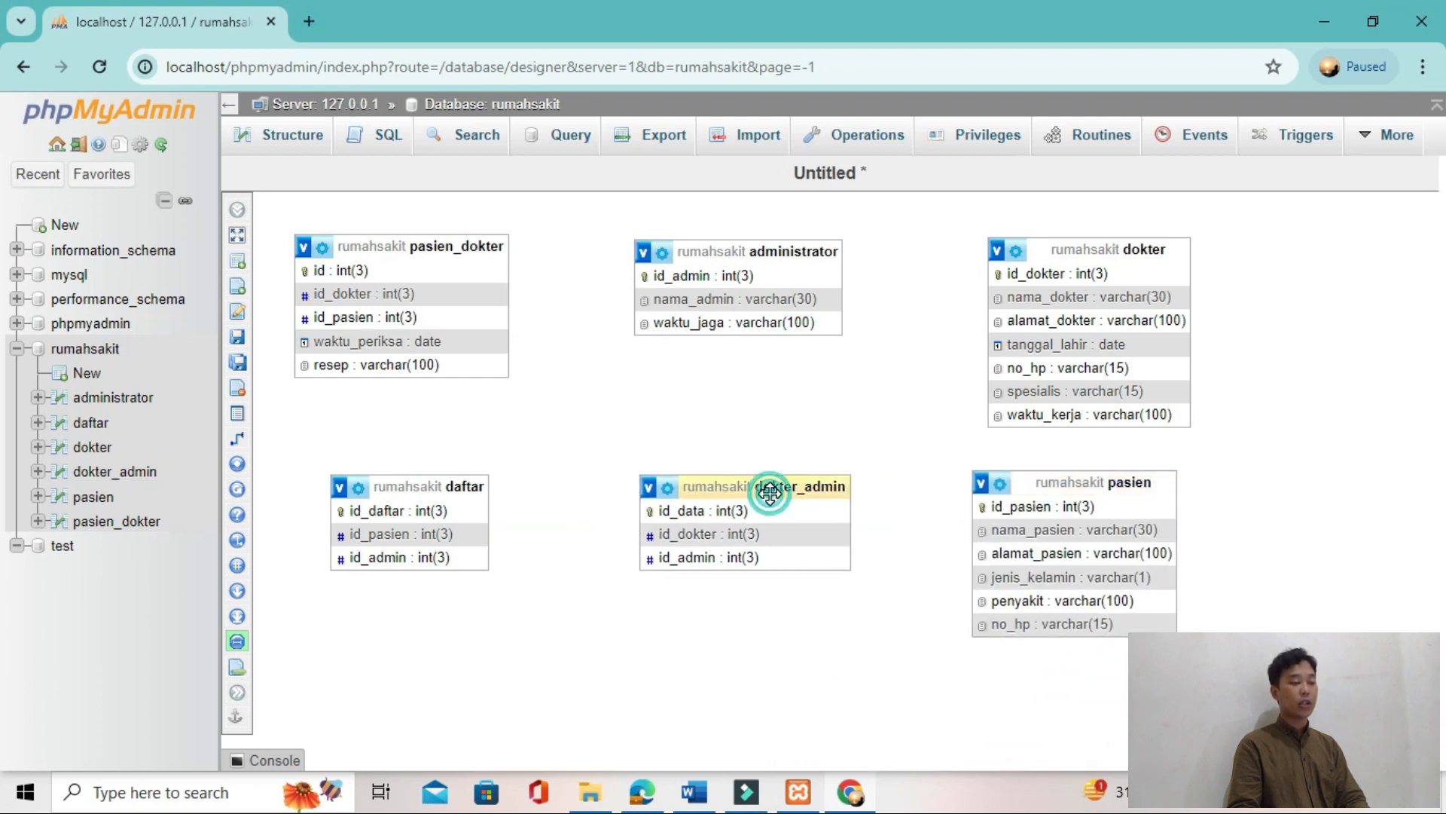
pyautogui.moveTo(770, 494); pyautogui.dragTo(749, 595)
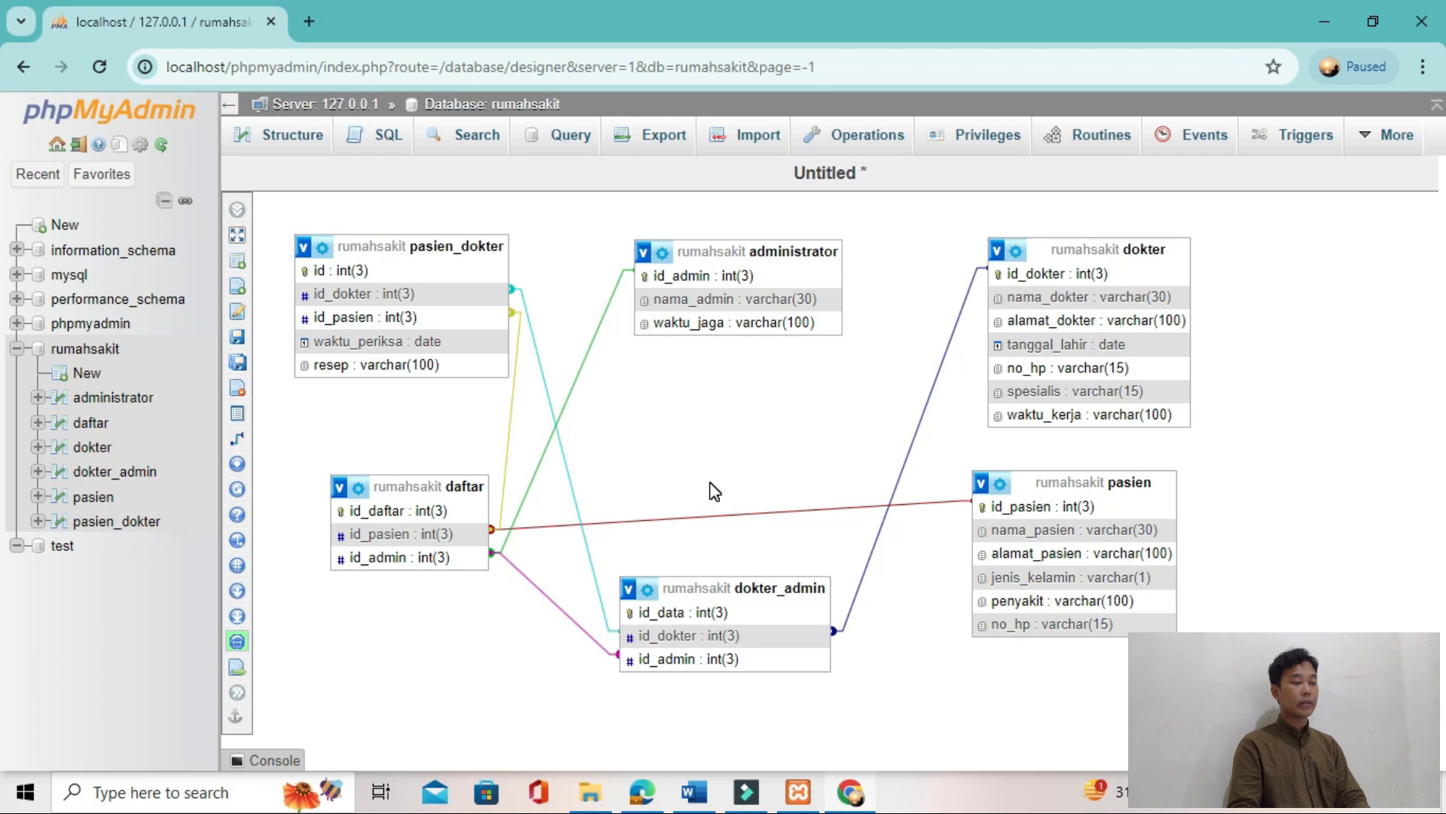
# Step: Check the tutorial's final relation diagram and delete the relationship between the id_dokter fields of dokter_admin and pasien_dokter
pyautogui.hotkey('alt', 'Tab')
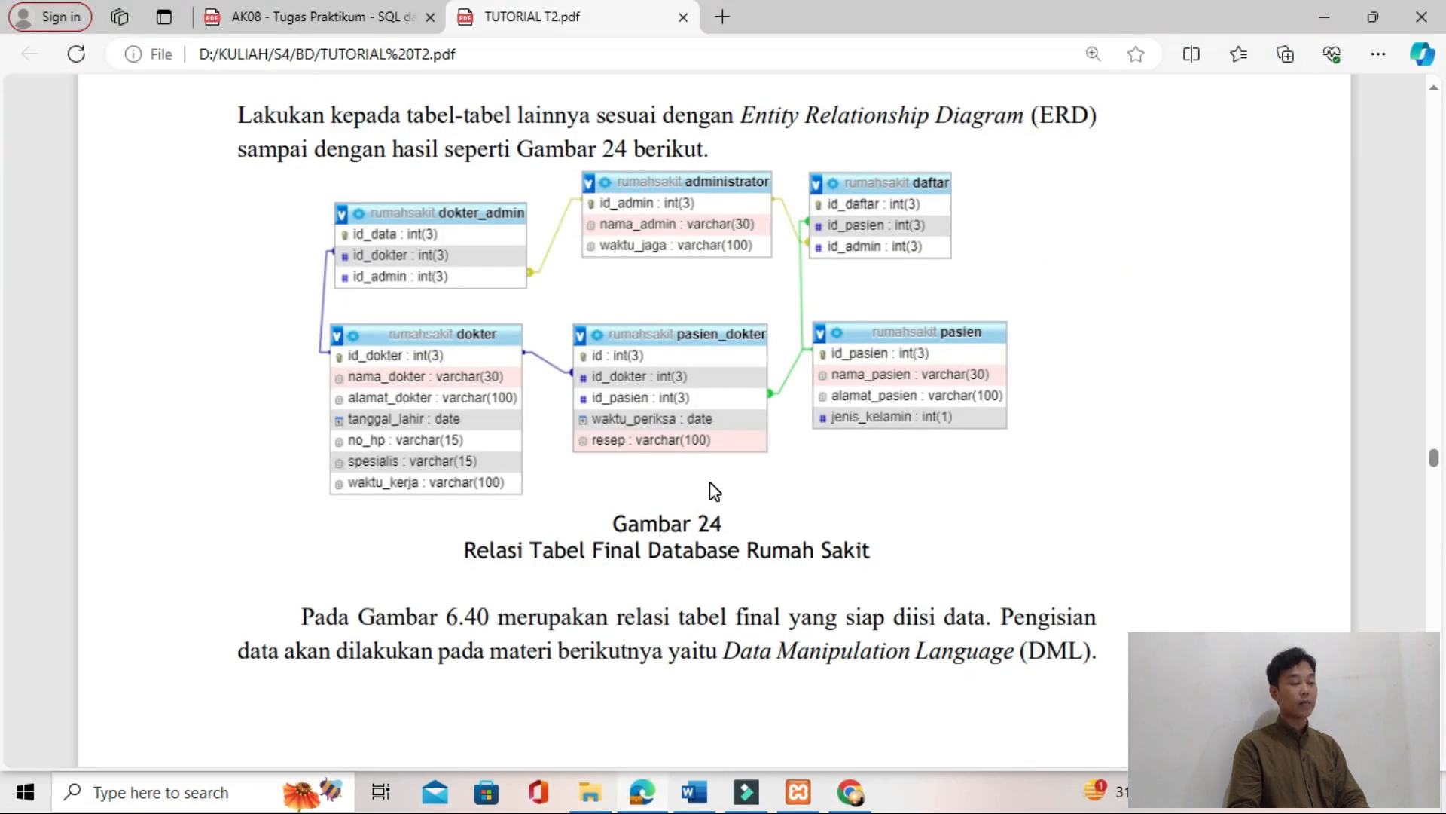
pyautogui.hotkey('alt', 'Tab')
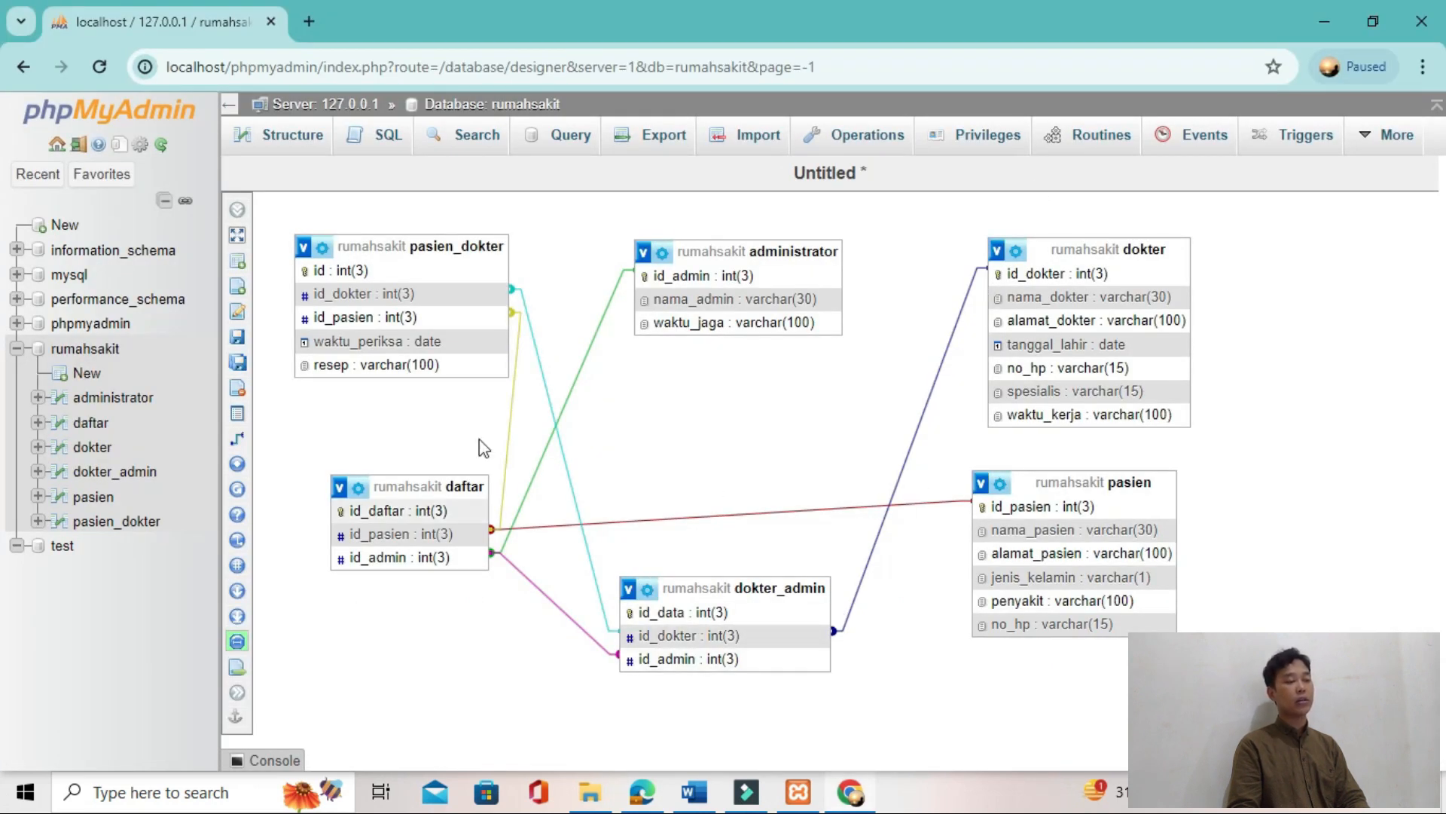
pyautogui.click(549, 393)
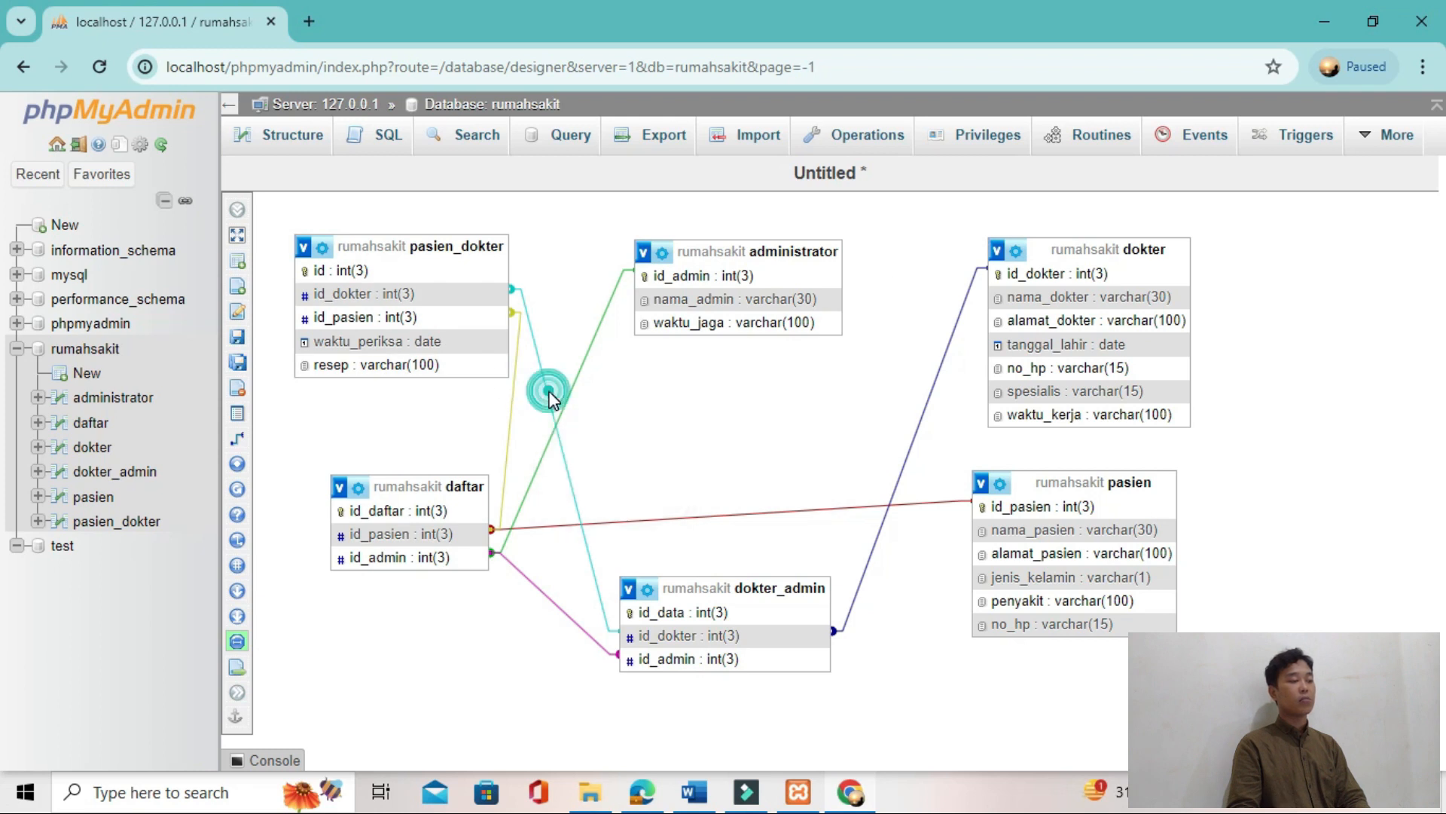
pyautogui.click(512, 289)
pyautogui.click(953, 336)
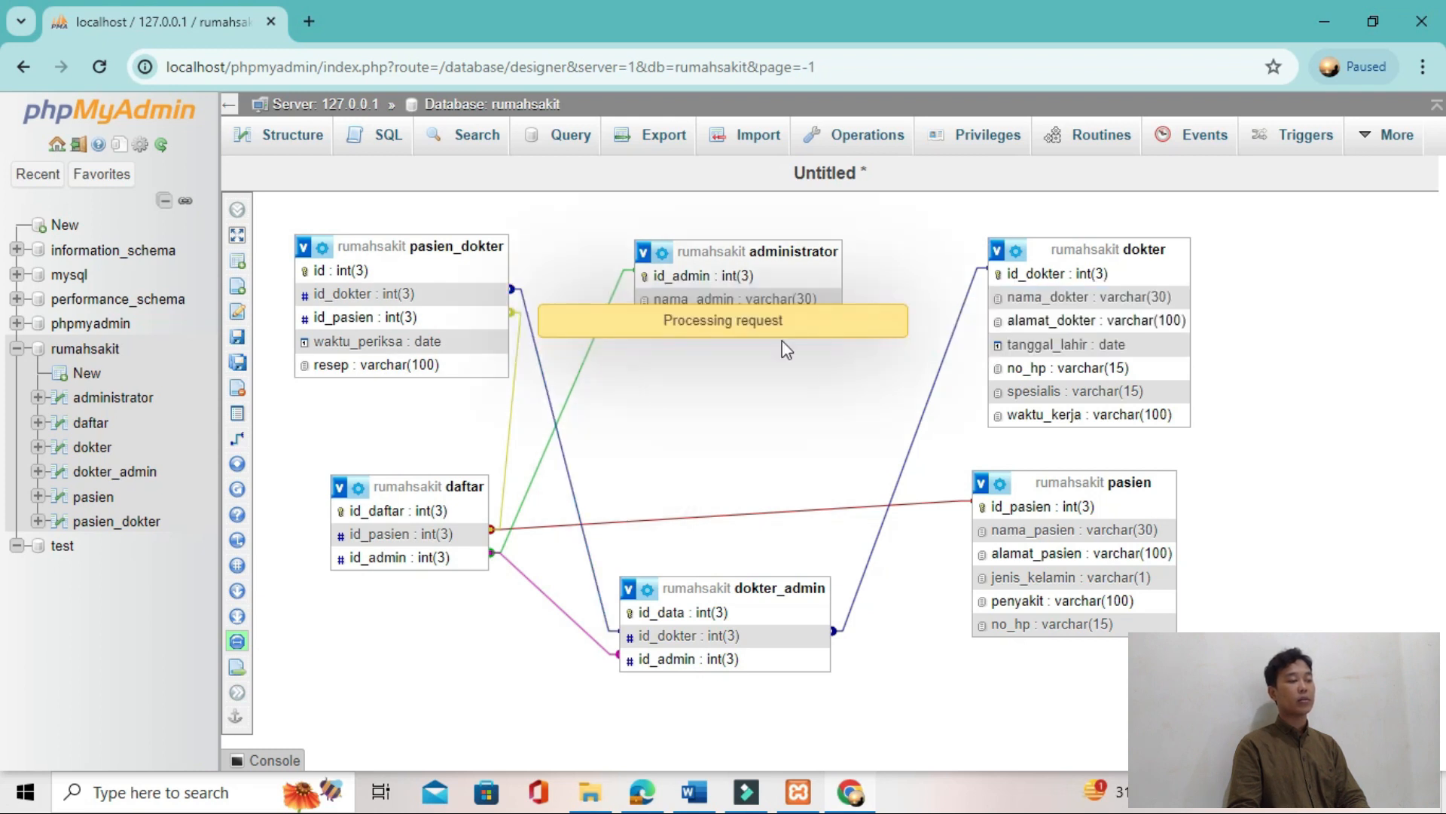
# Step: Move pasien_dokter to a clear area, dokter_admin directly below it, and dokter to the upper row beside them
pyautogui.moveTo(681, 452); pyautogui.dragTo(470, 315)
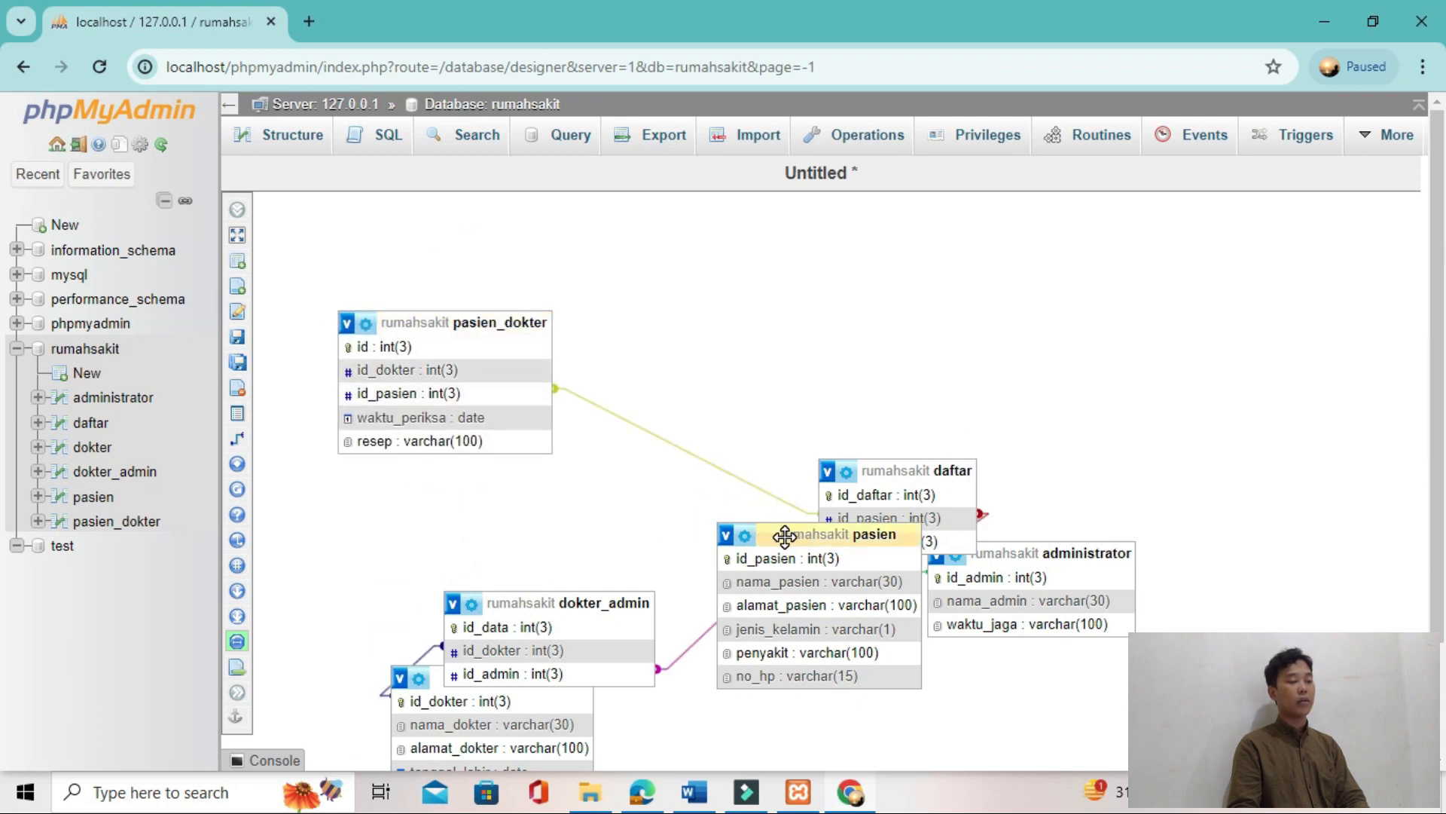
pyautogui.moveTo(574, 603); pyautogui.dragTo(466, 515)
pyautogui.moveTo(499, 678); pyautogui.dragTo(982, 261)
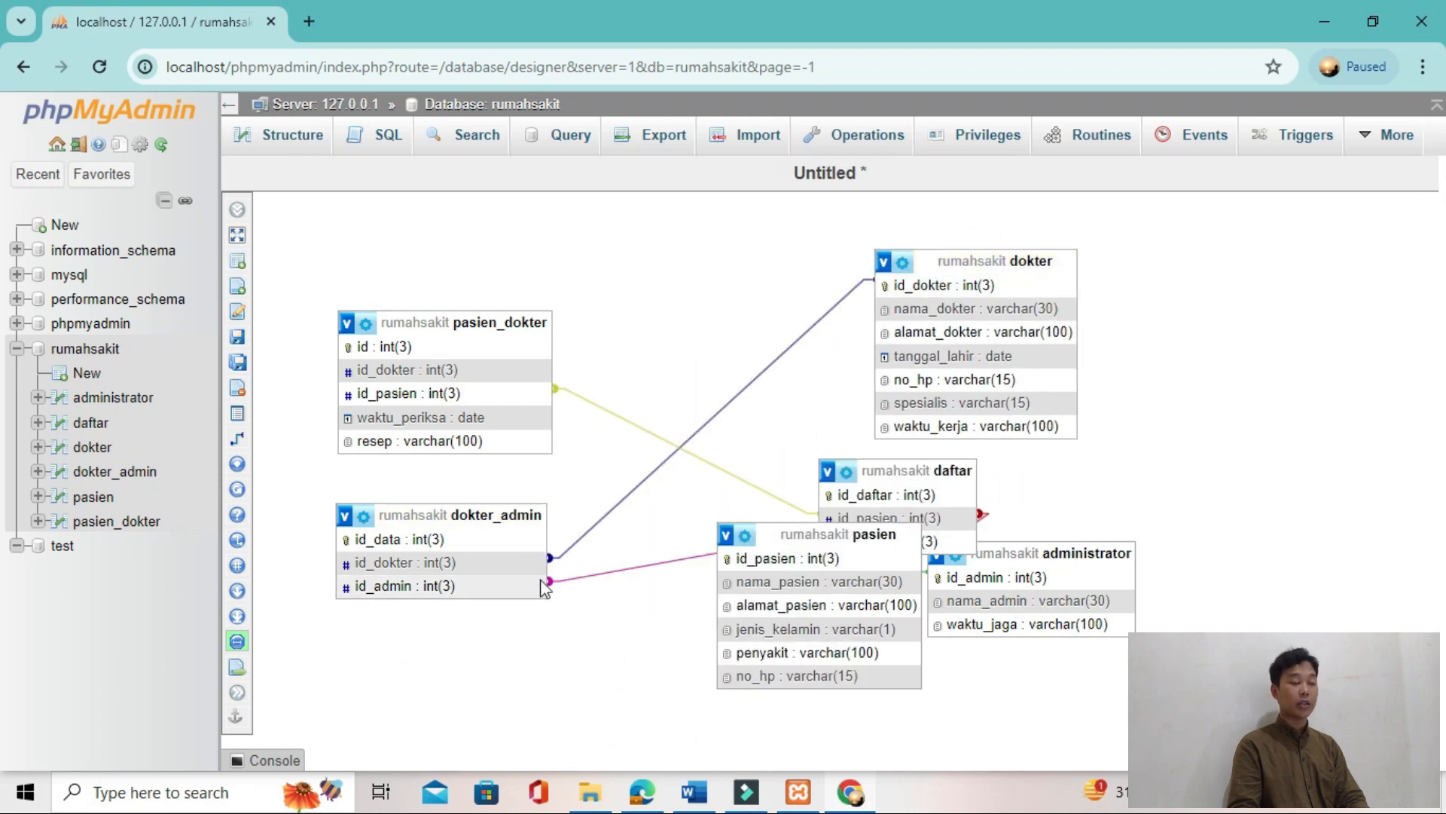
# Step: Relate pasien_dokter's id_dokter as the referenced key to dokter's id_dokter as the foreign key, with CASCADE on delete and on update
pyautogui.moveTo(245, 396)
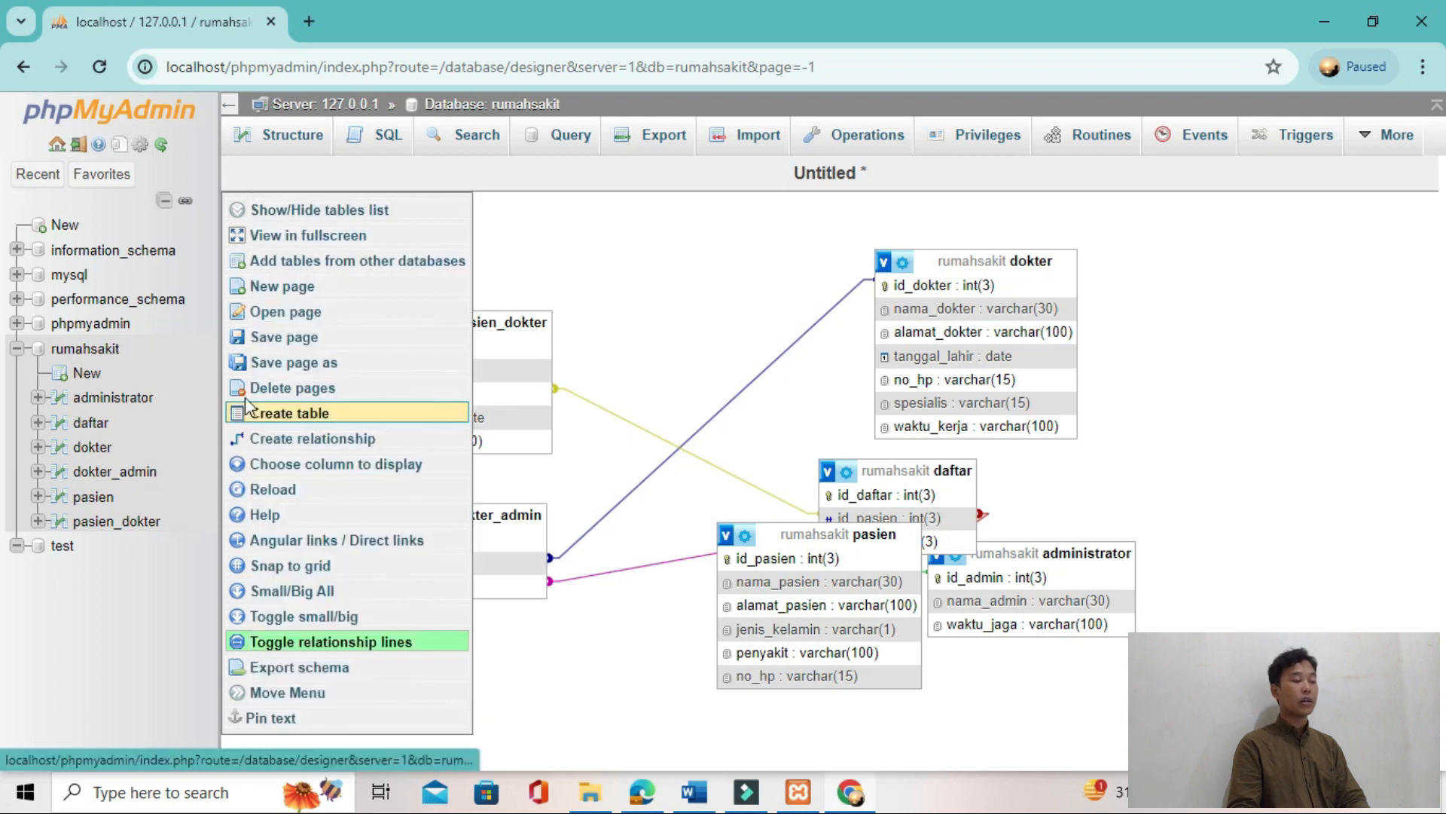
pyautogui.click(248, 440)
pyautogui.click(497, 371)
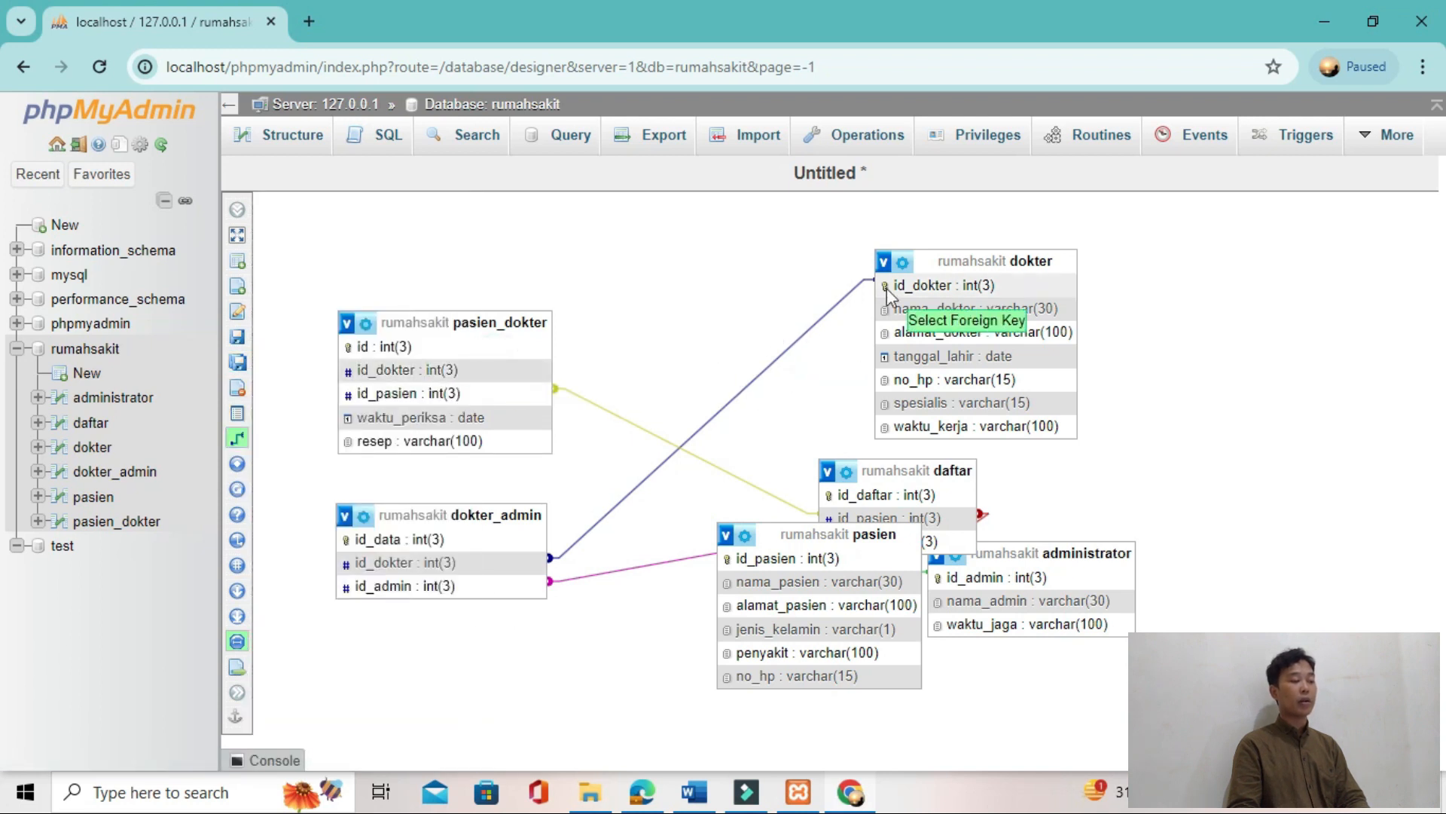
pyautogui.click(887, 286)
pyautogui.click(1274, 367)
pyautogui.click(1250, 400)
pyautogui.click(1275, 406)
pyautogui.click(1252, 447)
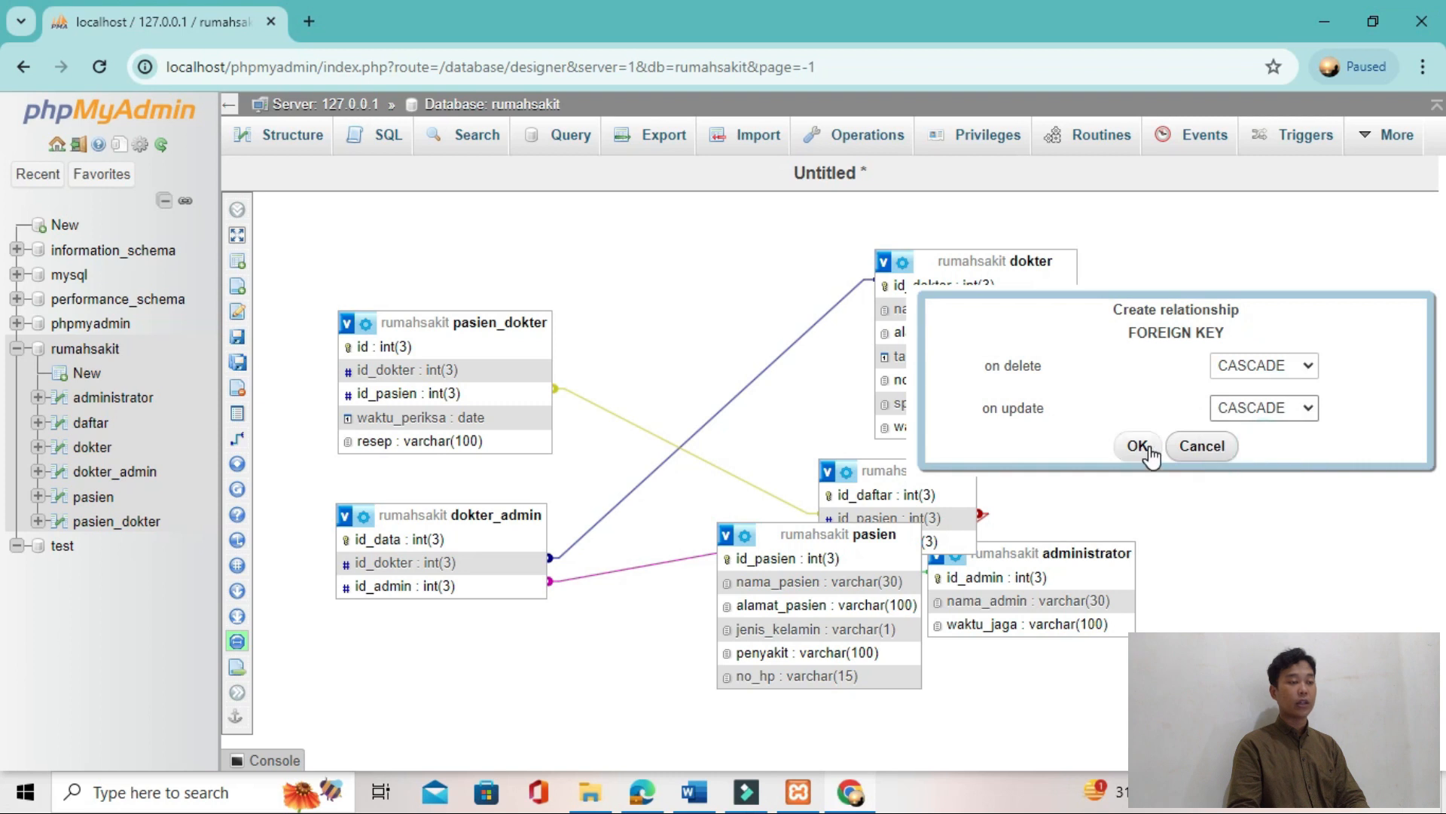
pyautogui.click(1139, 446)
# Step: Arrange pasien, daftar and dokter in an upper row, with administrator, pasien_dokter and dokter_admin below them
pyautogui.moveTo(663, 303); pyautogui.dragTo(431, 255)
pyautogui.moveTo(654, 414); pyautogui.dragTo(654, 325)
pyautogui.moveTo(649, 388); pyautogui.dragTo(724, 239)
pyautogui.moveTo(922, 363); pyautogui.dragTo(1039, 241)
pyautogui.moveTo(962, 646); pyautogui.dragTo(783, 481)
pyautogui.moveTo(942, 688); pyautogui.dragTo(1061, 520)
pyautogui.moveTo(576, 755); pyautogui.dragTo(538, 689)
pyautogui.moveTo(652, 689); pyautogui.dragTo(748, 693)
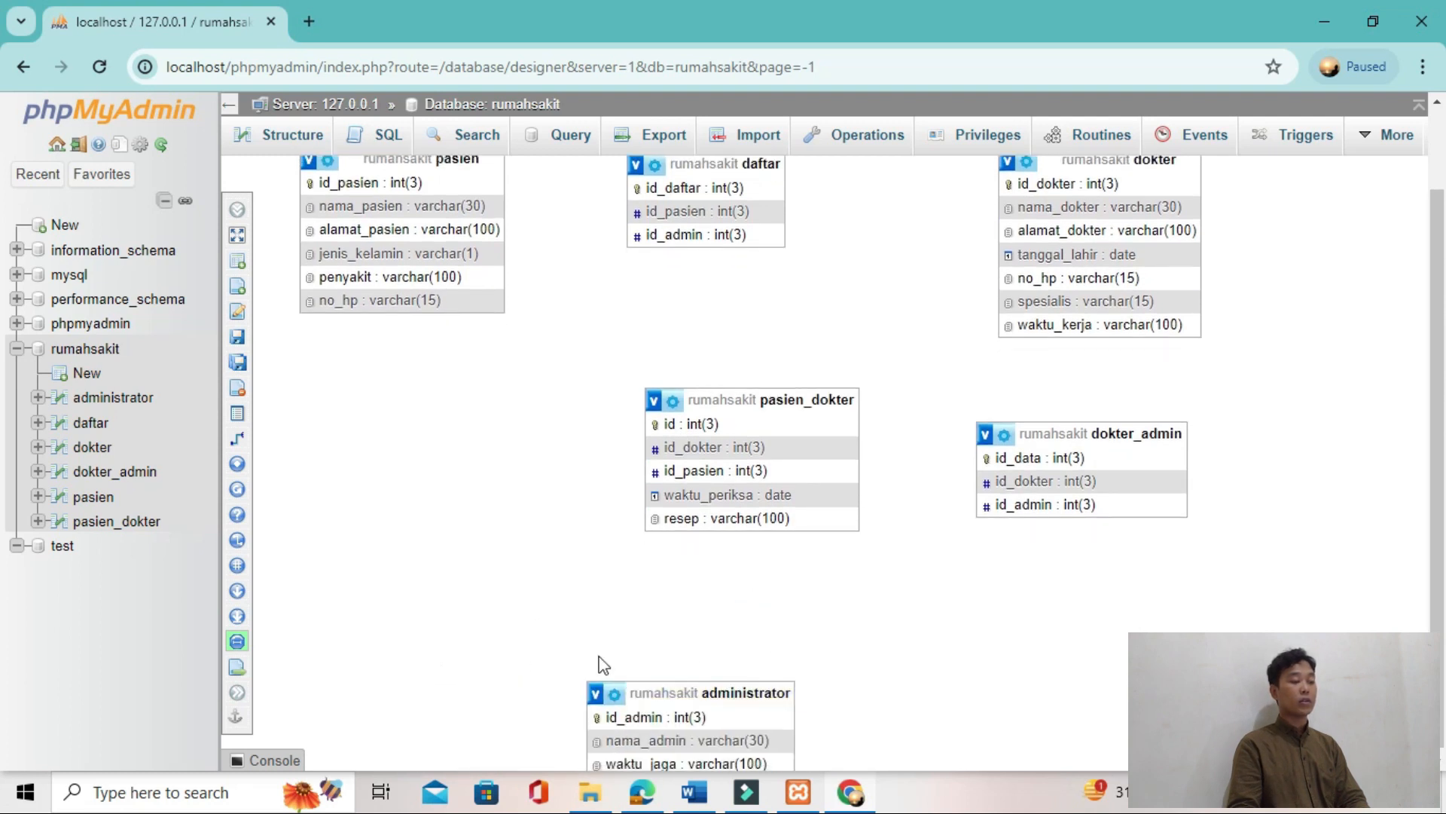
pyautogui.moveTo(620, 682); pyautogui.dragTo(509, 654)
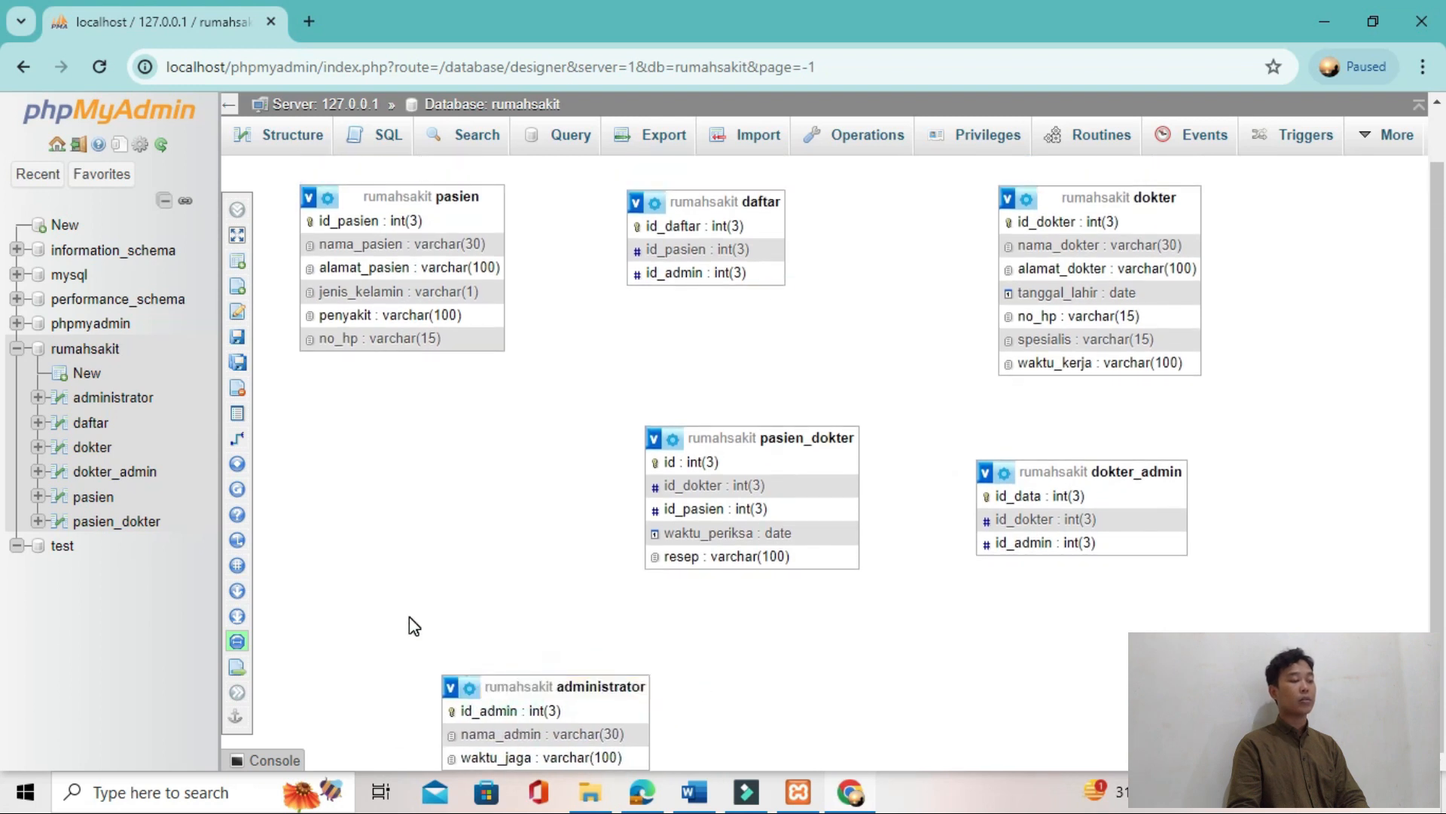
pyautogui.moveTo(643, 678); pyautogui.dragTo(570, 685)
pyautogui.scroll(-1, 596, 659)
pyautogui.moveTo(623, 629); pyautogui.dragTo(517, 655)
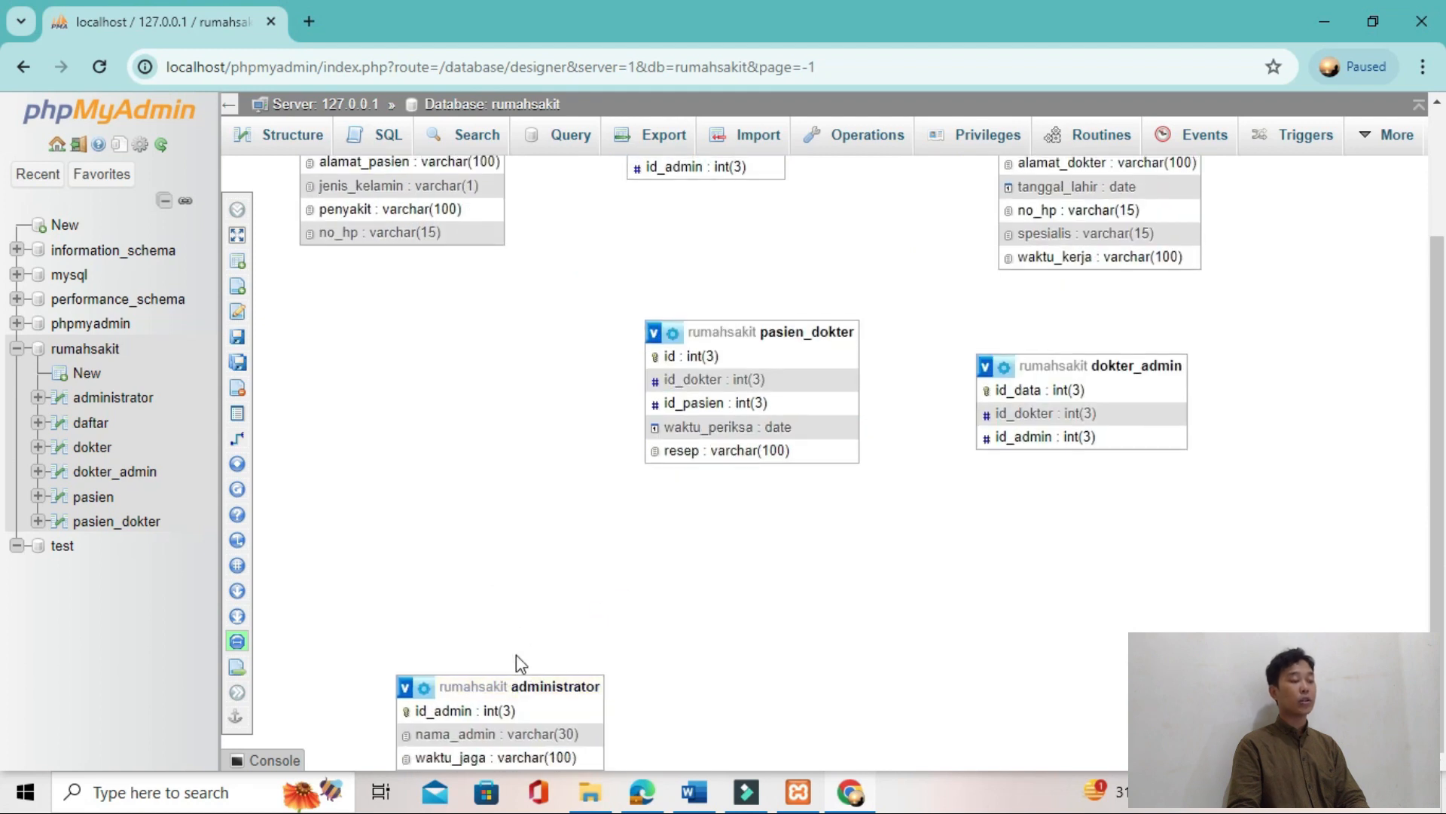
pyautogui.moveTo(484, 532); pyautogui.dragTo(449, 613)
pyautogui.moveTo(462, 680); pyautogui.dragTo(419, 555)
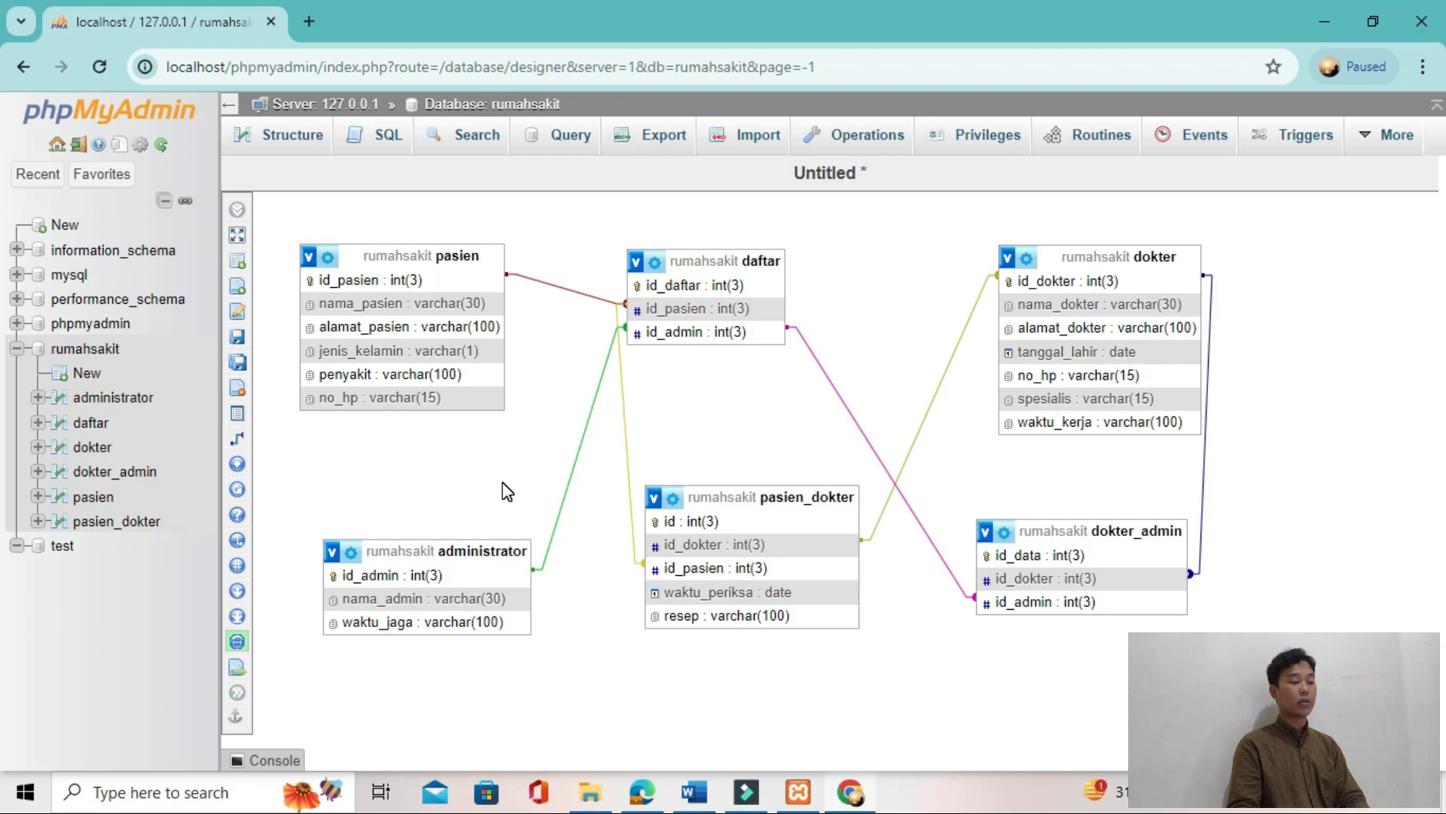
# Step: Delete the relationship between the id_admin fields of daftar and dokter_admin, and move pasien_dokter clear of daftar
pyautogui.click(970, 593)
pyautogui.click(1169, 621)
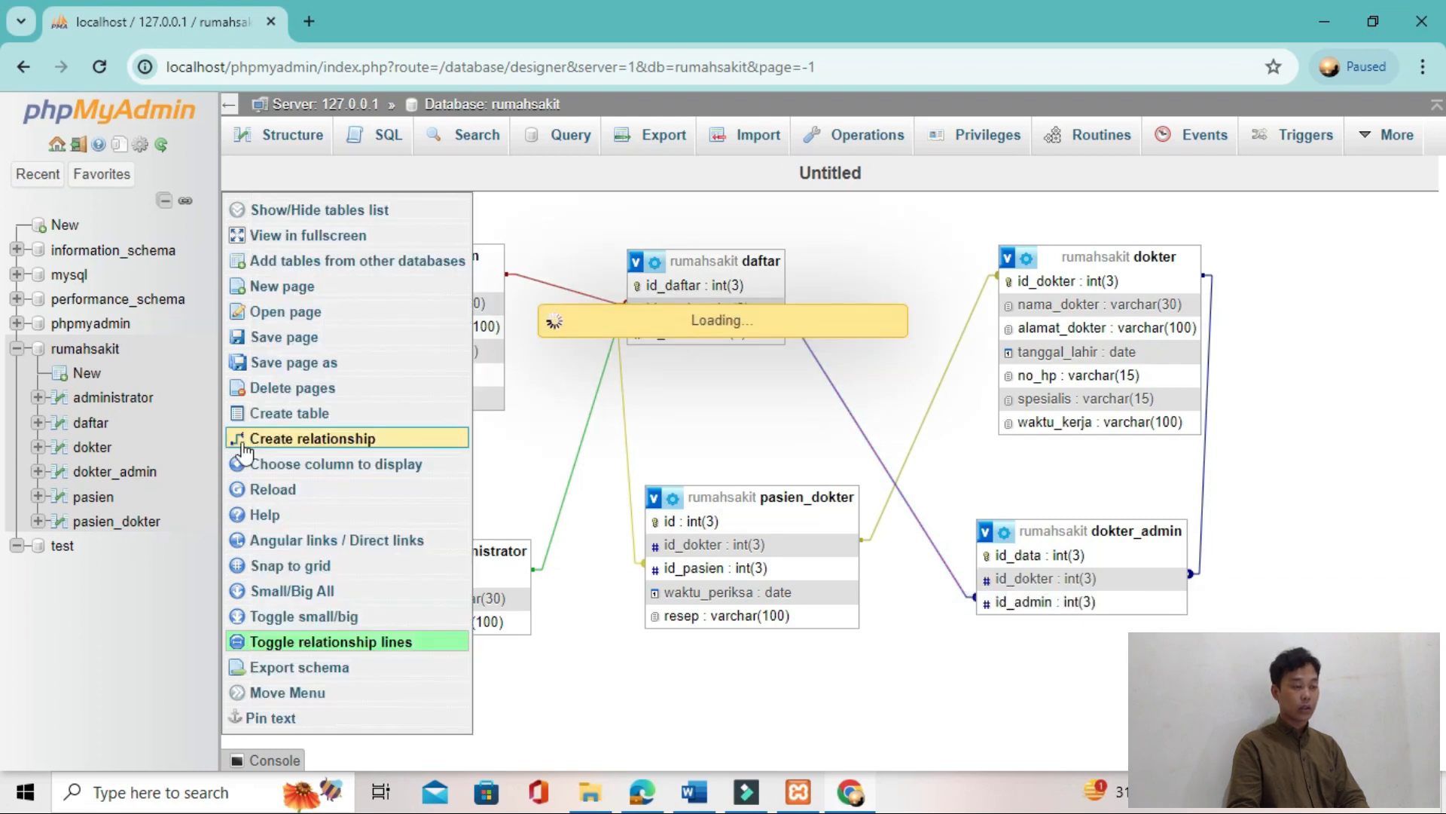
pyautogui.scroll(-2, 675, 546)
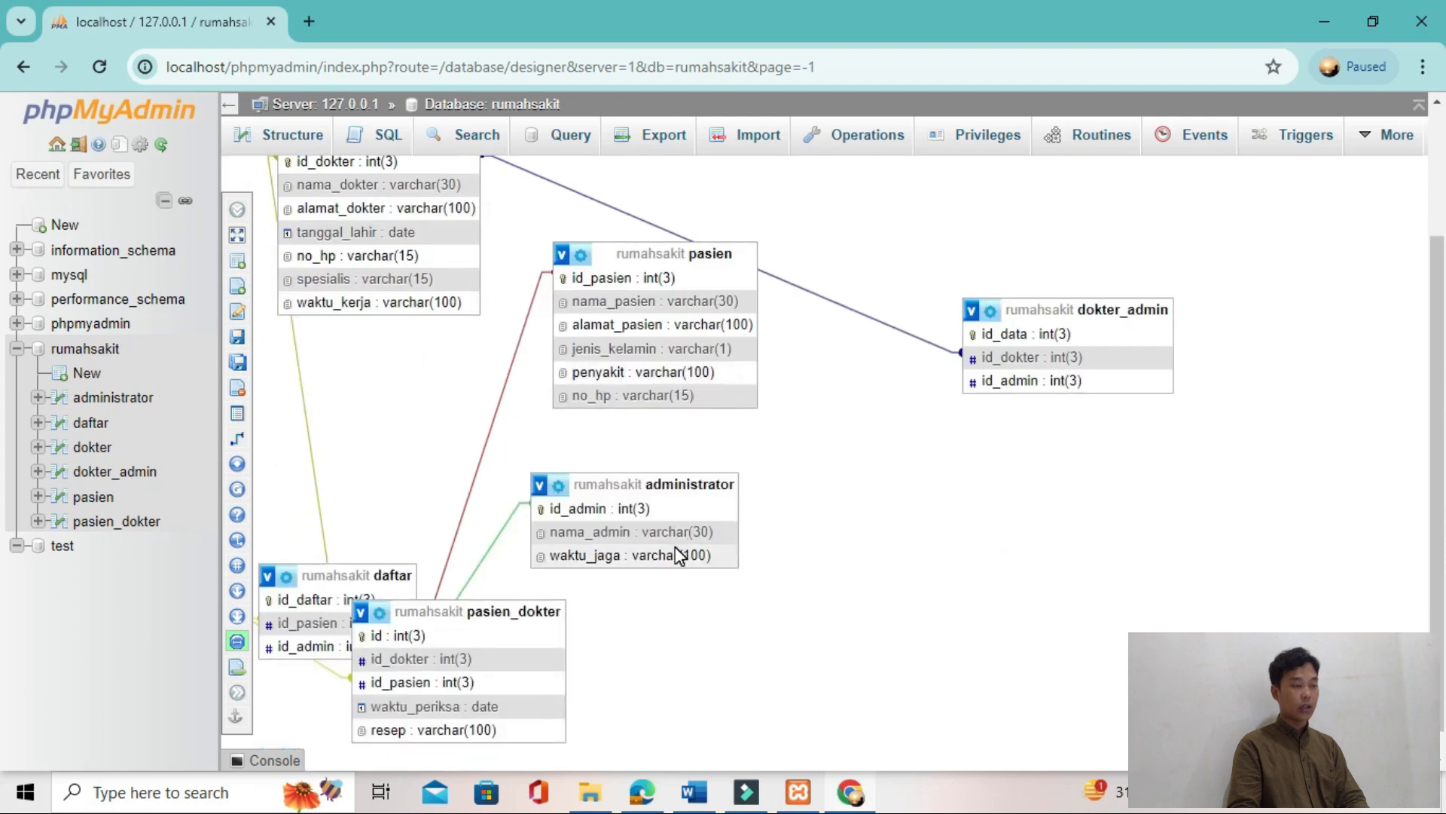
pyautogui.moveTo(497, 615); pyautogui.dragTo(874, 657)
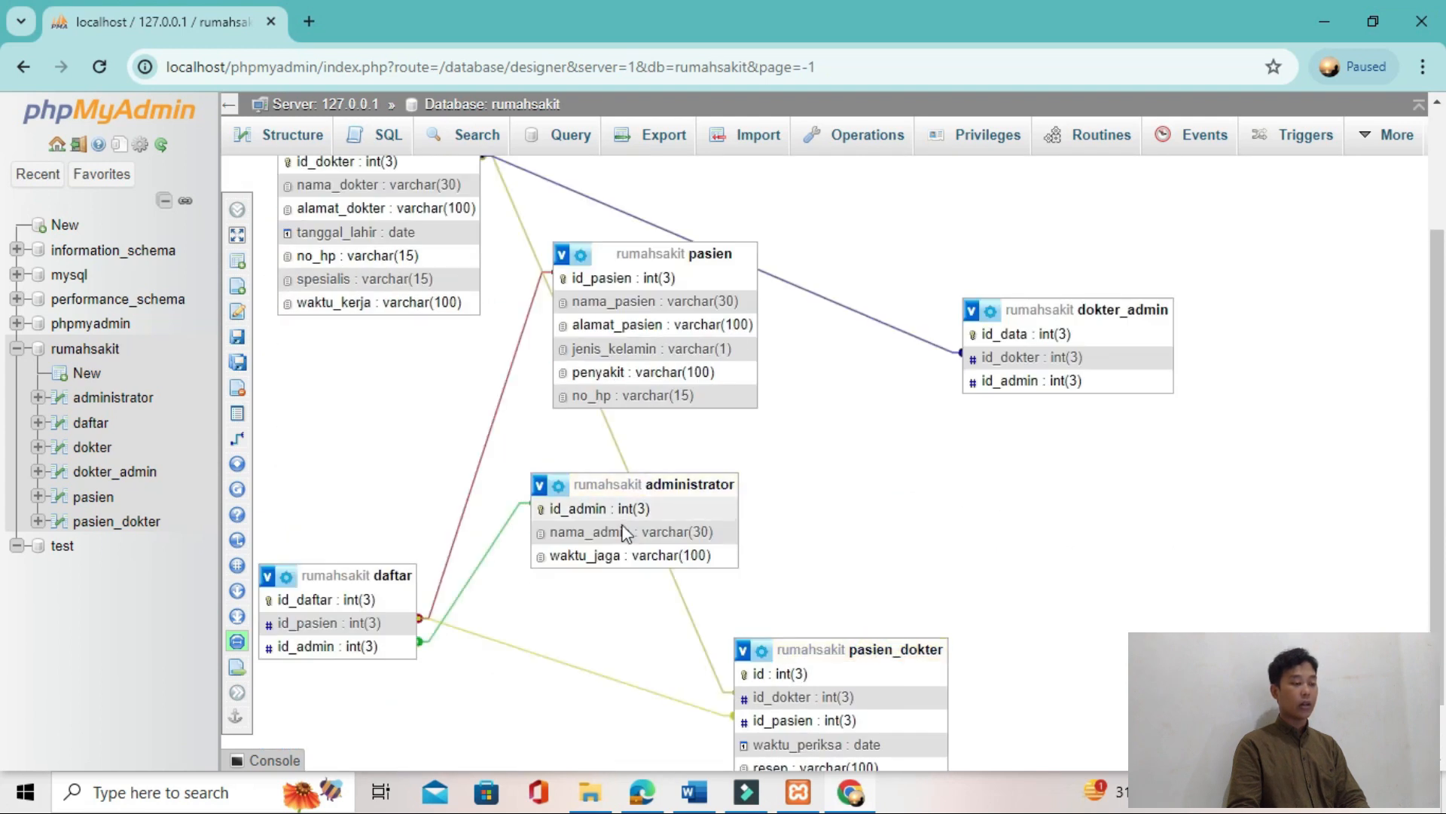
# Step: Relate administrator's id_admin as the referenced key to dokter_admin's id_admin as the foreign key, setting the on delete and on update actions
pyautogui.click(237, 439)
pyautogui.click(670, 512)
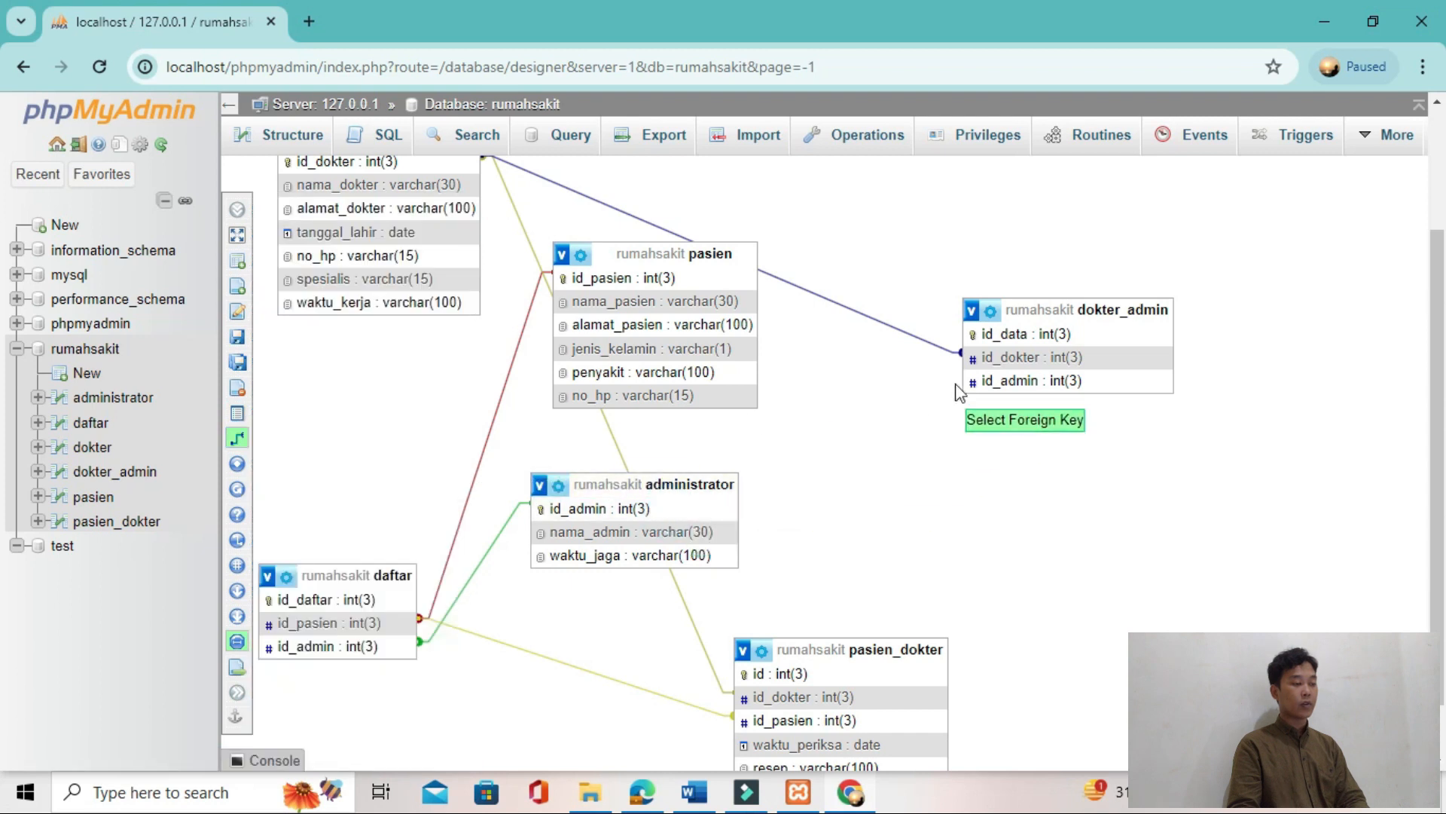
pyautogui.click(1009, 381)
pyautogui.click(1284, 459)
pyautogui.click(1256, 501)
pyautogui.click(1278, 539)
pyautogui.click(1179, 539)
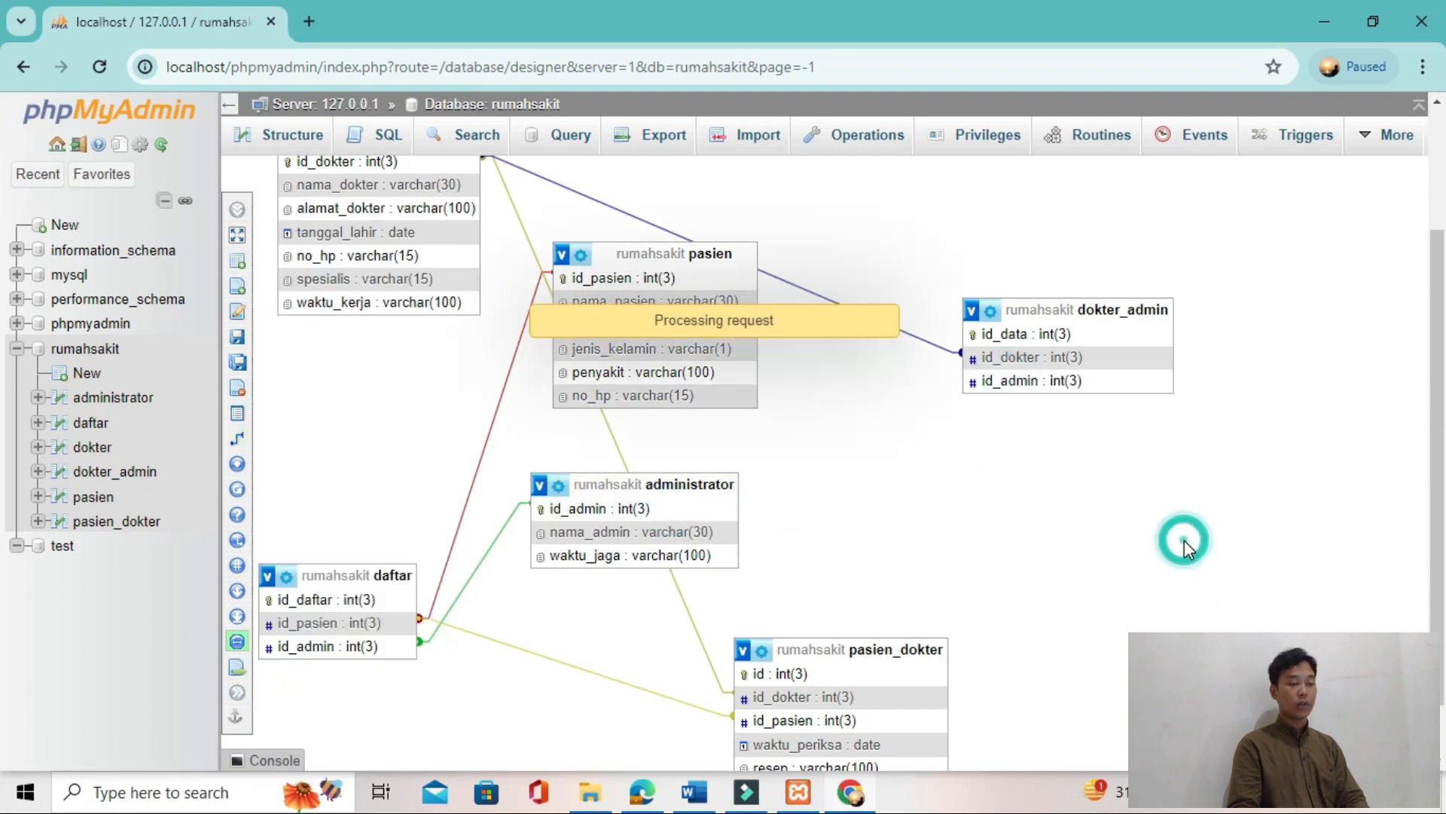
# Step: Spread the tables out with pasien_dokter above daftar, pasien beside daftar, and dokter between administrator and dokter_admin
pyautogui.moveTo(1028, 484)
pyautogui.mouseDown()
pyautogui.moveTo(1087, 479)
pyautogui.moveTo(1075, 455)
pyautogui.moveTo(1119, 465)
pyautogui.moveTo(1162, 445)
pyautogui.moveTo(968, 476)
pyautogui.moveTo(1044, 519)
pyautogui.moveTo(1162, 482)
pyautogui.moveTo(1203, 528)
pyautogui.mouseUp()
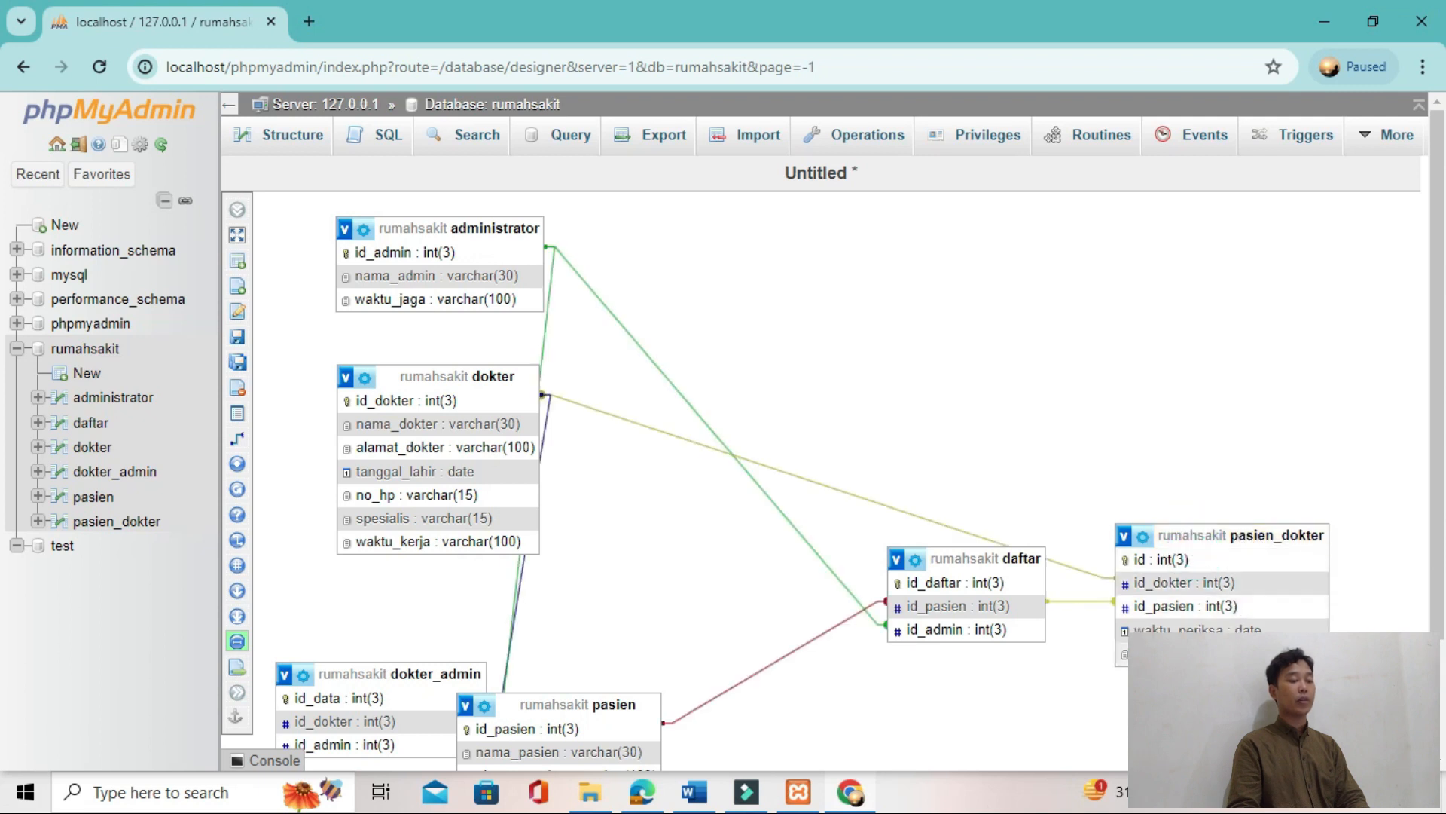
pyautogui.moveTo(1295, 544); pyautogui.dragTo(1272, 409)
pyautogui.moveTo(1133, 378); pyautogui.dragTo(976, 379)
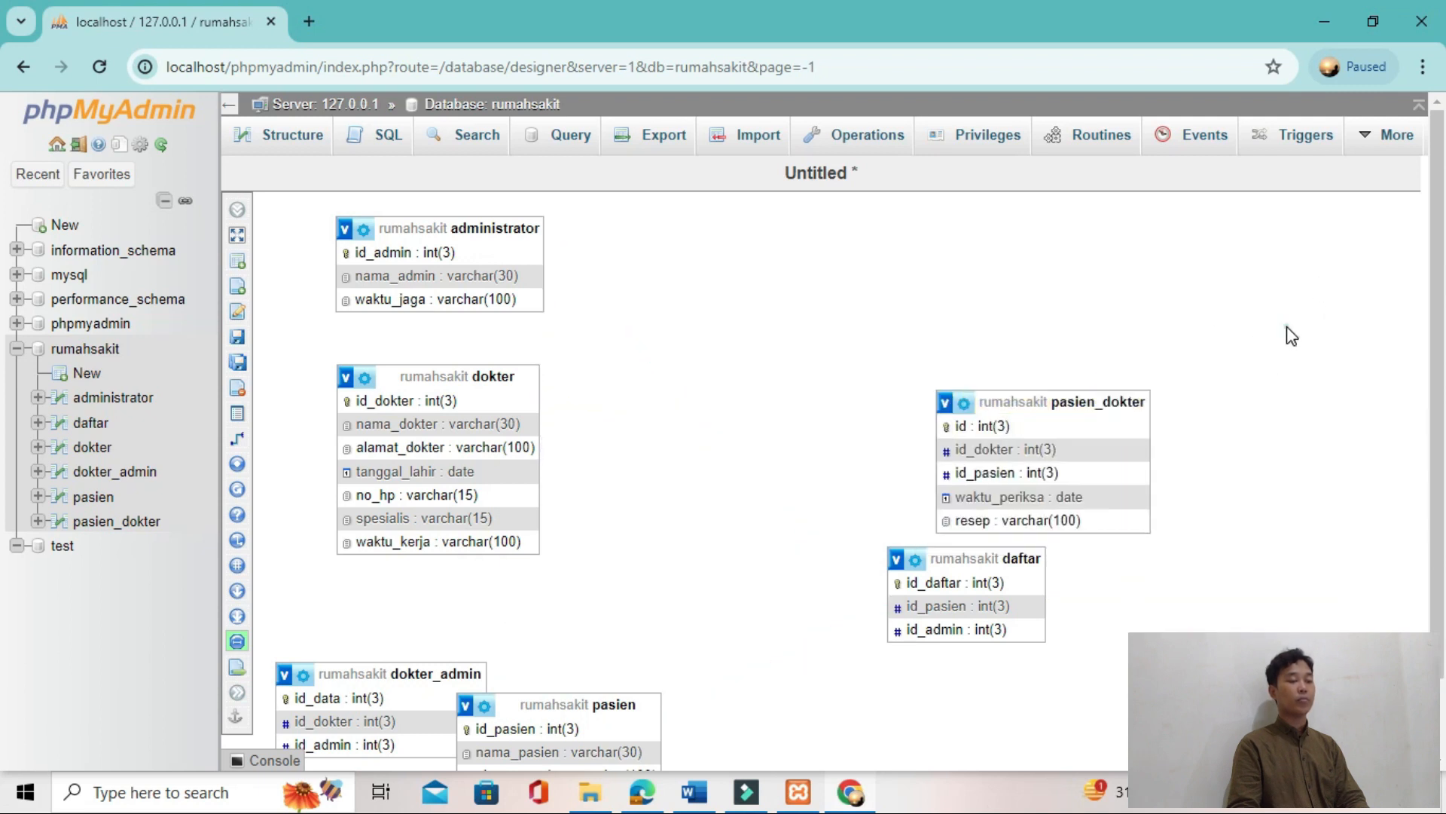
pyautogui.moveTo(1123, 391); pyautogui.dragTo(1005, 256)
pyautogui.moveTo(648, 704); pyautogui.dragTo(742, 616)
pyautogui.moveTo(432, 674); pyautogui.dragTo(407, 616)
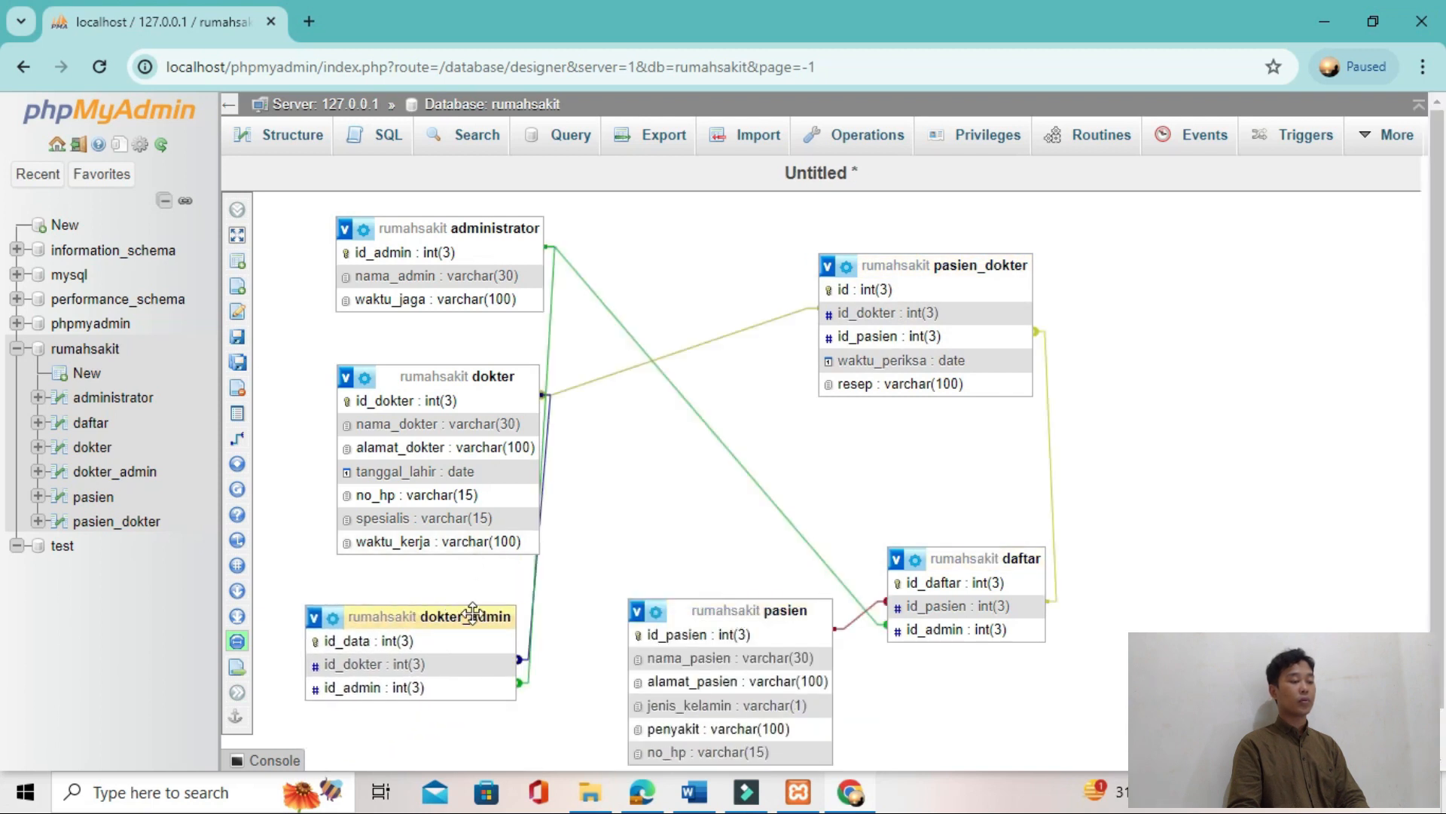
pyautogui.moveTo(472, 383); pyautogui.dragTo(540, 372)
pyautogui.moveTo(433, 393); pyautogui.dragTo(397, 396)
pyautogui.click(741, 619)
pyautogui.moveTo(741, 619); pyautogui.dragTo(702, 580)
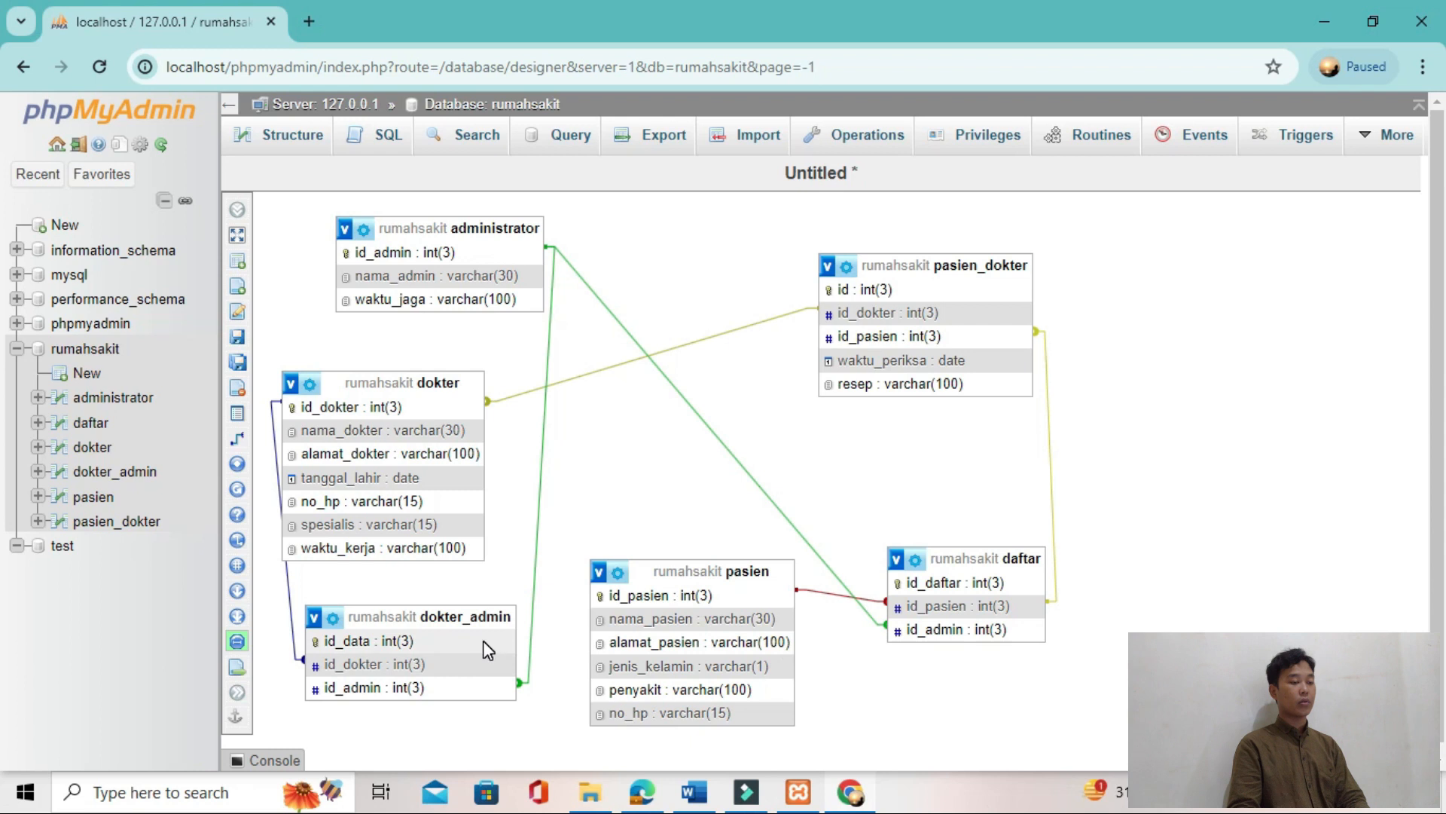
# Step: Check the tutorial's Gambar 24 and delete the relationship between the id_pasien fields of daftar and pasien_dokter
pyautogui.hotkey('alt', 'Tab')
pyautogui.hotkey('alt', 'Tab')
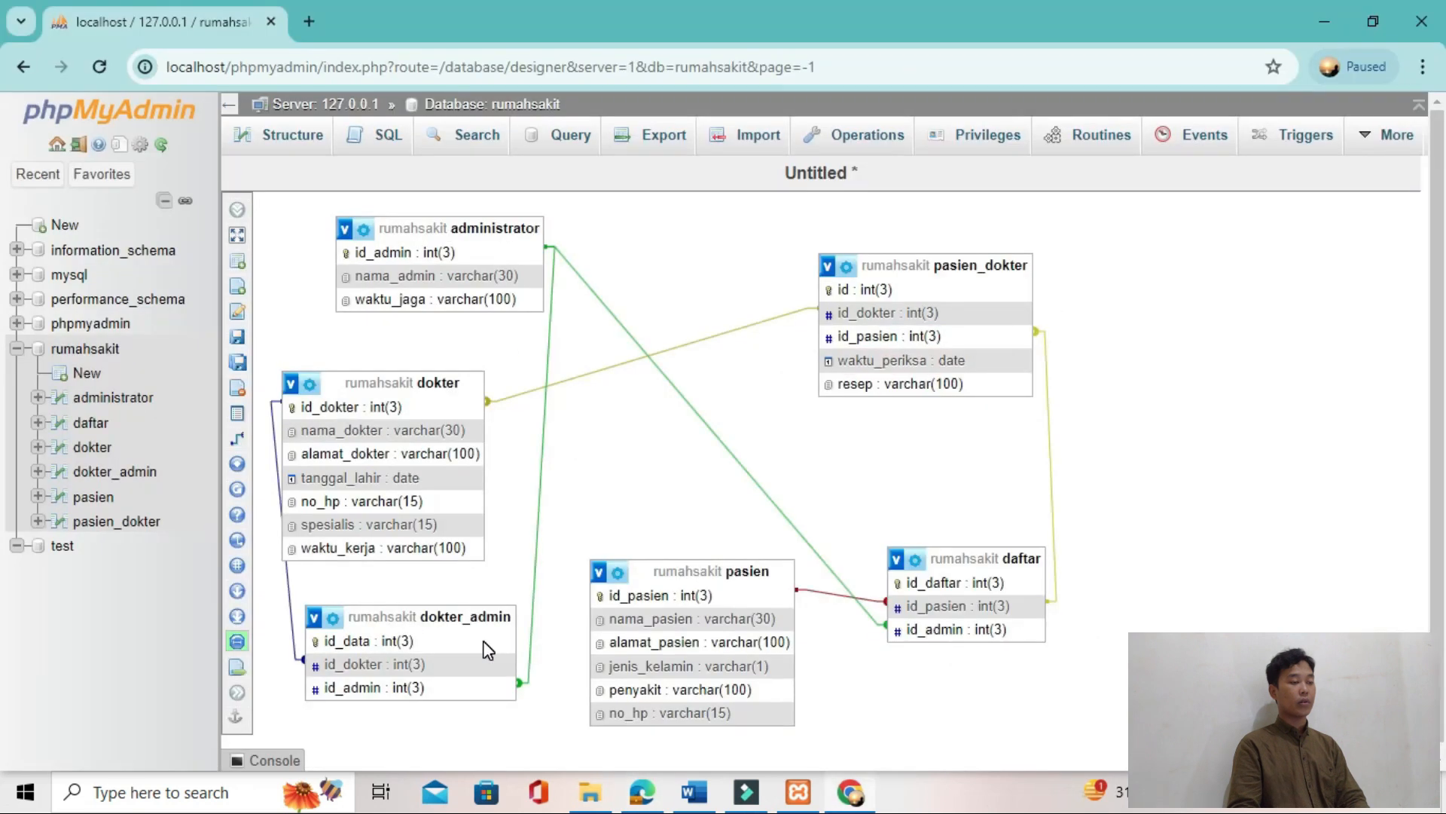
pyautogui.hotkey('alt', 'Tab')
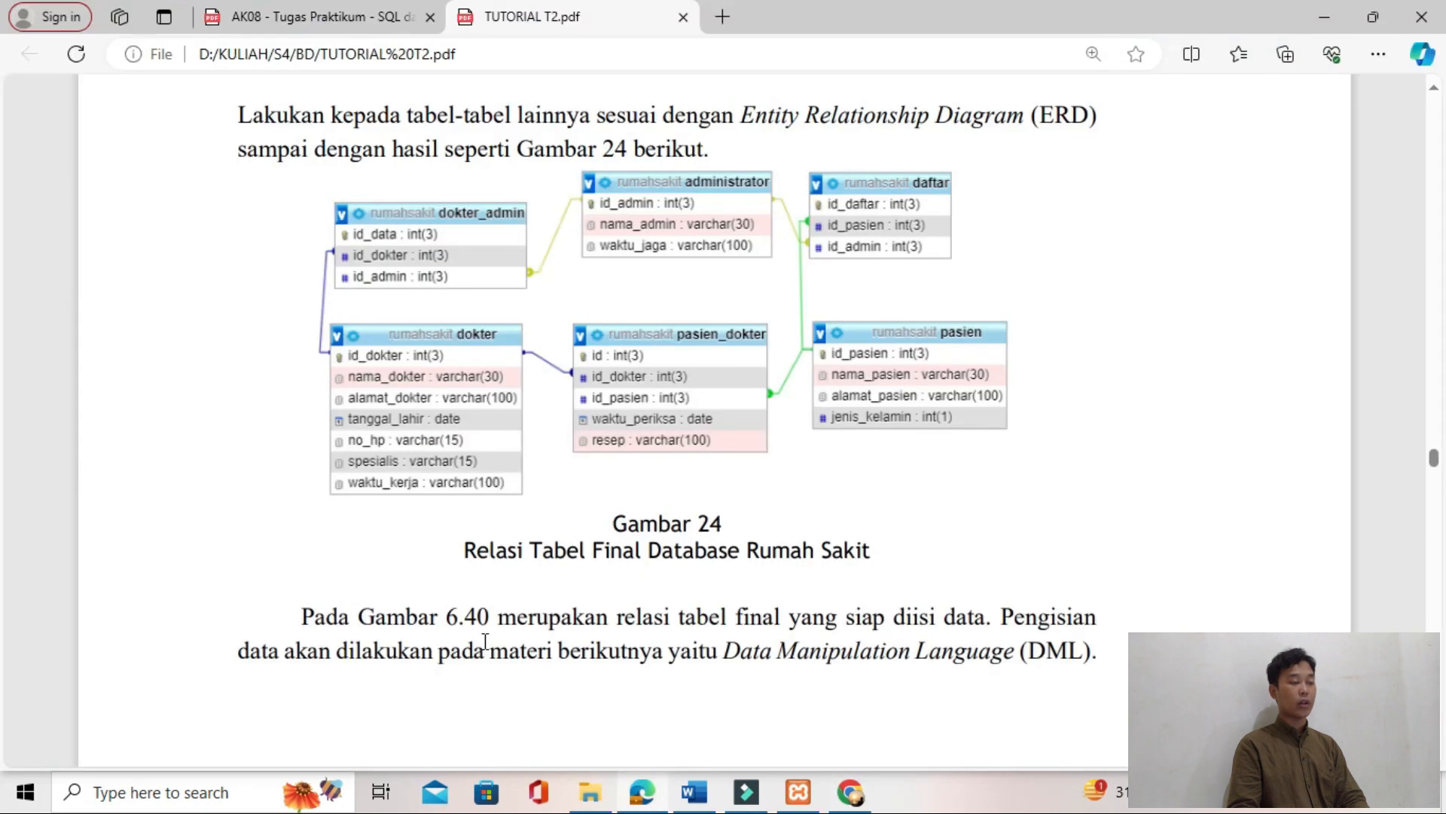
pyautogui.hotkey('alt', 'Tab')
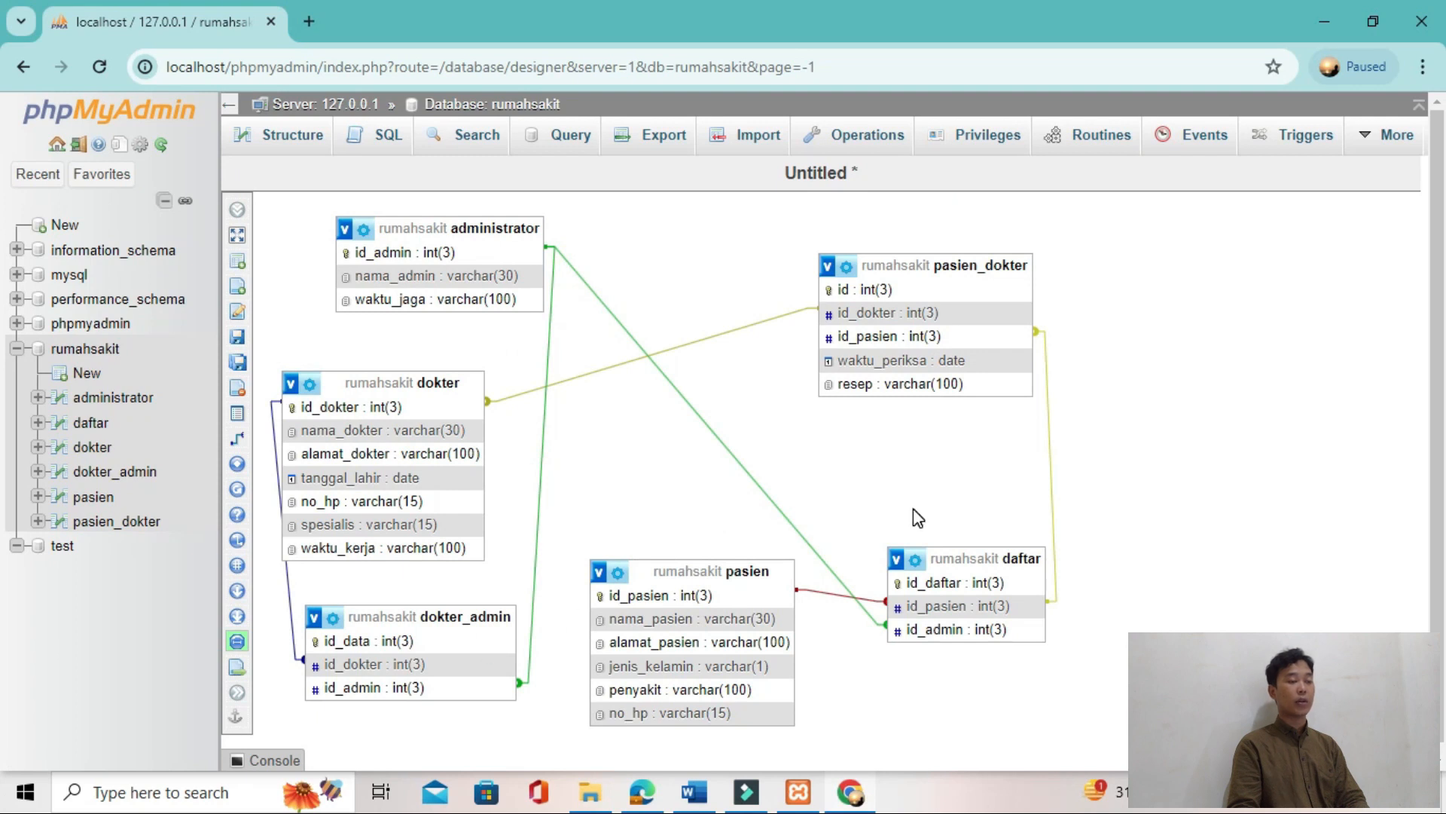
pyautogui.click(1046, 341)
pyautogui.click(1194, 373)
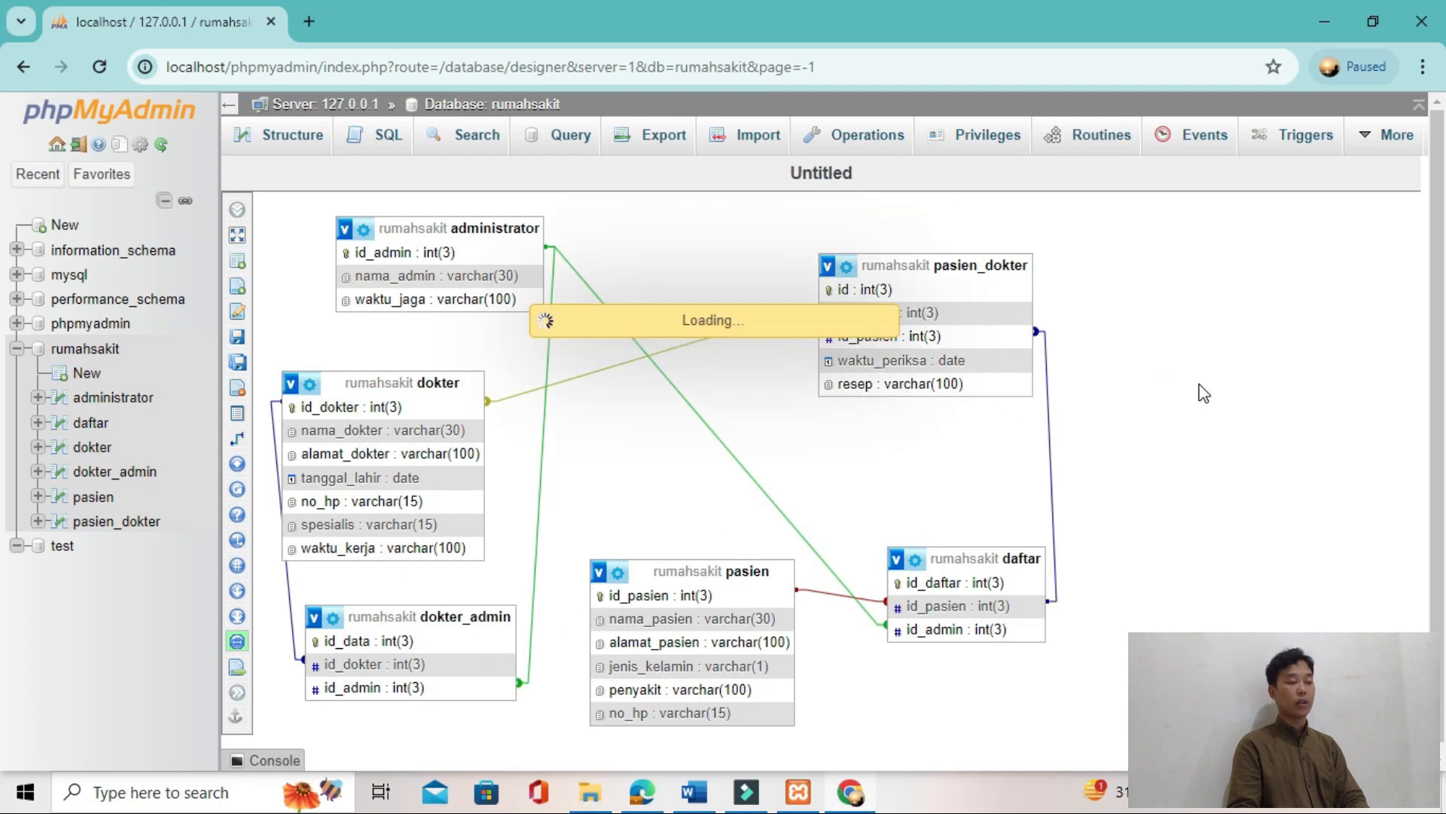
# Step: Relate pasien's id_pasien as the referenced key to pasien_dokter's id_pasien as the foreign key, setting the on delete and on update actions
pyautogui.moveTo(774, 656); pyautogui.dragTo(1201, 368)
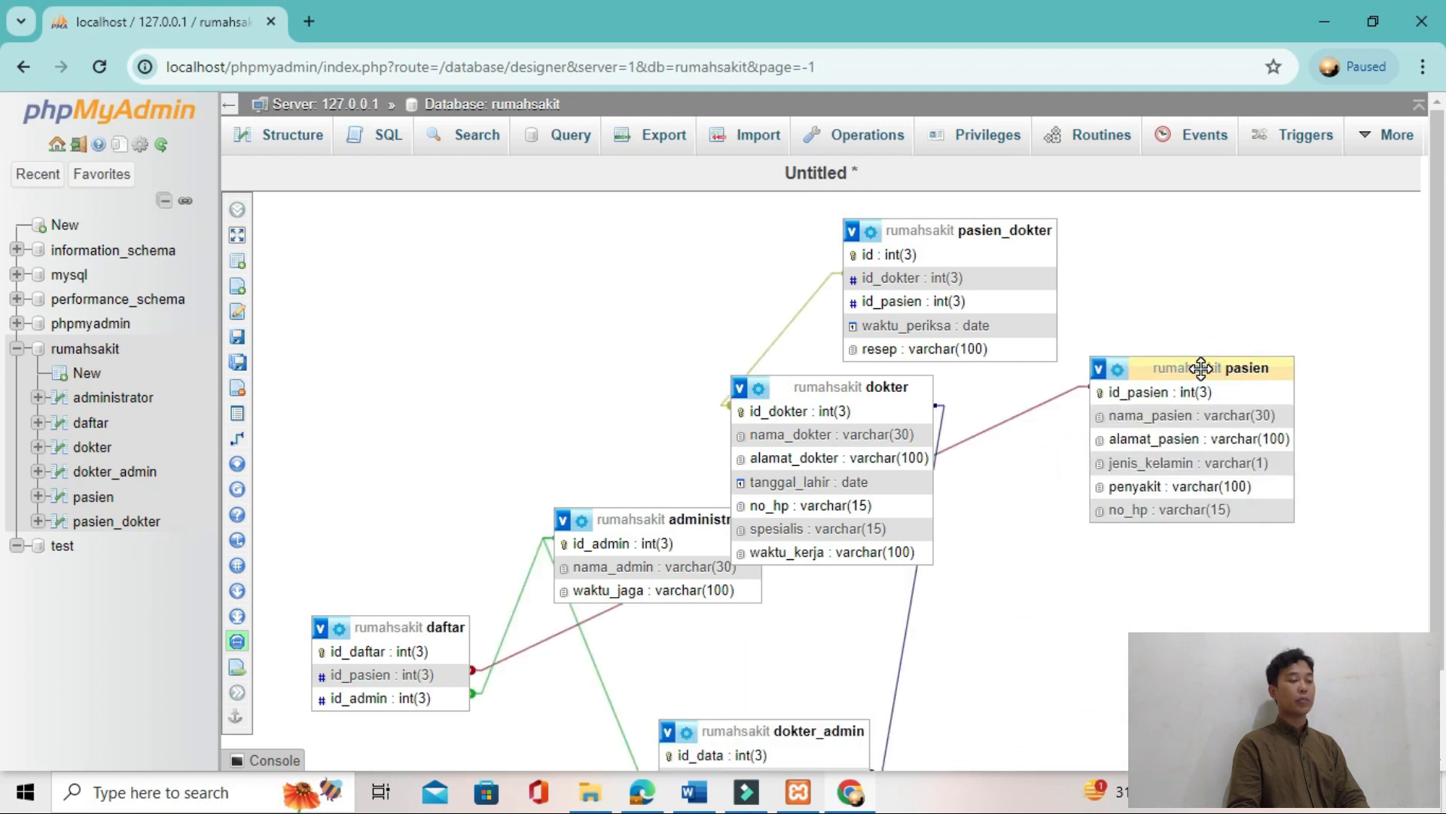
pyautogui.moveTo(256, 438)
pyautogui.click(302, 438)
pyautogui.click(1124, 407)
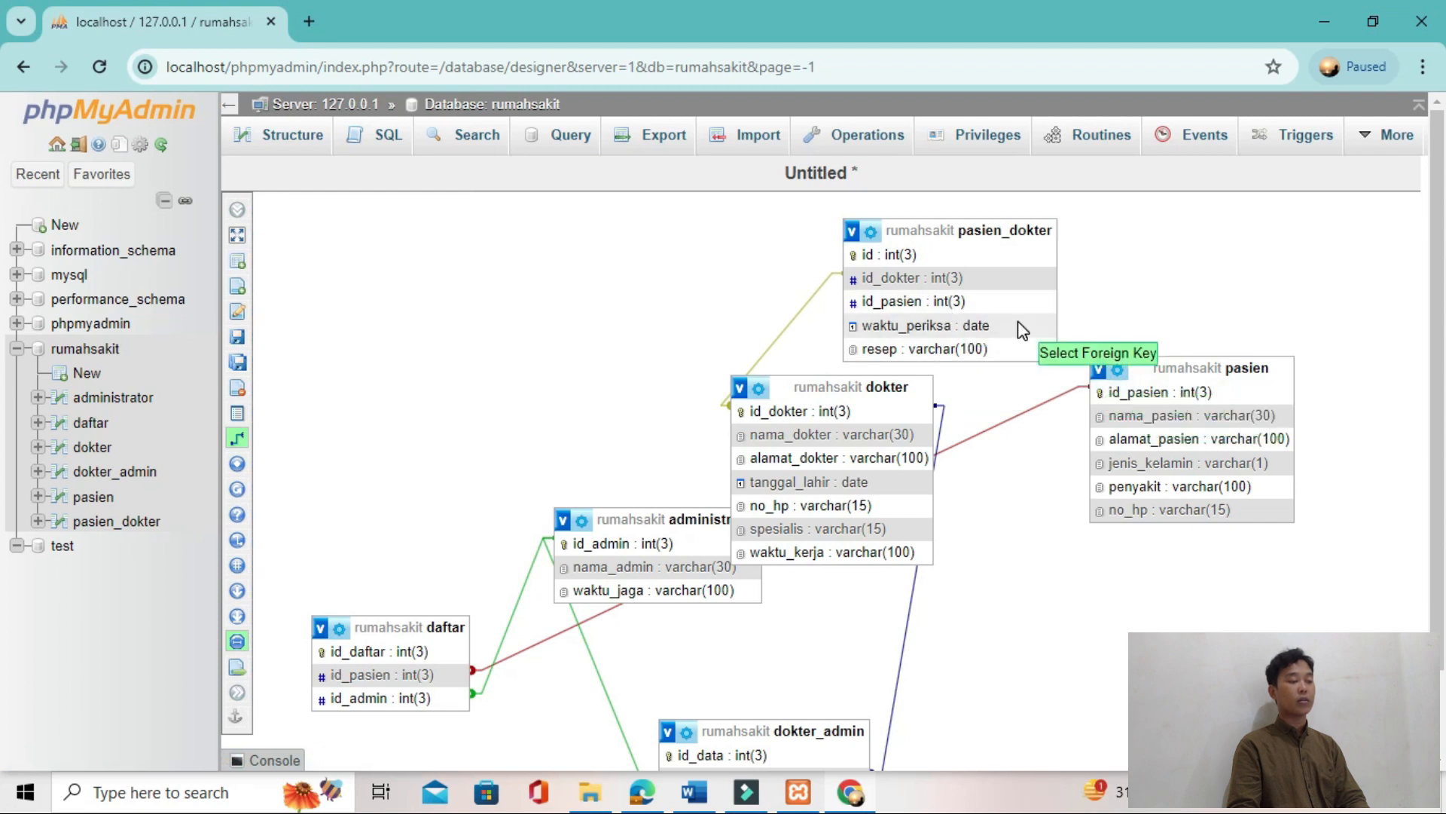
pyautogui.click(978, 302)
pyautogui.click(1307, 386)
pyautogui.click(1266, 420)
pyautogui.click(1281, 427)
pyautogui.click(1251, 462)
pyautogui.click(1171, 465)
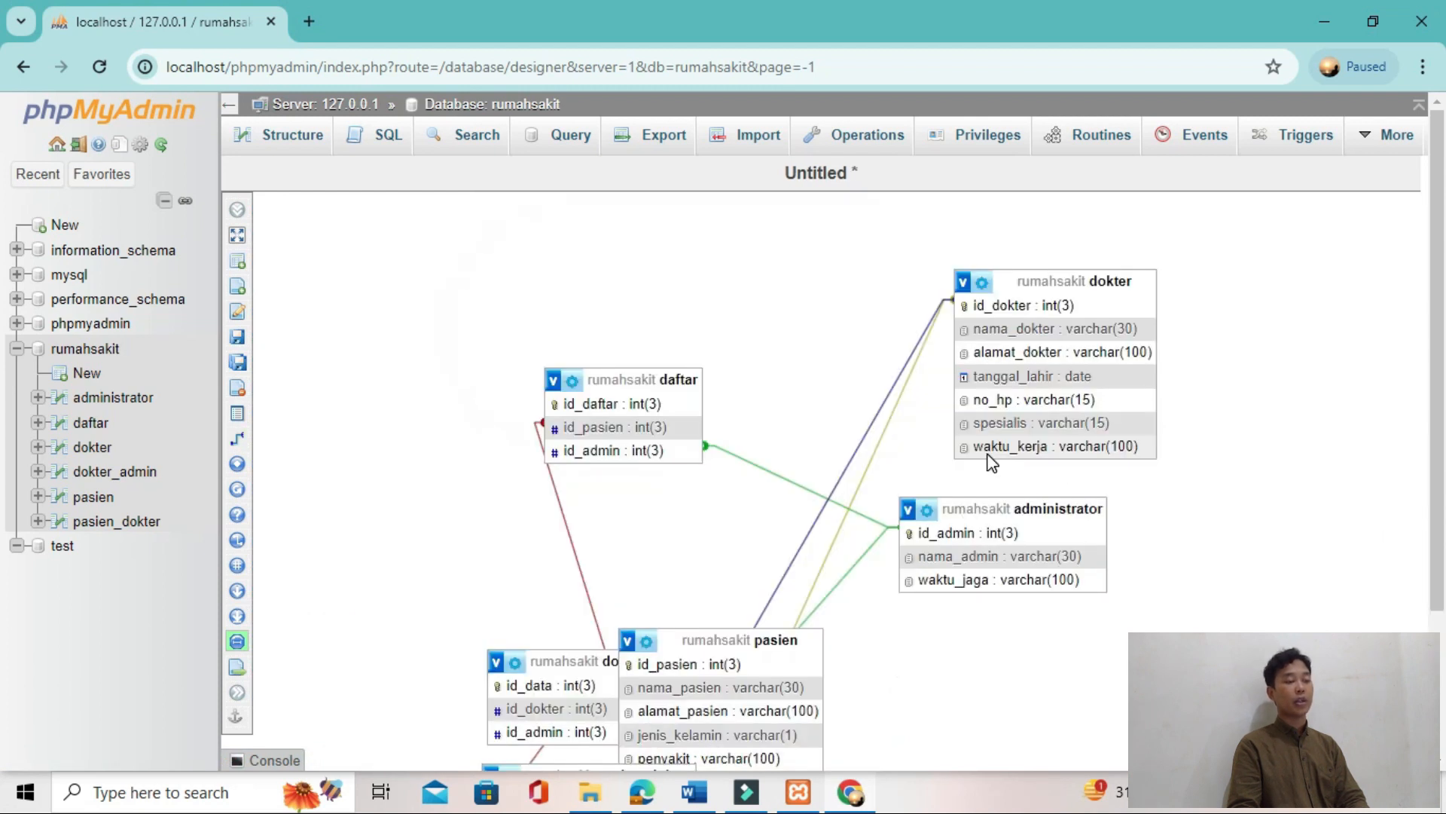
# Step: Arrange daftar, dokter and administrator in an upper row, with dokter_admin, pasien and pasien_dokter below them
pyautogui.moveTo(675, 381); pyautogui.dragTo(456, 279)
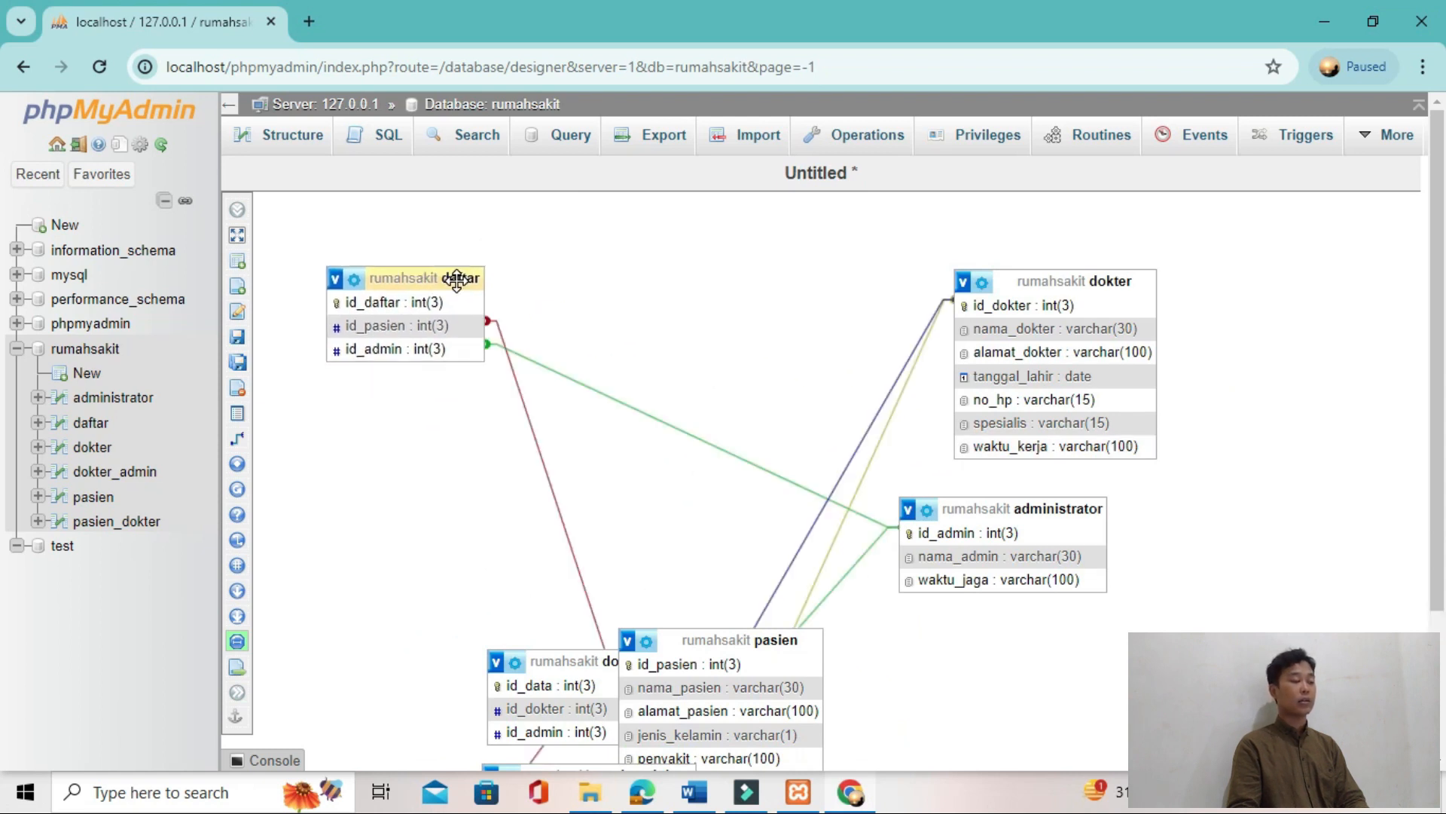
pyautogui.moveTo(1006, 284); pyautogui.dragTo(687, 266)
pyautogui.moveTo(1047, 510); pyautogui.dragTo(1154, 259)
pyautogui.scroll(-2, 917, 520)
pyautogui.moveTo(763, 503)
pyautogui.mouseDown()
pyautogui.moveTo(972, 469)
pyautogui.moveTo(948, 522)
pyautogui.moveTo(1035, 501)
pyautogui.mouseUp()
pyautogui.moveTo(617, 533); pyautogui.dragTo(478, 346)
pyautogui.click(605, 654)
pyautogui.moveTo(604, 654); pyautogui.dragTo(1149, 359)
pyautogui.scroll(1, 746, 561)
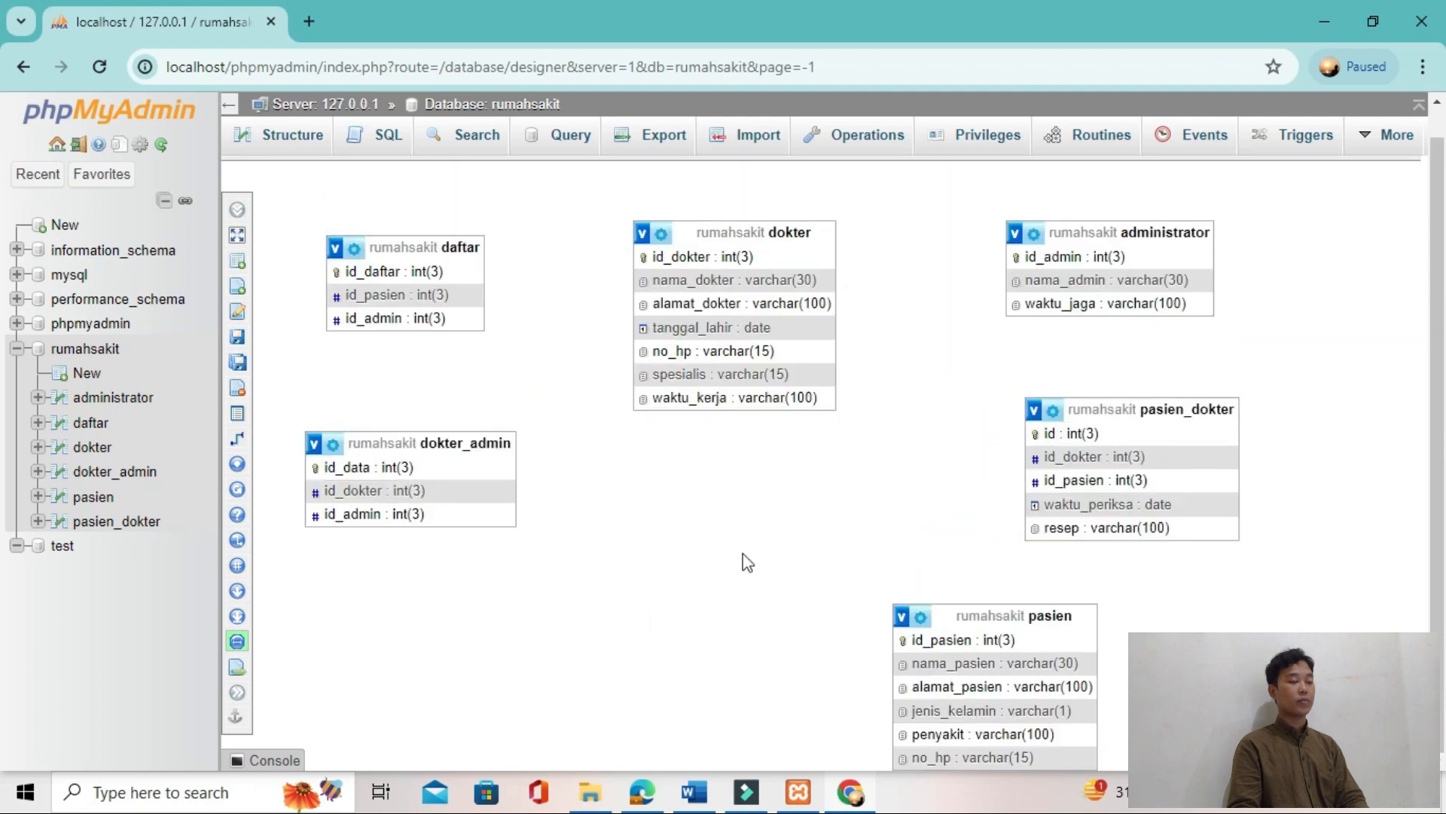
pyautogui.moveTo(895, 605); pyautogui.dragTo(766, 526)
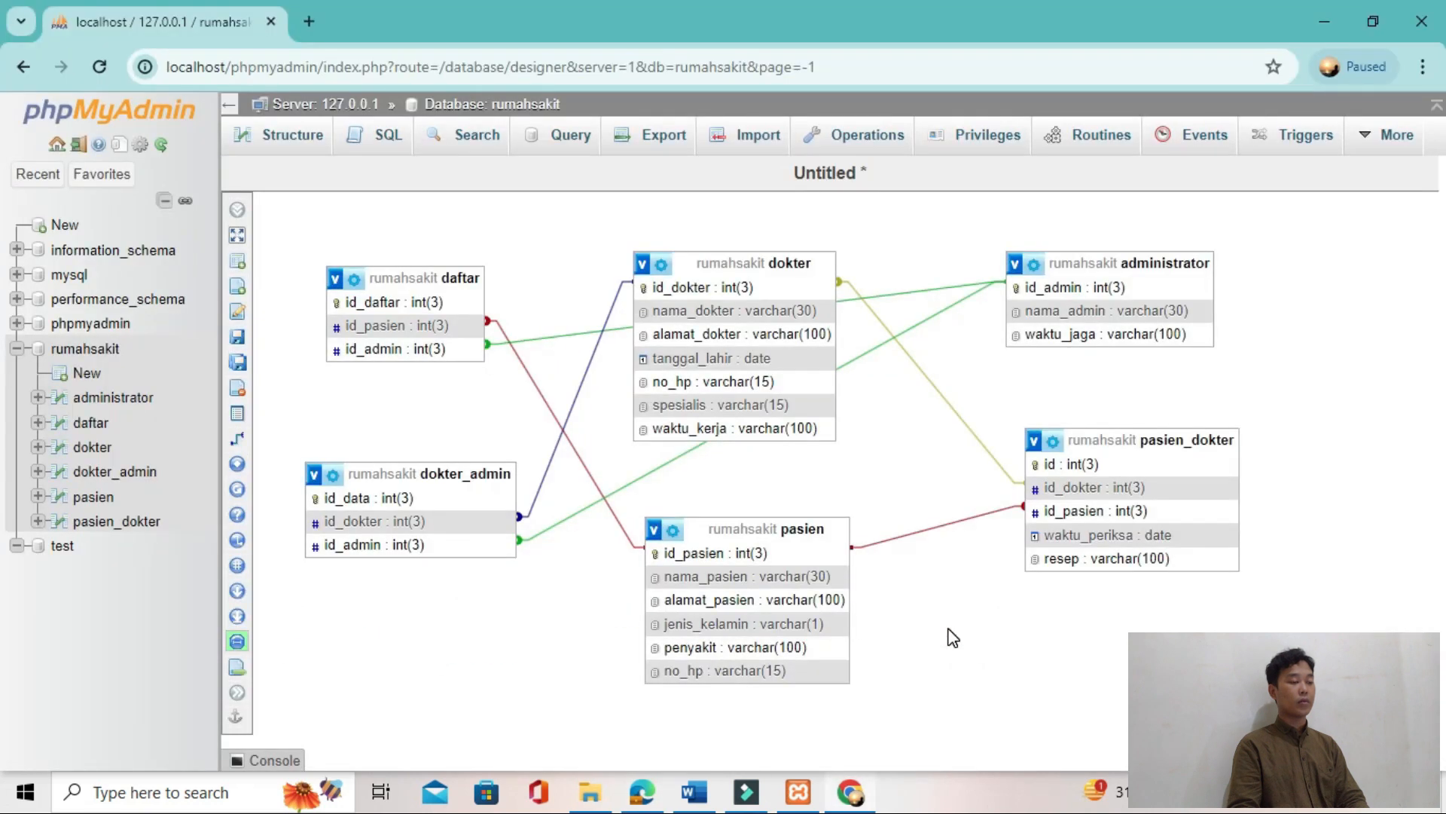
# Step: Compare the diagram with the tutorial's Gambar 24 and line up dokter_admin, administrator and daftar in the upper row, with dokter below
pyautogui.hotkey('alt', 'Tab')
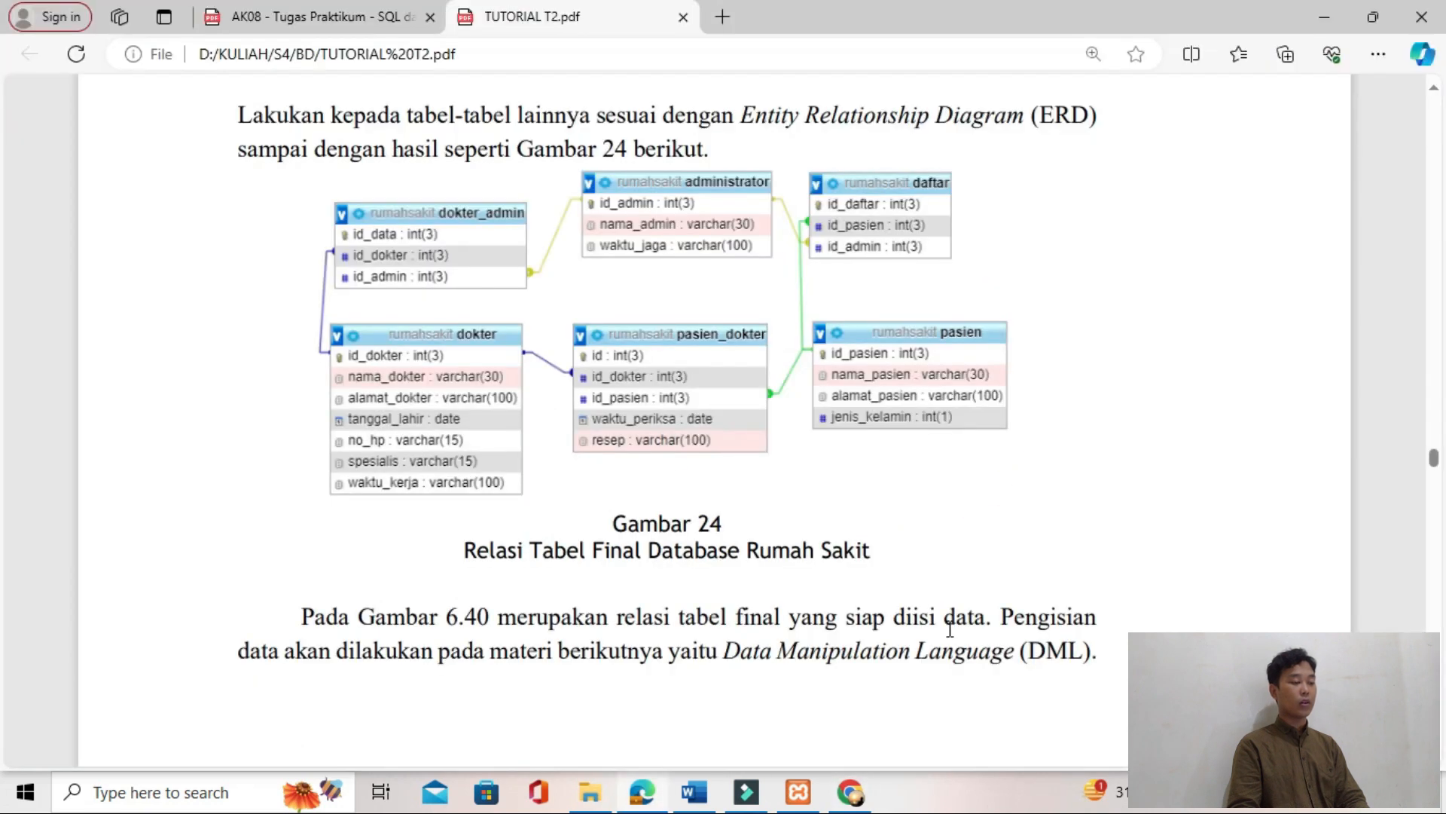
pyautogui.hotkey('alt', 'Tab')
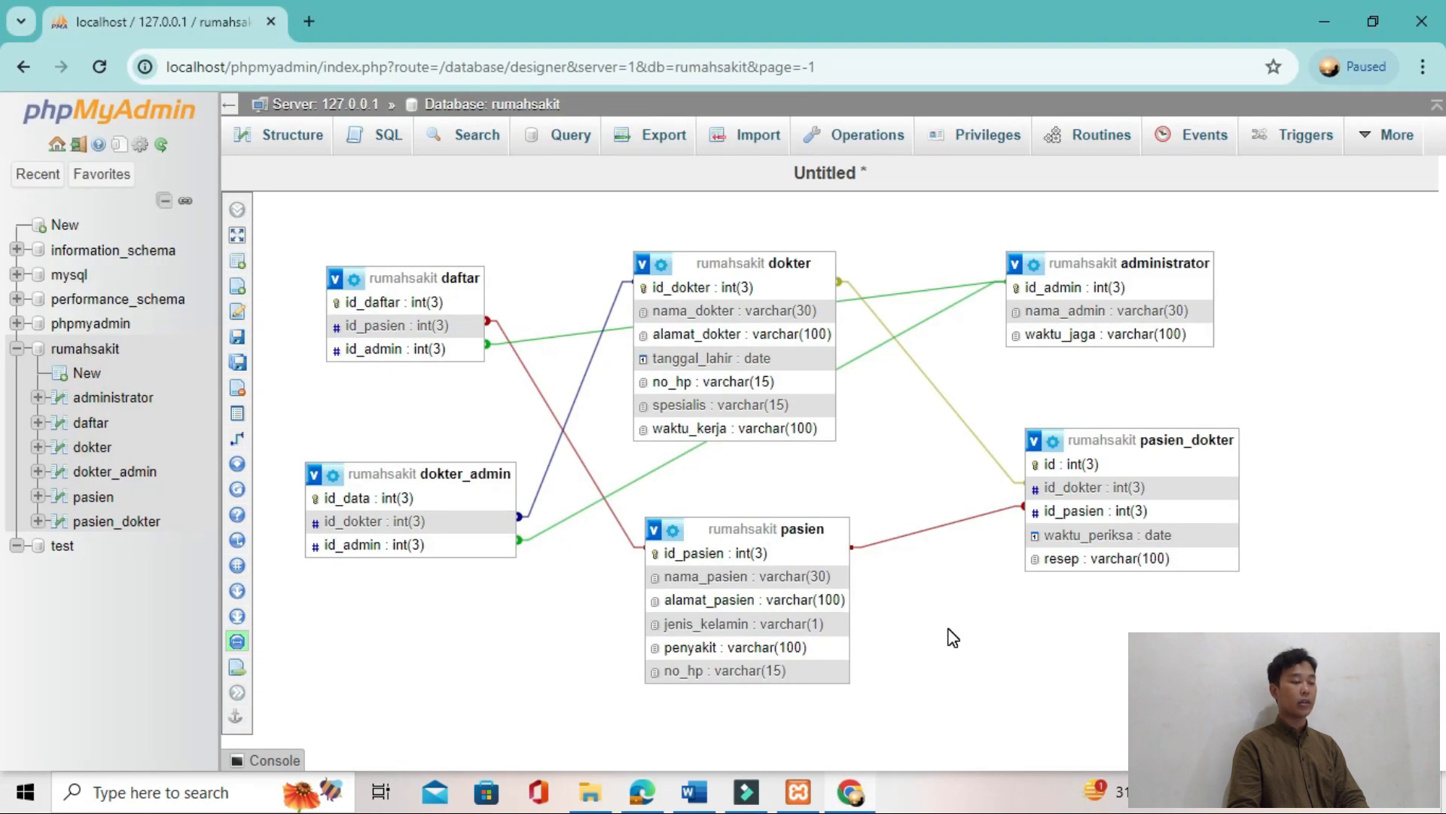
pyautogui.hotkey('alt', 'Tab')
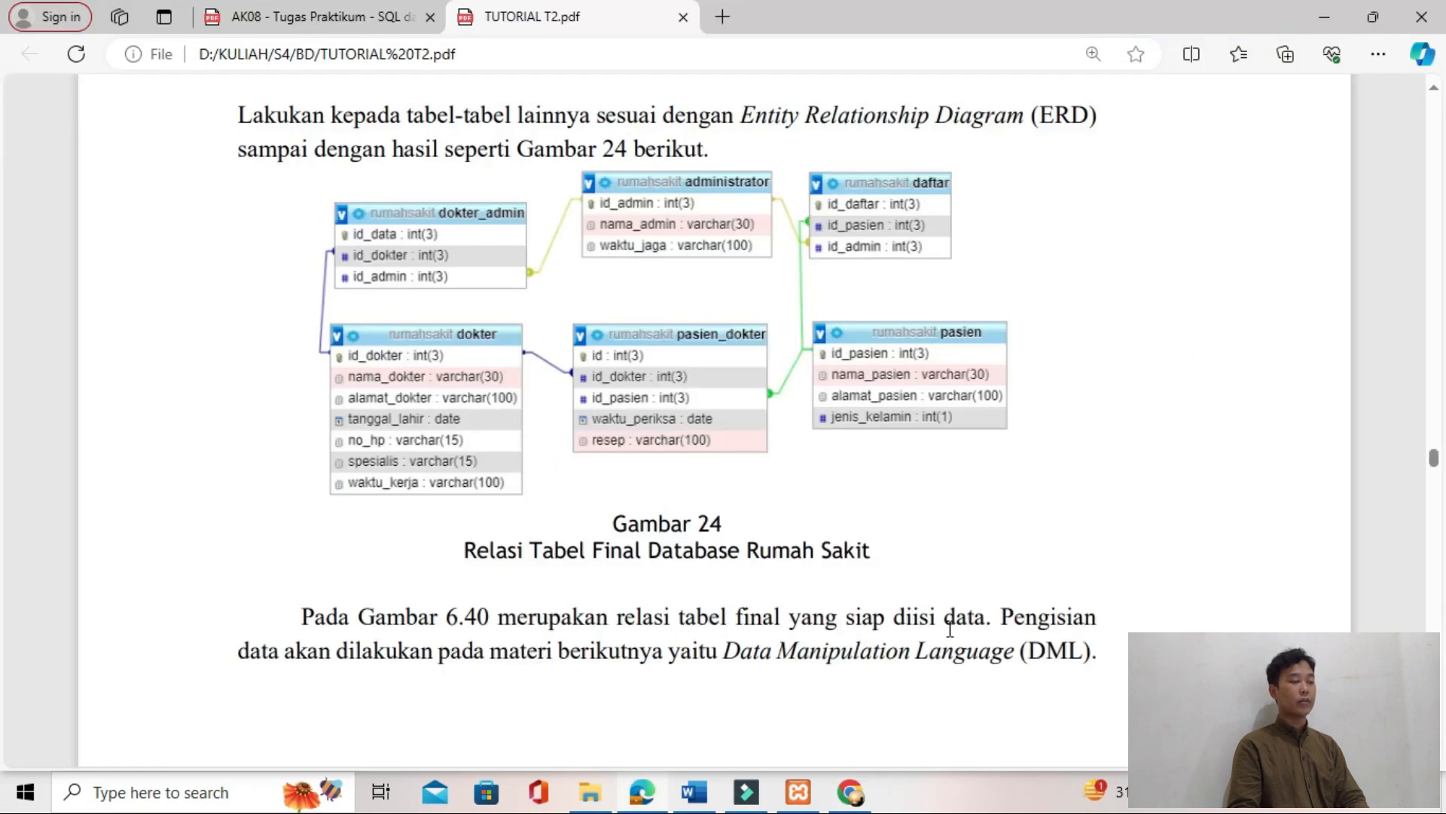
pyautogui.hotkey('alt', 'Tab')
pyautogui.moveTo(413, 279); pyautogui.dragTo(736, 453)
pyautogui.moveTo(443, 480); pyautogui.dragTo(450, 284)
pyautogui.moveTo(767, 262); pyautogui.dragTo(545, 397)
pyautogui.moveTo(1105, 262); pyautogui.dragTo(764, 278)
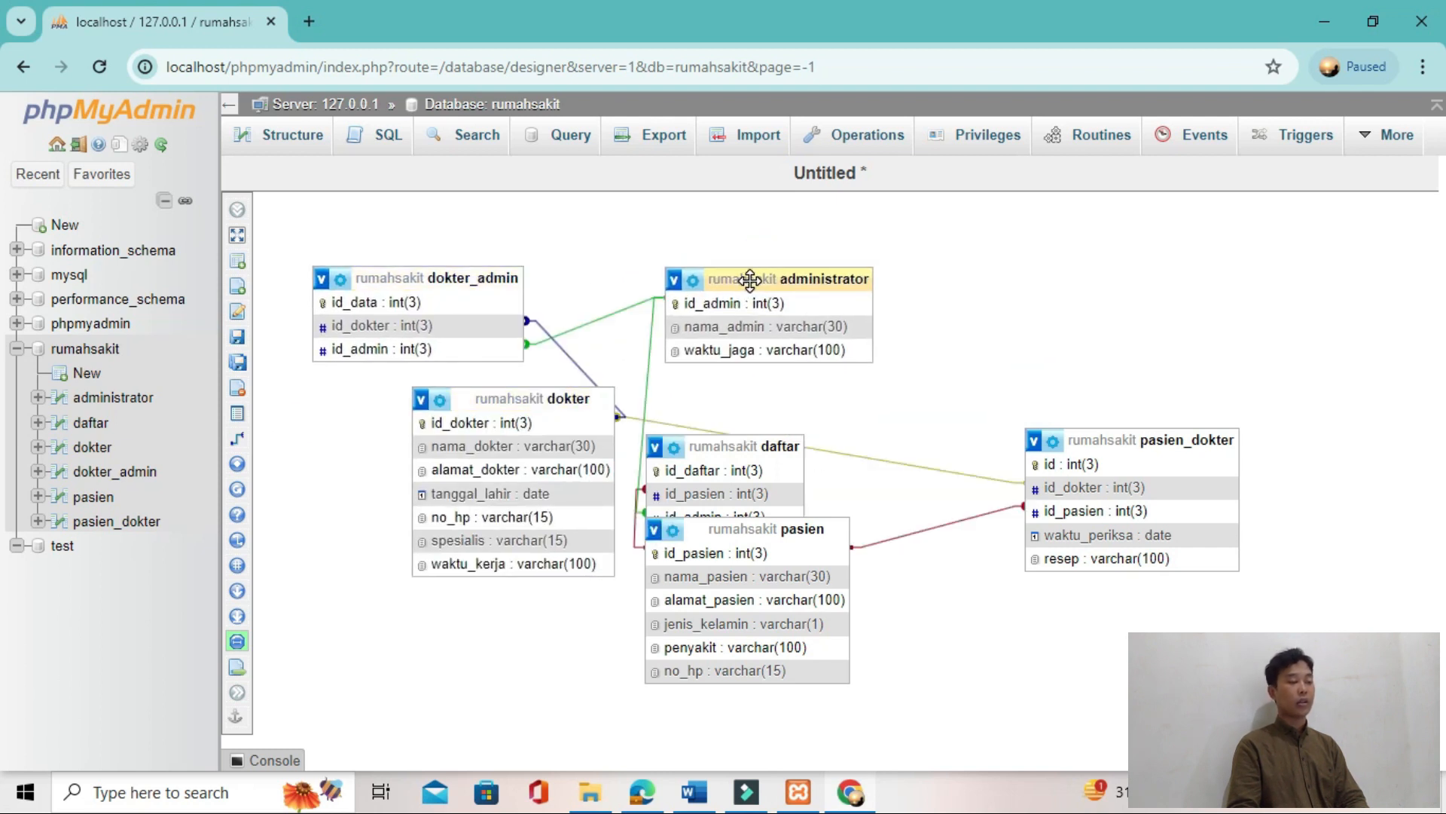
pyautogui.moveTo(782, 445); pyautogui.dragTo(1146, 280)
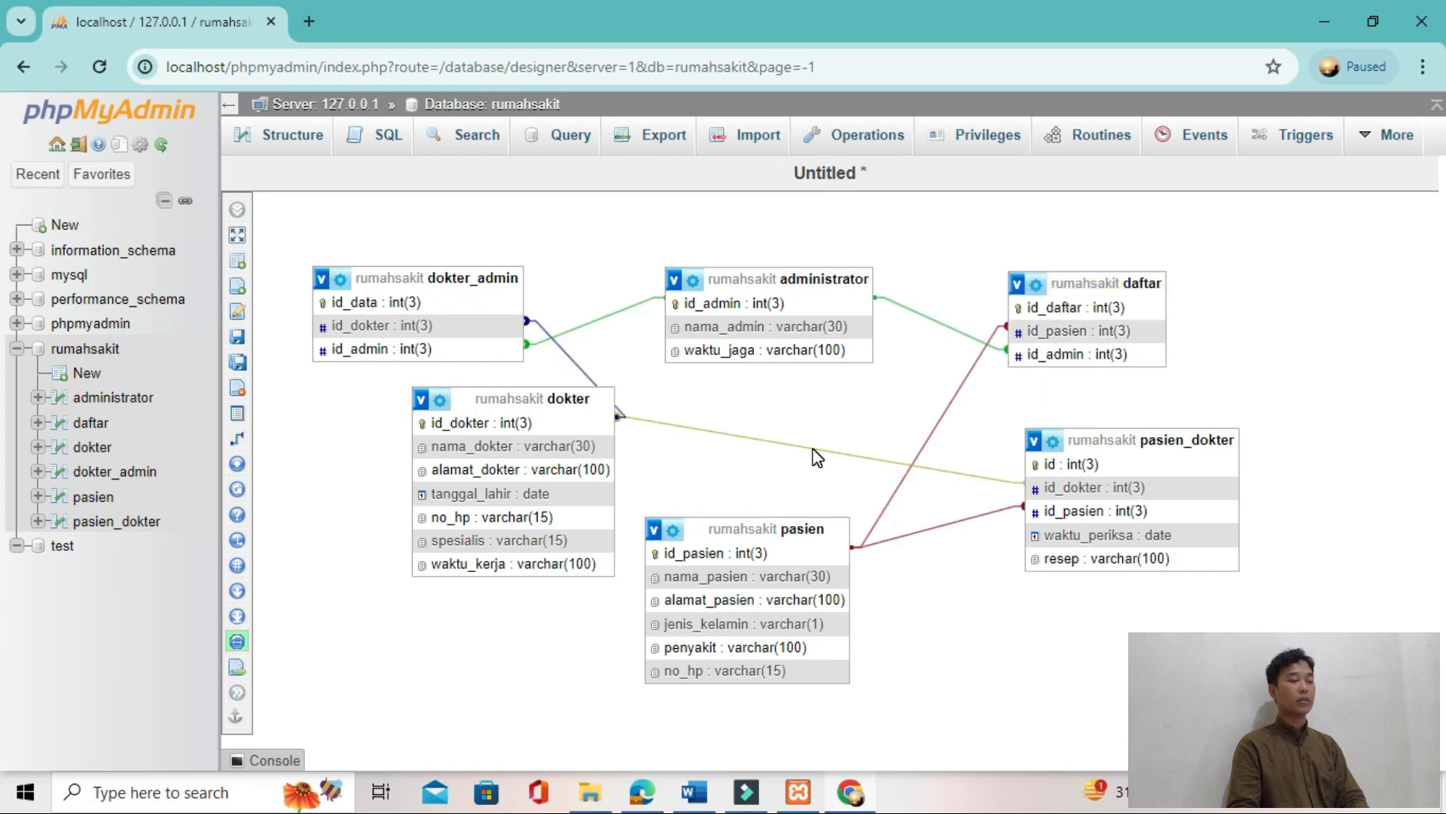
# Step: Recheck Gambar 24 and line up dokter, pasien_dokter and pasien in that order in the lower row
pyautogui.hotkey('alt', 'Tab')
pyautogui.hotkey('alt', 'Tab')
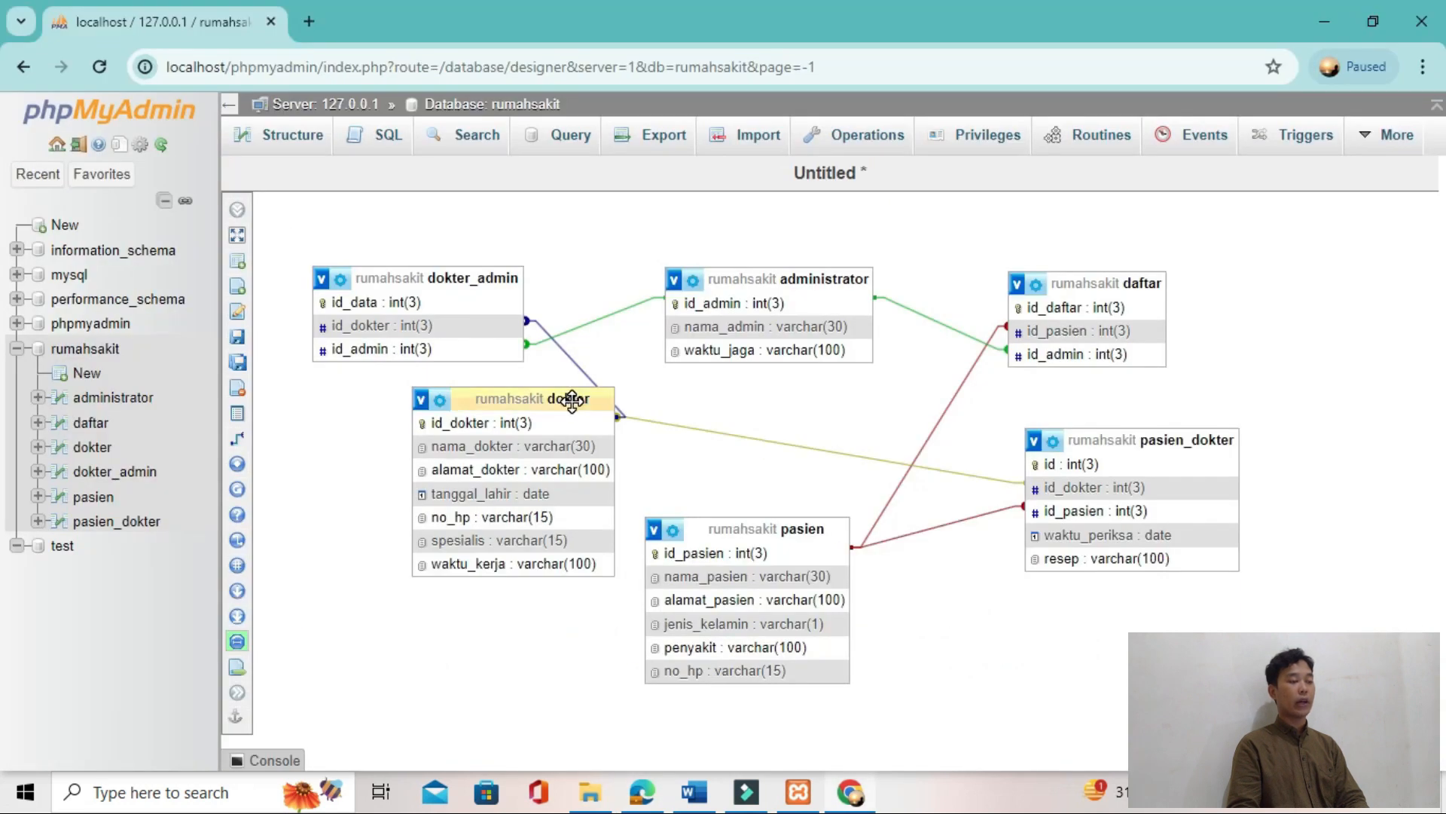
pyautogui.moveTo(568, 400); pyautogui.dragTo(461, 452)
pyautogui.moveTo(1117, 441); pyautogui.dragTo(1041, 500)
pyautogui.moveTo(844, 529); pyautogui.dragTo(968, 353)
pyautogui.moveTo(1017, 501); pyautogui.dragTo(811, 449)
pyautogui.moveTo(925, 351); pyautogui.dragTo(1108, 447)
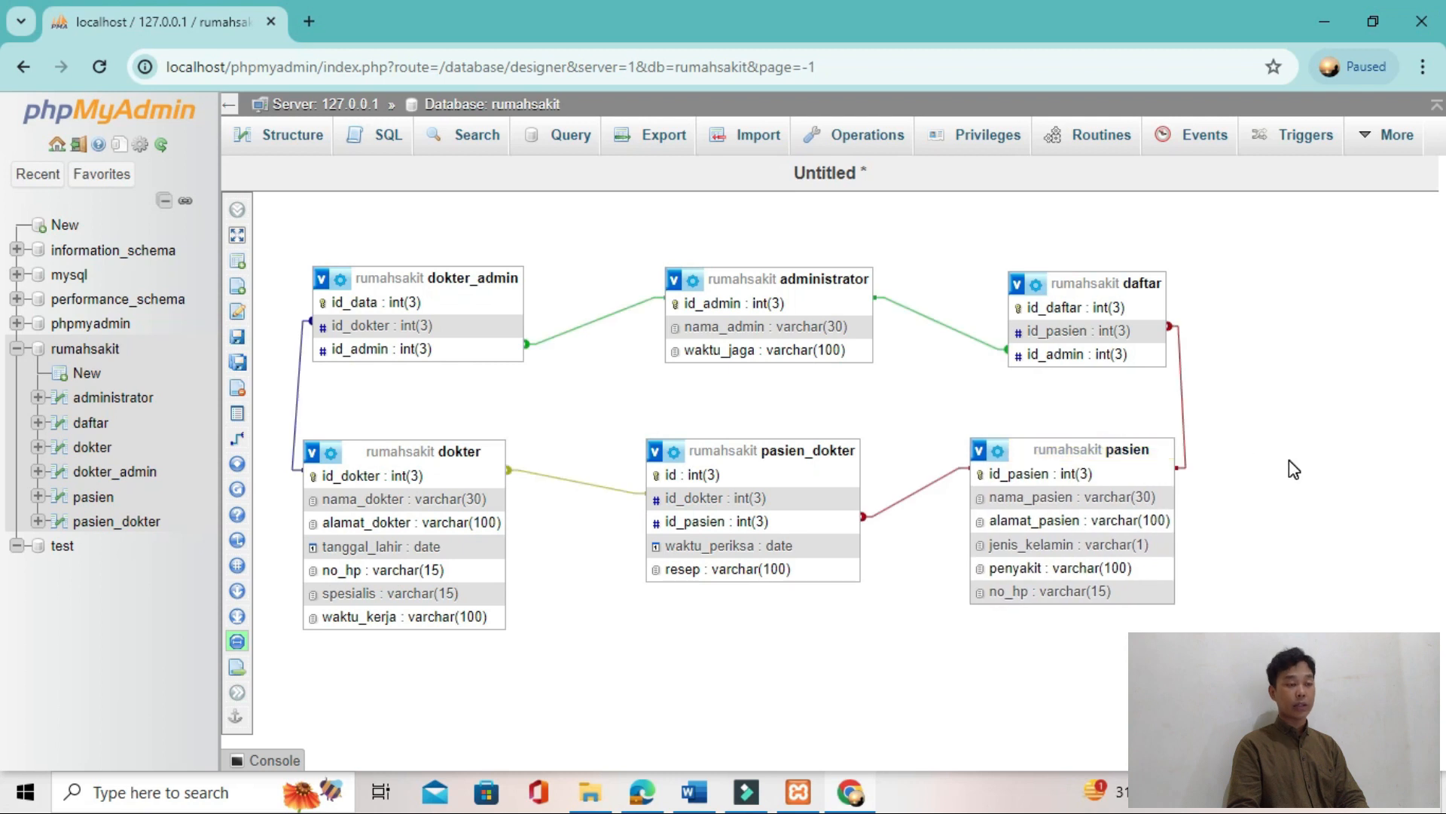
# Step: Compare the table layout and relations in the Designer diagram with the tutorial's Gambar 24
pyautogui.hotkey('alt', 'Tab')
pyautogui.hotkey('alt', 'Tab')
pyautogui.hotkey('alt', 'Tab')
pyautogui.hotkey('alt', 'Tab')
pyautogui.hotkey('alt', 'Tab')
pyautogui.hotkey('alt', 'Tab')
pyautogui.hotkey('alt', 'Tab')
pyautogui.hotkey('alt', 'Tab')
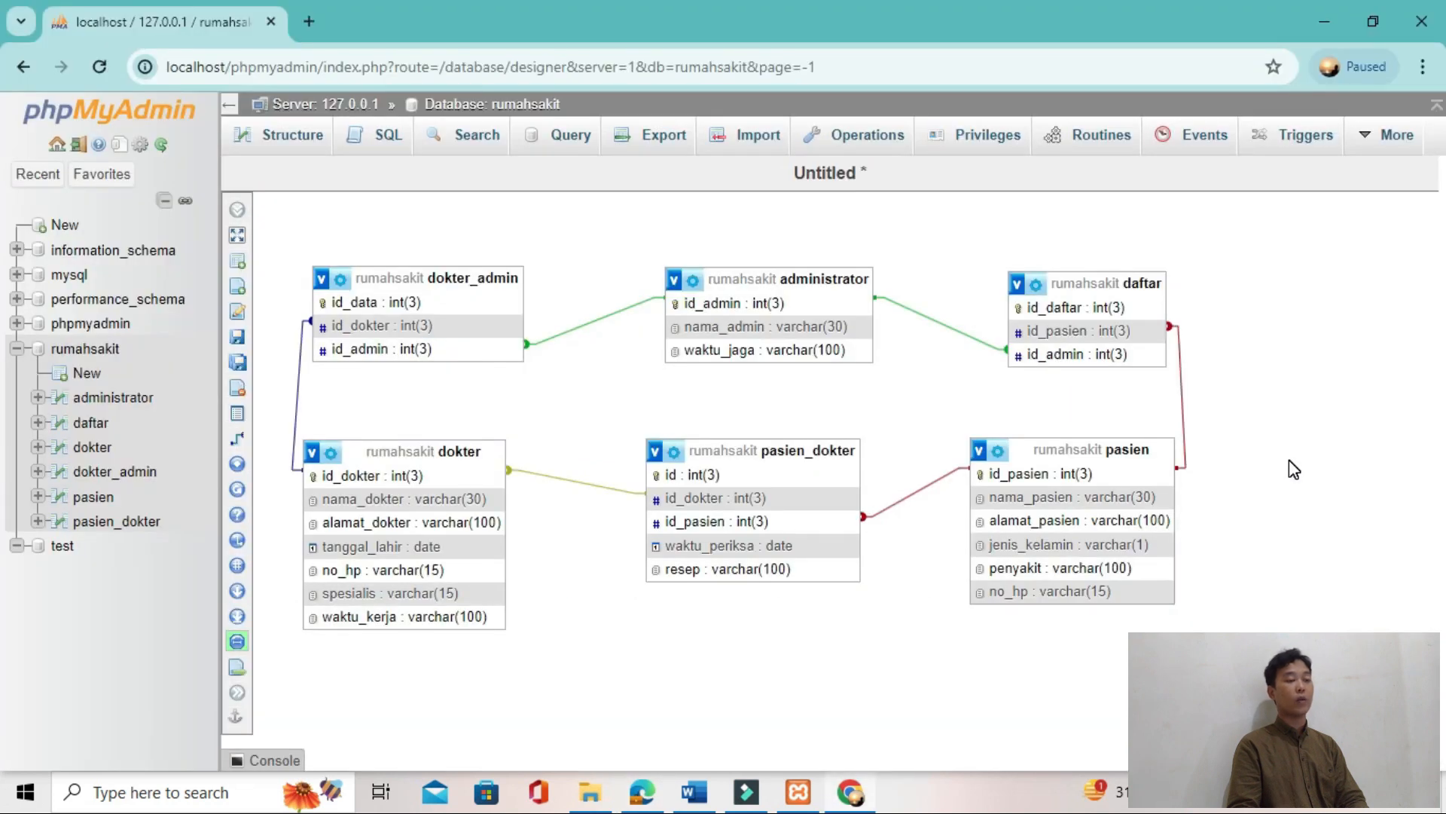
# Step: Find the INSERT INTO pasien example in the tutorial's Data Manipulation Language section and copy the whole statement
pyautogui.hotkey('alt', 'Tab')
pyautogui.scroll(-10, 891, 429)
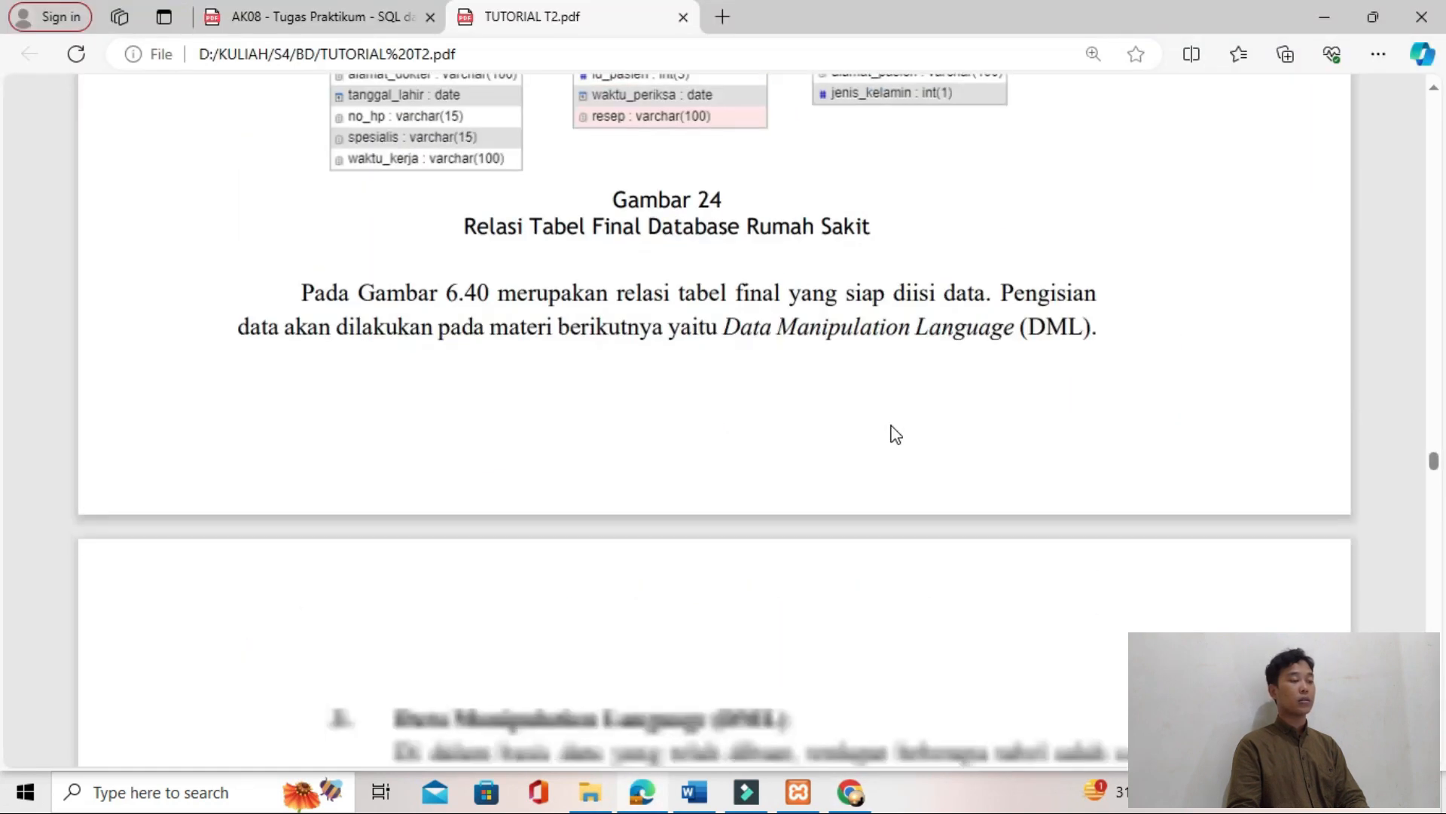
pyautogui.scroll(-1, 896, 433)
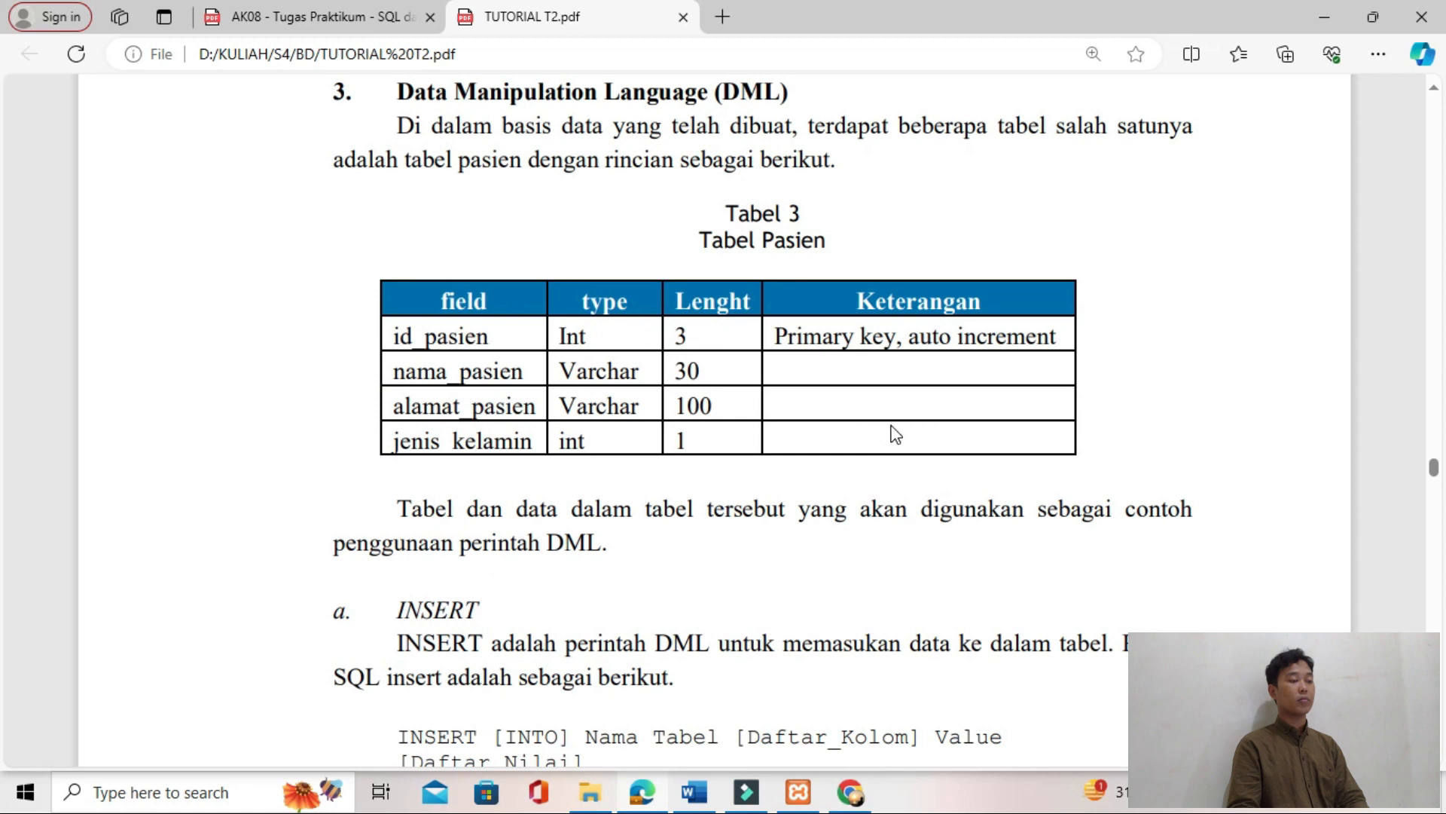
pyautogui.scroll(-3, 896, 434)
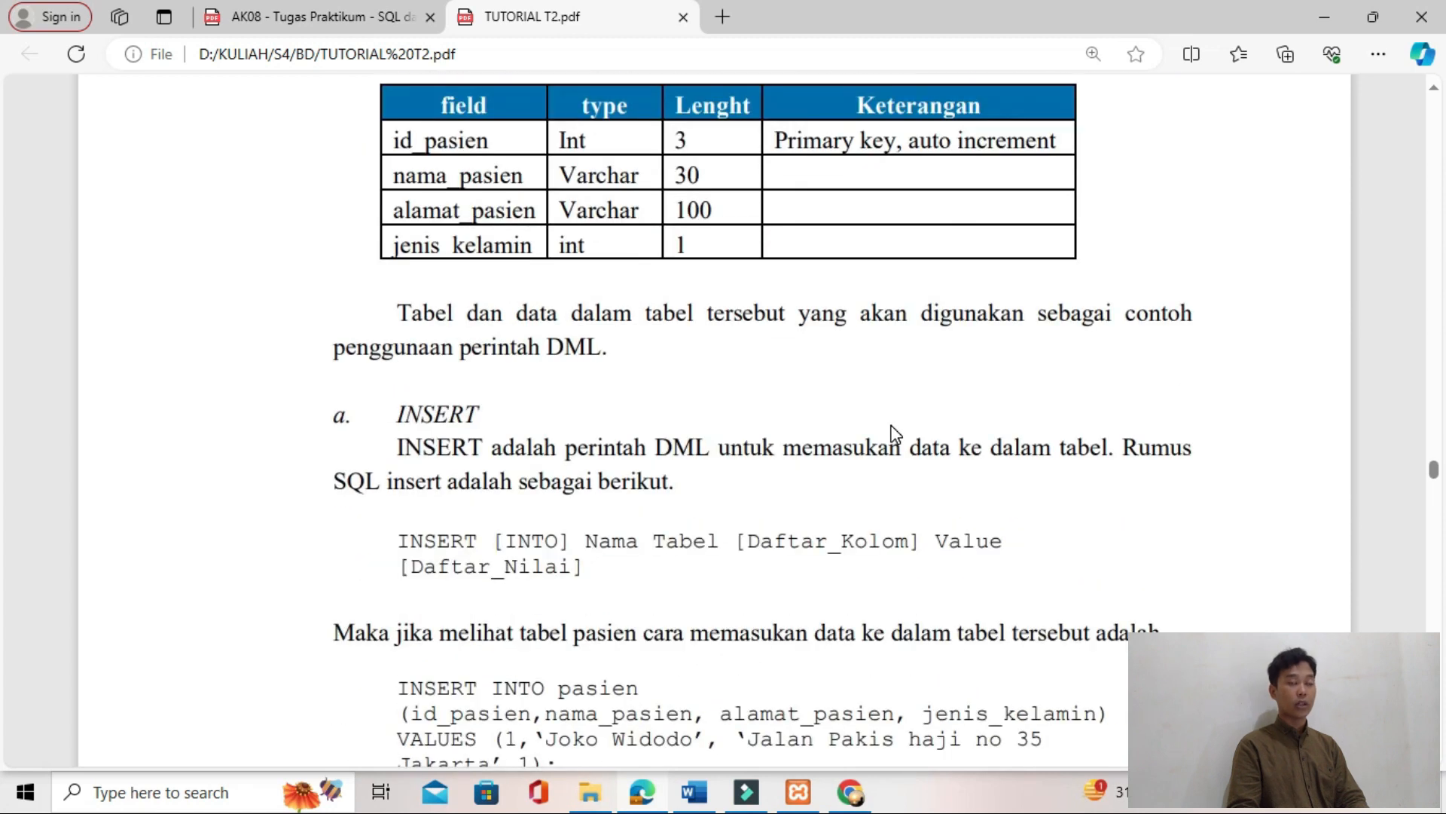
pyautogui.scroll(-4, 896, 434)
pyautogui.moveTo(559, 503)
pyautogui.mouseDown()
pyautogui.moveTo(382, 415)
pyautogui.moveTo(514, 503)
pyautogui.moveTo(565, 502)
pyautogui.mouseUp()
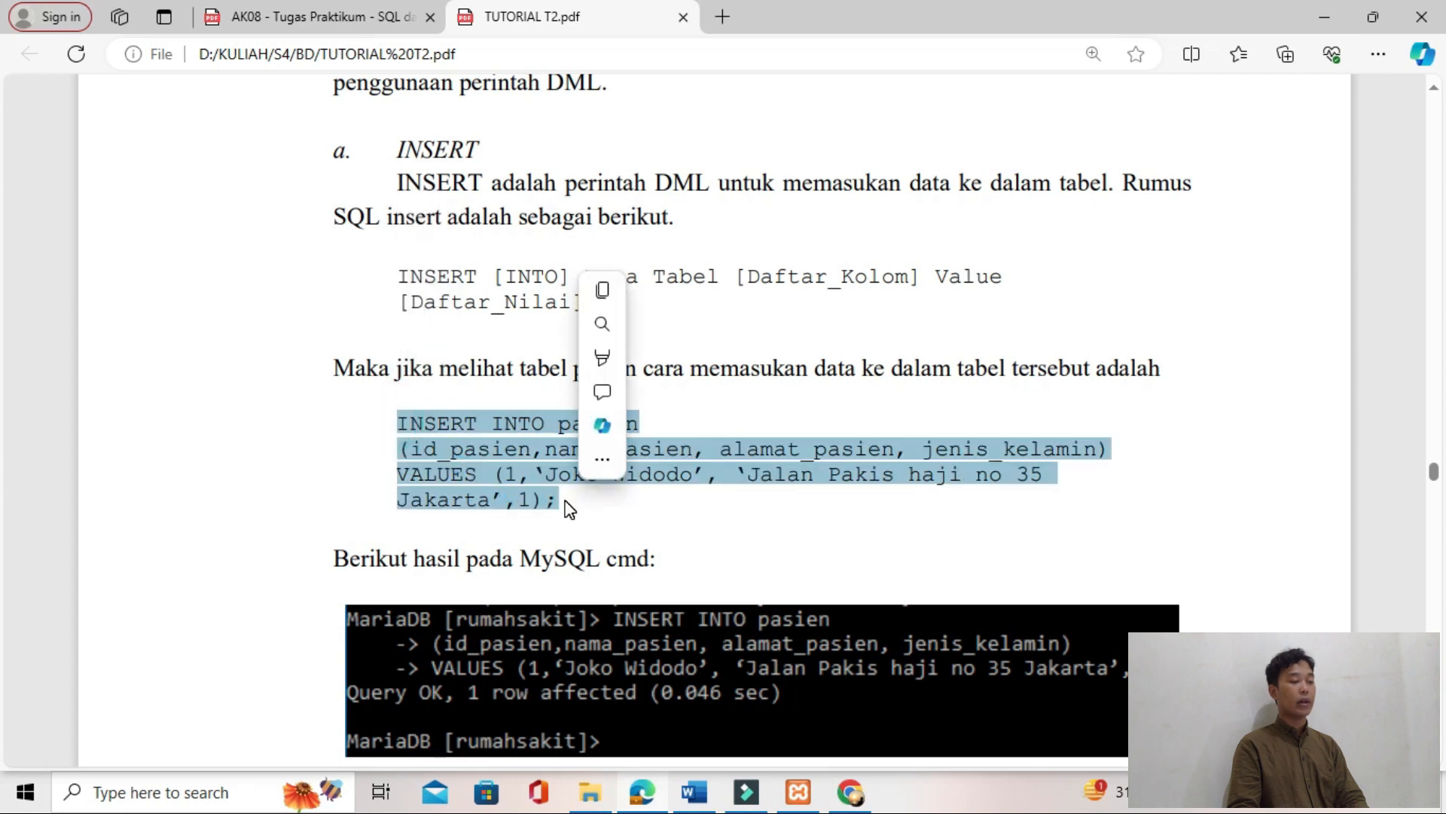
pyautogui.hotkey('ctrl', 'c')
# Step: Paste the copied INSERT statement under JAWABAN TUGAS 2 in the Word document and open the rumahsakit database's SQL query page
pyautogui.hotkey('alt', 'Tab')
pyautogui.press('Tab')
pyautogui.press('Tab')
pyautogui.press('Delete')
pyautogui.hotkey('ctrl', 'v')
pyautogui.hotkey('shift', 'Up')
pyautogui.hotkey('alt', 'Tab')
pyautogui.press('Tab')
pyautogui.press('Tab')
pyautogui.click(384, 143)
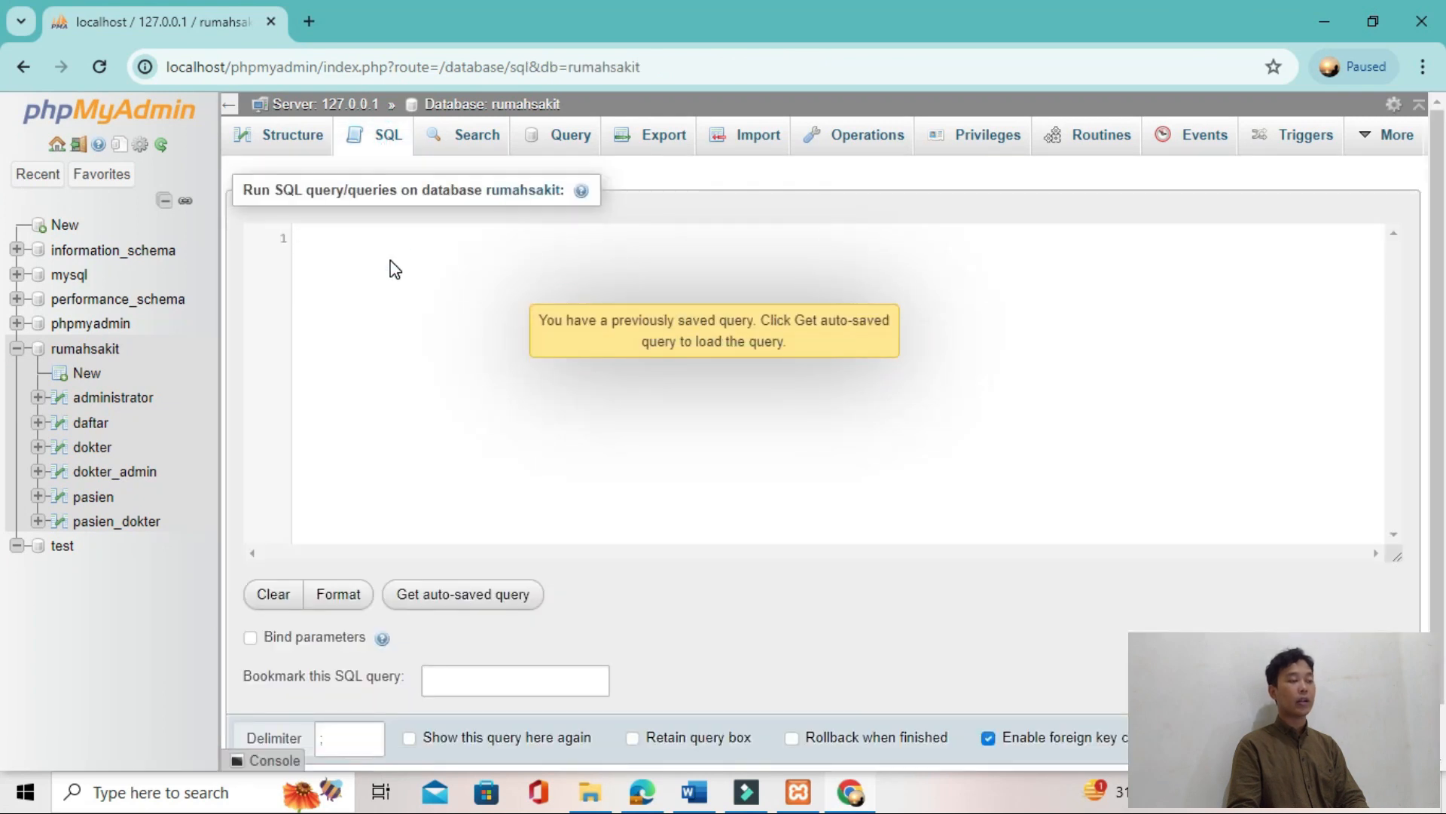
# Step: Transfer the single-line INSERT INTO pasien statement from the Word document into the rumahsakit SQL query editor
pyautogui.hotkey('alt', 'Tab')
pyautogui.hotkey('alt', 'Tab')
pyautogui.press('Tab')
pyautogui.scroll(10, 392, 260)
pyautogui.scroll(-20, 392, 260)
pyautogui.hotkey('alt', 'Tab')
pyautogui.hotkey('alt', 'Tab')
pyautogui.hotkey('alt', 'Tab')
pyautogui.click(420, 595)
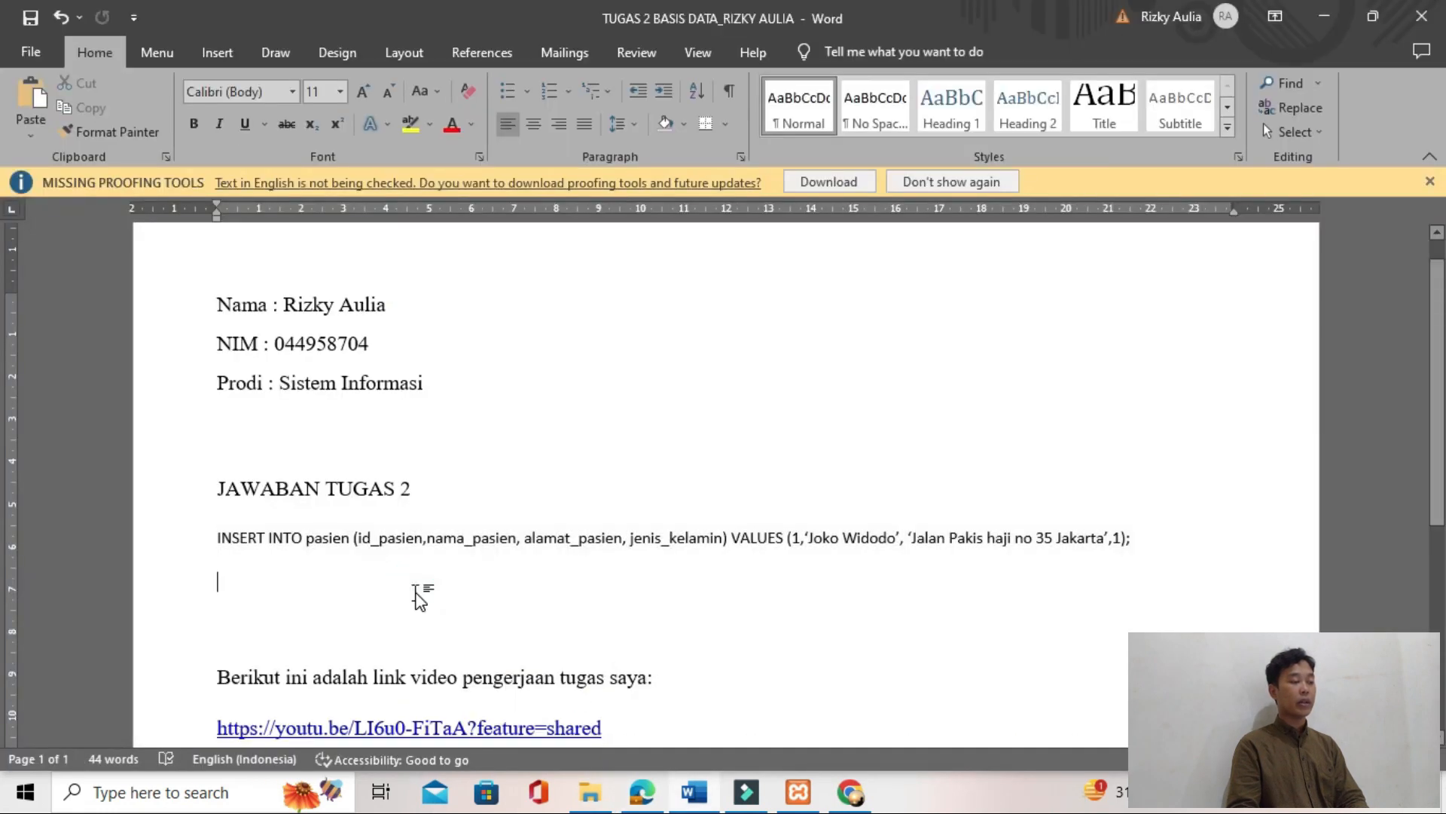
pyautogui.hotkey('alt', 'Tab')
pyautogui.press('Tab')
pyautogui.hotkey('ctrl', 'v')
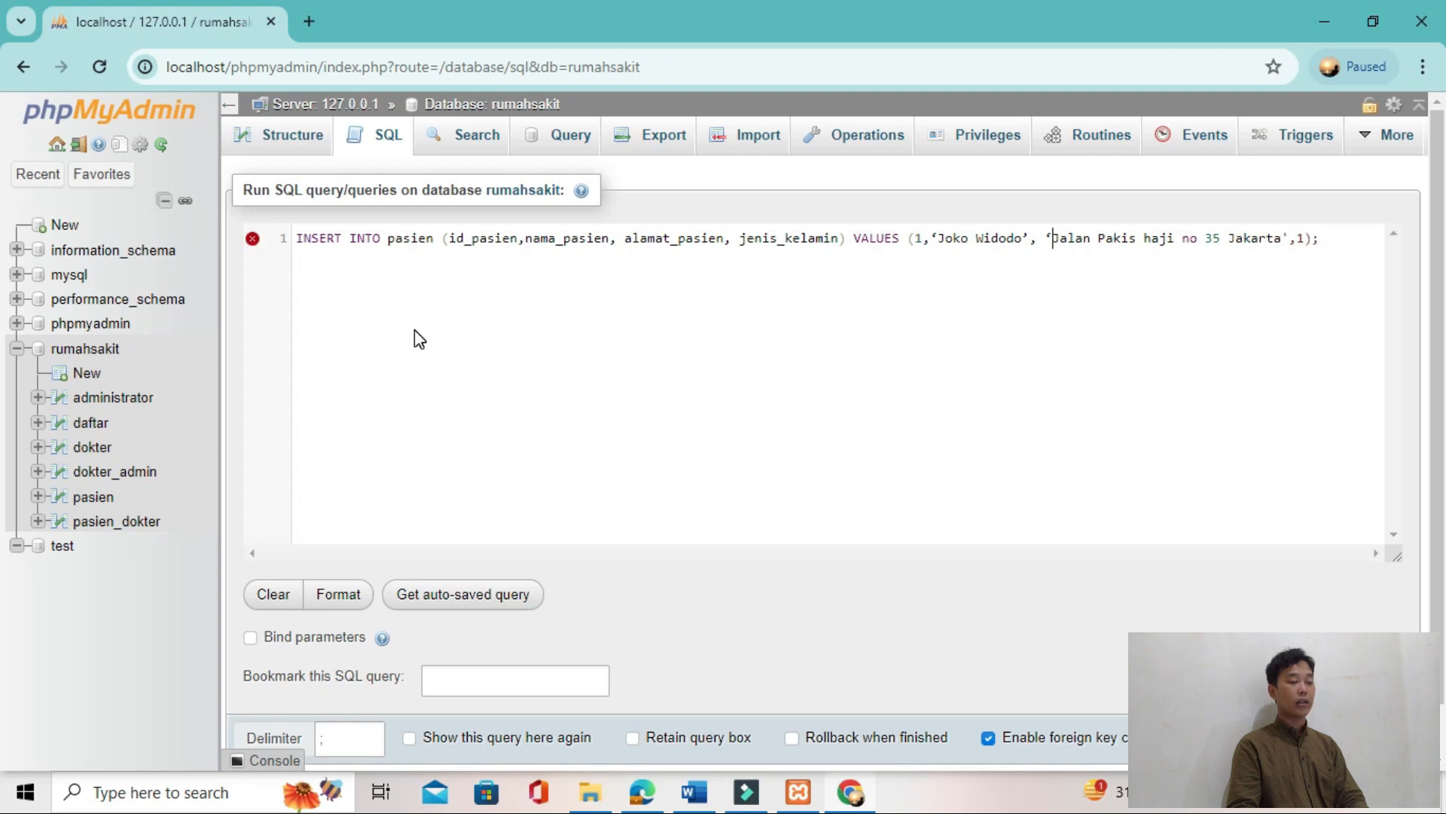
# Step: Replace the curly quotes around the name and address values with straight single quotes and run the INSERT query
pyautogui.press('Left')
pyautogui.press('Left')
pyautogui.press('Left')
pyautogui.press('Left')
pyautogui.press('Left')
pyautogui.press('Left')
pyautogui.press('Left')
pyautogui.press('BackSpace')
pyautogui.write("'")
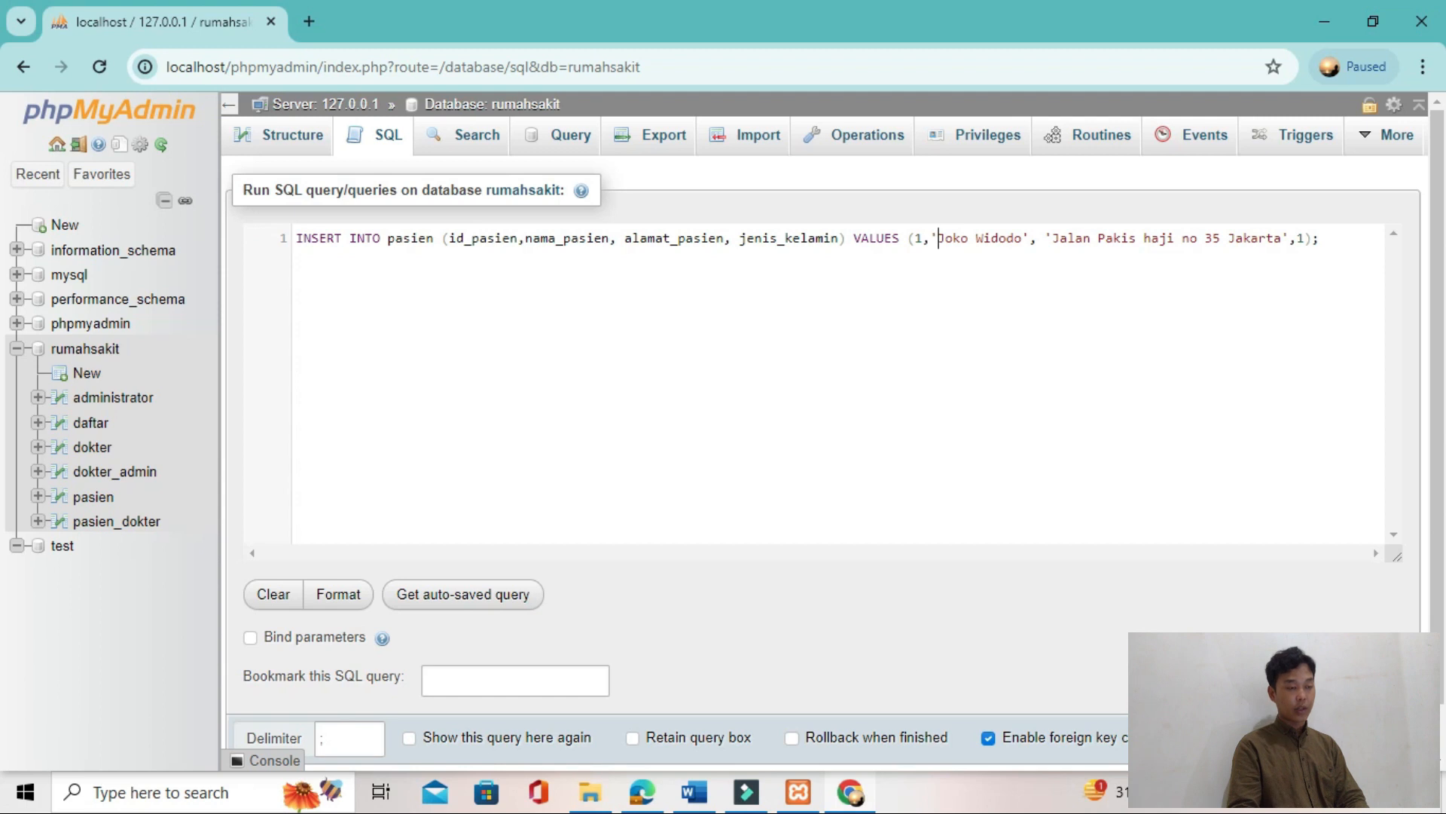
pyautogui.hotkey('ctrl', 'Return')
# Step: Read the tutorial's Gambar 26 and Gambar 27 on inserting data through phpMyAdmin's SQL and Insert pages
pyautogui.hotkey('alt', 'Tab')
pyautogui.hotkey('alt', 'Tab')
pyautogui.press('Tab')
pyautogui.scroll(2, 495, 368)
pyautogui.scroll(-6, 493, 363)
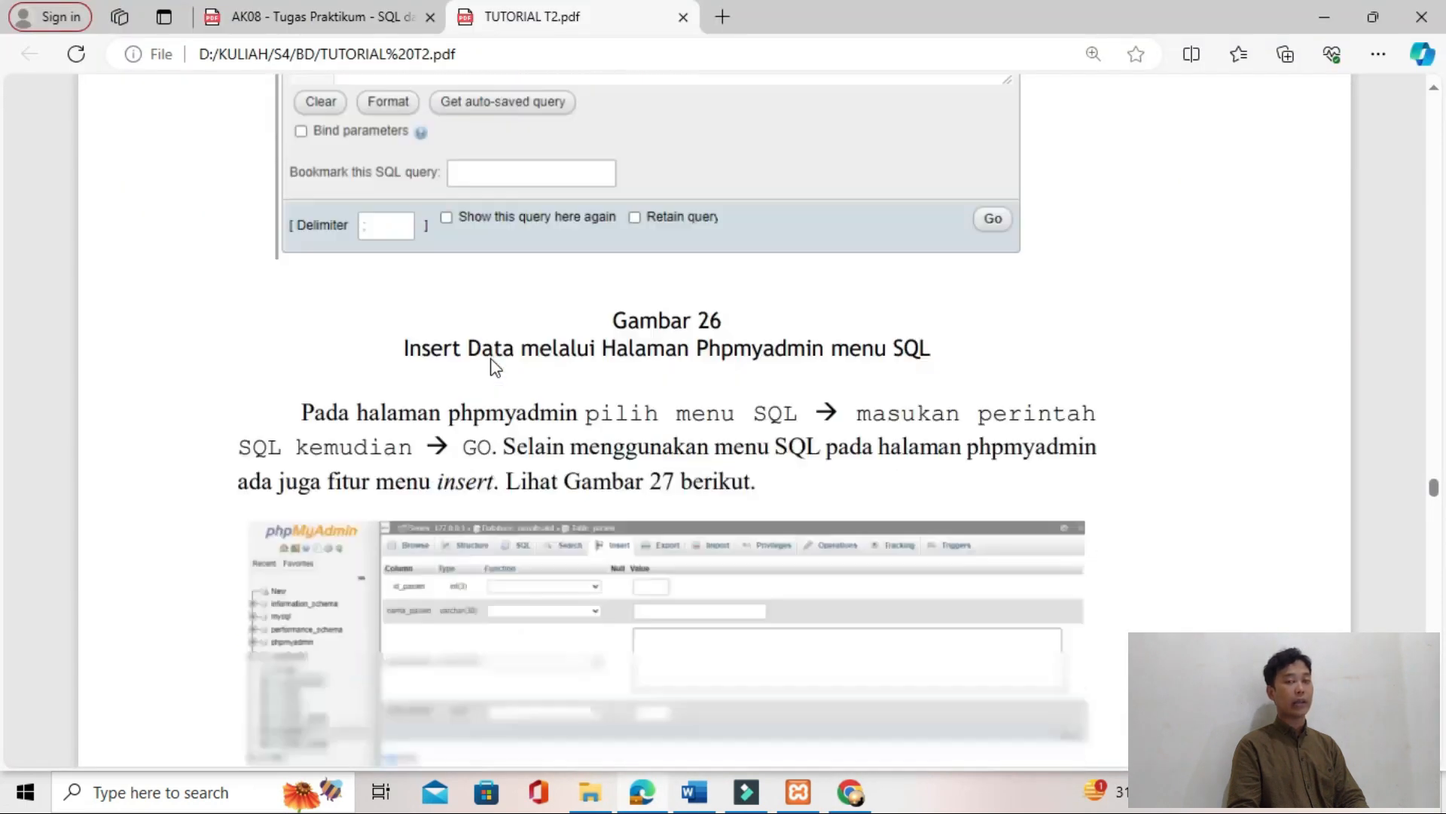
pyautogui.scroll(-3, 586, 325)
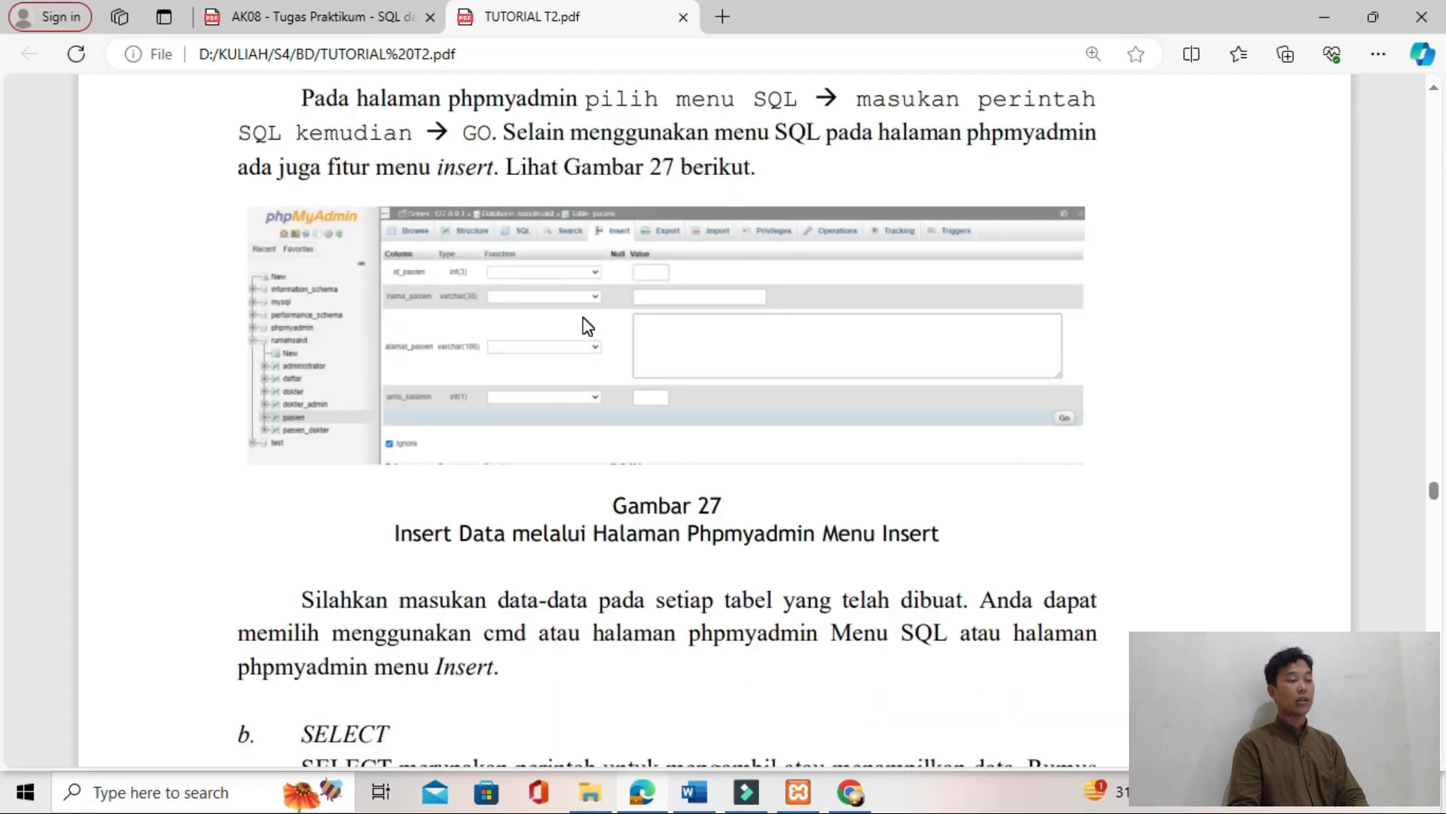
pyautogui.keyDown('ctrl'); pyautogui.scroll(3, 586, 325); pyautogui.keyUp('ctrl')
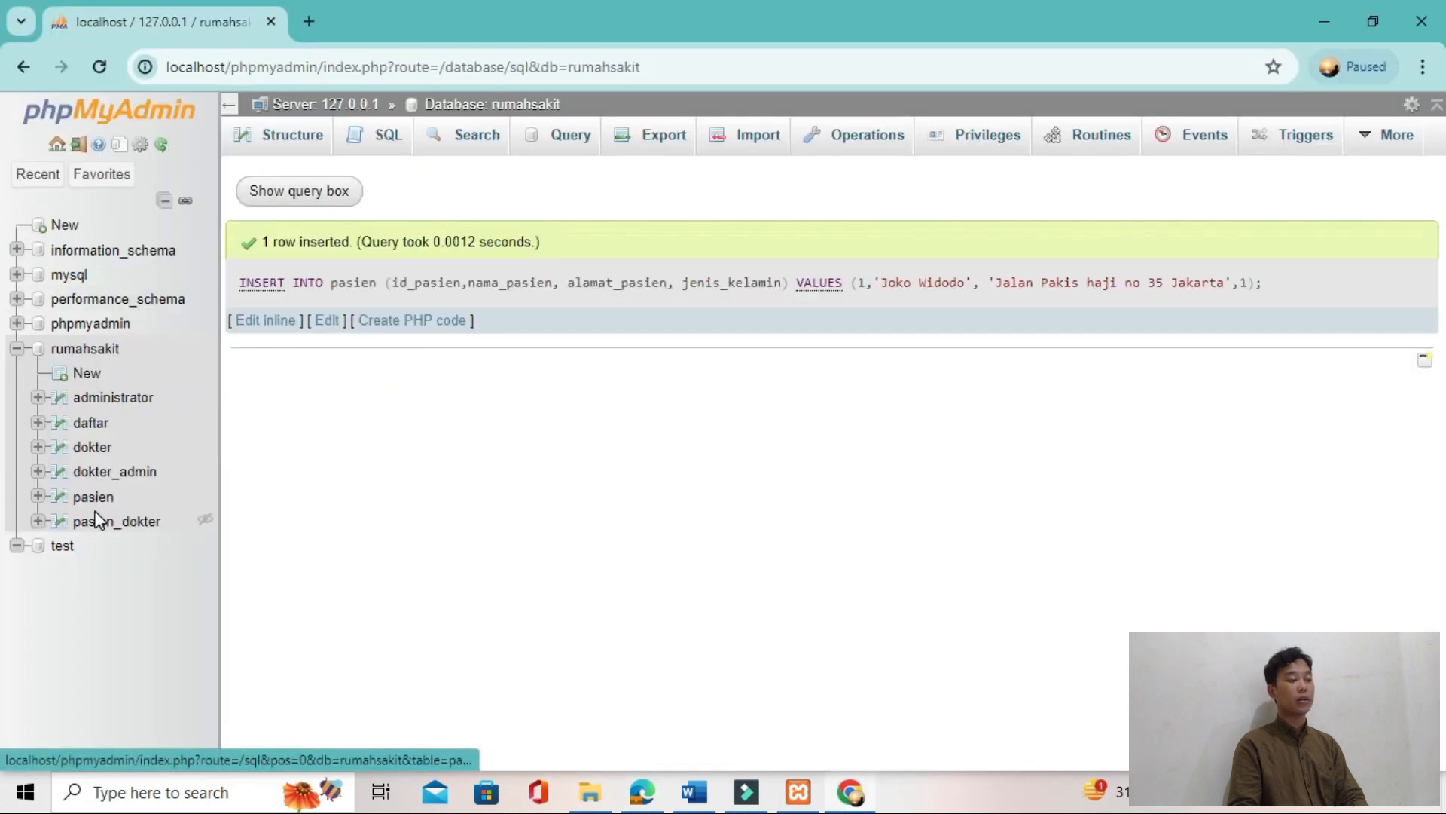
# Step: Open the pasien table, view its Insert form and browse its rows
pyautogui.click(100, 500)
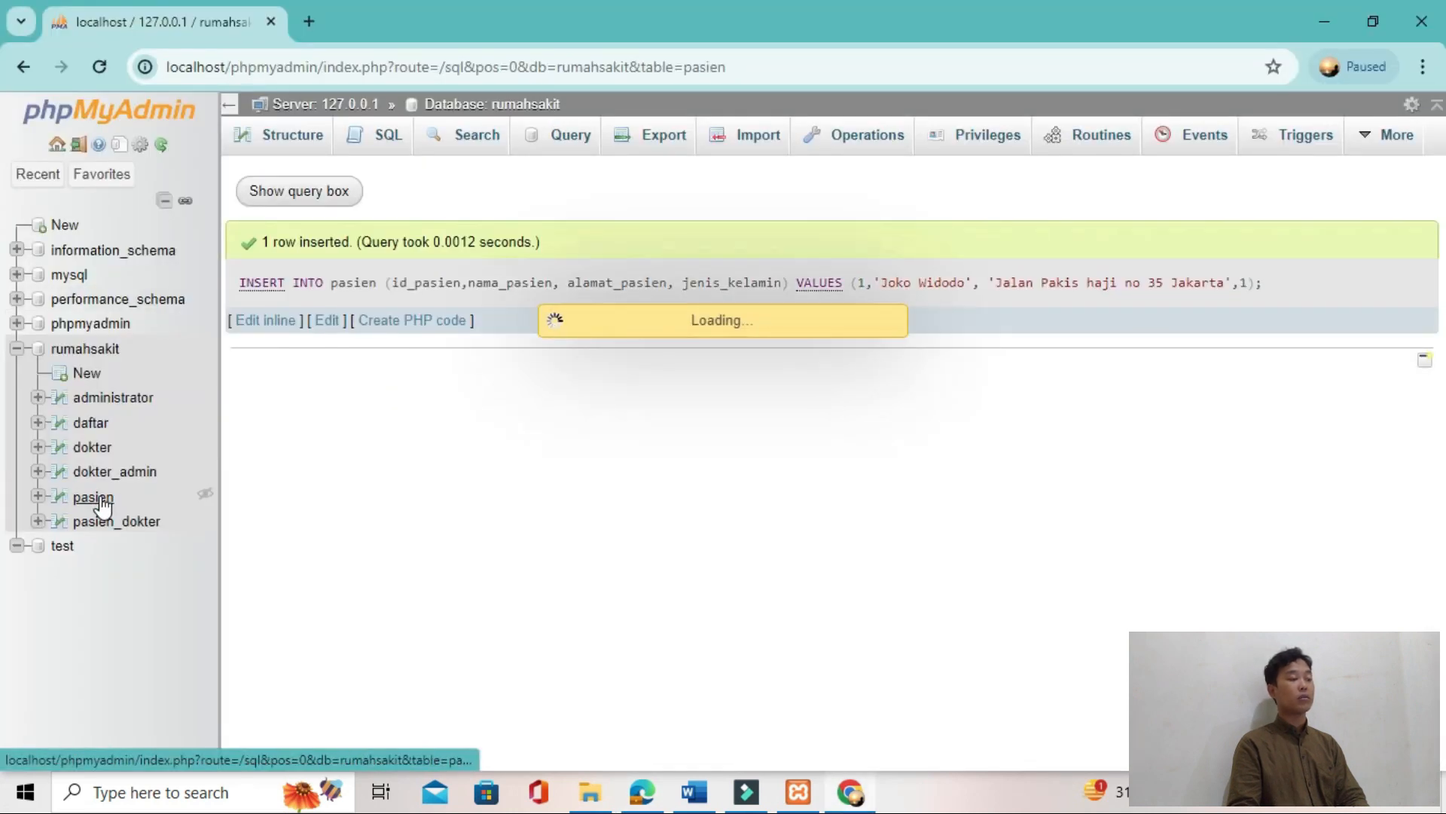
pyautogui.click(663, 145)
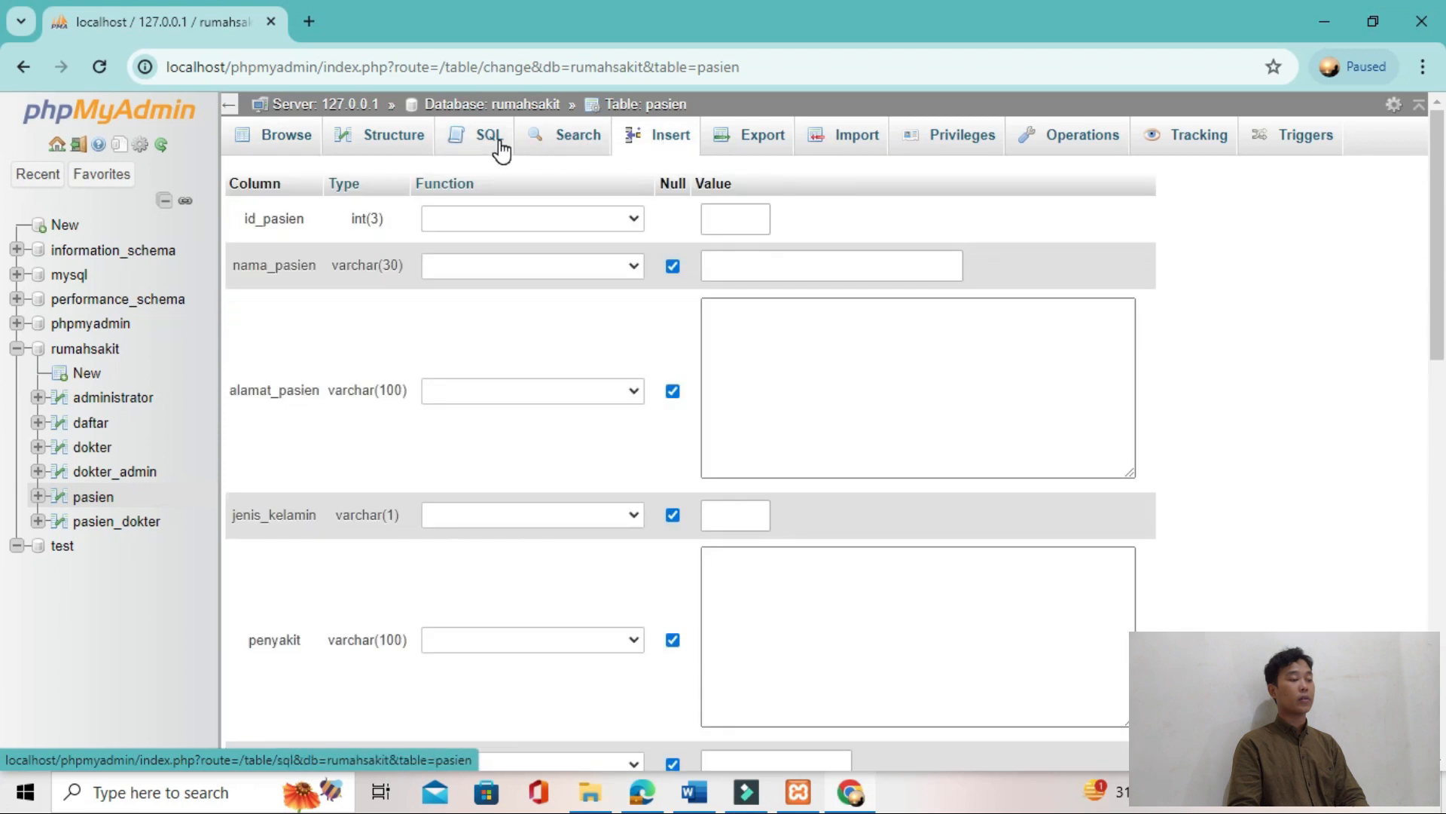
pyautogui.click(501, 149)
pyautogui.click(282, 134)
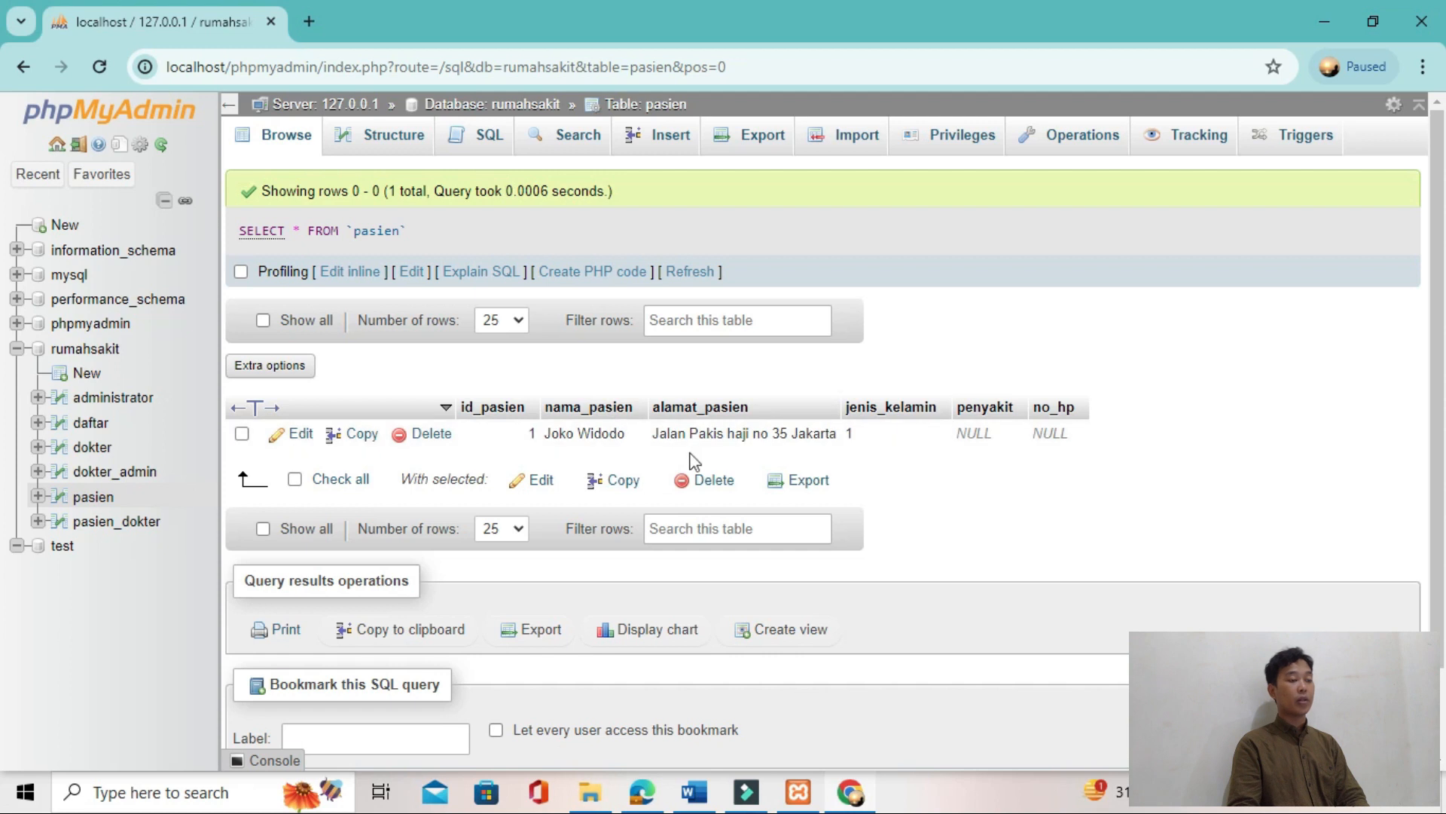
# Step: Examine the tutorial's SELECT section and the sample pasien rows in Gambar 28
pyautogui.hotkey('alt', 'Tab')
pyautogui.hotkey('alt', 'Tab')
pyautogui.hotkey('alt', 'Tab')
pyautogui.scroll(15, 925, 478)
pyautogui.scroll(-2, 326, 439)
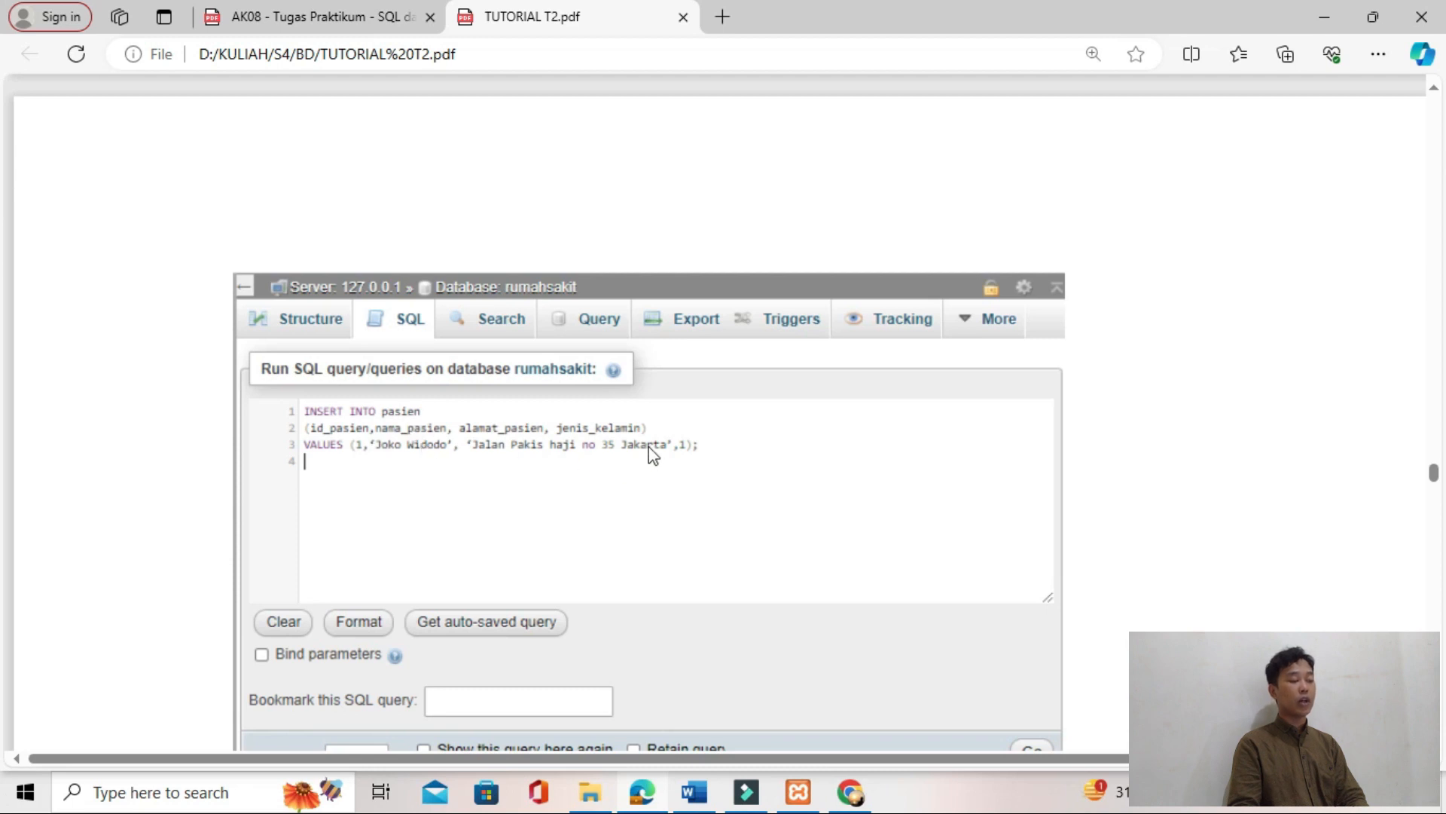
pyautogui.scroll(-20, 668, 440)
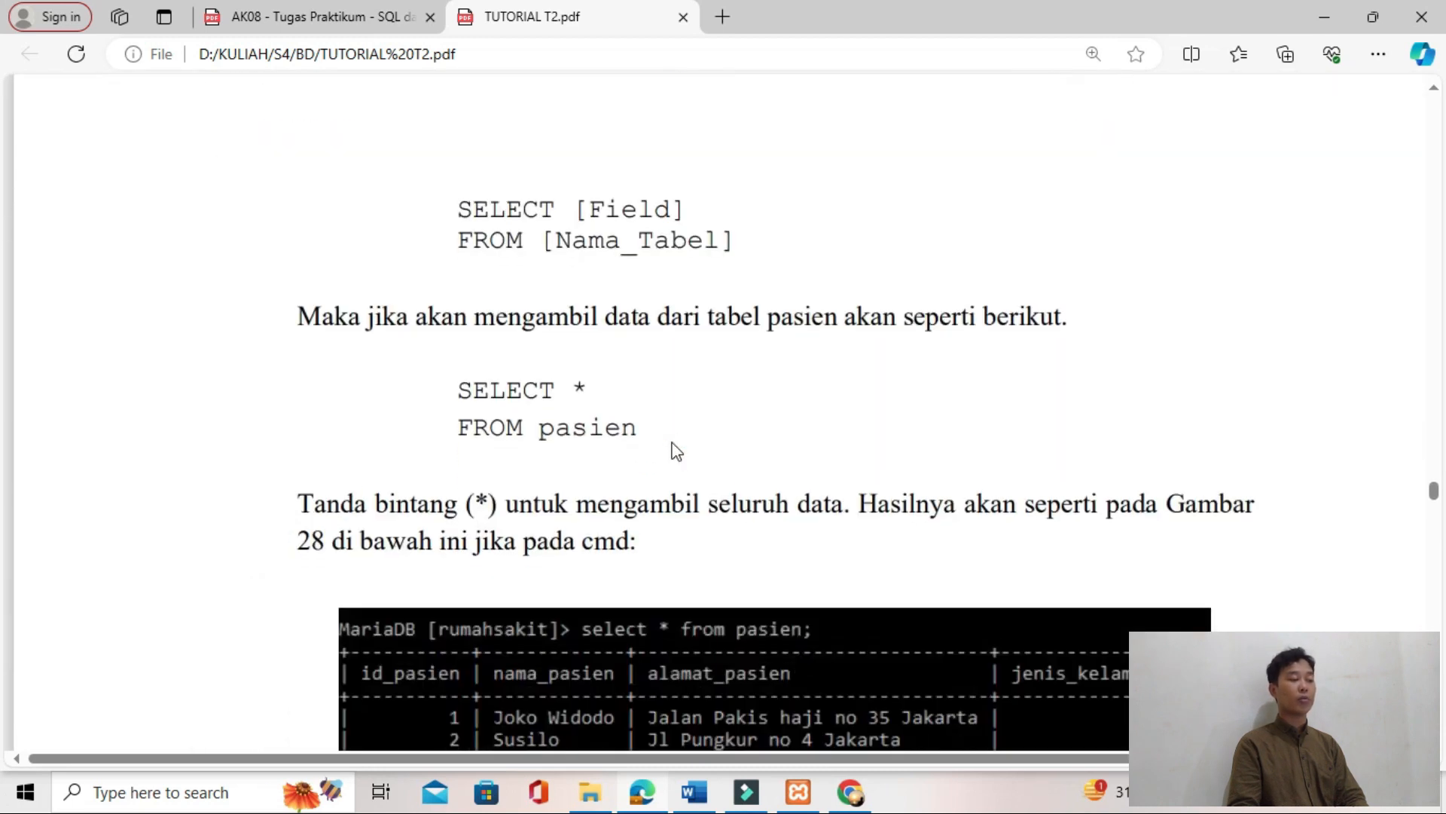
pyautogui.scroll(-9, 671, 438)
pyautogui.scroll(10, 644, 407)
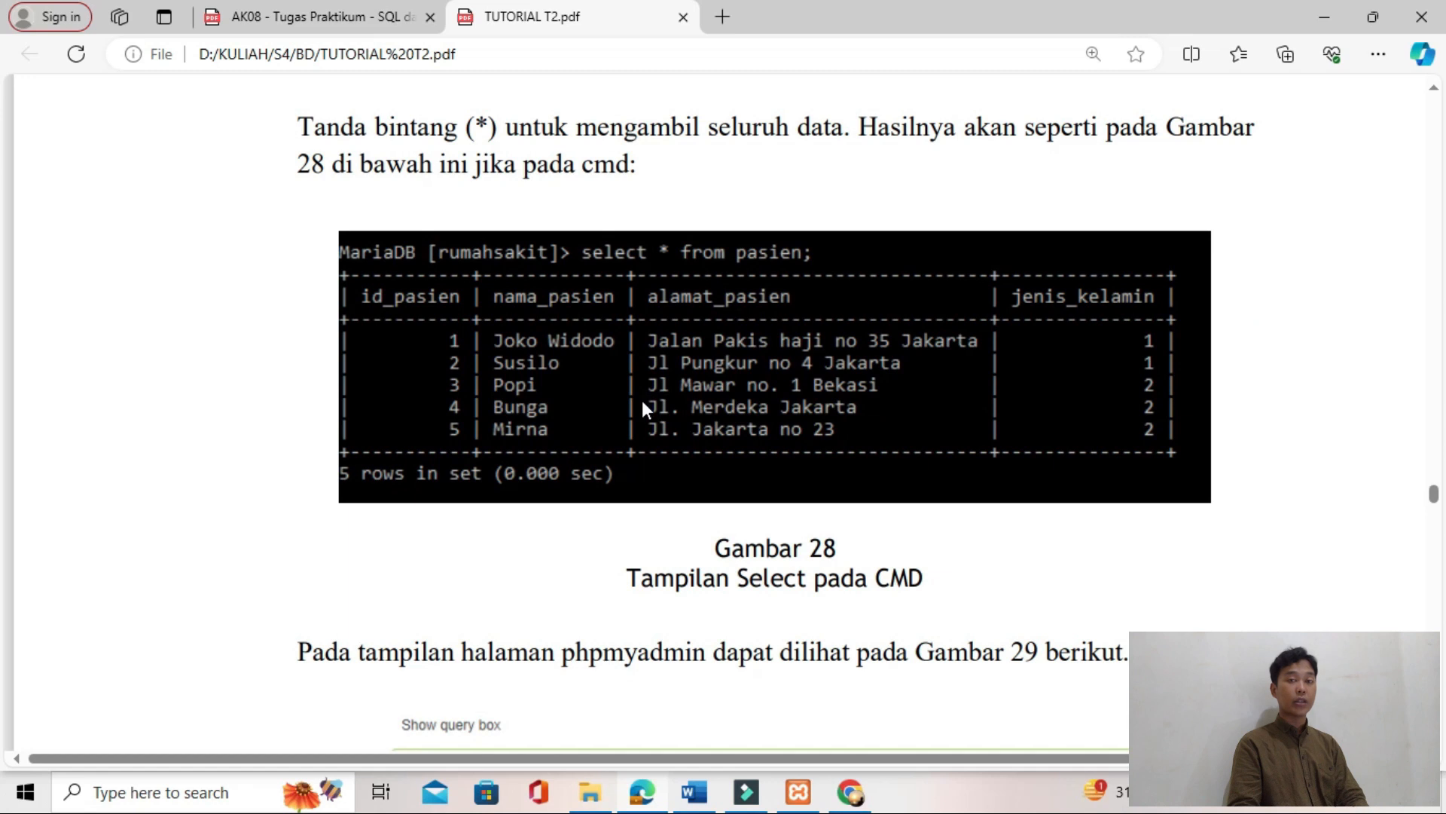
# Step: Start a new pasien row with id_pasien 2 and fill in the second patient's name from Gambar 28
pyautogui.hotkey('alt', 'Tab')
pyautogui.click(670, 136)
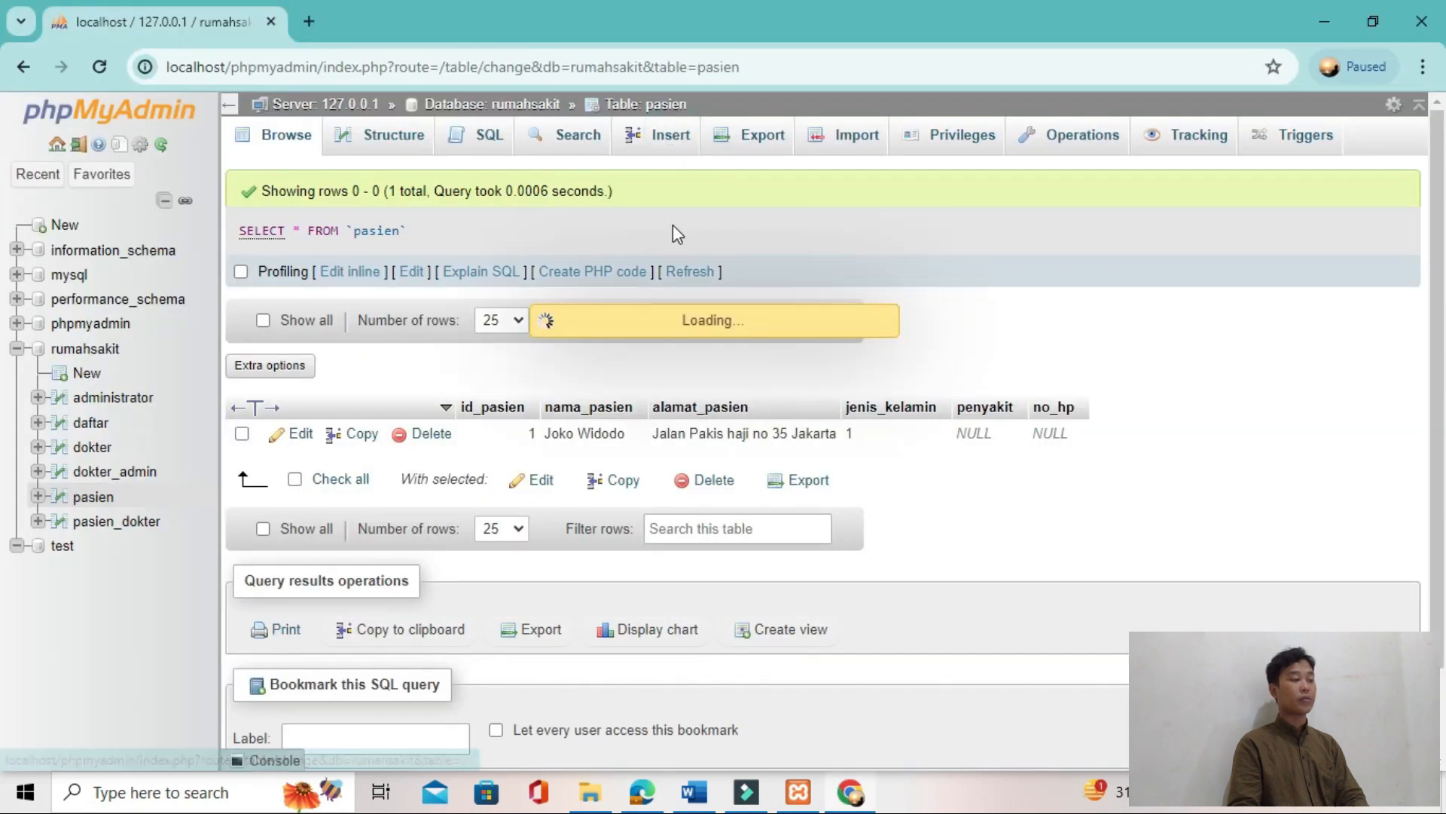
pyautogui.click(739, 225)
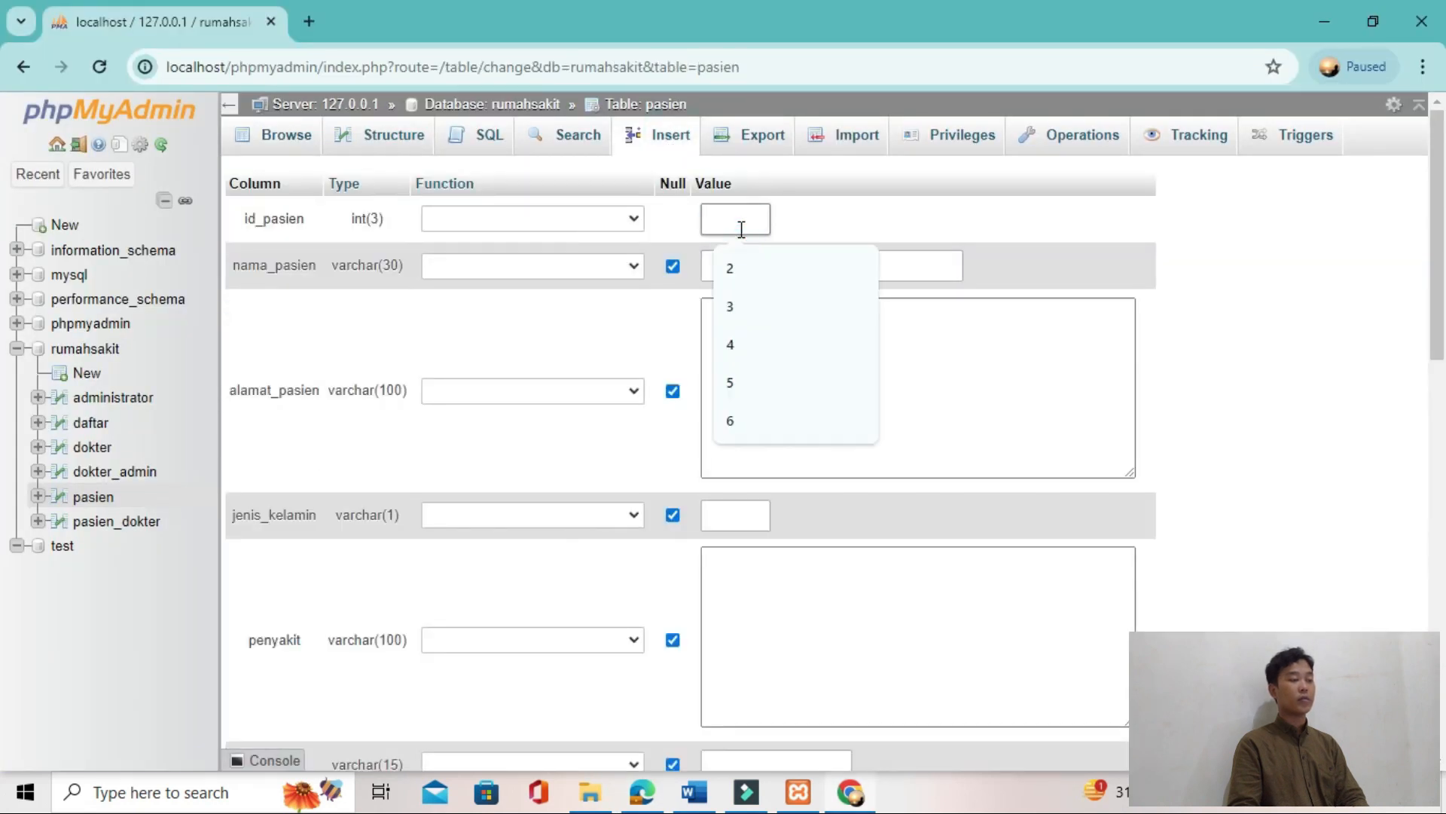
pyautogui.click(739, 269)
pyautogui.click(758, 268)
pyautogui.hotkey('alt', 'Tab')
pyautogui.hotkey('alt', 'Tab')
pyautogui.click(764, 268)
pyautogui.click(828, 317)
# Step: Fill in alamat_pasien with the second patient's address from Gambar 28
pyautogui.click(782, 358)
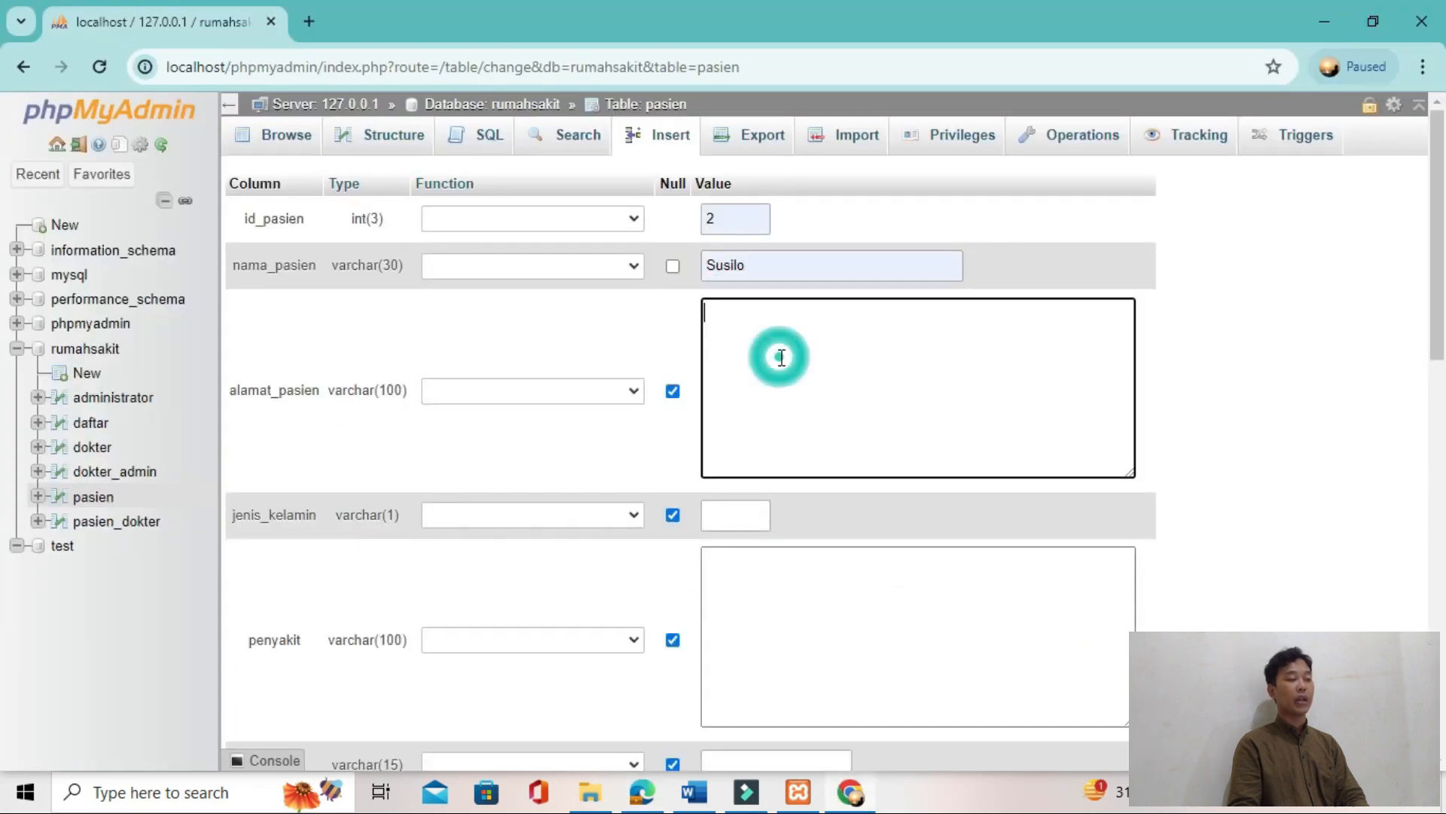
pyautogui.hotkey('alt', 'Tab')
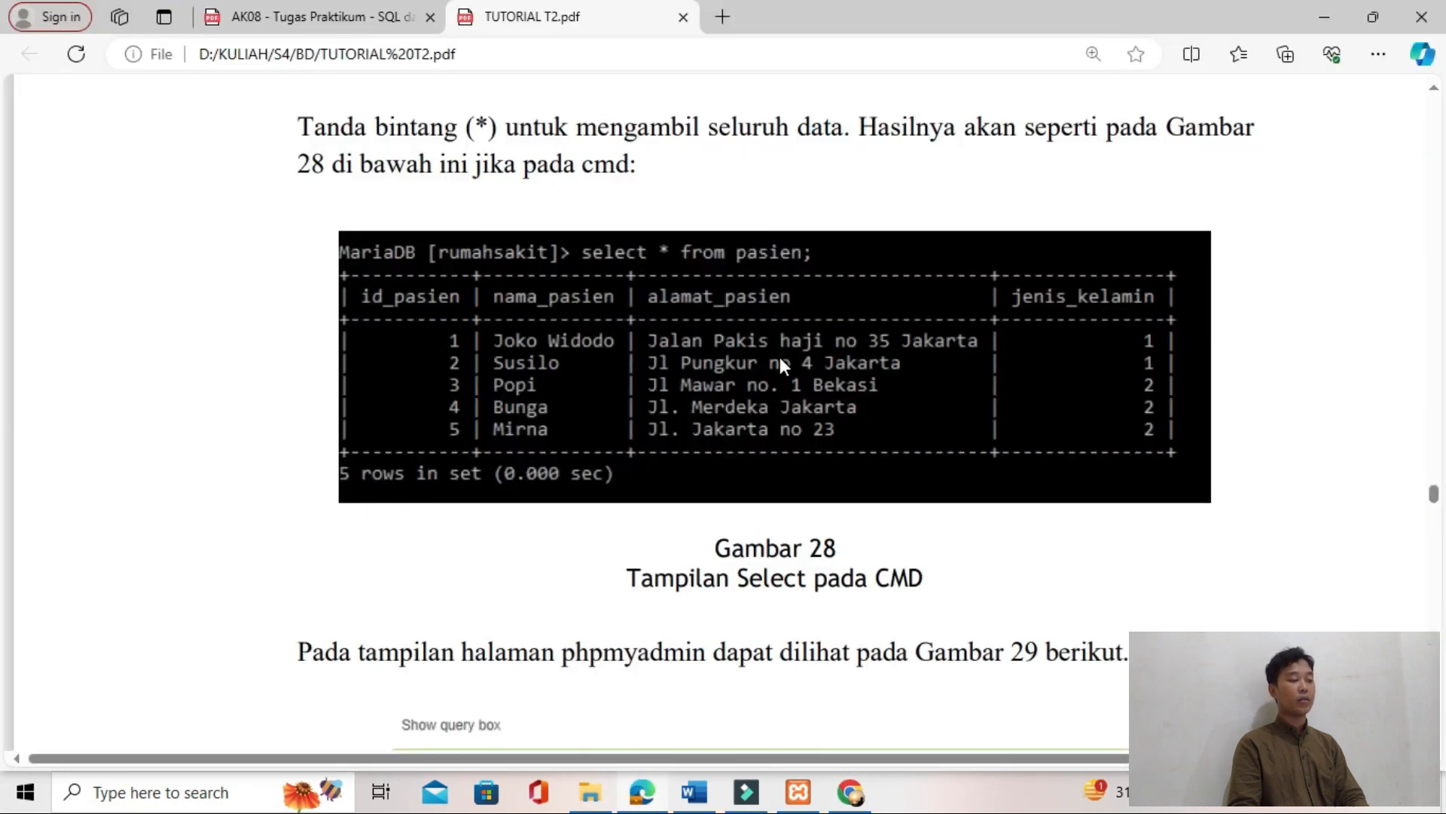
pyautogui.hotkey('alt', 'Tab')
pyautogui.hotkey('alt', 'Tab')
pyautogui.hotkey('alt', 'Tab')
pyautogui.hotkey('alt', 'Tab')
pyautogui.hotkey('alt', 'Tab')
pyautogui.click(847, 420)
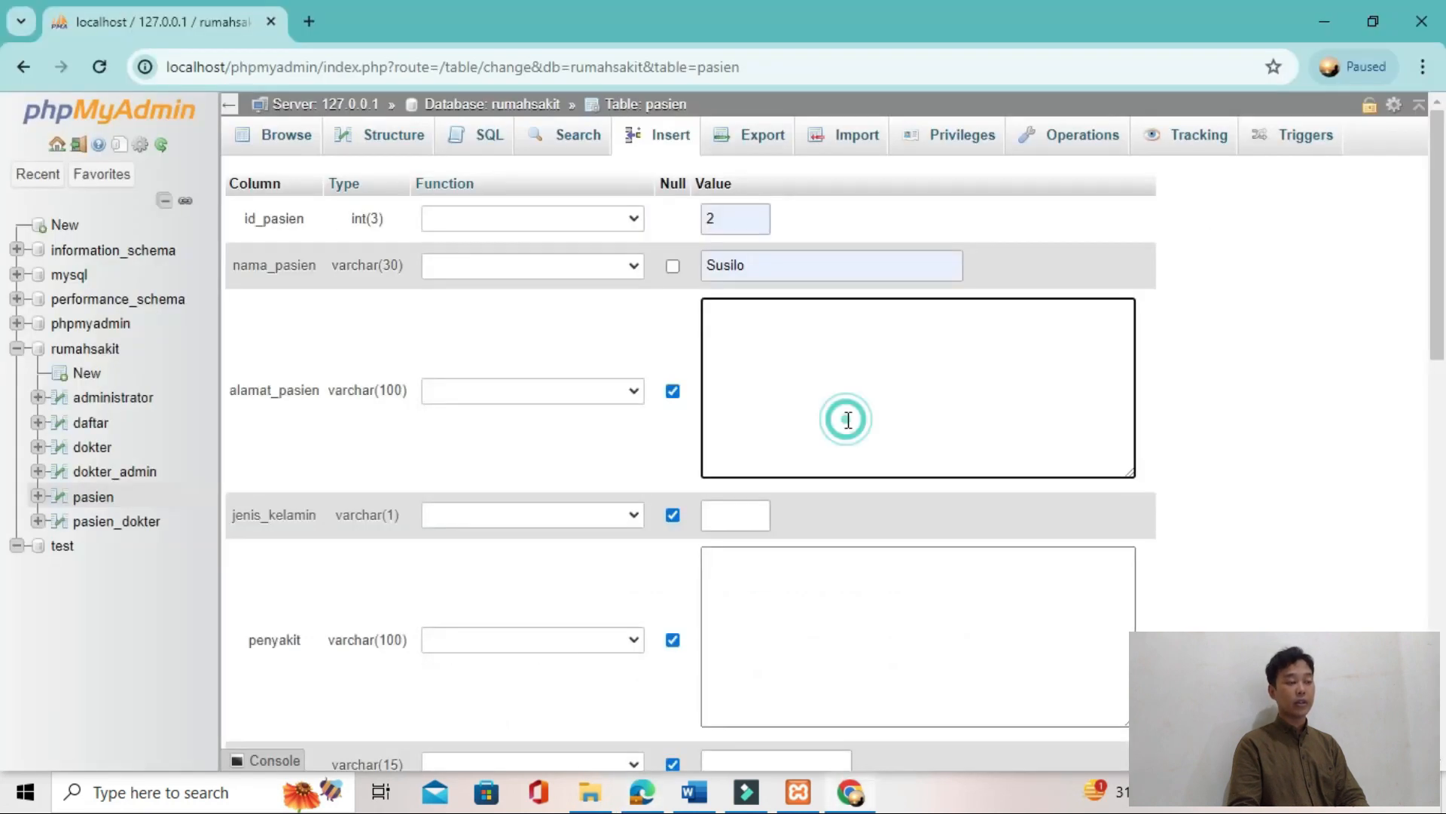
pyautogui.hotkey('alt', 'Tab')
pyautogui.hotkey('alt', 'Tab')
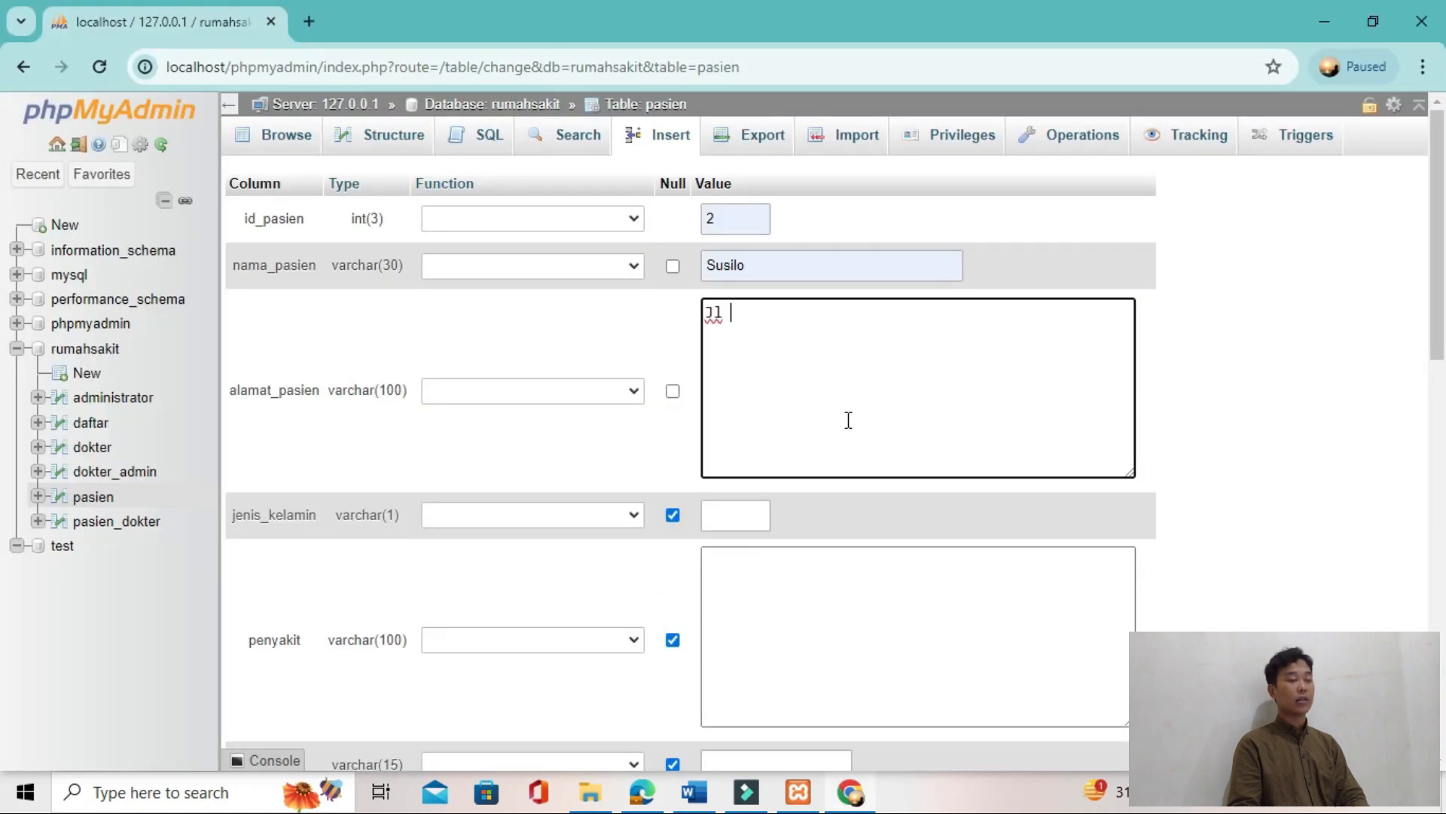
pyautogui.hotkey('alt', 'Tab')
# Step: Set jenis_kelamin to 1 for the second patient, insert the row and browse the pasien table
pyautogui.hotkey('alt', 'Tab')
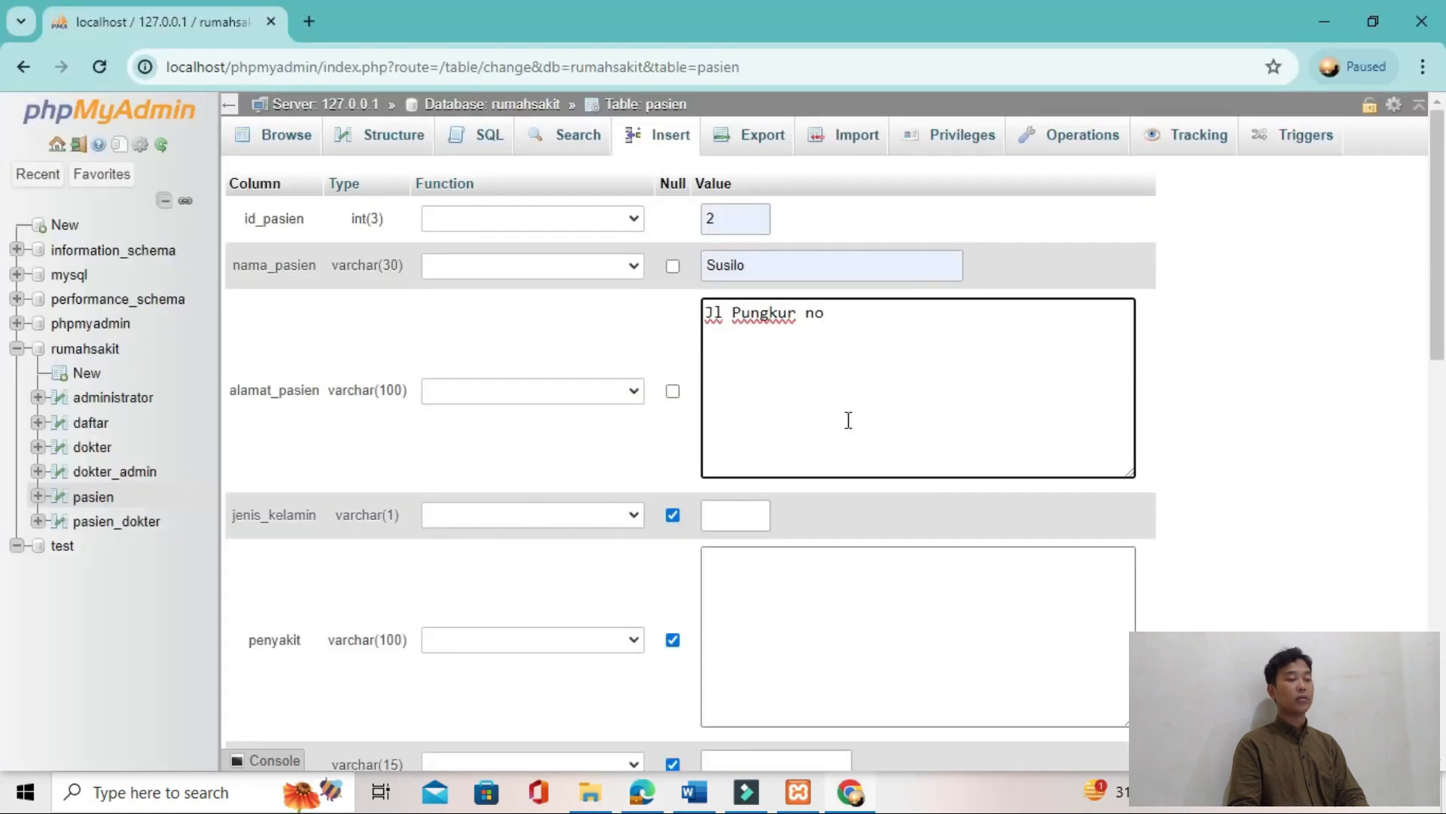
pyautogui.write('Jl Pungkur no 4 Jakarta')
pyautogui.hotkey('alt', 'Tab')
pyautogui.hotkey('alt', 'Tab')
pyautogui.hotkey('alt', 'Tab')
pyautogui.hotkey('alt', 'Tab')
pyautogui.click(754, 518)
pyautogui.click(758, 602)
pyautogui.scroll(-1, 759, 602)
pyautogui.click(1129, 748)
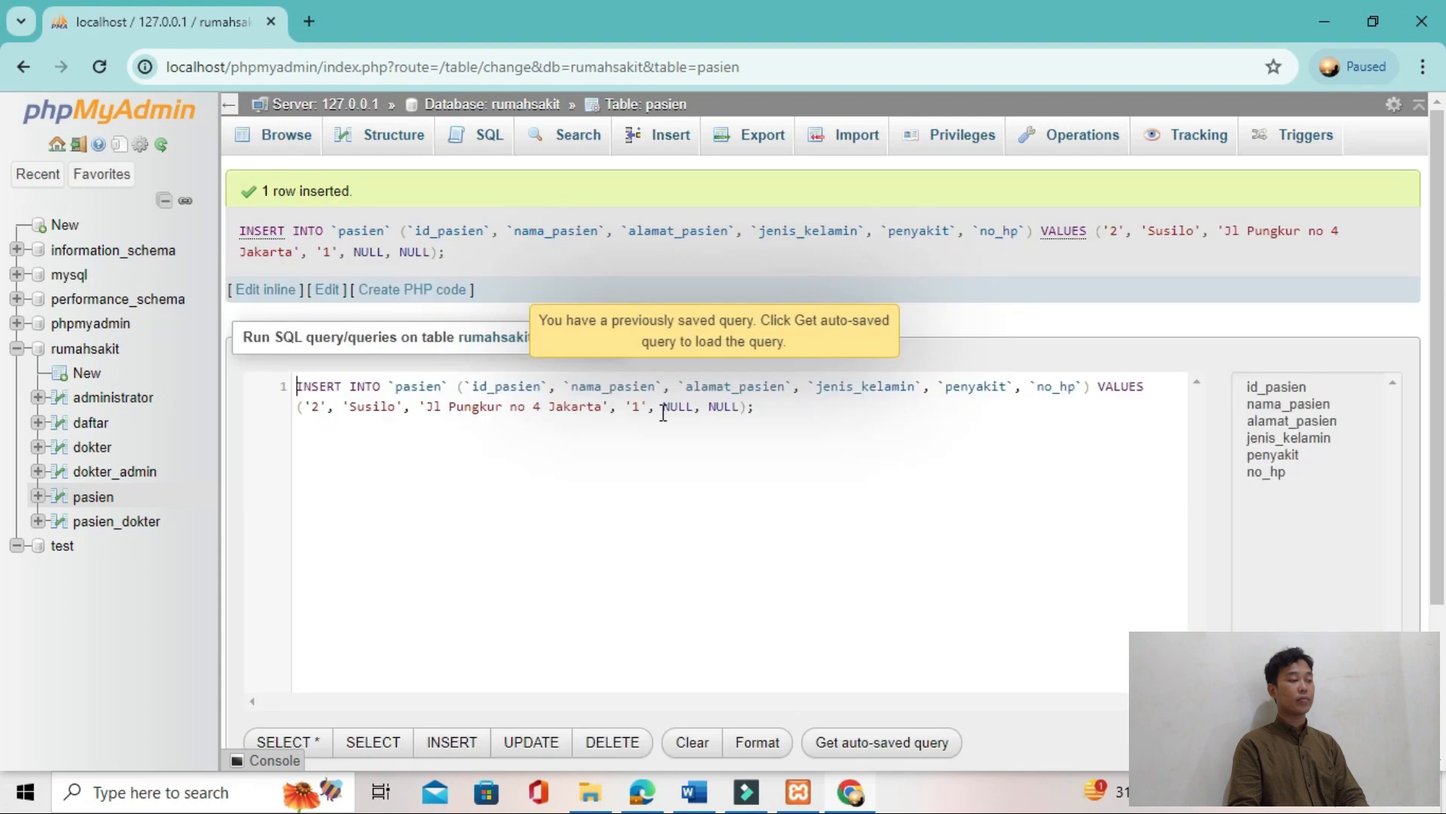
pyautogui.click(293, 147)
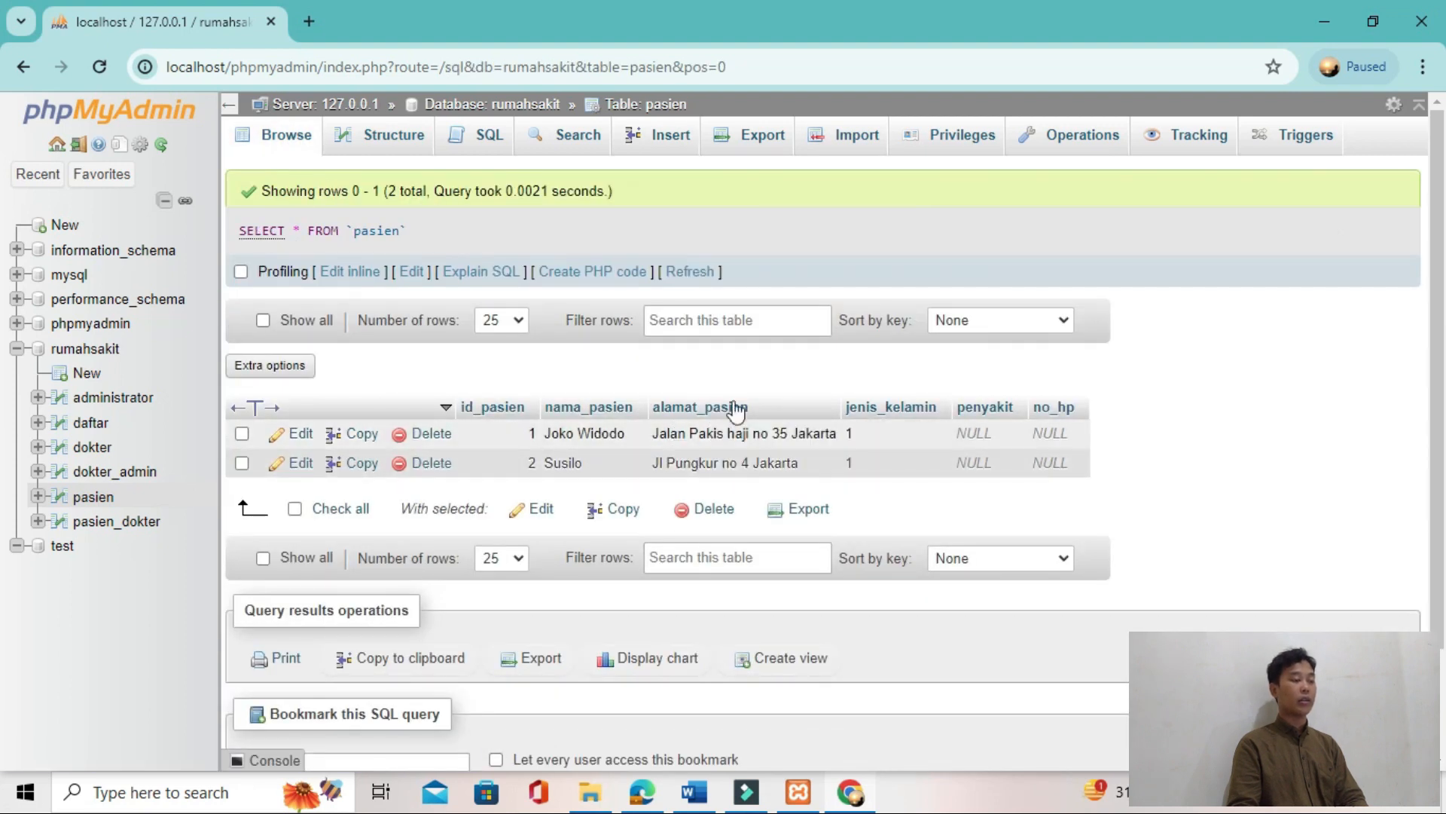
# Step: Insert a pasien row with id_pasien 3, the third patient's name and address from Gambar 28, and jenis_kelamin 2
pyautogui.click(686, 143)
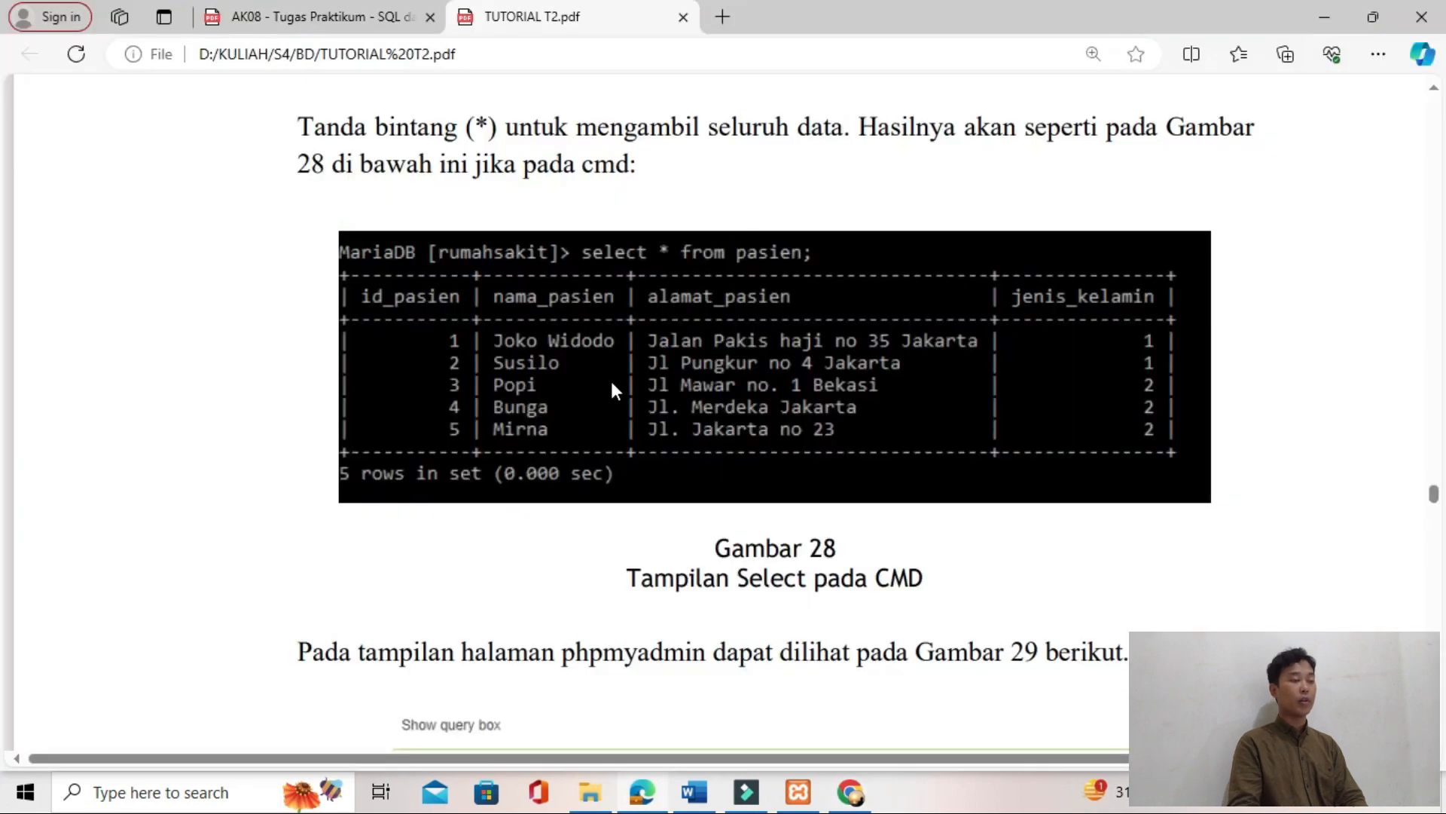
pyautogui.click(735, 219)
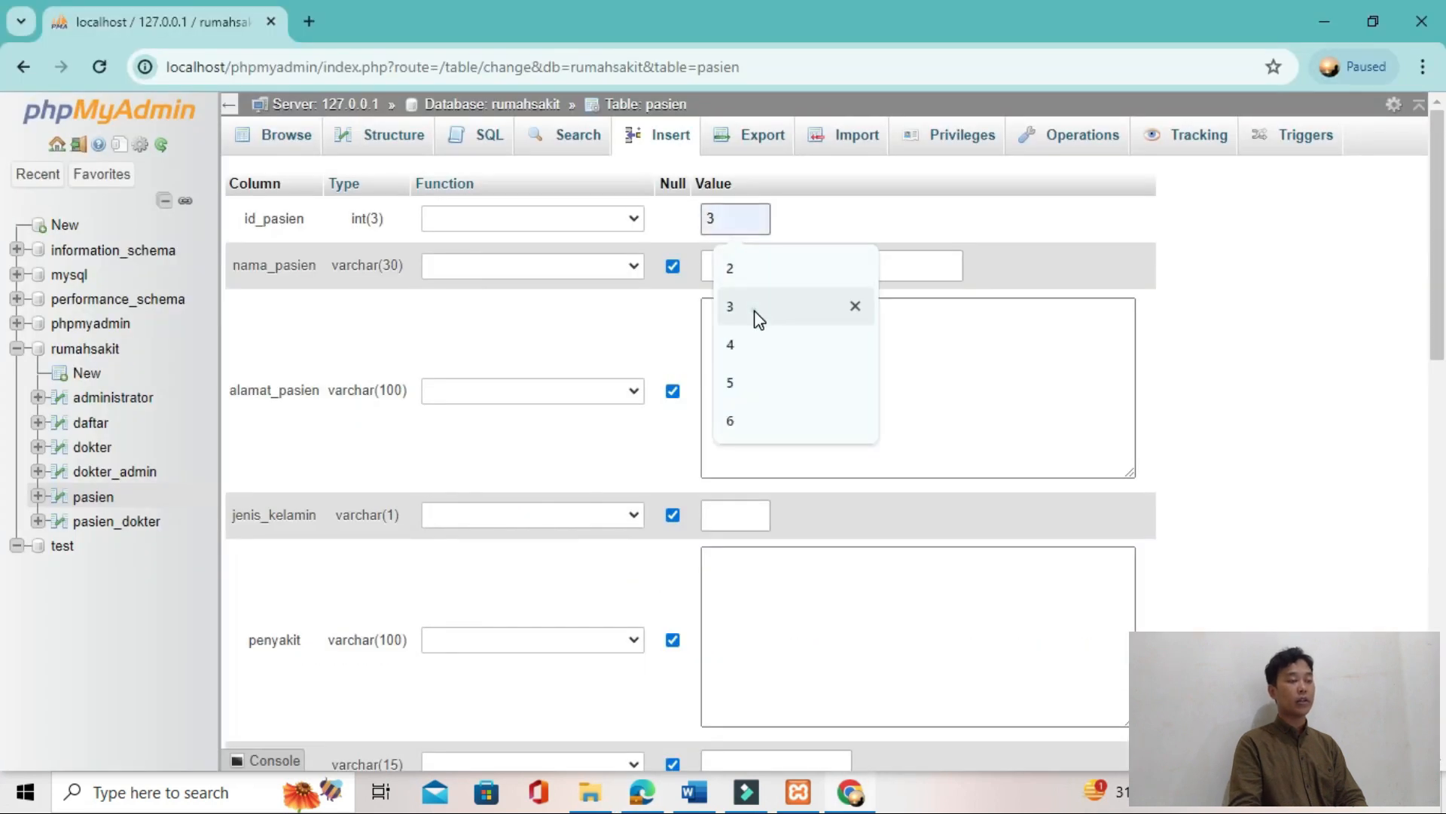
pyautogui.click(758, 317)
pyautogui.click(765, 265)
pyautogui.click(871, 369)
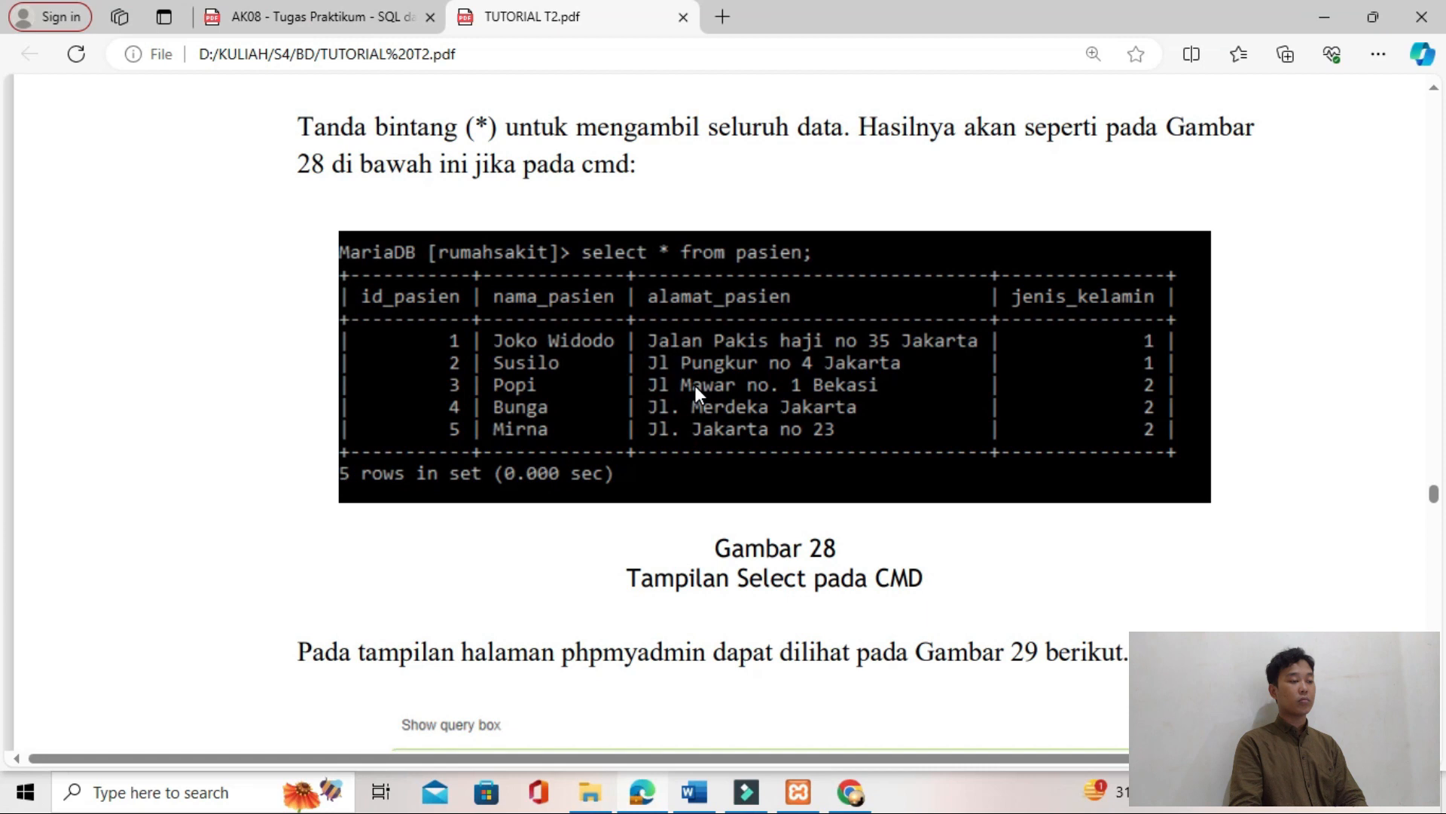
pyautogui.write('J')
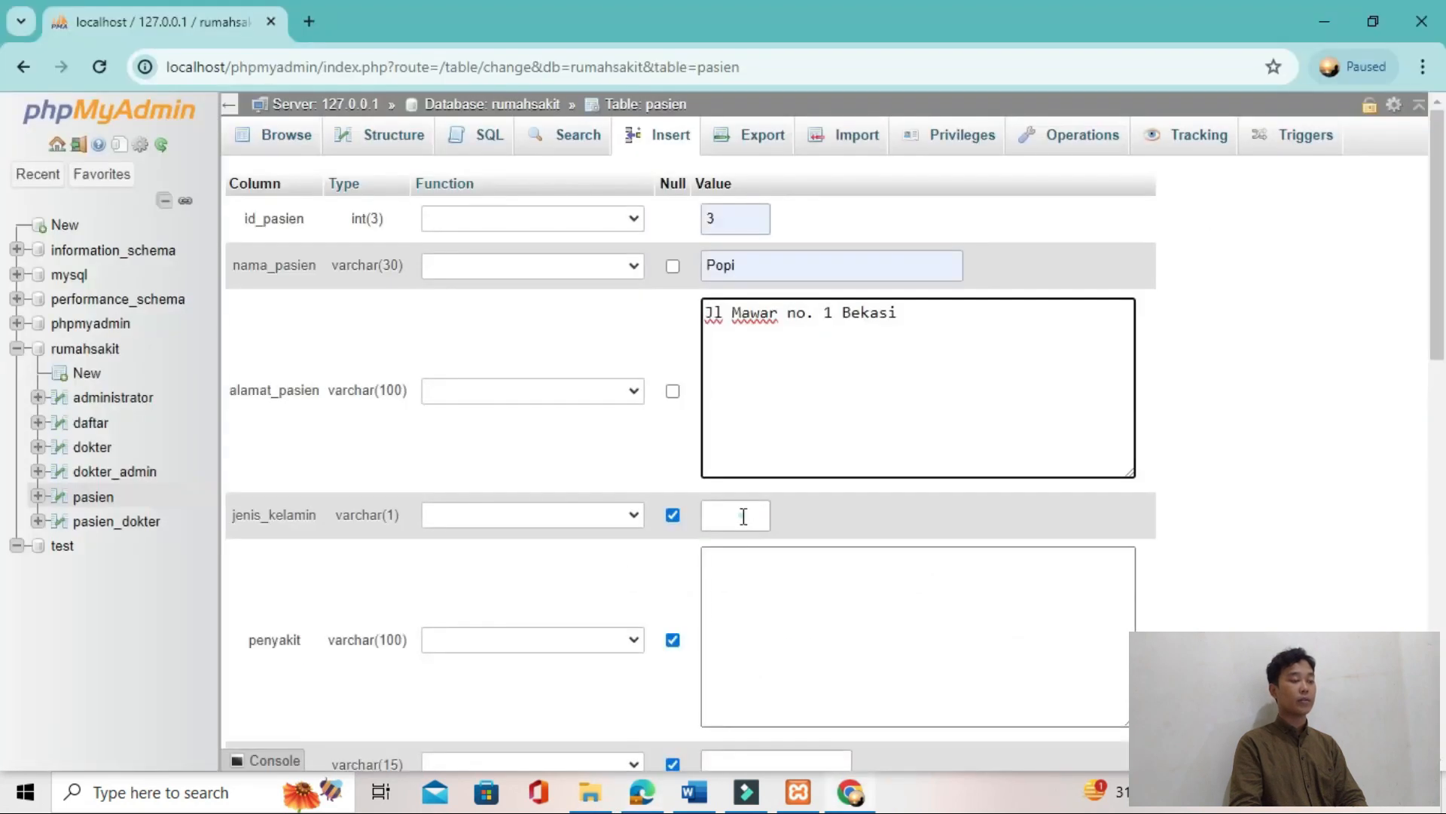
pyautogui.click(743, 517)
pyautogui.scroll(-1, 1061, 658)
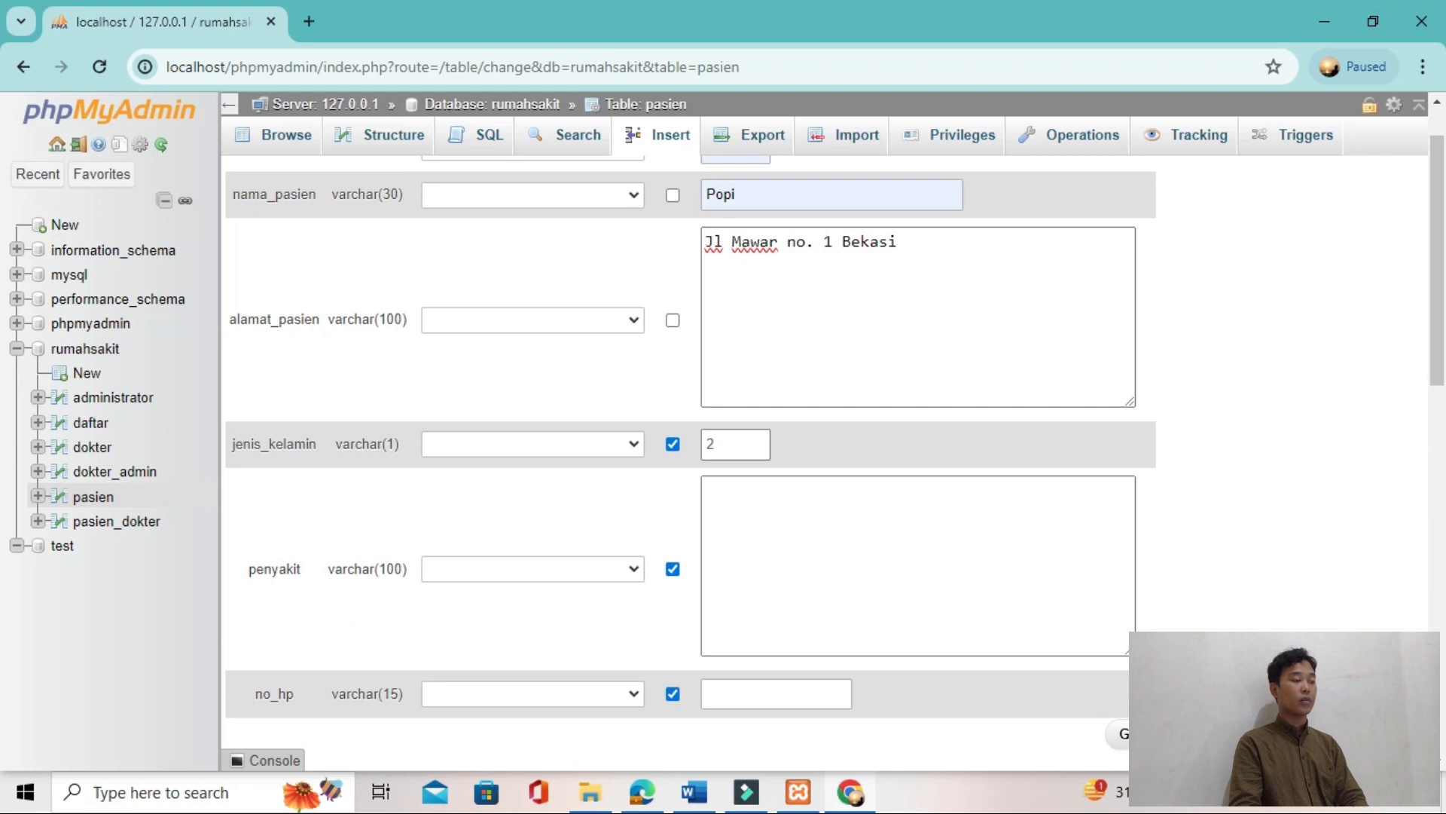
pyautogui.click(1123, 733)
pyautogui.click(286, 136)
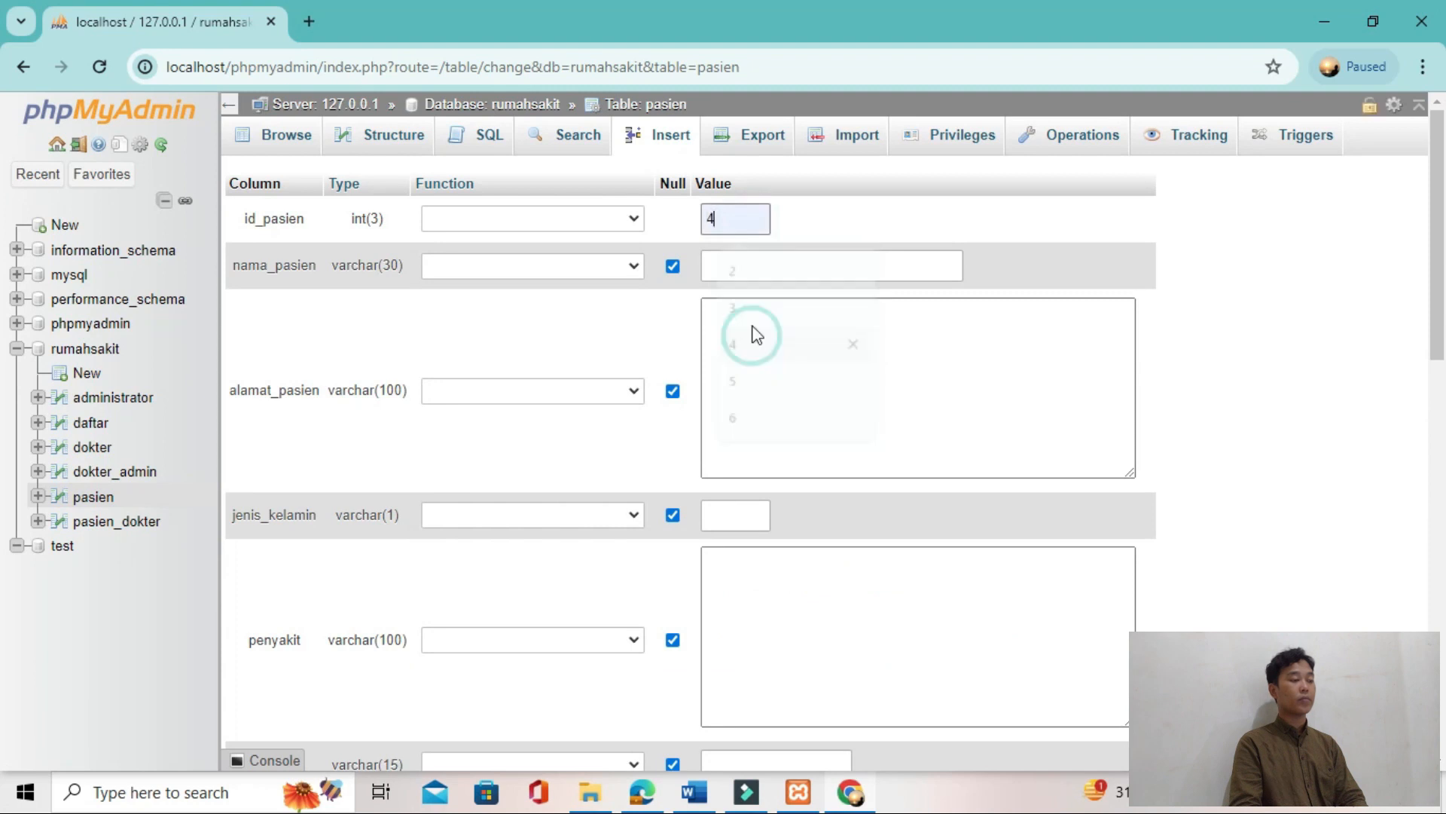
# Step: Insert a pasien row with id_pasien 4, the fourth patient's name and address from Gambar 28, and jenis_kelamin 2
pyautogui.click(754, 266)
pyautogui.click(831, 380)
pyautogui.write('Jl. Merdeka Ja')
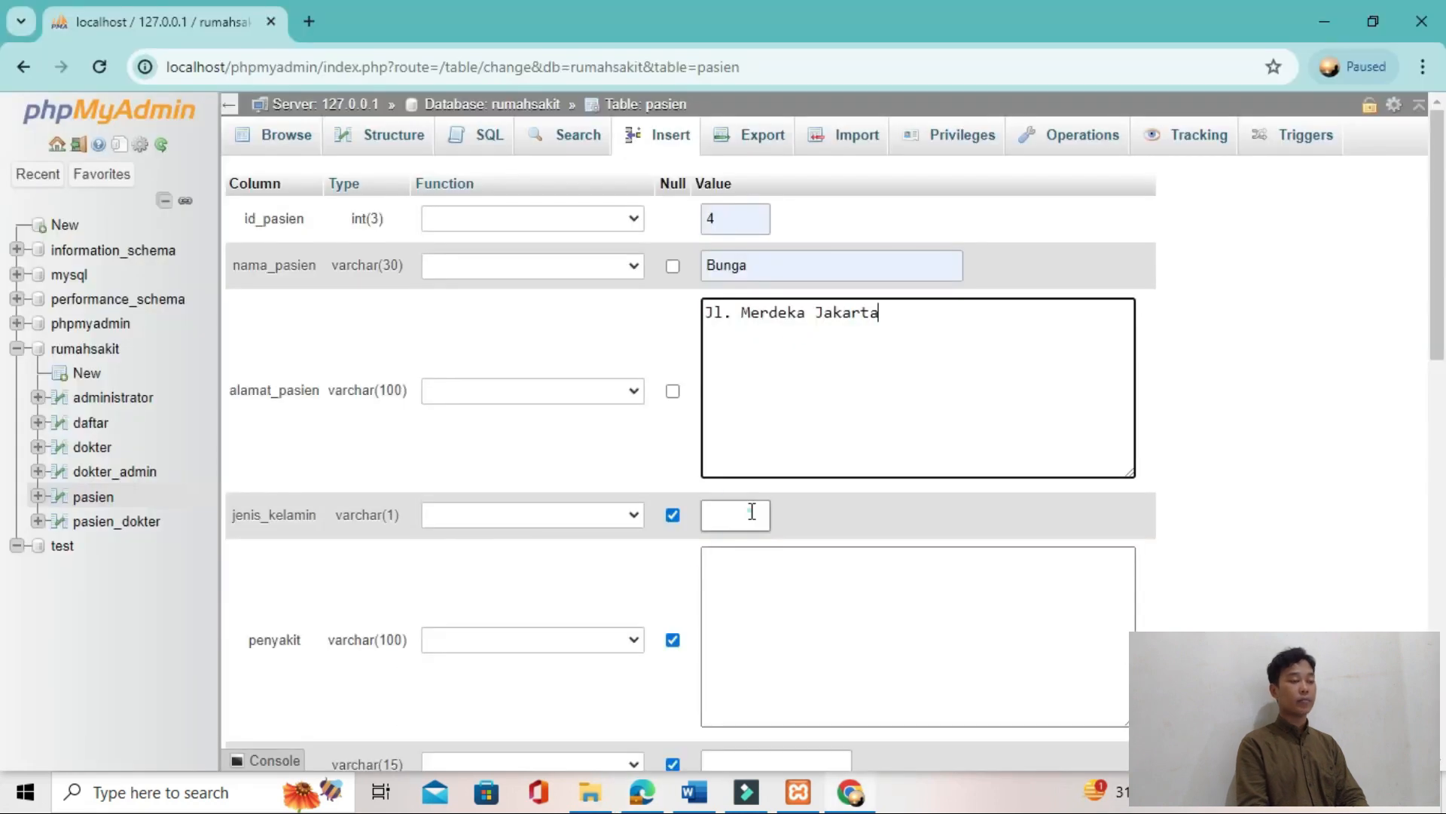
pyautogui.click(752, 511)
pyautogui.write('2')
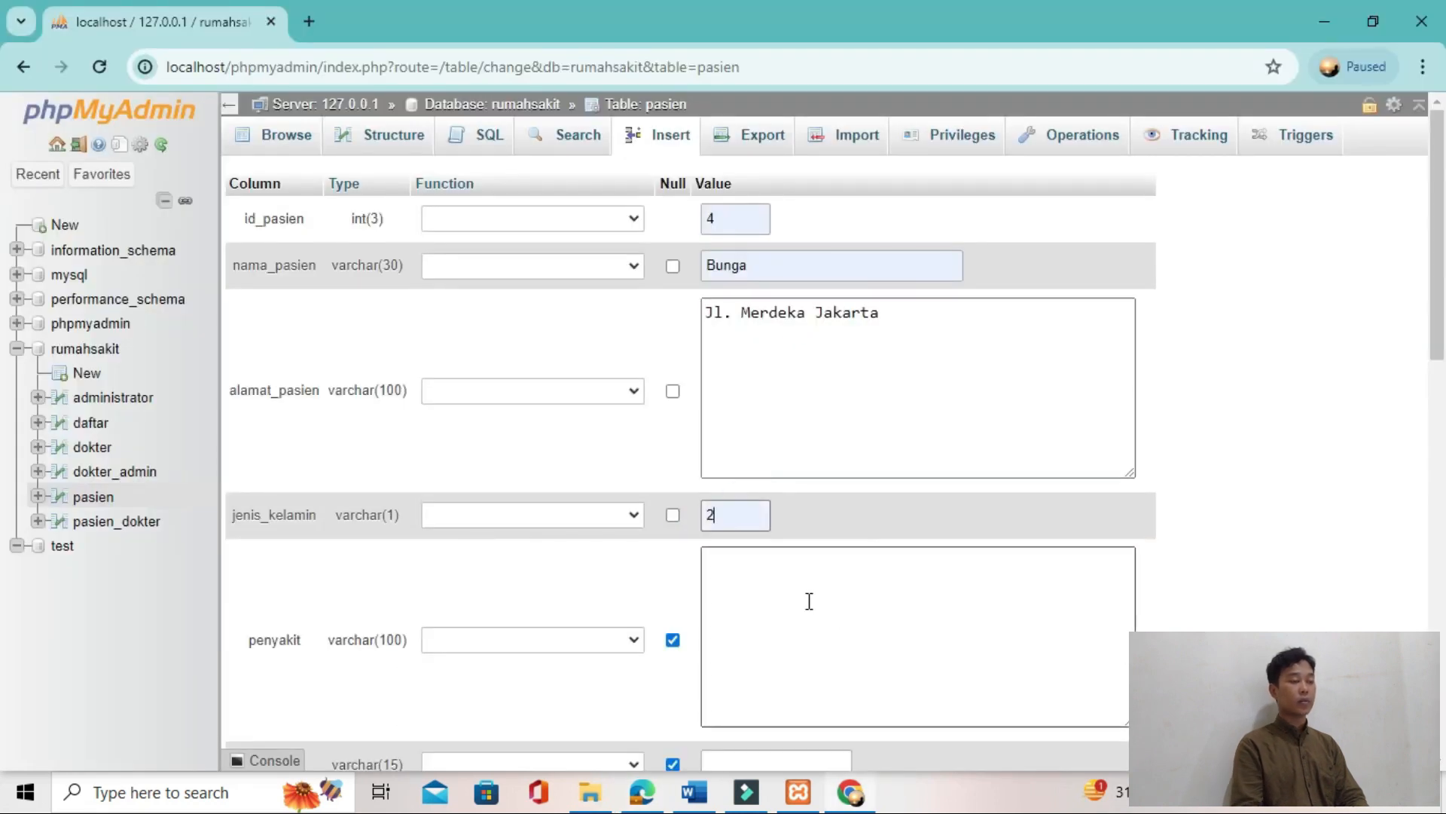
pyautogui.scroll(-2, 807, 600)
pyautogui.click(1085, 722)
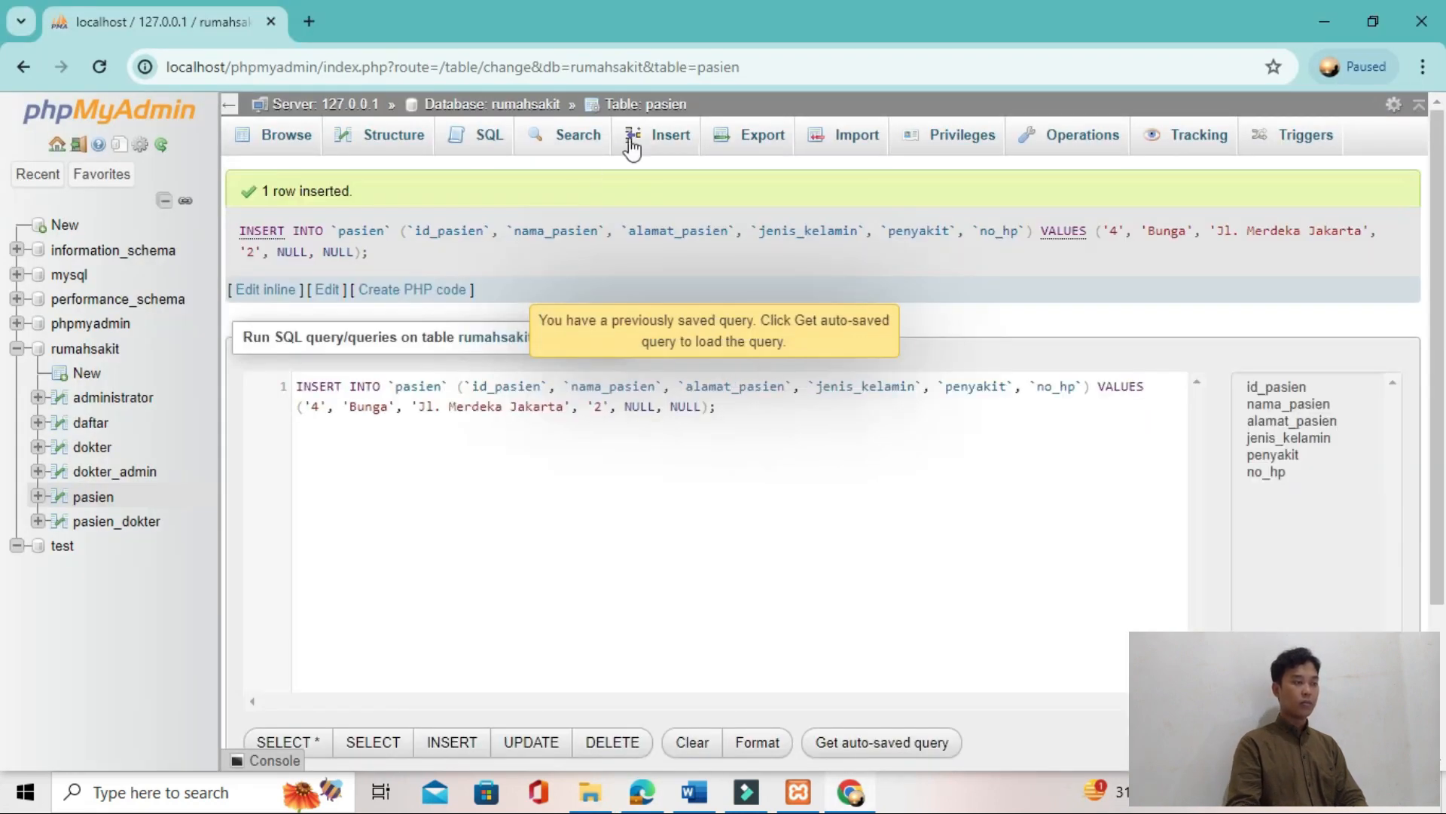
# Step: Start a new pasien row with id_pasien 5 and the fifth patient's name and address from Gambar 28
pyautogui.click(671, 147)
pyautogui.hotkey('alt', 'Tab')
pyautogui.hotkey('alt', 'Tab')
pyautogui.click(743, 222)
pyautogui.click(742, 386)
pyautogui.click(788, 258)
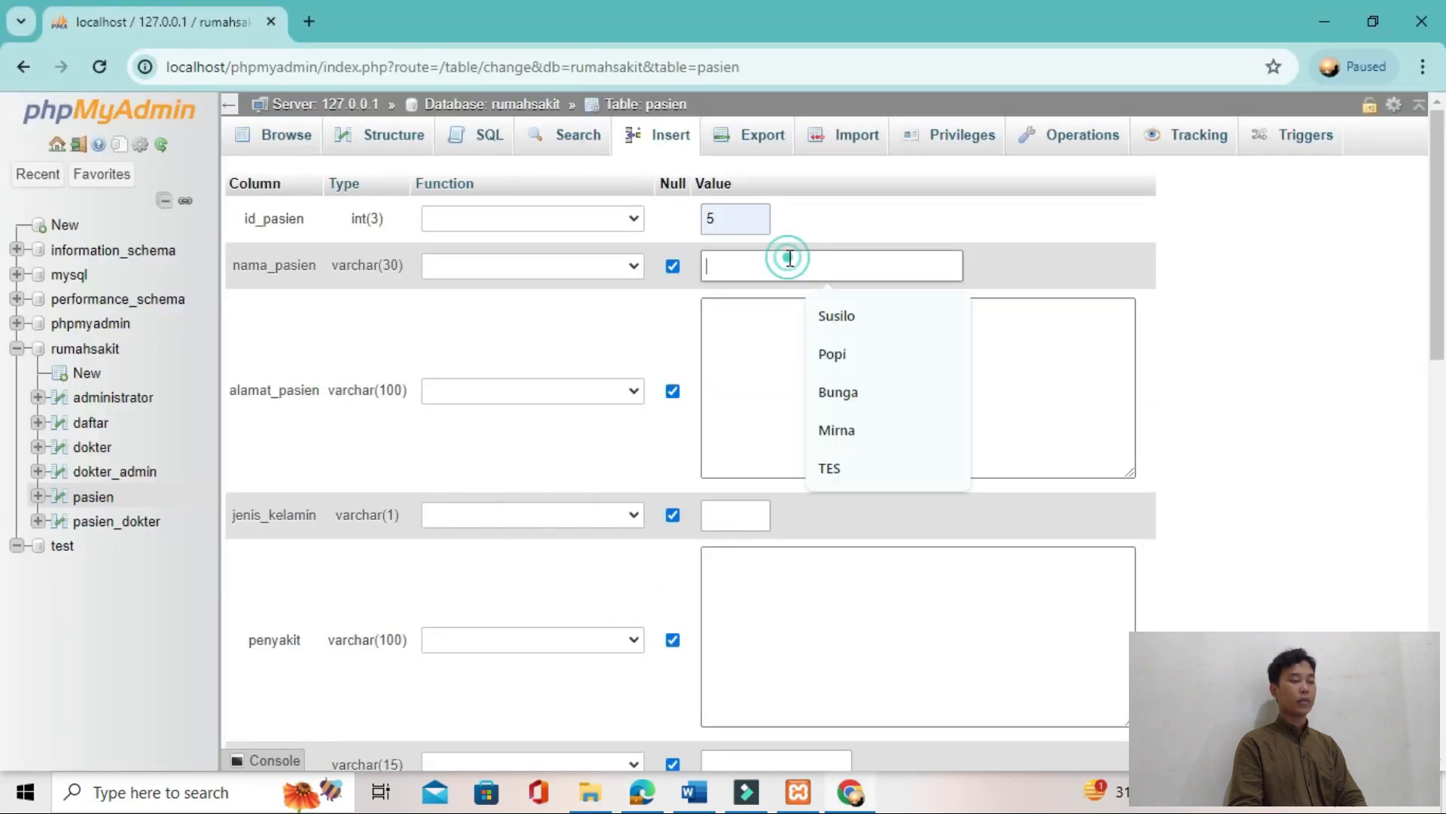
pyautogui.click(842, 431)
pyautogui.click(807, 381)
pyautogui.hotkey('alt', 'Tab')
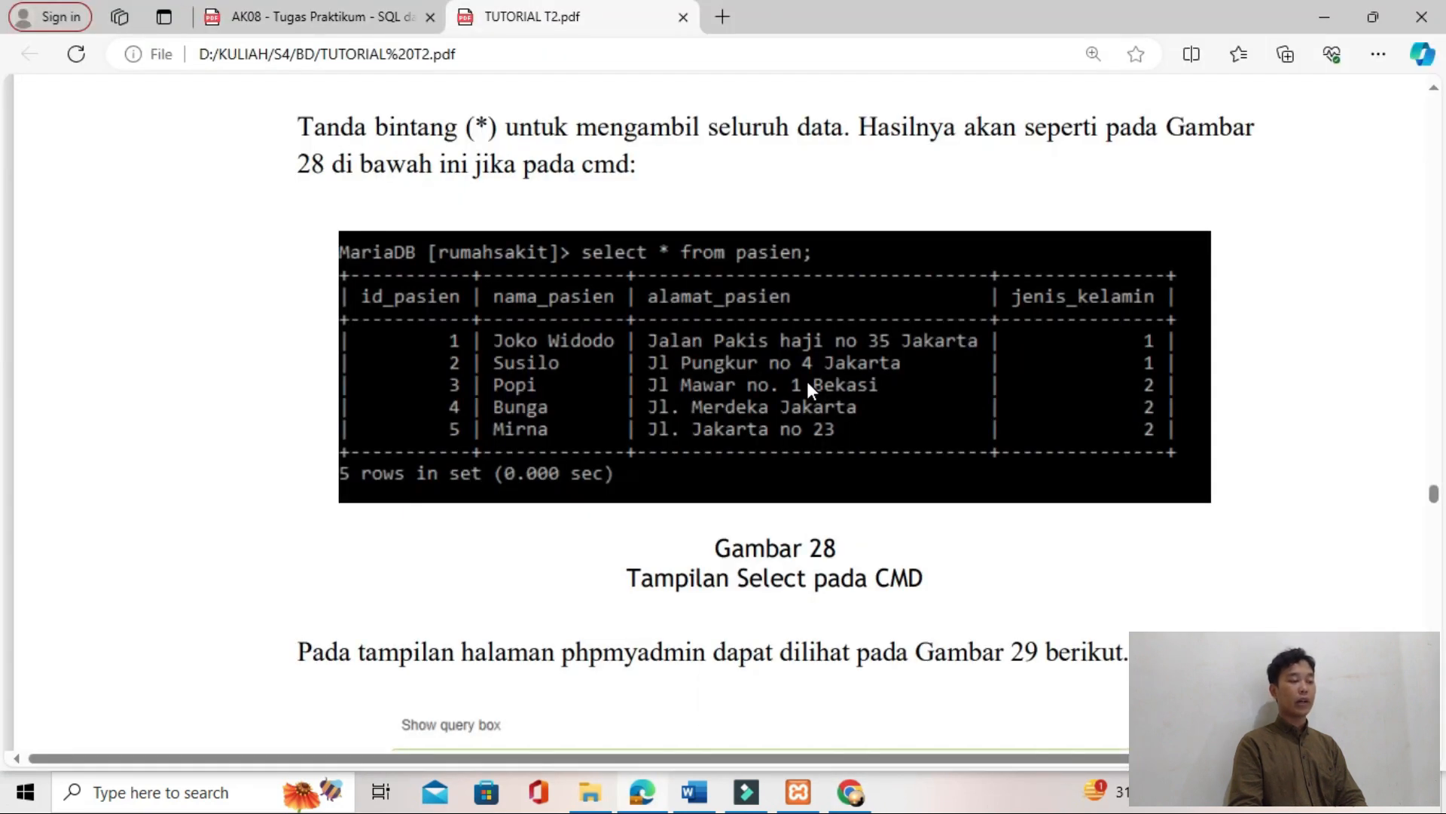
pyautogui.hotkey('alt', 'Tab')
pyautogui.write('Jl')
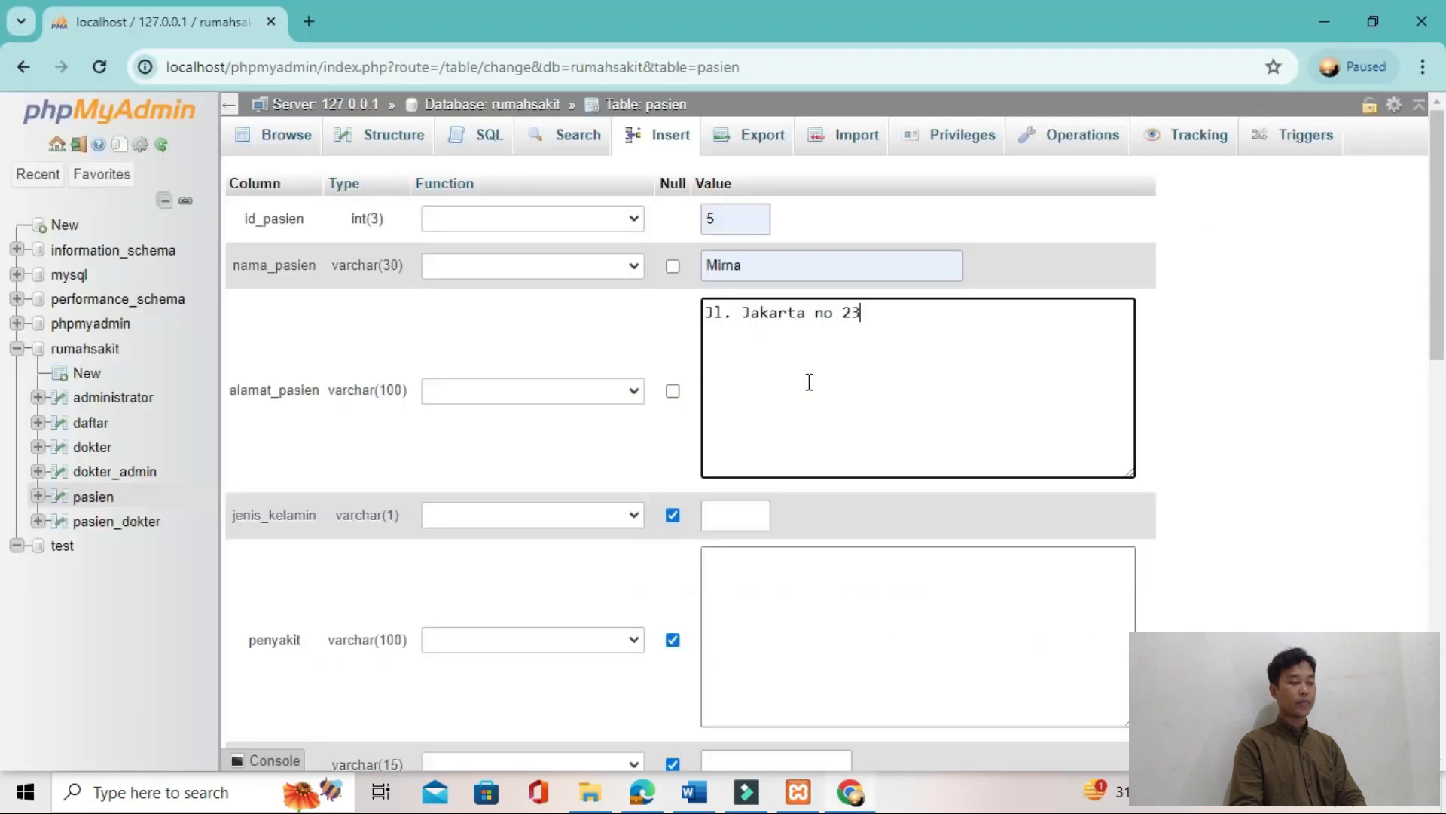
# Step: Set jenis_kelamin to 2 for the fifth patient, insert the row and browse the pasien table
pyautogui.click(729, 516)
pyautogui.click(752, 567)
pyautogui.scroll(-3, 811, 566)
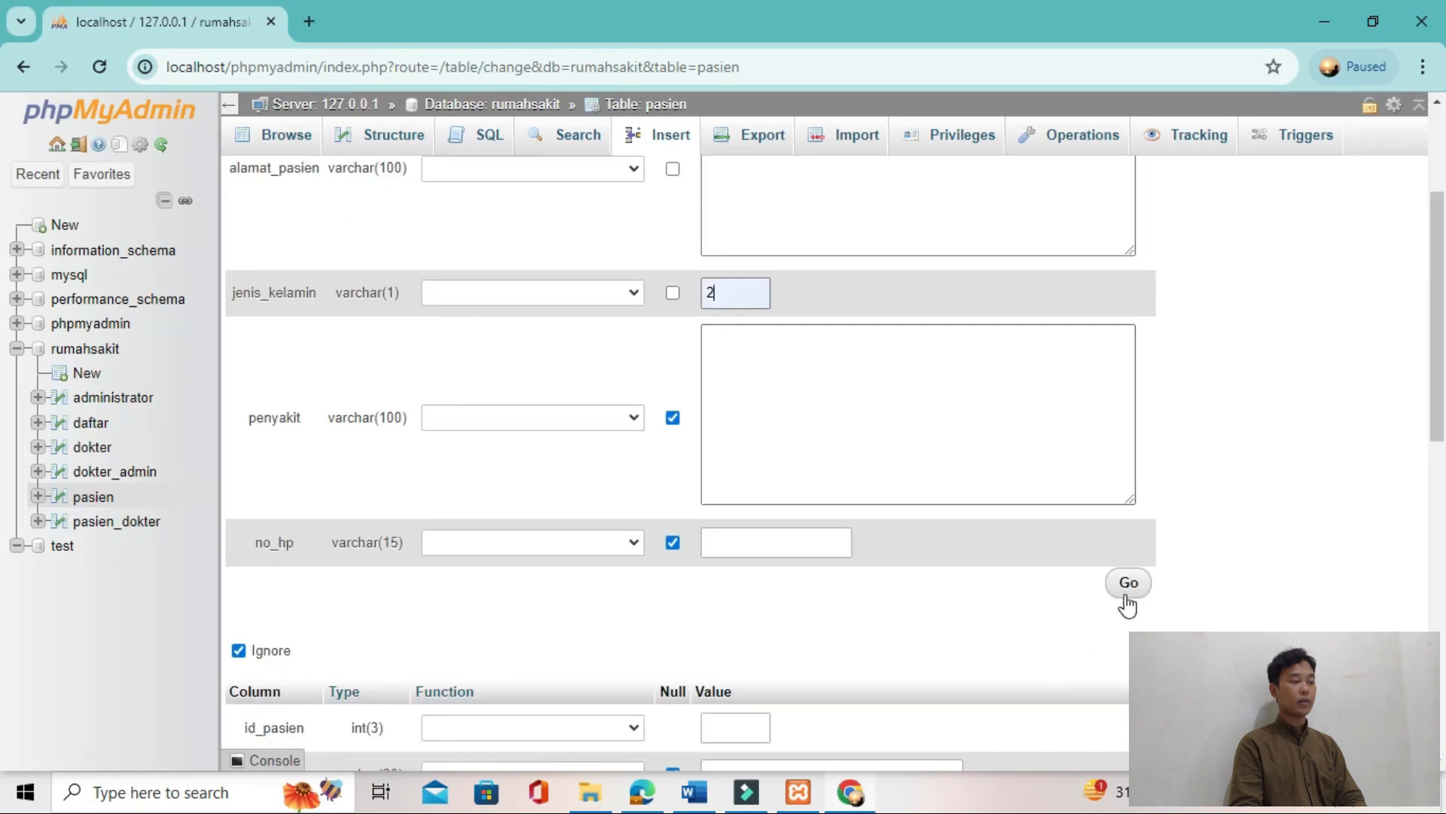
pyautogui.click(1127, 585)
pyautogui.click(290, 138)
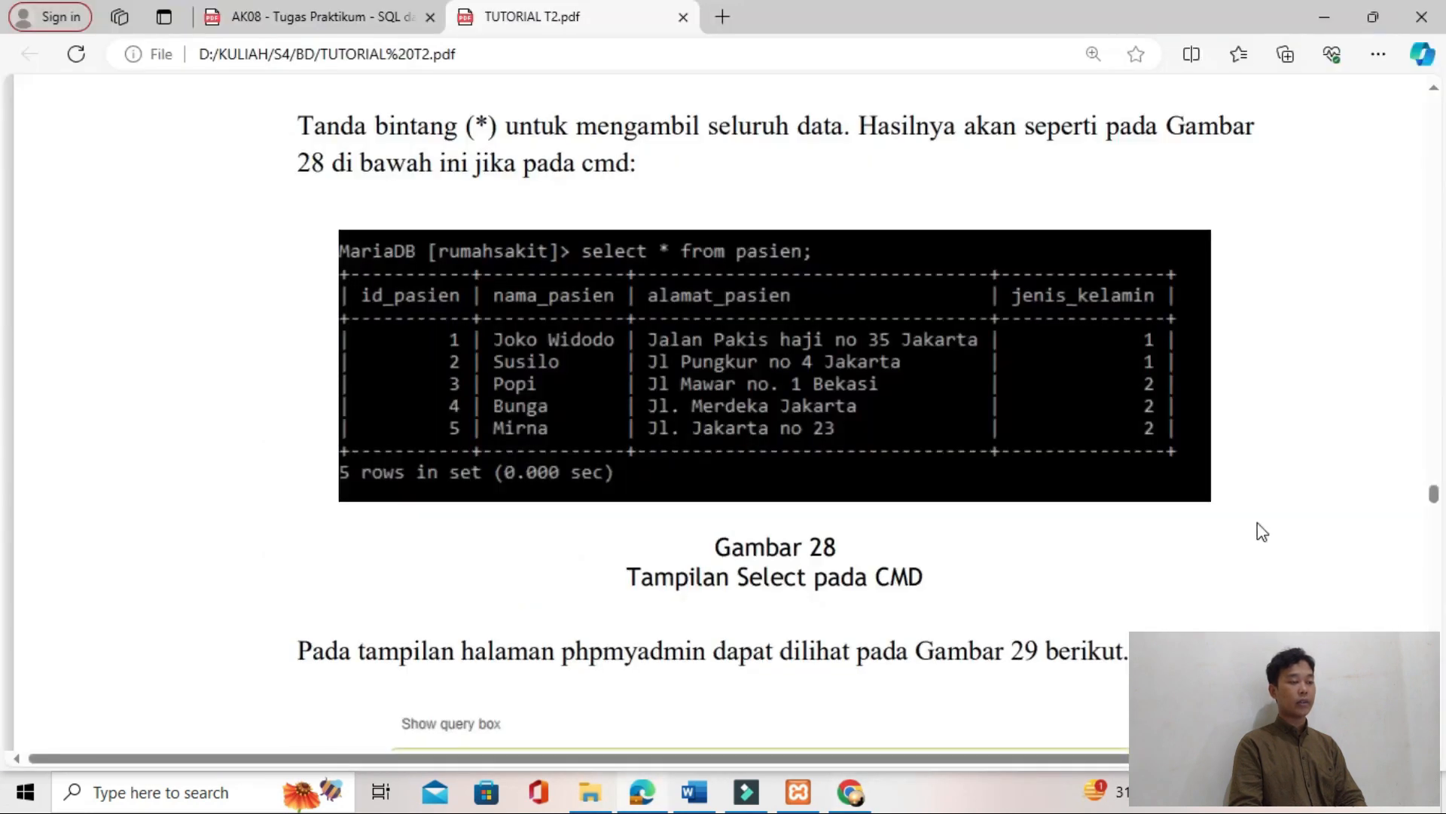
# Step: Switch to the TUTORIAL T2 PDF and locate the query selecting only nama_pasien and jenis_kelamin from pasien
pyautogui.scroll(-5, 1258, 522)
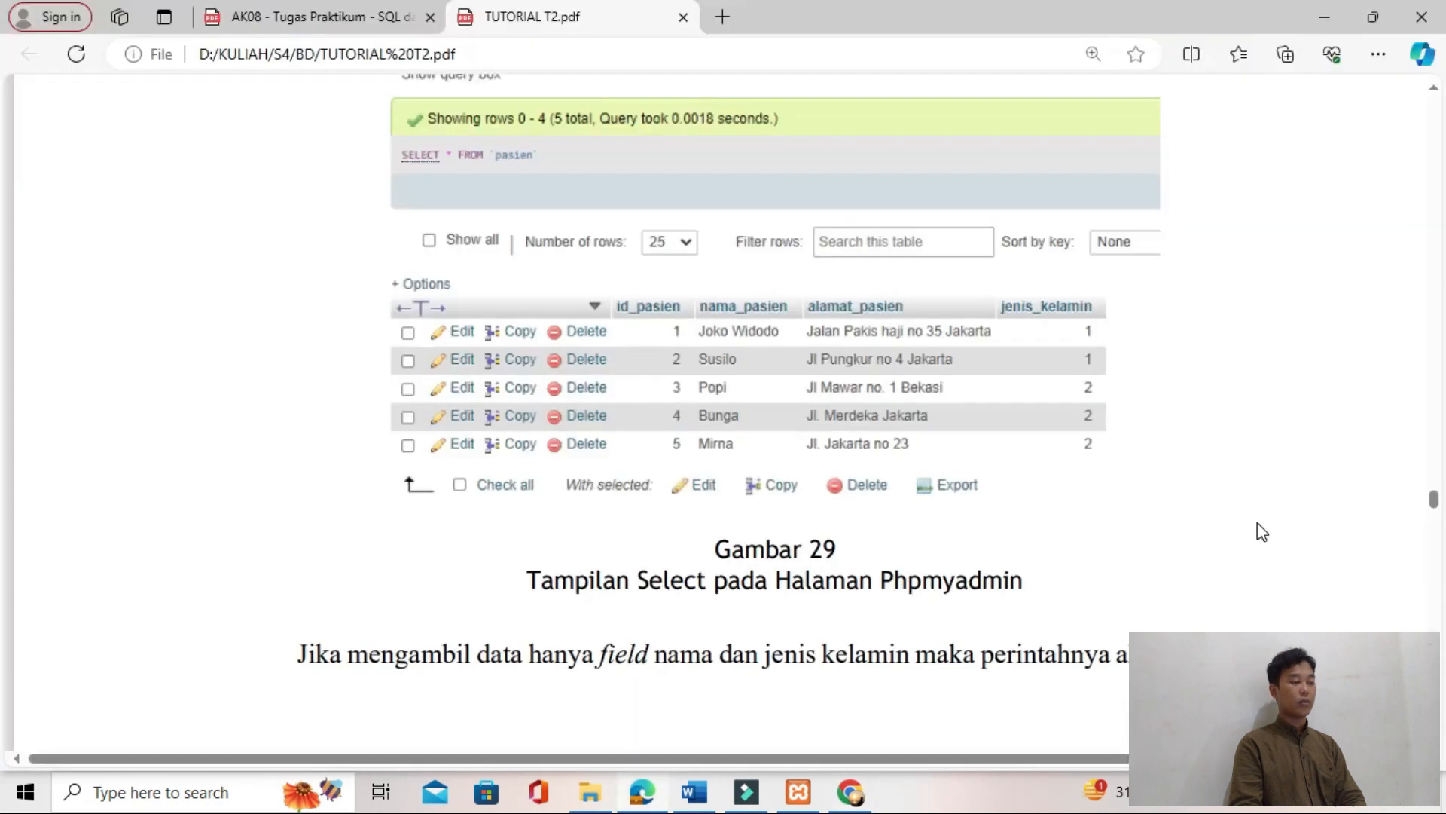
pyautogui.scroll(-10, 1256, 529)
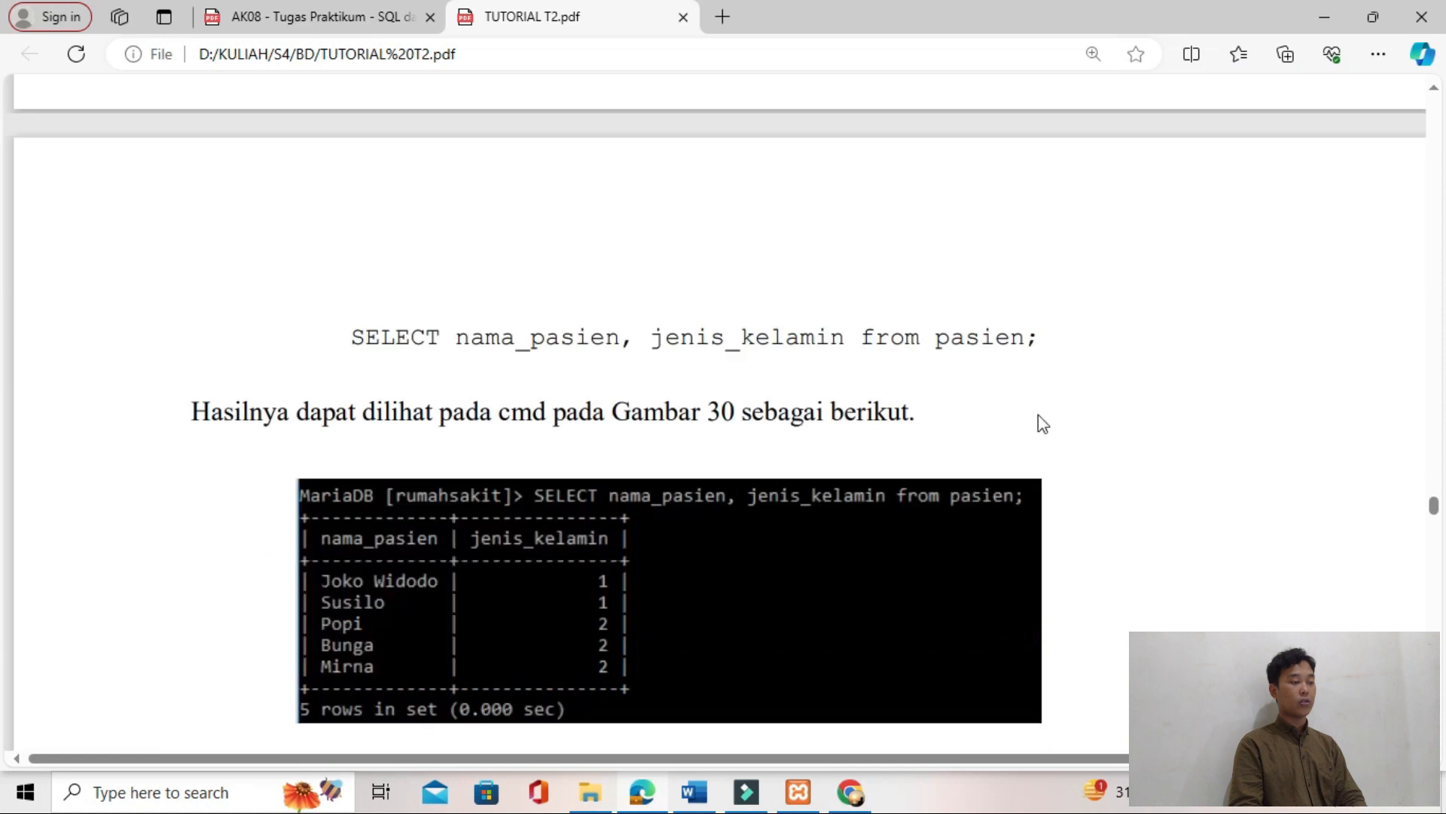
pyautogui.scroll(-8, 910, 324)
pyautogui.scroll(-3, 771, 226)
pyautogui.scroll(8, 766, 272)
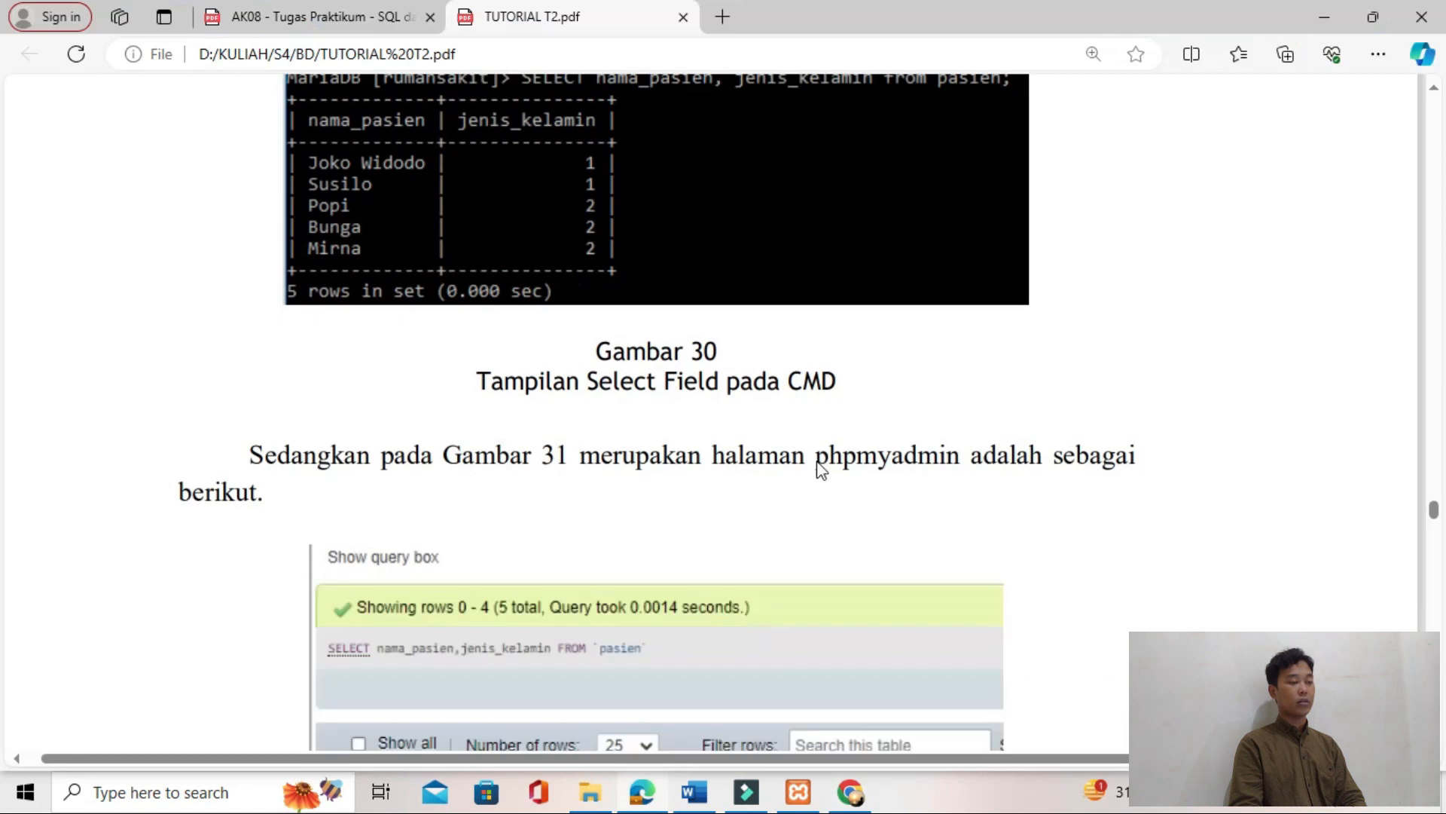
pyautogui.scroll(6, 817, 460)
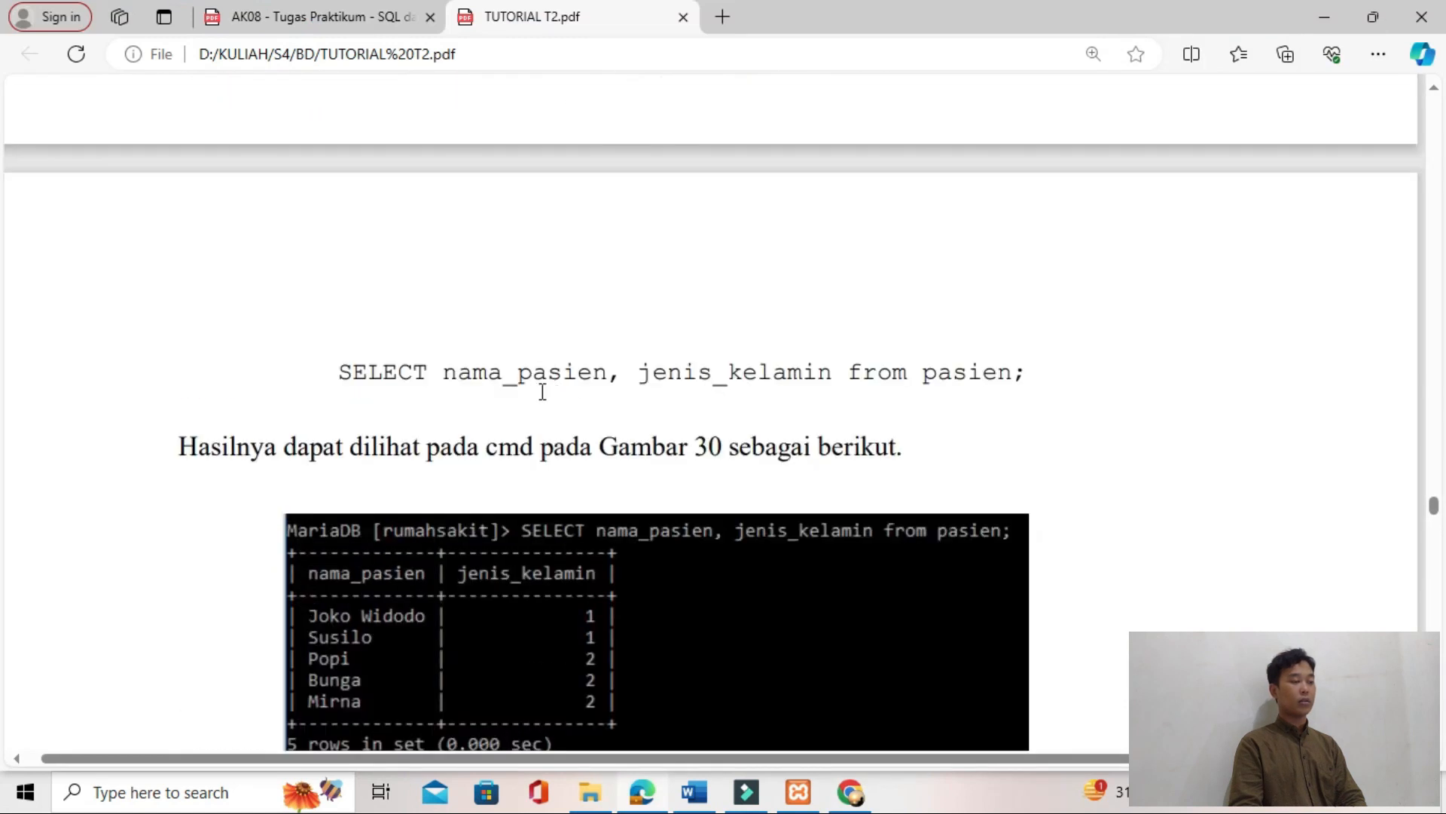
pyautogui.moveTo(338, 372); pyautogui.dragTo(1025, 372)
pyautogui.hotkey('alt', 'Tab')
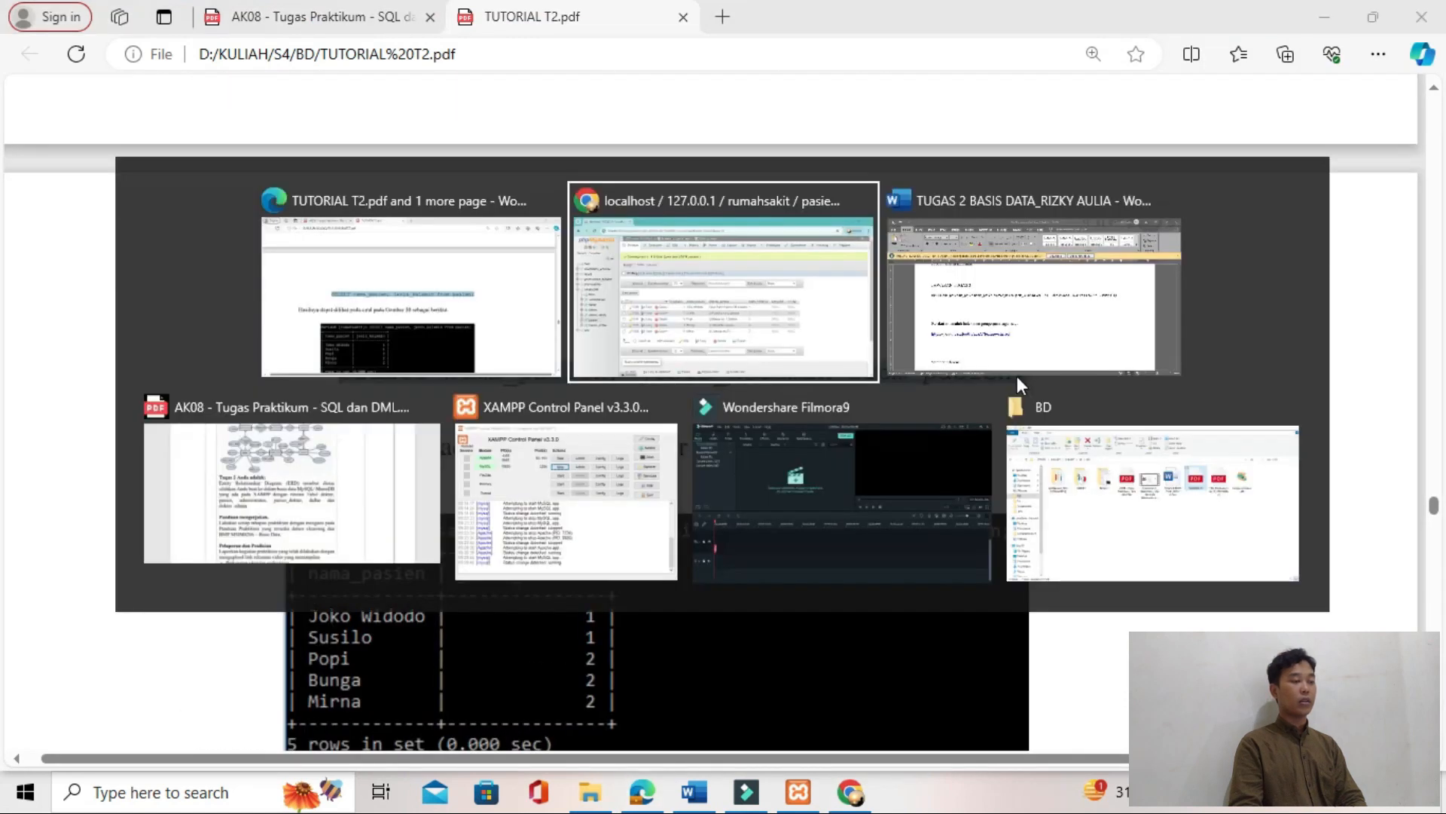
# Step: Replace the pasien table's default SQL query with the tutorial's "SELECT nama_pasien, jenis_kelamin from pasien;" and run it
pyautogui.click(507, 155)
pyautogui.moveTo(556, 243); pyautogui.dragTo(297, 248)
pyautogui.click(297, 249)
pyautogui.hotkey('alt', 'Tab')
pyautogui.moveTo(339, 372); pyautogui.dragTo(1026, 377)
pyautogui.hotkey('ctrl', 'c')
pyautogui.hotkey('alt', 'Tab')
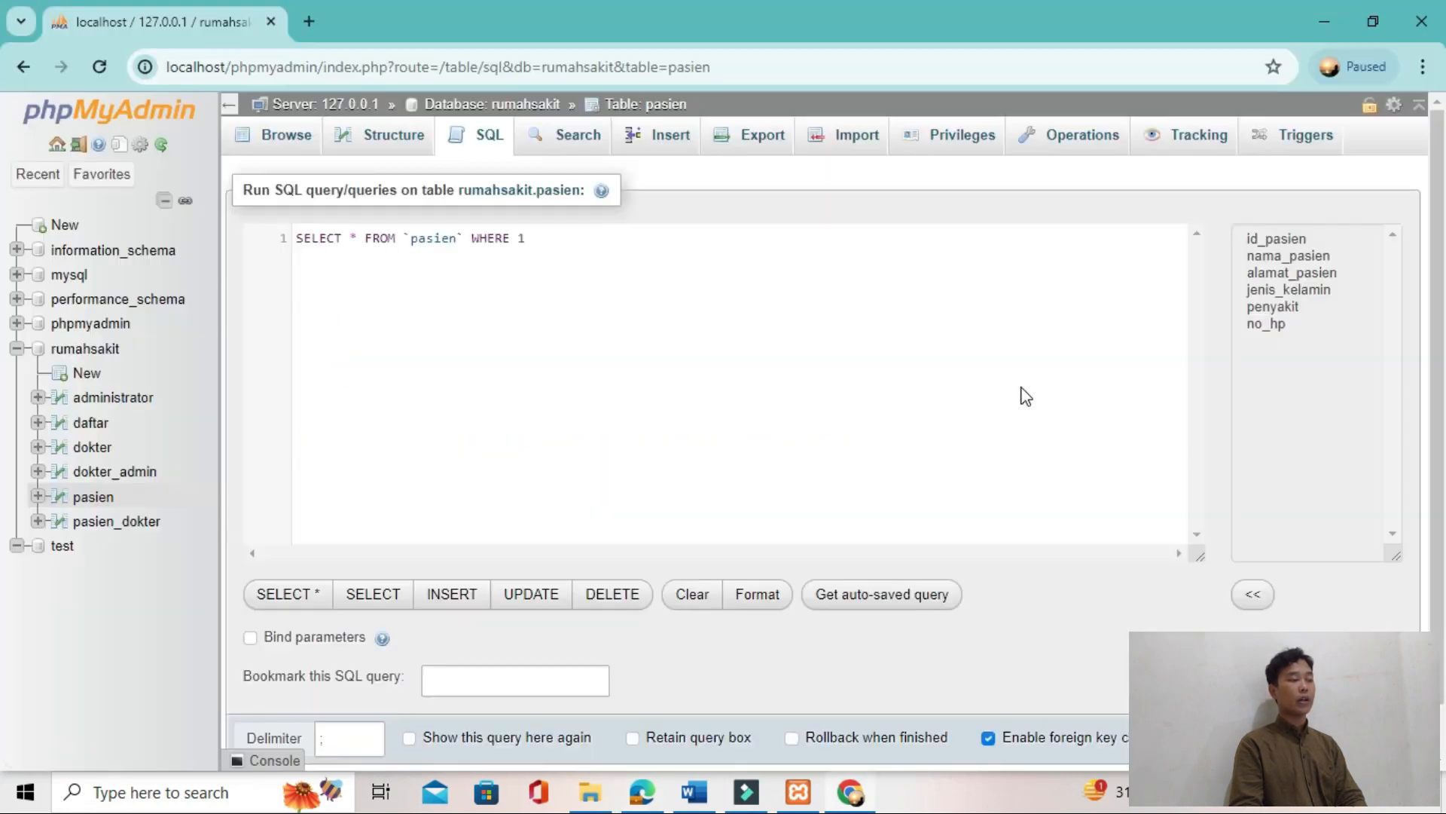
pyautogui.hotkey('ctrl', 'a')
pyautogui.hotkey('ctrl', 'v')
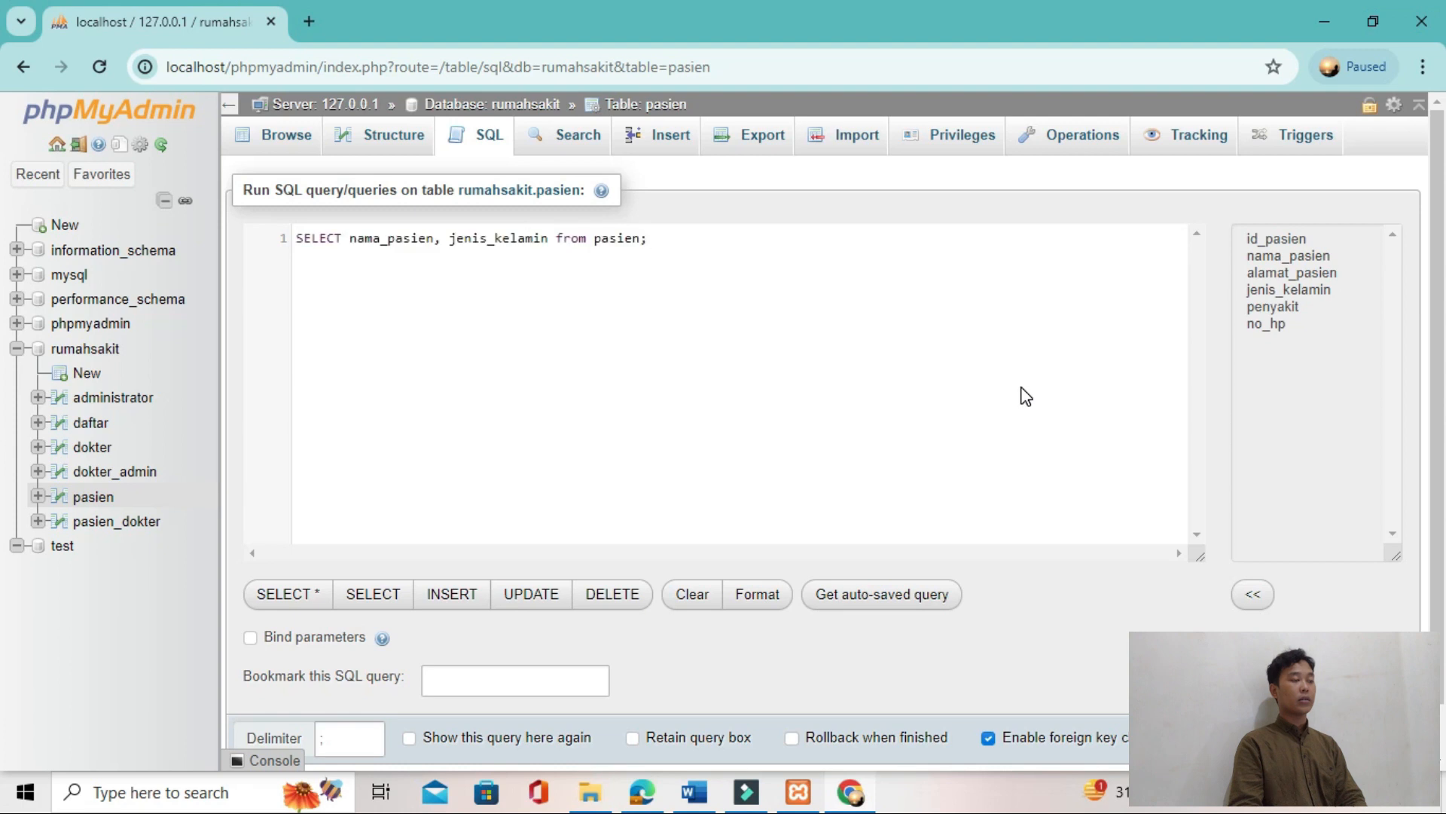
pyautogui.hotkey('alt', 'Tab')
# Step: Compare the query result in phpMyAdmin with Gambar 31 in the TUTORIAL T2 PDF
pyautogui.hotkey('alt', 'Tab')
pyautogui.hotkey('ctrl', 'Return')
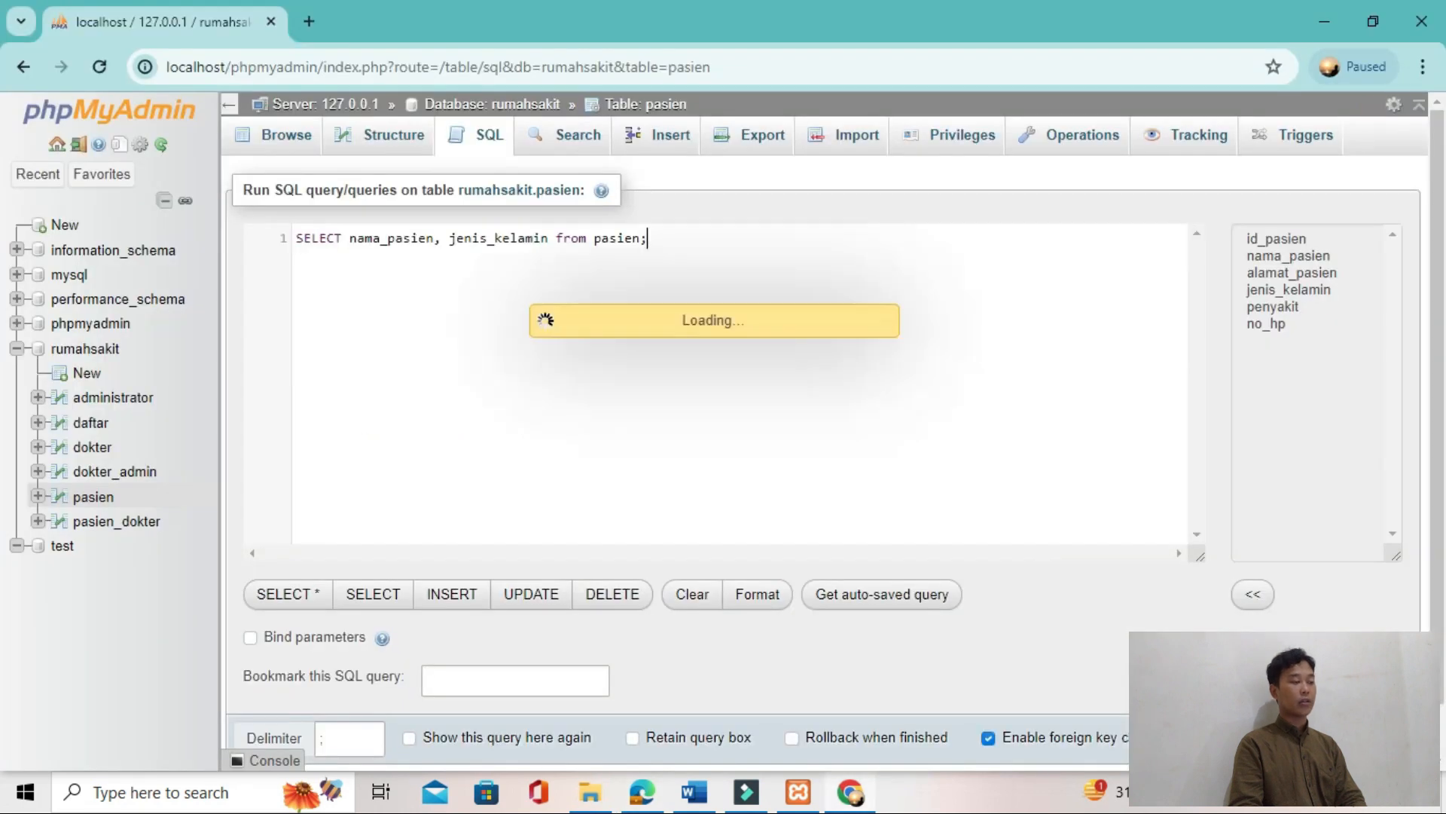
pyautogui.hotkey('alt', 'Tab')
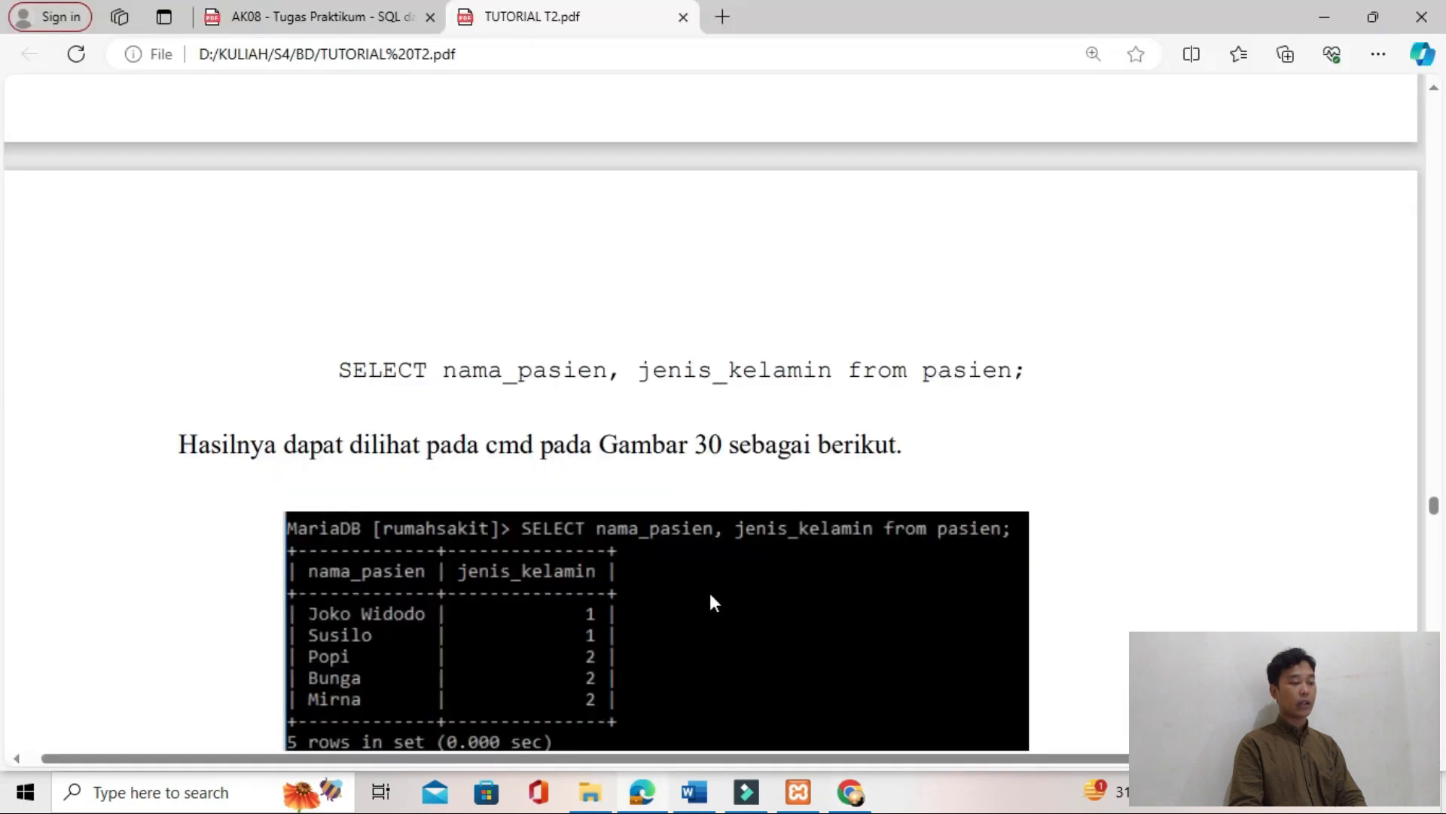
pyautogui.scroll(-10, 710, 600)
pyautogui.hotkey('alt', 'Tab')
pyautogui.hotkey('alt', 'Tab')
pyautogui.hotkey('alt', 'Tab')
pyautogui.hotkey('alt', 'Tab')
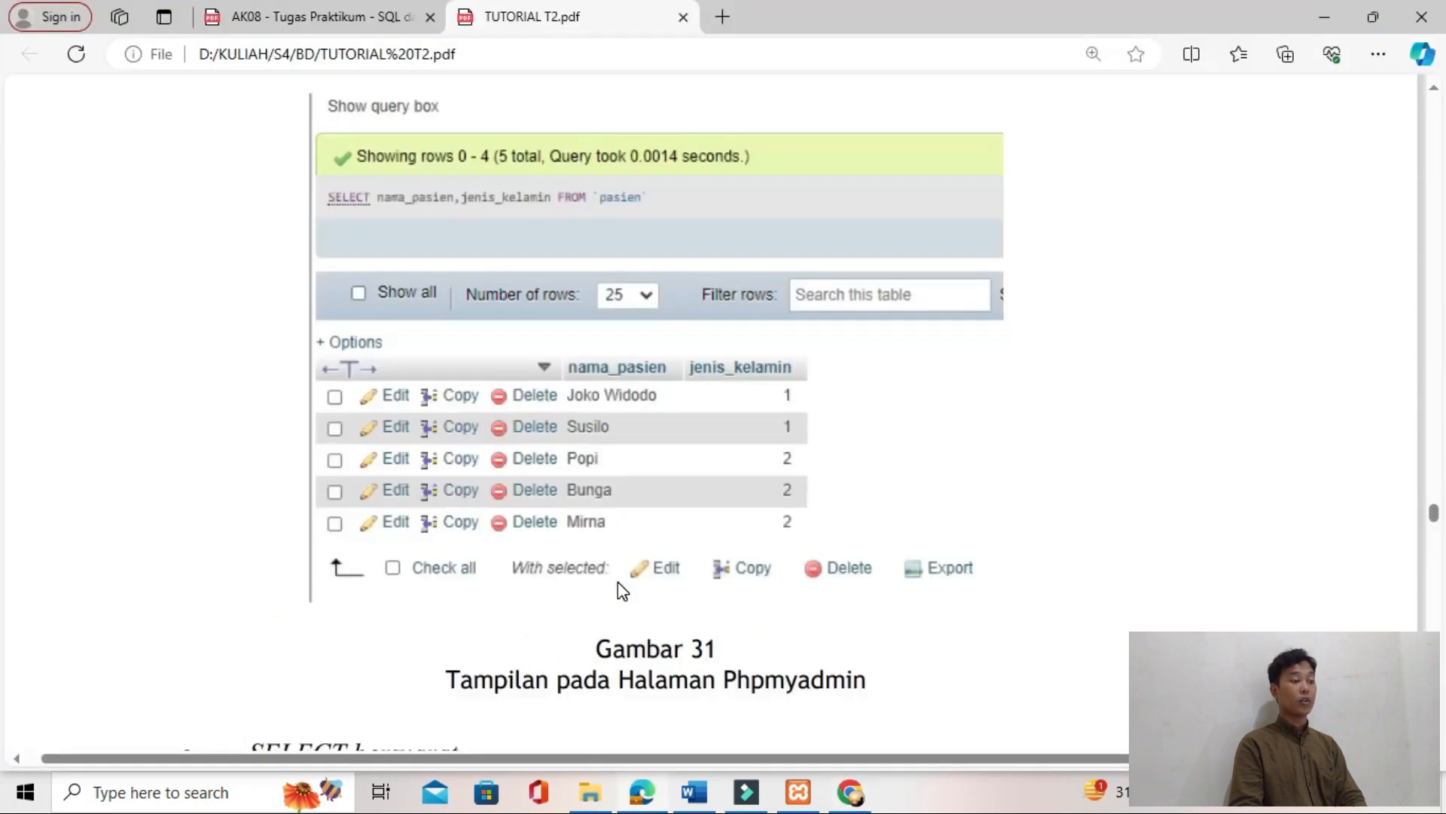
# Step: Copy the tutorial's conditional SELECT query that filters pasien by jenis_kelamin='1' from the PDF
pyautogui.scroll(-5, 619, 586)
pyautogui.scroll(-6, 618, 581)
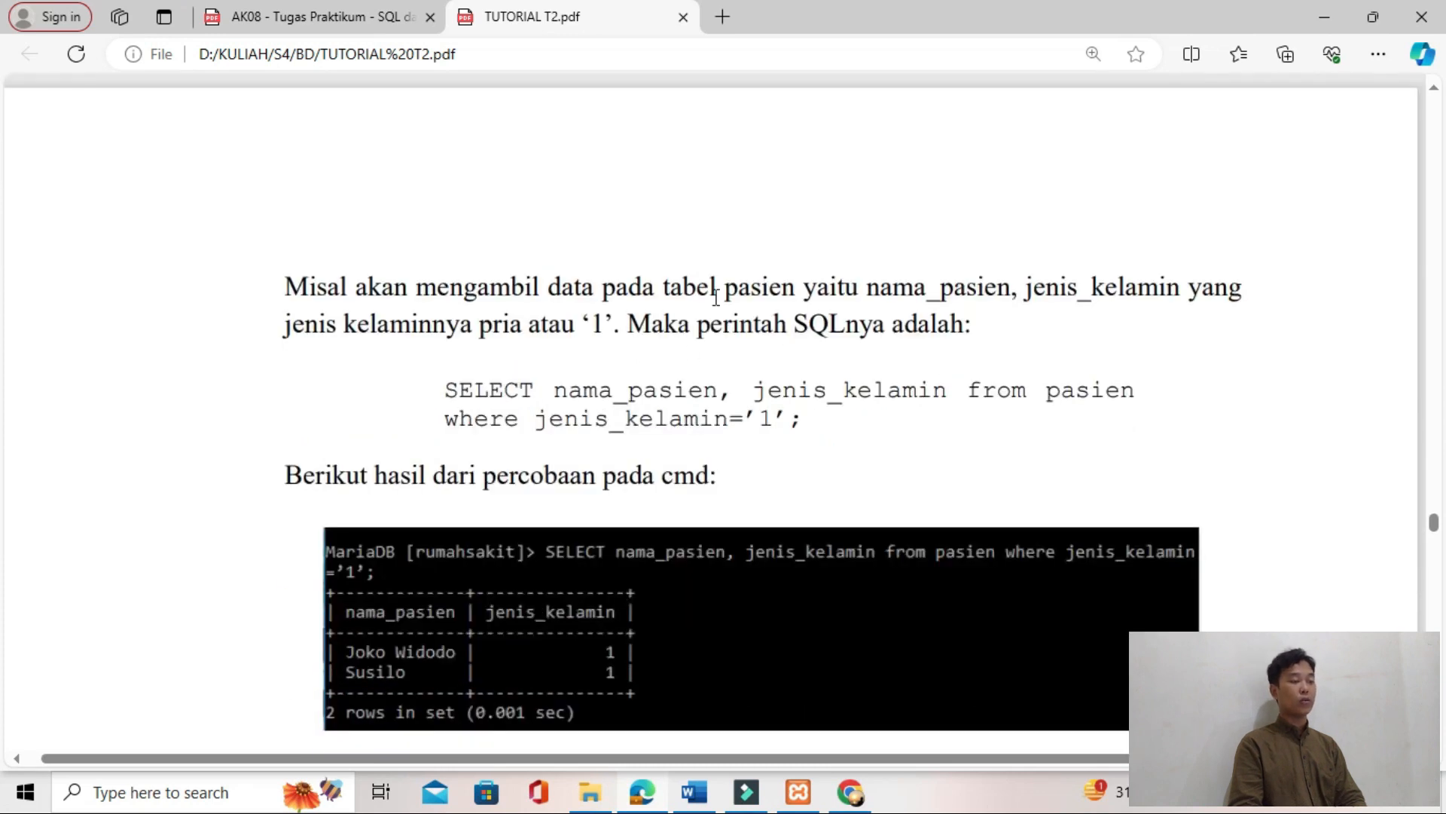
pyautogui.scroll(-1, 670, 339)
pyautogui.moveTo(451, 298); pyautogui.dragTo(784, 326)
pyautogui.hotkey('alt', 'Tab')
# Step: Enter "SELECT nama_pasien, jenis_kelamin from pasien where jenis_kelamin='1';" as the SQL query on pasien, using straight quotes
pyautogui.click(486, 135)
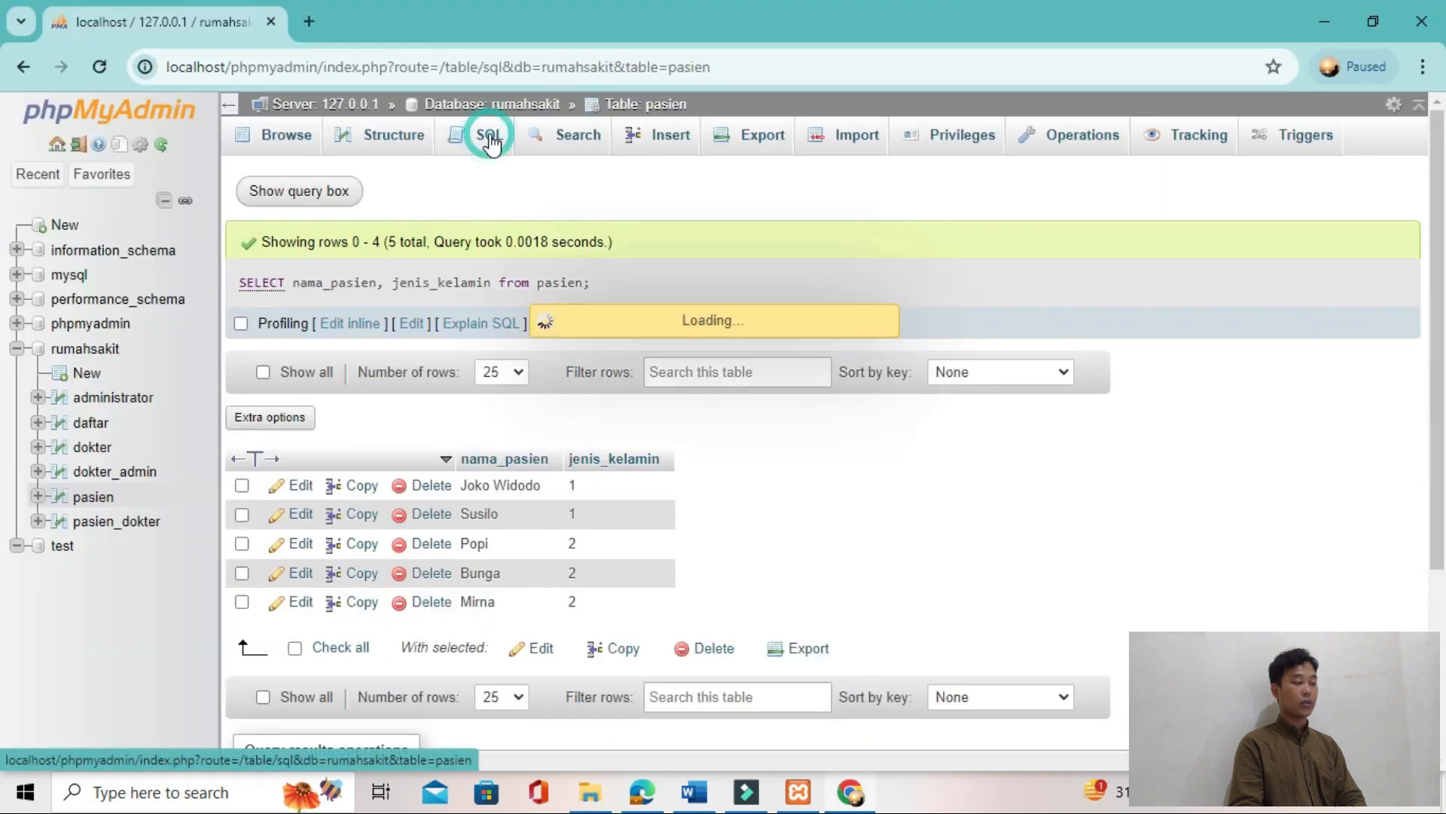
pyautogui.hotkey('ctrl', 'a')
pyautogui.hotkey('ctrl', 'v')
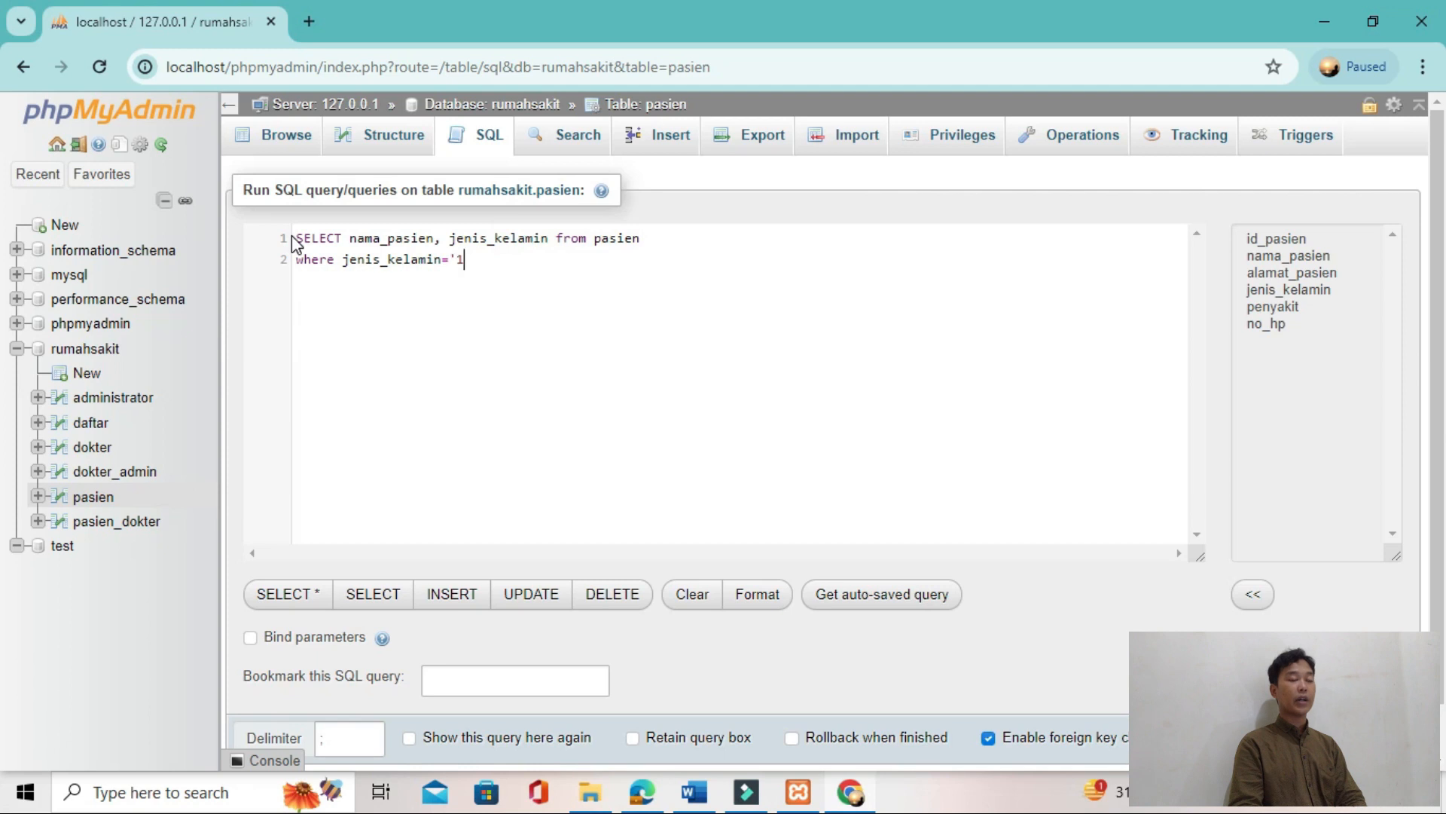
pyautogui.hotkey('alt', 'Tab')
pyautogui.hotkey('alt', 'Tab')
pyautogui.write(';')
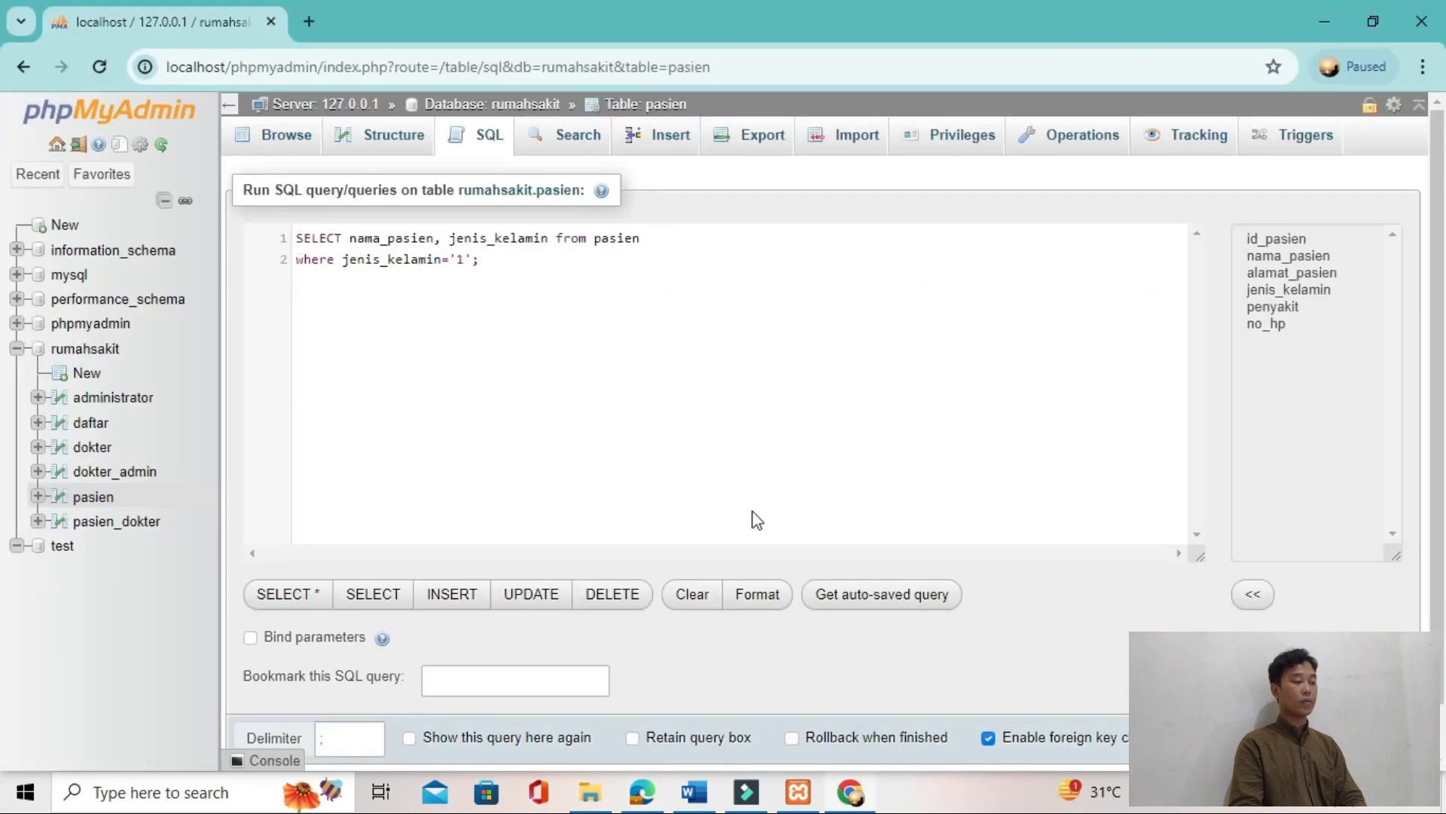
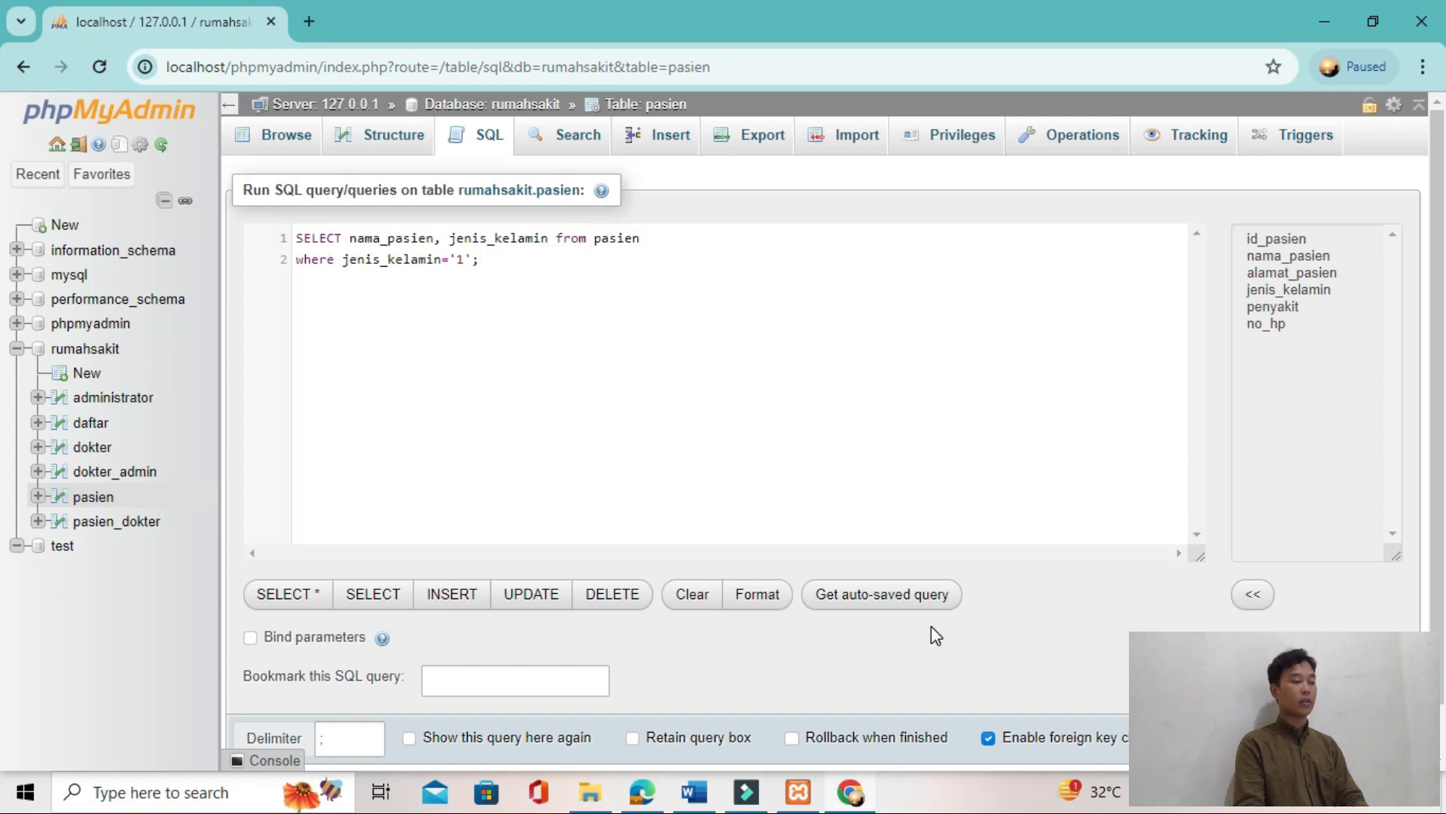
# Step: Run the pasien query filtered by jenis_kelamin='1' and check it against the tutorial PDF
pyautogui.hotkey('ctrl', 'Return')
pyautogui.hotkey('alt', 'Tab')
pyautogui.scroll(-8, 677, 537)
pyautogui.hotkey('alt', 'Tab')
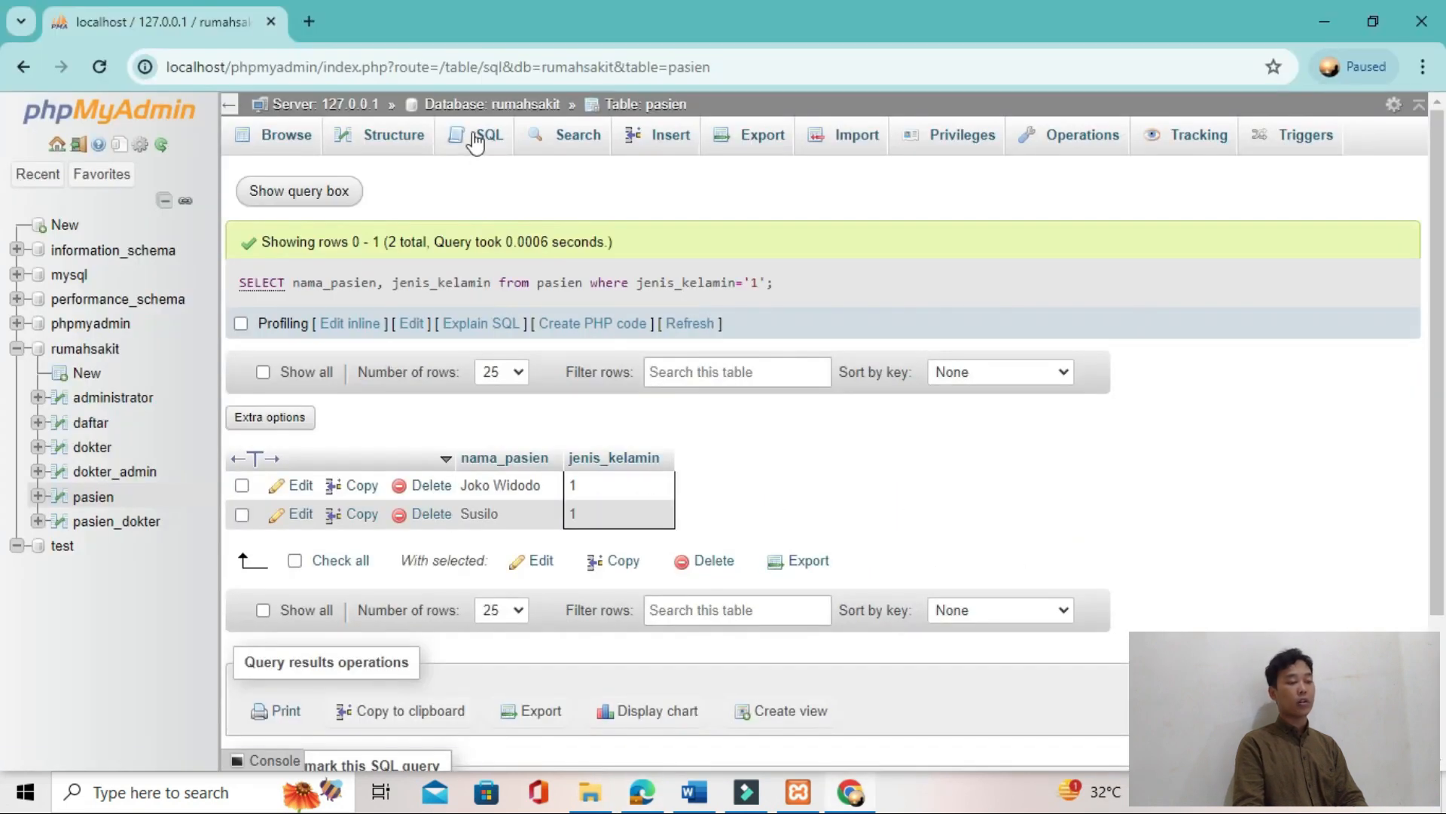
# Step: Change the query's jenis_kelamin condition to '2' and run it again
pyautogui.click(329, 193)
pyautogui.click(462, 262)
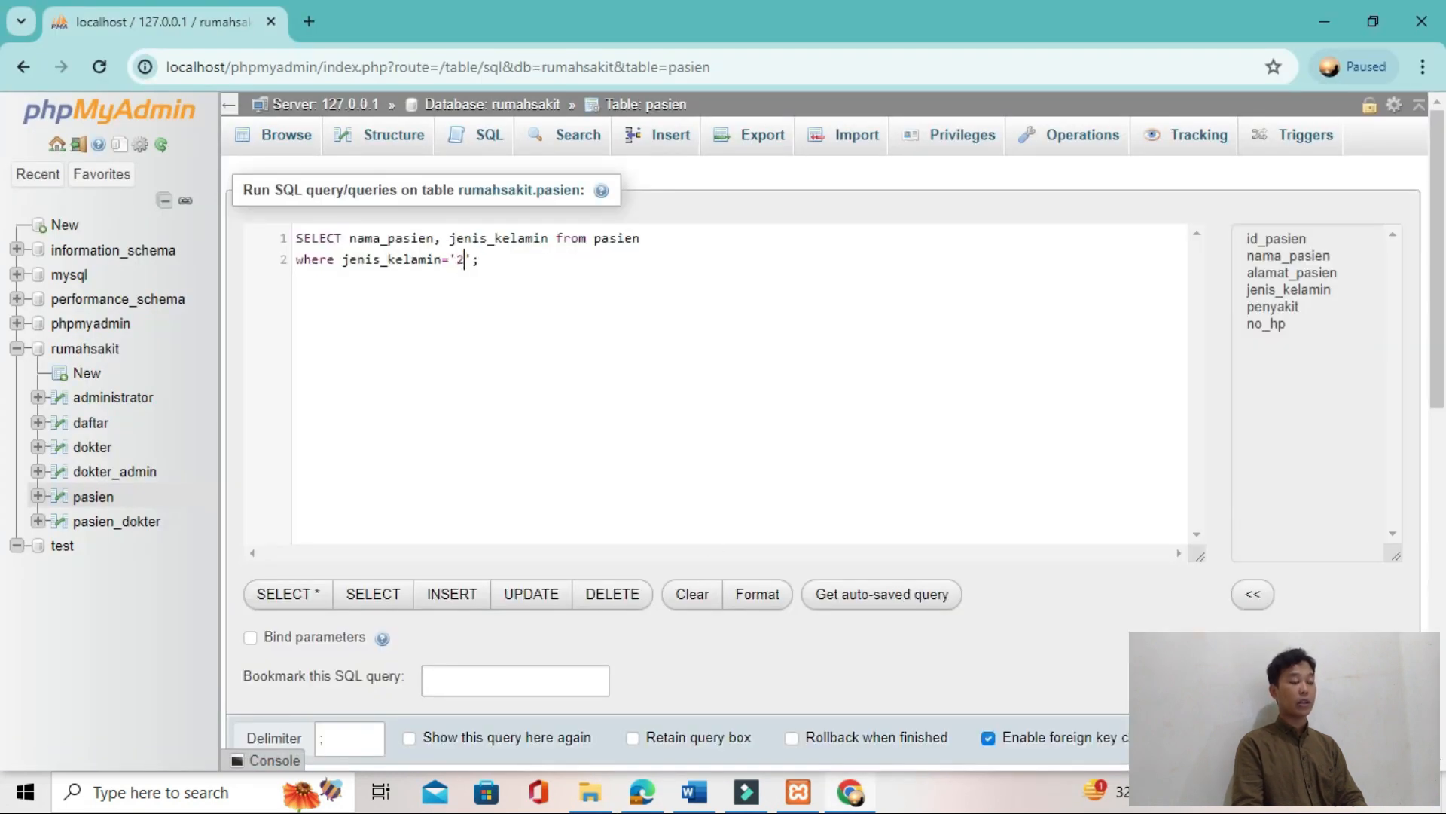
pyautogui.hotkey('ctrl', 'Return')
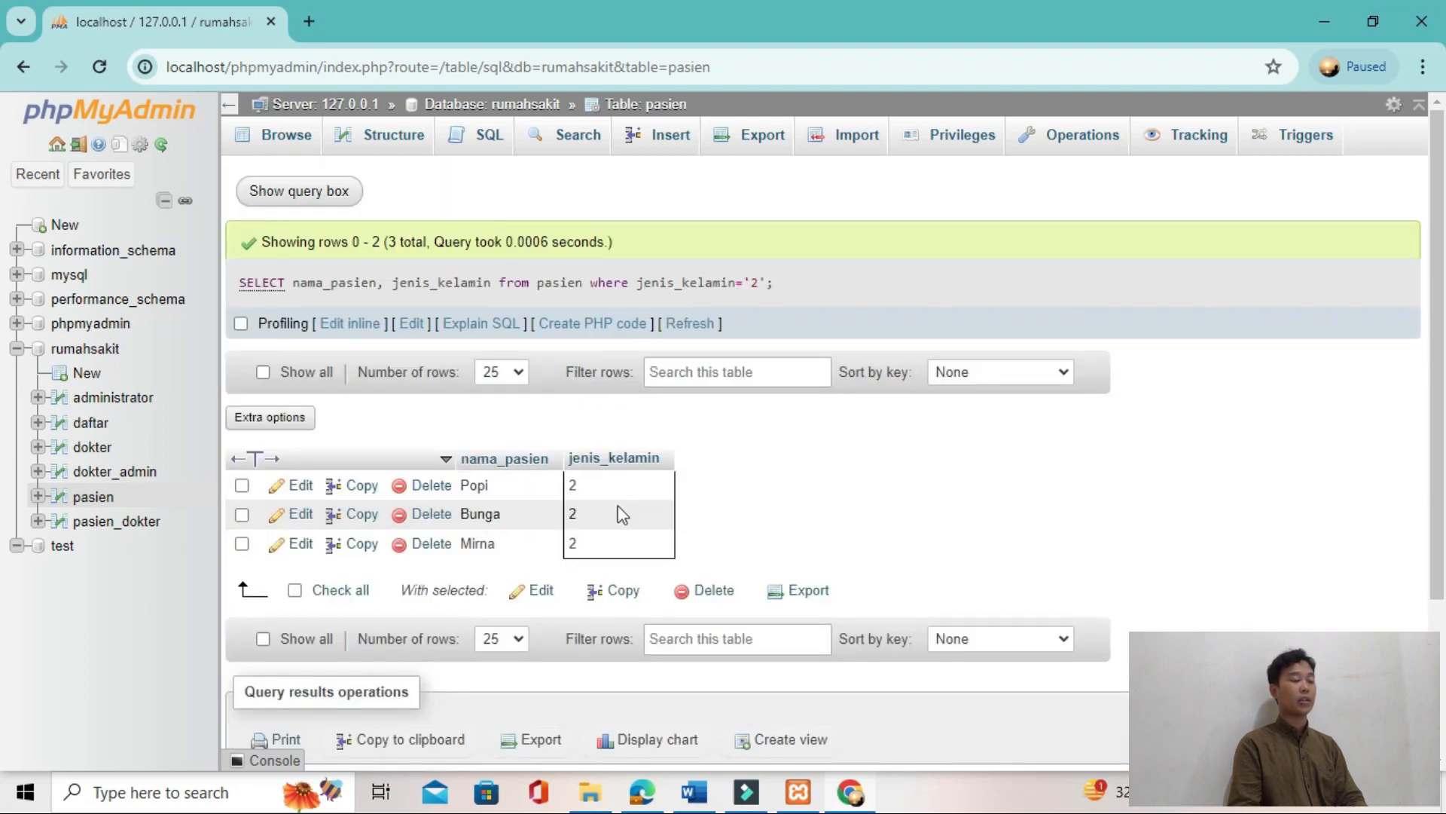
# Step: Find the tutorial's JOIN query for dokter, pasien and pasien_dokter in the TUTORIAL T2 PDF and copy it
pyautogui.hotkey('alt', 'Tab')
pyautogui.scroll(-4, 746, 532)
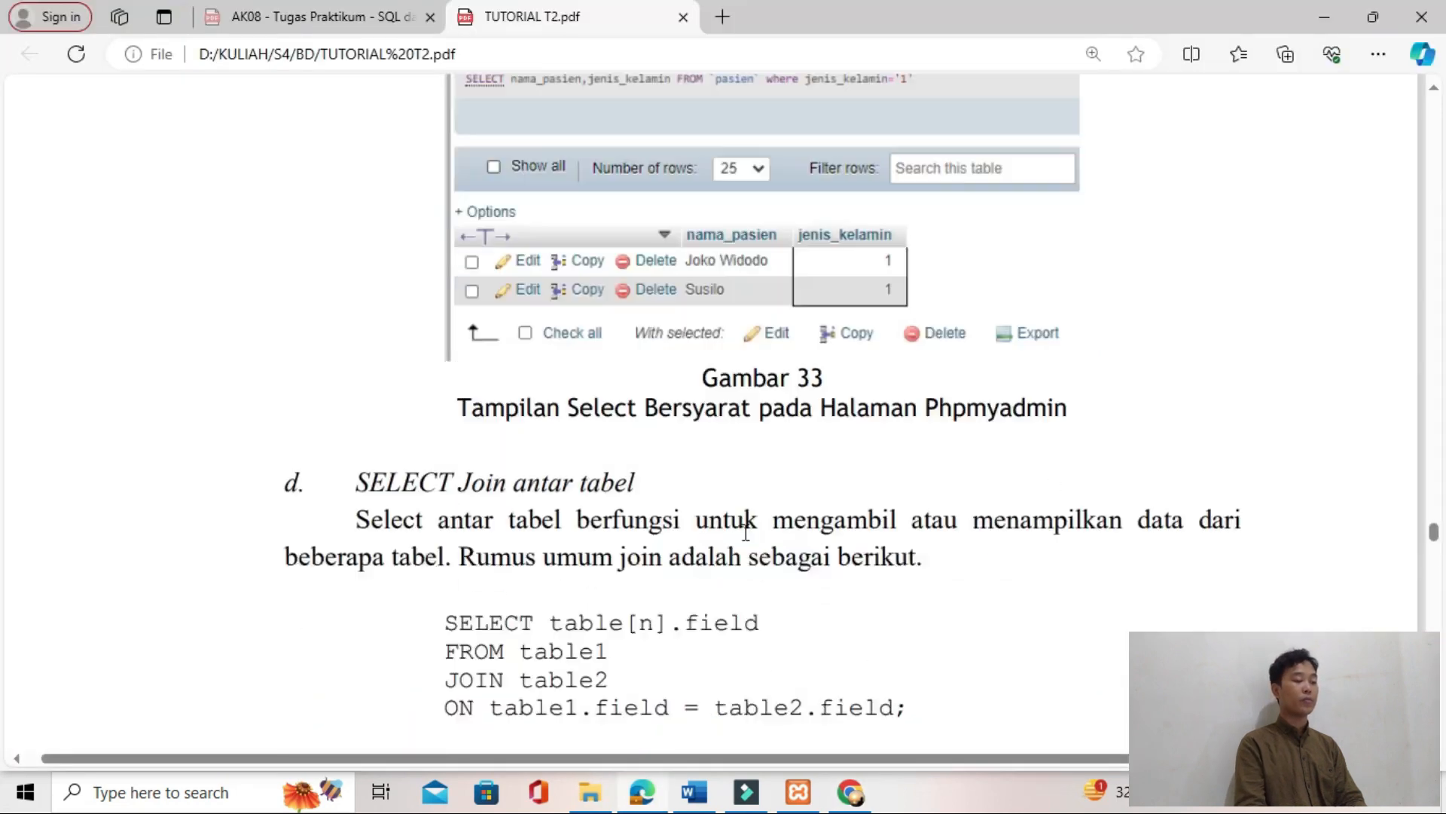
pyautogui.scroll(-10, 623, 414)
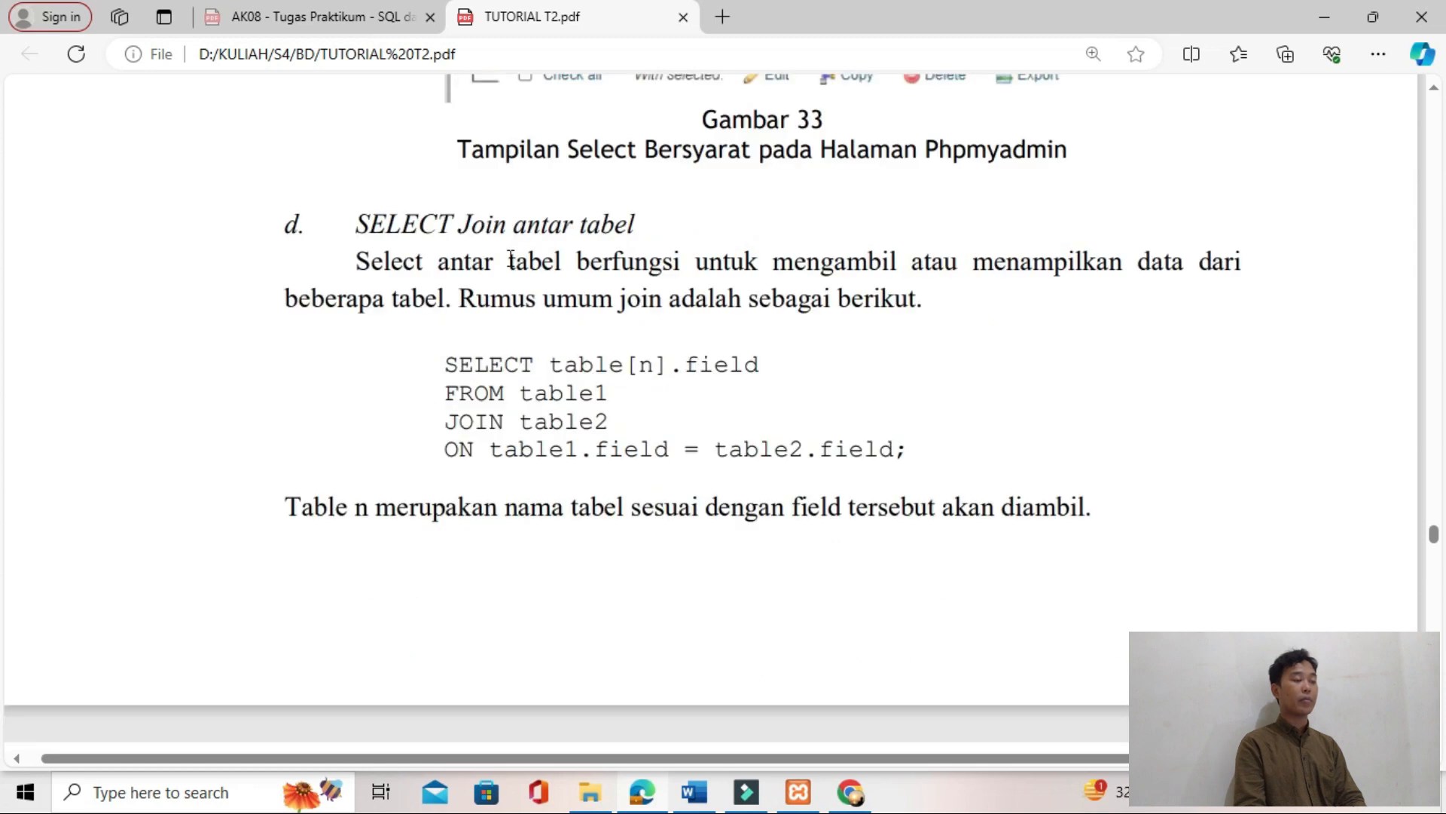
pyautogui.scroll(-2, 621, 415)
pyautogui.moveTo(338, 349); pyautogui.dragTo(791, 525)
pyautogui.hotkey('ctrl', 'c')
# Step: Paste the JOIN query below the "JAWABAN TUGAS 2" heading in the TUGAS 2 BASIS DATA Word document
pyautogui.hotkey('alt', 'Tab')
pyautogui.hotkey('alt', 'Tab')
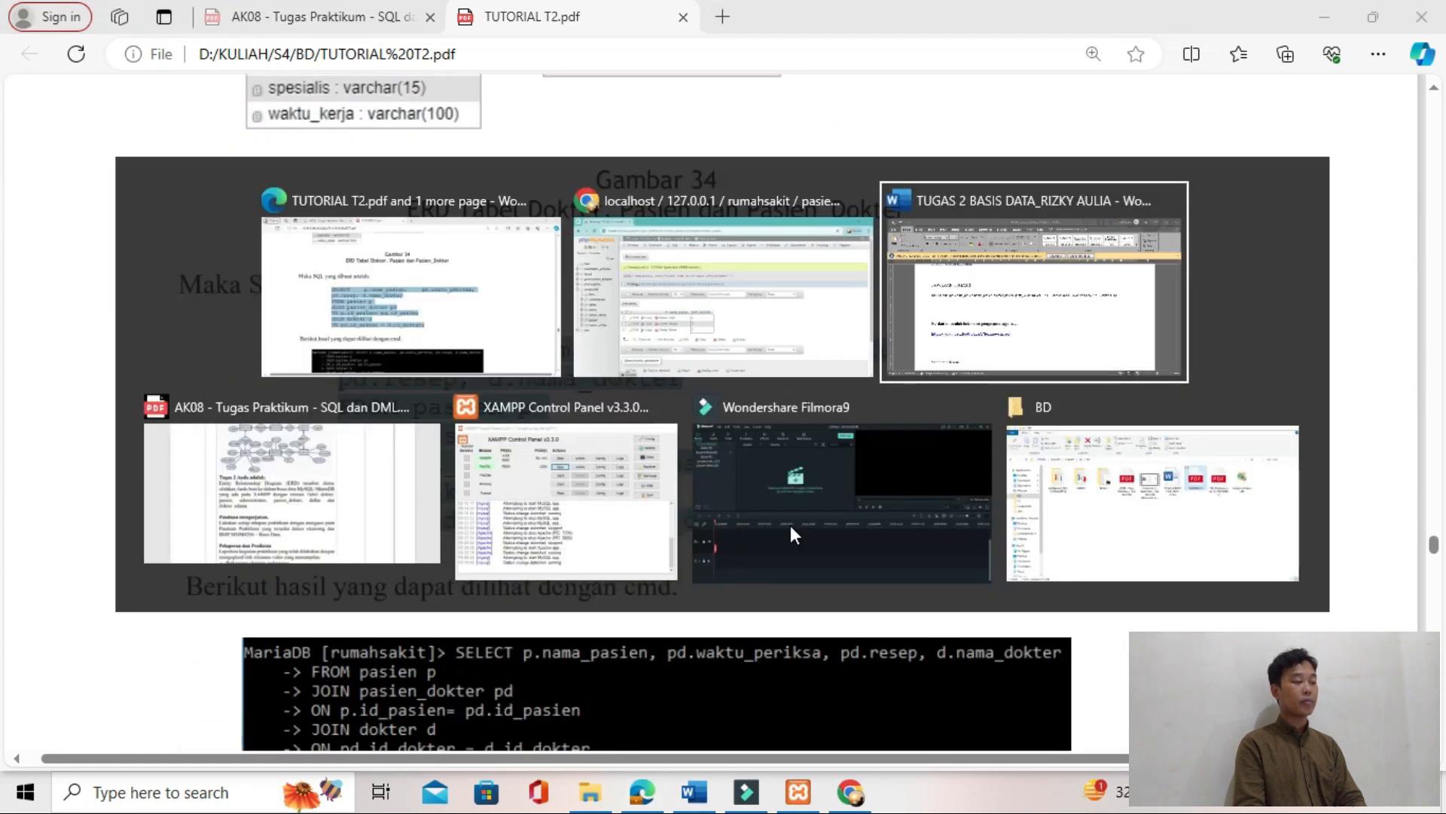
pyautogui.press('Return')
pyautogui.press('Return')
pyautogui.press('Return')
pyautogui.press('Up')
pyautogui.press('Up')
pyautogui.press('Up')
pyautogui.press('Up')
pyautogui.hotkey('shift', 'Down')
pyautogui.press('BackSpace')
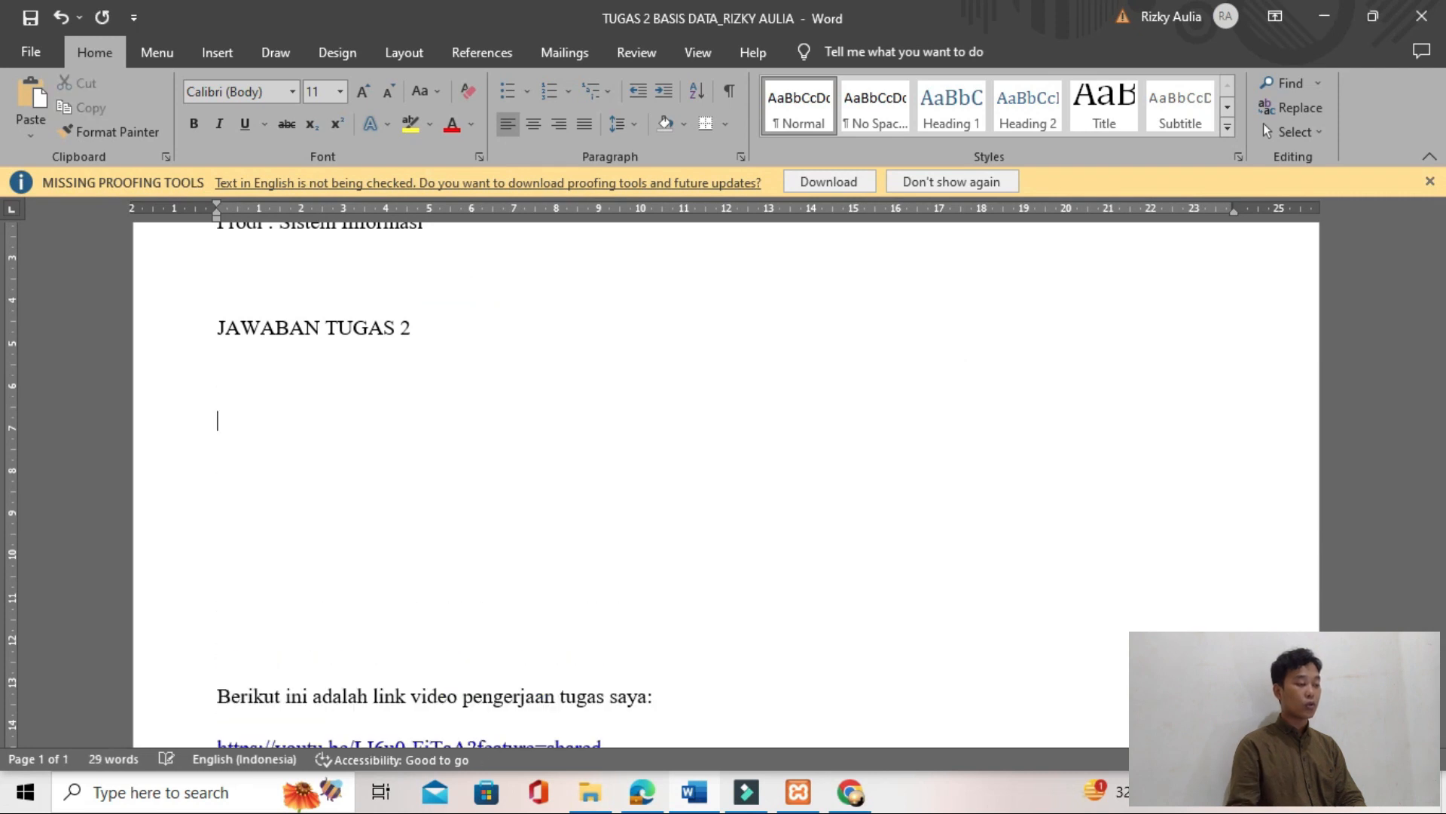
pyautogui.scroll(3, 817, 588)
pyautogui.hotkey('ctrl', 'v')
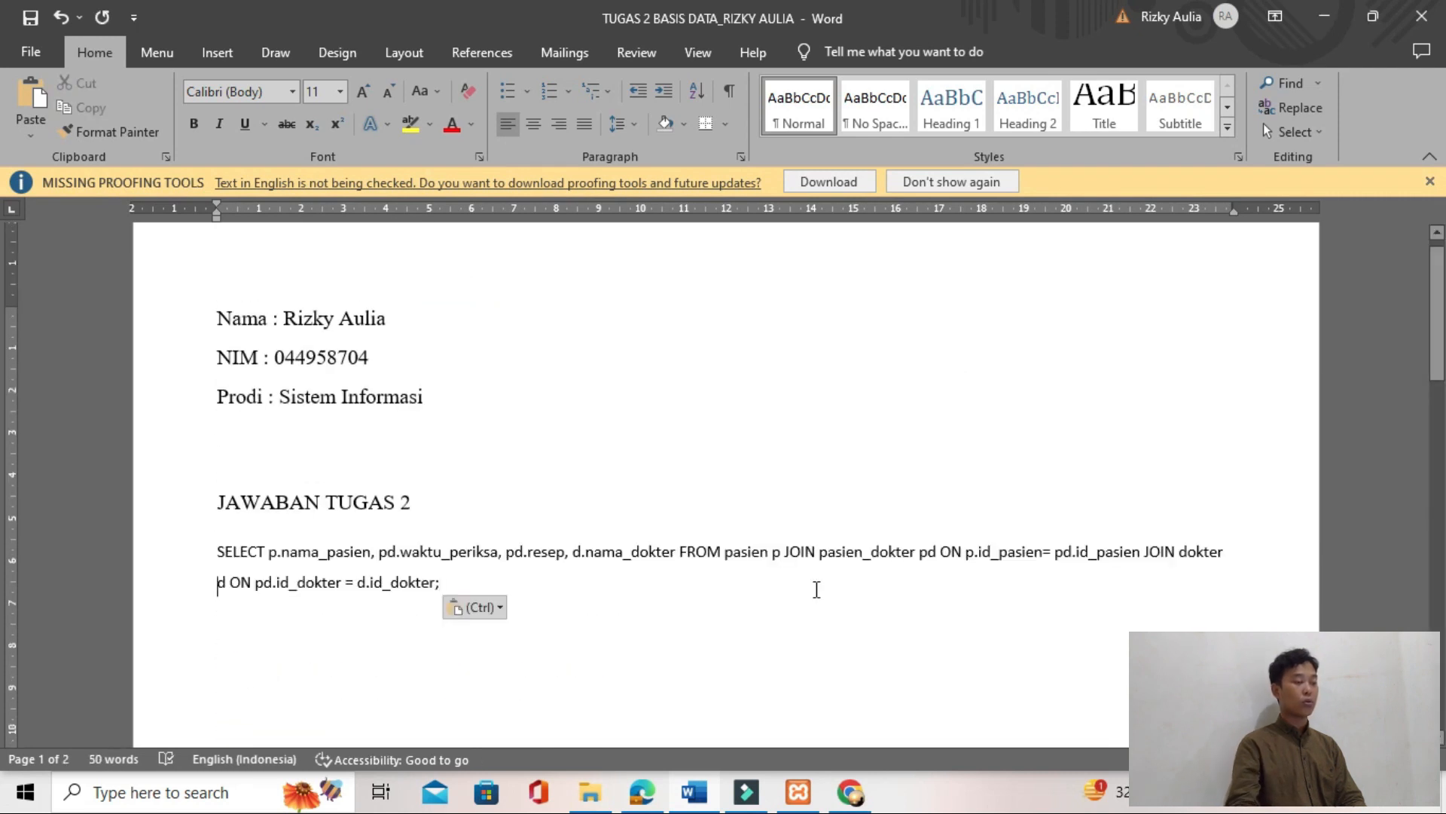
# Step: Copy the complete JOIN query from the Word document and switch back to phpMyAdmin
pyautogui.press('Up')
pyautogui.hotkey('shift', 'Down')
pyautogui.hotkey('shift', 'Down')
pyautogui.hotkey('ctrl', 'c')
pyautogui.hotkey('alt', 'Tab')
pyautogui.hotkey('alt', 'Tab')
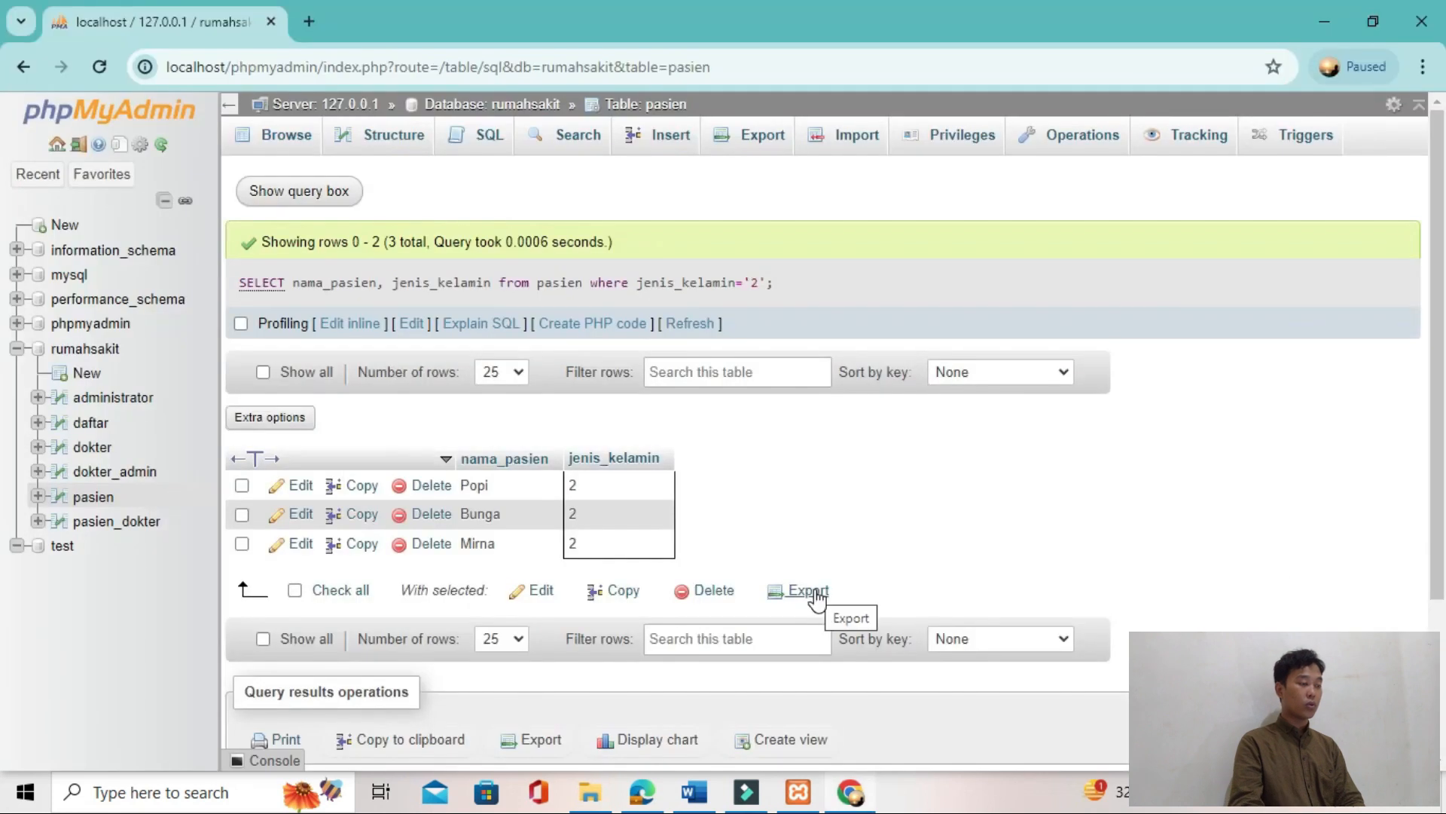
# Step: Replace the pasien table's default SQL query with the copied JOIN of pasien, pasien_dokter and dokter, and run it
pyautogui.click(482, 149)
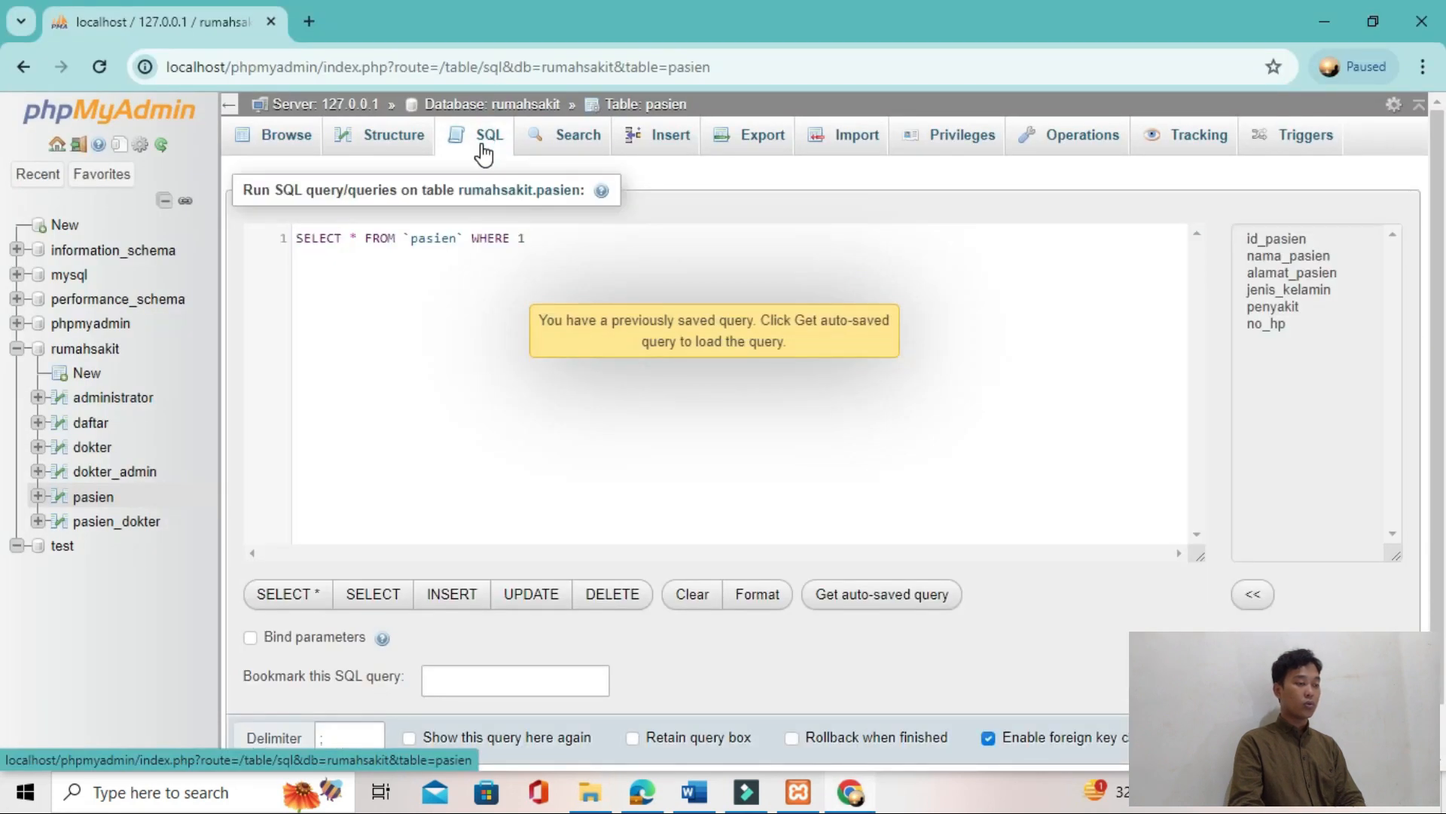
pyautogui.click(297, 264)
pyautogui.hotkey('ctrl', 'a')
pyautogui.press('Delete')
pyautogui.hotkey('ctrl', 'v')
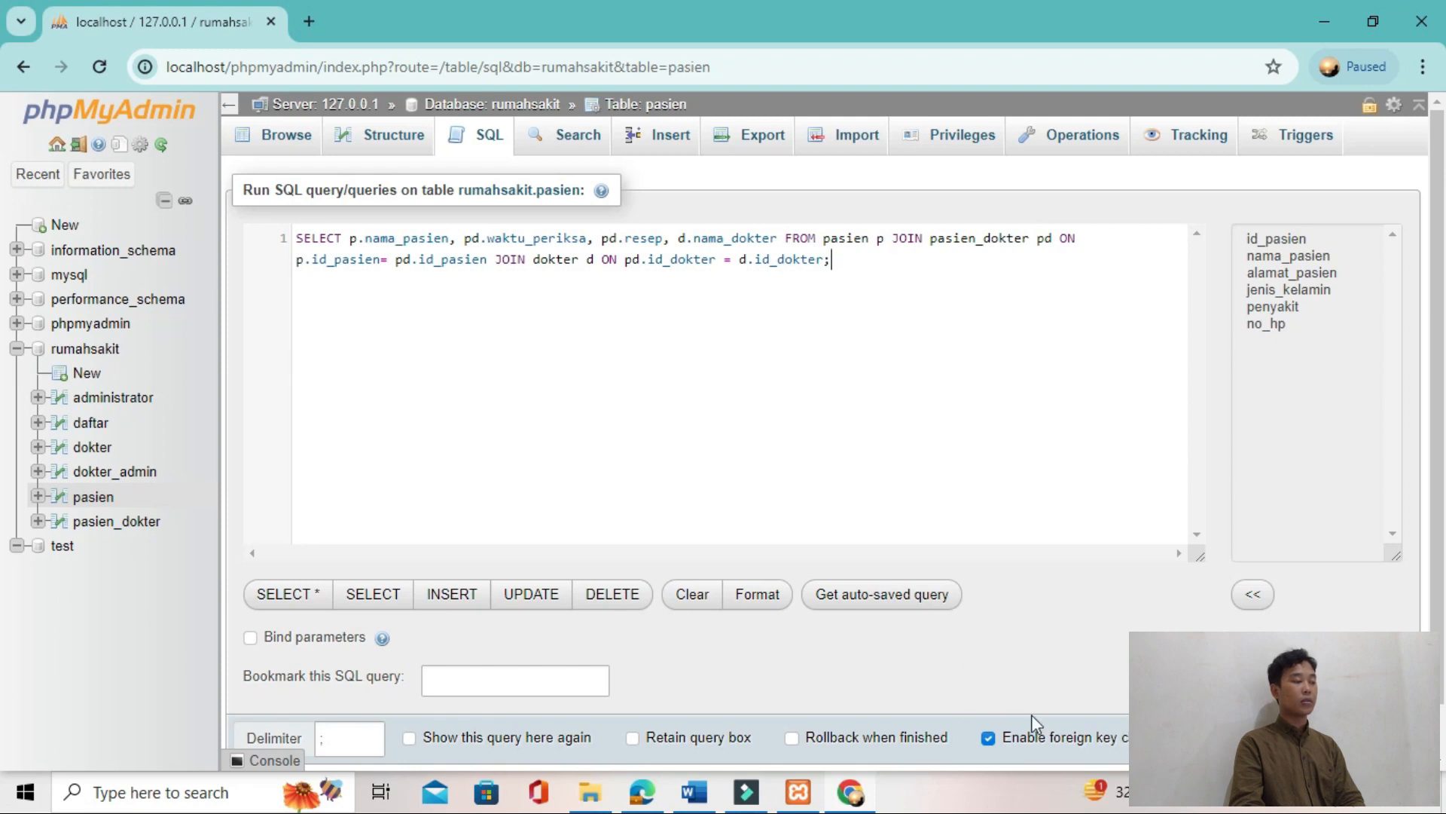
pyautogui.click(1387, 739)
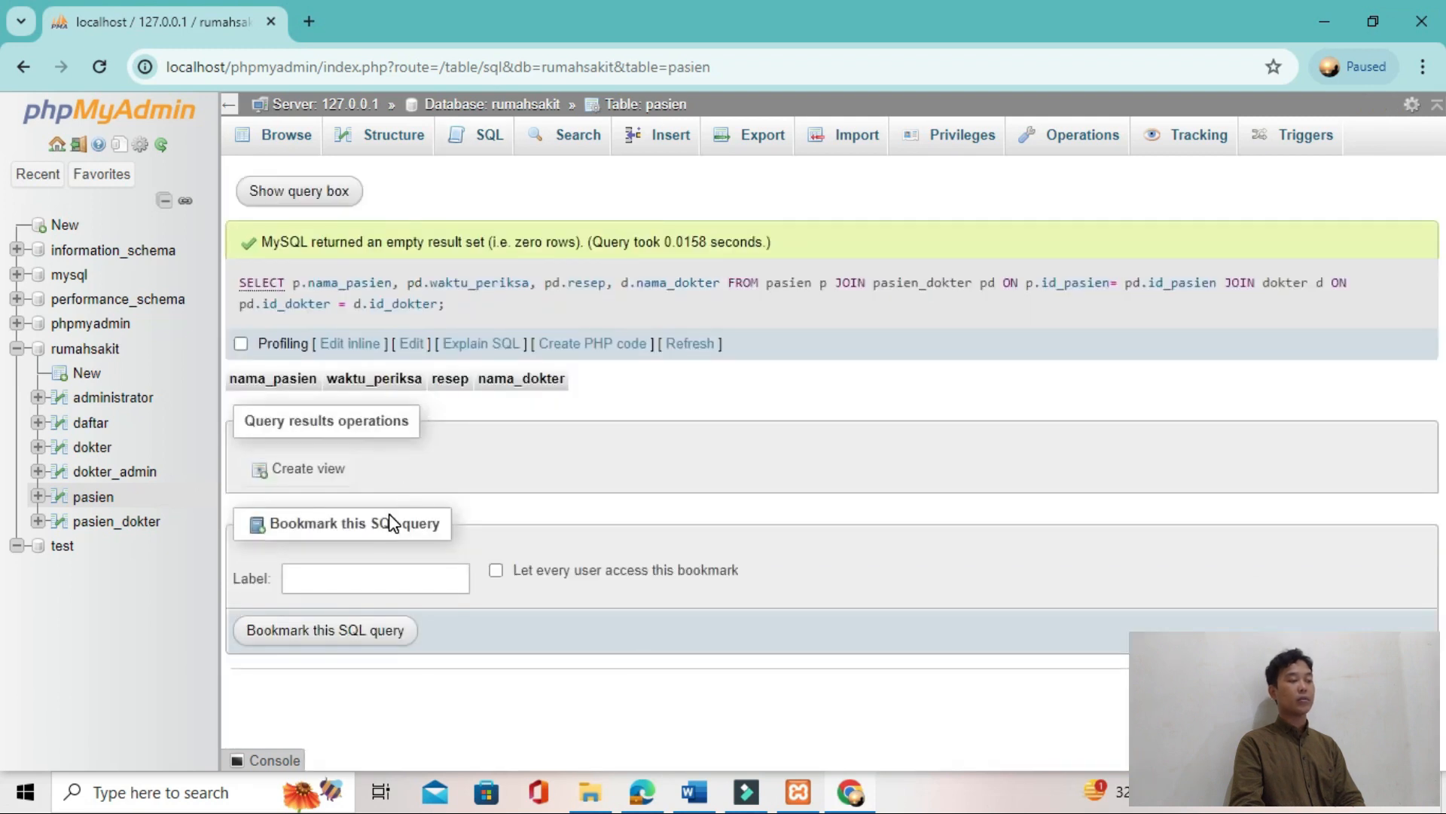
# Step: Change the last JOIN condition to "d.id_dokter = d.id_dokter" after checking the PDF, and rerun the query
pyautogui.click(339, 188)
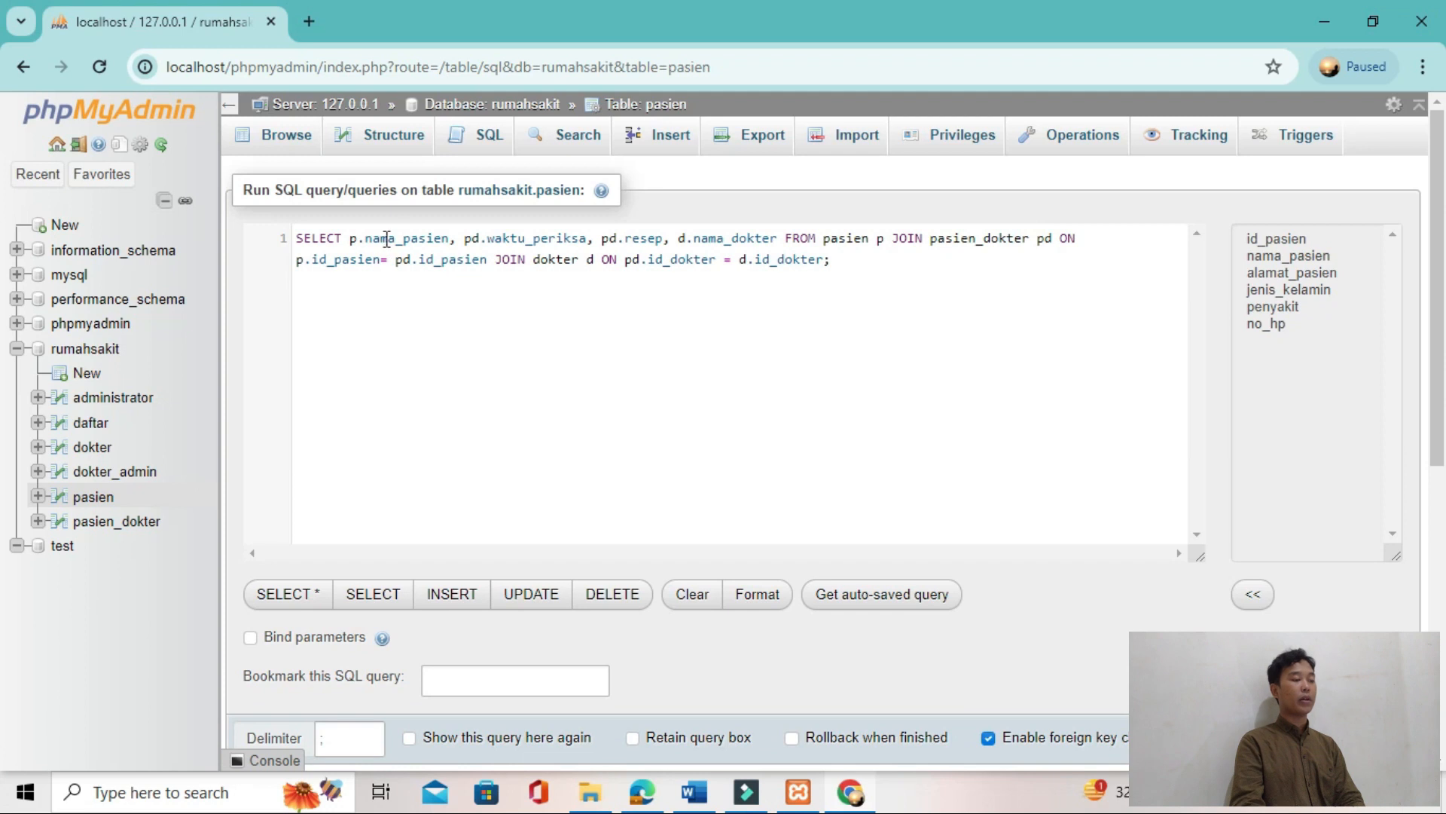
pyautogui.hotkey('alt', 'Tab')
pyautogui.click(725, 417)
pyautogui.hotkey('alt', 'Tab')
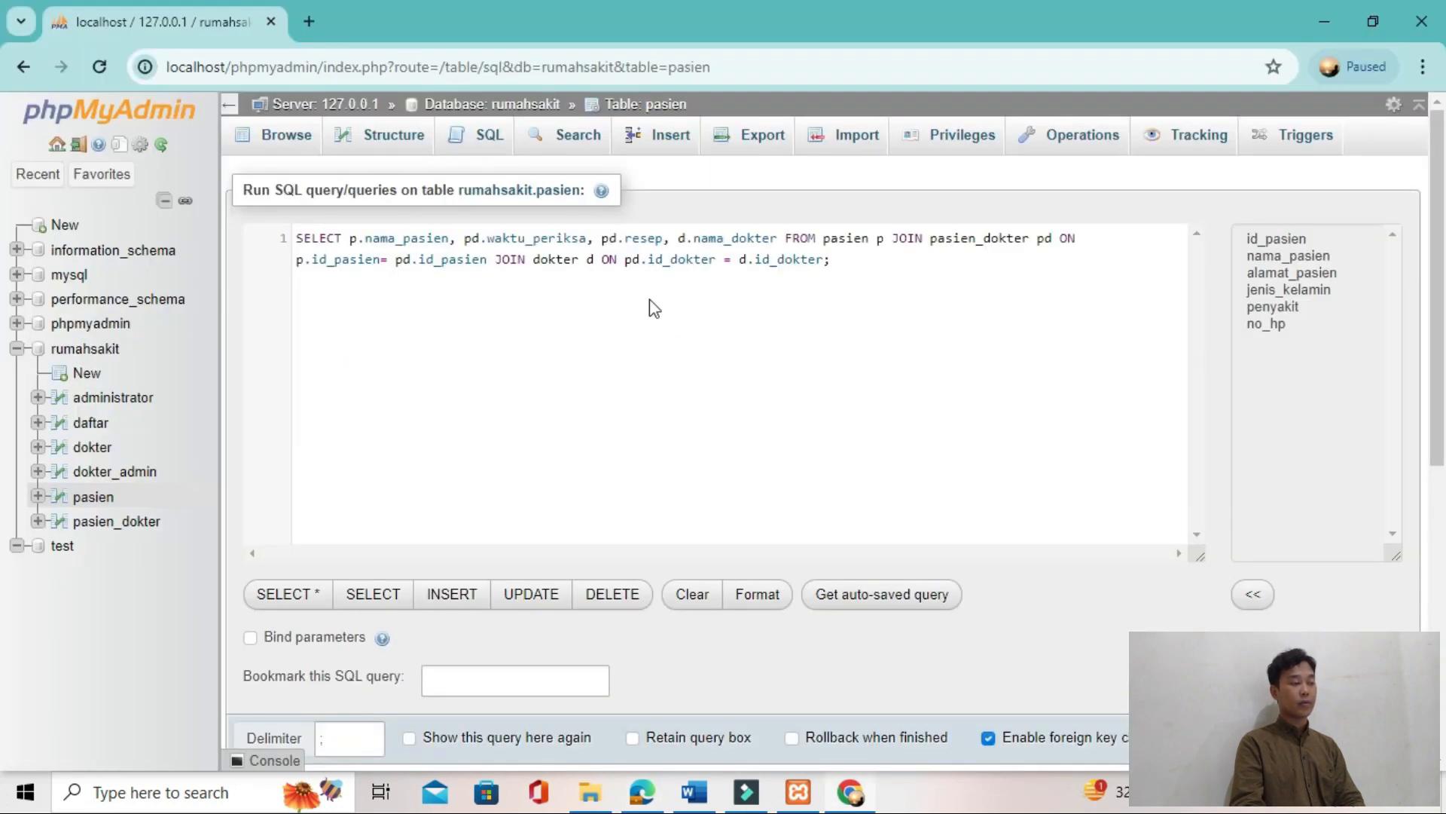
pyautogui.click(627, 259)
pyautogui.write('p')
pyautogui.hotkey('ctrl', 'Return')
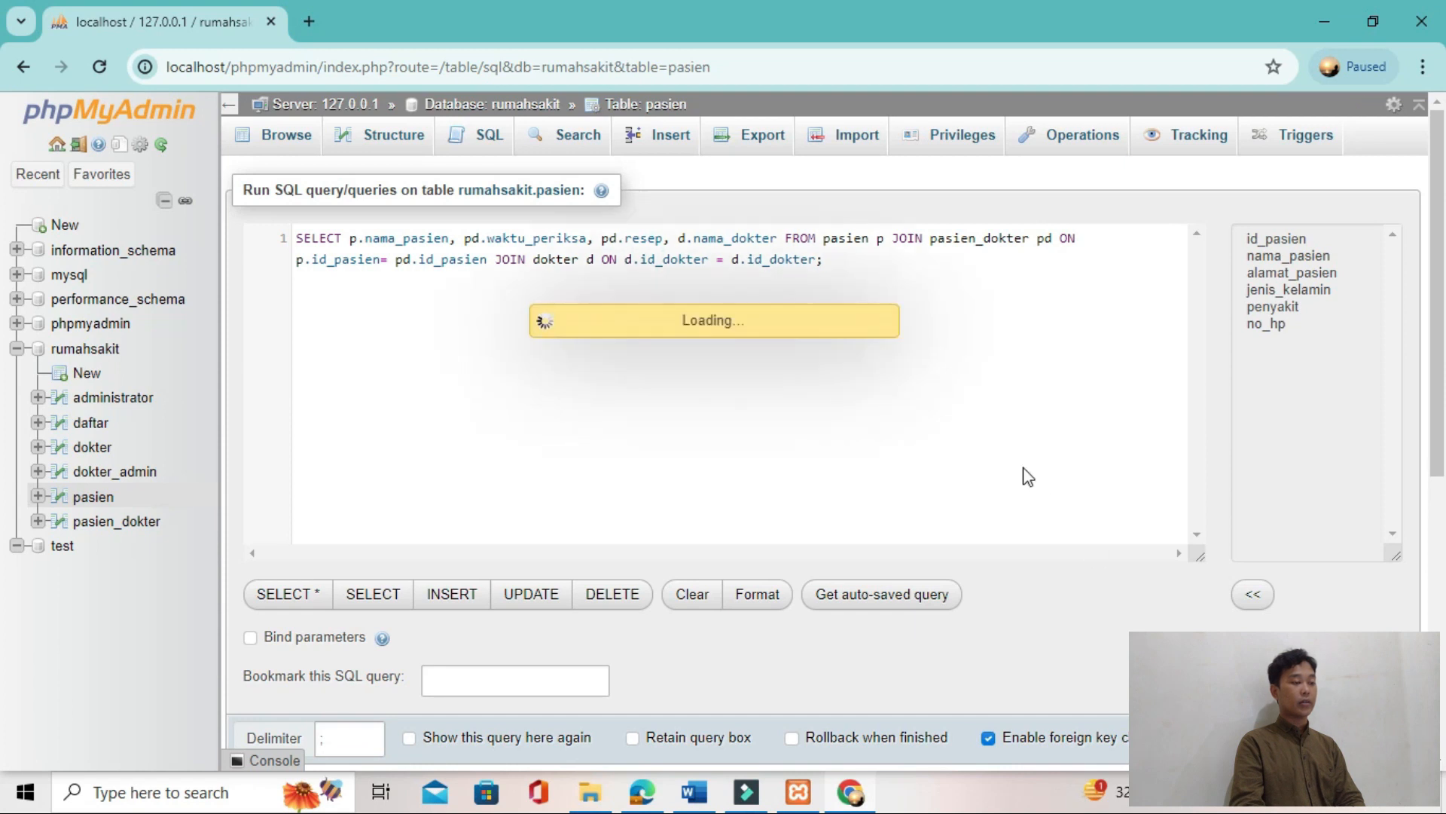
# Step: Examine the tutorial's JOIN query and its sample cmd result in the PDF
pyautogui.hotkey('alt', 'Tab')
pyautogui.scroll(-3, 761, 398)
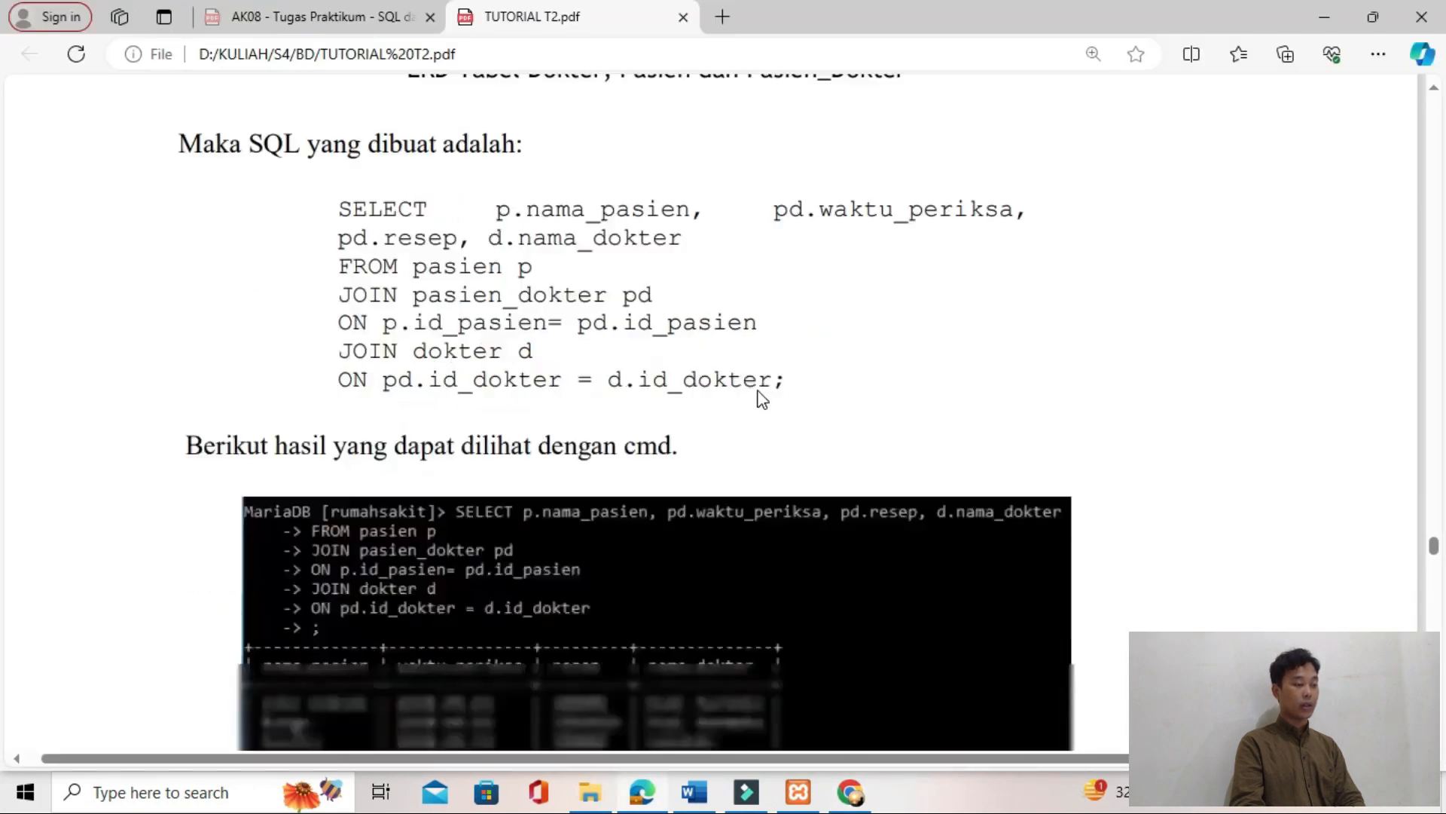
pyautogui.scroll(1, 652, 379)
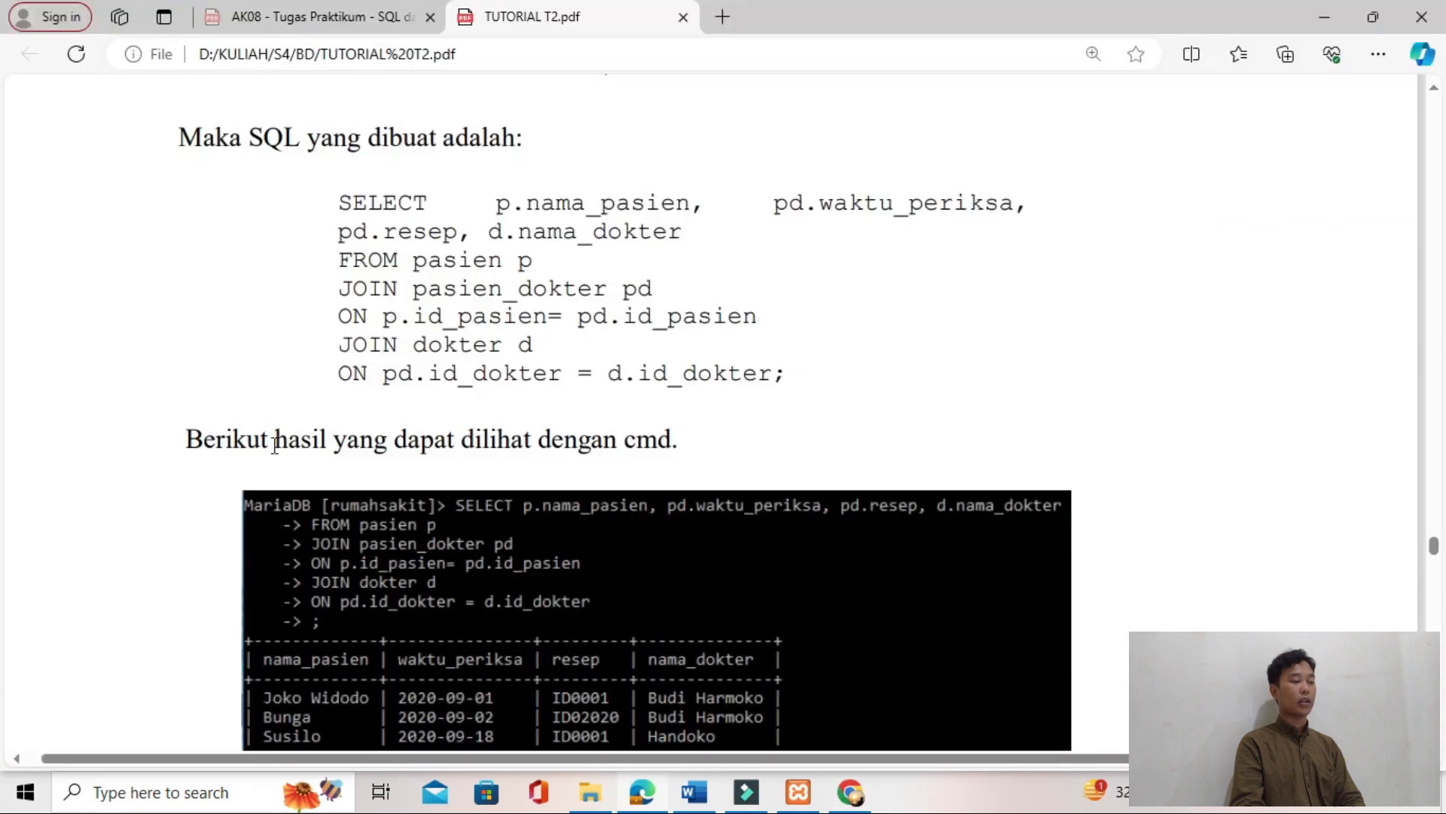
pyautogui.scroll(-2, 271, 445)
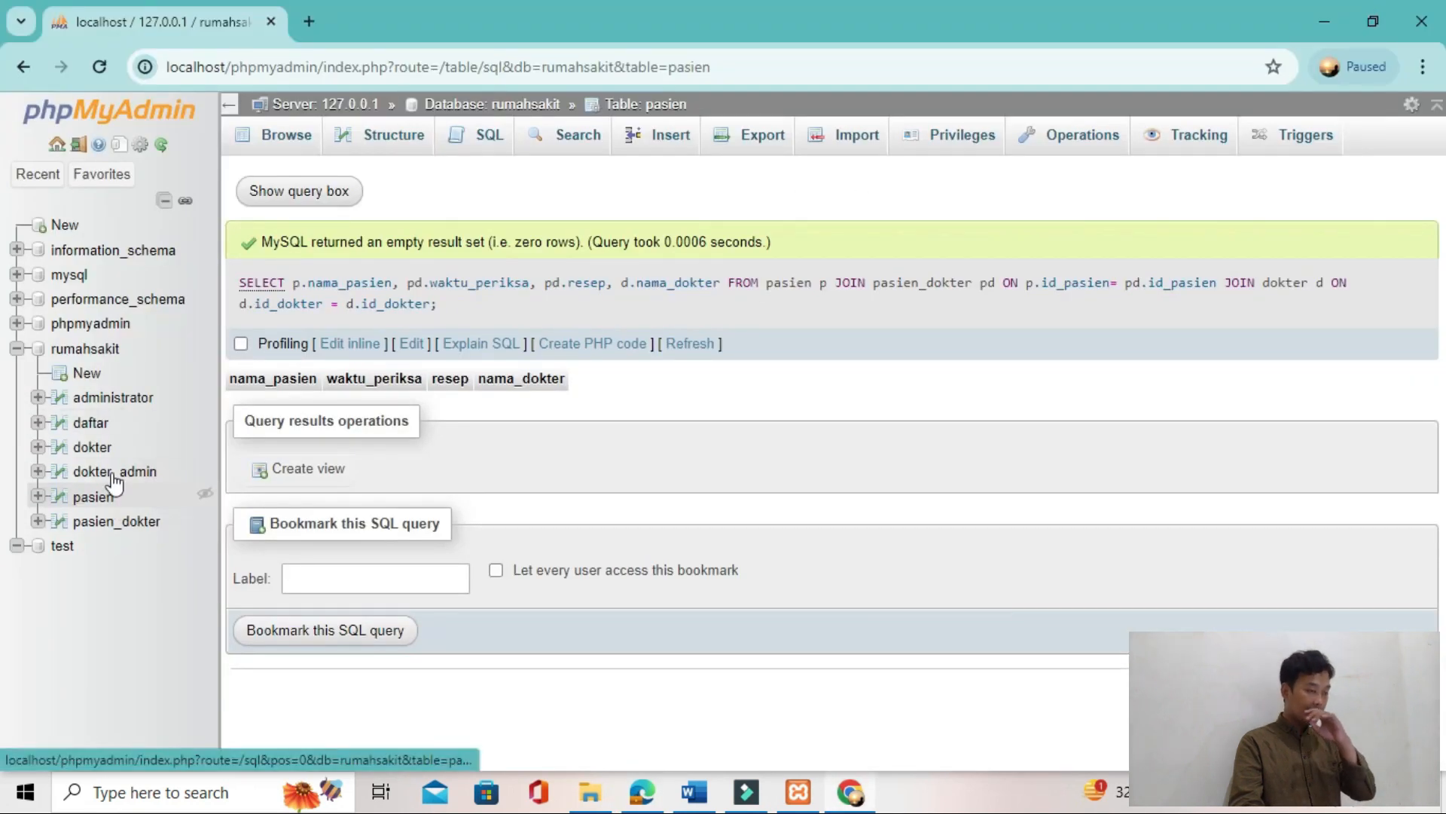
# Step: Try to insert a dokter row with the sample doctor's name and address, leaving id_dokter blank
pyautogui.click(92, 447)
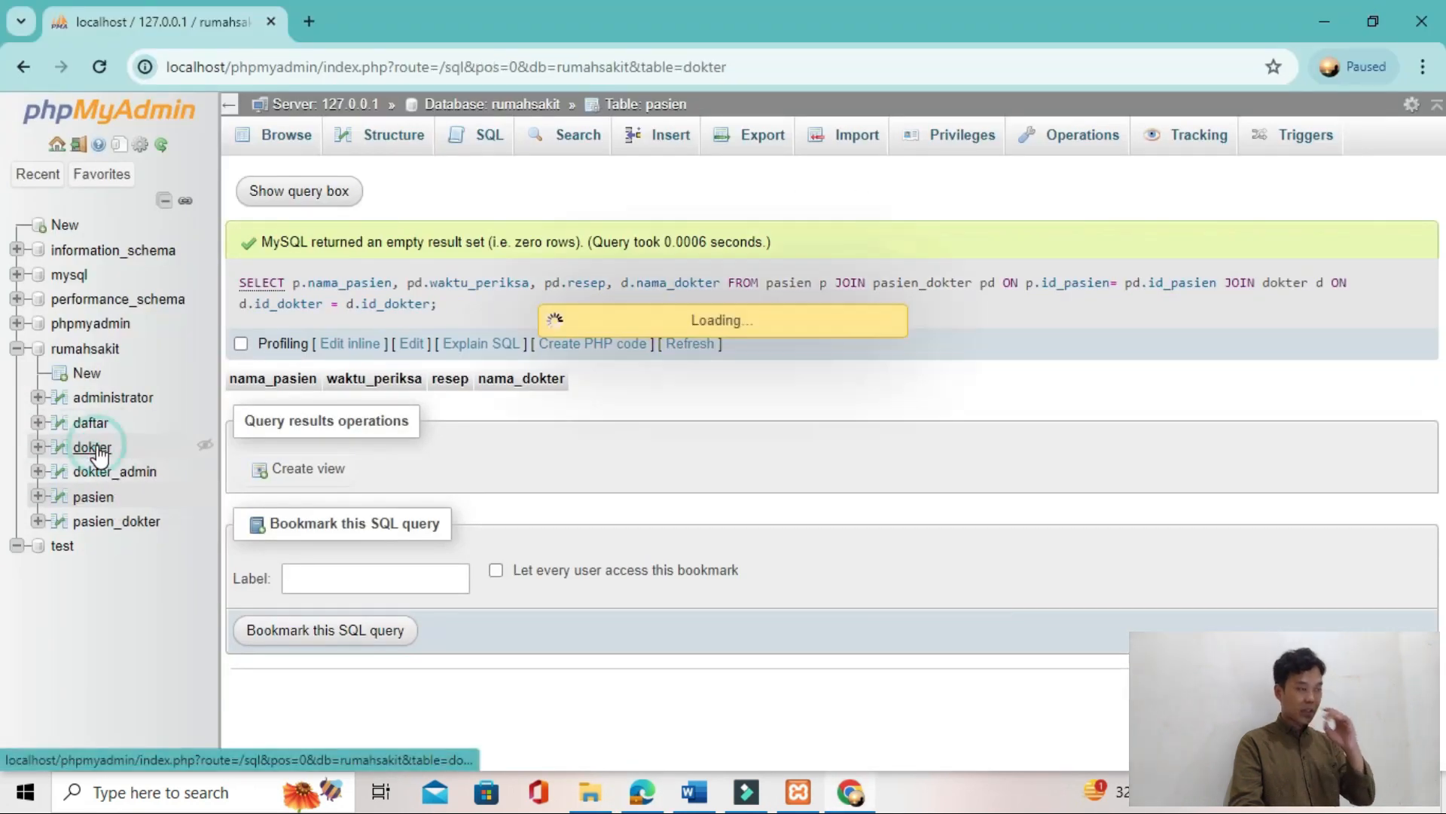
pyautogui.click(662, 136)
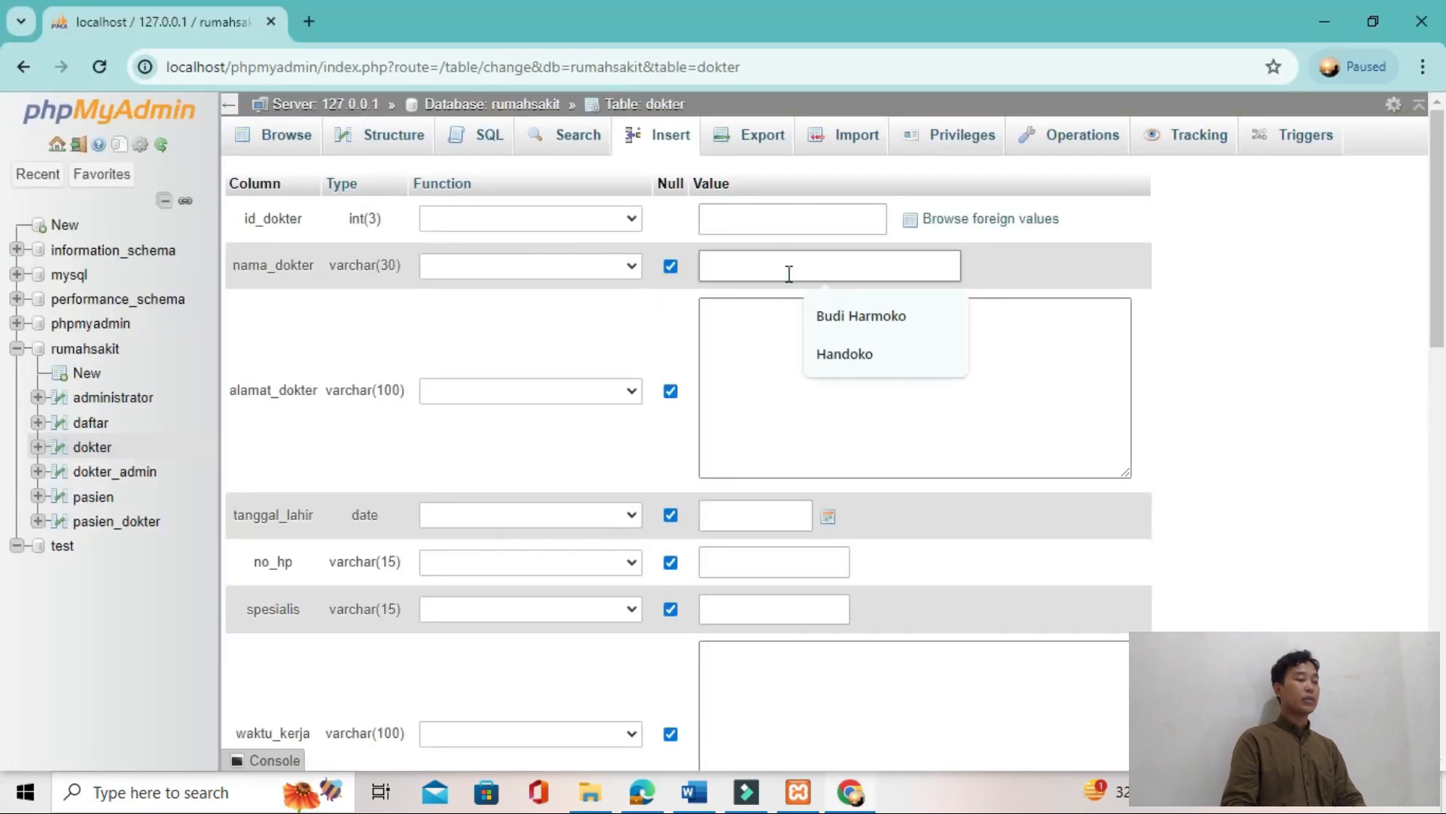
pyautogui.click(836, 317)
pyautogui.click(757, 354)
pyautogui.write('Jl. ')
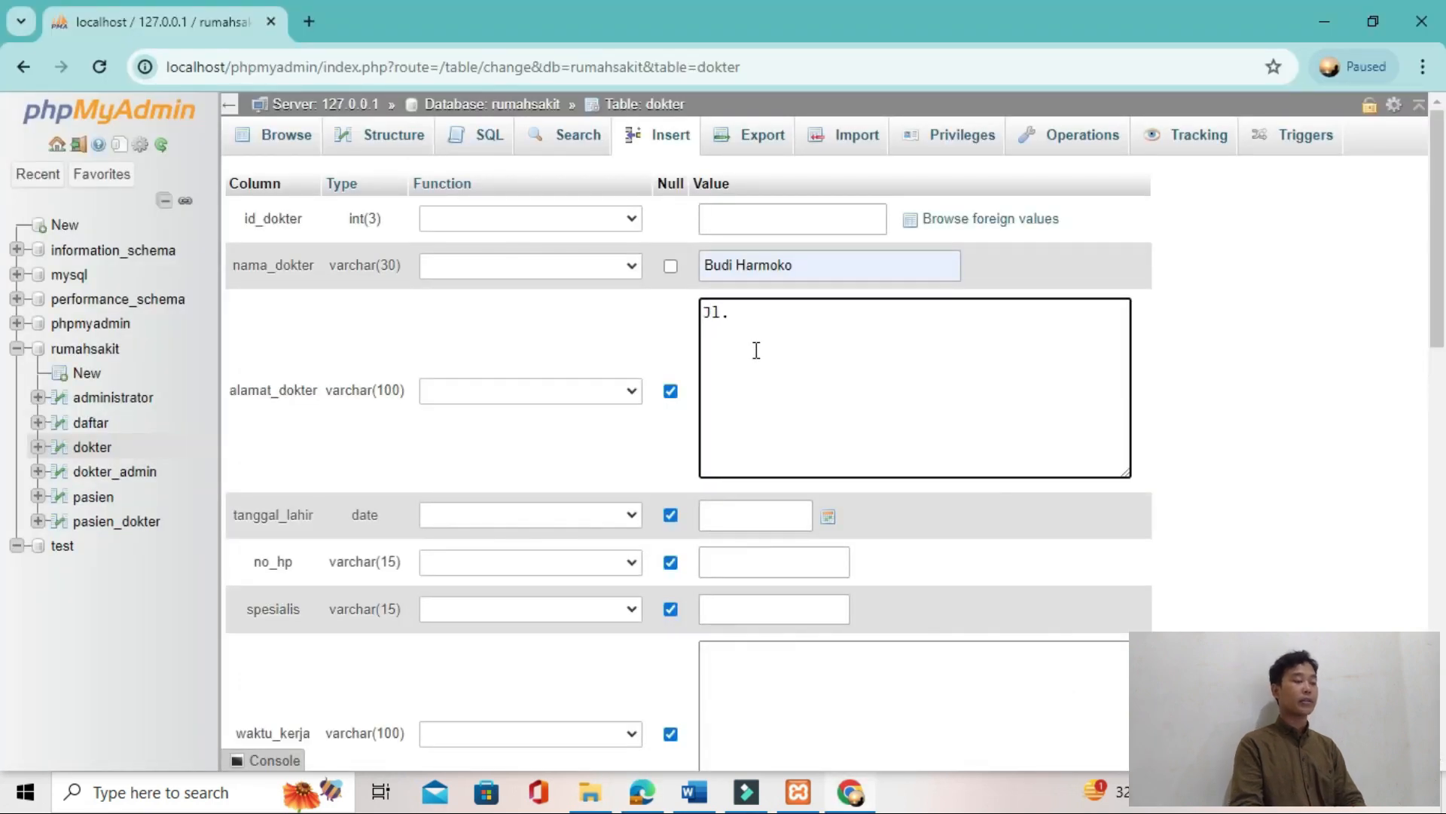
pyautogui.write('ujian')
pyautogui.write('as 1')
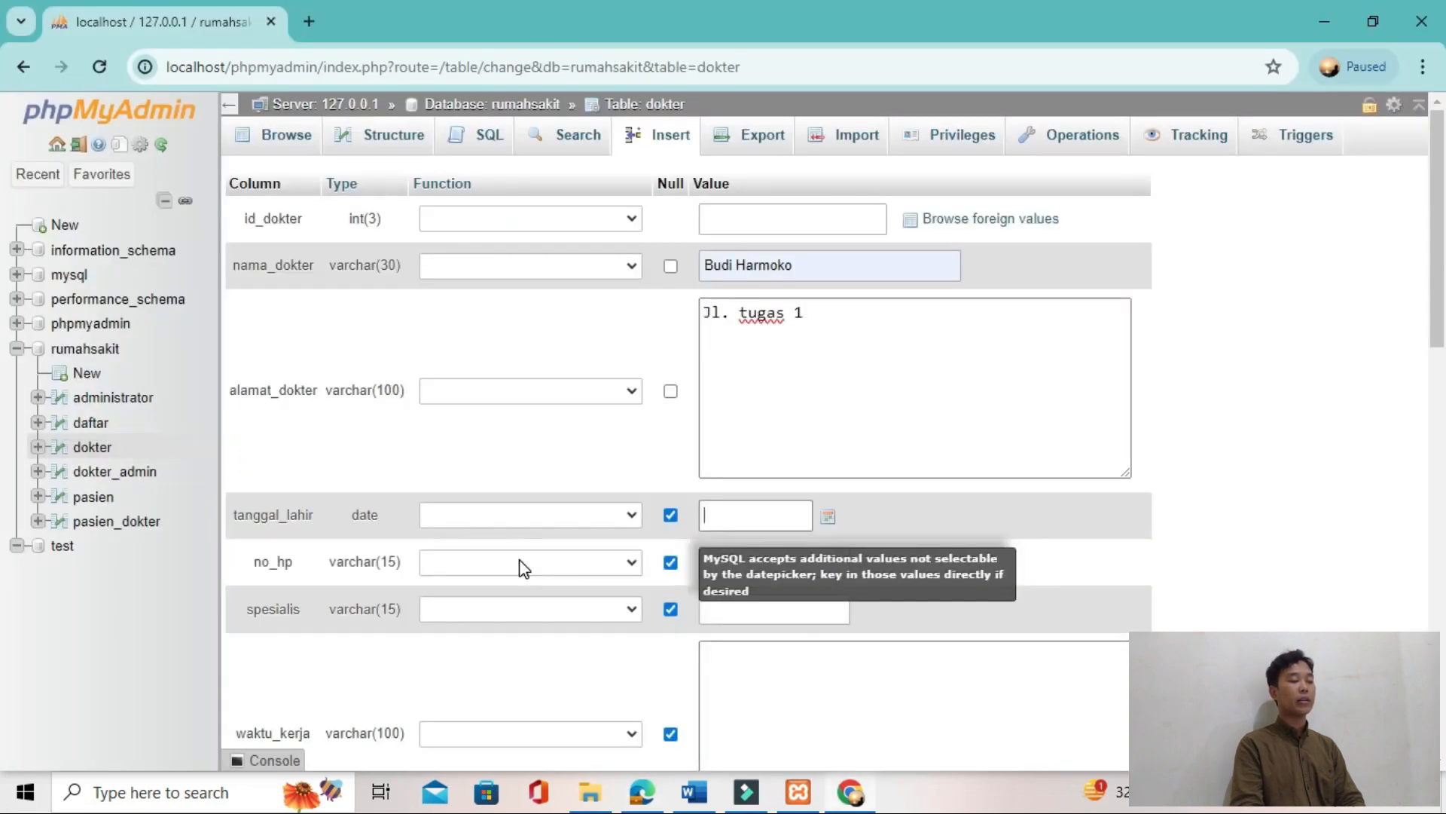
pyautogui.scroll(-1, 607, 536)
pyautogui.scroll(-3, 979, 512)
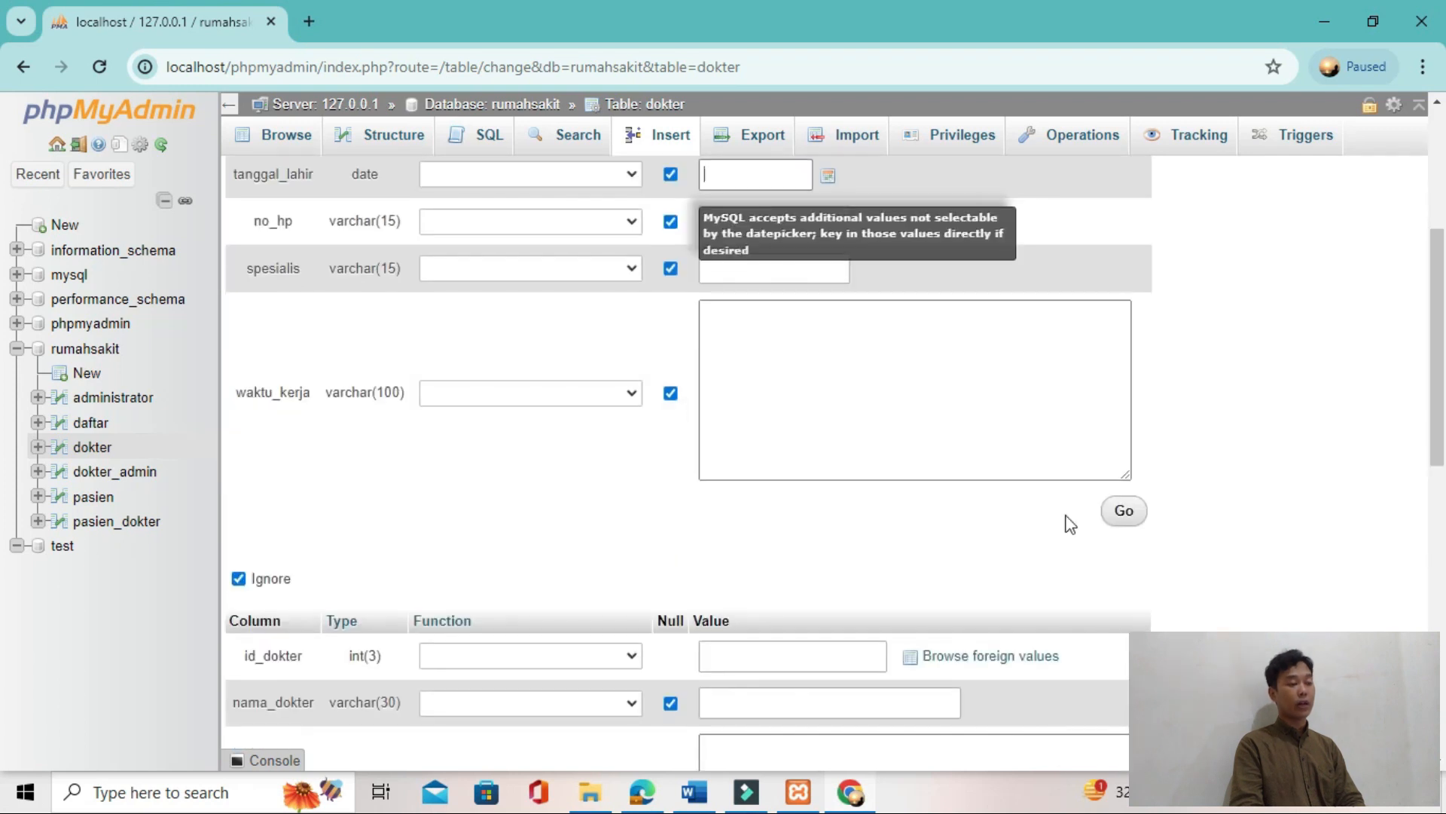
pyautogui.click(1122, 518)
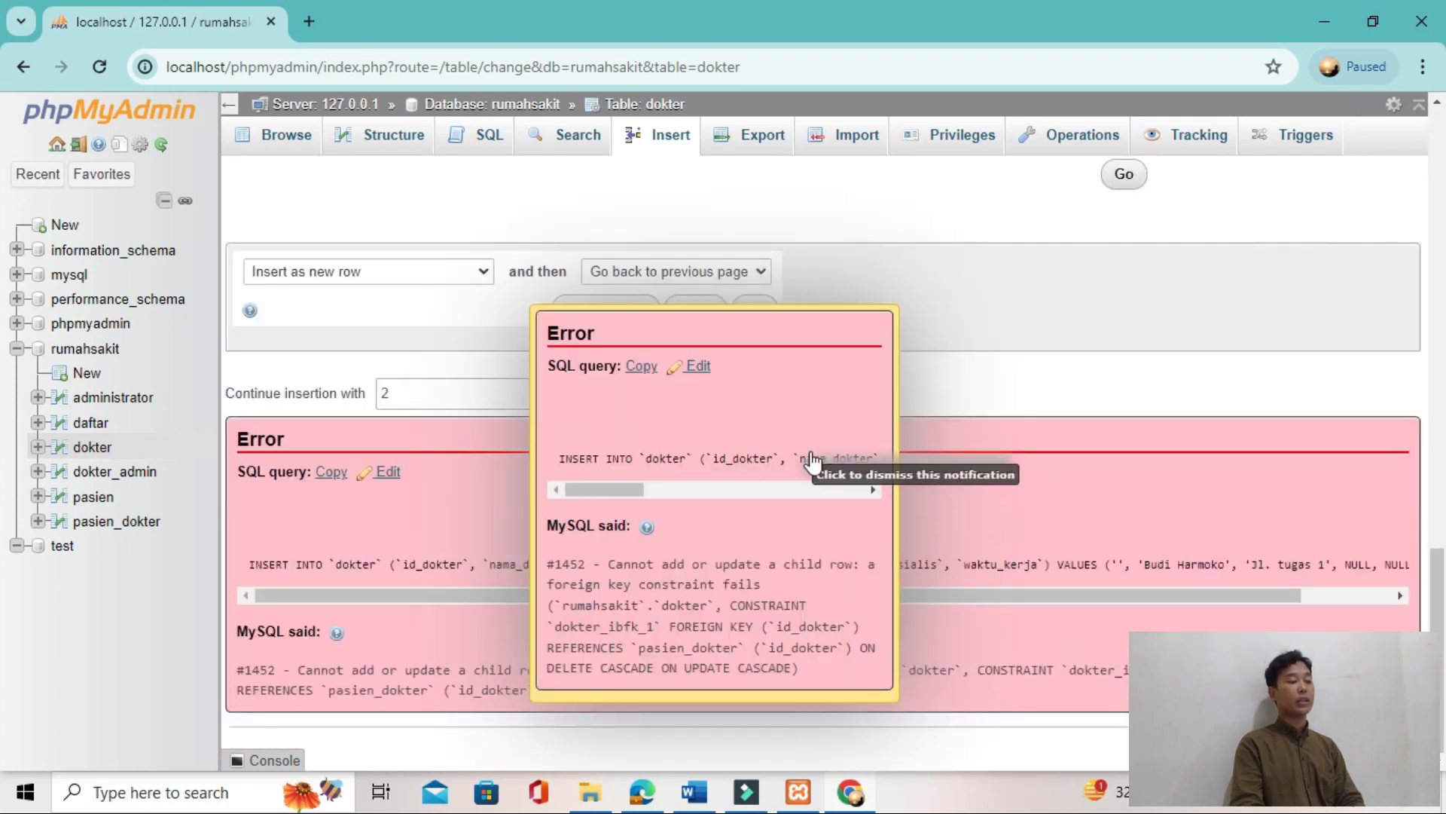
pyautogui.scroll(2, 753, 407)
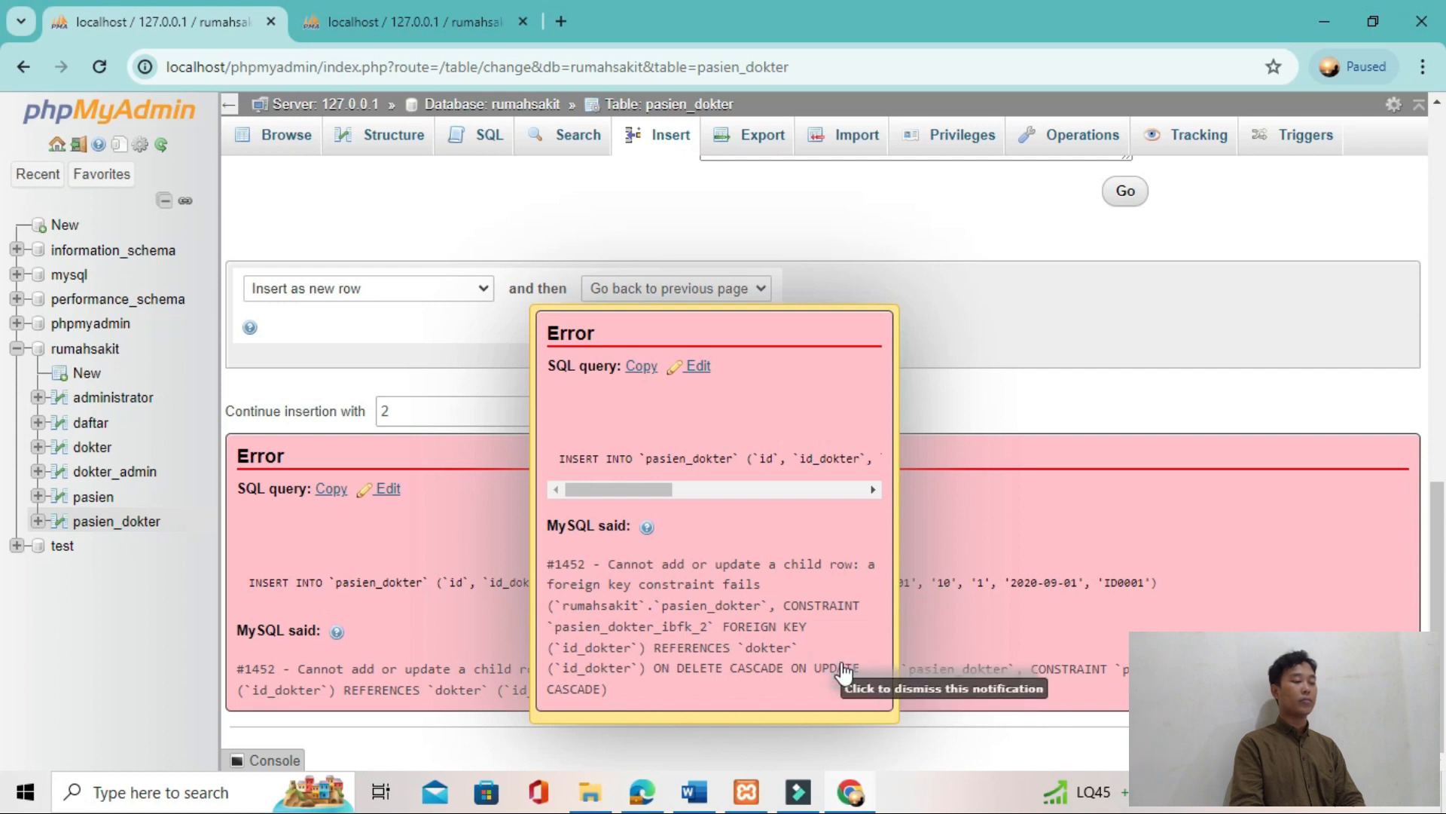
# Step: Open the rejected pasien_dokter INSERT statement in the SQL editor to inspect its values
pyautogui.doubleClick(843, 567)
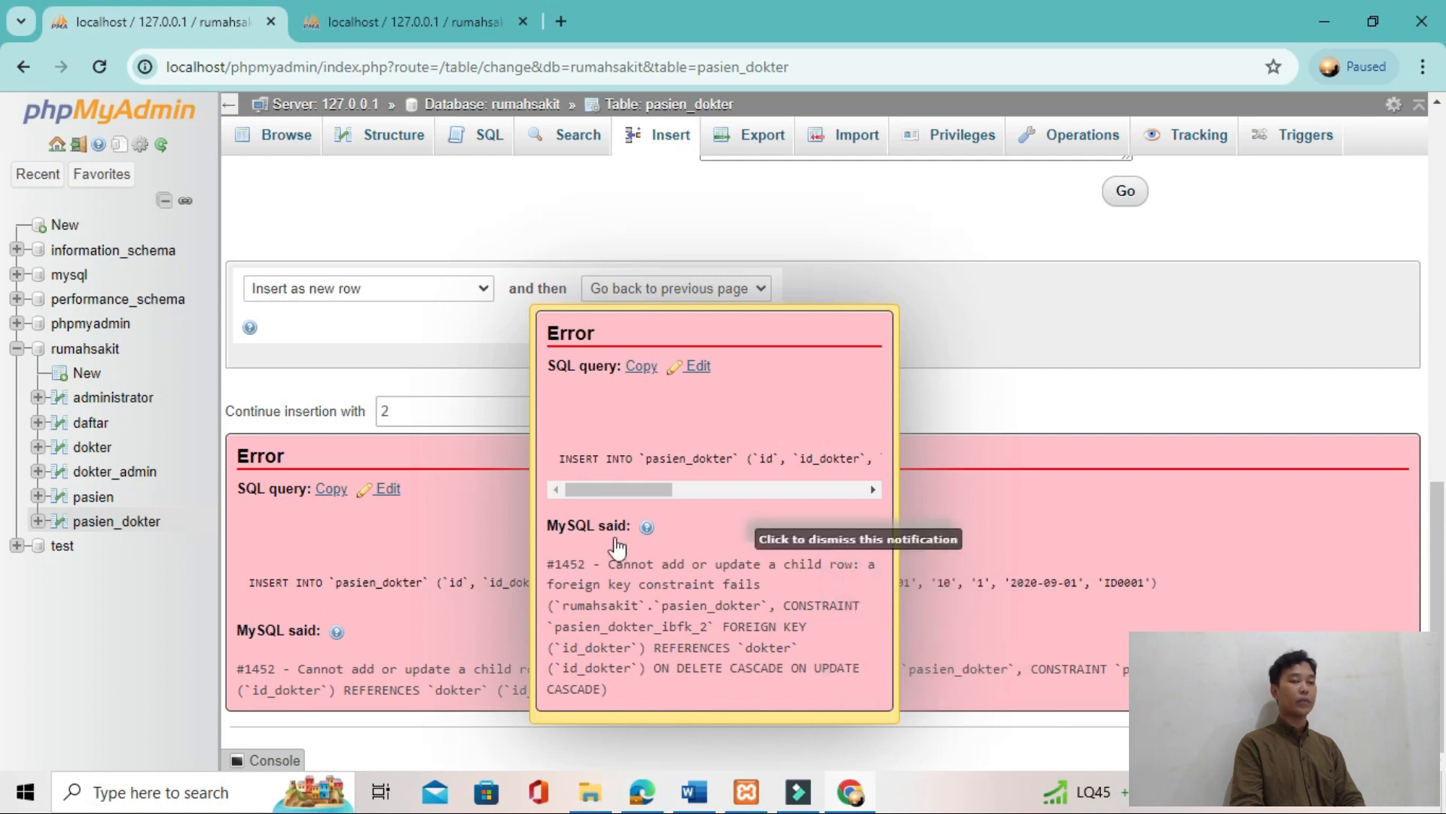
pyautogui.click(703, 365)
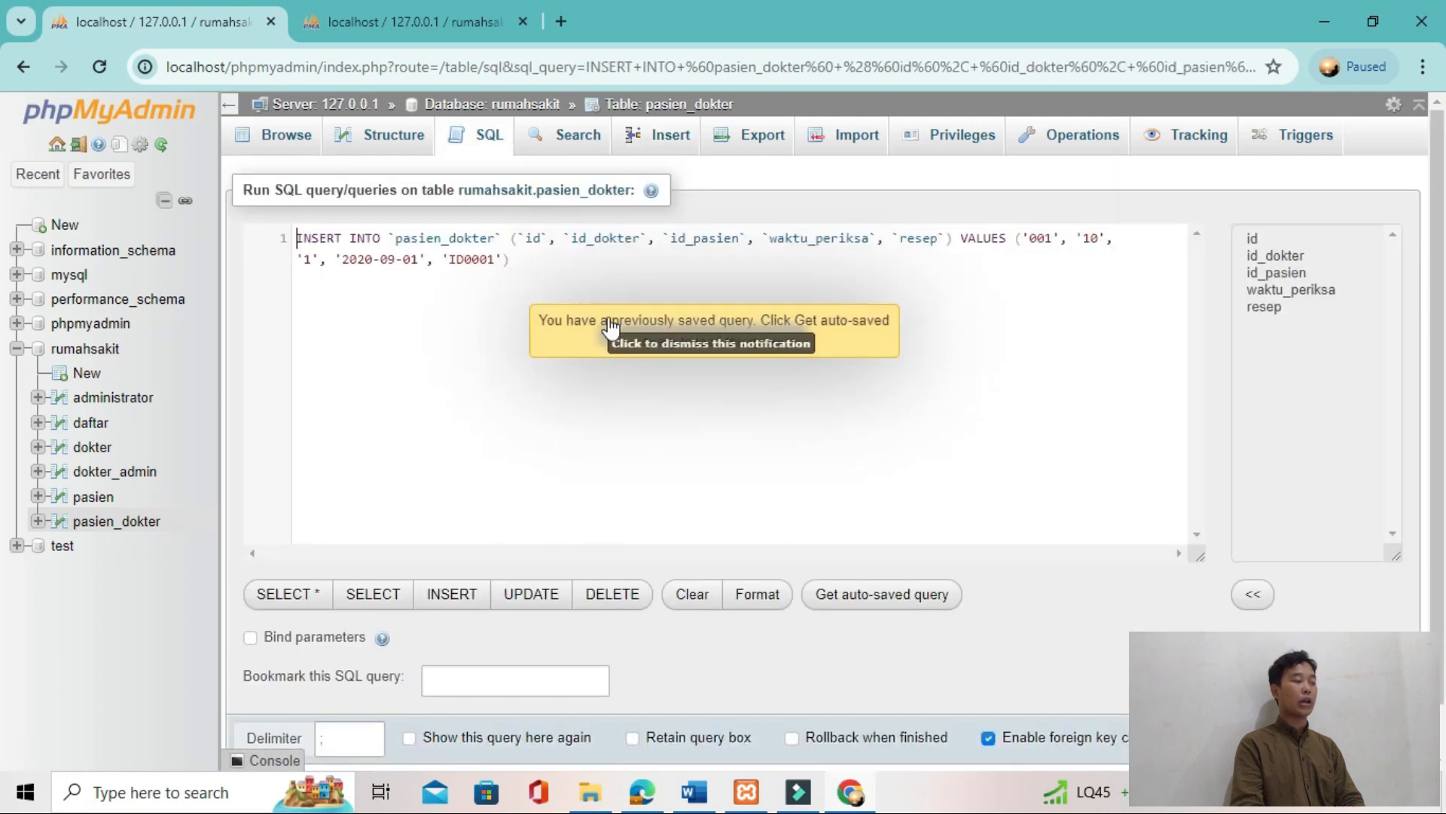
pyautogui.click(611, 328)
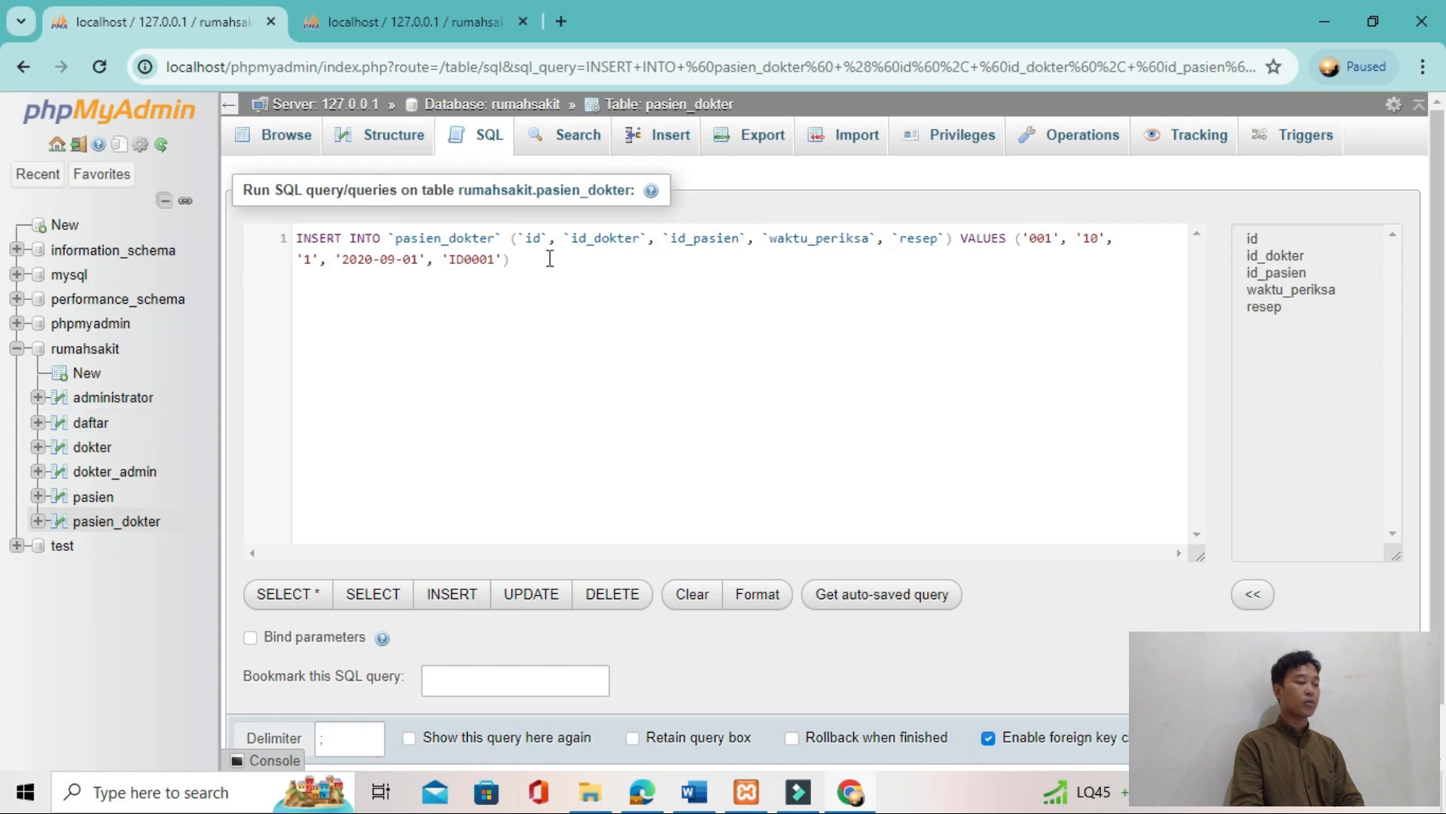
# Step: Reload the pasien table in the second browser tab, then browse the dokter_admin table in the first tab
pyautogui.click(426, 22)
pyautogui.click(98, 67)
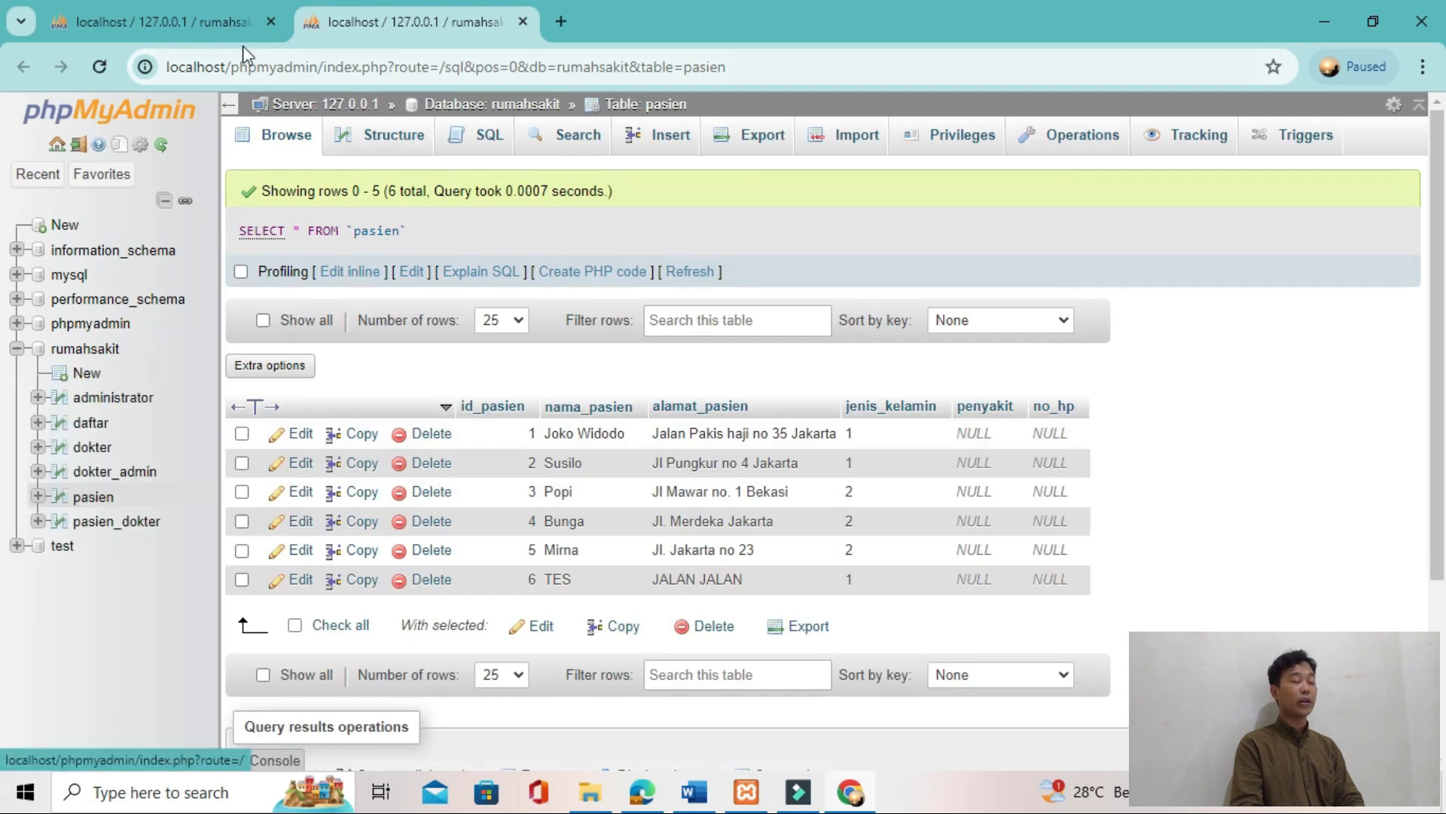
pyautogui.click(174, 21)
pyautogui.click(122, 480)
# Step: Review the JOIN query and the Gambar 35 sample result in the TUTOR T2 PDF, then return to phpMyAdmin
pyautogui.hotkey('alt', 'Tab')
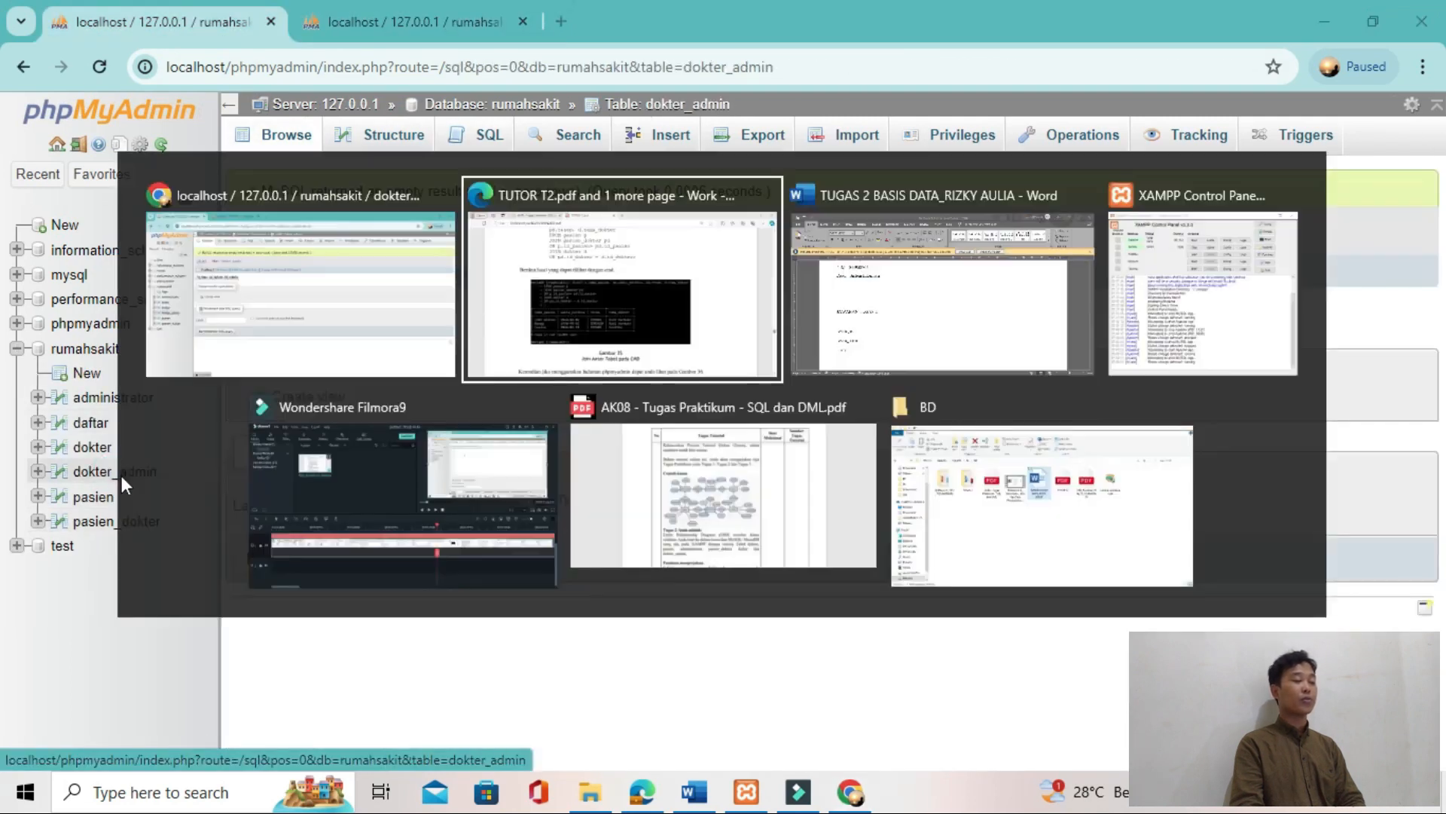
pyautogui.scroll(1, 386, 406)
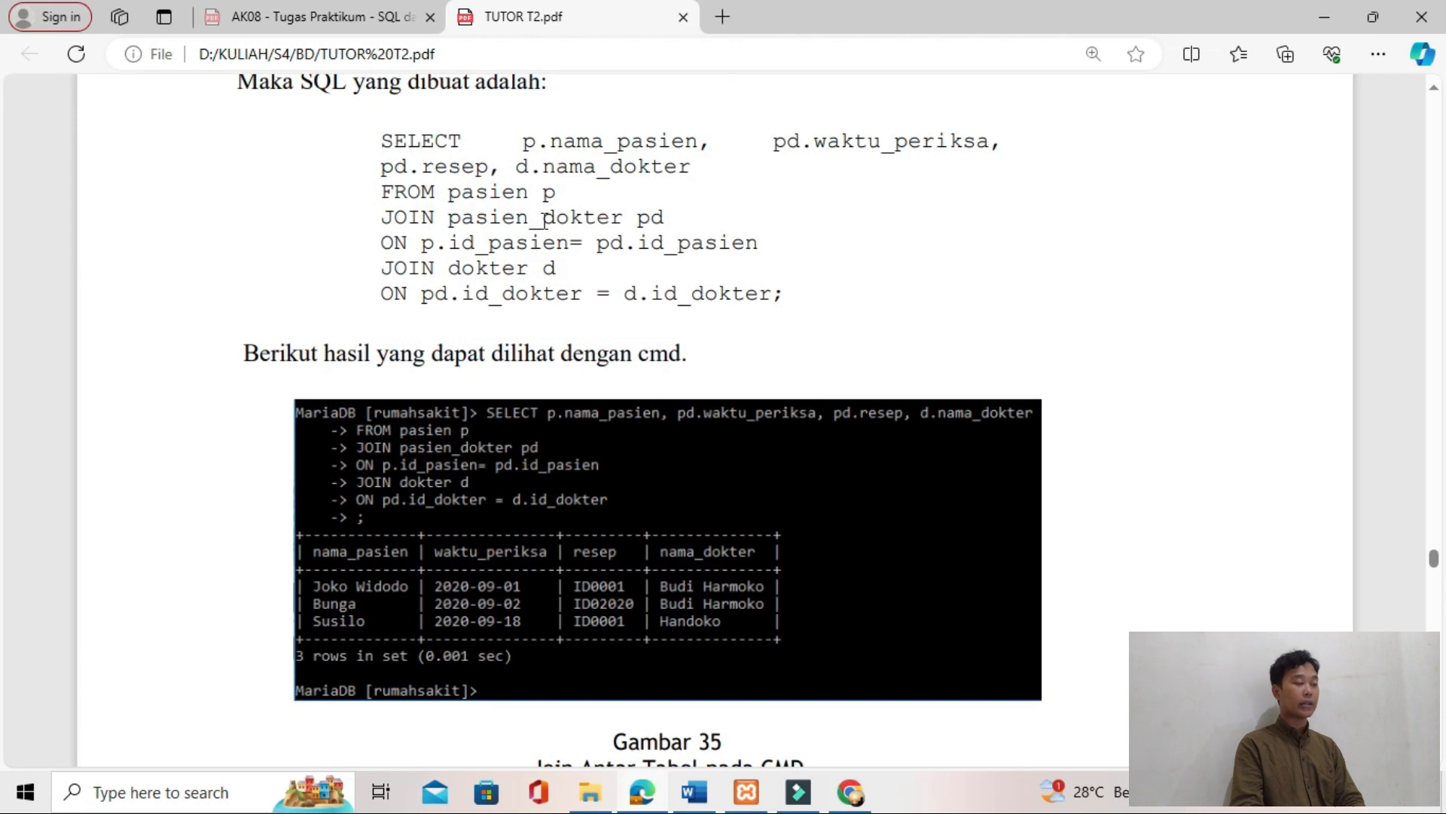
pyautogui.hotkey('alt', 'Tab')
pyautogui.press('Tab')
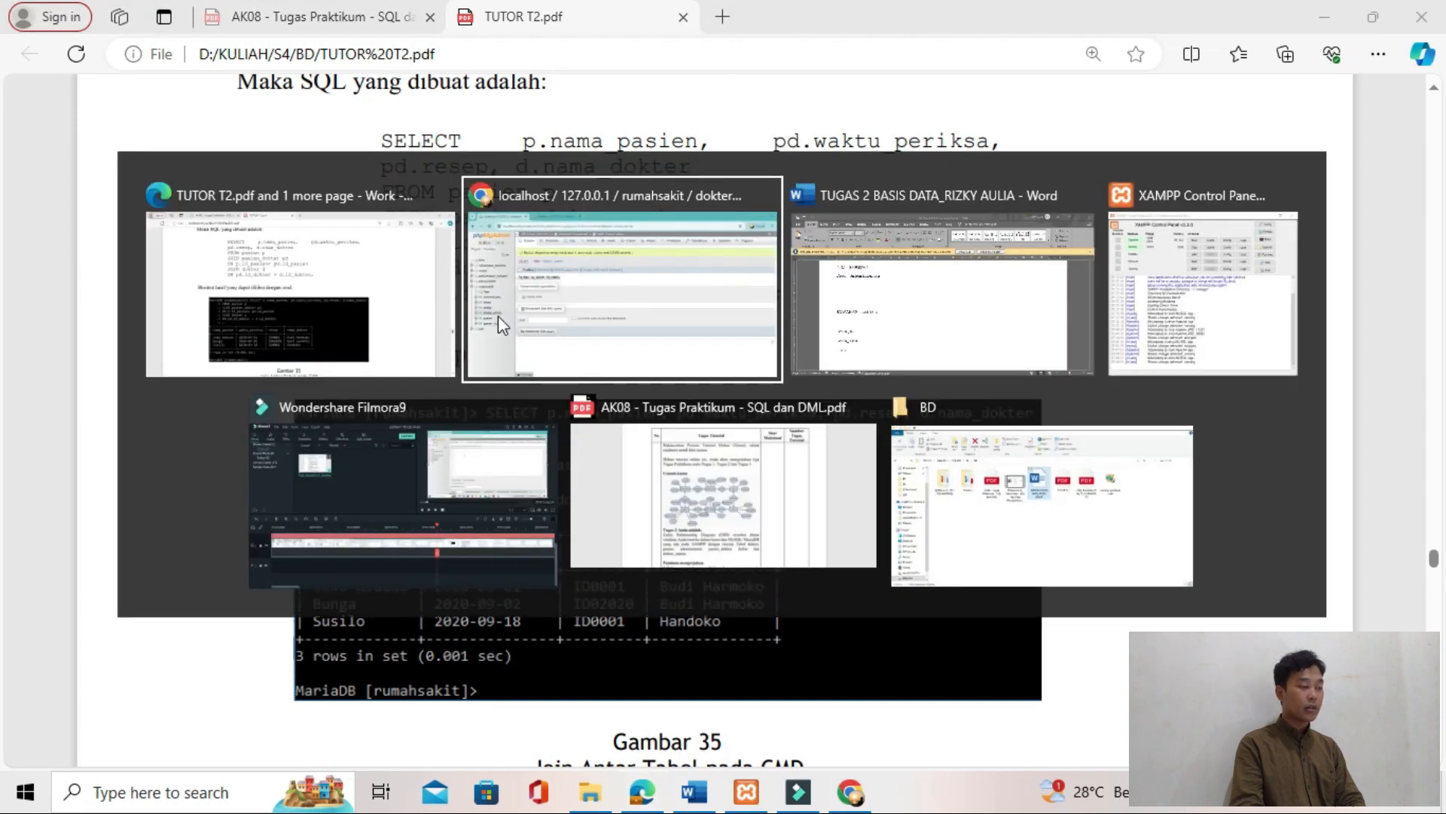
pyautogui.hotkey('alt', 'Tab')
pyautogui.press('Tab')
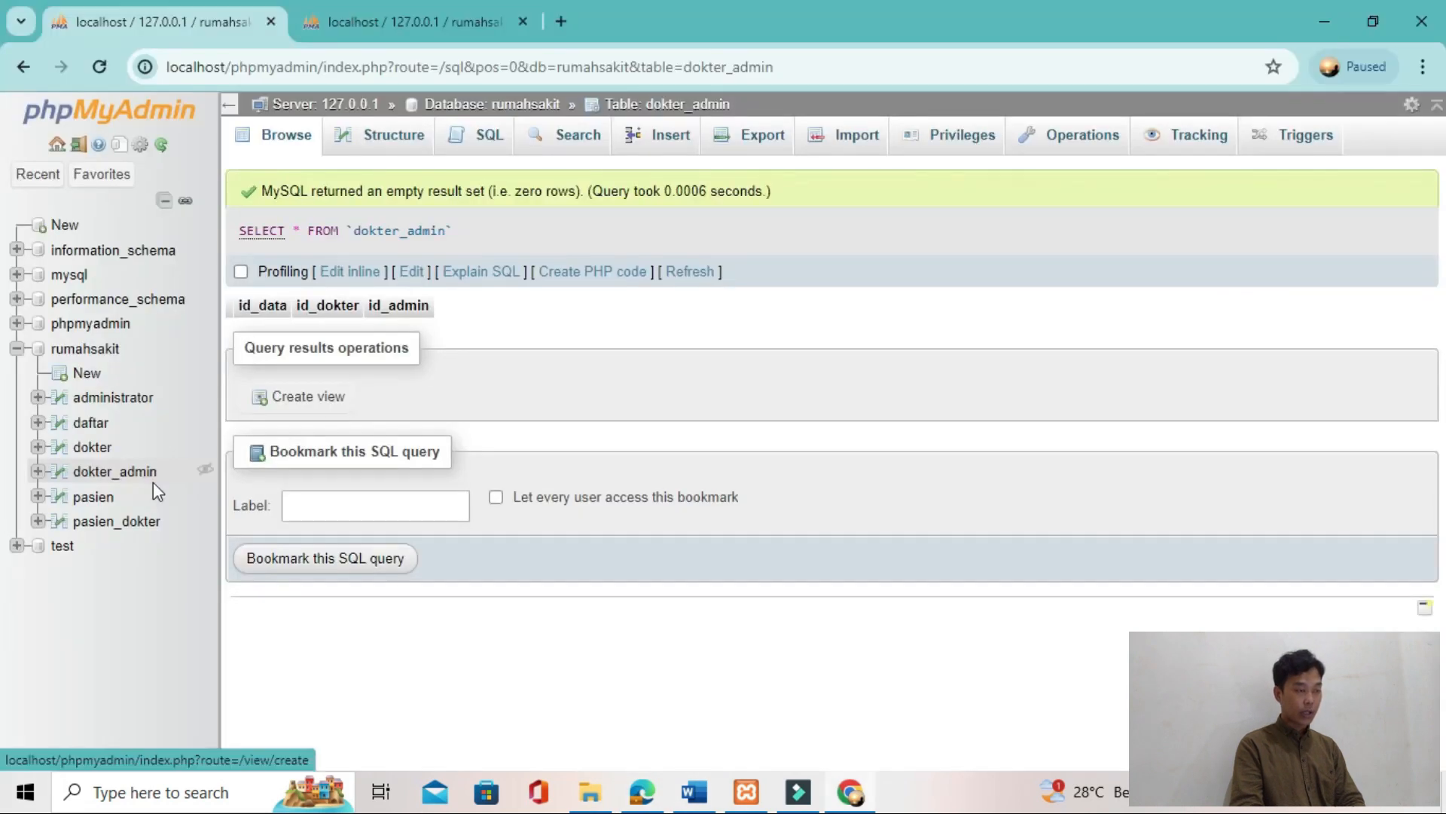
# Step: Start a new row in the dokter table and set id_dokter to 10
pyautogui.click(95, 449)
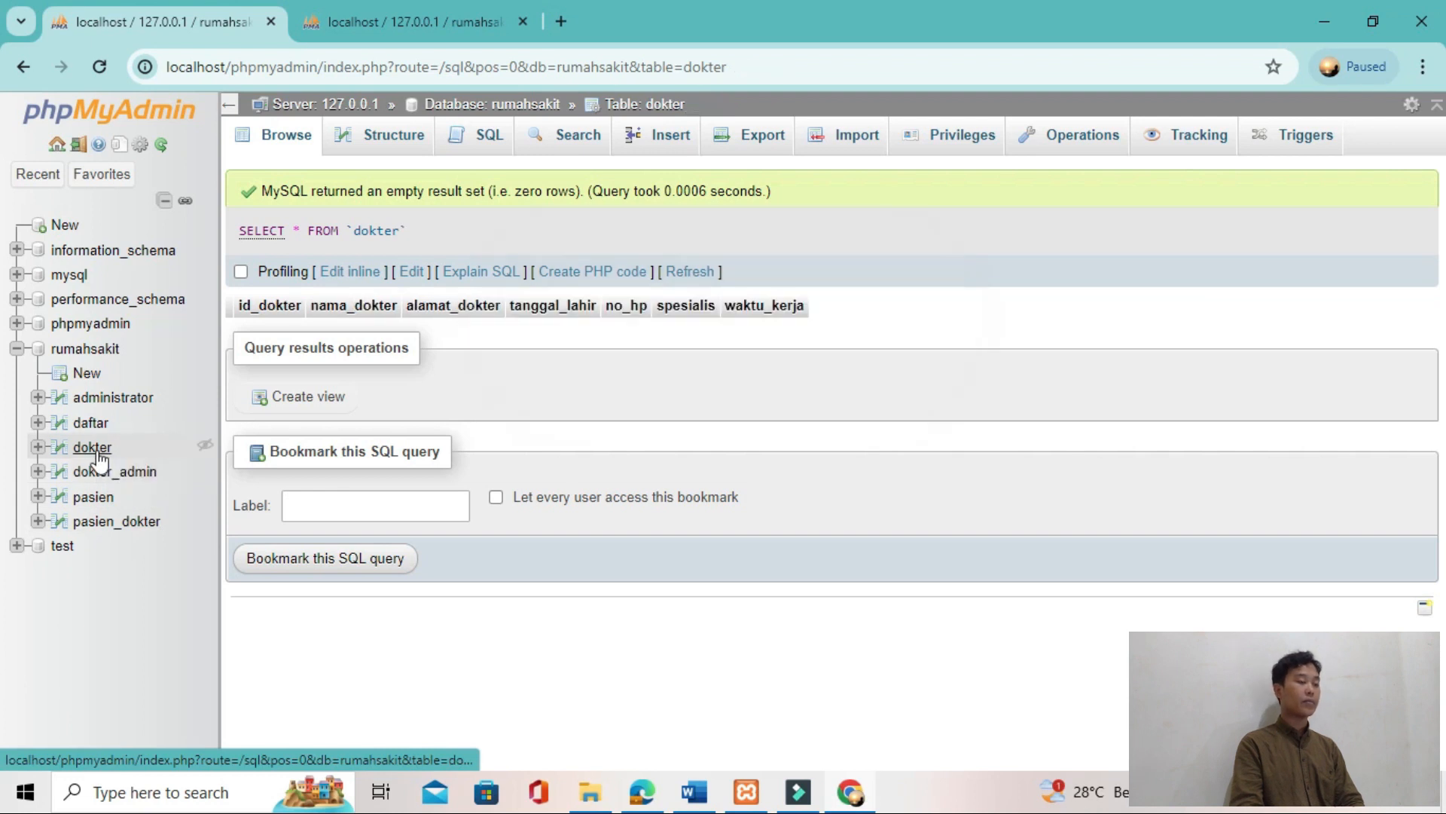
pyautogui.click(648, 139)
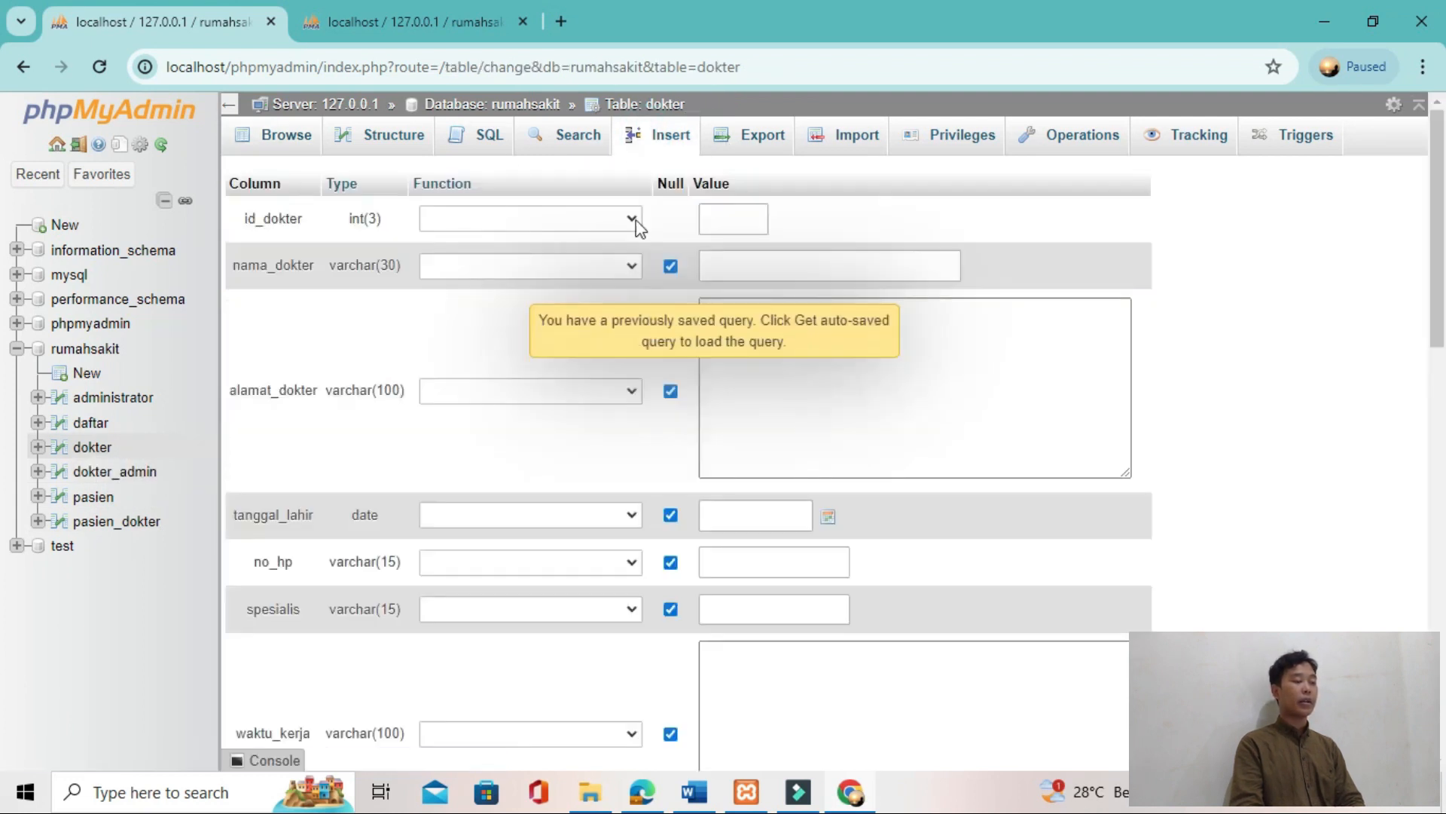
pyautogui.click(734, 223)
pyautogui.click(745, 270)
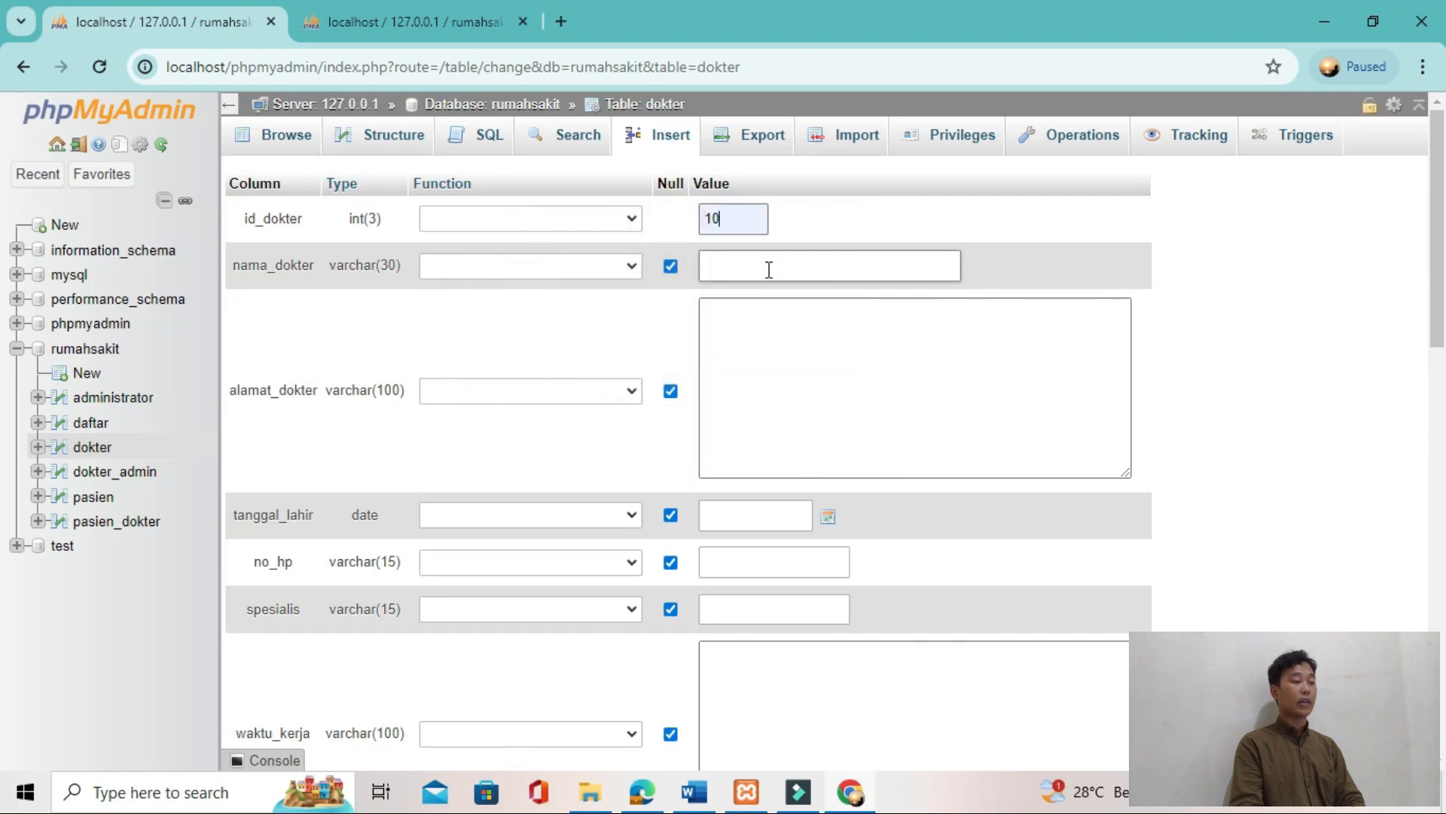
# Step: Look up the first doctor in the tutorial's sample result and enter the doctor's name in nama_dokter
pyautogui.hotkey('alt', 'Tab')
pyautogui.hotkey('alt', 'Tab')
pyautogui.hotkey('alt', 'Tab')
pyautogui.hotkey('alt', 'Tab')
pyautogui.hotkey('alt', 'Tab')
pyautogui.hotkey('alt', 'Tab')
pyautogui.hotkey('alt', 'Tab')
pyautogui.hotkey('alt', 'Tab')
pyautogui.hotkey('alt', 'Tab')
pyautogui.hotkey('alt', 'Tab')
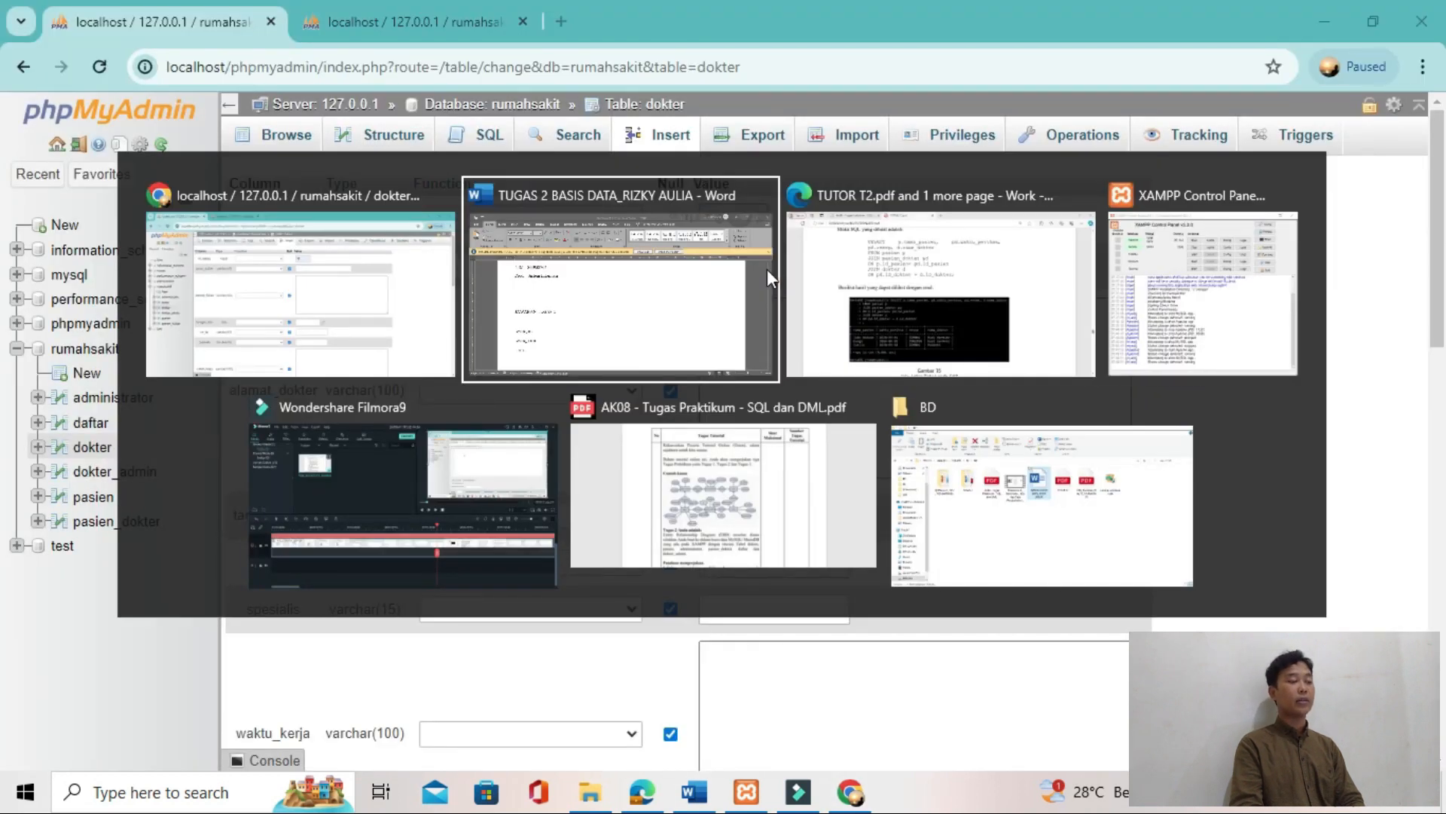
pyautogui.hotkey('alt', 'Tab')
pyautogui.hotkey('alt', 'Tab')
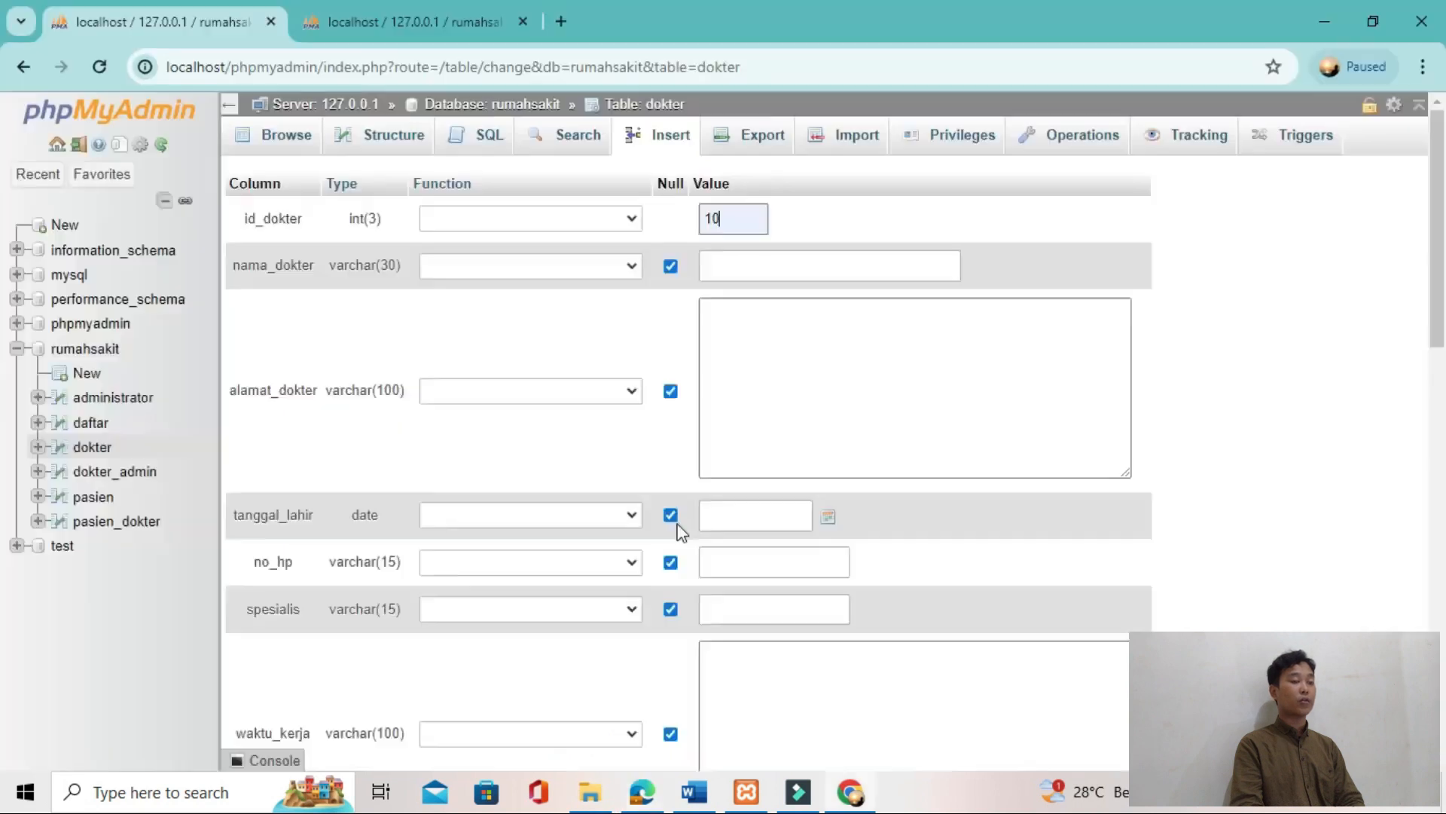
pyautogui.click(852, 271)
pyautogui.write('b')
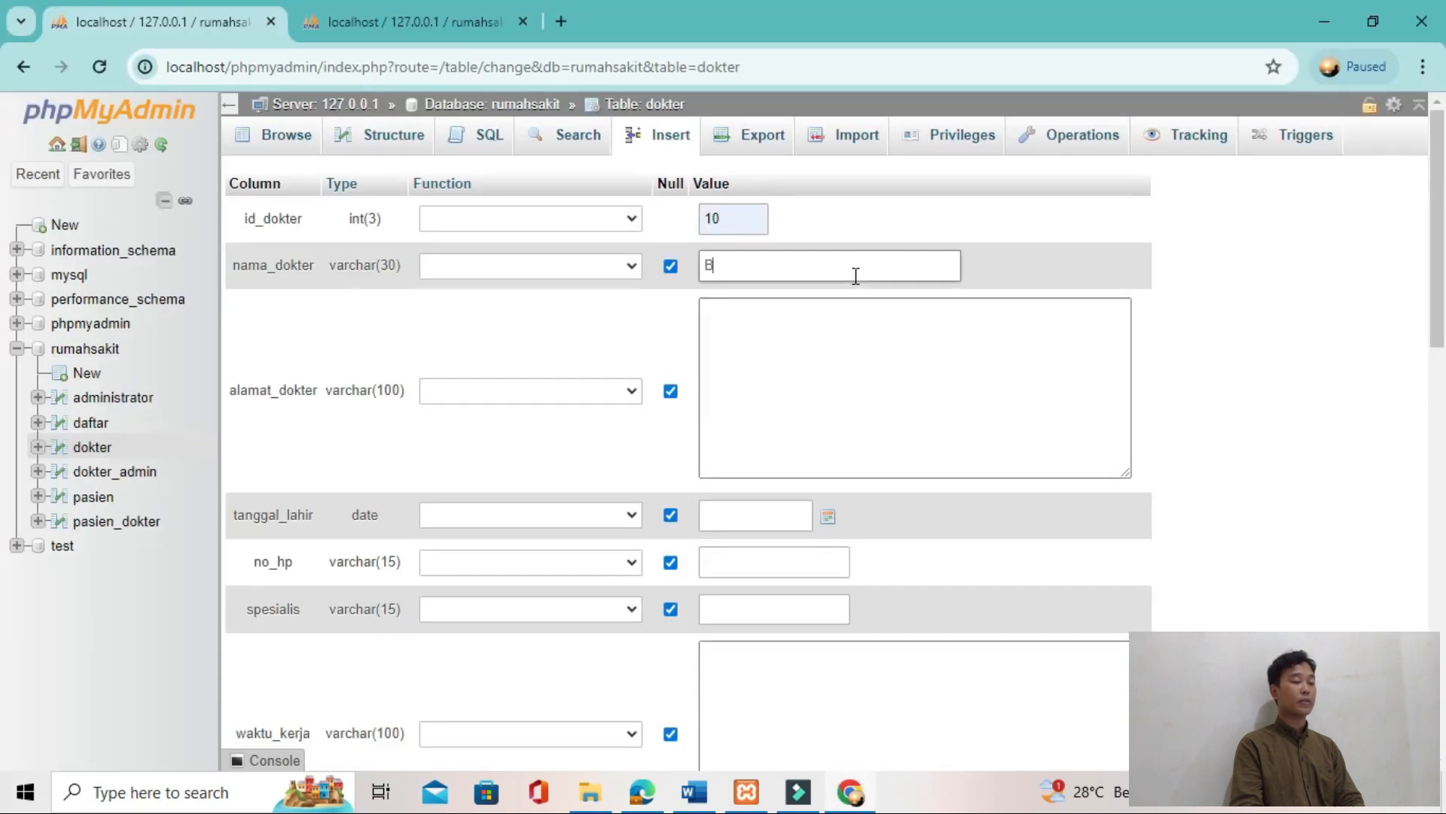
# Step: Enter the first doctor's street address in alamat_dokter
pyautogui.click(871, 388)
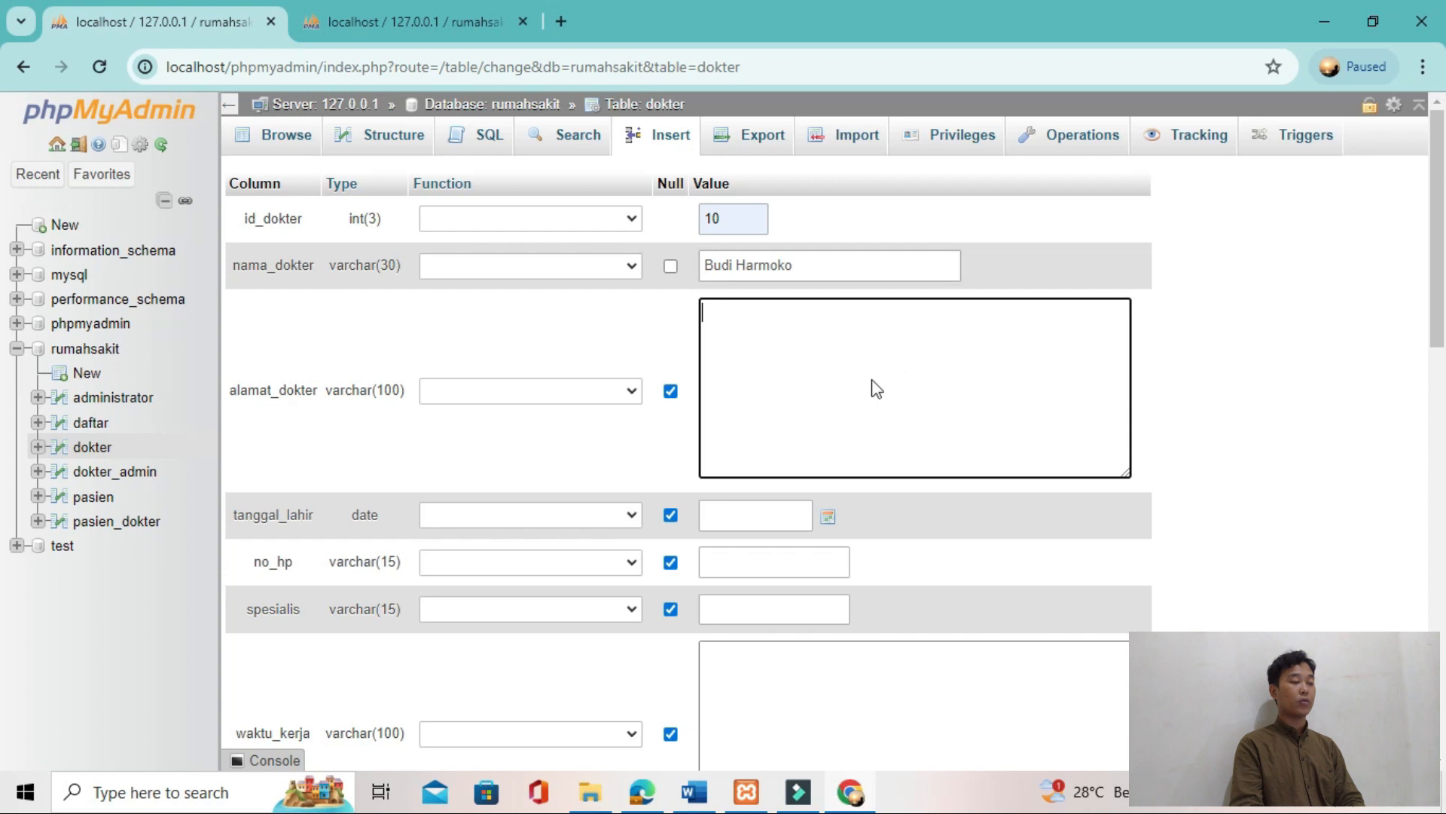
pyautogui.hotkey('alt', 'Tab')
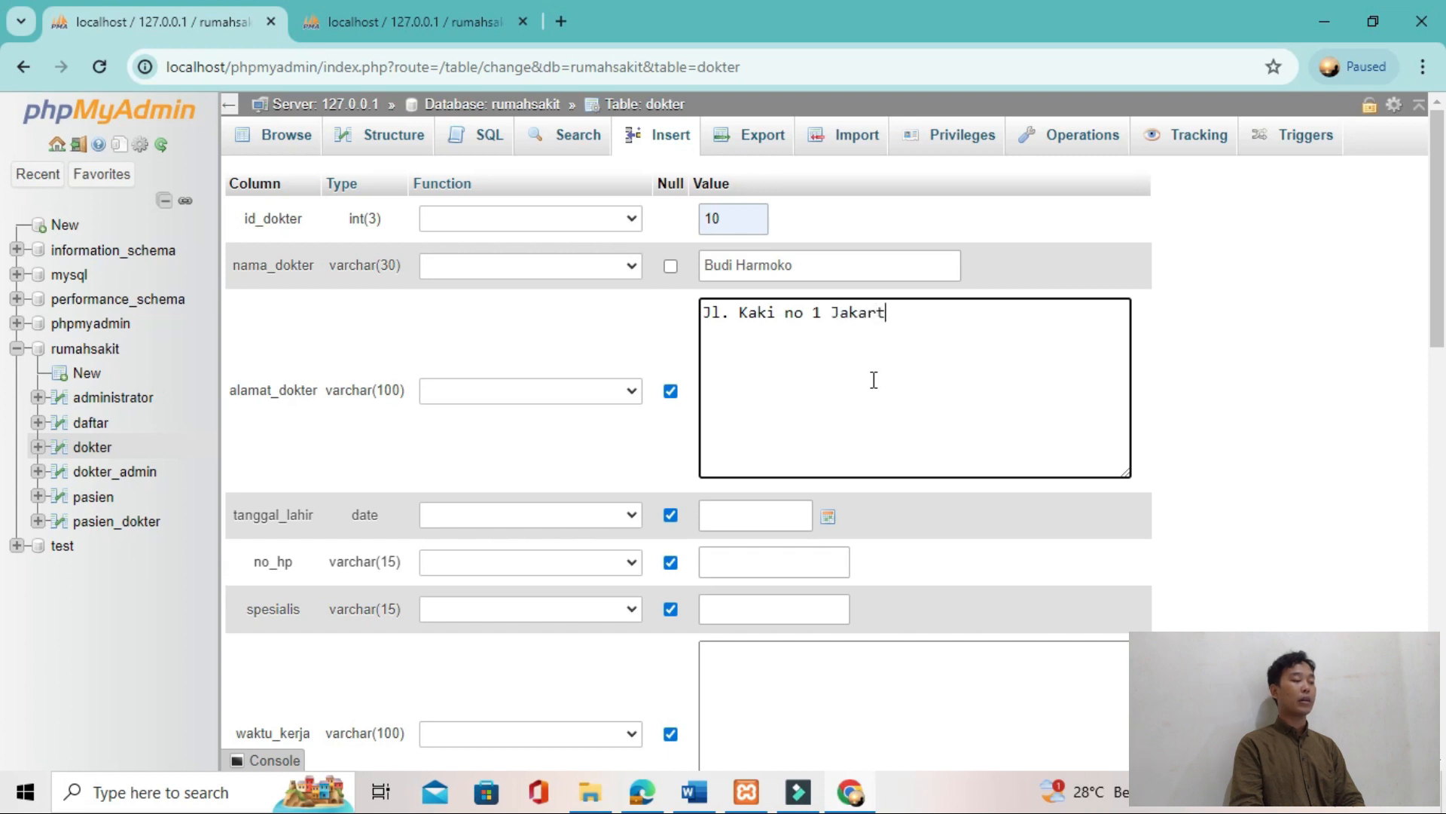
pyautogui.hotkey('shift', 'Left')
pyautogui.hotkey('shift', 'Left')
pyautogui.hotkey('shift', 'Left')
pyautogui.hotkey('shift', 'Left')
pyautogui.hotkey('shift', 'Left')
pyautogui.hotkey('shift', 'Left')
pyautogui.hotkey('shift', 'Left')
pyautogui.hotkey('shift', 'Left')
pyautogui.hotkey('shift', 'Left')
pyautogui.hotkey('shift', 'Left')
pyautogui.hotkey('shift', 'Left')
pyautogui.hotkey('shift', 'Left')
pyautogui.hotkey('shift', 'Left')
pyautogui.hotkey('shift', 'Left')
pyautogui.hotkey('shift', 'Left')
pyautogui.hotkey('shift', 'Left')
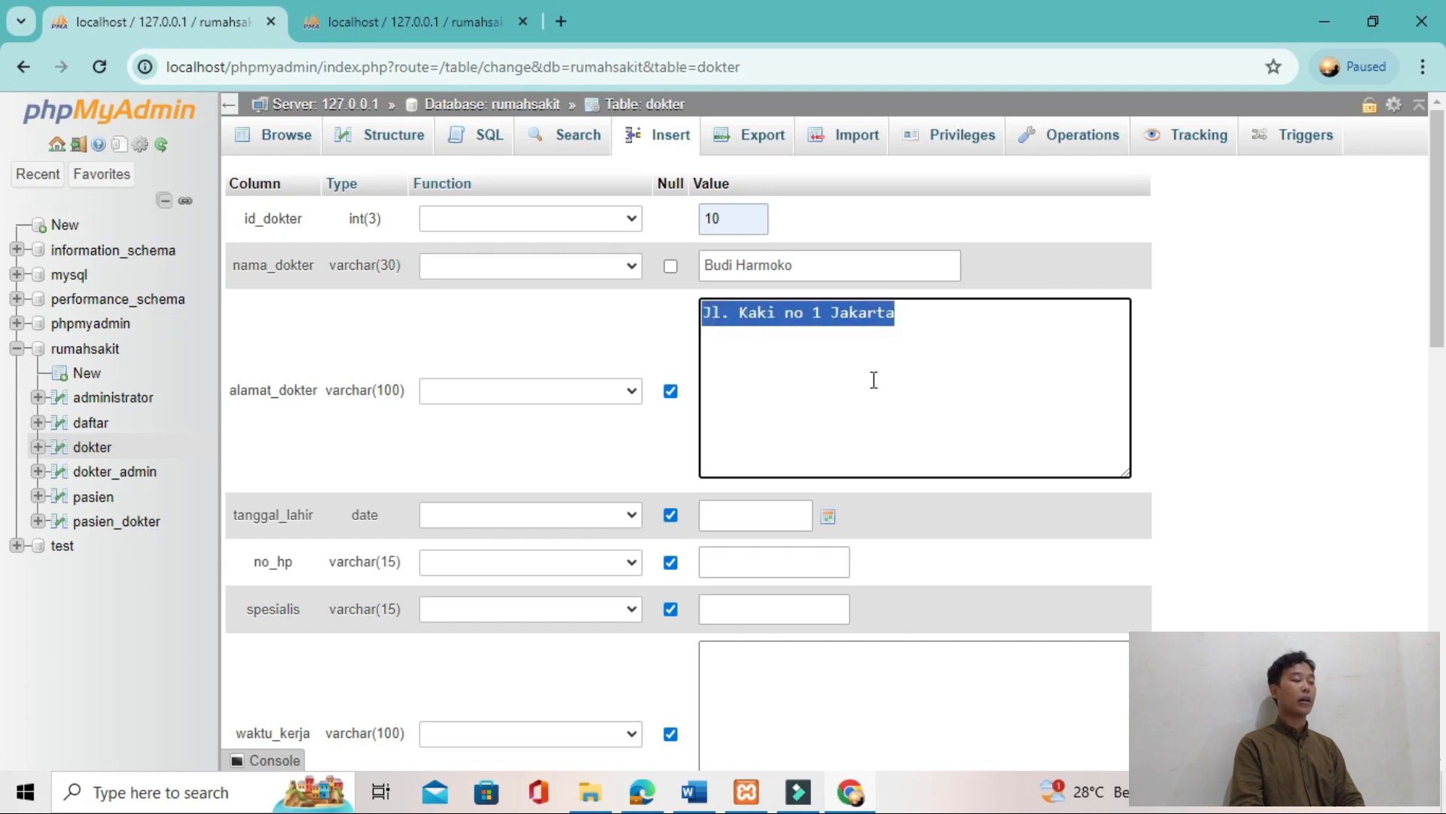
pyautogui.click(874, 380)
pyautogui.hotkey('alt', 'Tab')
pyautogui.hotkey('alt', 'Tab')
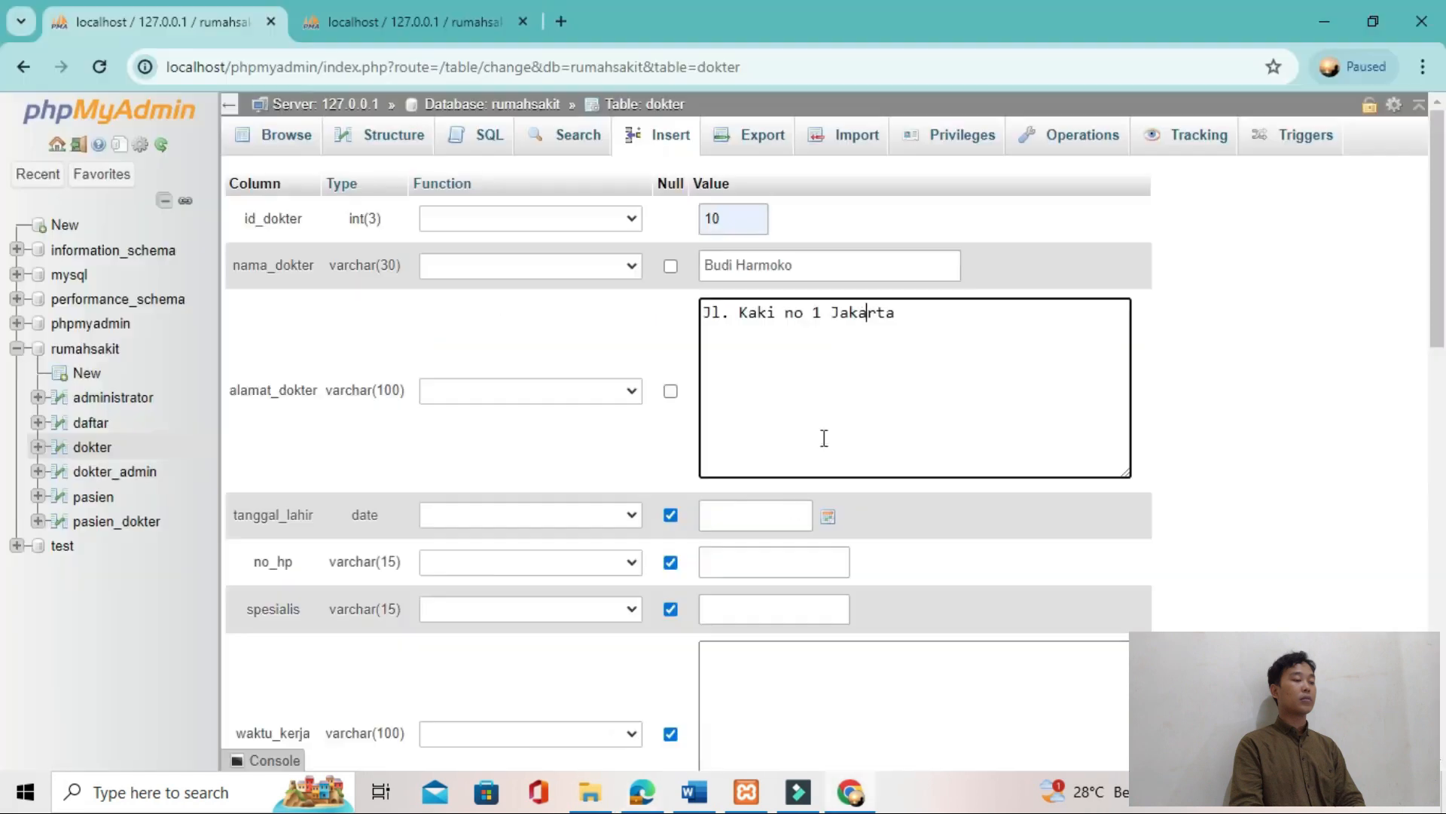
# Step: Insert the dokter row with the remaining columns left null, then browse the dokter table
pyautogui.click(775, 517)
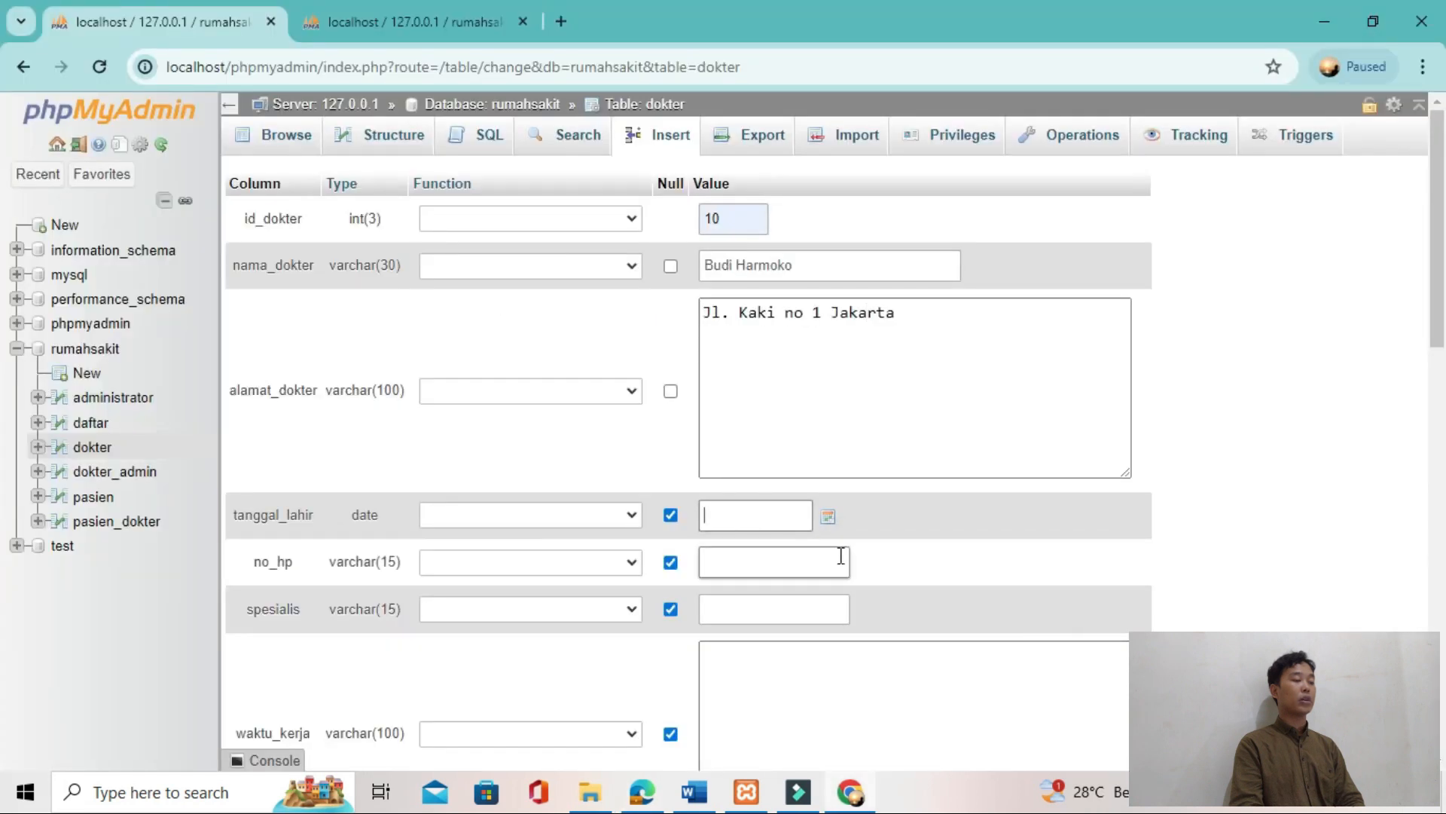
pyautogui.hotkey('alt', 'Tab')
pyautogui.hotkey('alt', 'Tab')
pyautogui.scroll(-3, 840, 556)
pyautogui.scroll(2, 841, 556)
pyautogui.scroll(-5, 840, 556)
pyautogui.click(1133, 487)
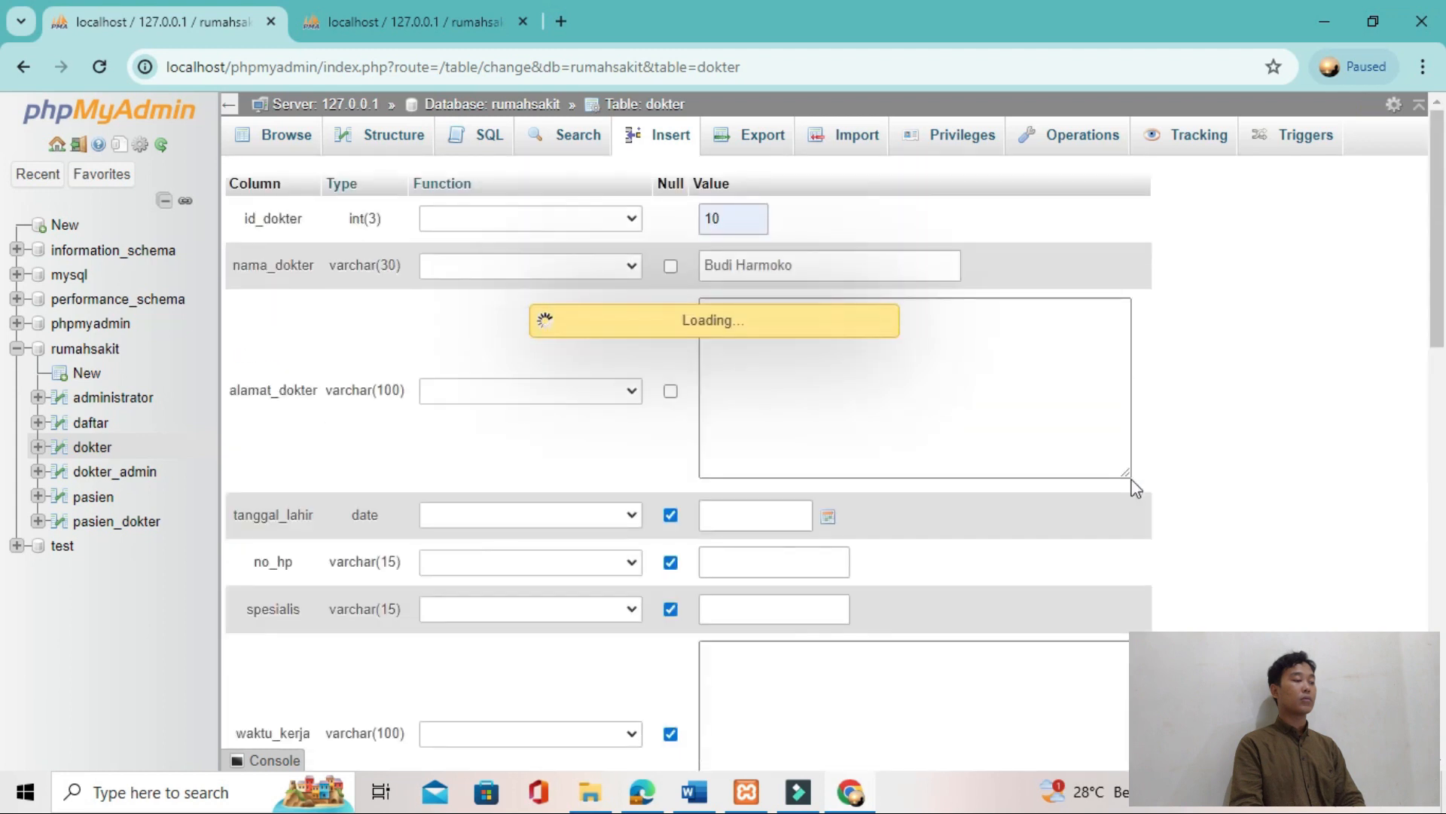
pyautogui.click(774, 348)
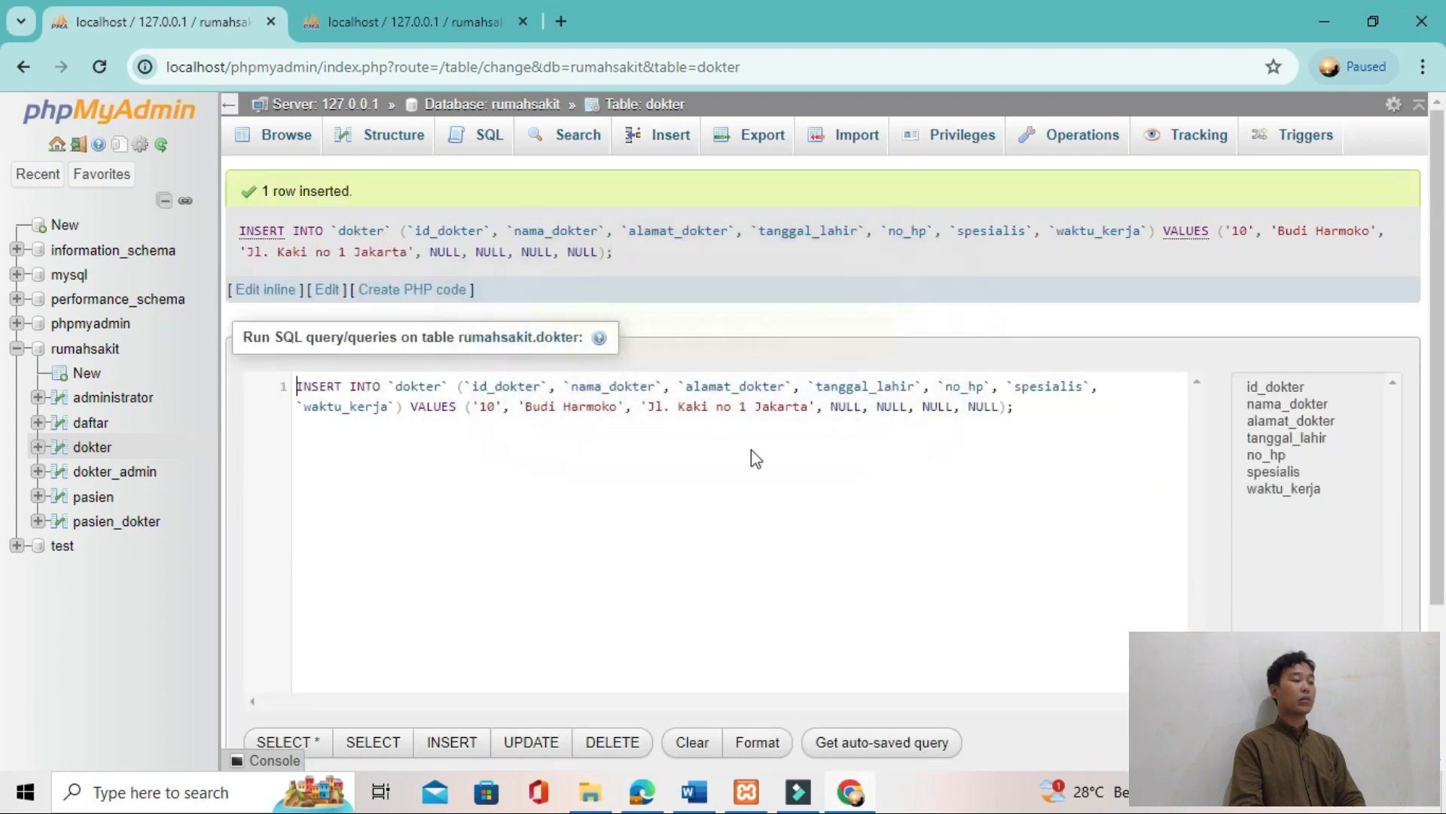
pyautogui.scroll(-3, 757, 472)
pyautogui.scroll(3, 758, 472)
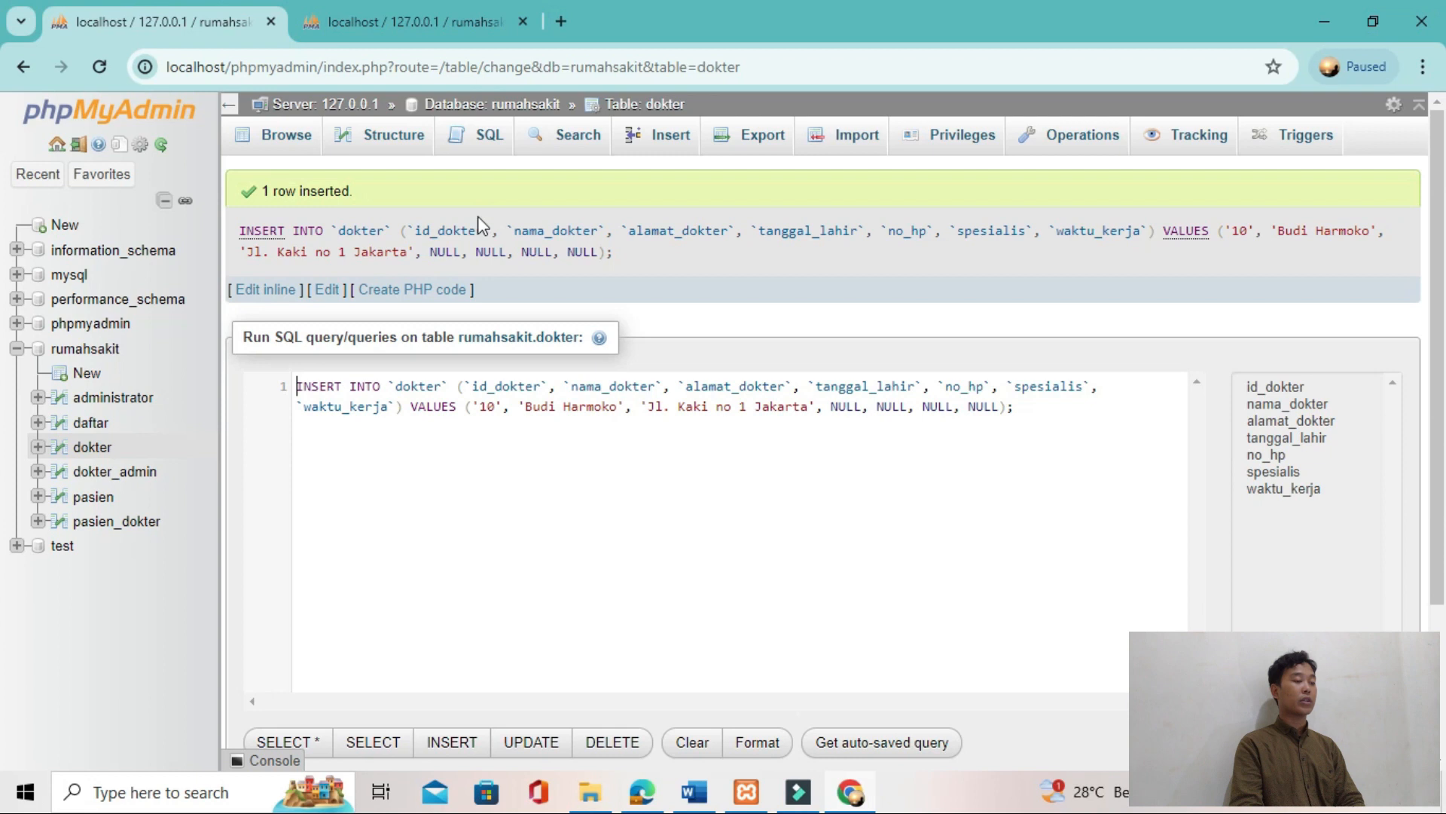
pyautogui.click(282, 147)
pyautogui.scroll(-1, 516, 454)
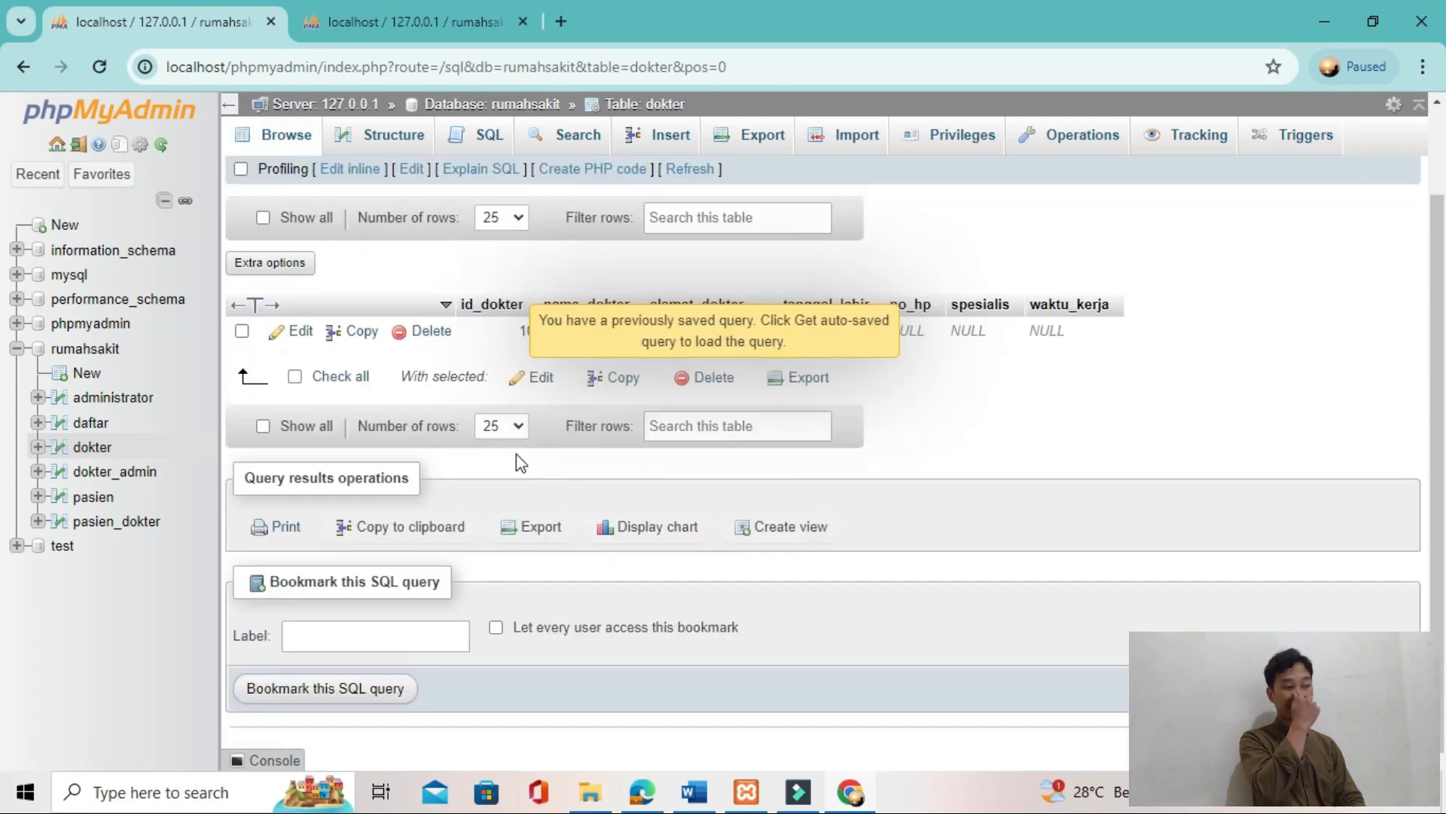
pyautogui.scroll(1, 517, 453)
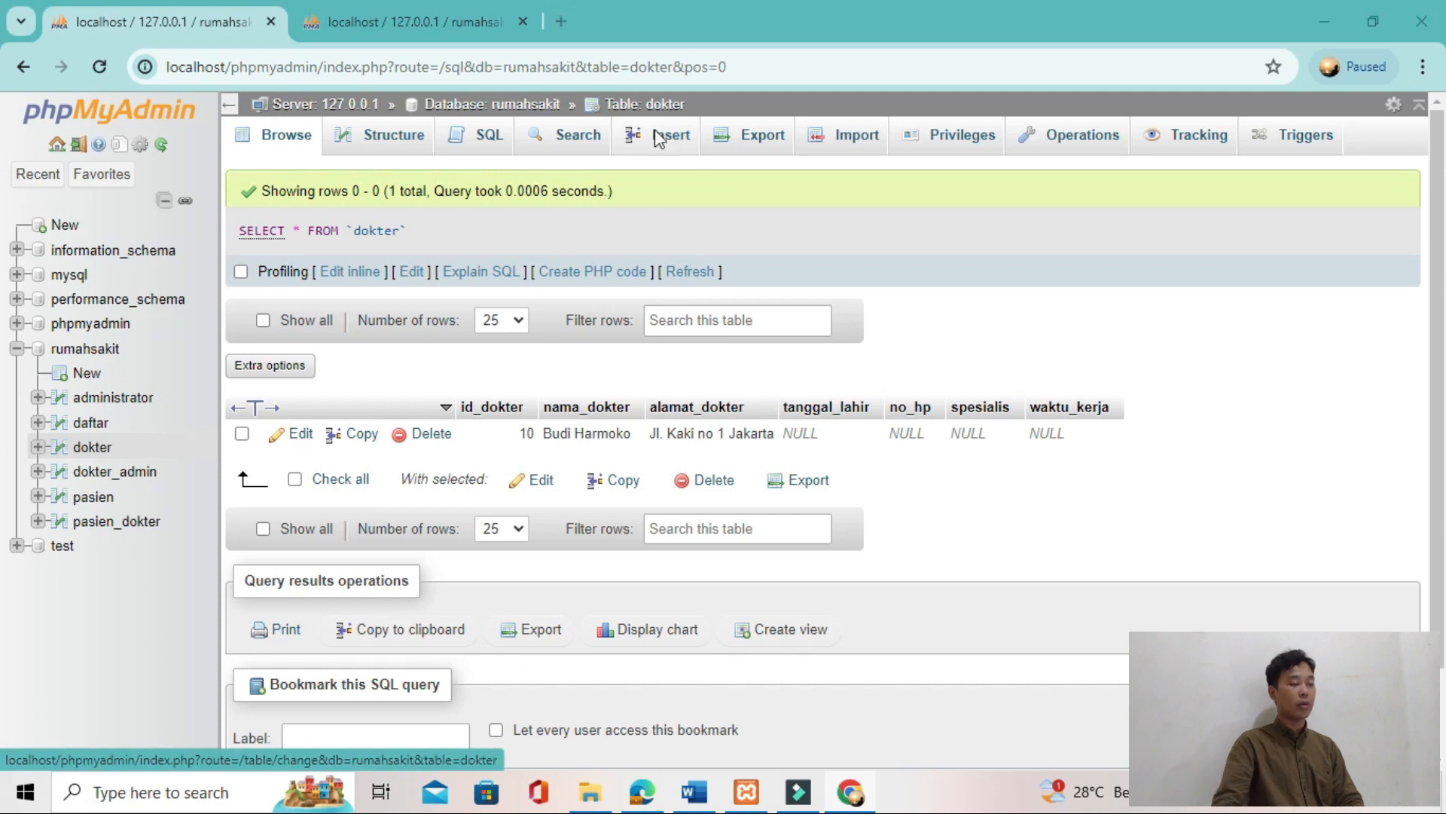
# Step: Start a second dokter row with id_dokter 11 and enter the second sample doctor's name in nama_dokter
pyautogui.click(657, 138)
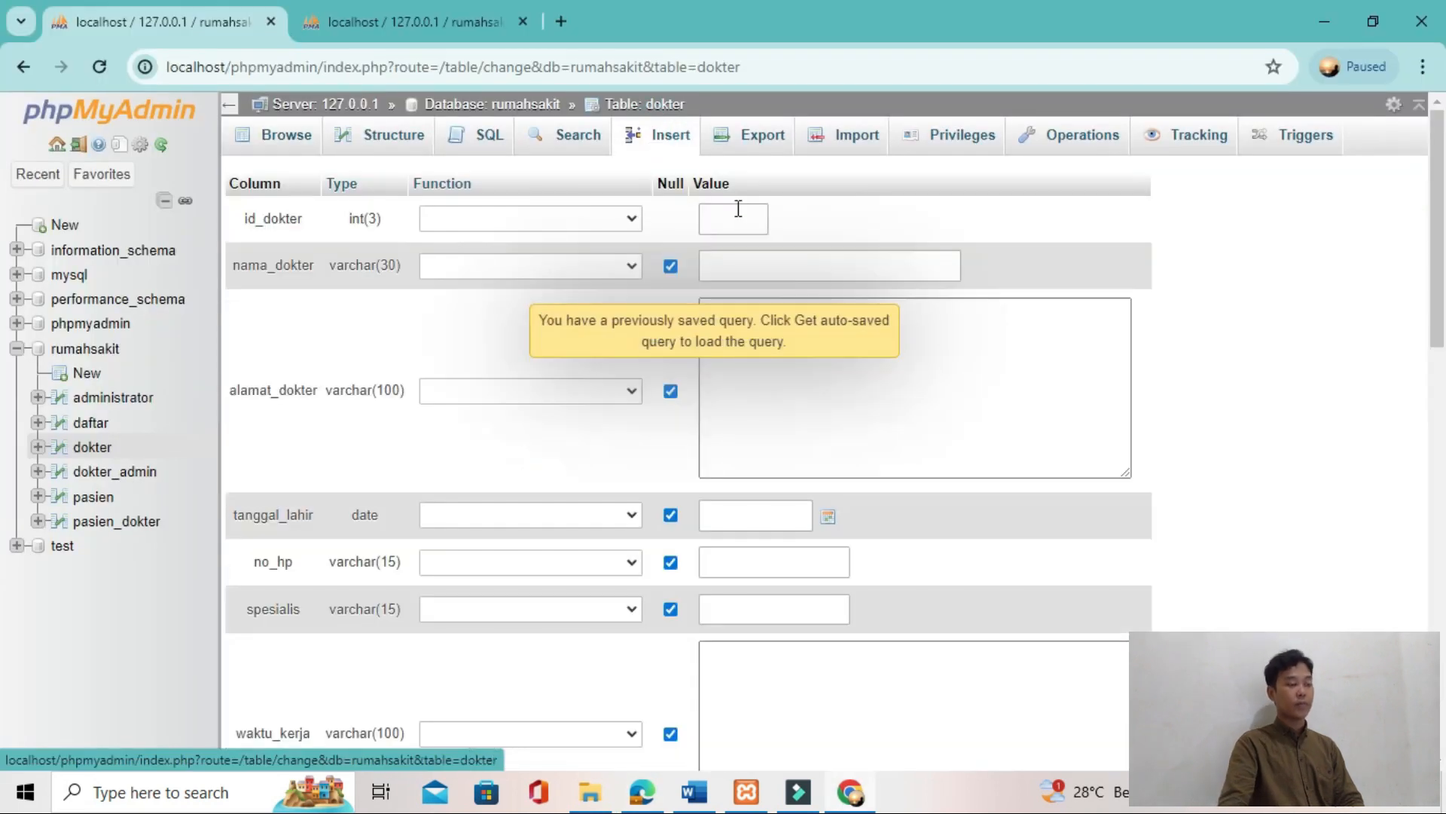
pyautogui.click(738, 214)
pyautogui.click(746, 294)
pyautogui.click(761, 256)
pyautogui.hotkey('alt', 'Tab')
pyautogui.hotkey('alt', 'Tab')
pyautogui.write('Handoko')
# Step: Enter the second doctor's street address in alamat_dokter, then insert the row and check it in the dokter table
pyautogui.click(786, 343)
pyautogui.click(786, 343)
pyautogui.write('Jl. Kaki no 1 Jakarta')
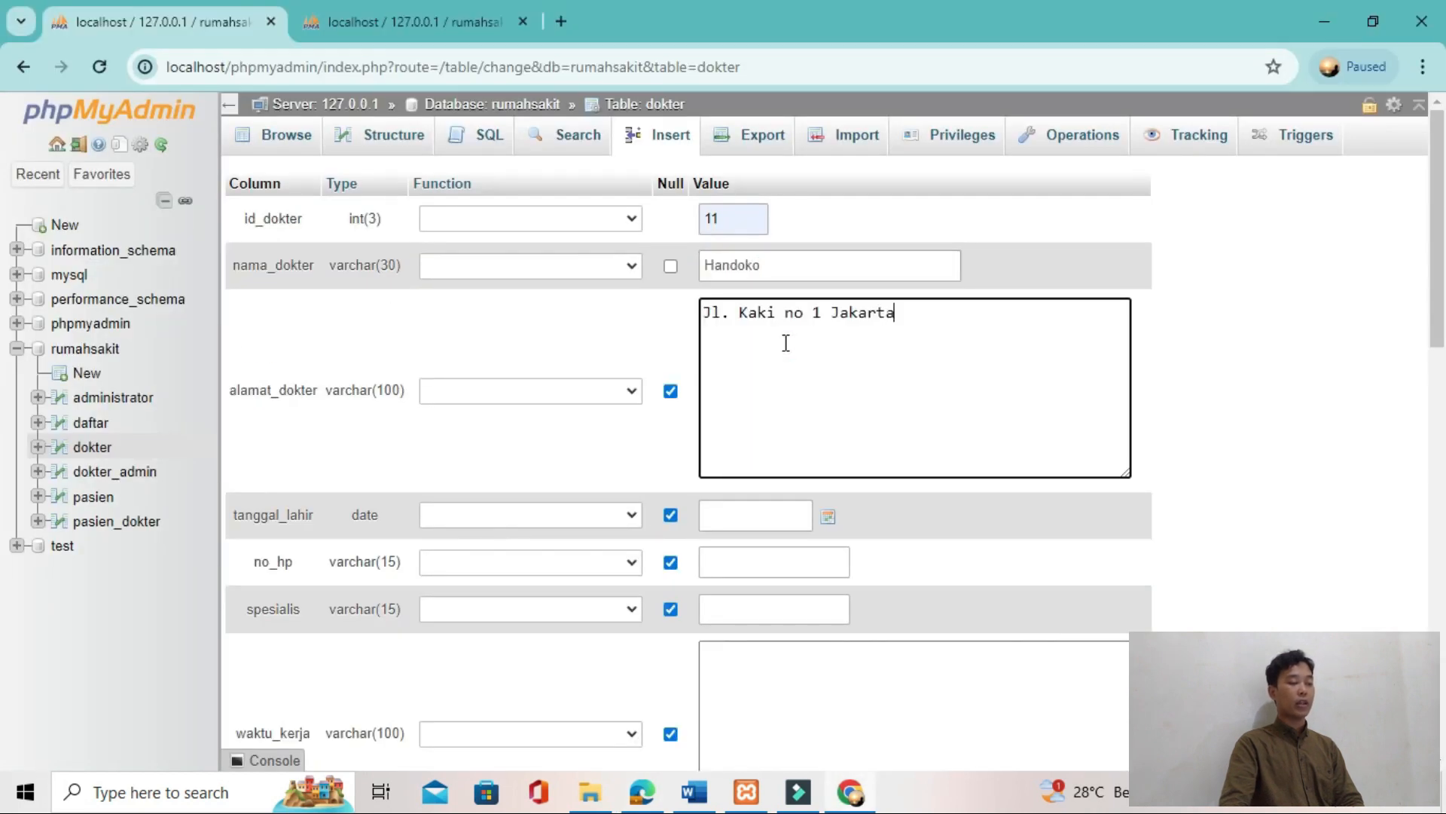
pyautogui.click(788, 554)
pyautogui.scroll(-3, 829, 557)
pyautogui.click(1121, 636)
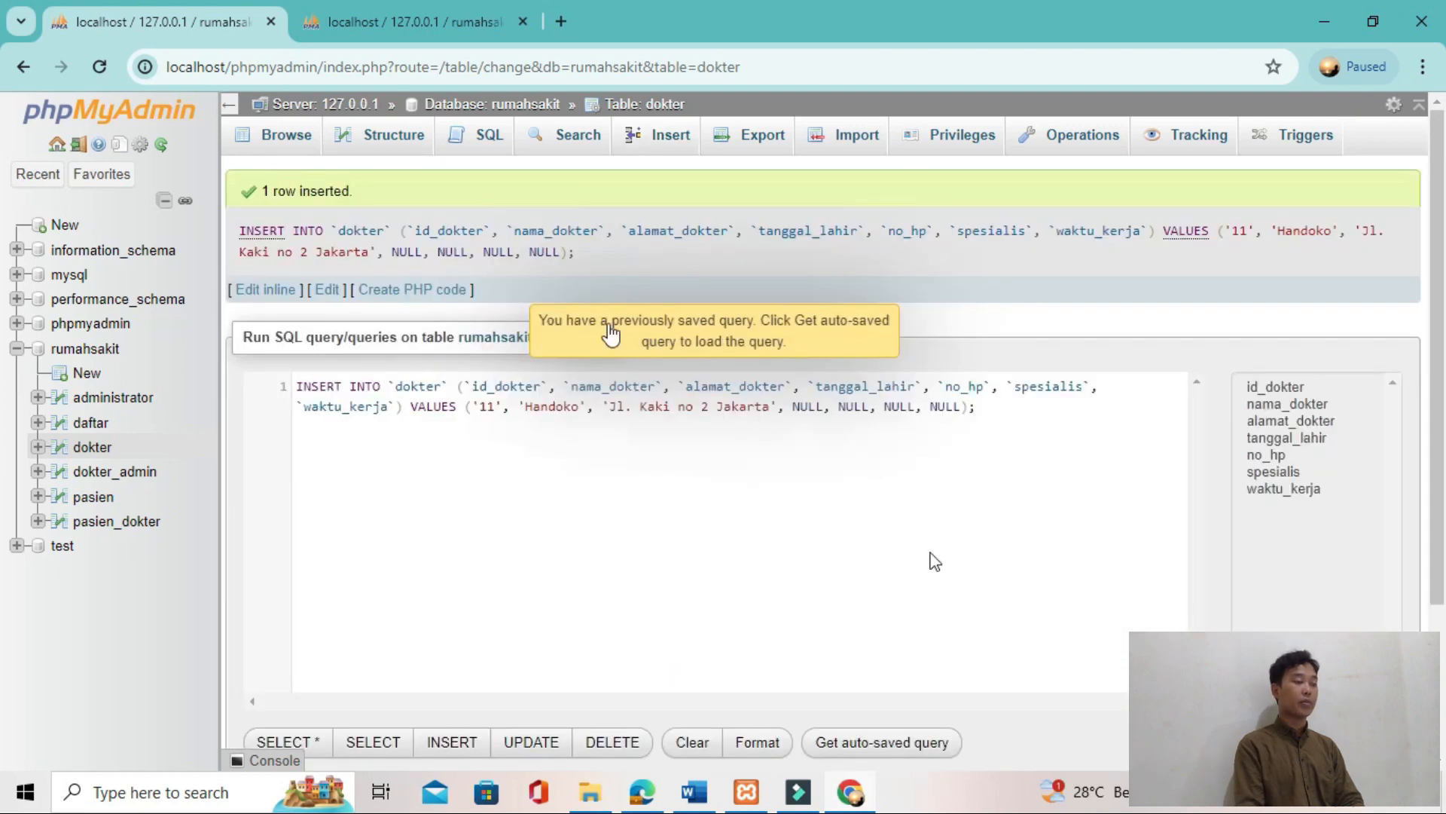
pyautogui.click(281, 136)
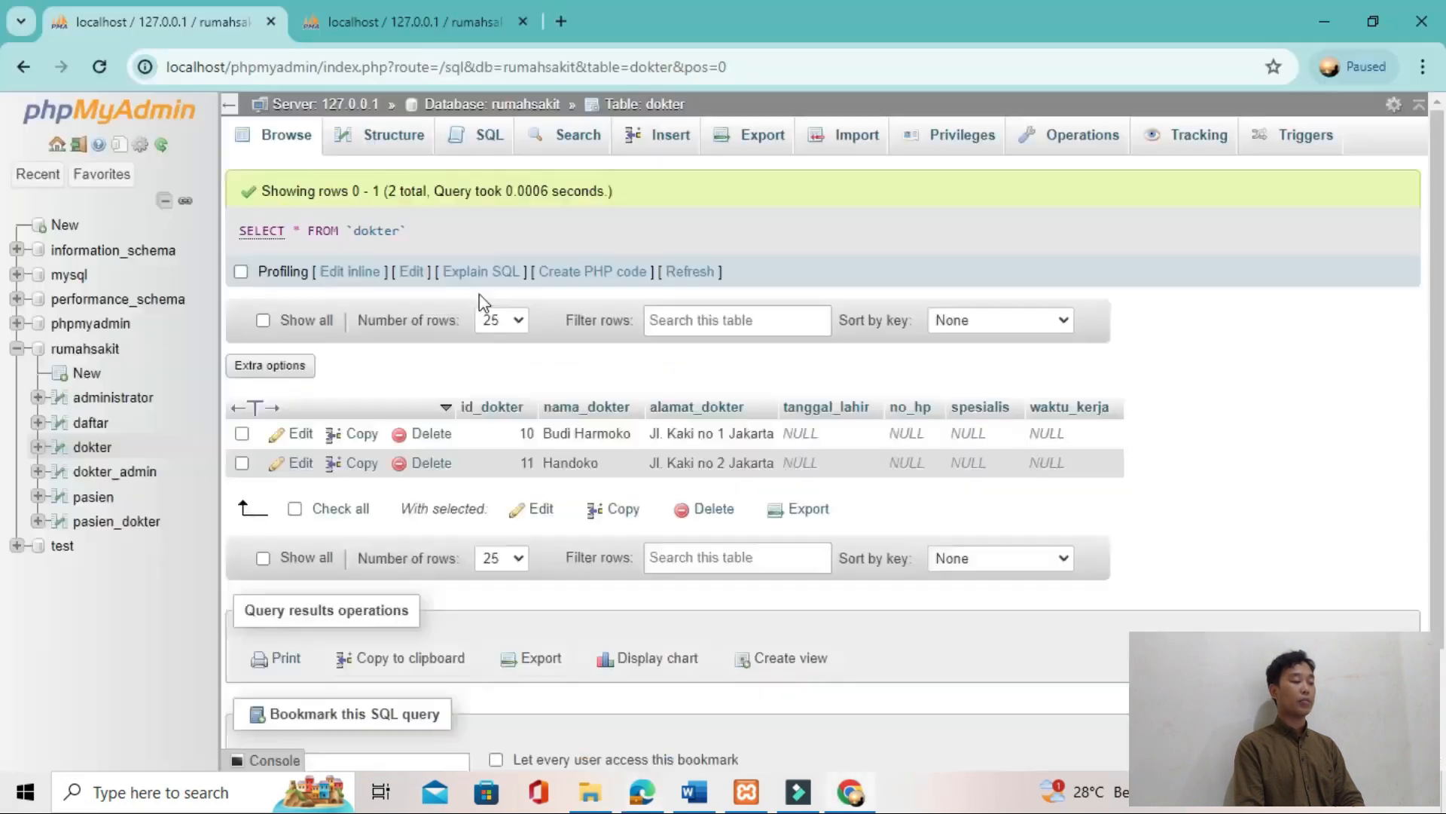
# Step: Check the table list in the Word document, then open the insert form of the pasien_dokter table
pyautogui.hotkey('alt', 'Tab')
pyautogui.hotkey('alt', 'Tab')
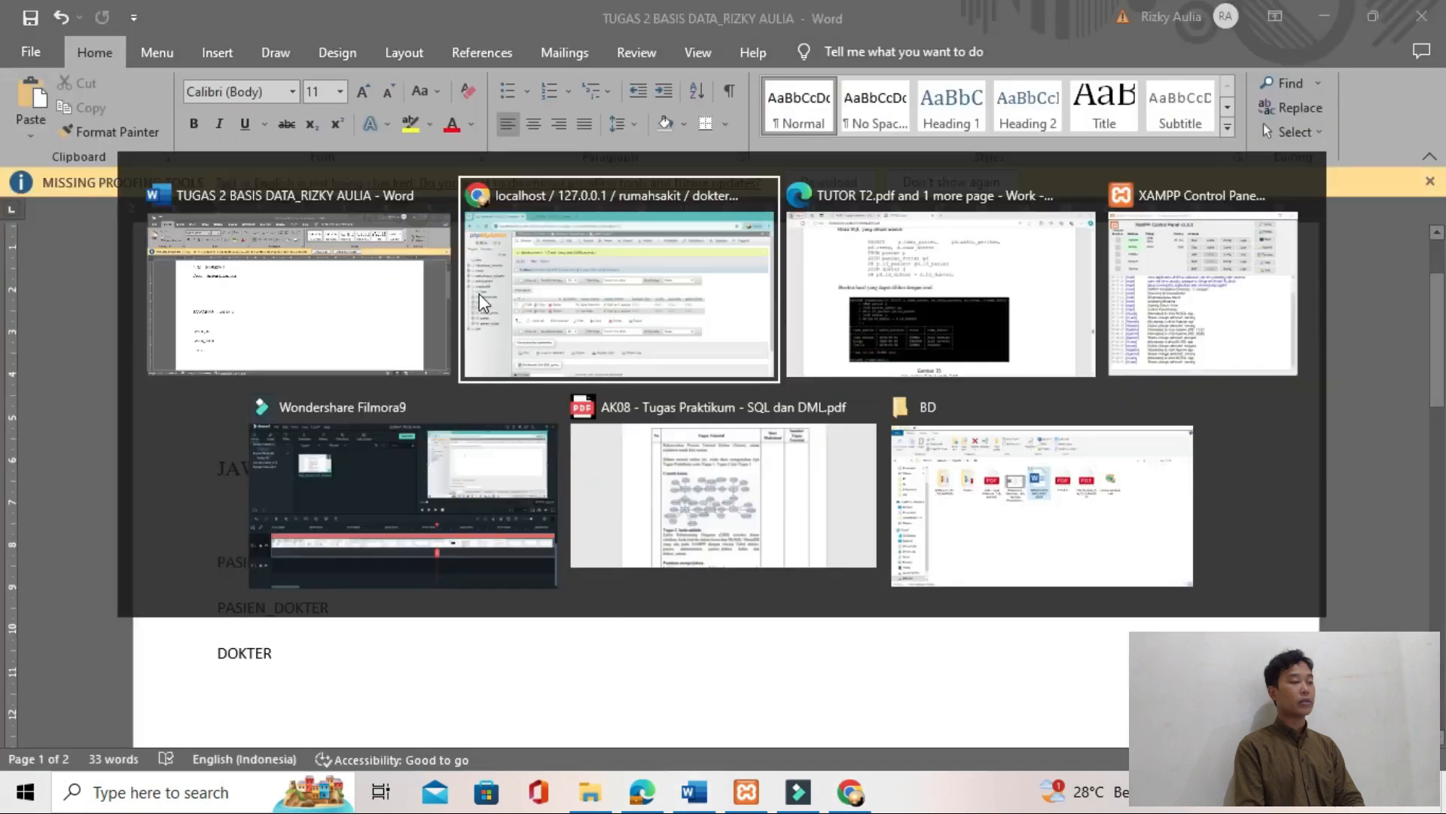
pyautogui.click(483, 302)
pyautogui.click(117, 521)
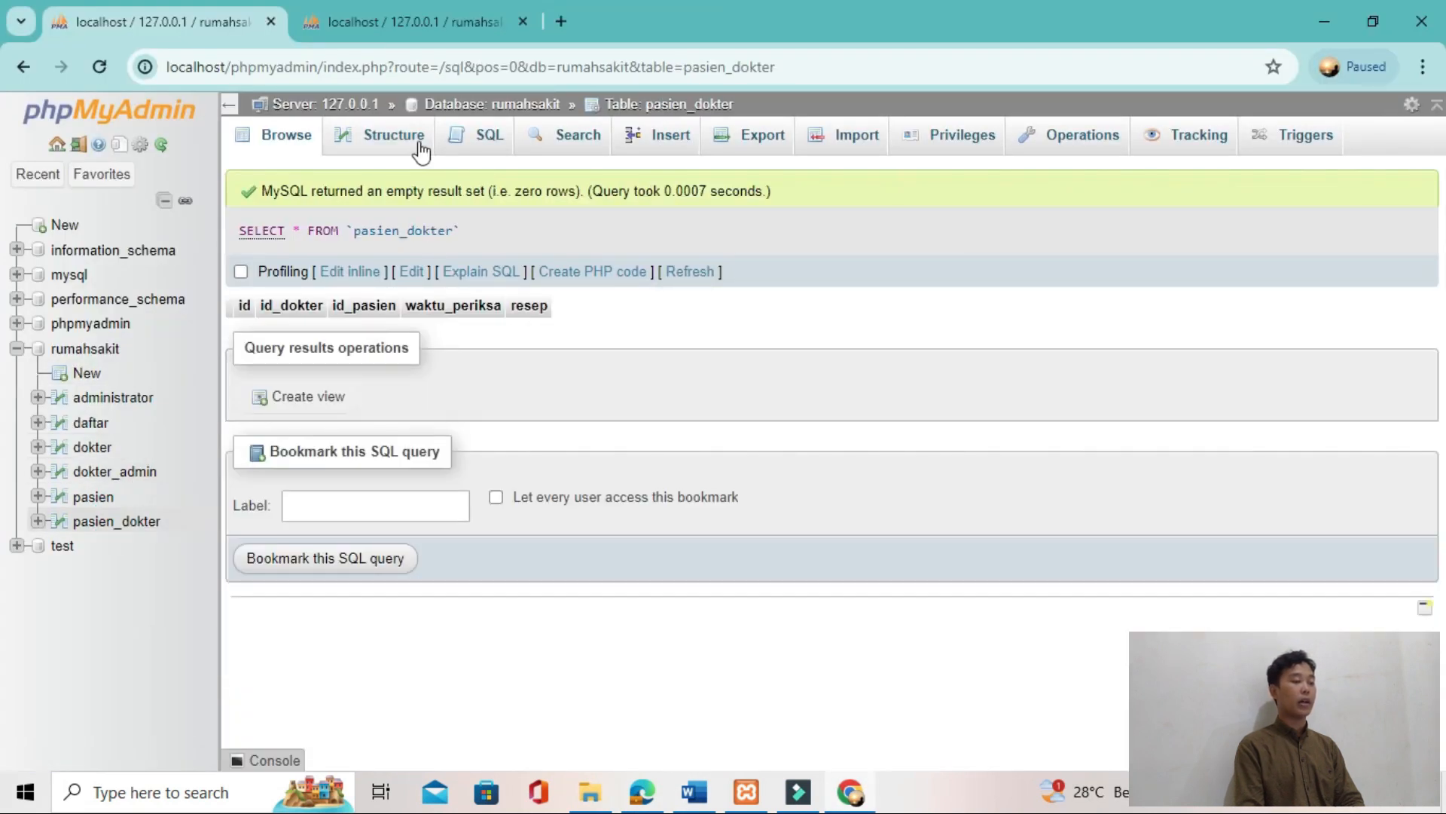
pyautogui.click(486, 137)
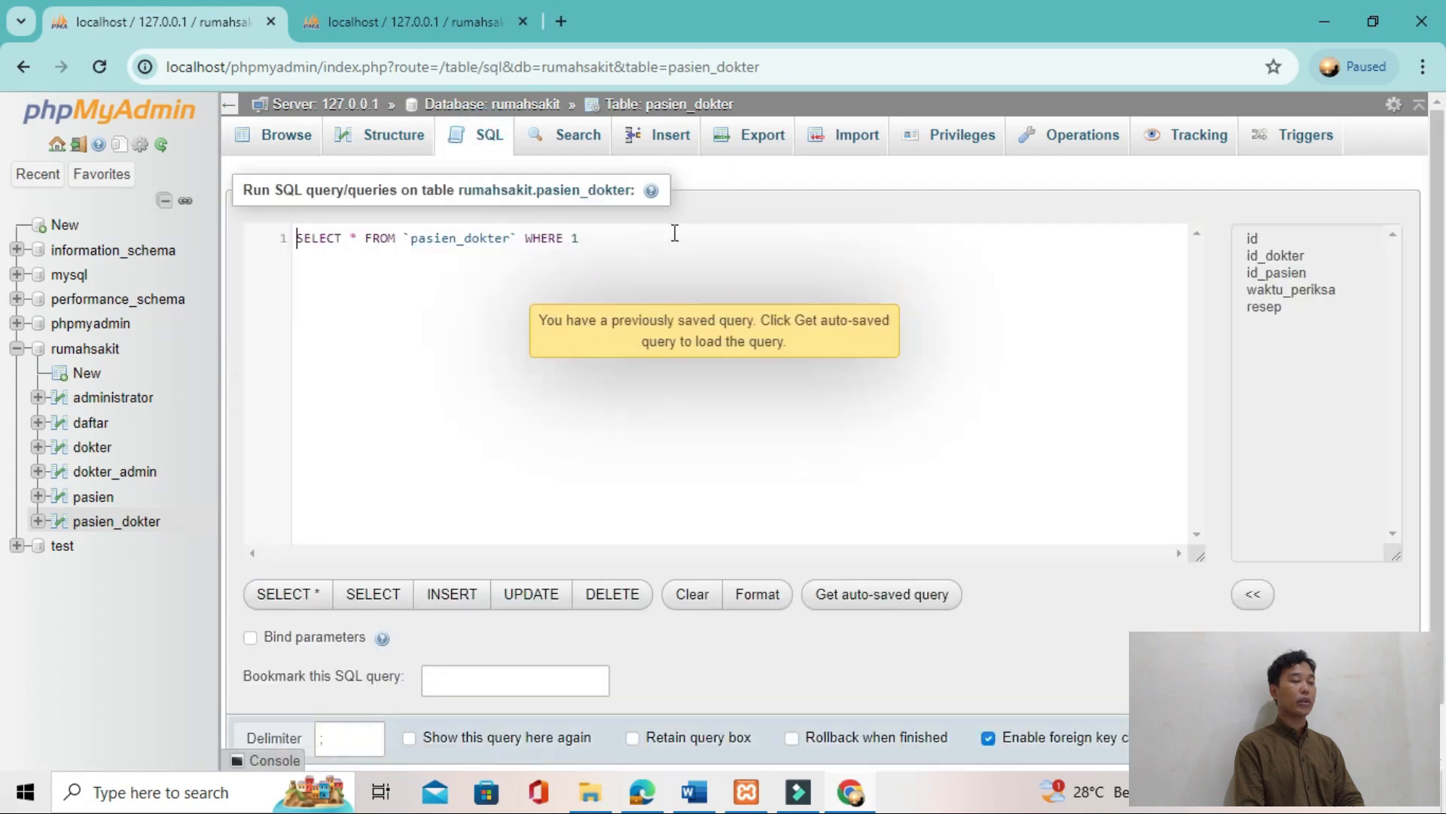
pyautogui.click(683, 140)
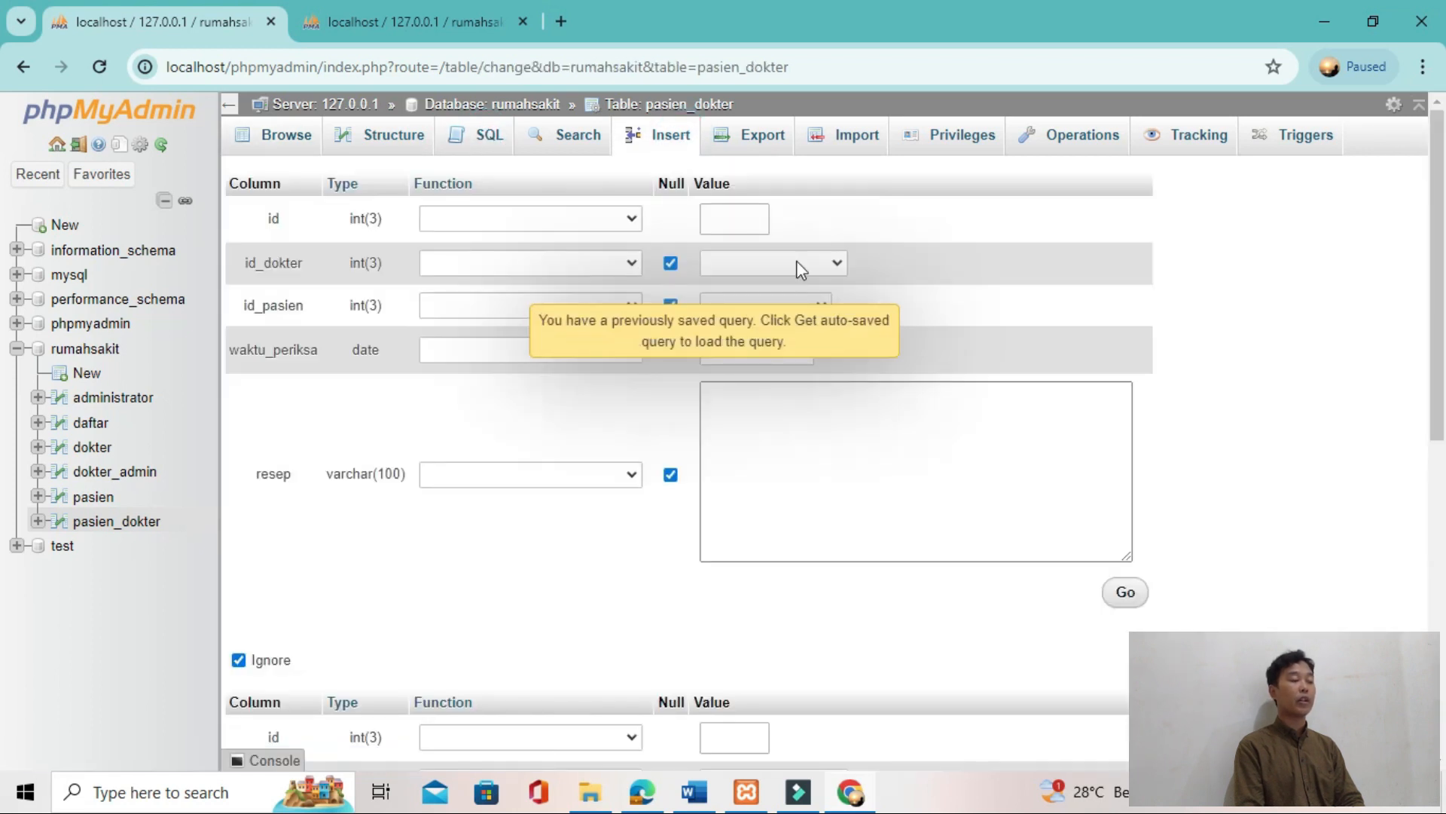
# Step: Select doctor 10 for id_dokter and patient 1 for id_pasien, following the first row of the tutorial's JOIN result
pyautogui.click(801, 265)
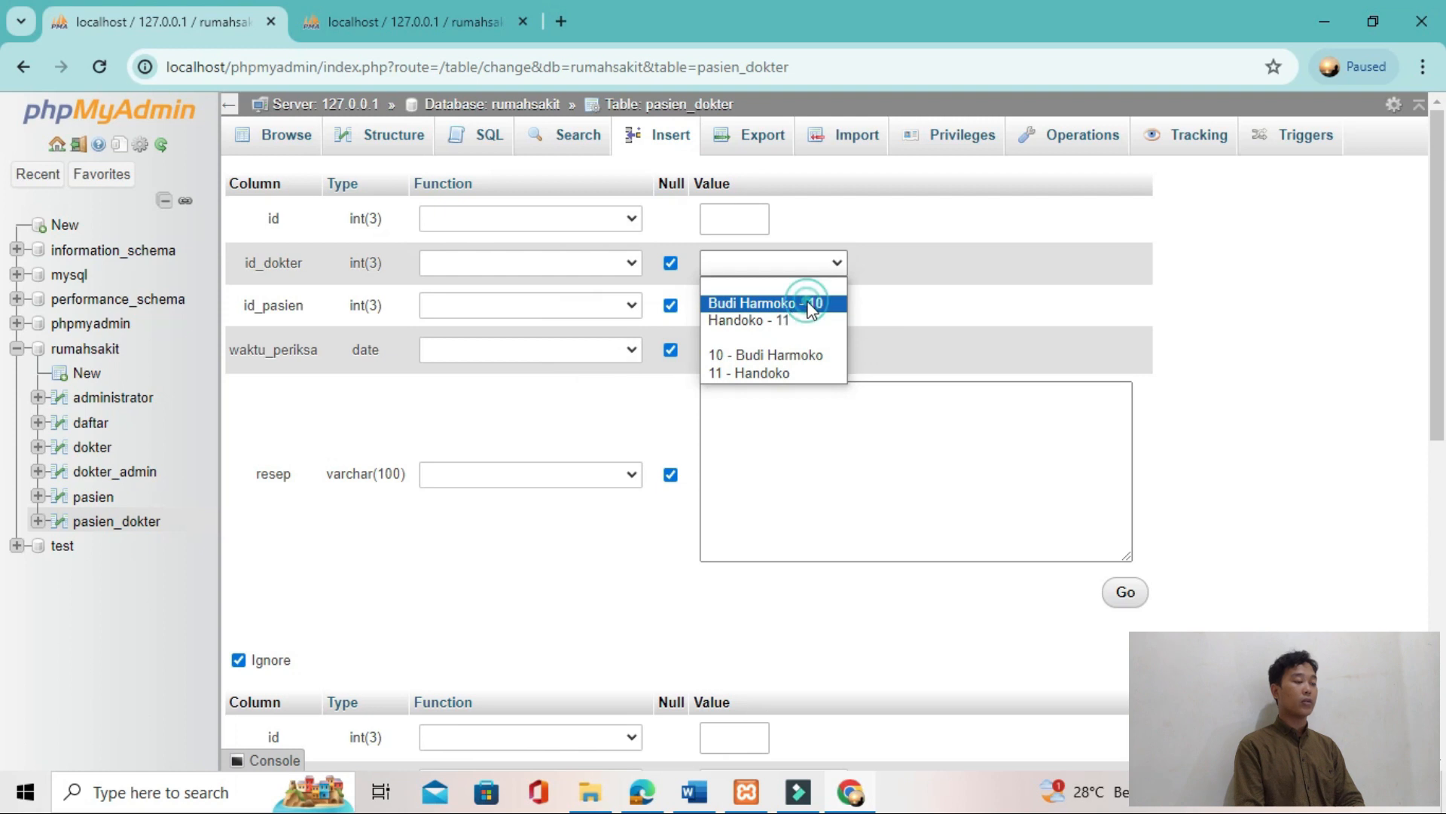
pyautogui.click(791, 303)
pyautogui.hotkey('alt', 'Tab')
pyautogui.hotkey('alt', 'Tab')
pyautogui.hotkey('alt', 'Tab')
# Step: Set waktu_periksa of the first pasien_dokter row to 2020-09-01
pyautogui.hotkey('alt', 'Tab')
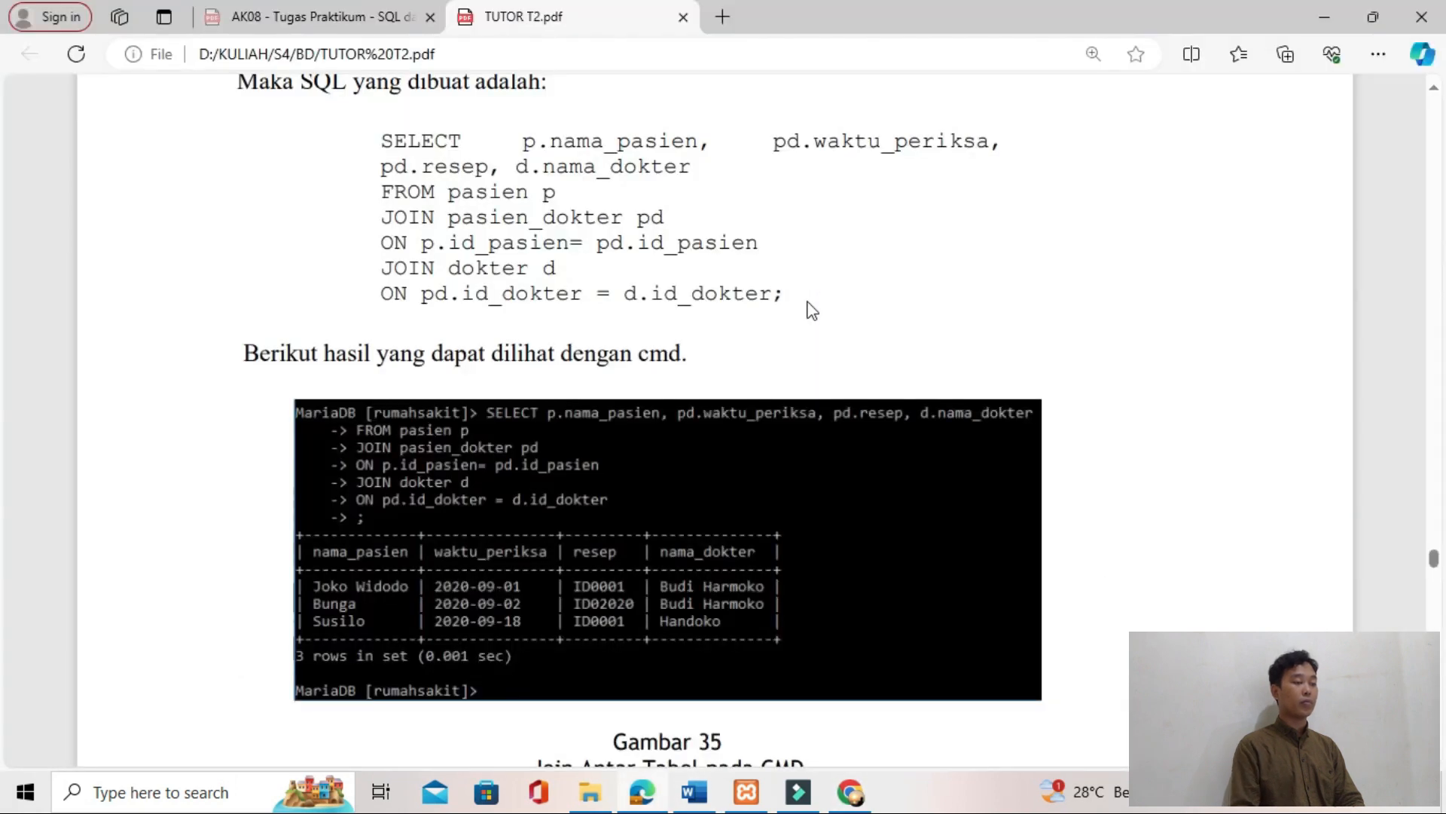
pyautogui.hotkey('alt', 'Tab')
pyautogui.click(821, 307)
pyautogui.click(793, 361)
# Step: Set resep to ID0001, insert the row and browse the pasien_dokter table
pyautogui.hotkey('alt', 'Tab')
pyautogui.hotkey('alt', 'Tab')
pyautogui.click(784, 349)
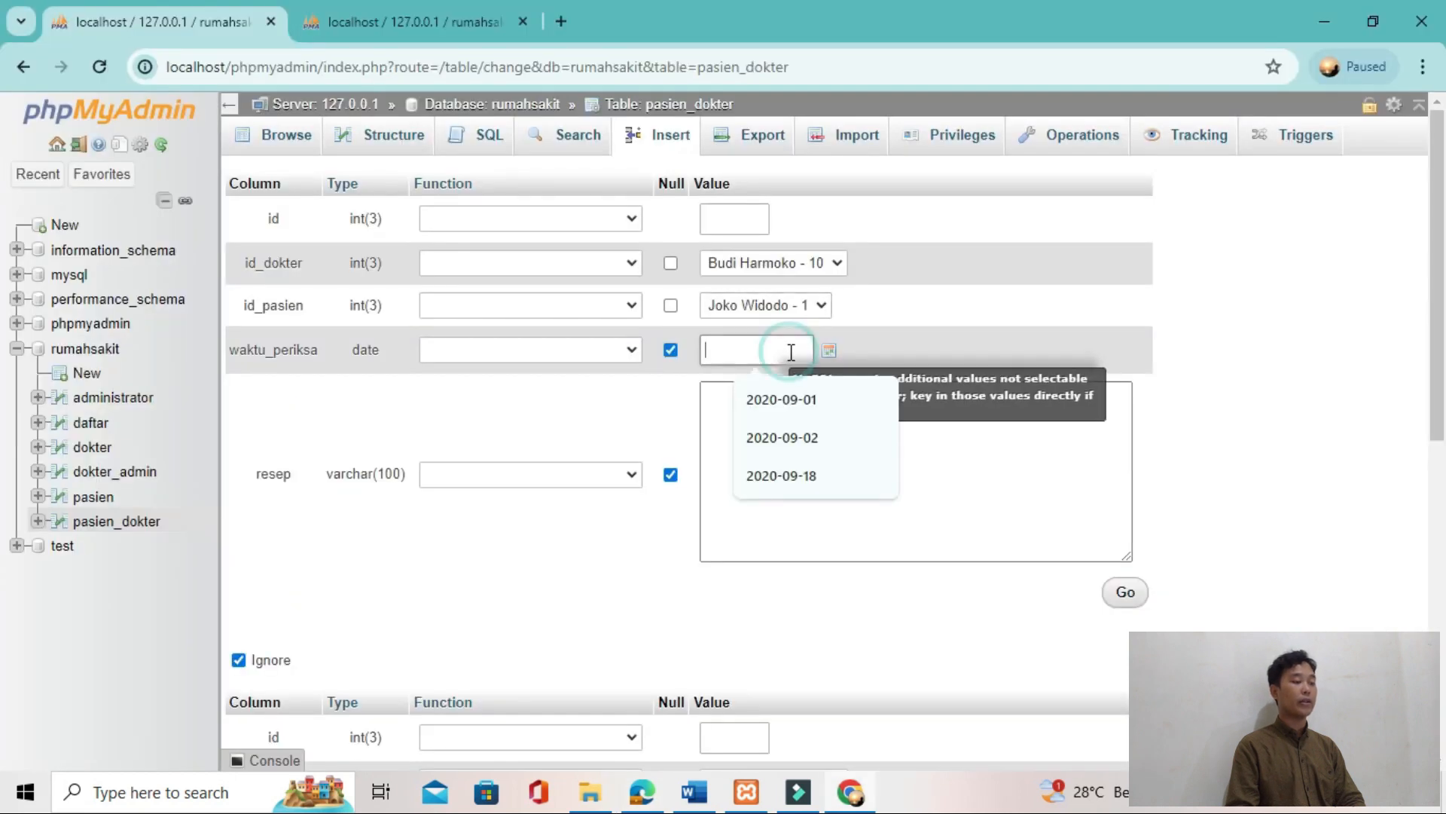
pyautogui.click(765, 407)
pyautogui.hotkey('alt', 'Tab')
pyautogui.hotkey('alt', 'Tab')
pyautogui.click(767, 413)
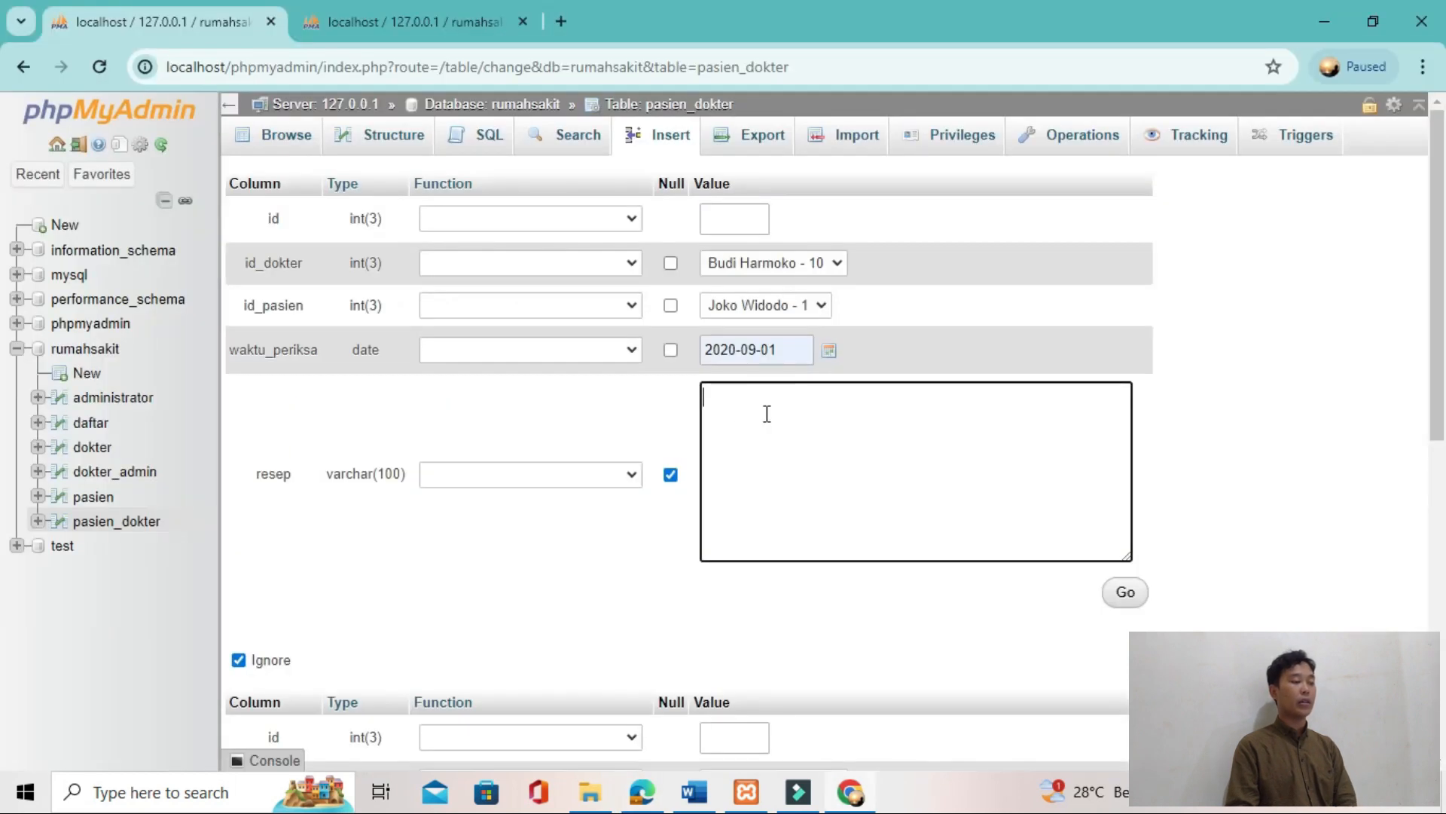
pyautogui.write('ID0001')
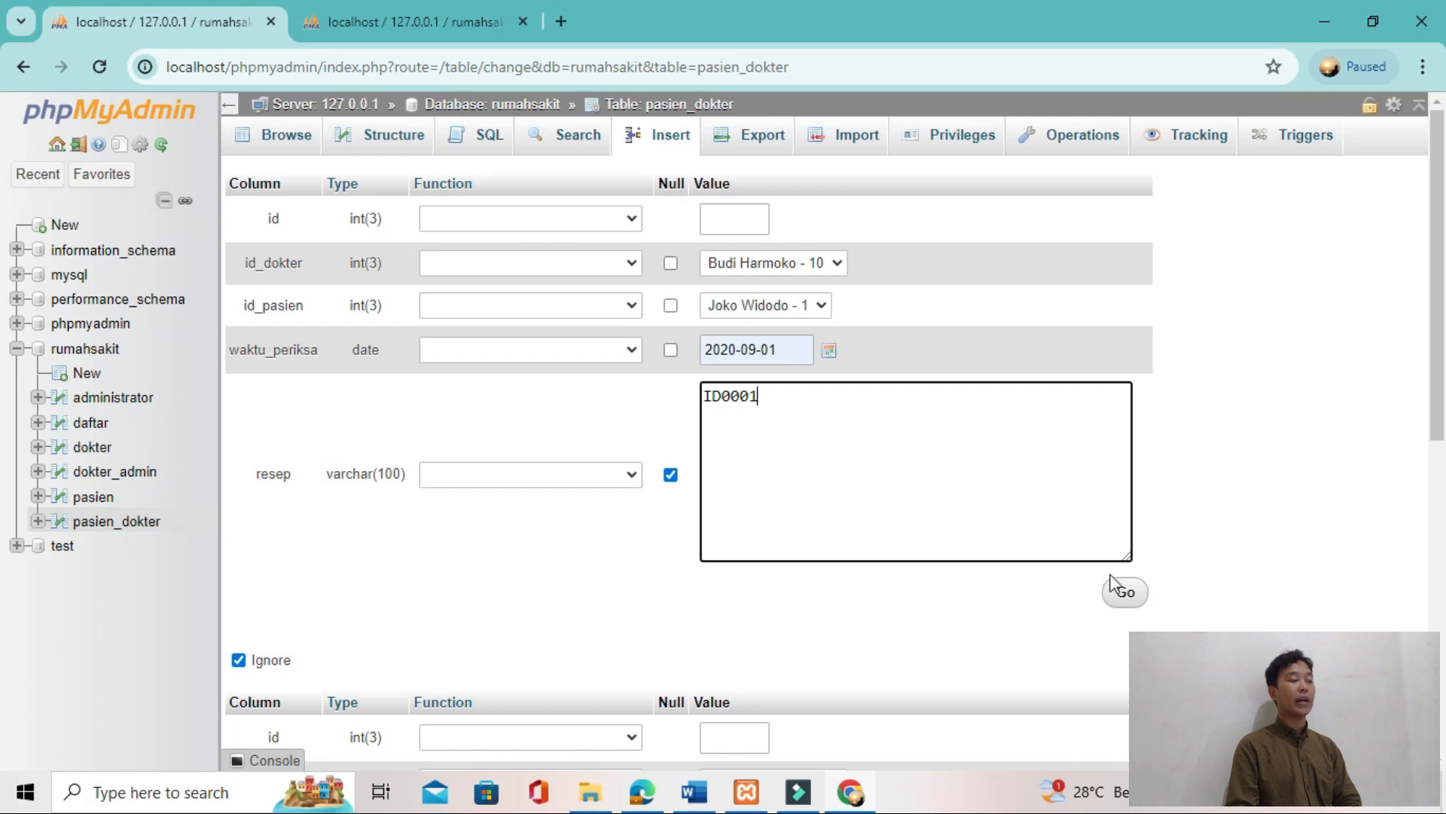
pyautogui.click(1125, 592)
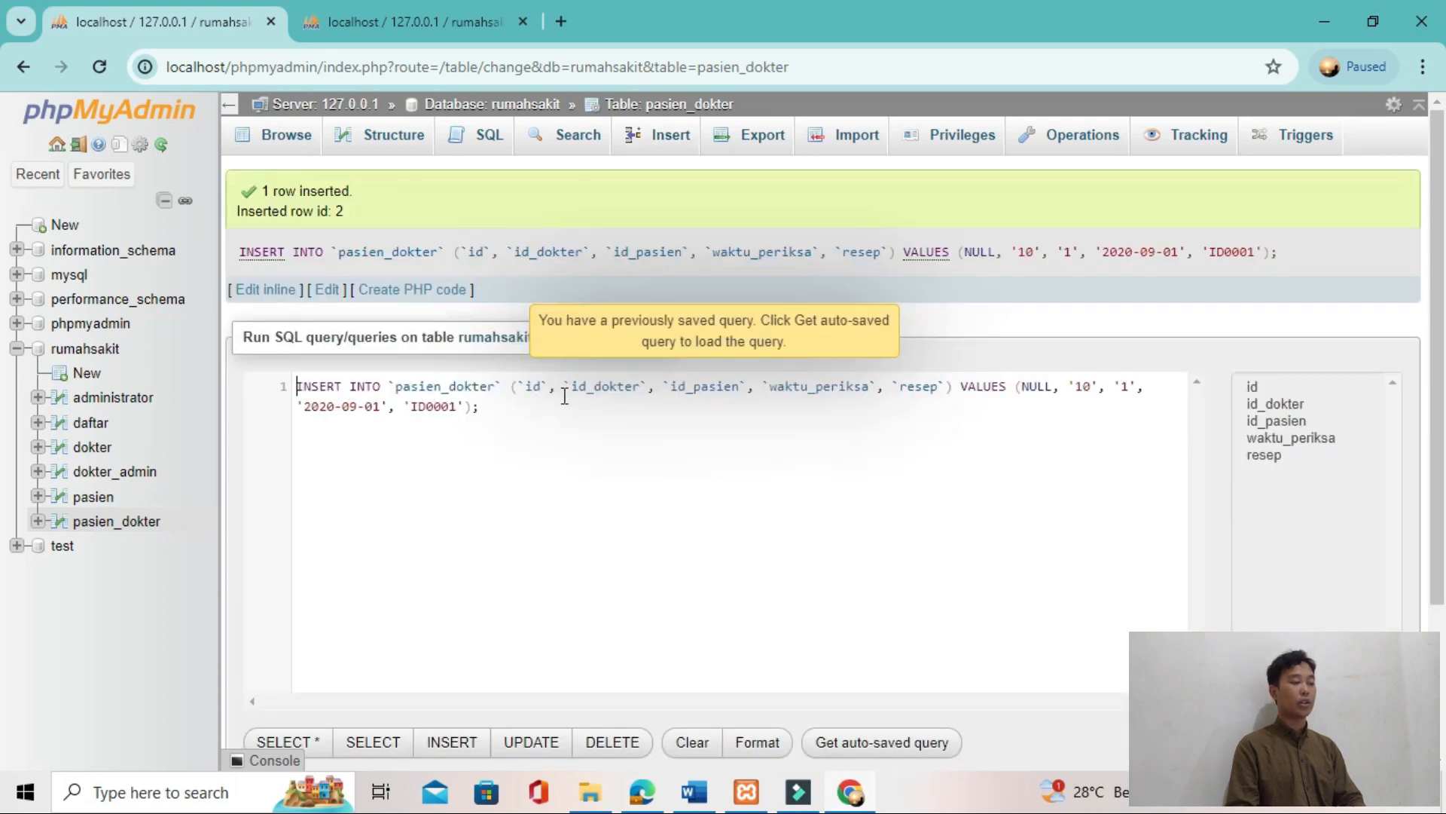
pyautogui.click(284, 140)
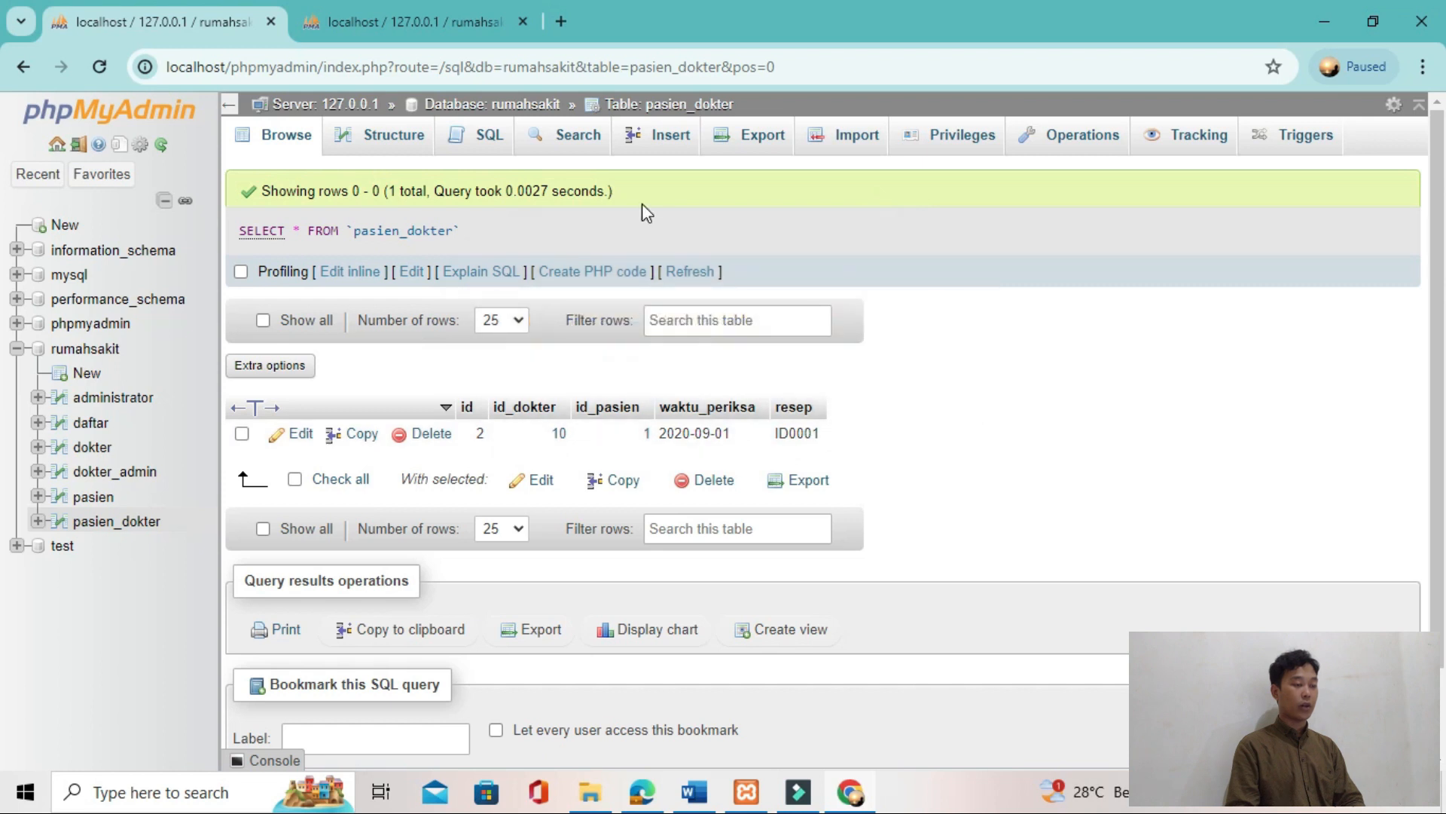
# Step: Start a new pasien_dokter row and select doctor 10 for id_dokter and patient 4 for id_pasien
pyautogui.click(673, 136)
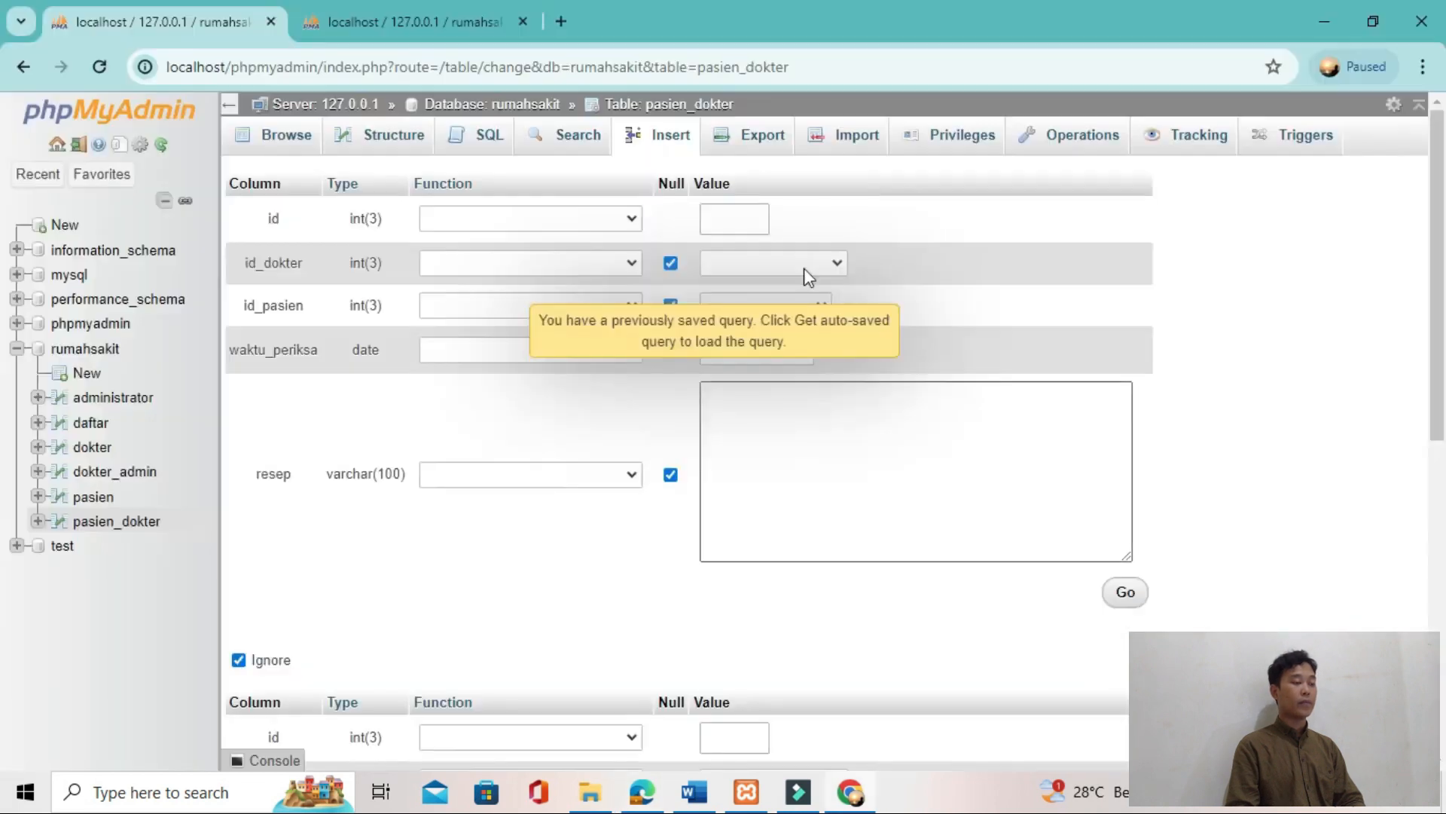
pyautogui.click(788, 262)
pyautogui.click(788, 298)
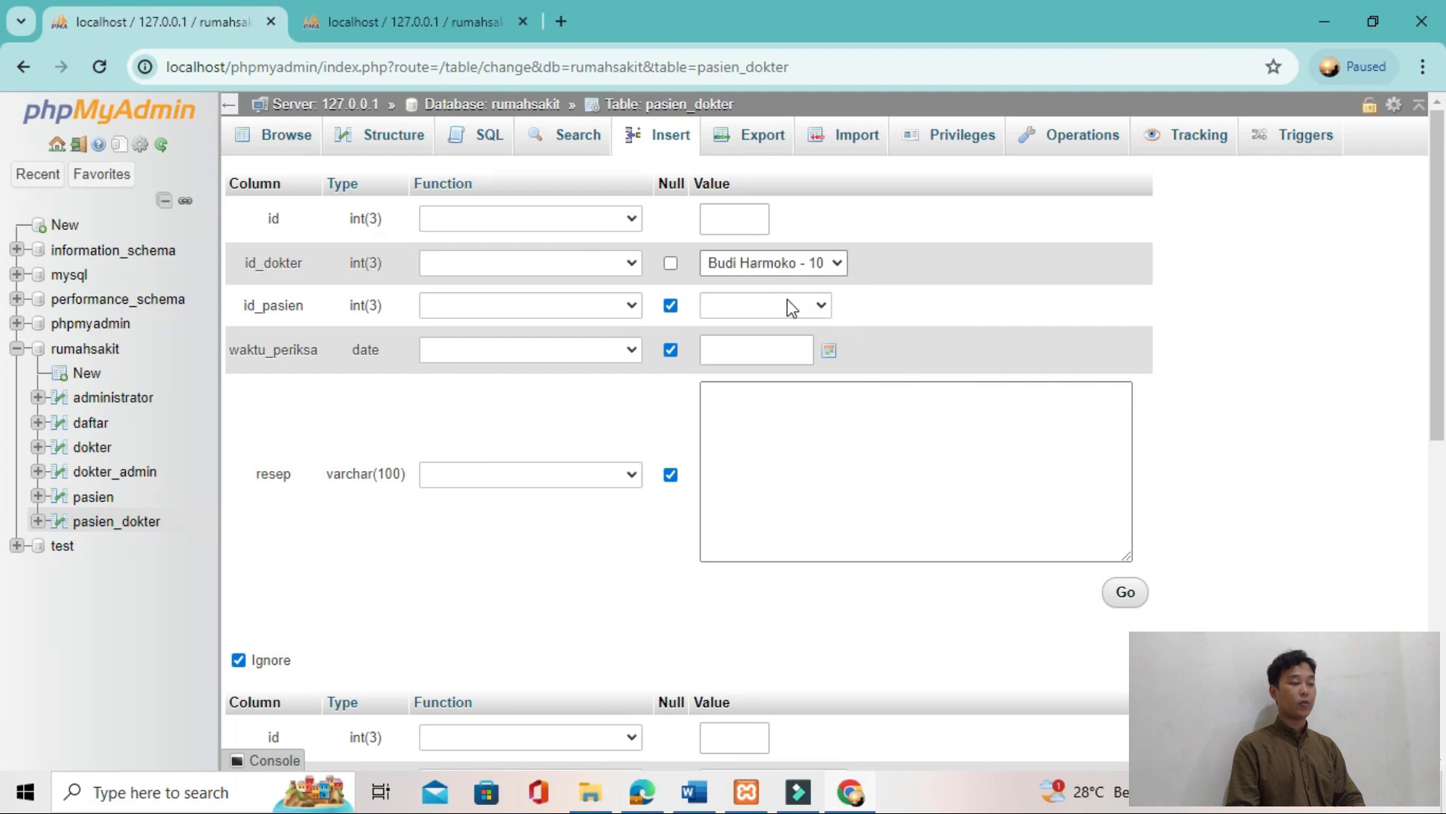
pyautogui.click(788, 305)
pyautogui.click(775, 332)
pyautogui.click(810, 309)
pyautogui.click(784, 344)
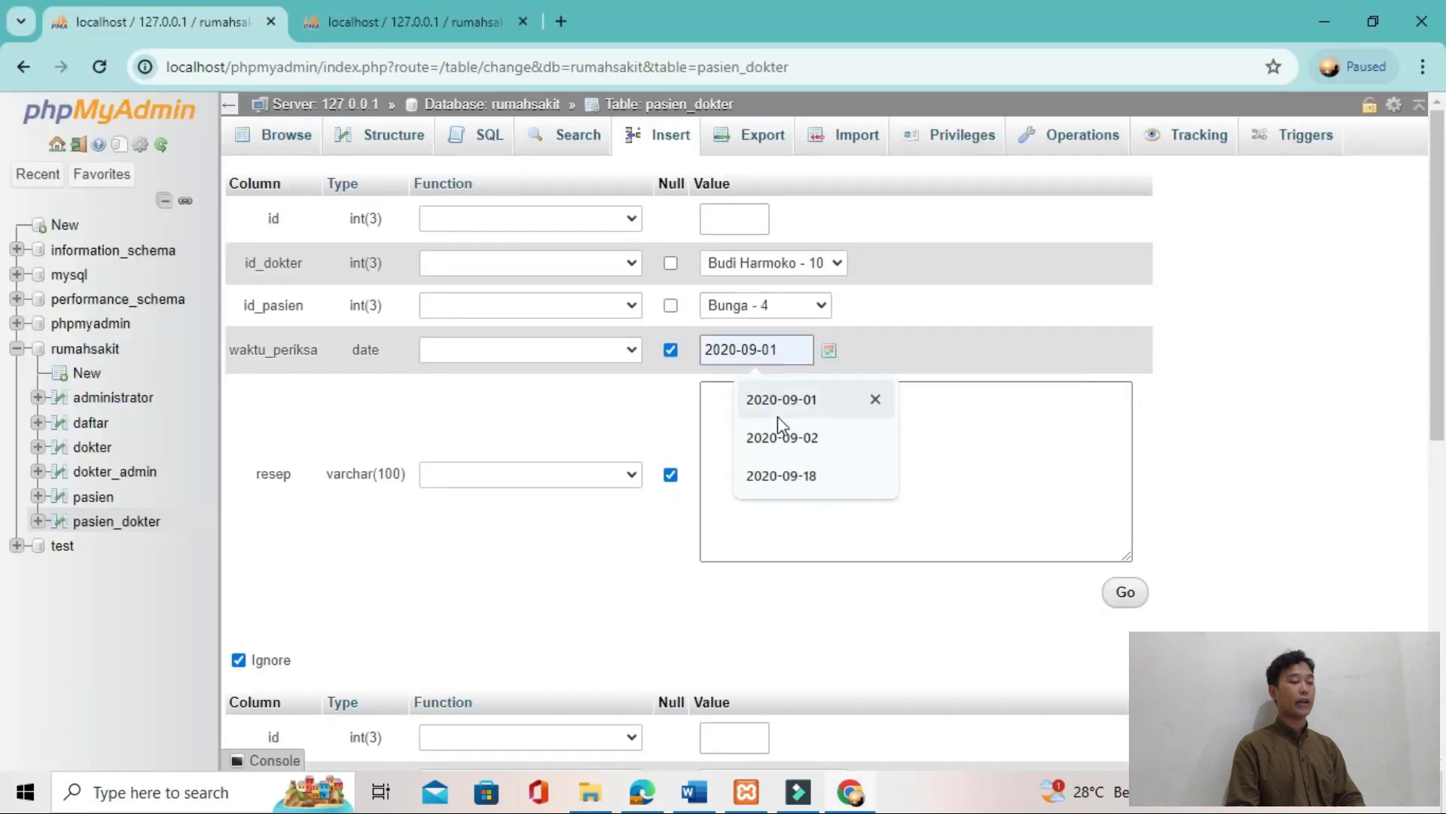
# Step: Set waktu_periksa to 2020-09-02 and resep to ID02020, insert the row and browse the pasien_dokter table
pyautogui.click(772, 434)
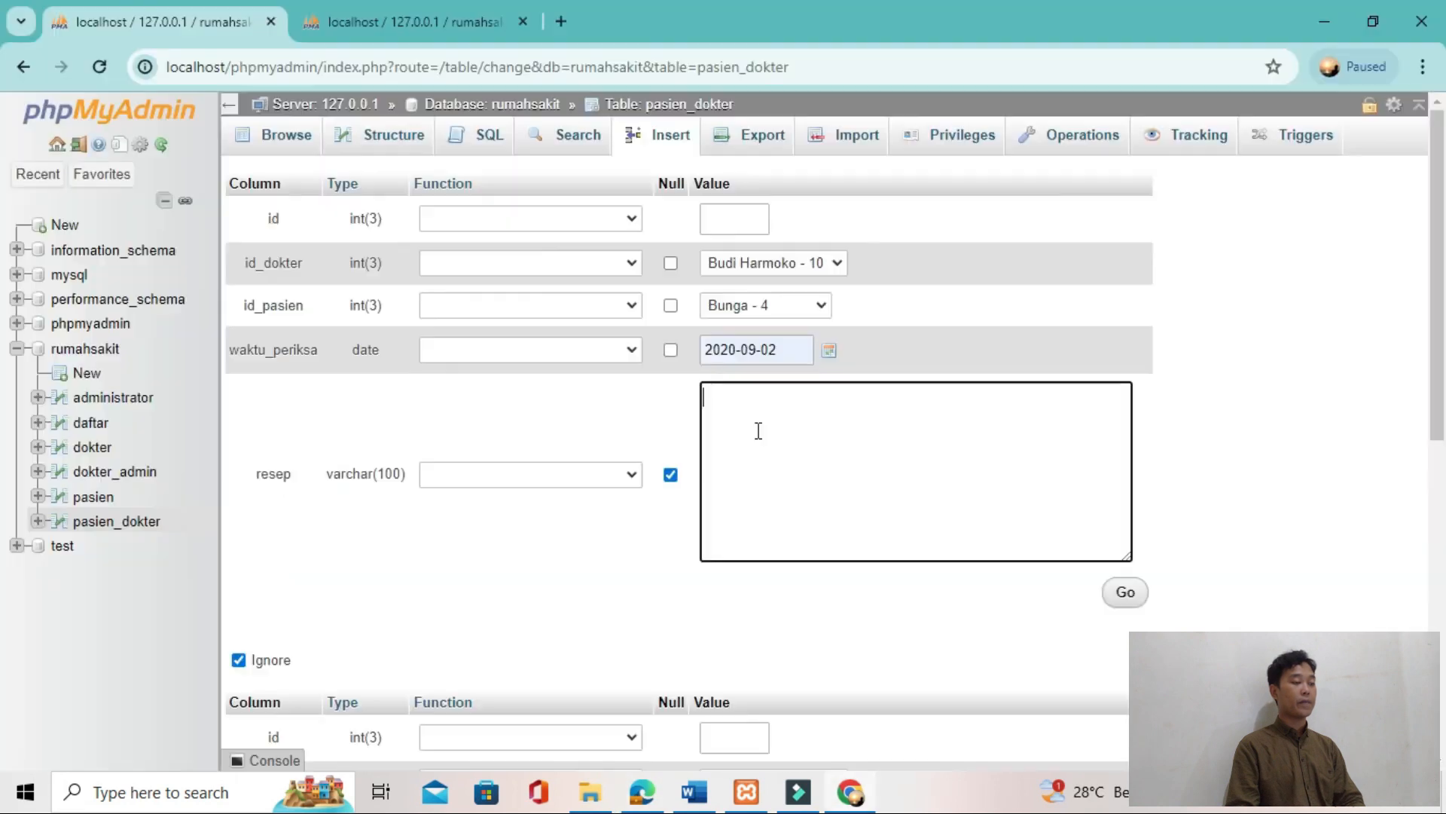
pyautogui.write('ID02020')
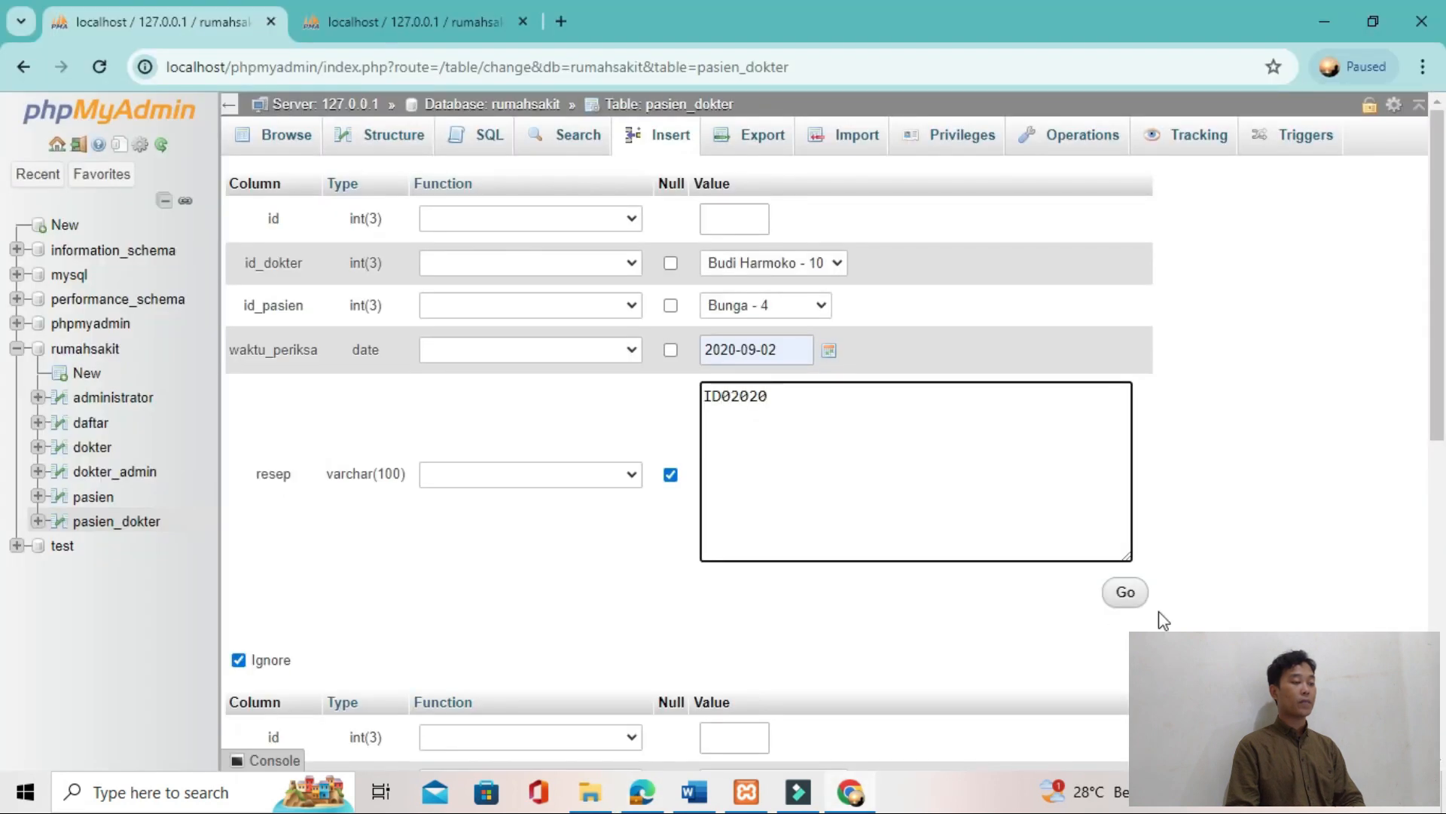
pyautogui.click(1128, 598)
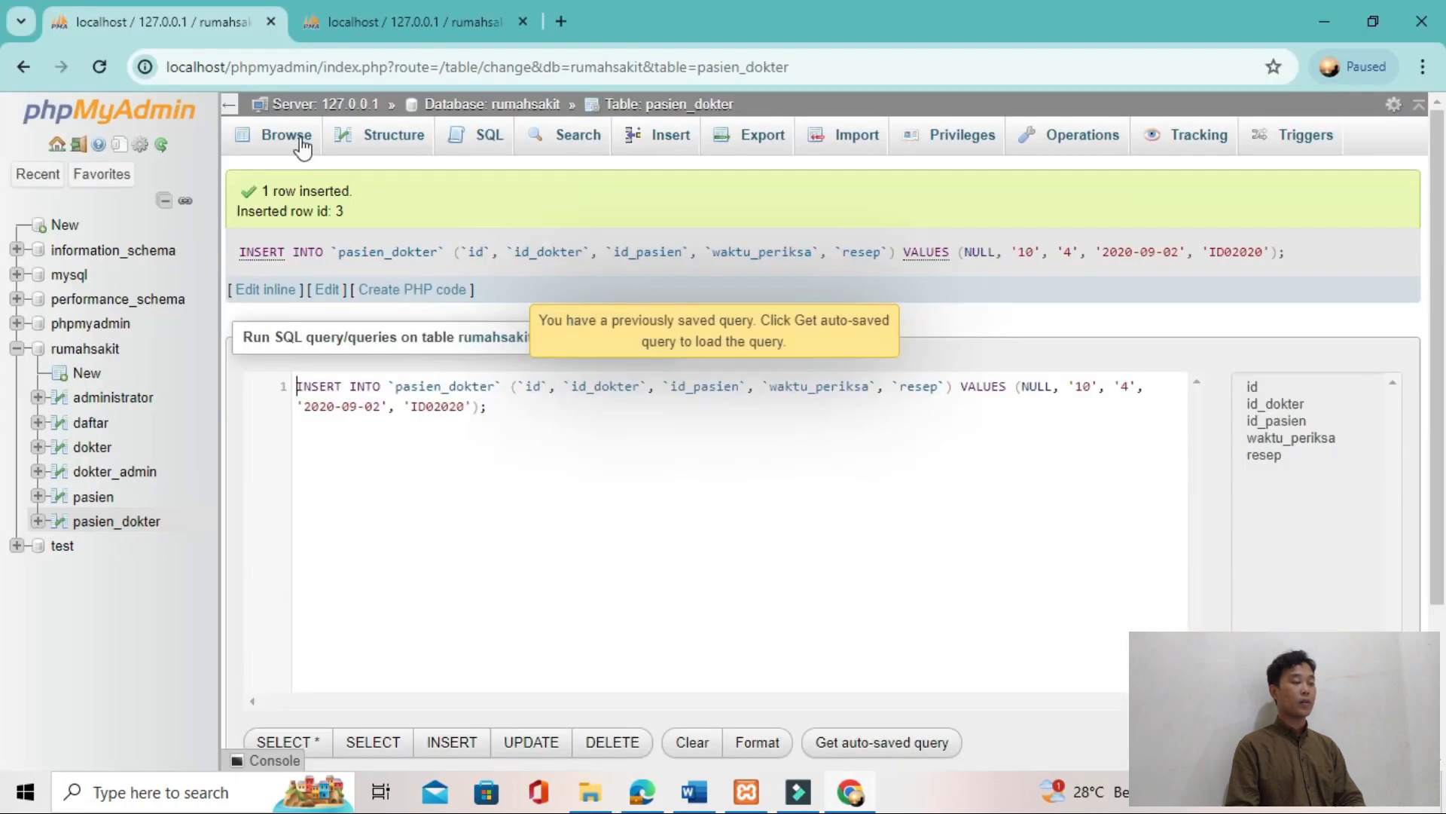
pyautogui.click(298, 142)
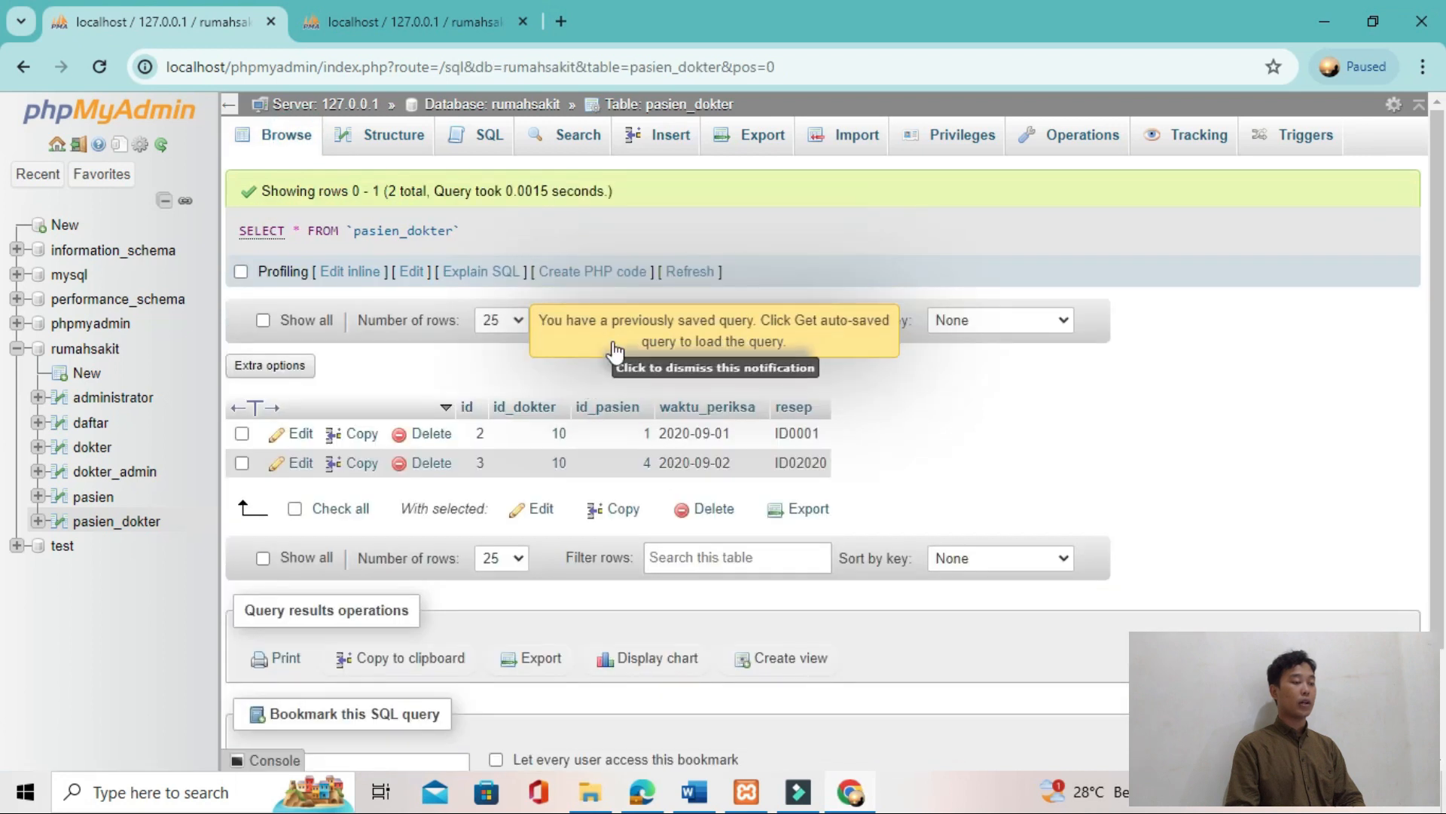
# Step: Start a third pasien_dokter row with doctor 11 for id_dokter and patient 2 for id_pasien
pyautogui.click(678, 145)
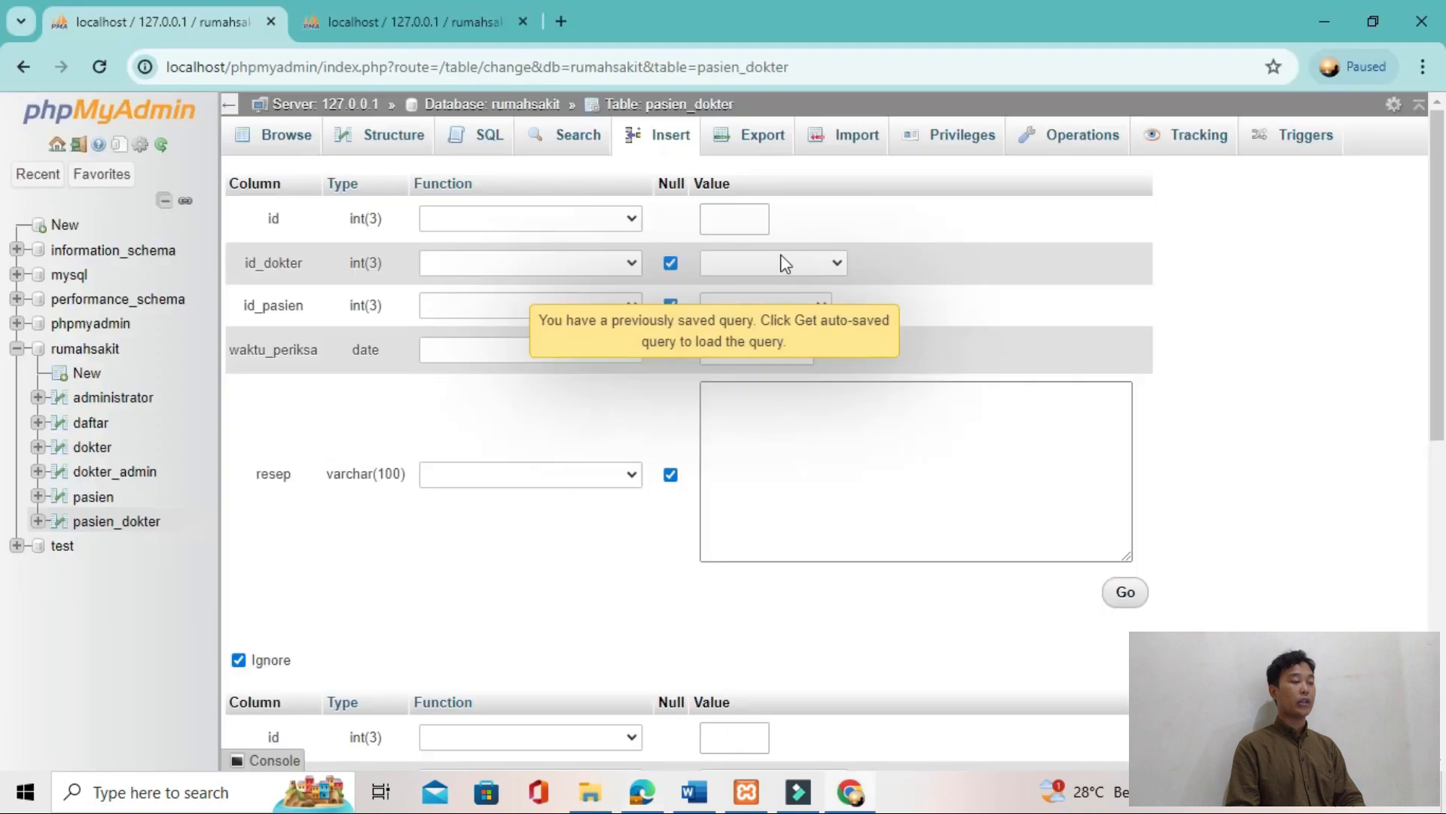
pyautogui.click(784, 262)
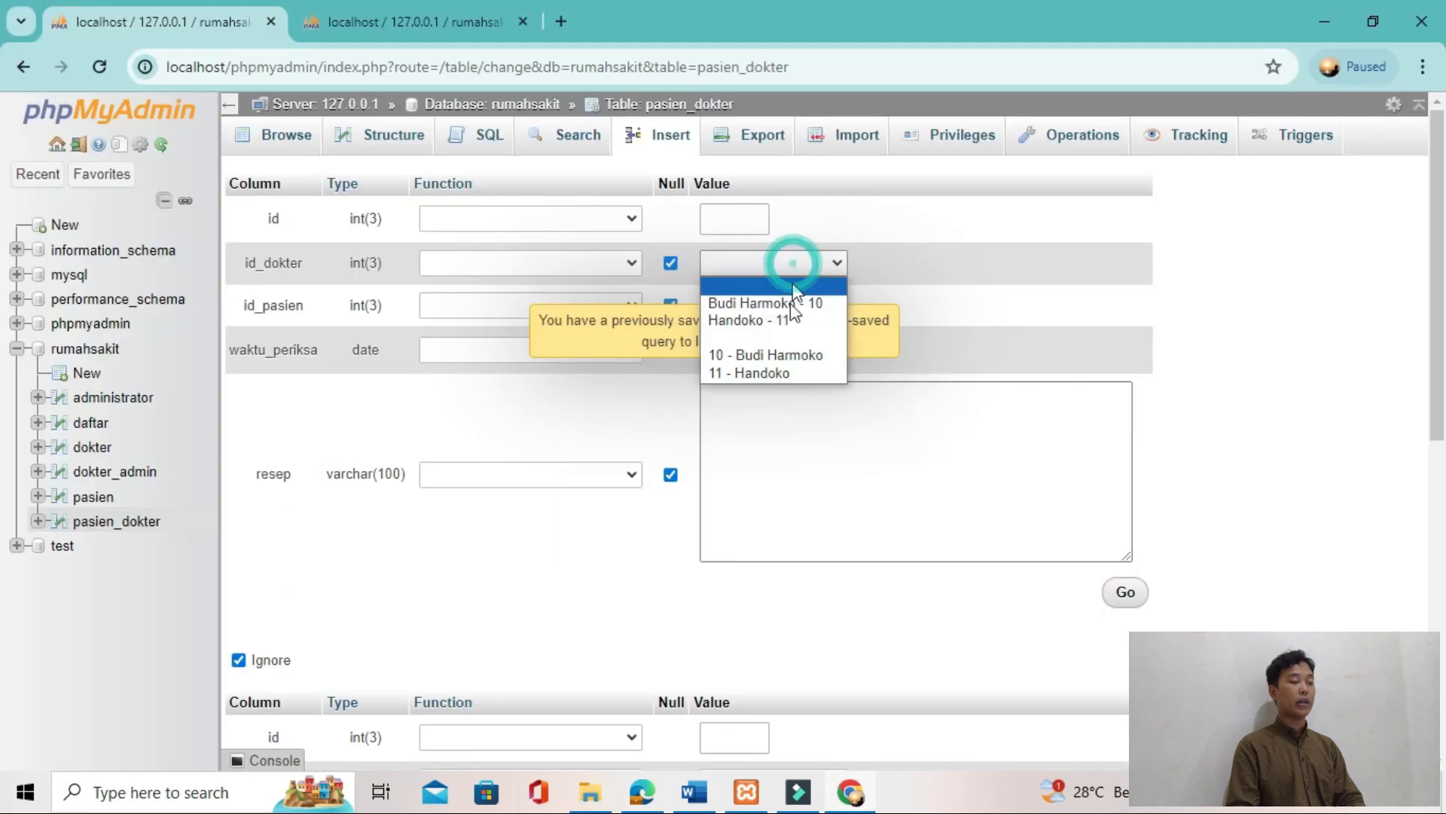
pyautogui.click(787, 320)
pyautogui.click(774, 304)
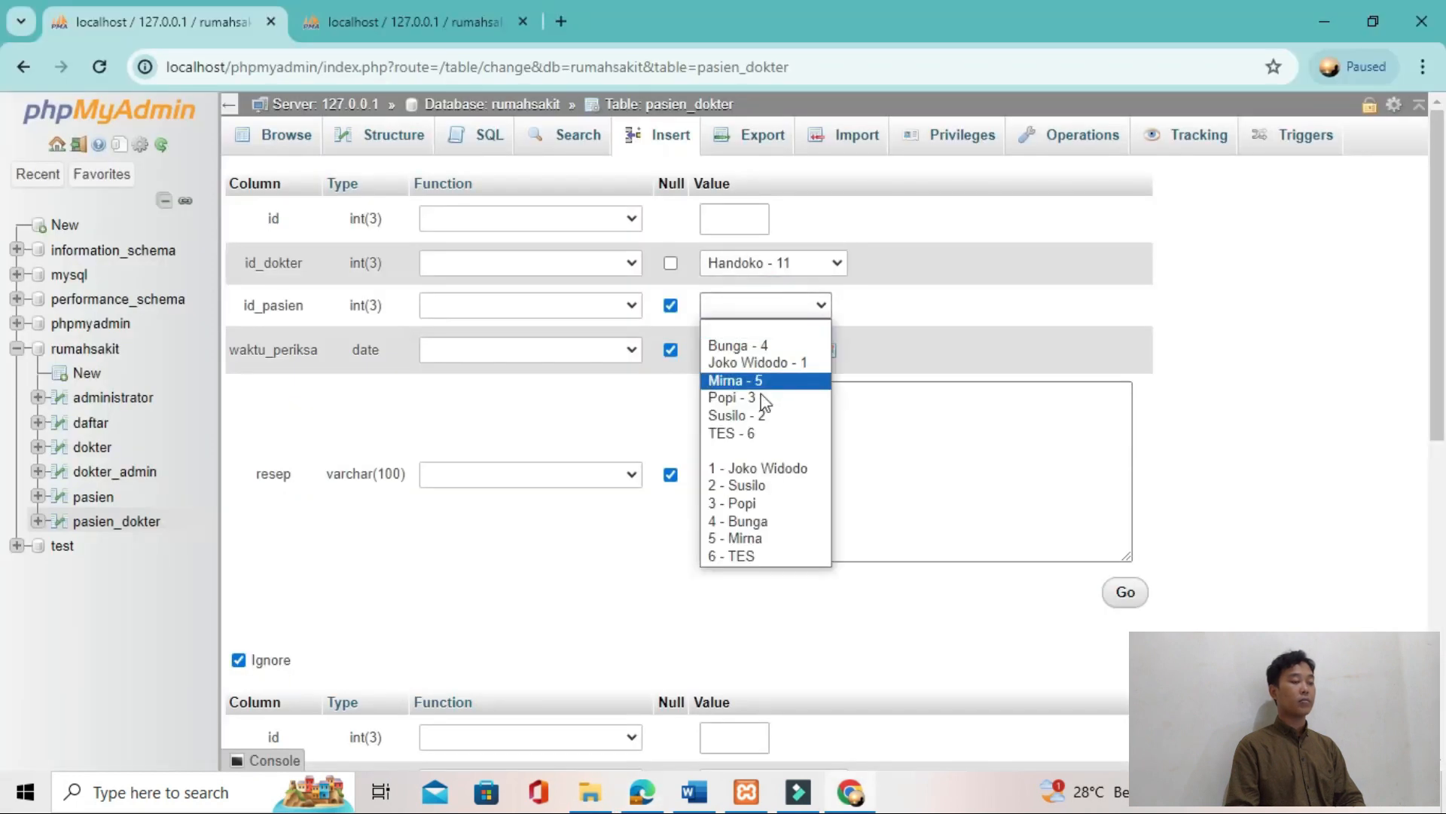
pyautogui.click(762, 412)
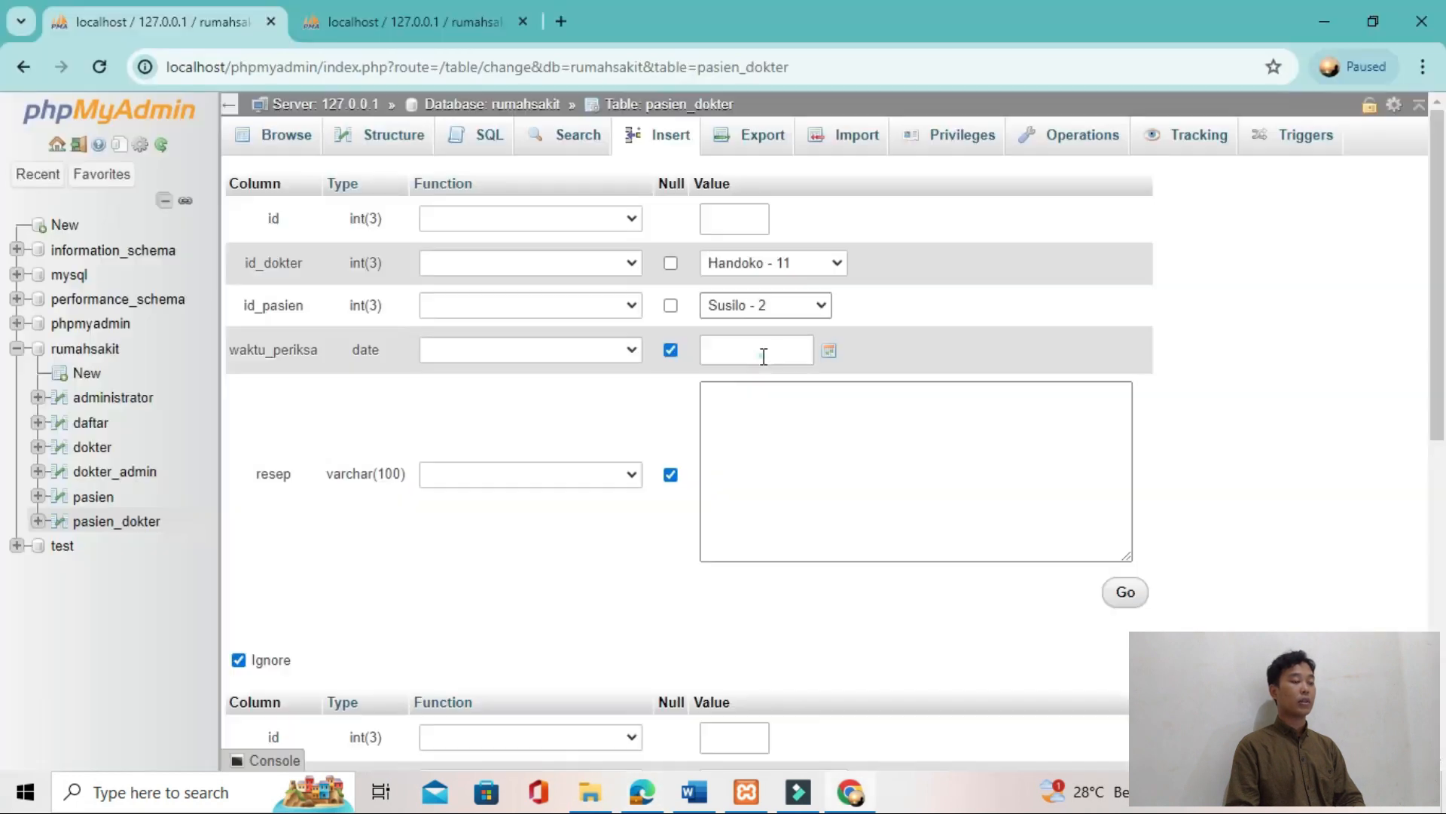
# Step: Set waktu_periksa to 2020-09-18 and resep to ID0001, insert the row and browse the pasien_dokter table
pyautogui.click(762, 355)
pyautogui.click(775, 462)
pyautogui.click(768, 443)
pyautogui.write('ID0001')
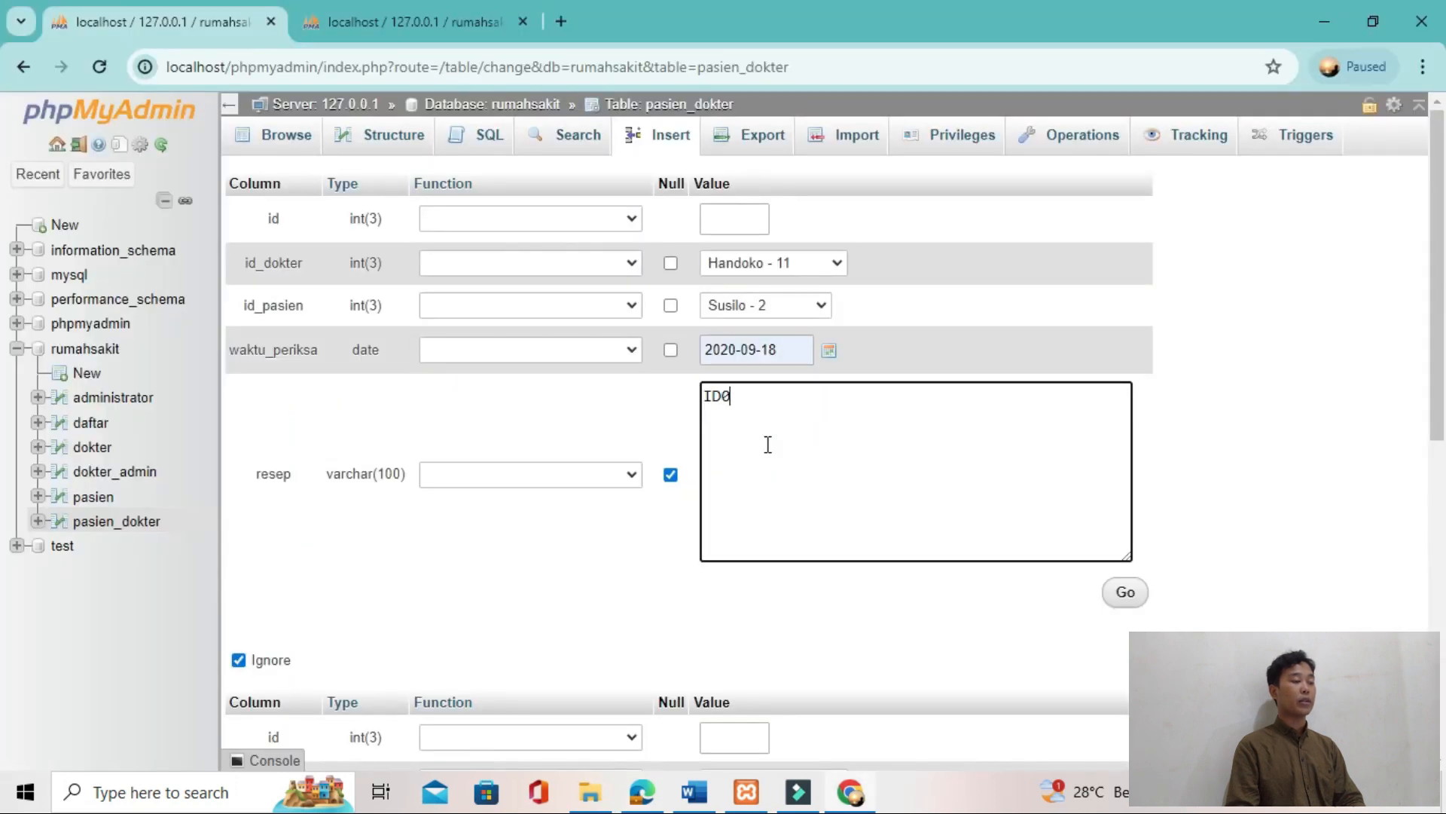
pyautogui.click(1145, 597)
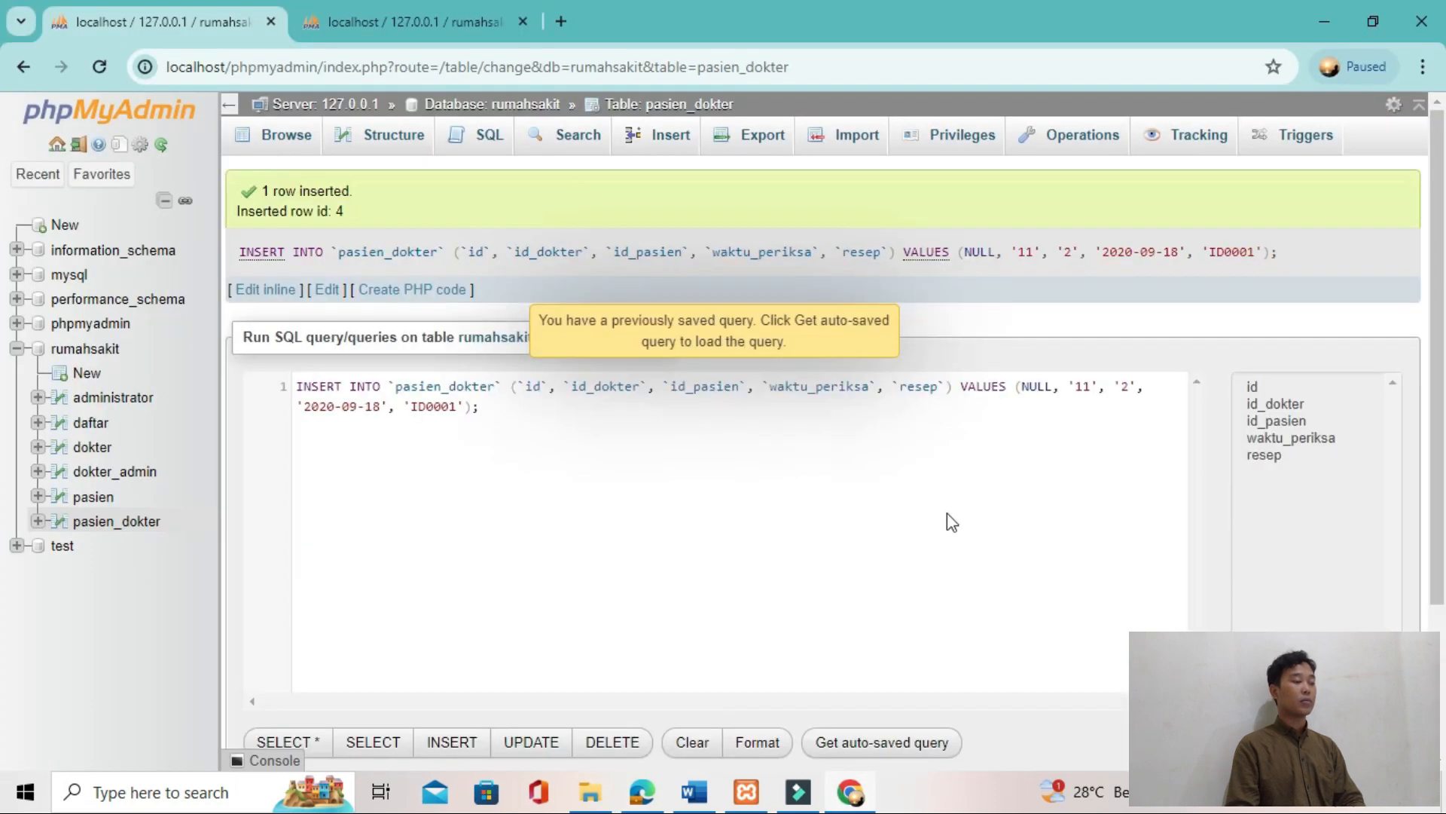
pyautogui.click(302, 161)
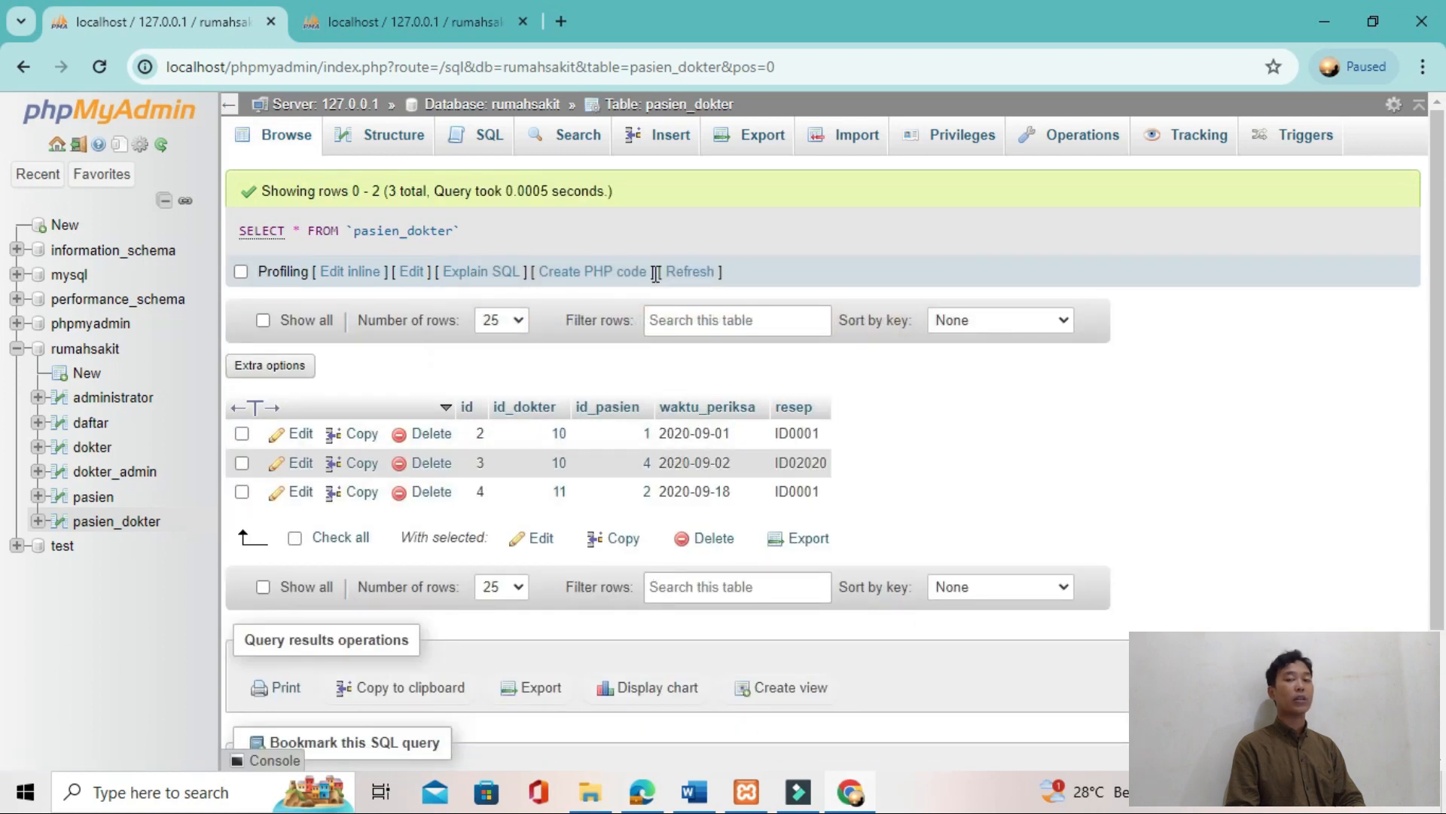
# Step: Compare the pasien and pasien_dokter rows, and review the tutorial's table diagram, JOIN query and expected result
pyautogui.click(364, 22)
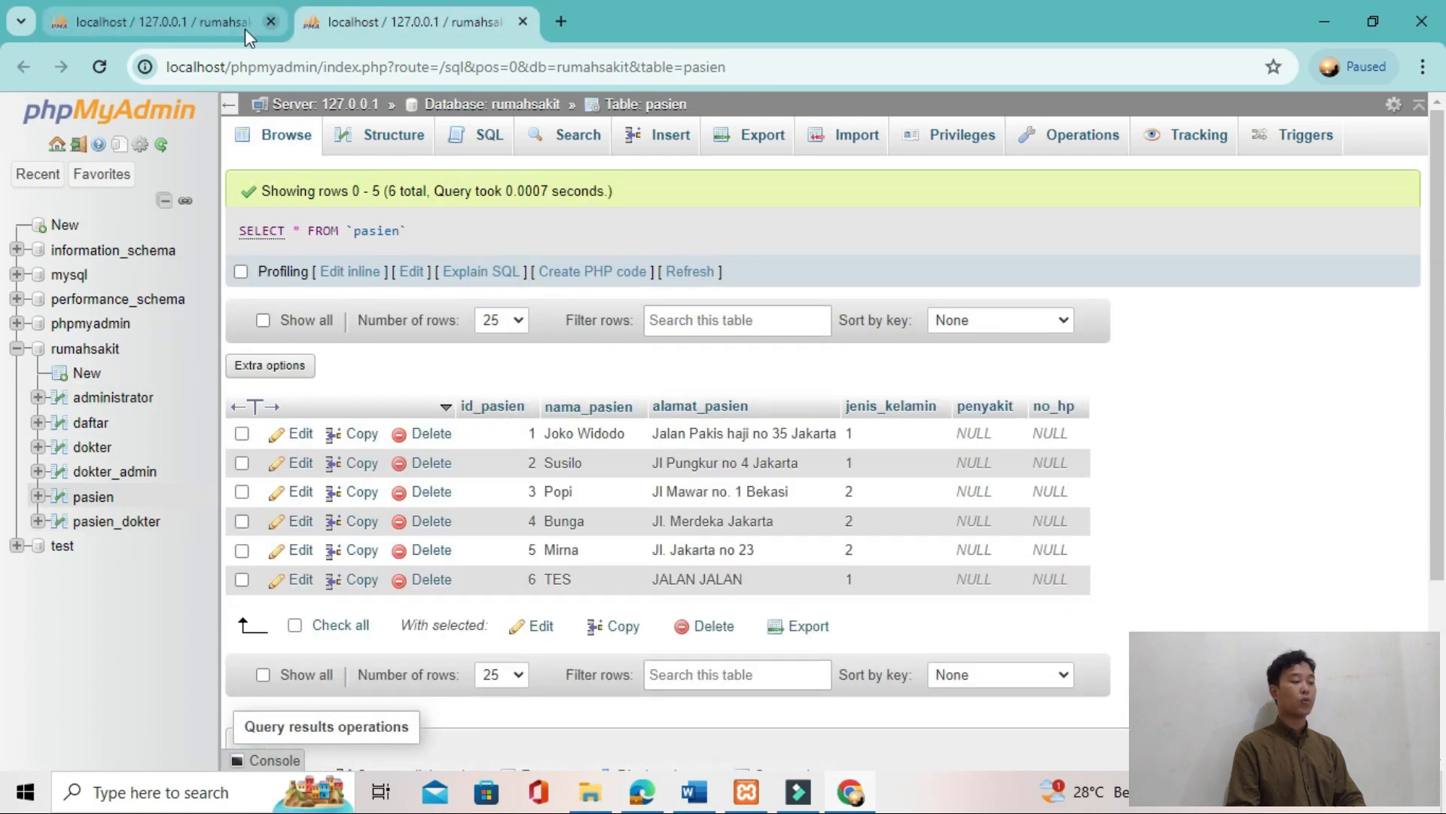
pyautogui.click(201, 21)
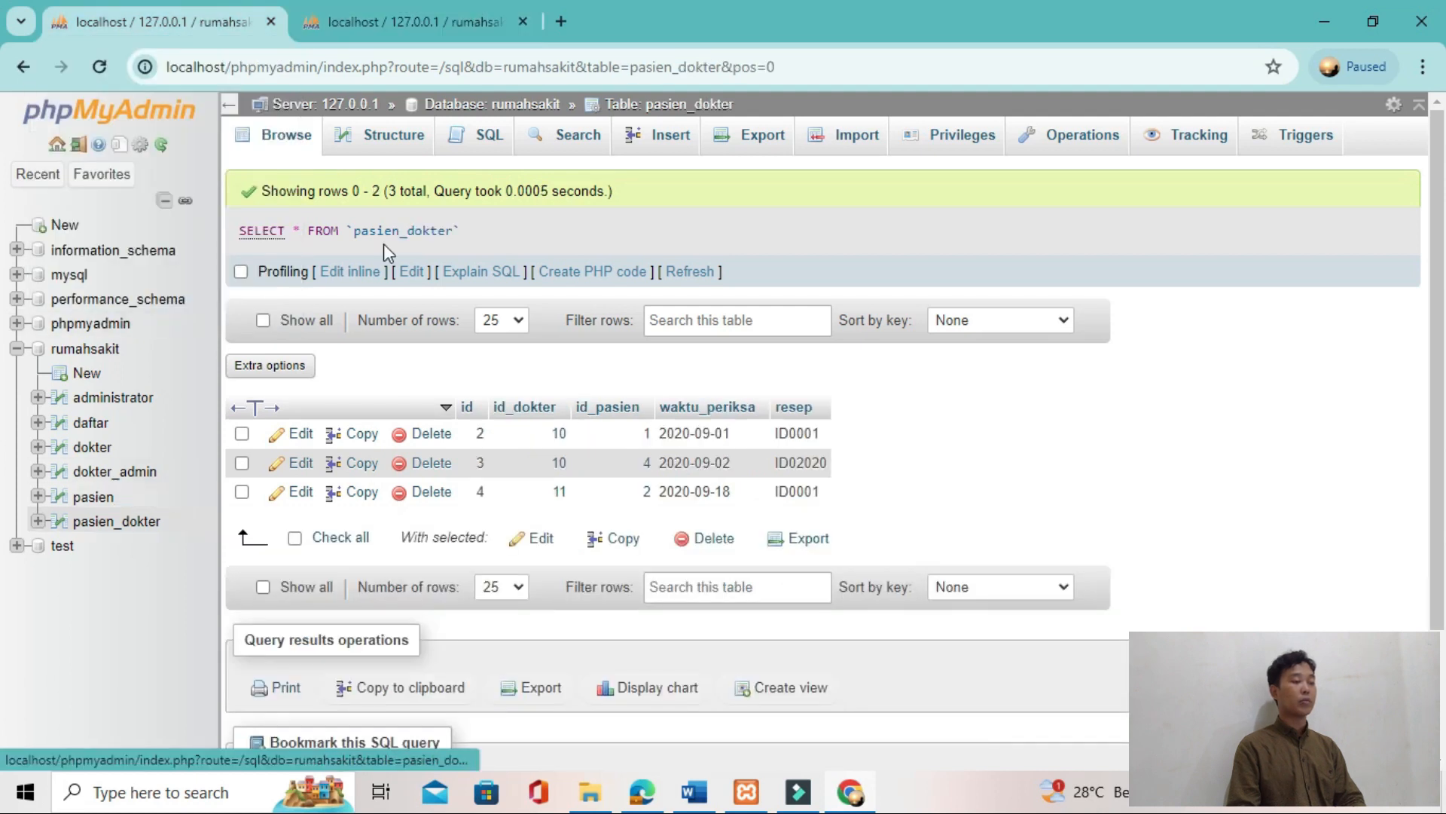
pyautogui.click(431, 33)
pyautogui.click(226, 26)
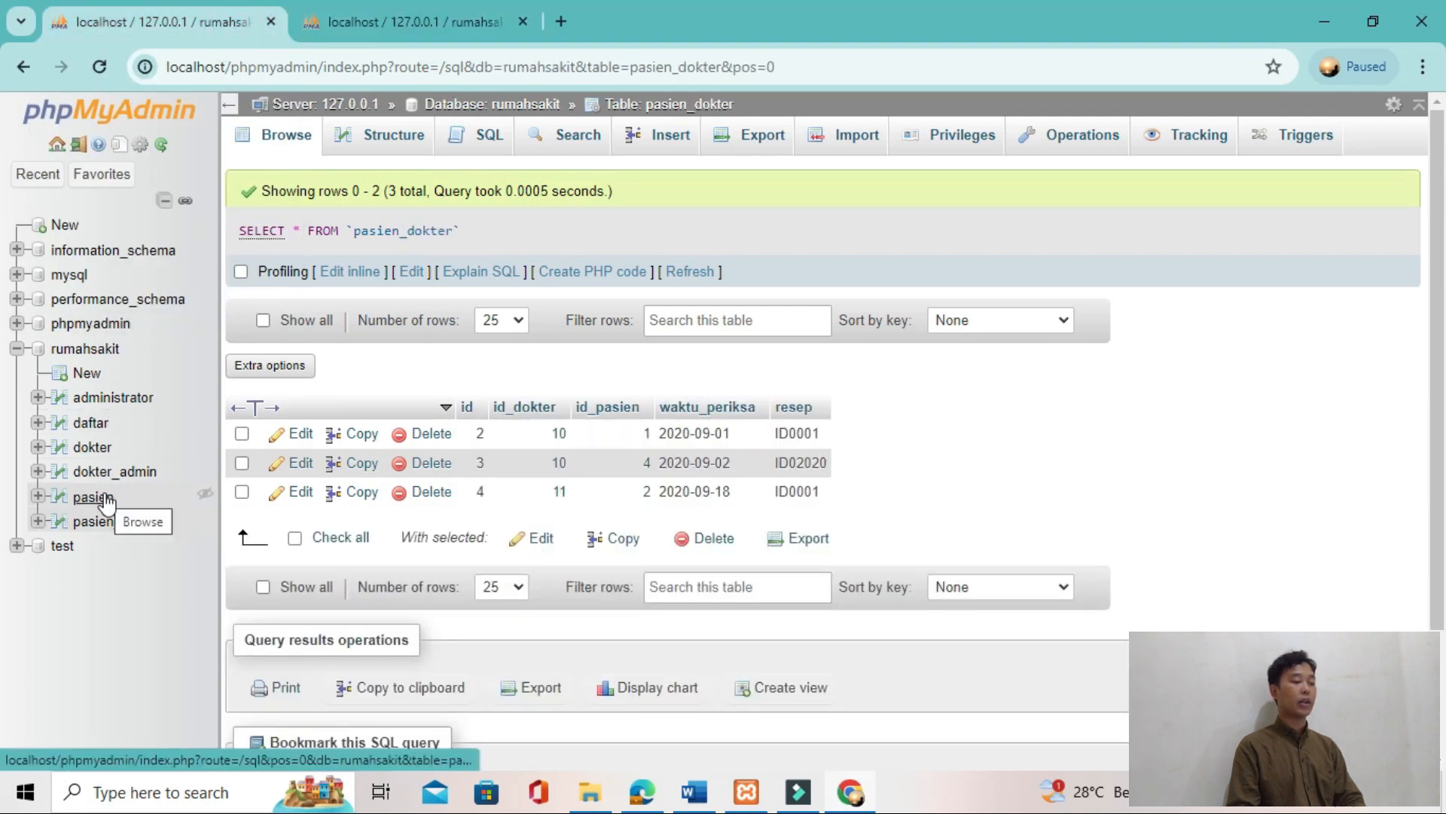
pyautogui.hotkey('alt', 'Tab')
pyautogui.scroll(2, 462, 462)
pyautogui.scroll(4, 459, 455)
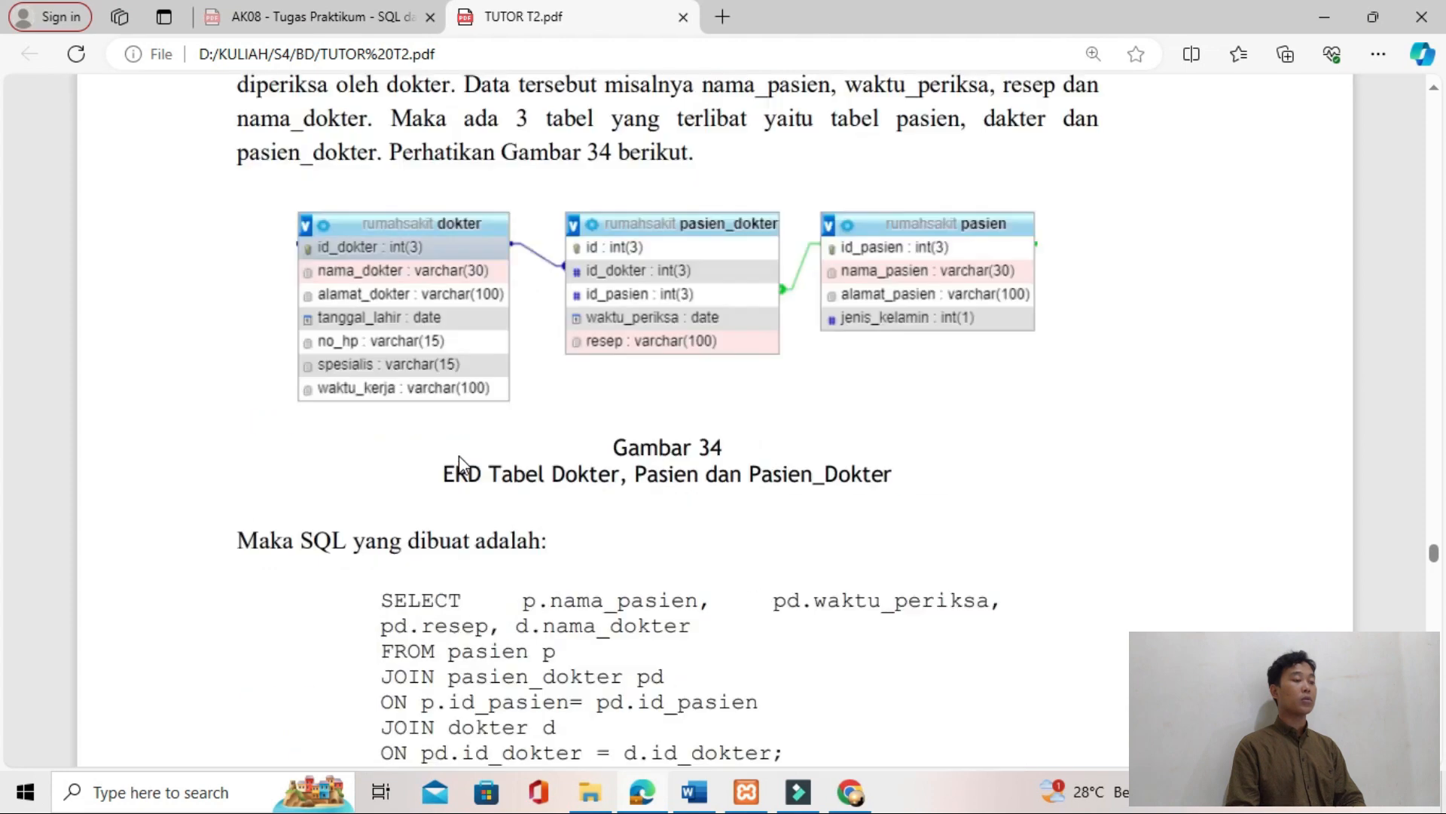
pyautogui.scroll(-2, 468, 424)
pyautogui.scroll(-10, 477, 458)
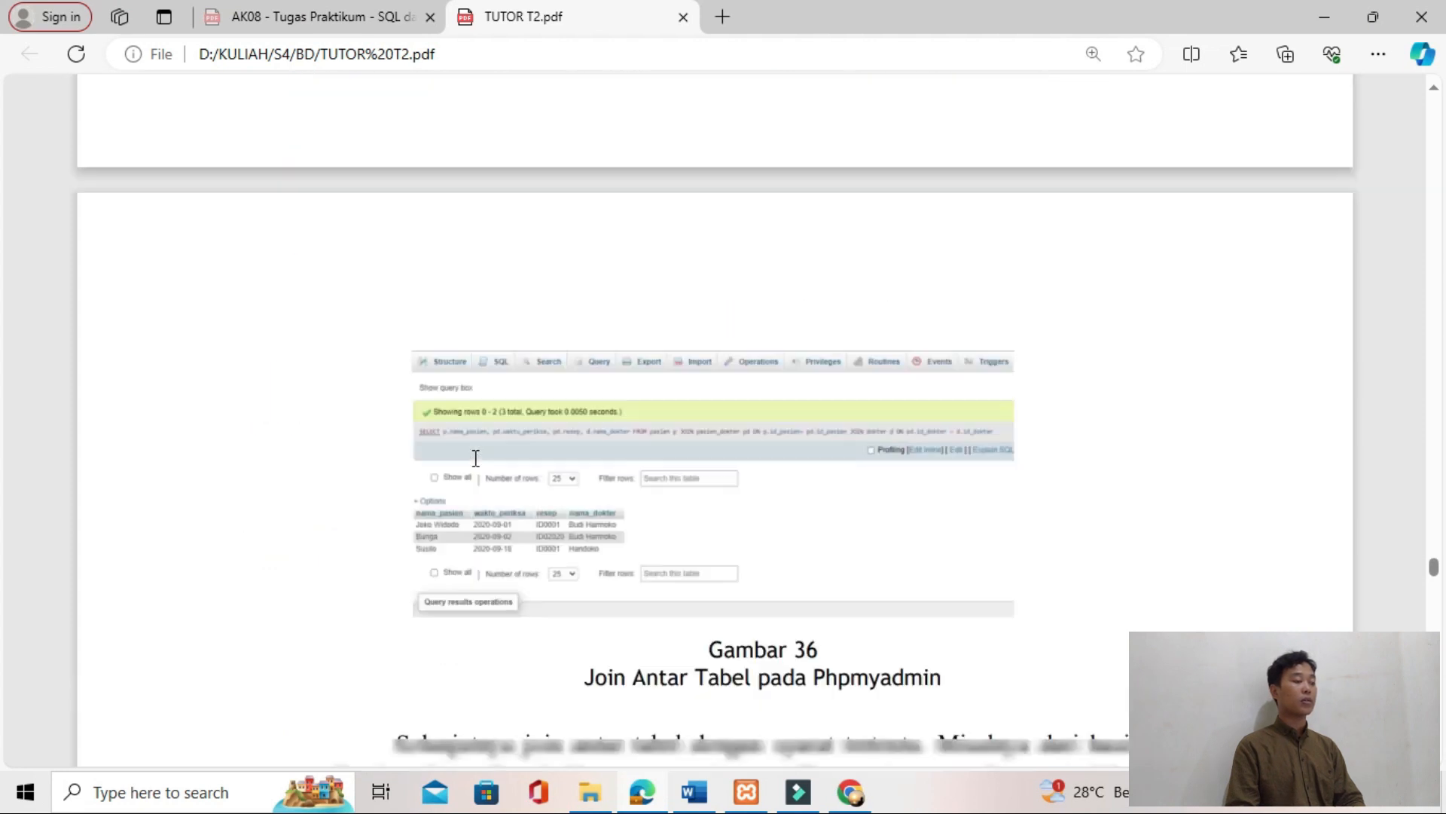
pyautogui.keyDown('ctrl'); pyautogui.scroll(2, 476, 457); pyautogui.keyUp('ctrl')
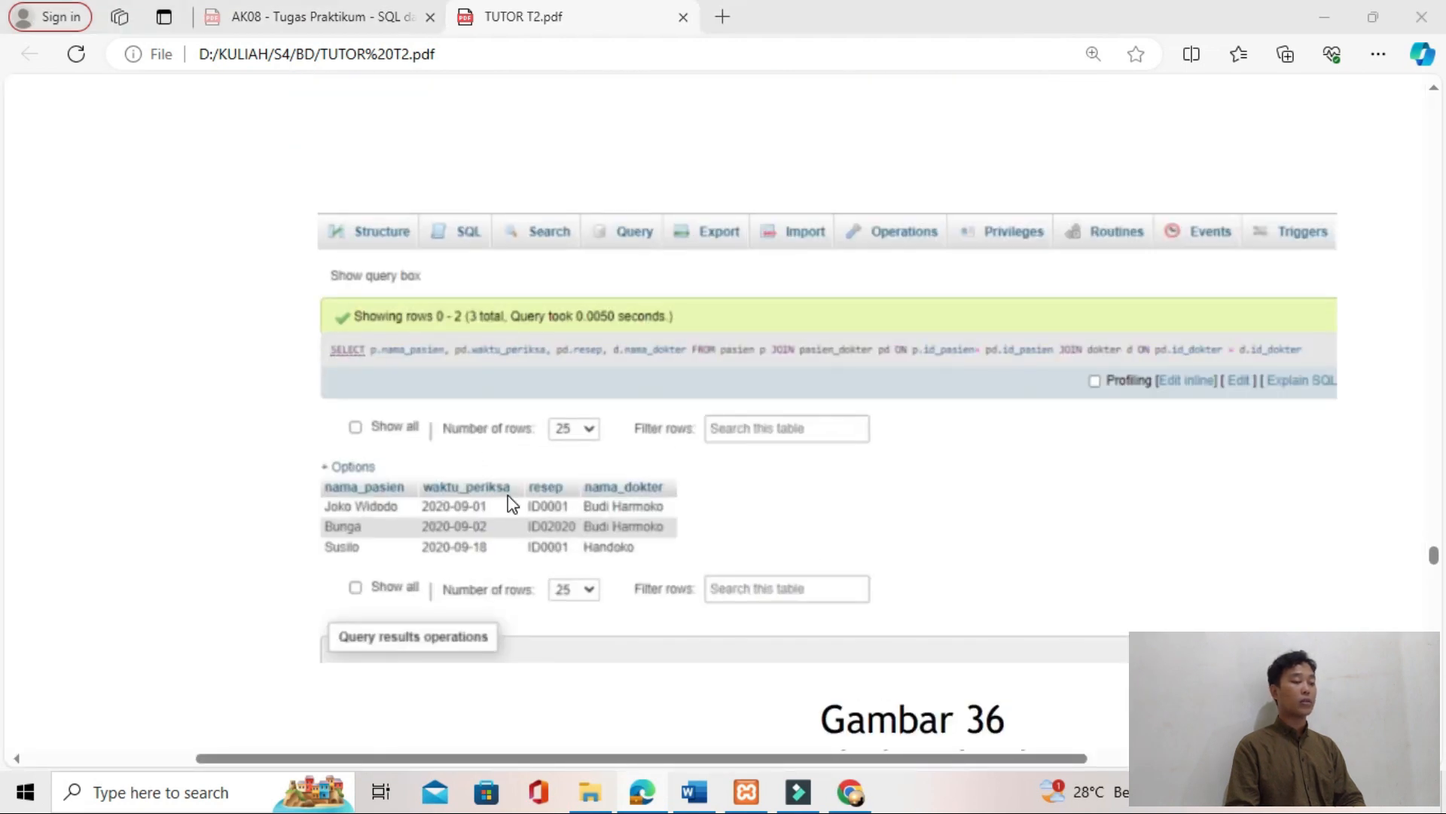
pyautogui.scroll(13, 508, 495)
# Step: Return to phpMyAdmin and open the SQL query editor for the pasien table
pyautogui.hotkey('alt', 'Tab')
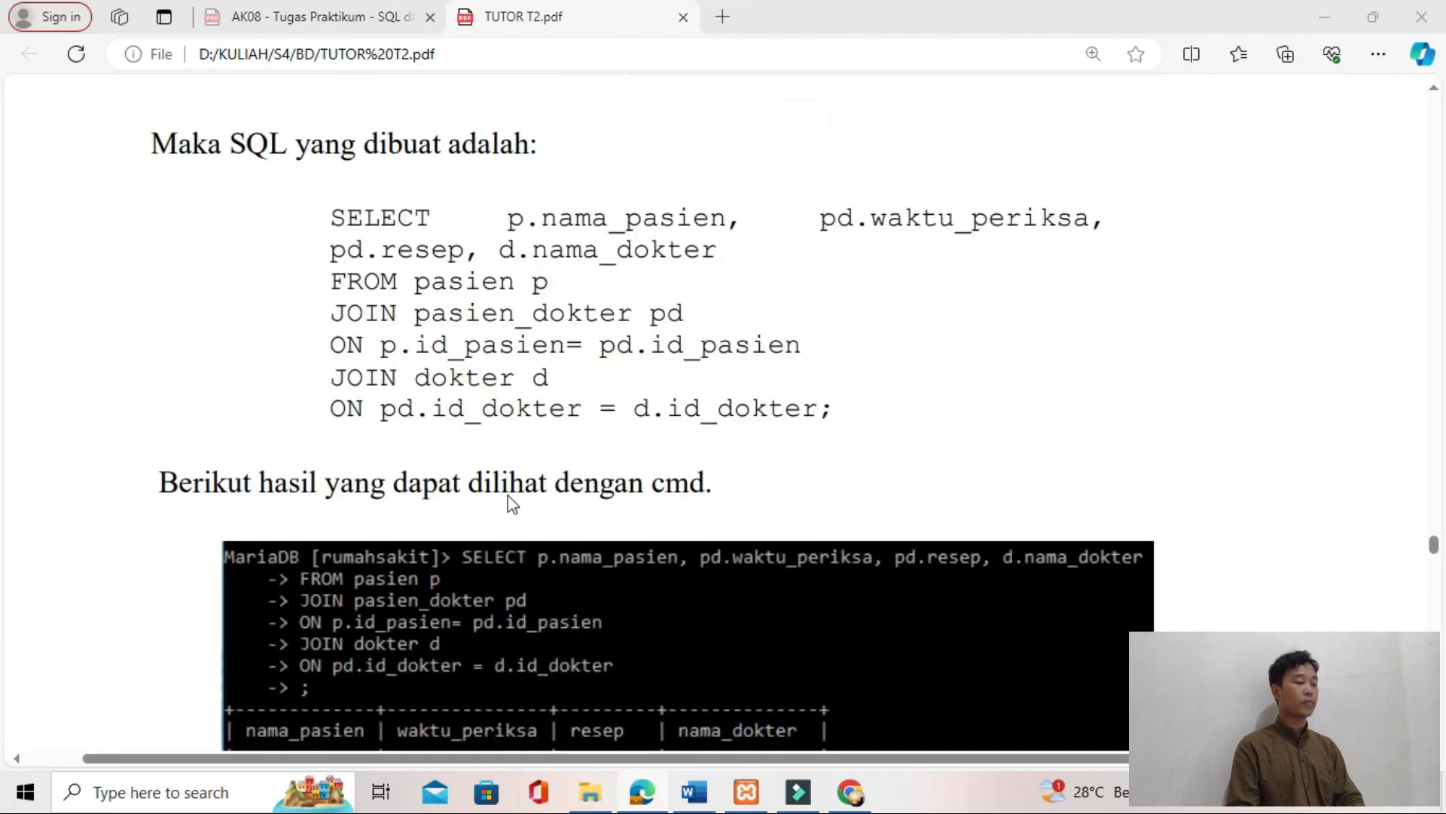
pyautogui.click(93, 499)
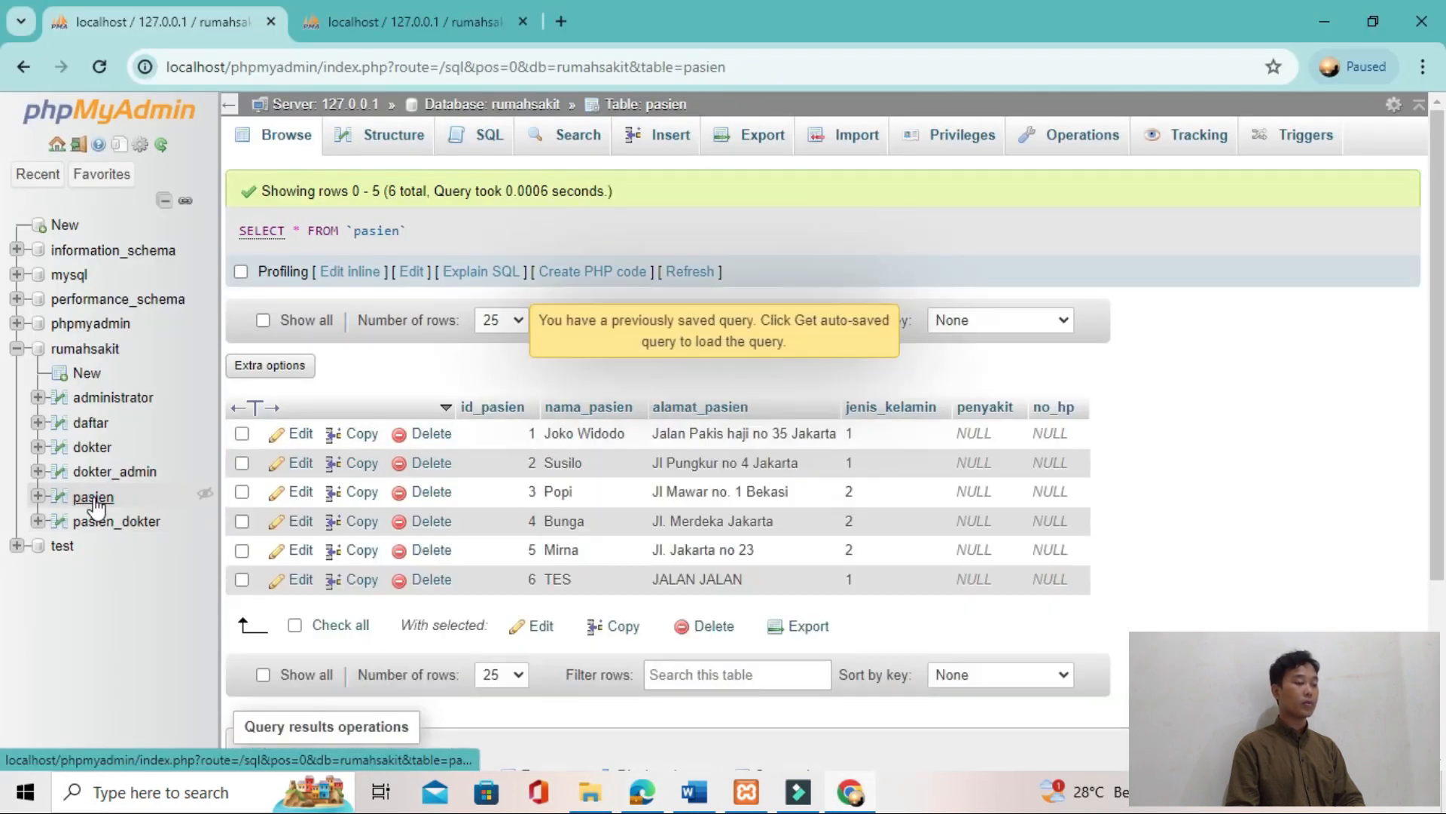
pyautogui.click(491, 136)
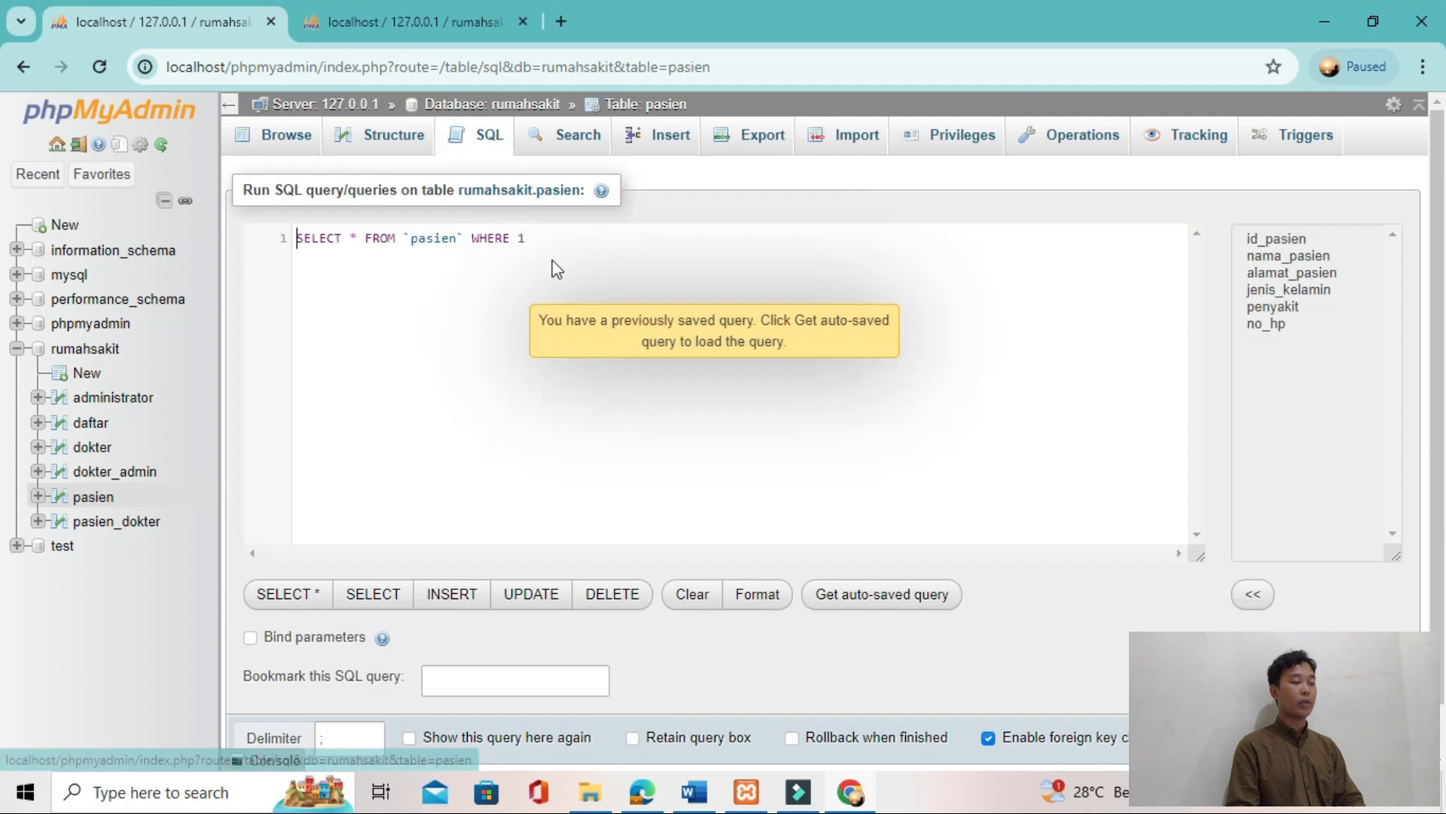
# Step: Copy the three-table JOIN query from the tutorial PDF and paste it below JAWABAN TUGAS 2 in the Word document
pyautogui.hotkey('alt', 'Tab')
pyautogui.moveTo(841, 407); pyautogui.dragTo(354, 219)
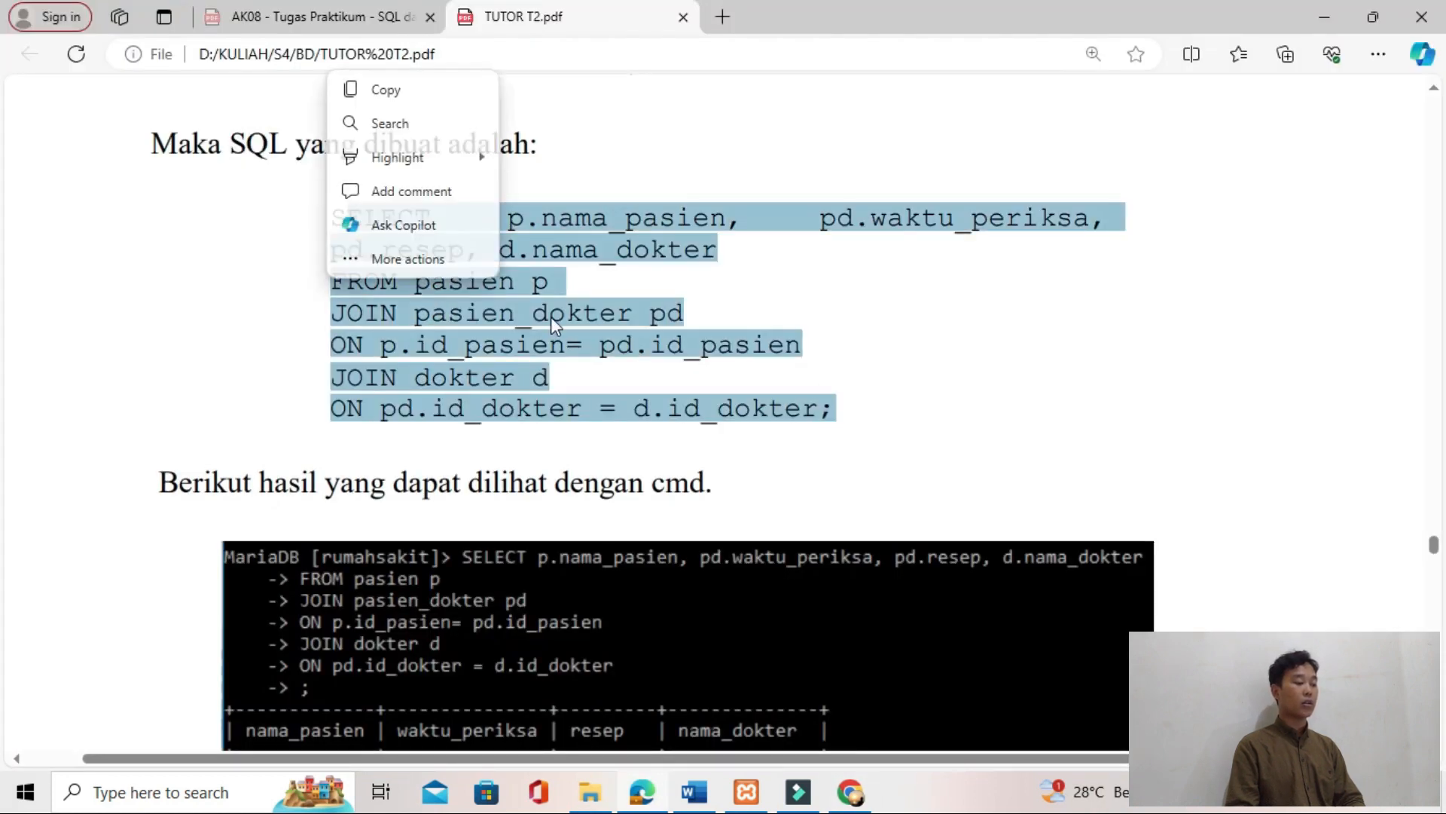
pyautogui.hotkey('alt', 'Tab')
pyautogui.hotkey('alt', 'Tab')
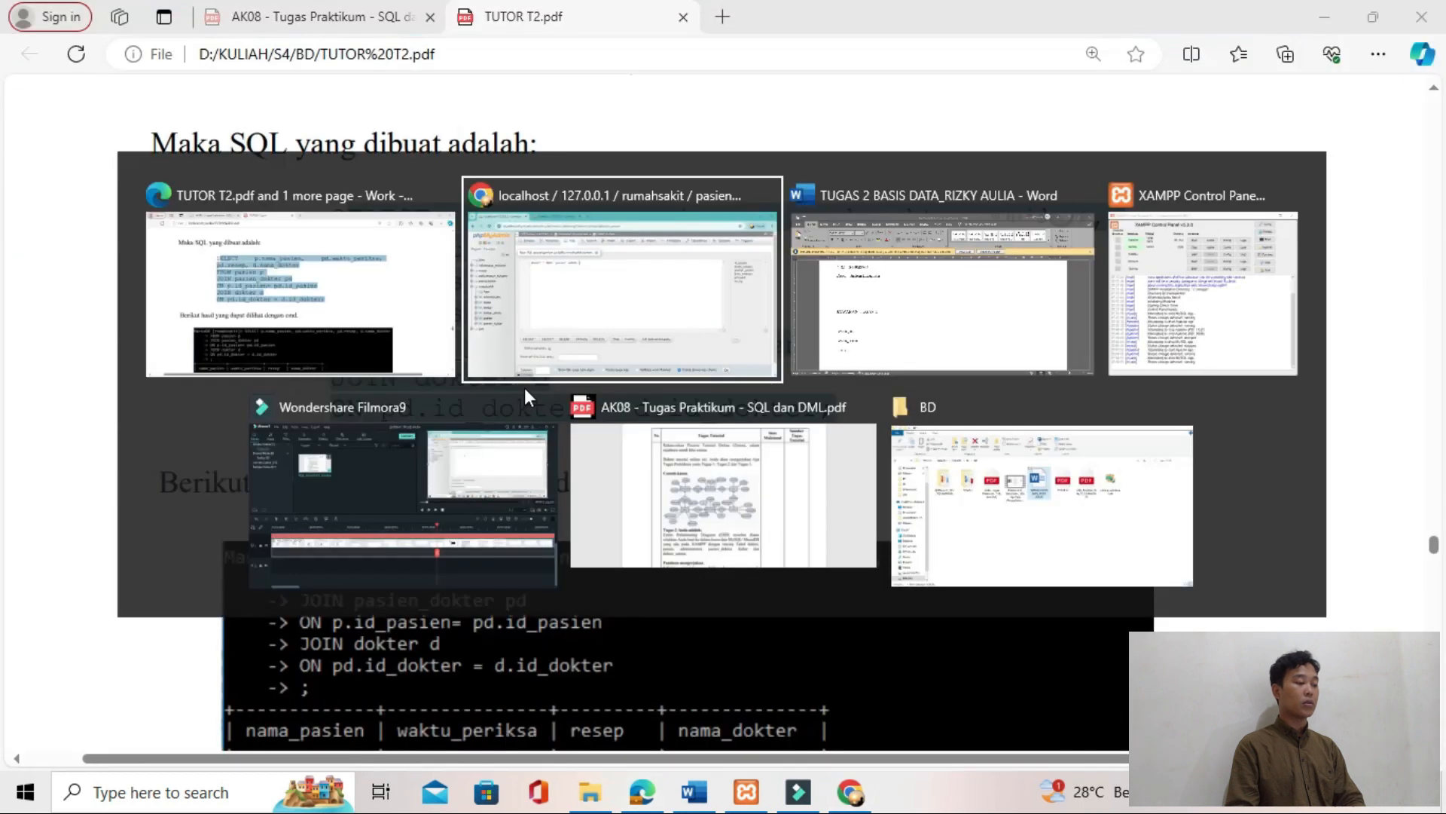
pyautogui.moveTo(316, 667); pyautogui.dragTo(226, 570)
pyautogui.write('ELECT p.nama_pasien, pd.waktu_periksa, pd.resep, d.nama_dokter FROM pasien p JOIN pasien_dokter pd ON p.id_pasien= pd.id_pasien JOIN dokter d ON pd.id_dokter = d.id_dokter;')
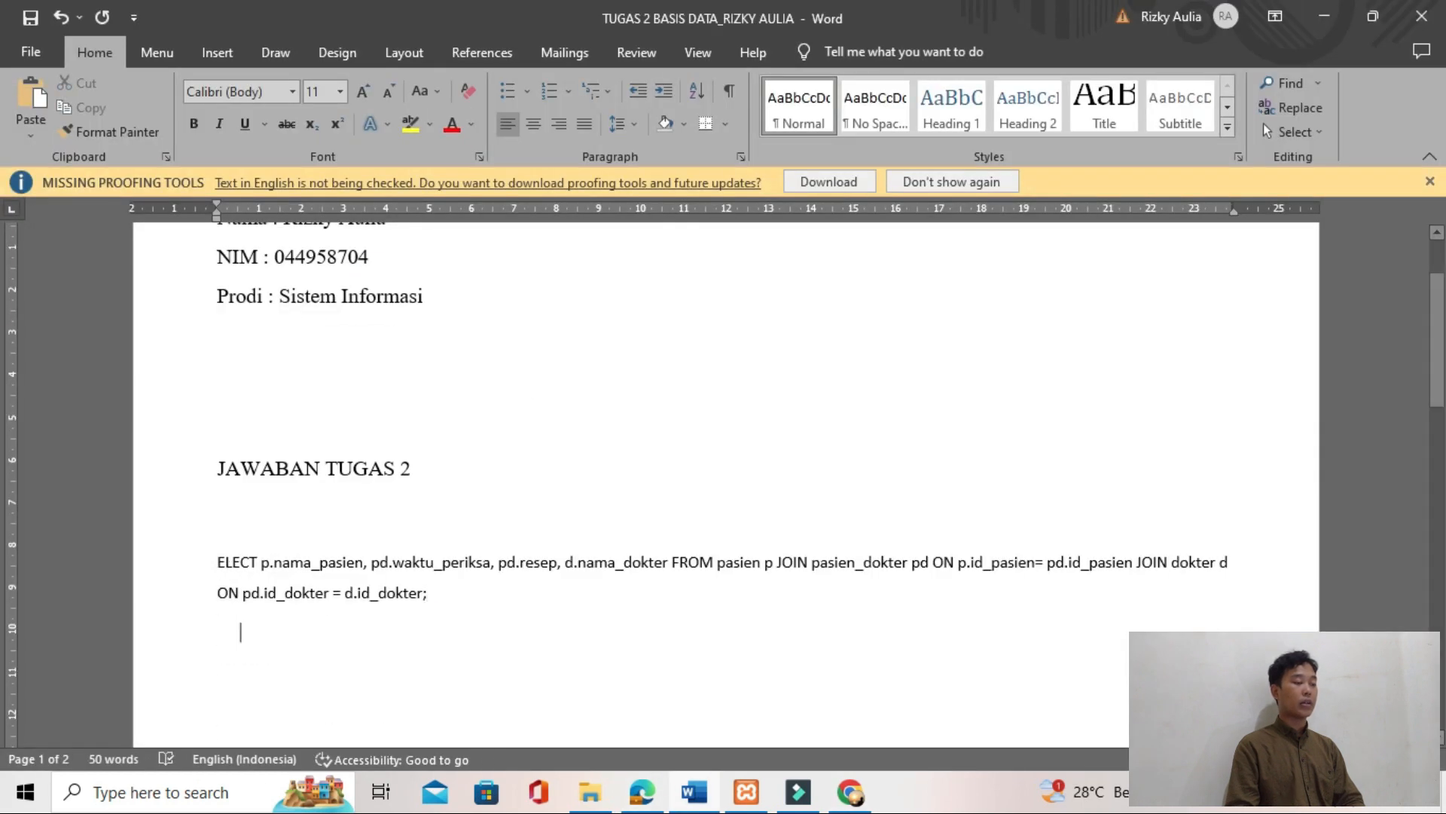
# Step: Copy the pasted JOIN query from the Word document and replace the default query in phpMyAdmin's SQL editor with it
pyautogui.click(217, 562)
pyautogui.tripleClick(226, 570)
pyautogui.hotkey('shift', 'Up')
pyautogui.hotkey('shift', 'Up')
pyautogui.hotkey('shift', 'Right')
pyautogui.hotkey('shift', 'Right')
pyautogui.hotkey('shift', 'Right')
pyautogui.hotkey('shift', 'Right')
pyautogui.hotkey('shift', 'Right')
pyautogui.hotkey('shift', 'Right')
pyautogui.hotkey('shift', 'Right')
pyautogui.hotkey('shift', 'Right')
pyautogui.hotkey('shift', 'Right')
pyautogui.hotkey('shift', 'Right')
pyautogui.hotkey('shift', 'Right')
pyautogui.hotkey('shift', 'Right')
pyautogui.hotkey('shift', 'Right')
pyautogui.hotkey('shift', 'Right')
pyautogui.hotkey('shift', 'Right')
pyautogui.hotkey('shift', 'Right')
pyautogui.hotkey('shift', 'Right')
pyautogui.hotkey('shift', 'Right')
pyautogui.hotkey('shift', 'Right')
pyautogui.hotkey('shift', 'Right')
pyautogui.hotkey('ctrl', 'c')
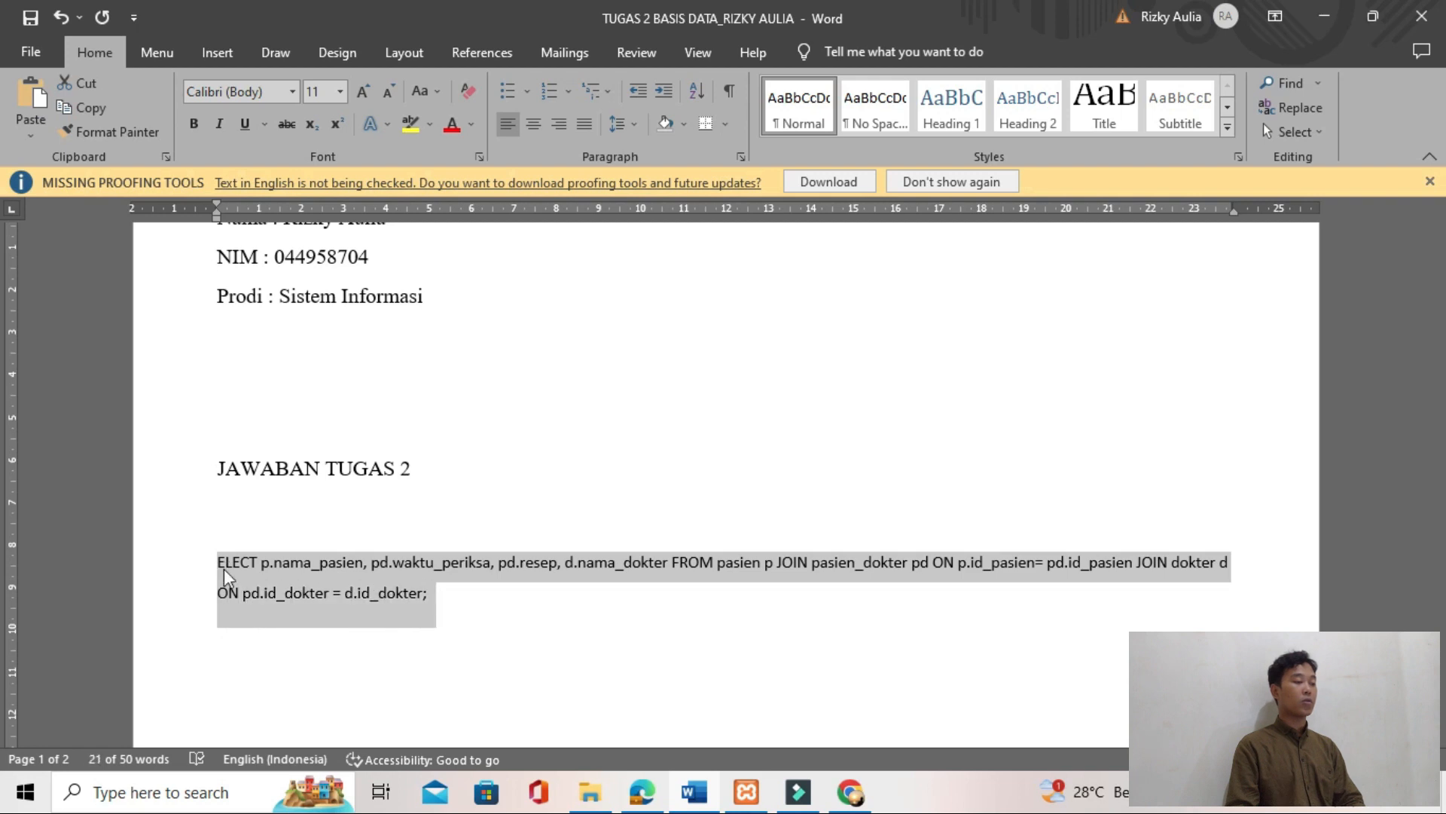
pyautogui.hotkey('alt', 'Tab')
pyautogui.hotkey('alt', 'Tab')
pyautogui.hotkey('ctrl', 'a')
pyautogui.press('BackSpace')
pyautogui.hotkey('ctrl', 'v')
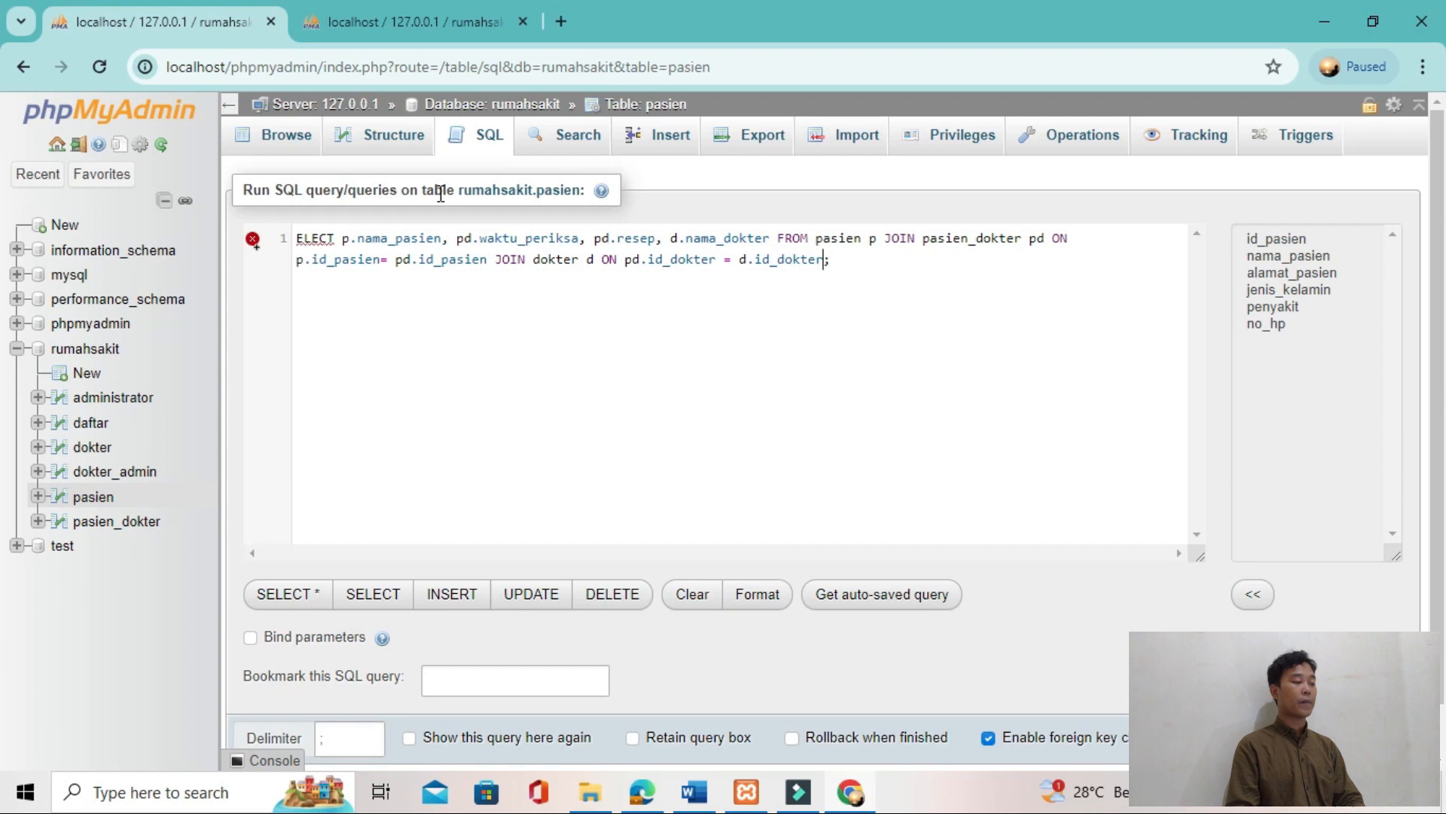
# Step: Correct the query's first keyword to SELECT and run the JOIN of pasien, pasien_dokter and dokter
pyautogui.press('Up')
pyautogui.press('Left')
pyautogui.write('SELECT')
pyautogui.press('Return')
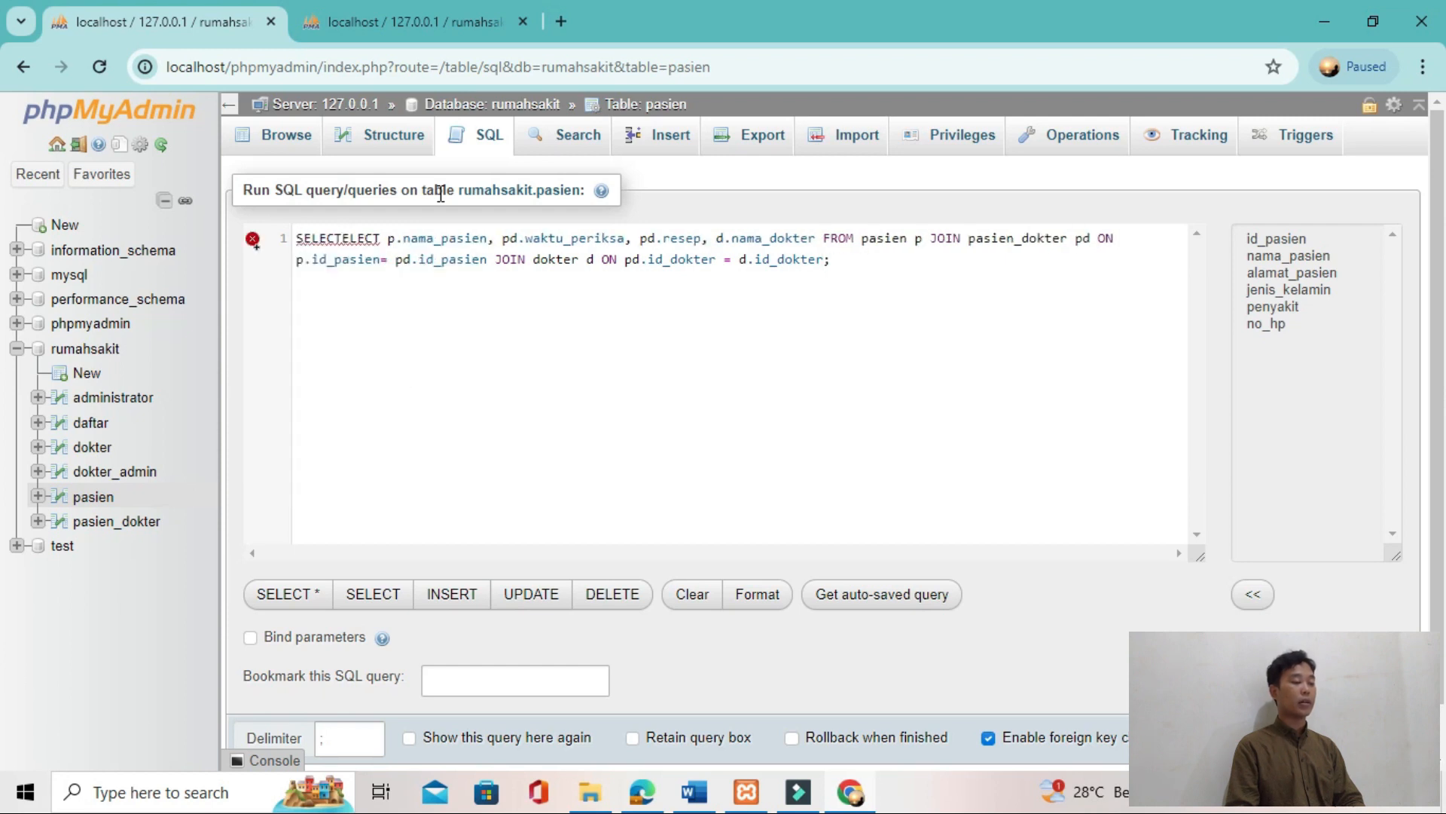
pyautogui.press('Delete')
pyautogui.press('Delete')
pyautogui.press('Delete')
pyautogui.press('Delete')
pyautogui.press('Delete')
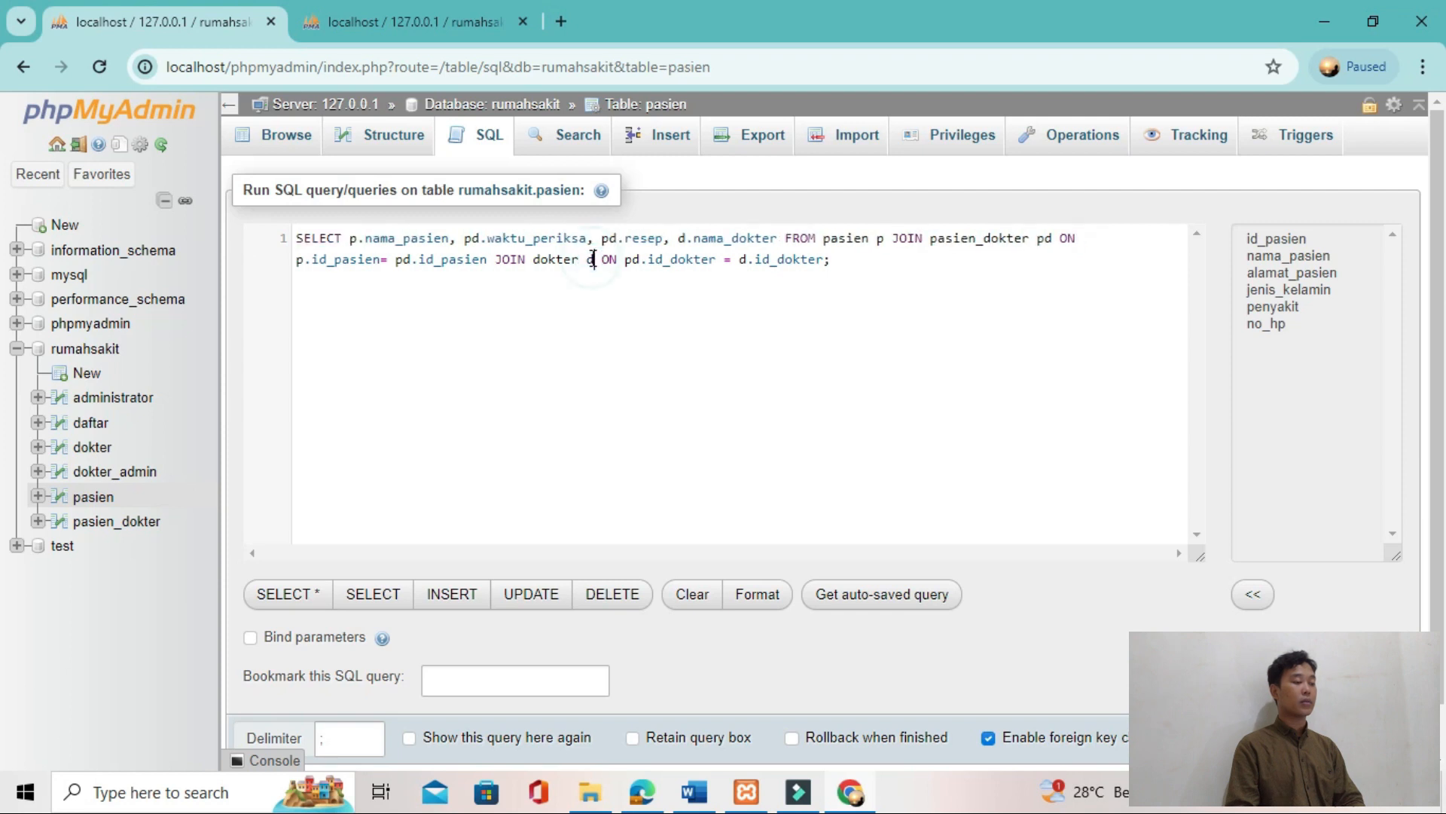
pyautogui.hotkey('ctrl', 'Return')
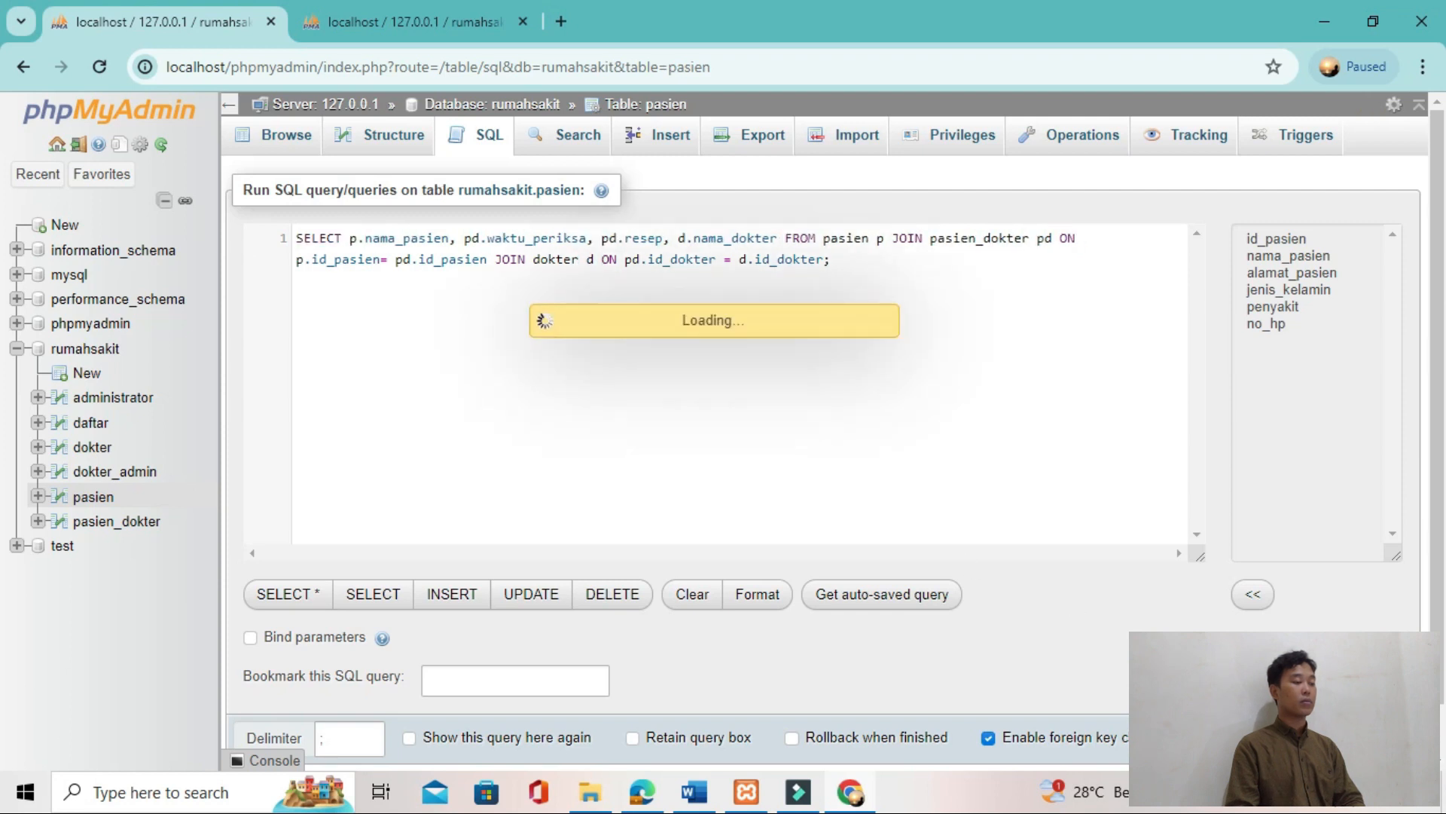
# Step: Compare the JOIN query's result rows in phpMyAdmin with the tutorial's Gambar 36
pyautogui.hotkey('alt', 'Tab')
pyautogui.scroll(-10, 779, 608)
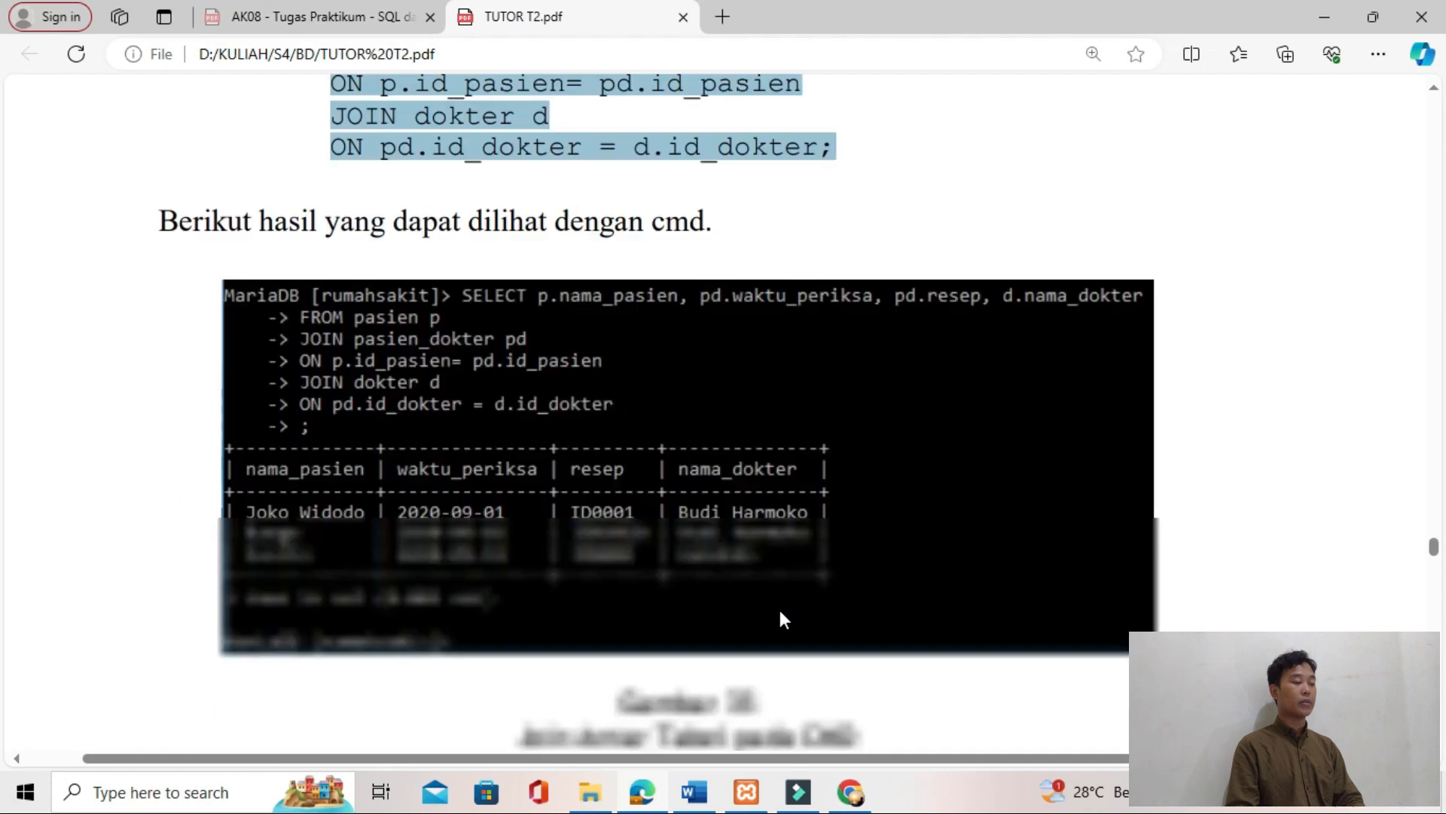
pyautogui.scroll(4, 542, 503)
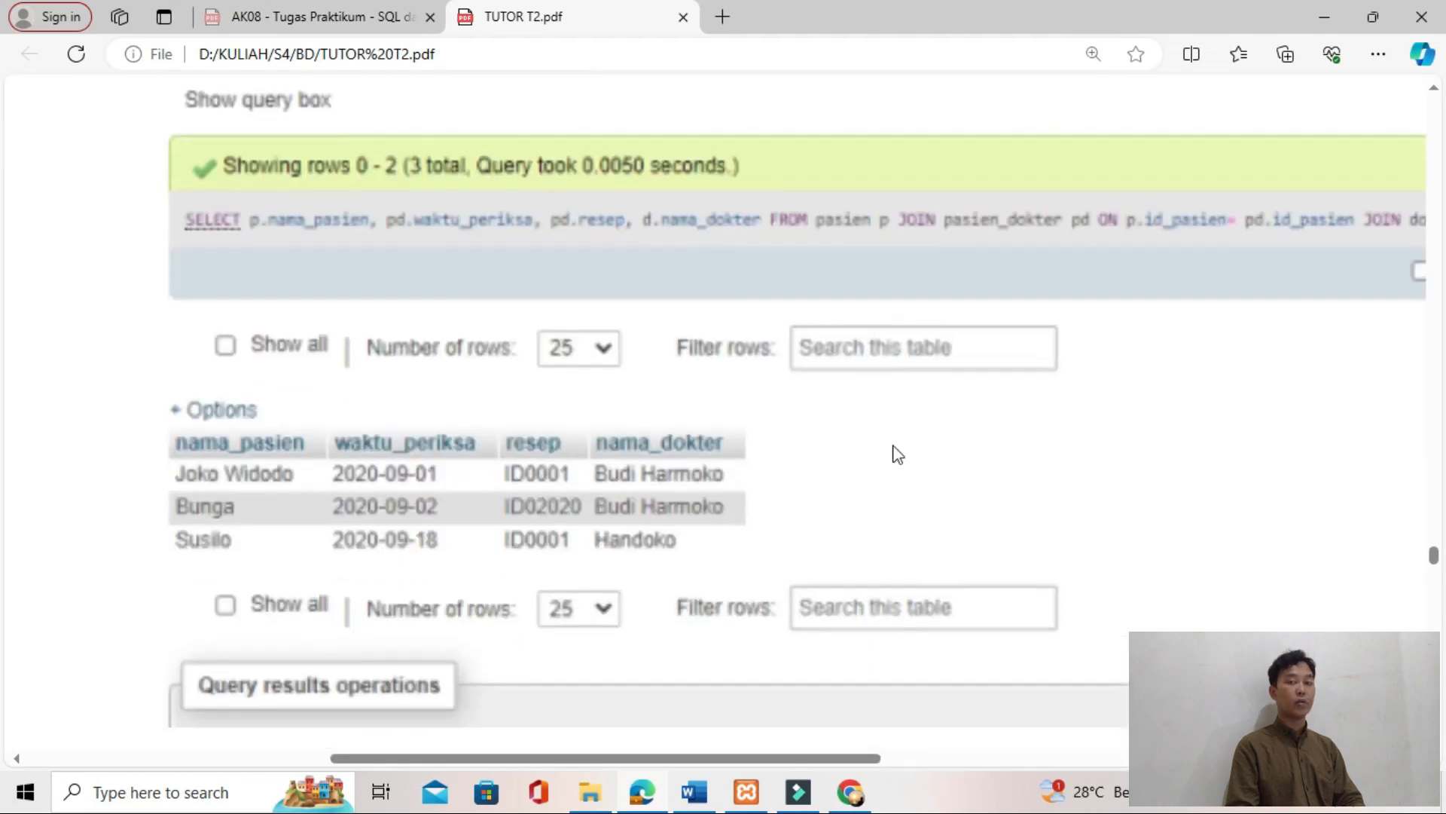
pyautogui.hotkey('alt', 'Tab')
pyautogui.hotkey('alt', 'Tab')
pyautogui.hotkey('alt', 'Tab')
pyautogui.hotkey('alt', 'Tab')
pyautogui.hotkey('alt', 'Tab')
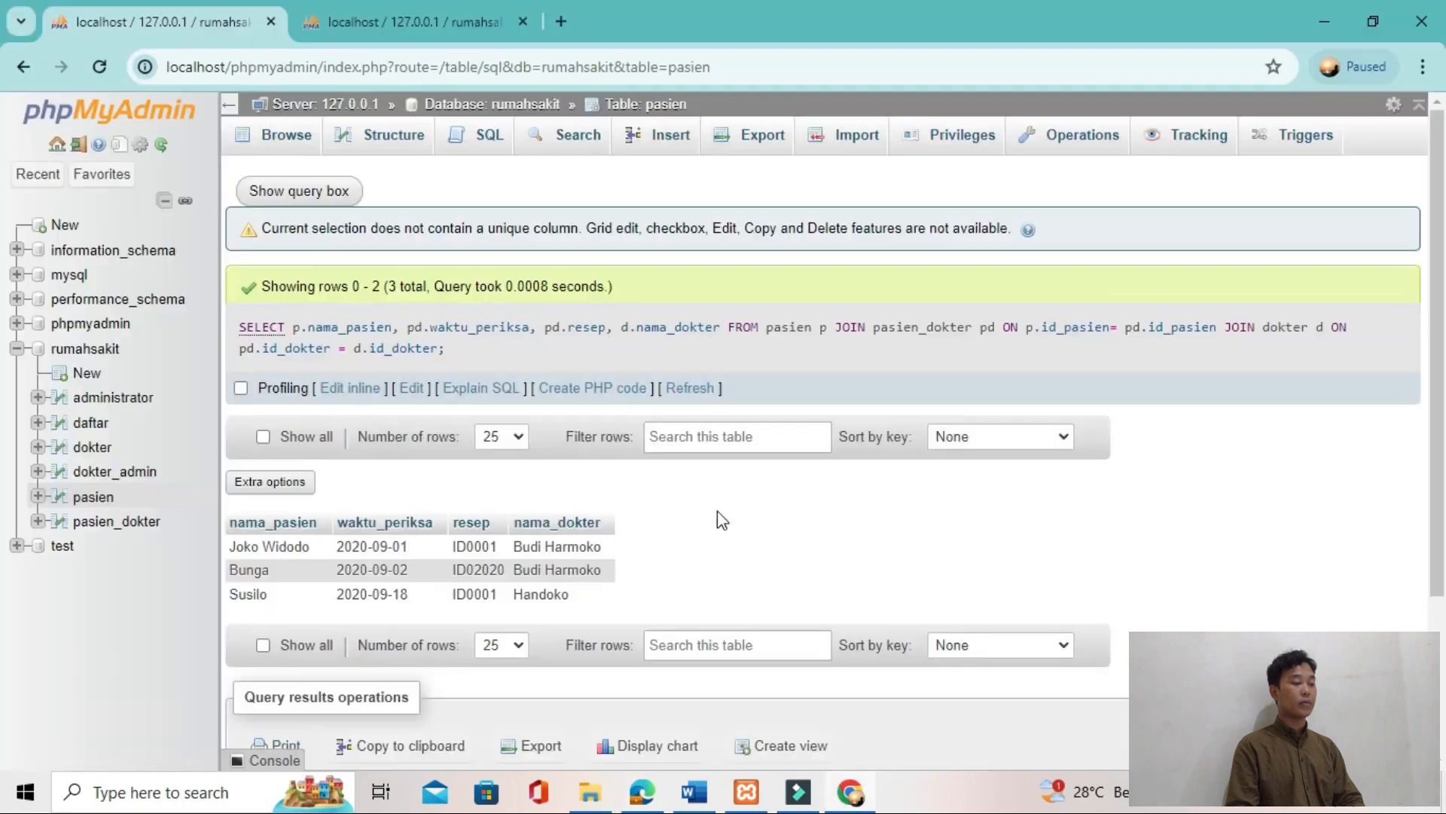
pyautogui.hotkey('alt', 'Tab')
pyautogui.hotkey('alt', 'Tab')
pyautogui.hotkey('alt', 'Tab')
pyautogui.hotkey('alt', 'Tab')
pyautogui.hotkey('alt', 'Tab')
pyautogui.hotkey('alt', 'Tab')
pyautogui.hotkey('alt', 'Tab')
pyautogui.hotkey('alt', 'Tab')
pyautogui.hotkey('alt', 'Tab')
pyautogui.hotkey('alt', 'Tab')
pyautogui.hotkey('alt', 'Tab')
pyautogui.hotkey('alt', 'Tab')
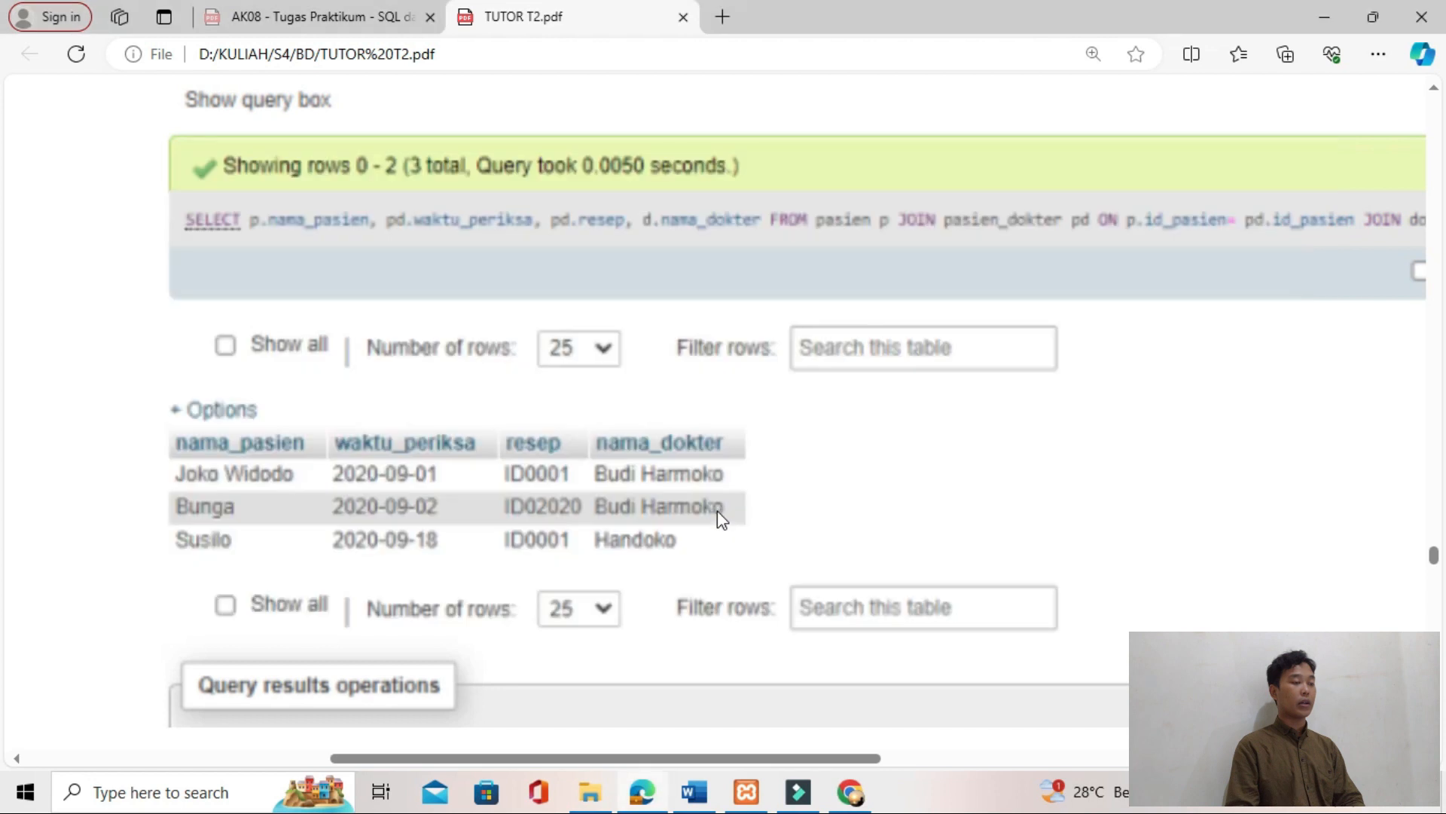
# Step: Read the tutorial's next section on joining the tables with the condition WHERE d.id_dokter='1'
pyautogui.scroll(-3, 717, 510)
pyautogui.scroll(-6, 717, 510)
pyautogui.scroll(-2, 717, 510)
pyautogui.scroll(-2, 717, 511)
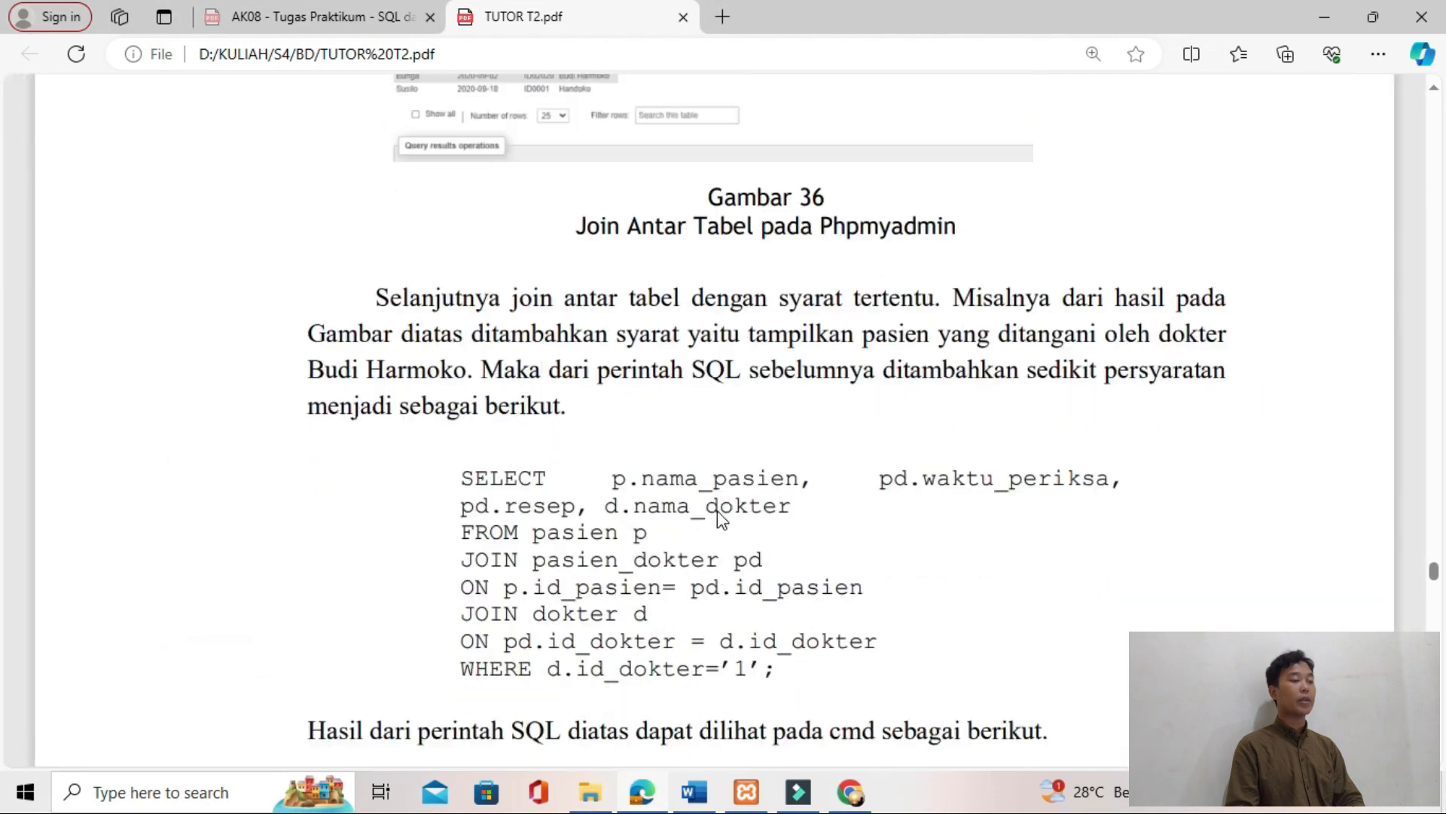
pyautogui.scroll(-2, 720, 518)
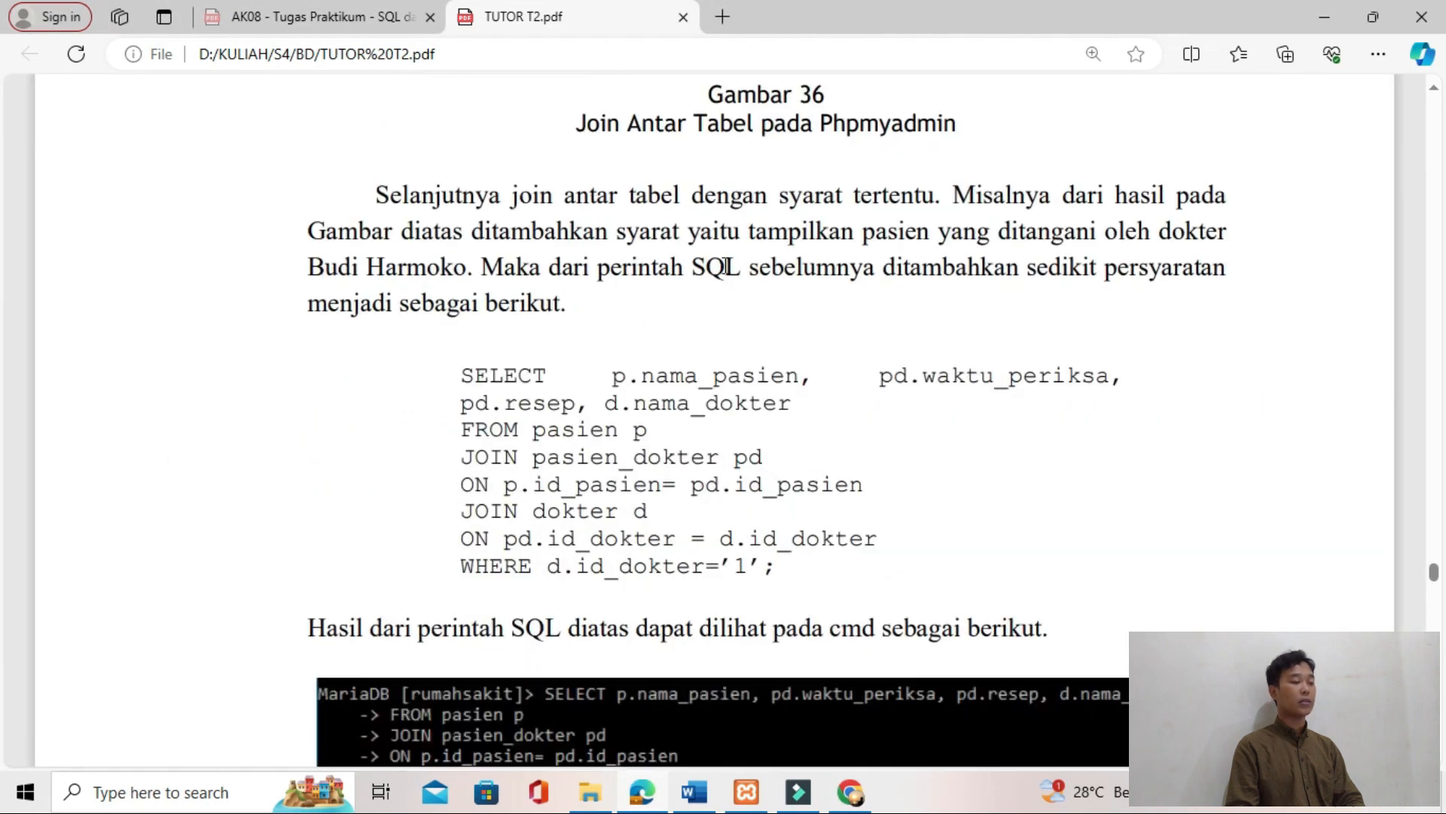
# Step: Copy the tutorial's JOIN query with WHERE d.id_dokter='1' and replace the old query in the Word document with it
pyautogui.scroll(-5, 590, 427)
pyautogui.scroll(3, 590, 427)
pyautogui.moveTo(776, 413); pyautogui.dragTo(461, 220)
pyautogui.hotkey('ctrl', 'c')
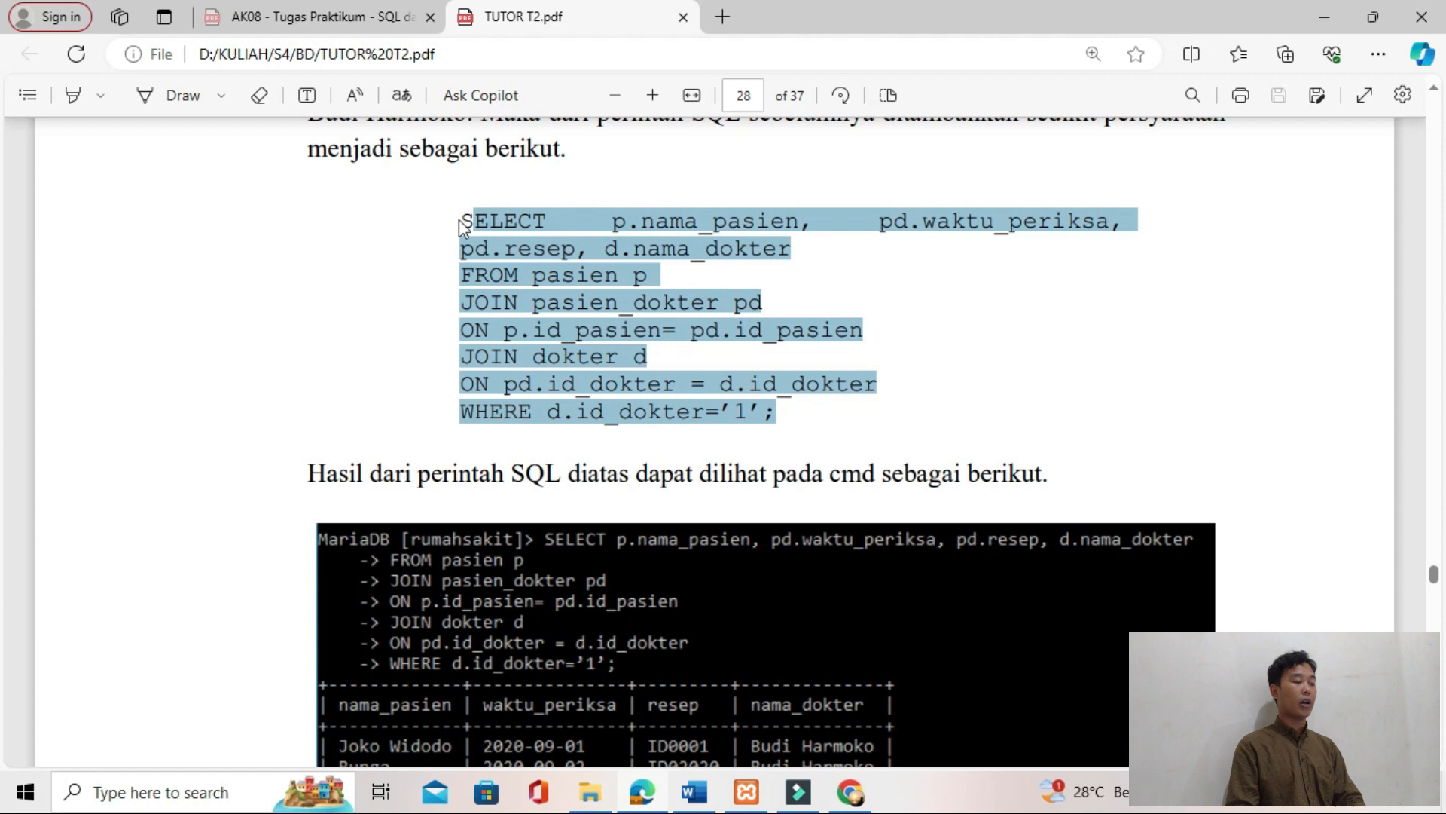
pyautogui.hotkey('alt', 'Tab')
pyautogui.hotkey('alt', 'Tab')
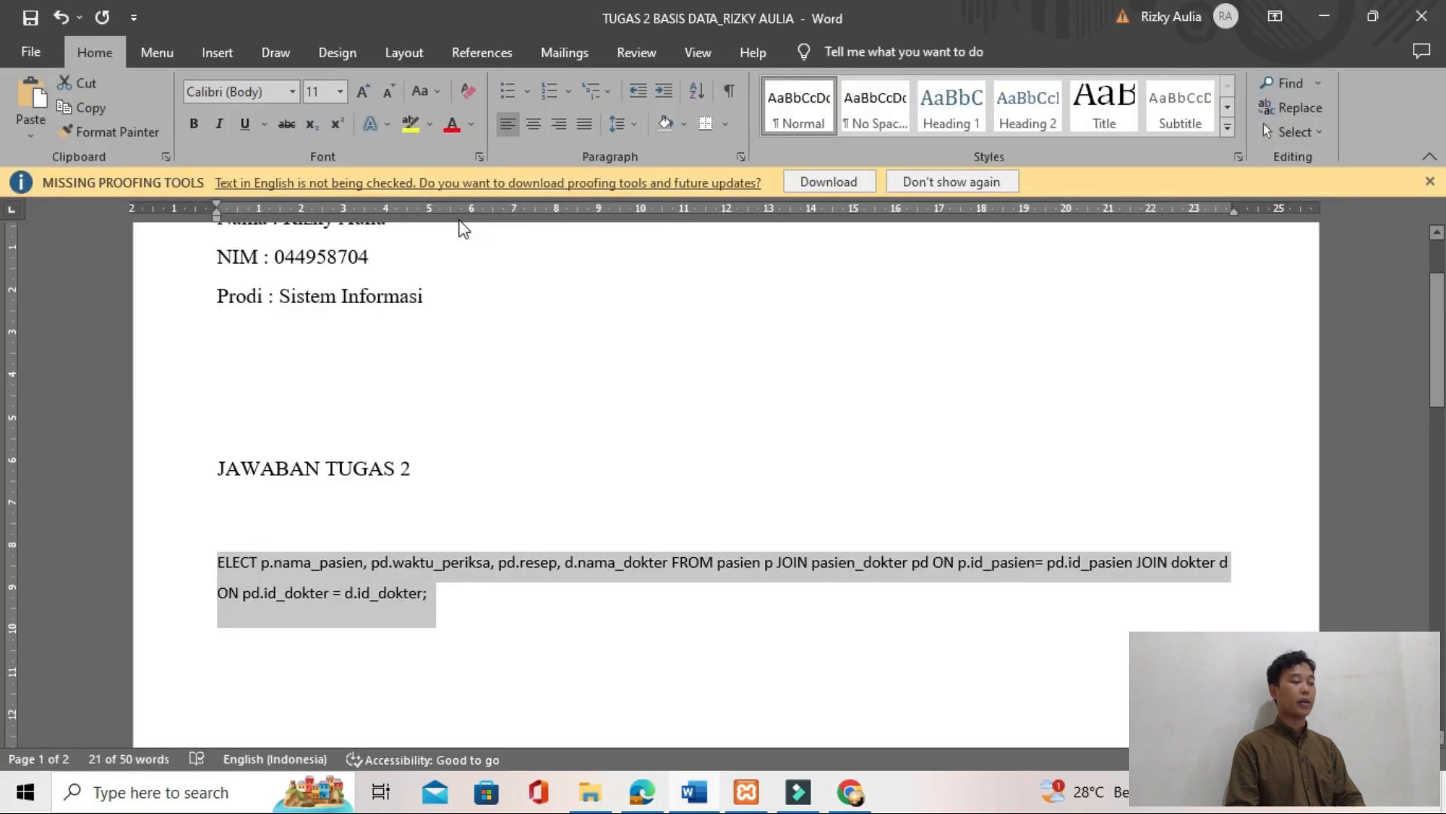
pyautogui.press('BackSpace')
pyautogui.hotkey('ctrl', 'v')
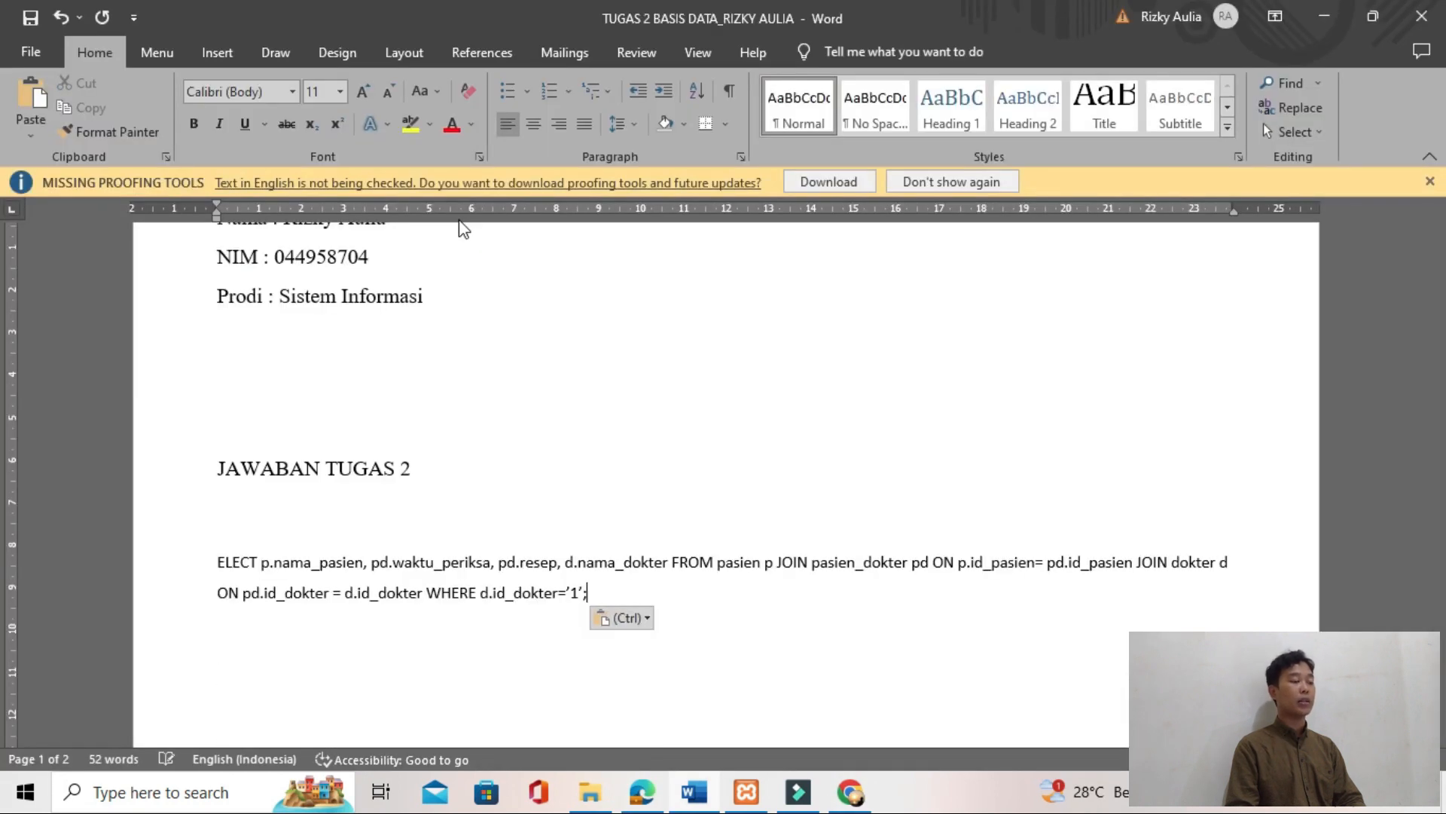
# Step: Copy the filtered JOIN query from Word and replace the default query in phpMyAdmin's SQL editor with it
pyautogui.hotkey('shift', 'Up')
pyautogui.hotkey('shift', 'Up')
pyautogui.hotkey('shift', 'Down')
pyautogui.hotkey('shift', 'Left')
pyautogui.hotkey('shift', 'Left')
pyautogui.hotkey('shift', 'Left')
pyautogui.hotkey('shift', 'Left')
pyautogui.hotkey('shift', 'Left')
pyautogui.hotkey('shift', 'Left')
pyautogui.hotkey('shift', 'Left')
pyautogui.hotkey('shift', 'Left')
pyautogui.hotkey('shift', 'Left')
pyautogui.hotkey('shift', 'Left')
pyautogui.hotkey('shift', 'Left')
pyautogui.hotkey('shift', 'Left')
pyautogui.hotkey('shift', 'Left')
pyautogui.hotkey('shift', 'Left')
pyautogui.hotkey('shift', 'Left')
pyautogui.hotkey('shift', 'Left')
pyautogui.hotkey('shift', 'Left')
pyautogui.hotkey('shift', 'Left')
pyautogui.hotkey('shift', 'Left')
pyautogui.hotkey('shift', 'Left')
pyautogui.hotkey('ctrl', 'c')
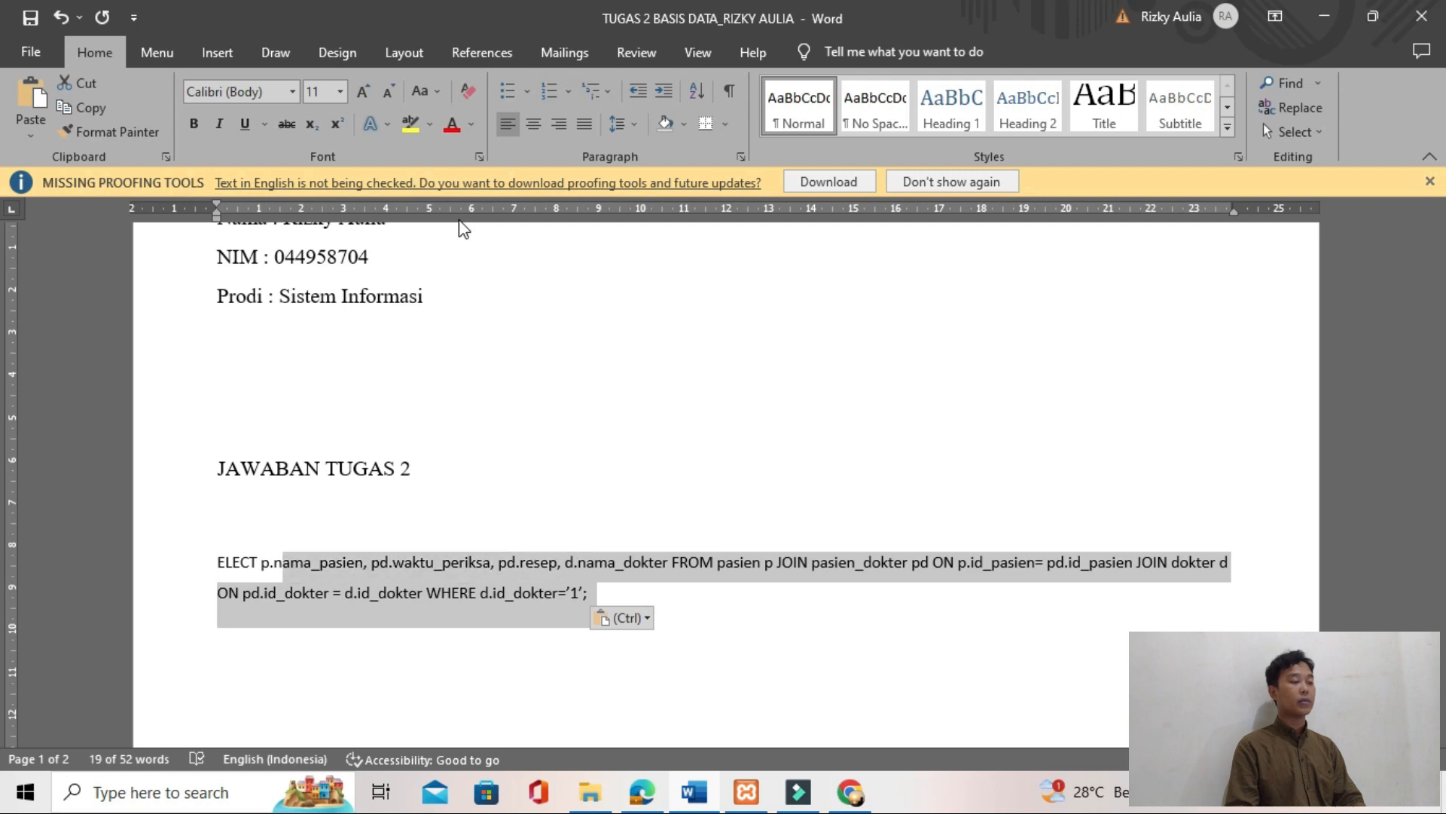
pyautogui.hotkey('alt', 'Tab')
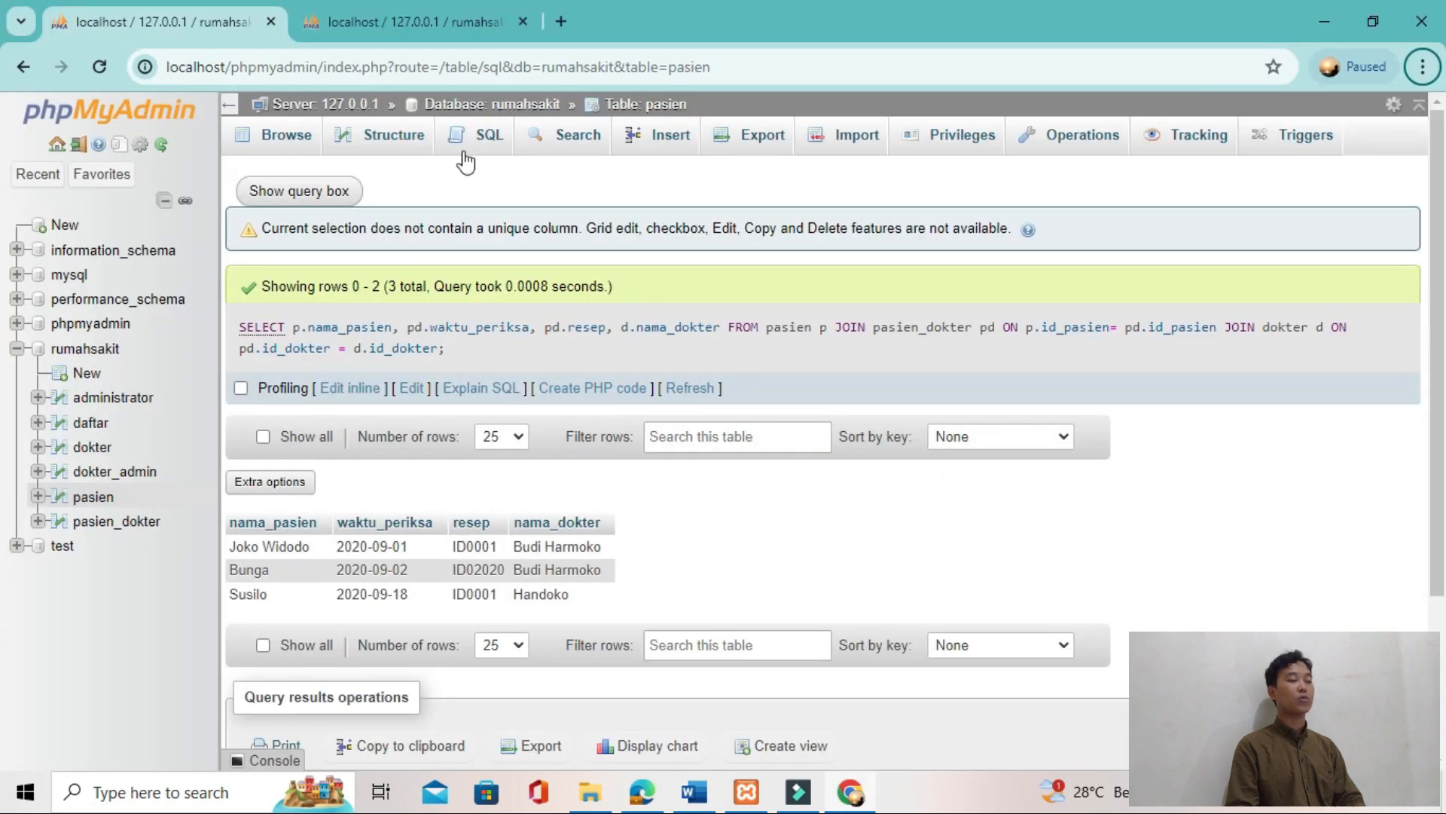
pyautogui.click(476, 151)
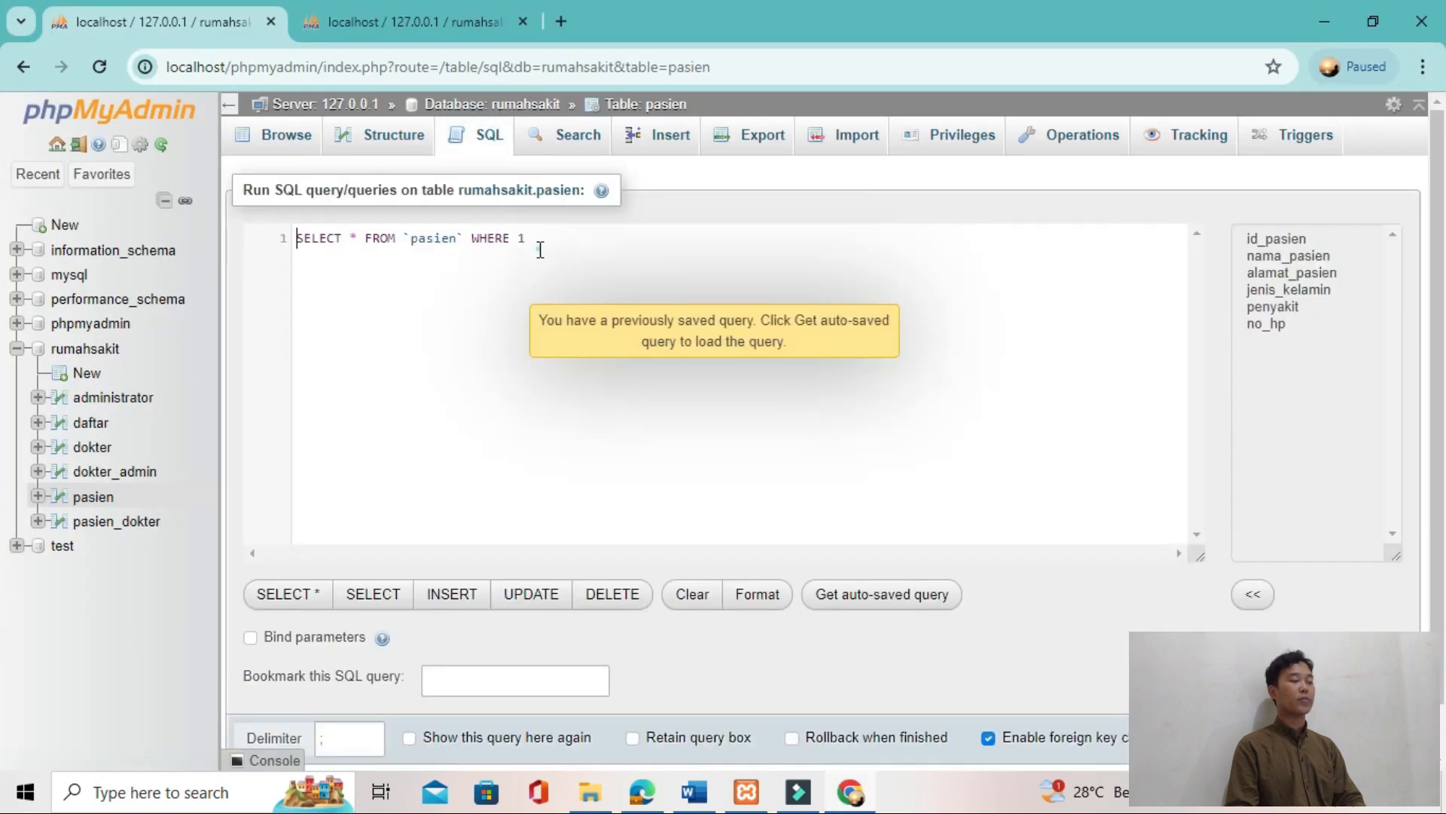
pyautogui.moveTo(540, 241); pyautogui.dragTo(286, 235)
pyautogui.press('BackSpace')
pyautogui.write("SELECT p.nama_pasien, pd.waktu_periksa, pd.resep, d.nama_dokter FROM pasien p JOIN pasien_dokter pd ON p.id_pasien= pd.id_pasien JOIN dokter d ON pd.id_dokter = d.id_dokter WHERE d.id_dokter='1';")
# Step: Correct the first keyword to SELECT and try to run the JOIN query with WHERE d.id_dokter='1'
pyautogui.click(302, 238)
pyautogui.press('BackSpace')
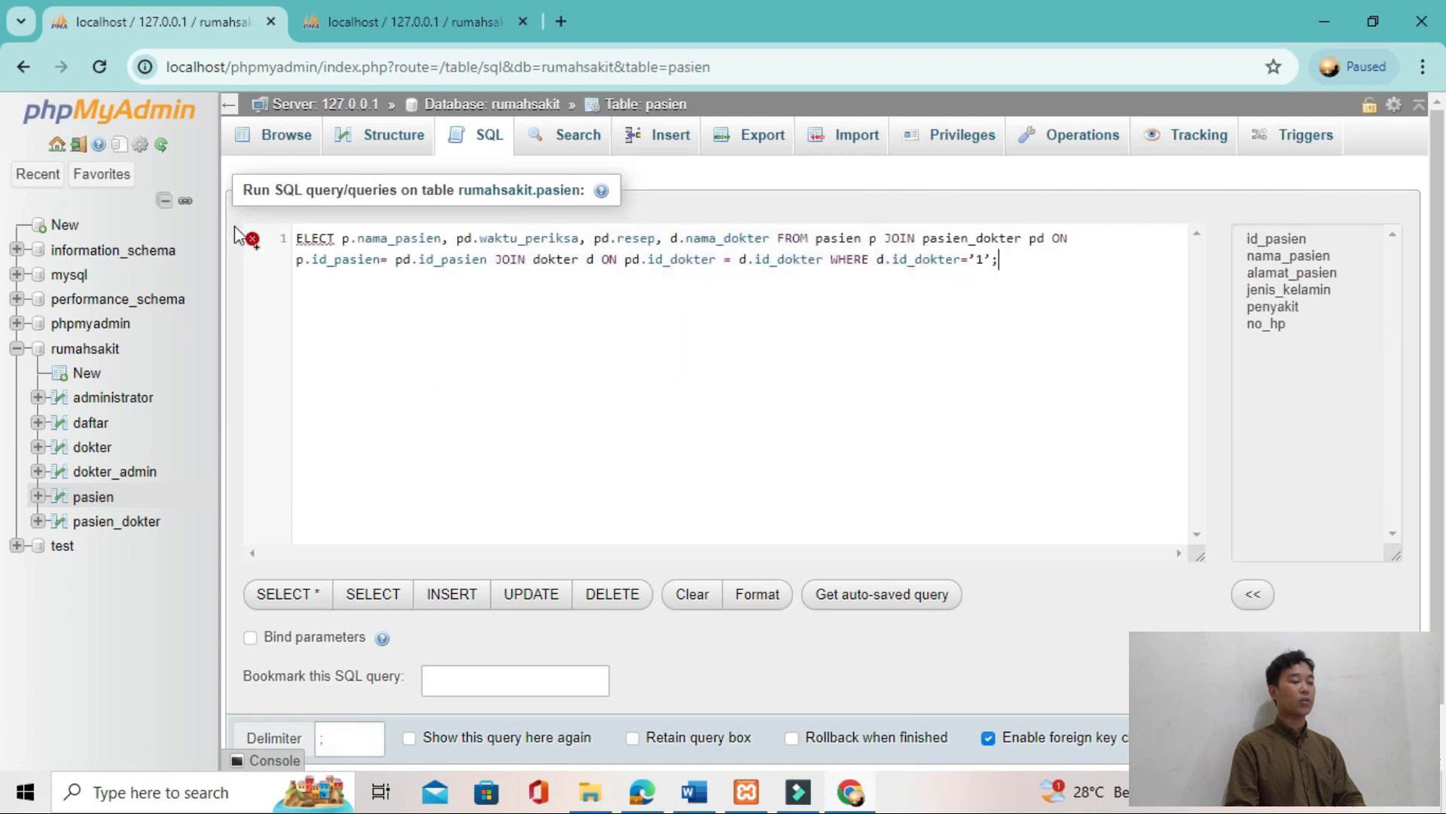
pyautogui.write('S')
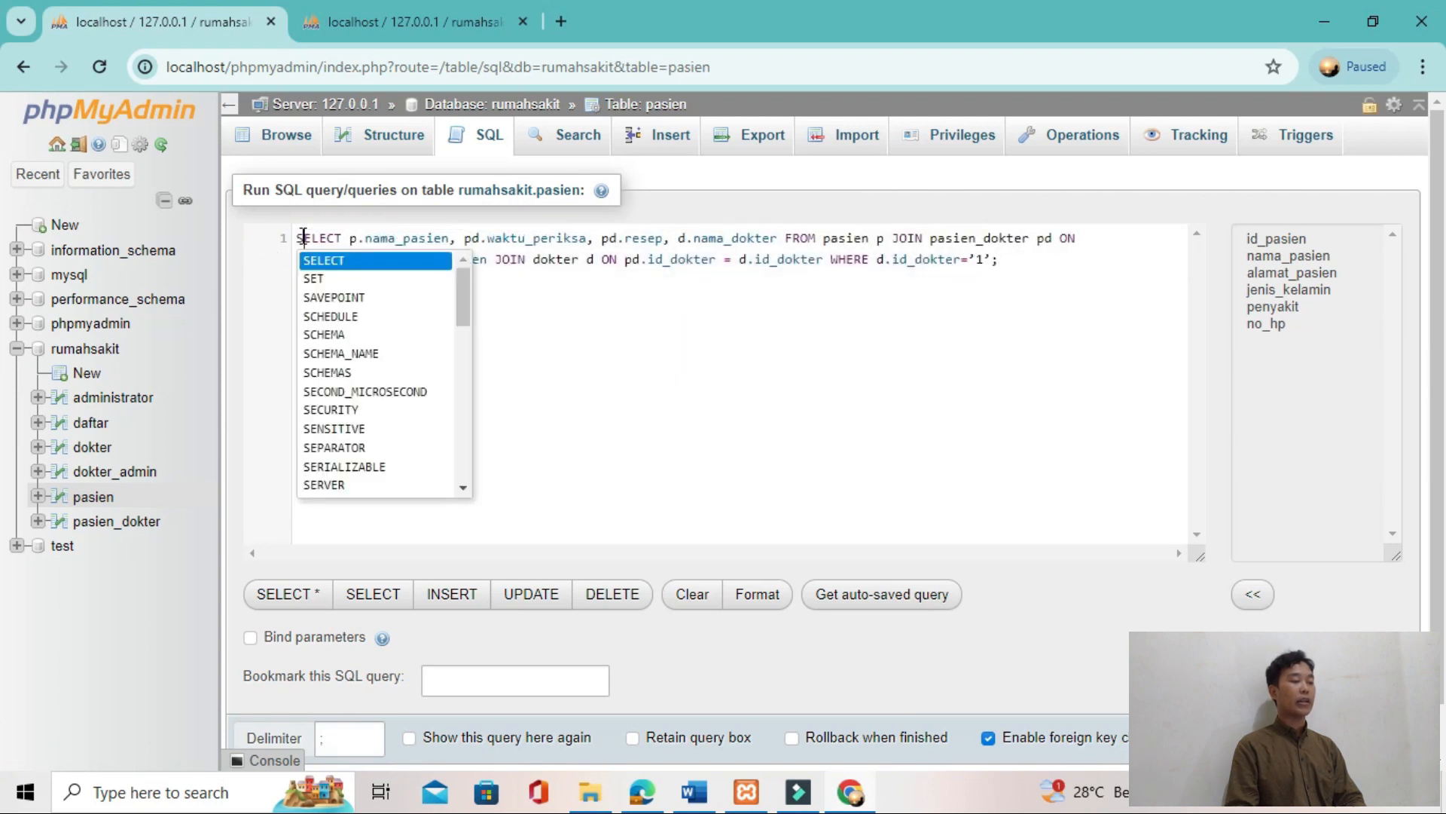
pyautogui.press('Escape')
pyautogui.press('Right')
pyautogui.press('Right')
pyautogui.press('Right')
pyautogui.press('Right')
pyautogui.hotkey('ctrl', 'Return')
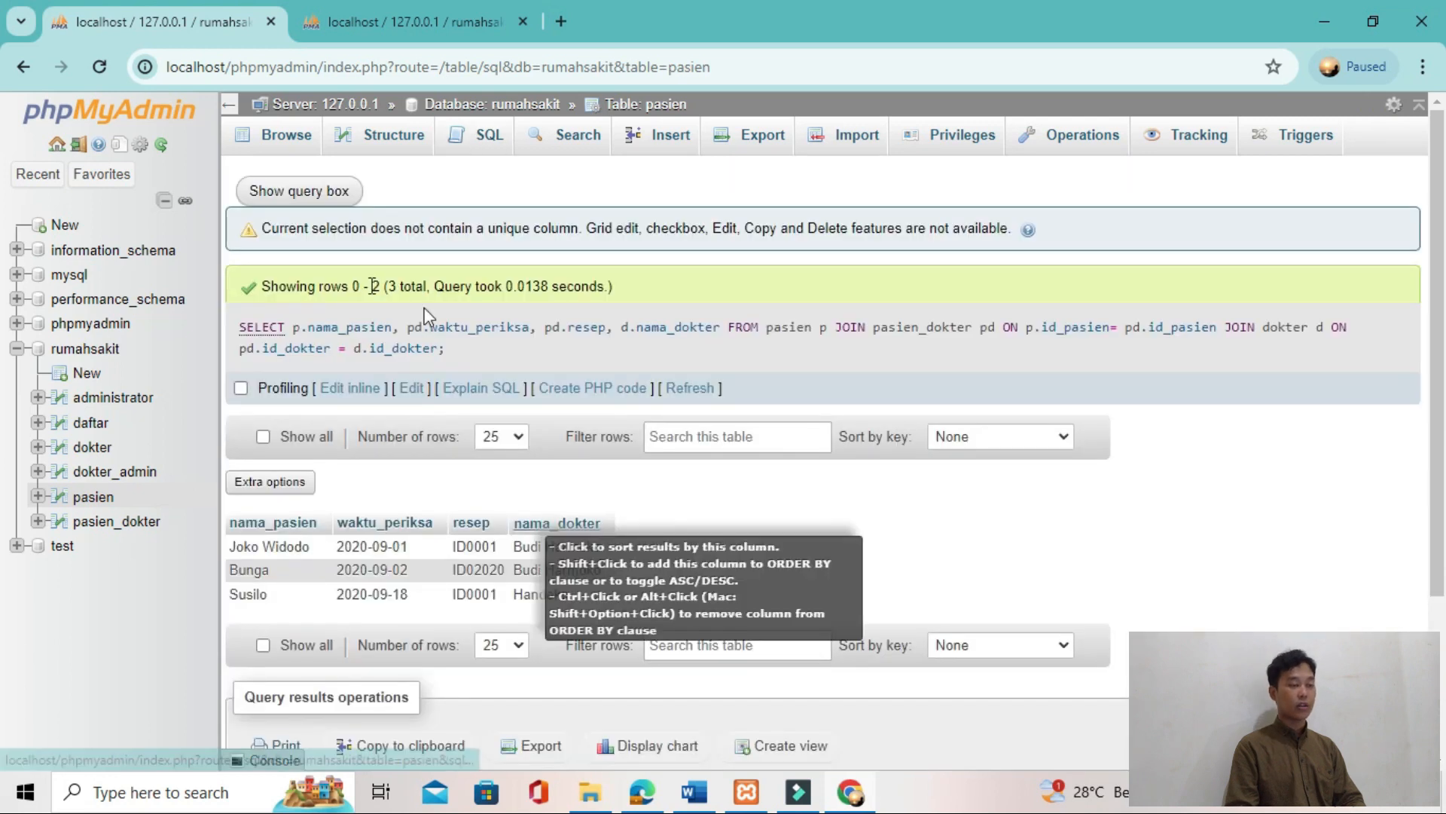
# Step: Paste the WHERE d.id_dokter='1' query over the default query again and complete its first keyword as SELECT
pyautogui.click(485, 143)
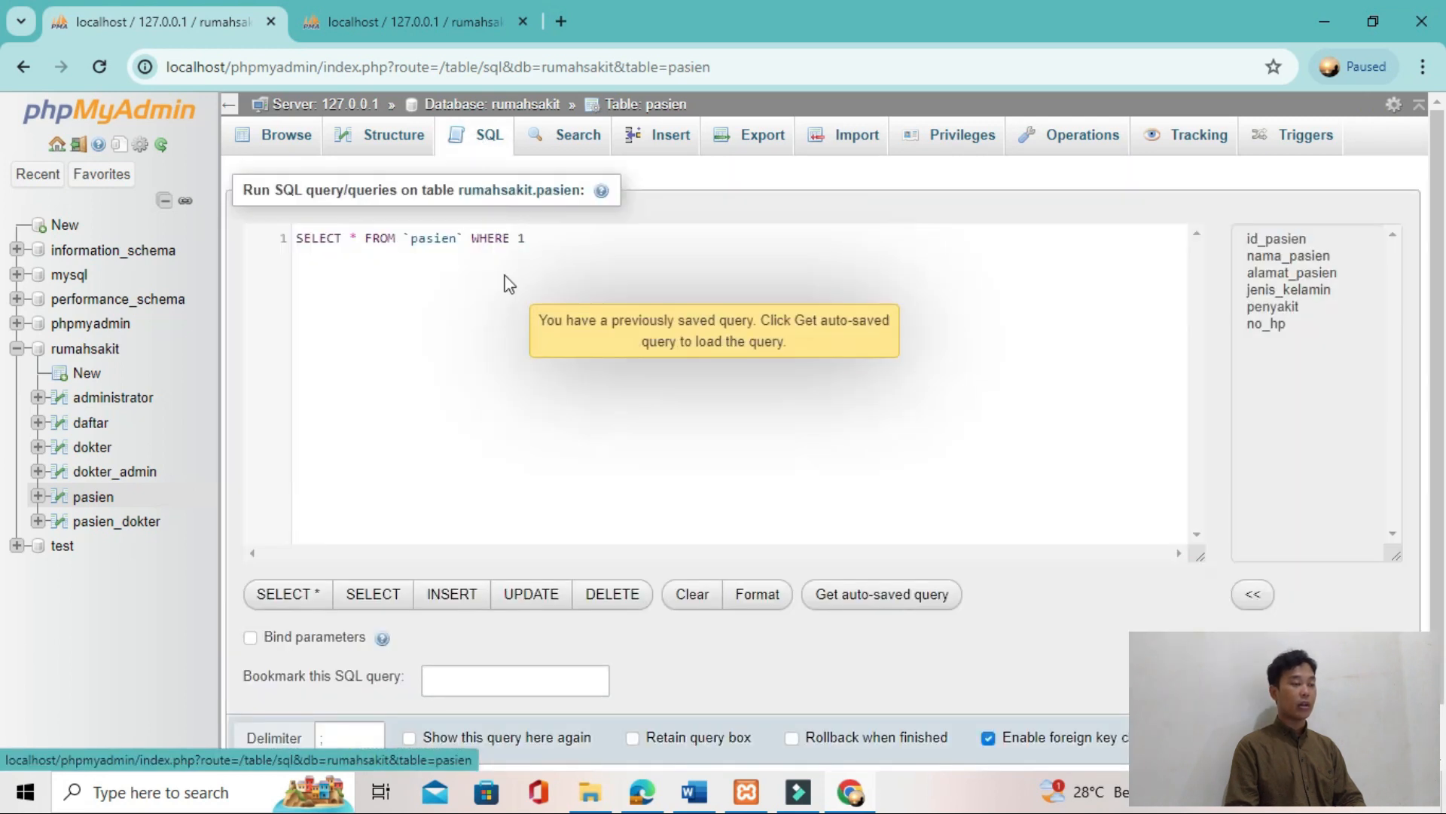
pyautogui.moveTo(329, 241); pyautogui.dragTo(263, 243)
pyautogui.hotkey('ctrl', 'v')
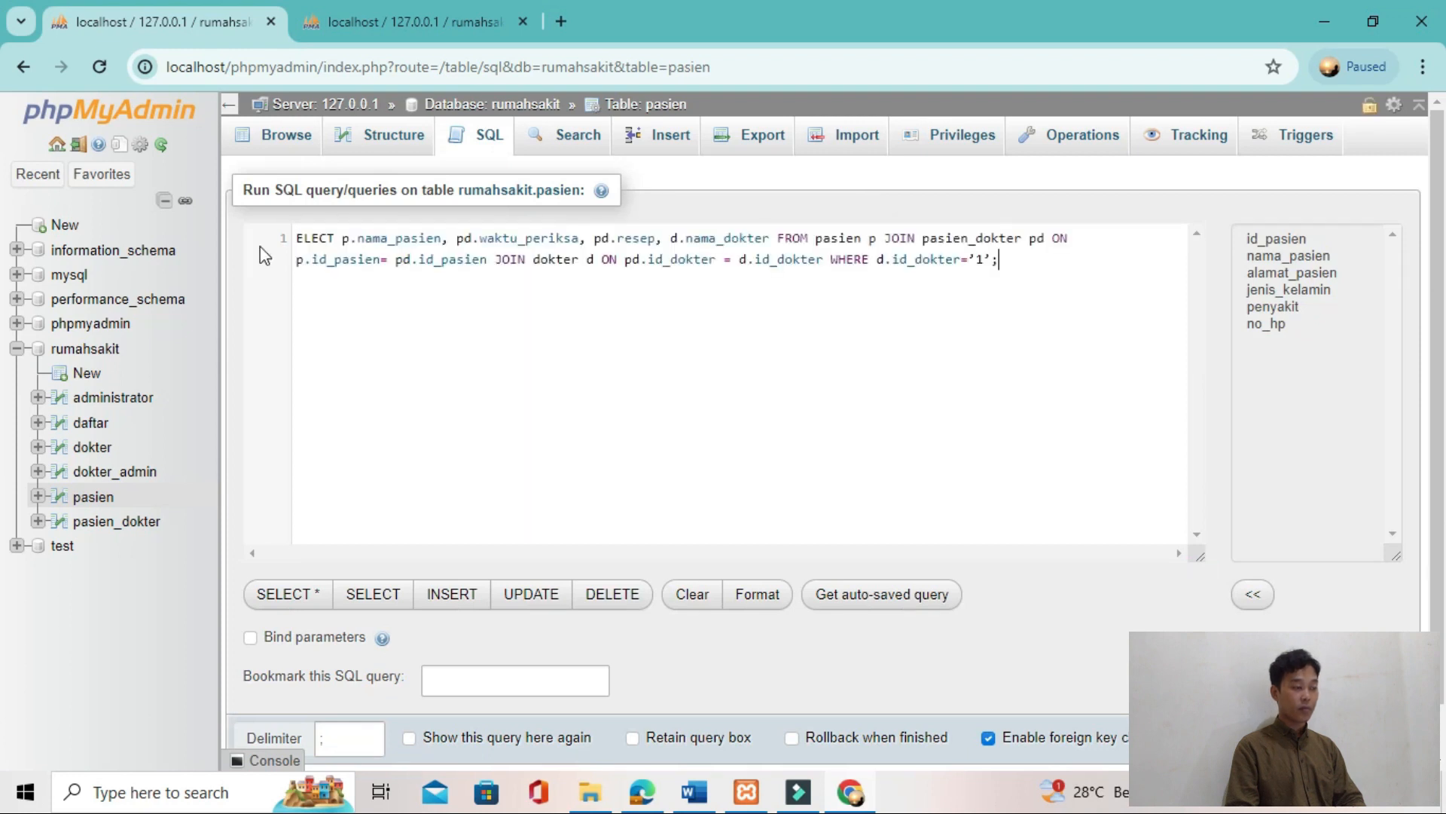
pyautogui.write('S')
pyautogui.press('Escape')
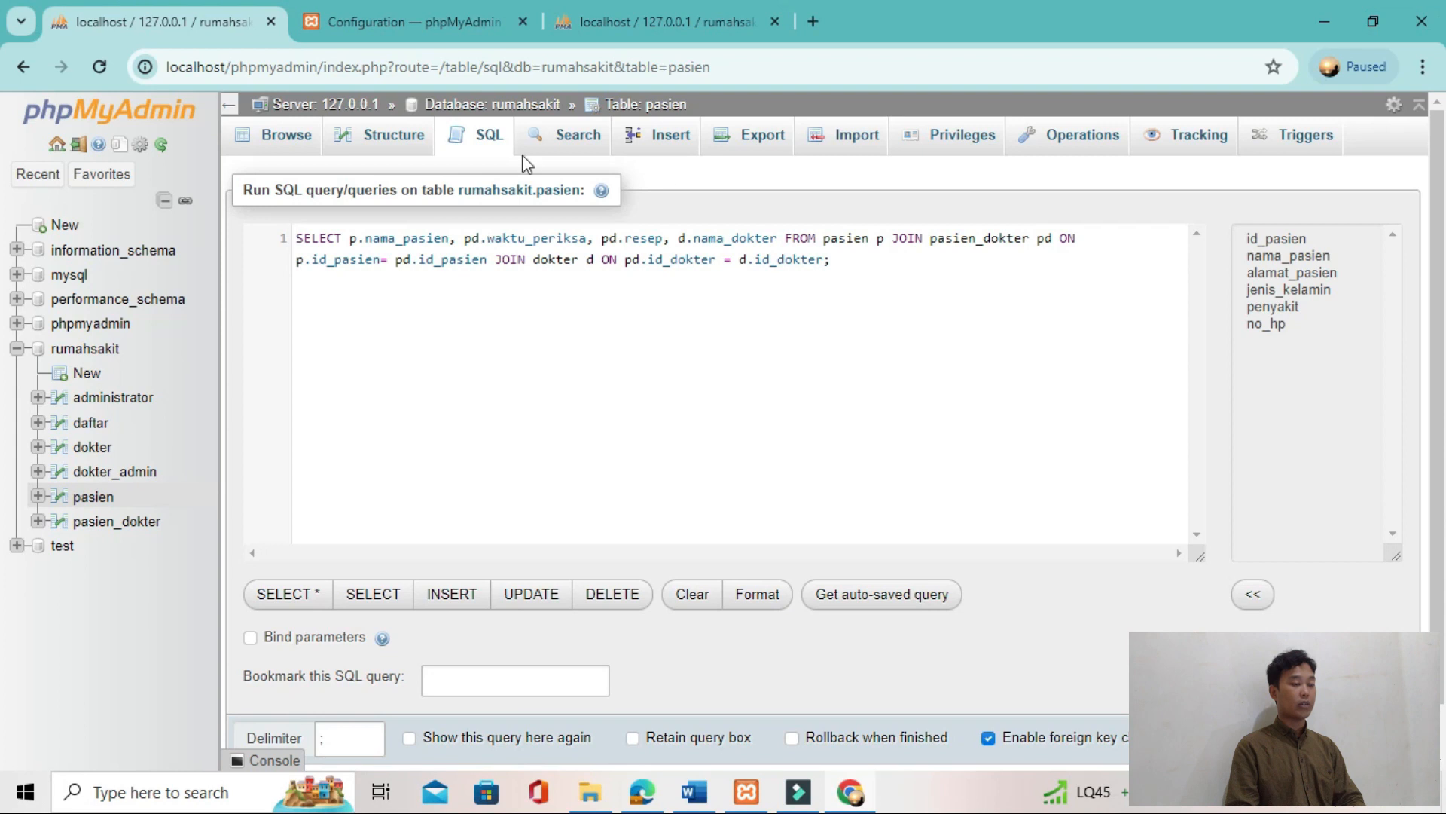
# Step: Reload the pasien table's SQL page and try running the test text "tes" instead of the default query
pyautogui.click(100, 66)
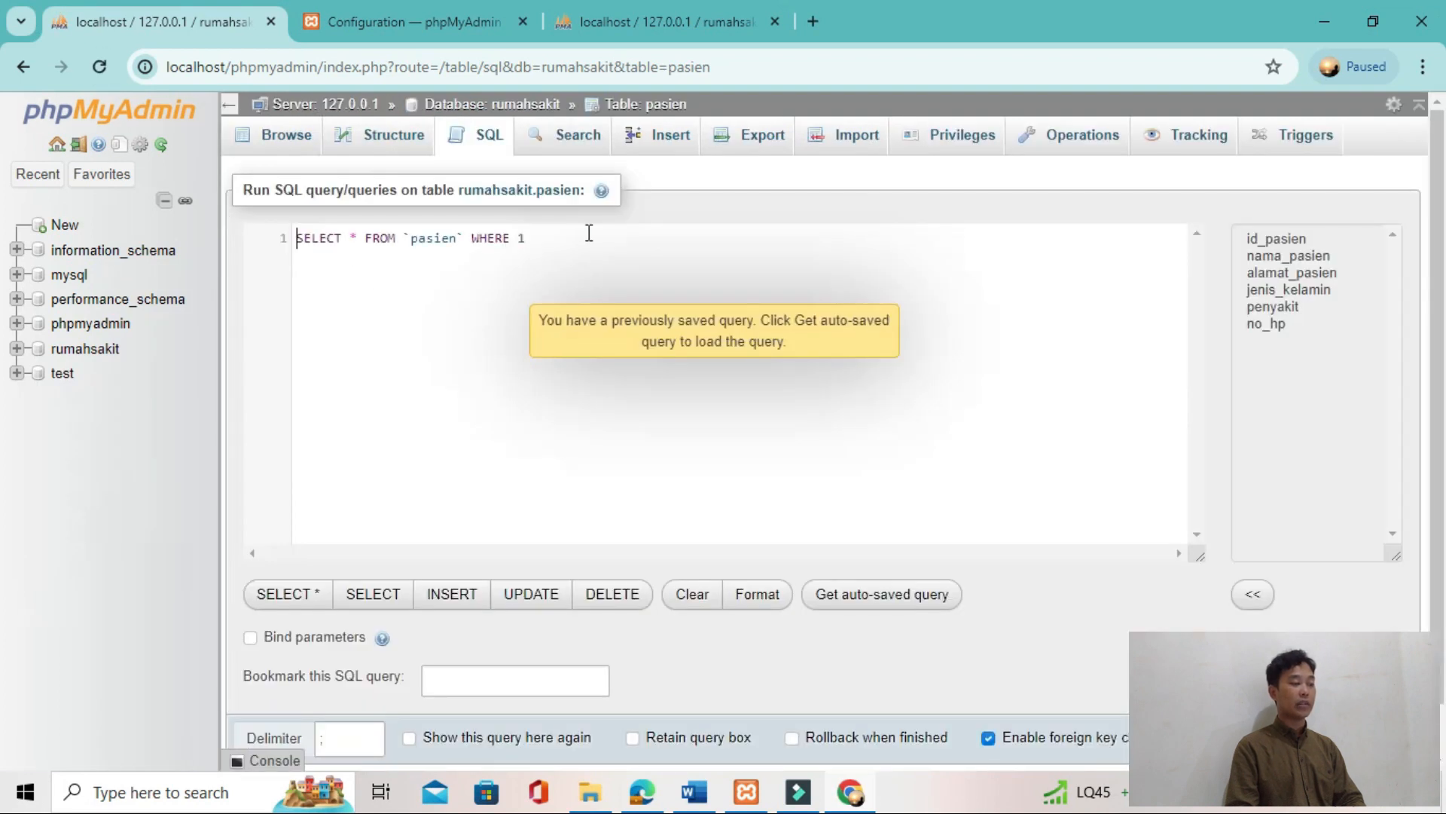
pyautogui.moveTo(589, 233); pyautogui.dragTo(291, 242)
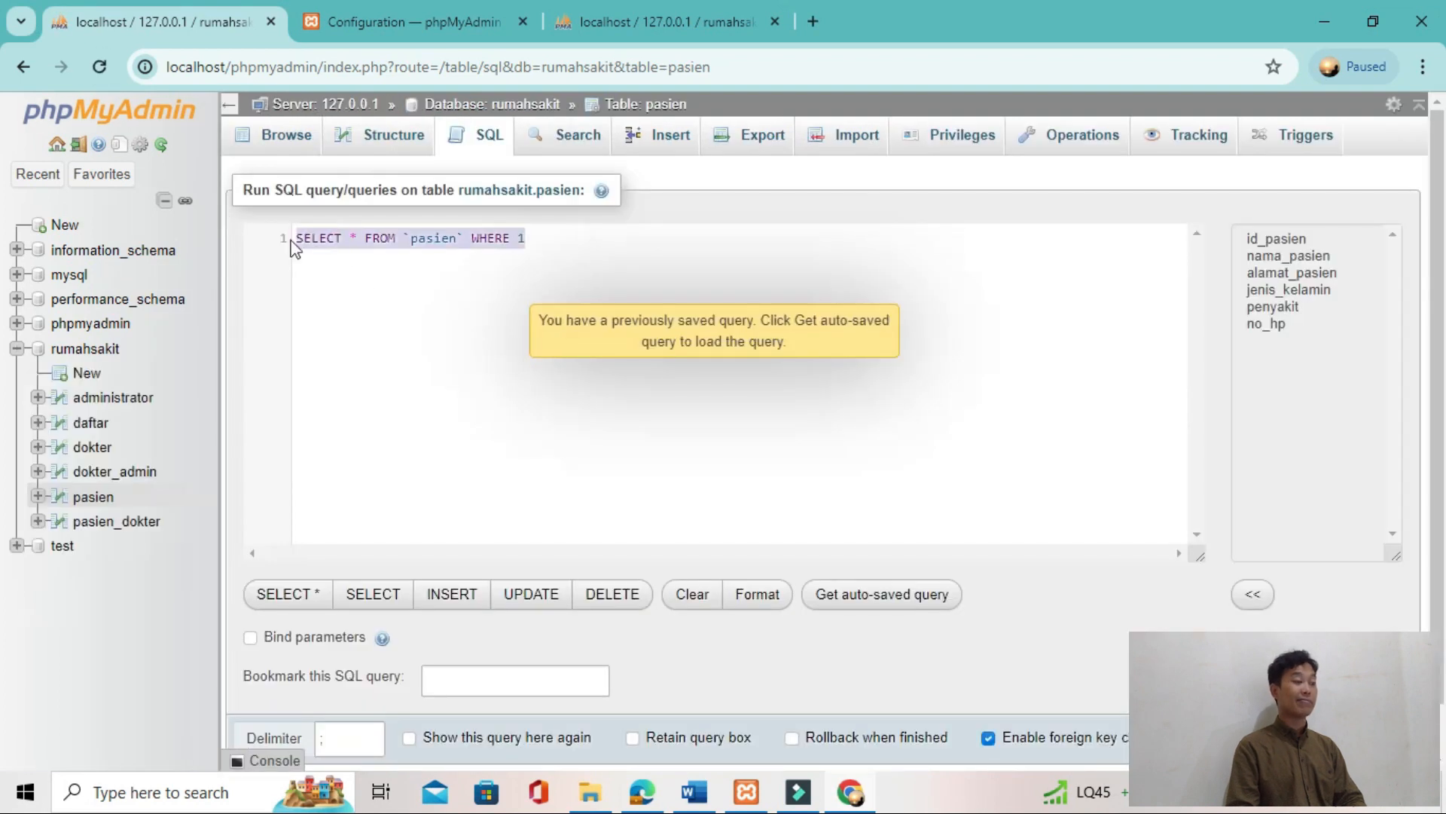
pyautogui.write('tes')
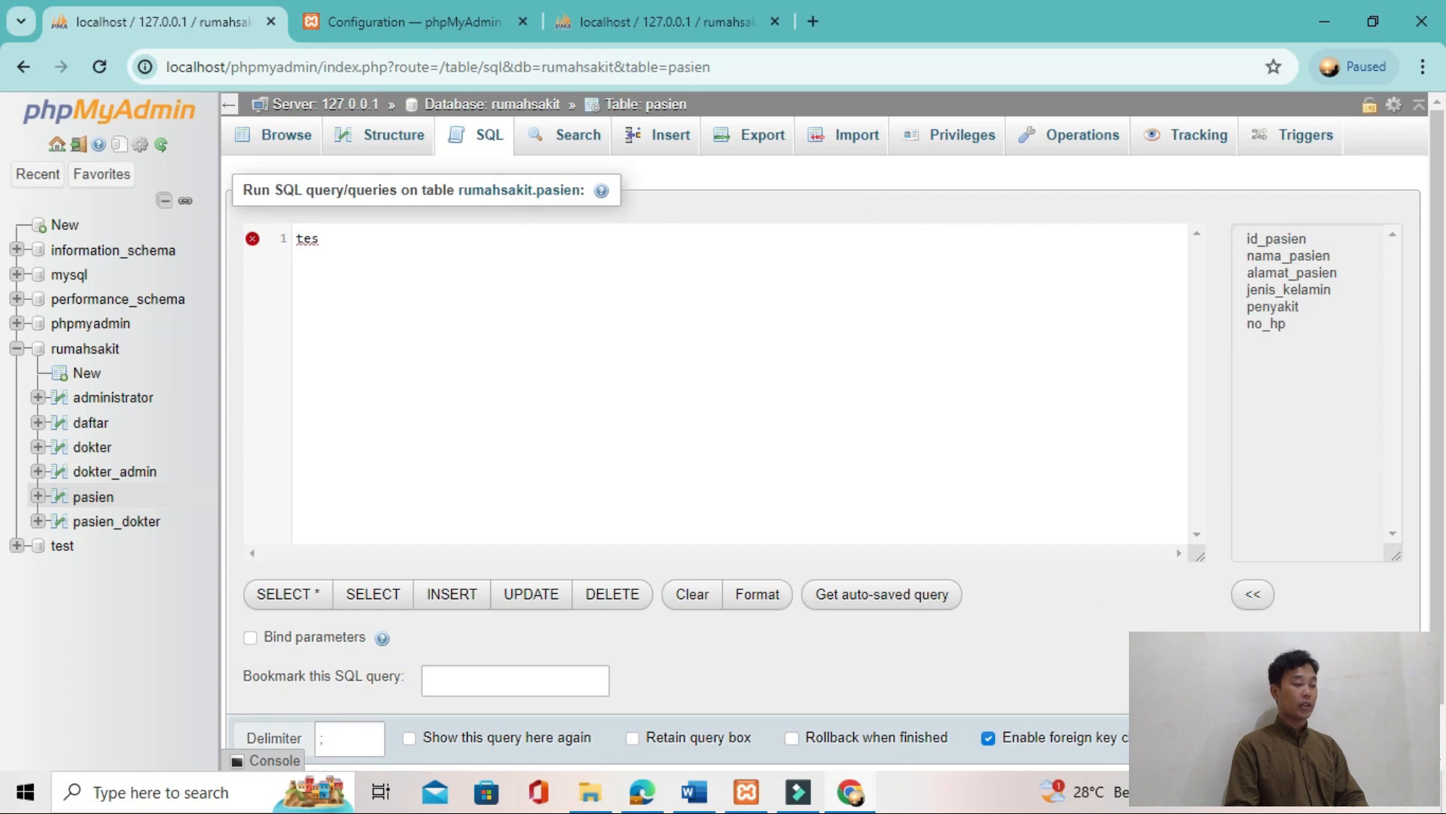
pyautogui.hotkey('ctrl', 'Return')
# Step: Replace the test text with the JOIN query filtered by WHERE pd.id_dokter='10' and run it
pyautogui.scroll(5, 764, 613)
pyautogui.moveTo(363, 240); pyautogui.dragTo(282, 240)
pyautogui.write('SELECT p.nama_pasien, pd.waktu_periksa, pd.resep, d.nama_dokter FROM pasien p JOIN pasien_dokter pd ON p.id_pasien= pd.id_pasien JOIN dokter d ON pd.id_dokter = d.id_dokter WHERE d.id_dokter=’1’;')
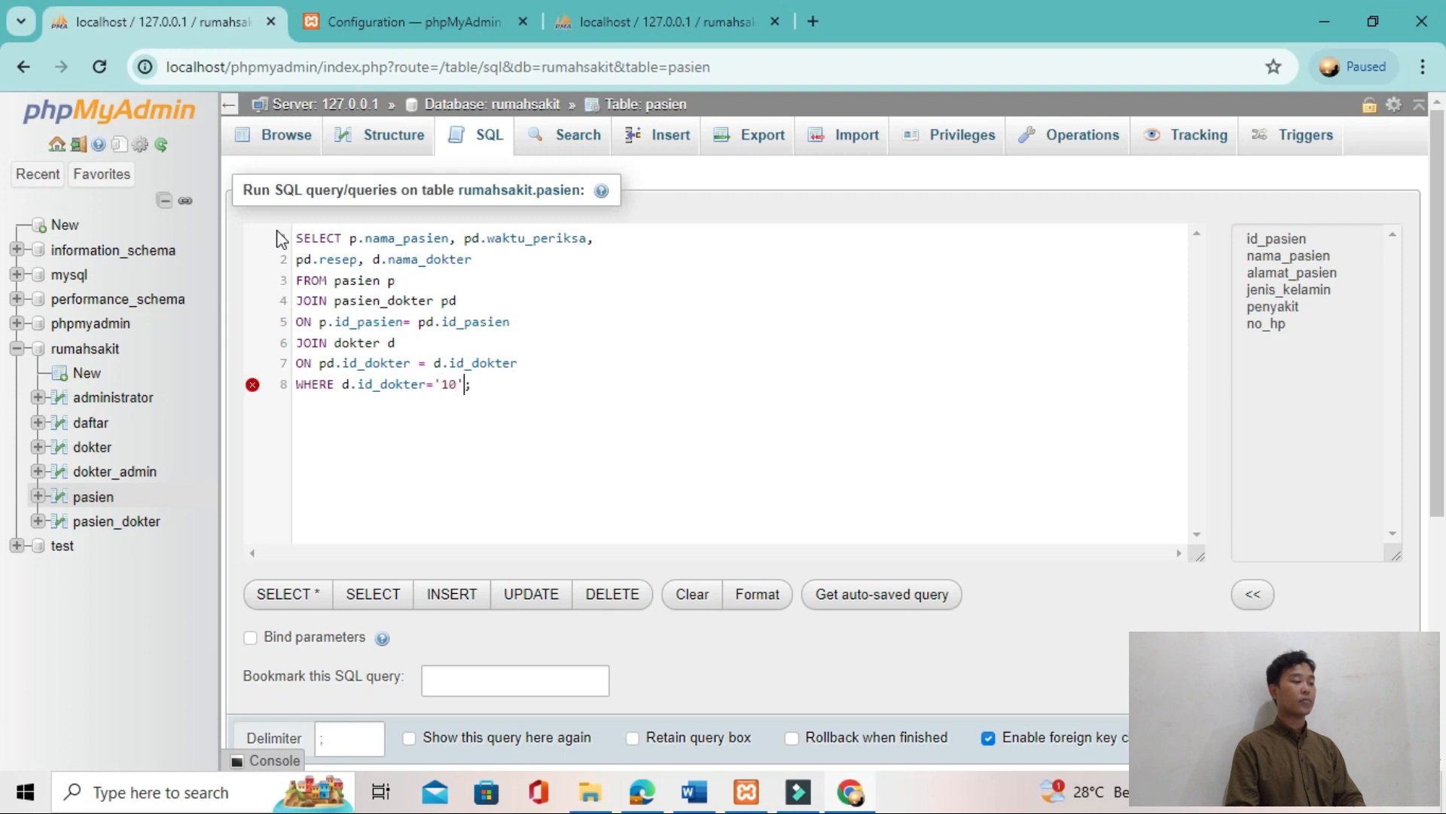
pyautogui.write('p')
pyautogui.click(675, 390)
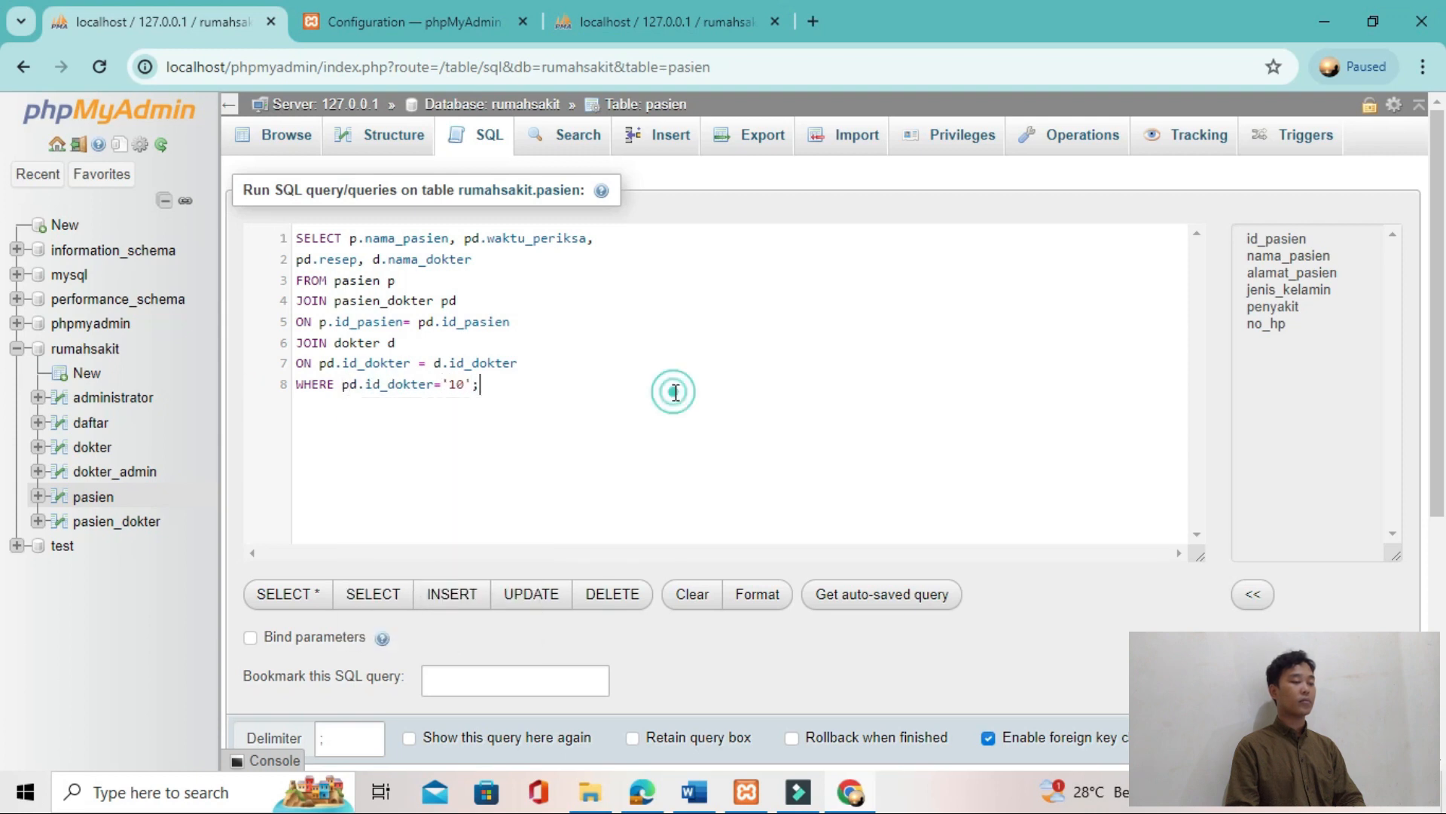
pyautogui.click(356, 390)
pyautogui.press('BackSpace')
pyautogui.write('d')
pyautogui.hotkey('ctrl', 'Return')
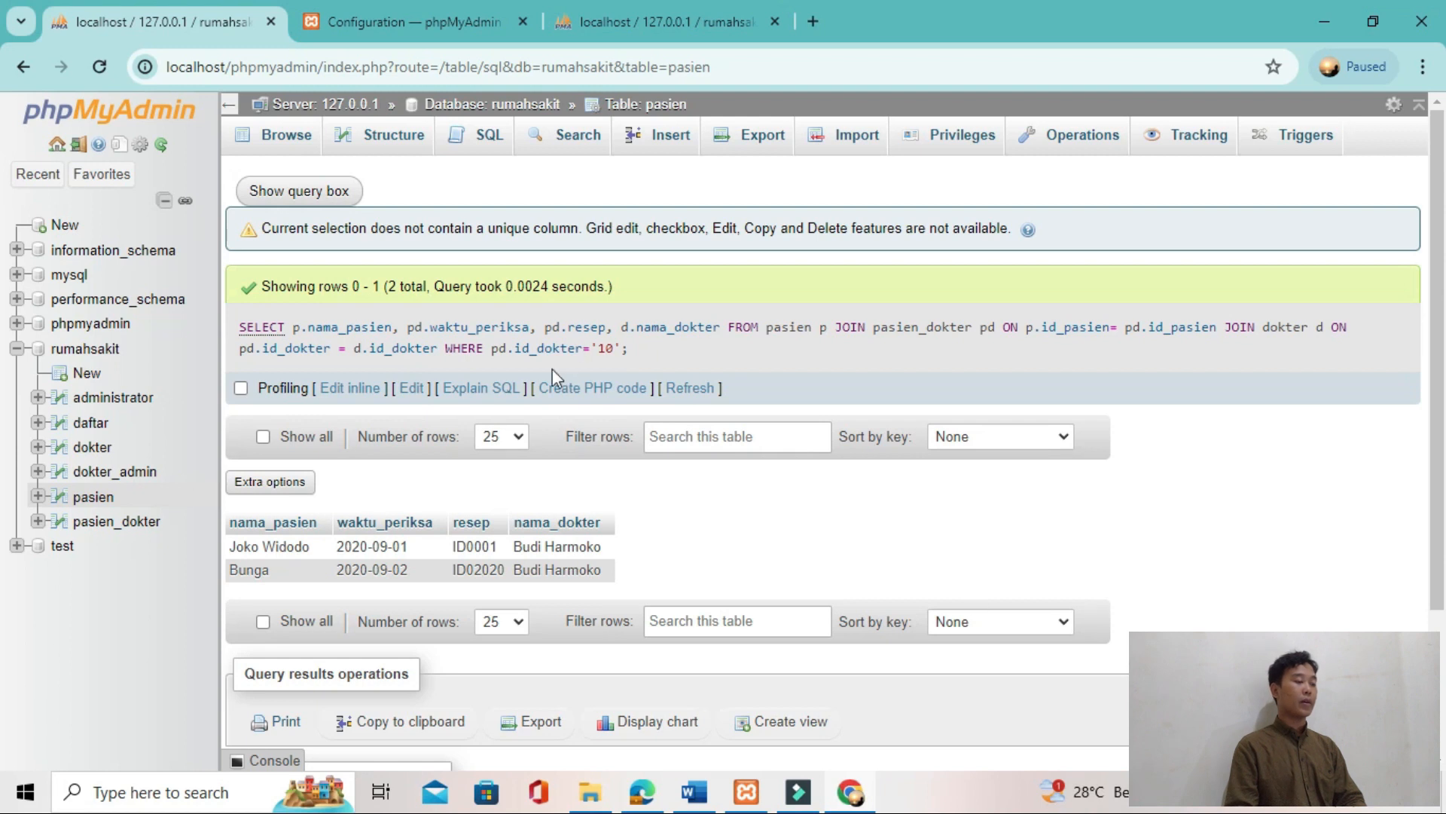
# Step: Reopen the query, change its condition to WHERE d.id_dokter='10' and run it again
pyautogui.click(322, 189)
pyautogui.click(359, 392)
pyautogui.press('BackSpace')
pyautogui.press('BackSpace')
pyautogui.write('d')
pyautogui.click(1078, 642)
pyautogui.hotkey('ctrl', 'Return')
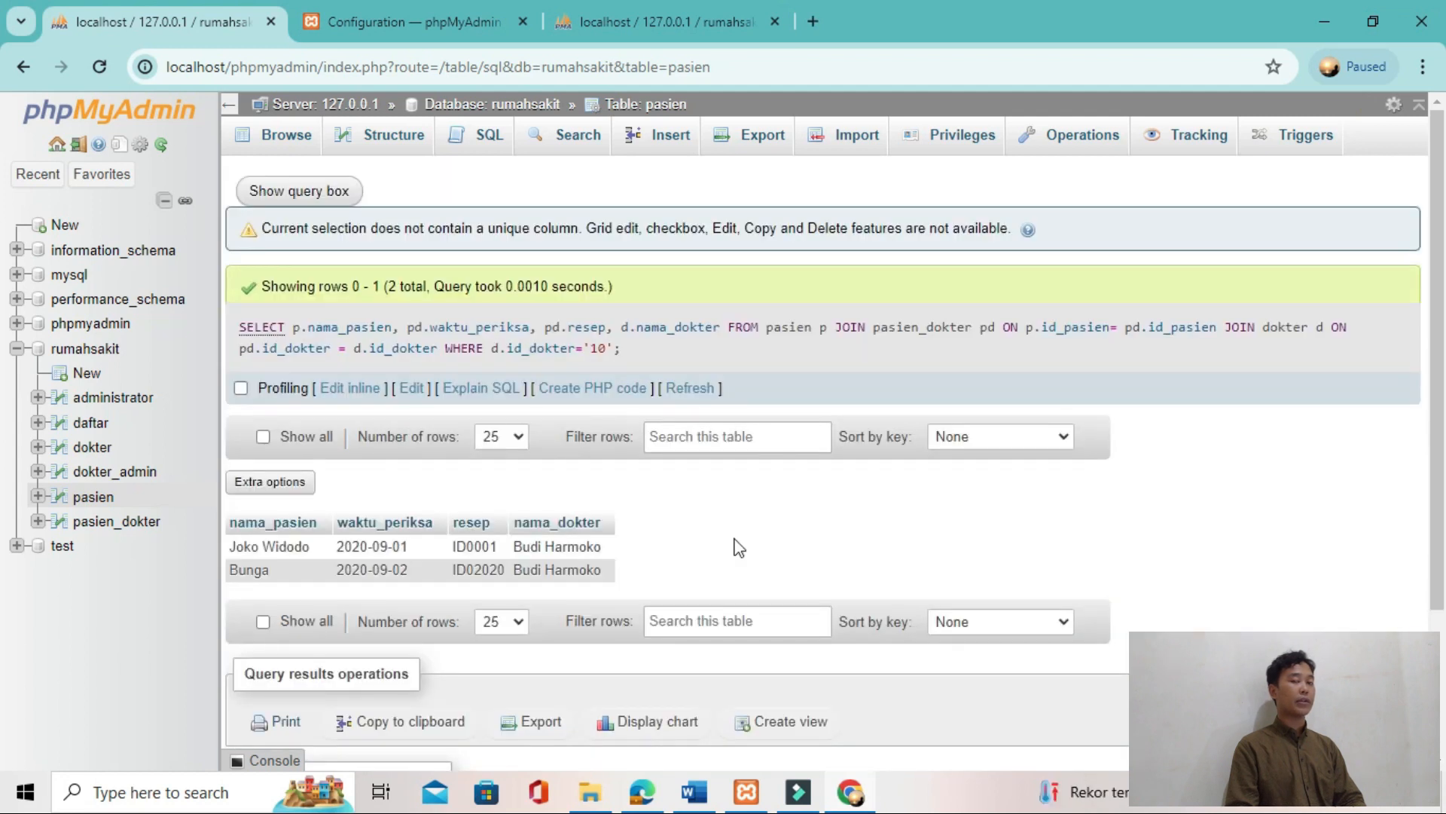
# Step: Copy "SELECT count(id_pasien) from pasien;" from the tutorial's mathematical functions section and run it in phpMyAdmin
pyautogui.hotkey('alt', 'Tab')
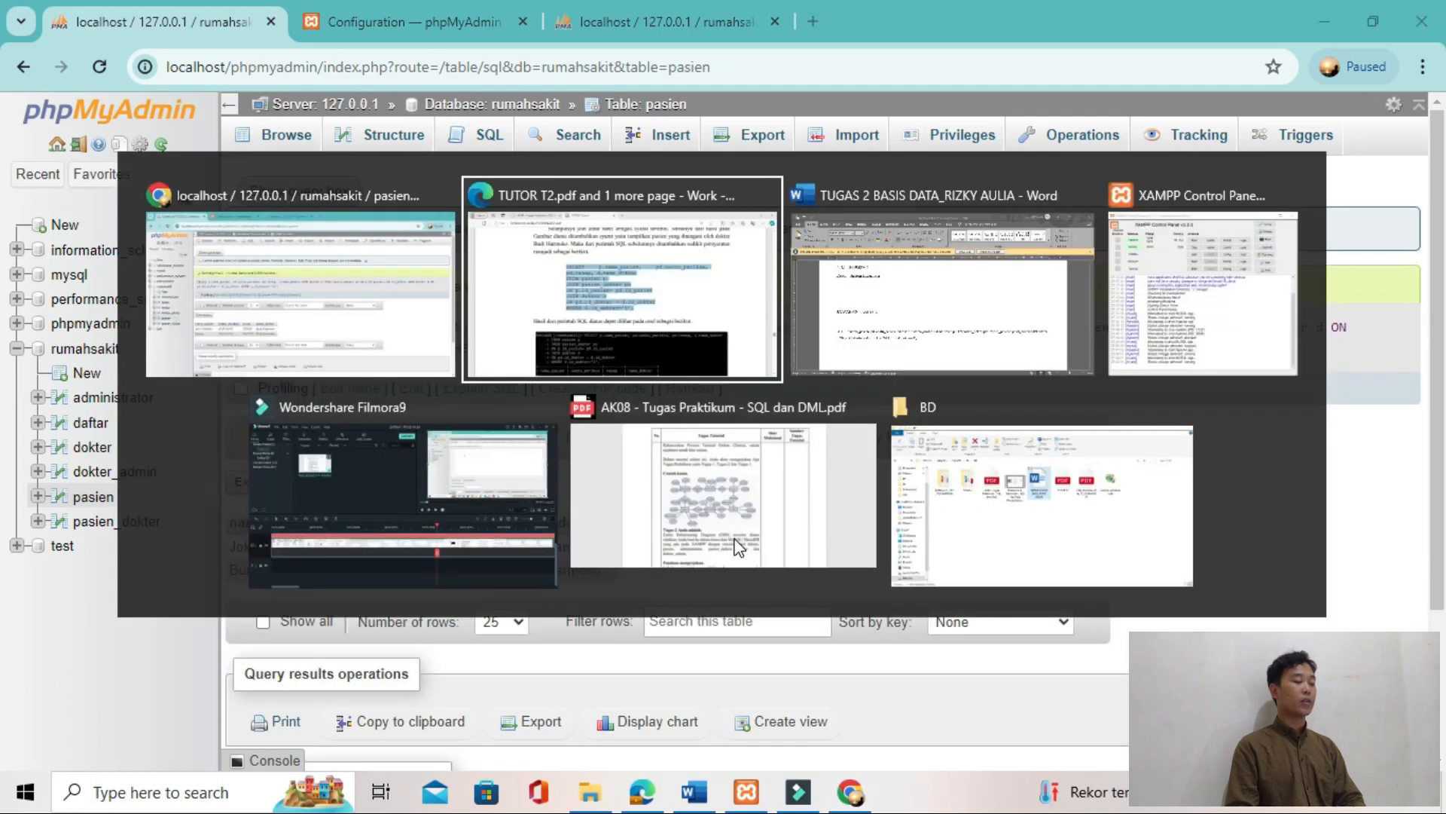
pyautogui.click(784, 606)
pyautogui.scroll(-20, 783, 606)
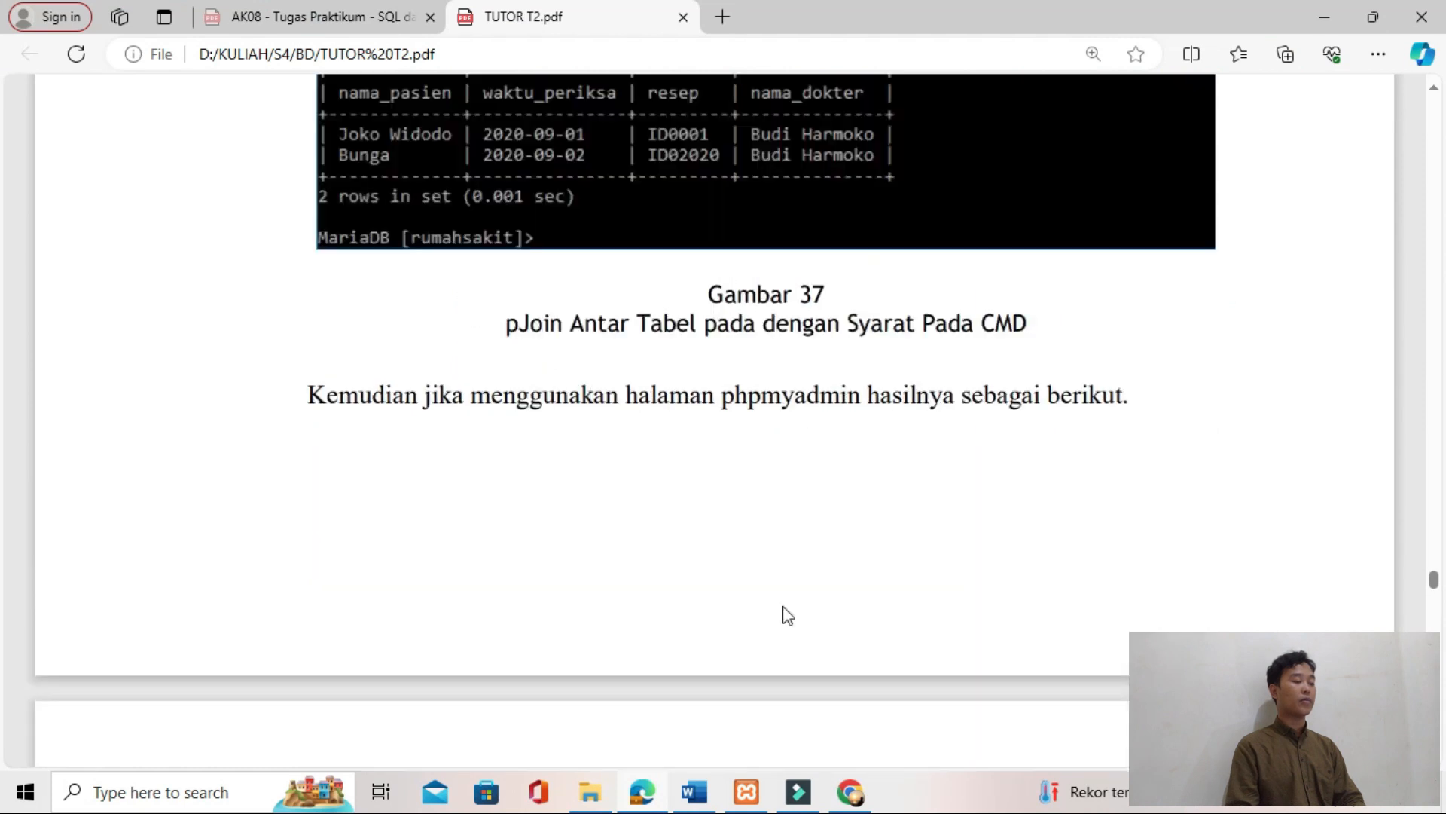
pyautogui.scroll(2, 594, 553)
pyautogui.scroll(-7, 591, 559)
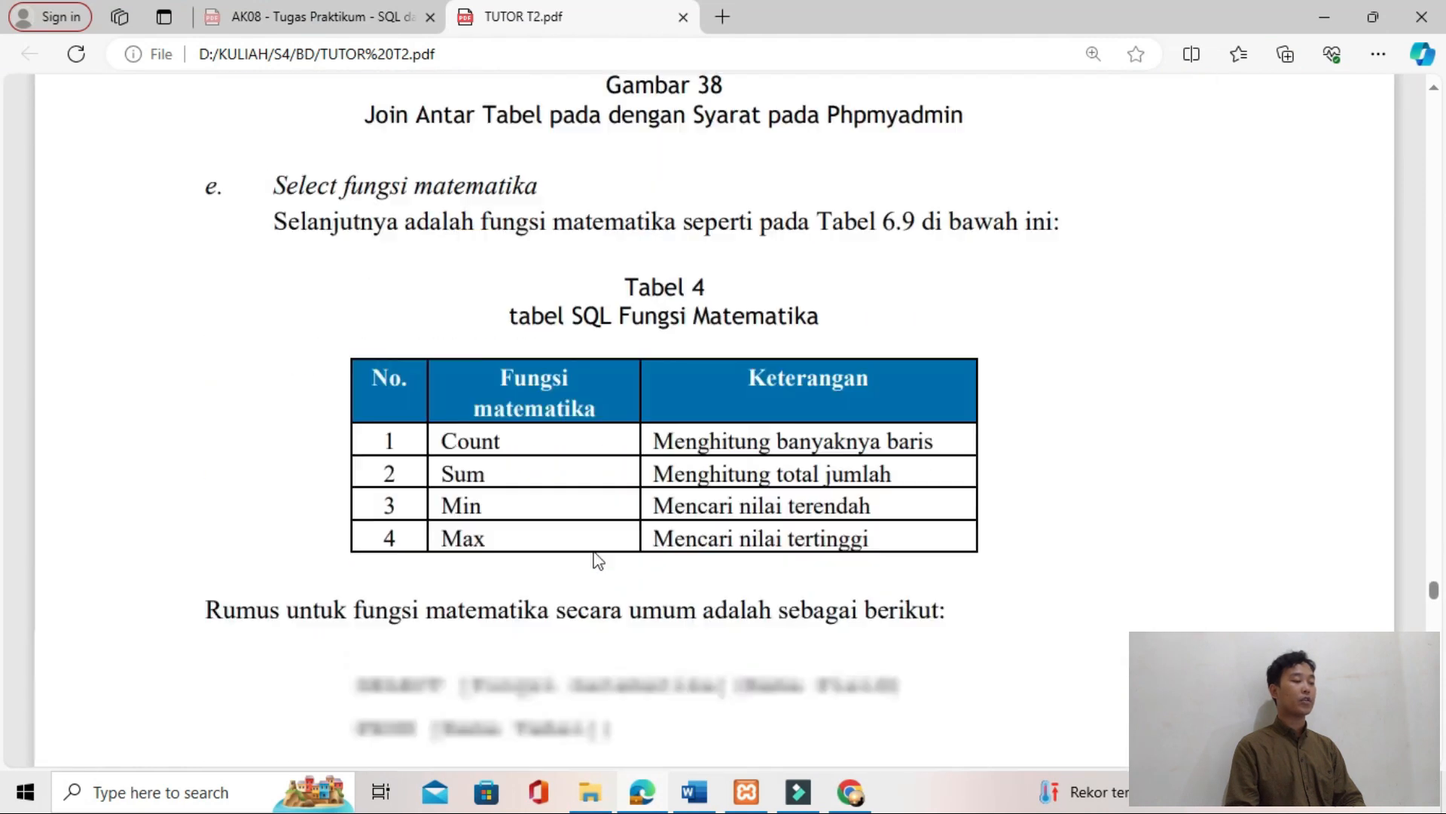
pyautogui.scroll(-3, 452, 407)
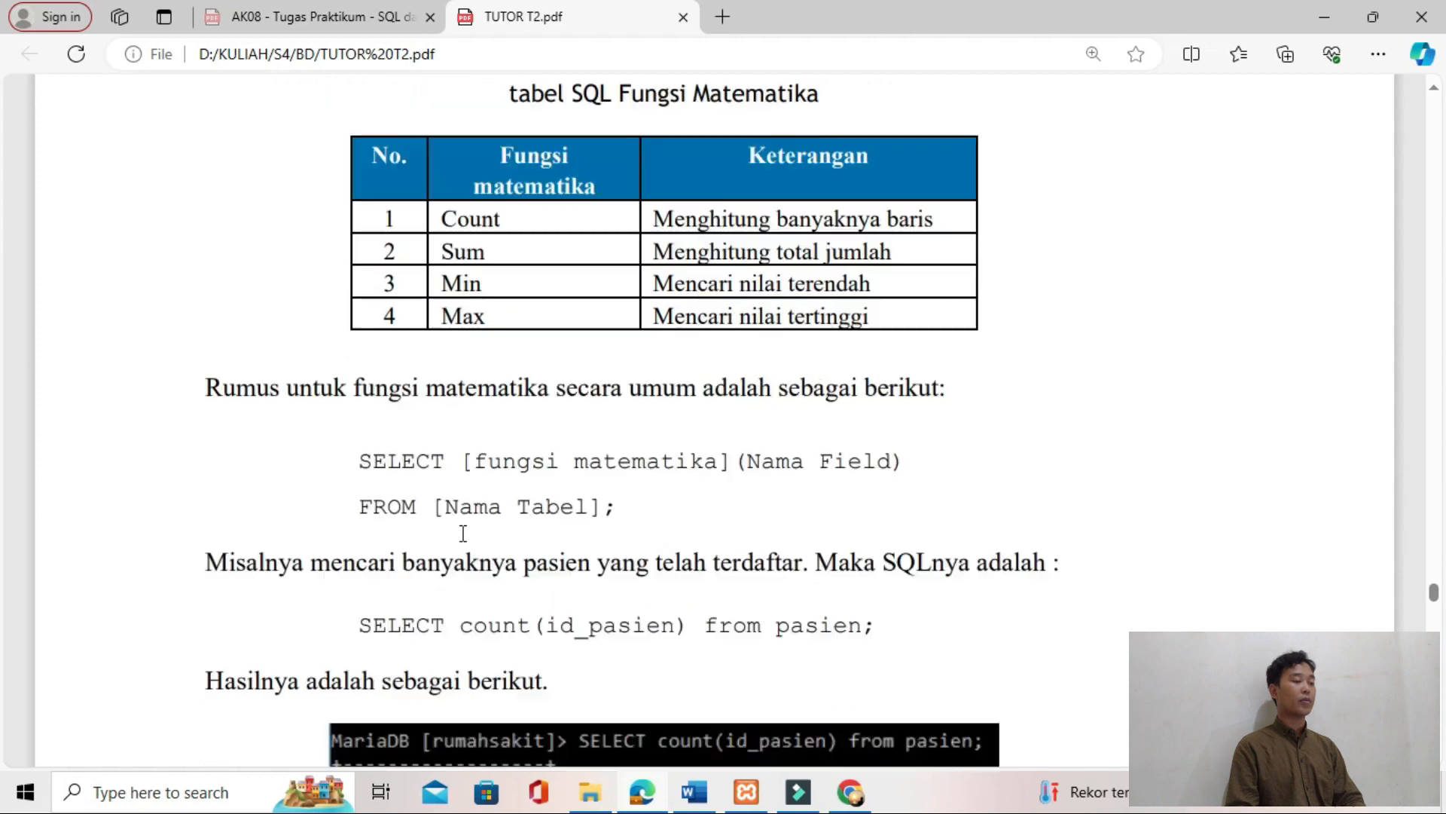
pyautogui.moveTo(360, 581); pyautogui.dragTo(893, 582)
pyautogui.hotkey('ctrl', 'c')
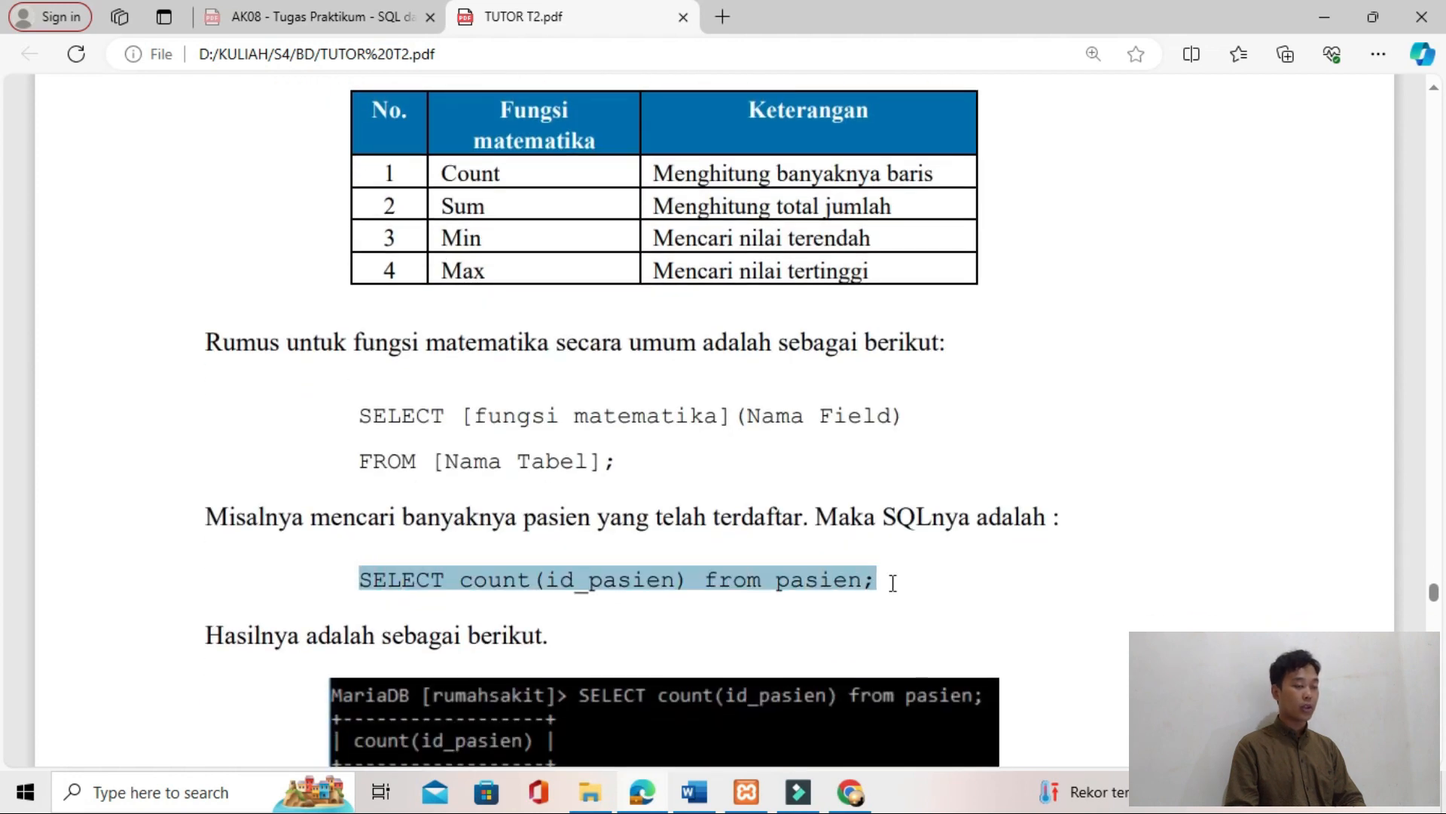
pyautogui.hotkey('alt', 'Tab')
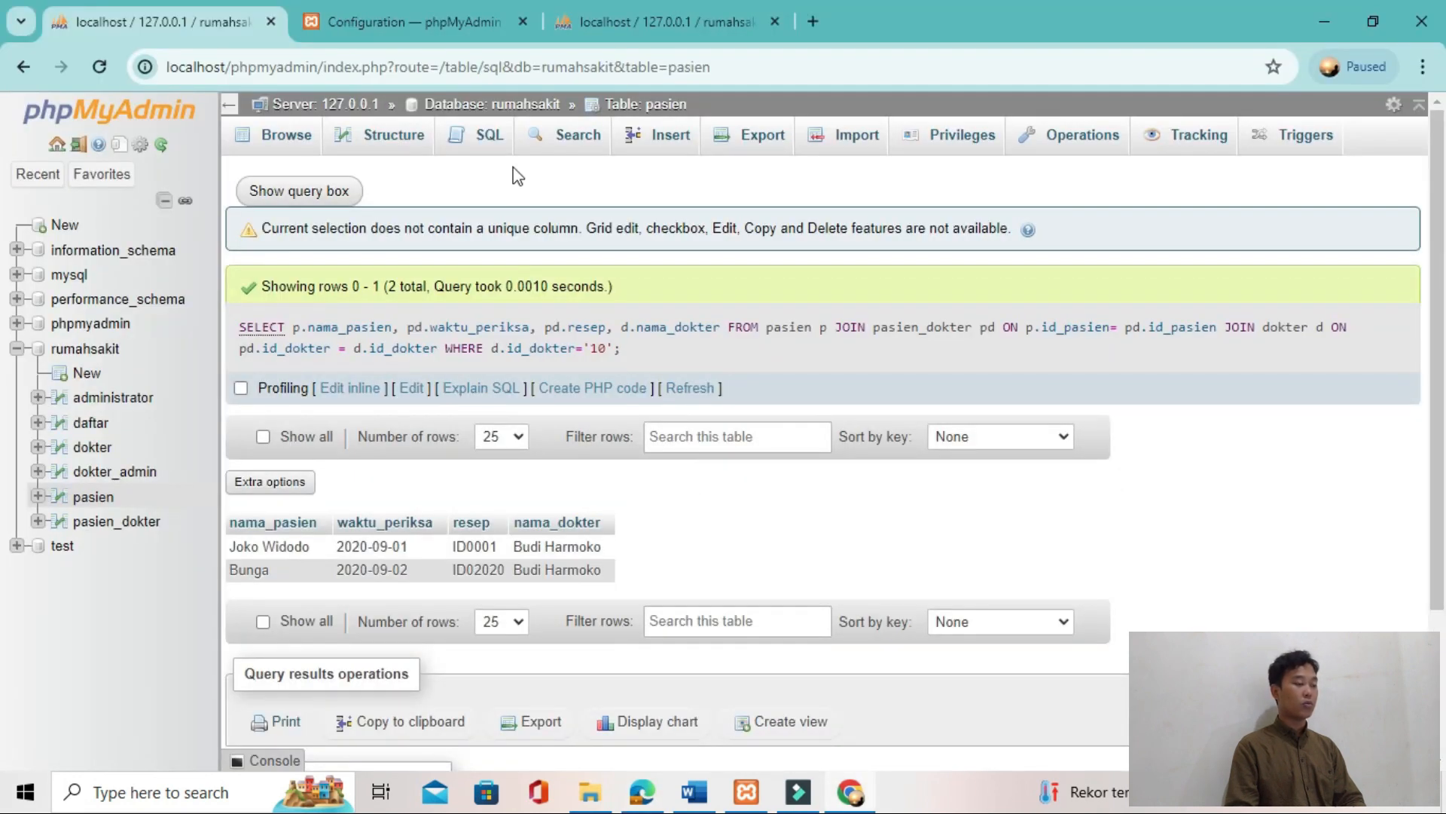
pyautogui.click(488, 136)
pyautogui.hotkey('ctrl', 'v')
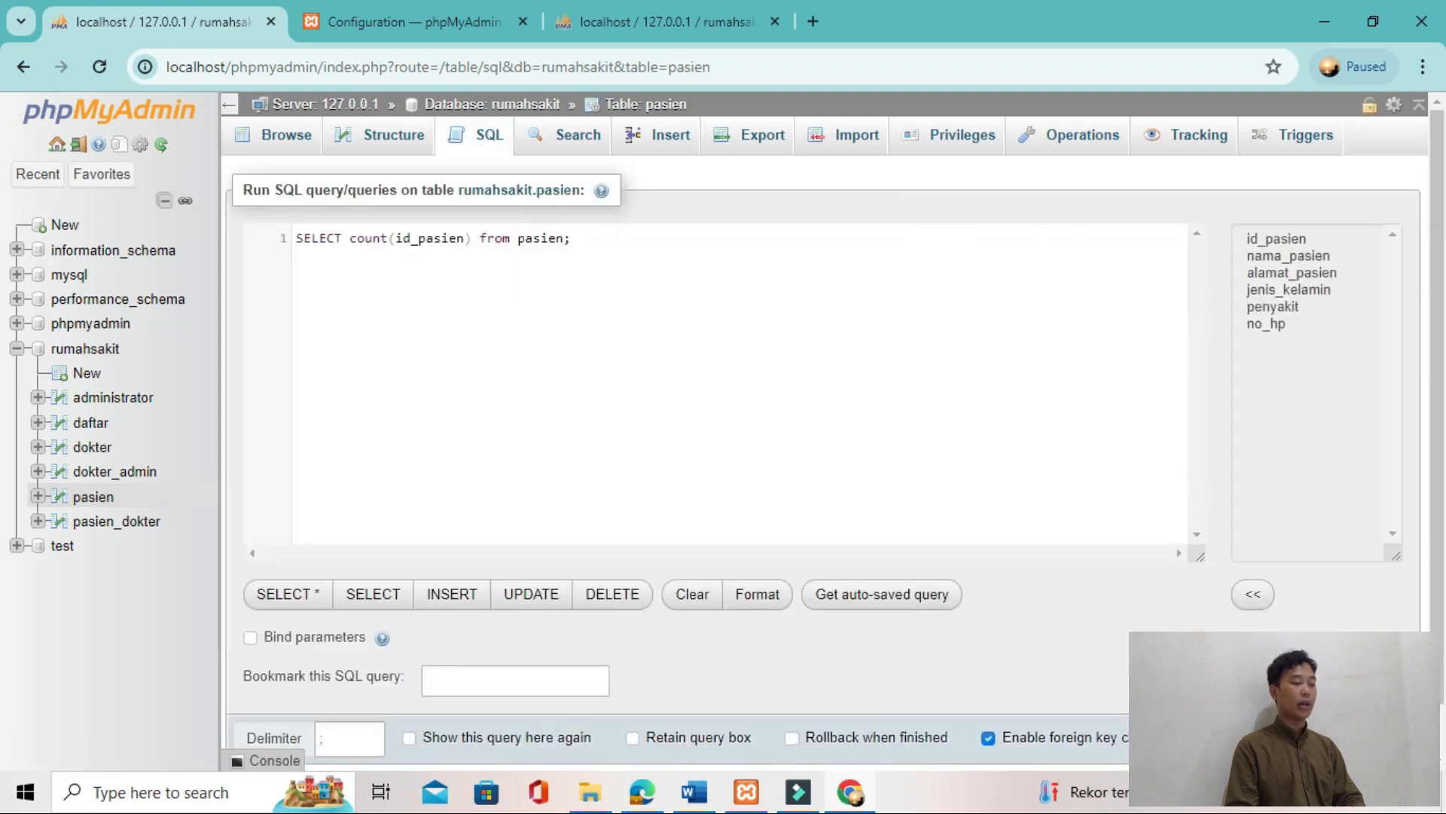
pyautogui.hotkey('ctrl', 'Return')
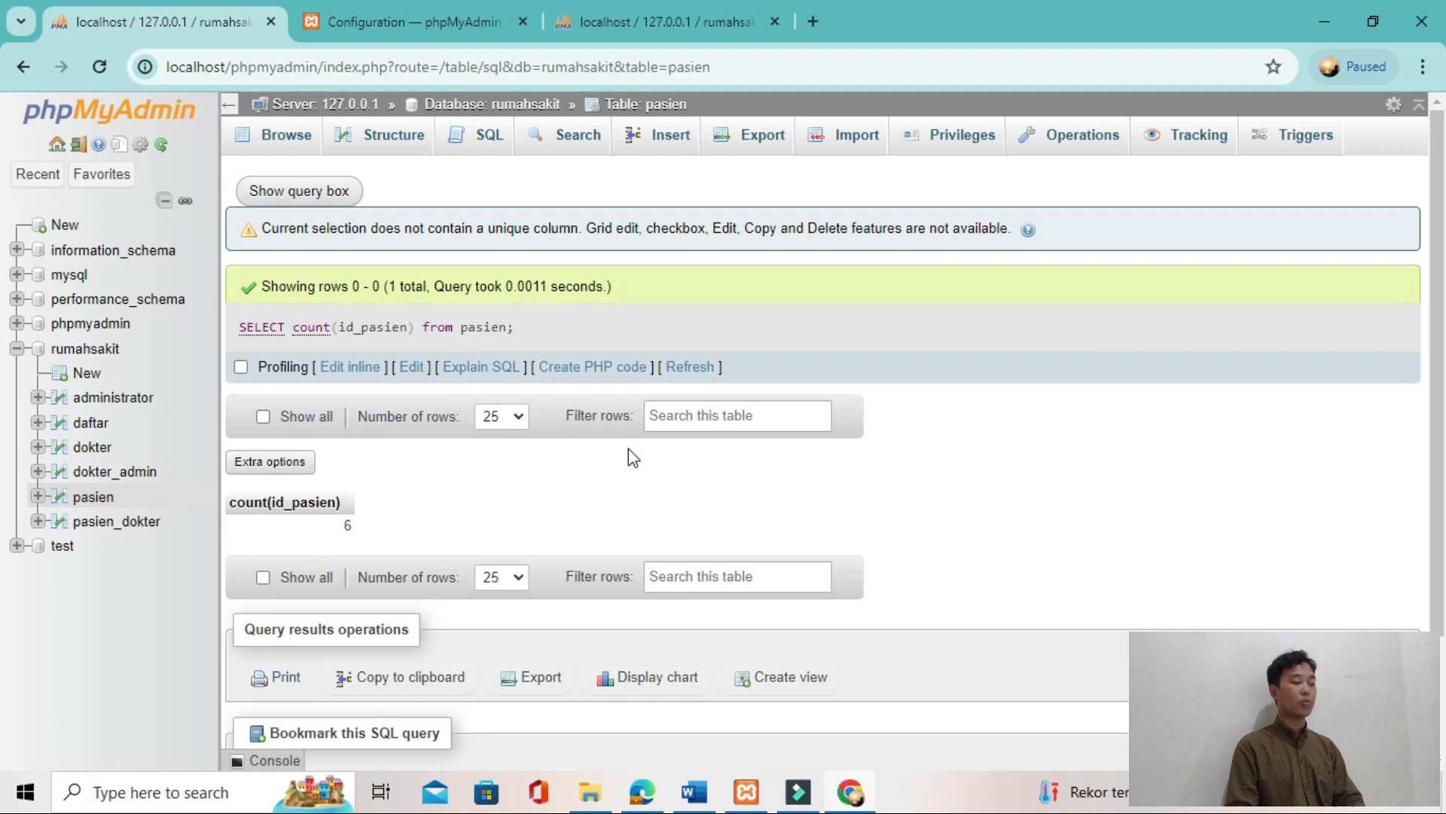
# Step: Compare the count(id_pasien) result in phpMyAdmin with the tutorial's phpMyAdmin figure for the same query
pyautogui.hotkey('alt', 'Tab')
pyautogui.scroll(-5, 534, 522)
pyautogui.scroll(-15, 534, 522)
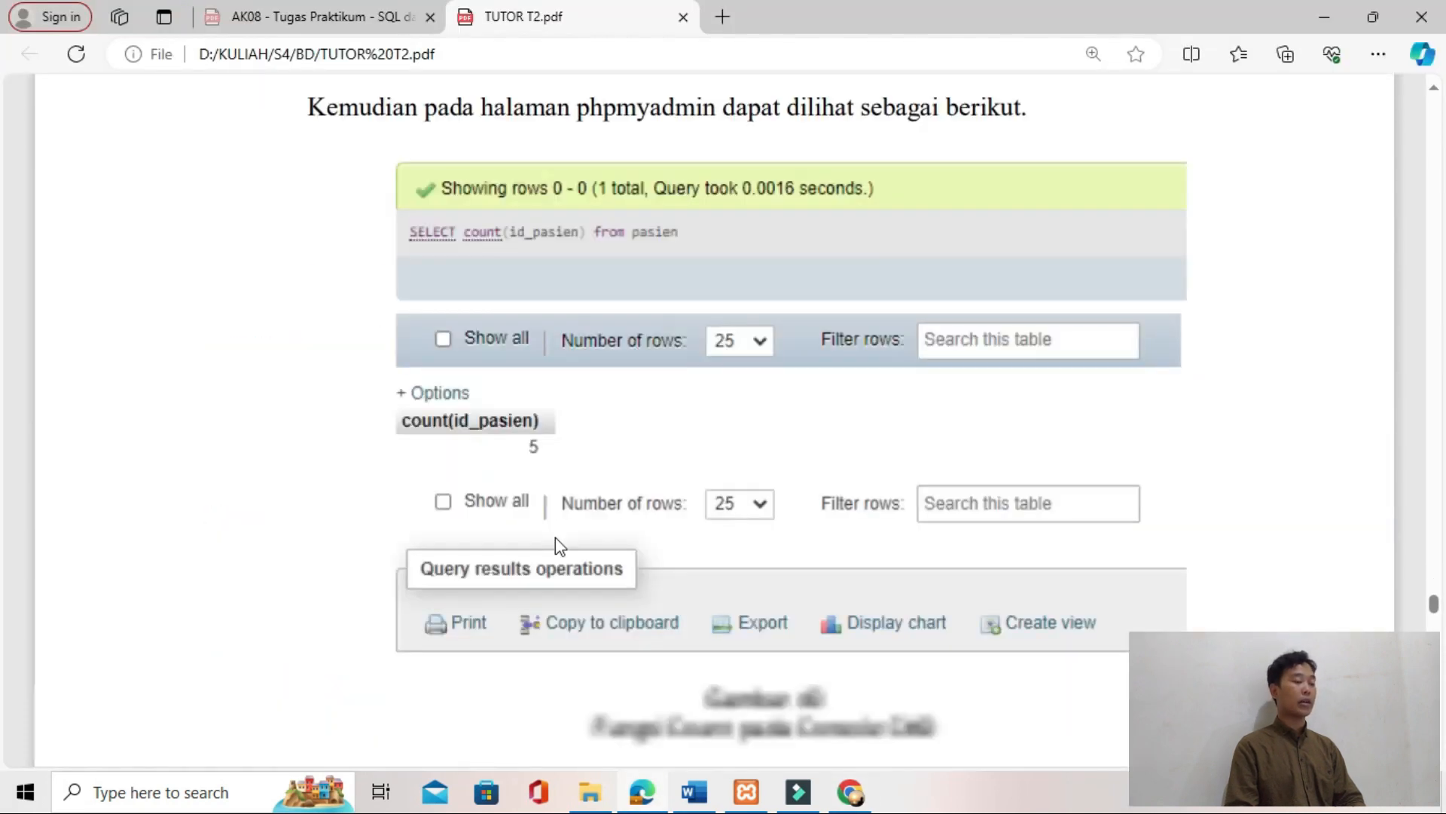
pyautogui.scroll(-10, 558, 547)
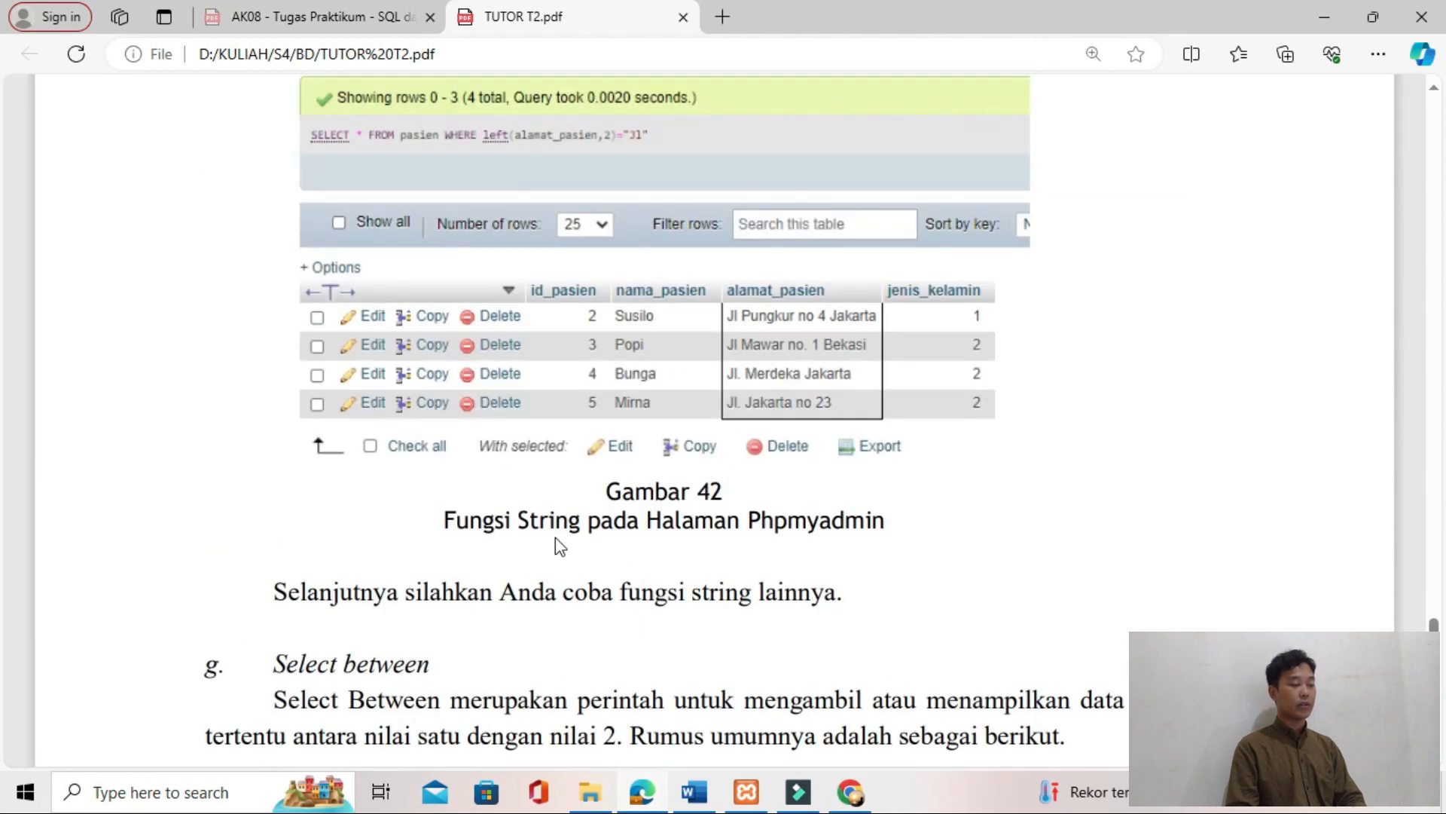
pyautogui.scroll(5, 557, 546)
pyautogui.scroll(-5, 555, 537)
pyautogui.hotkey('alt', 'Tab')
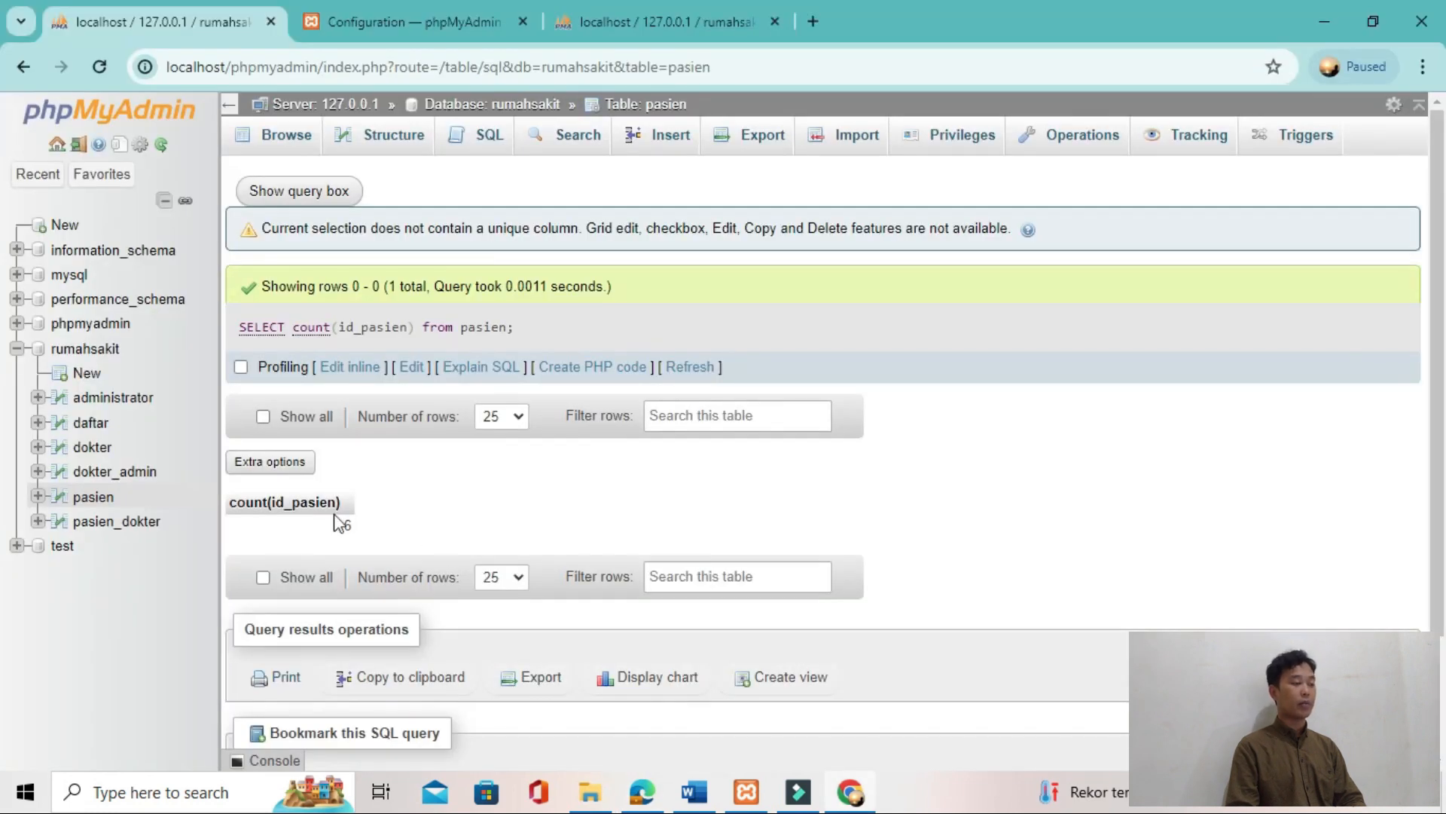
# Step: Delete the TES row with id_pasien 6 from the pasien table
pyautogui.click(104, 501)
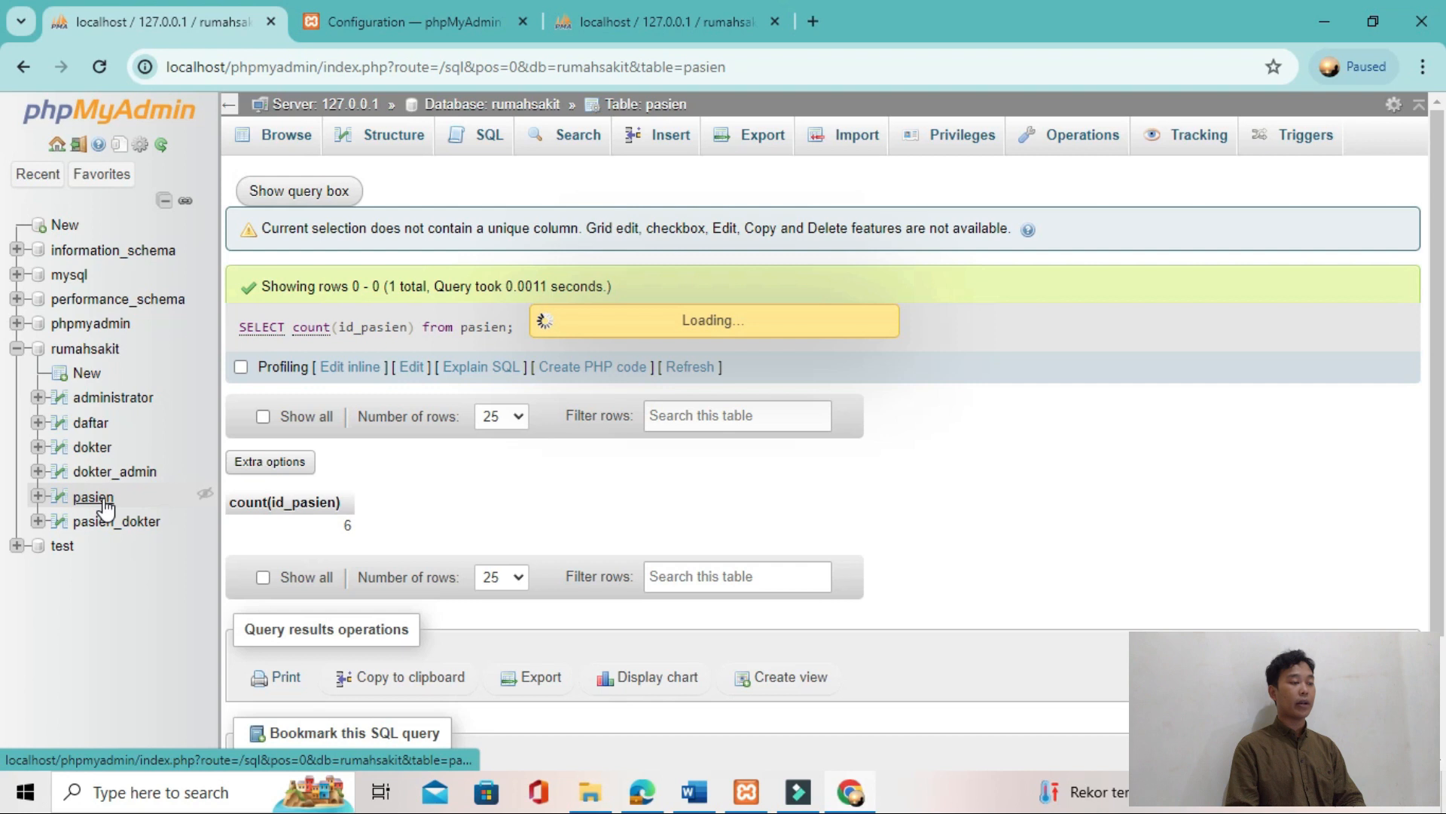
pyautogui.click(418, 580)
pyautogui.click(746, 489)
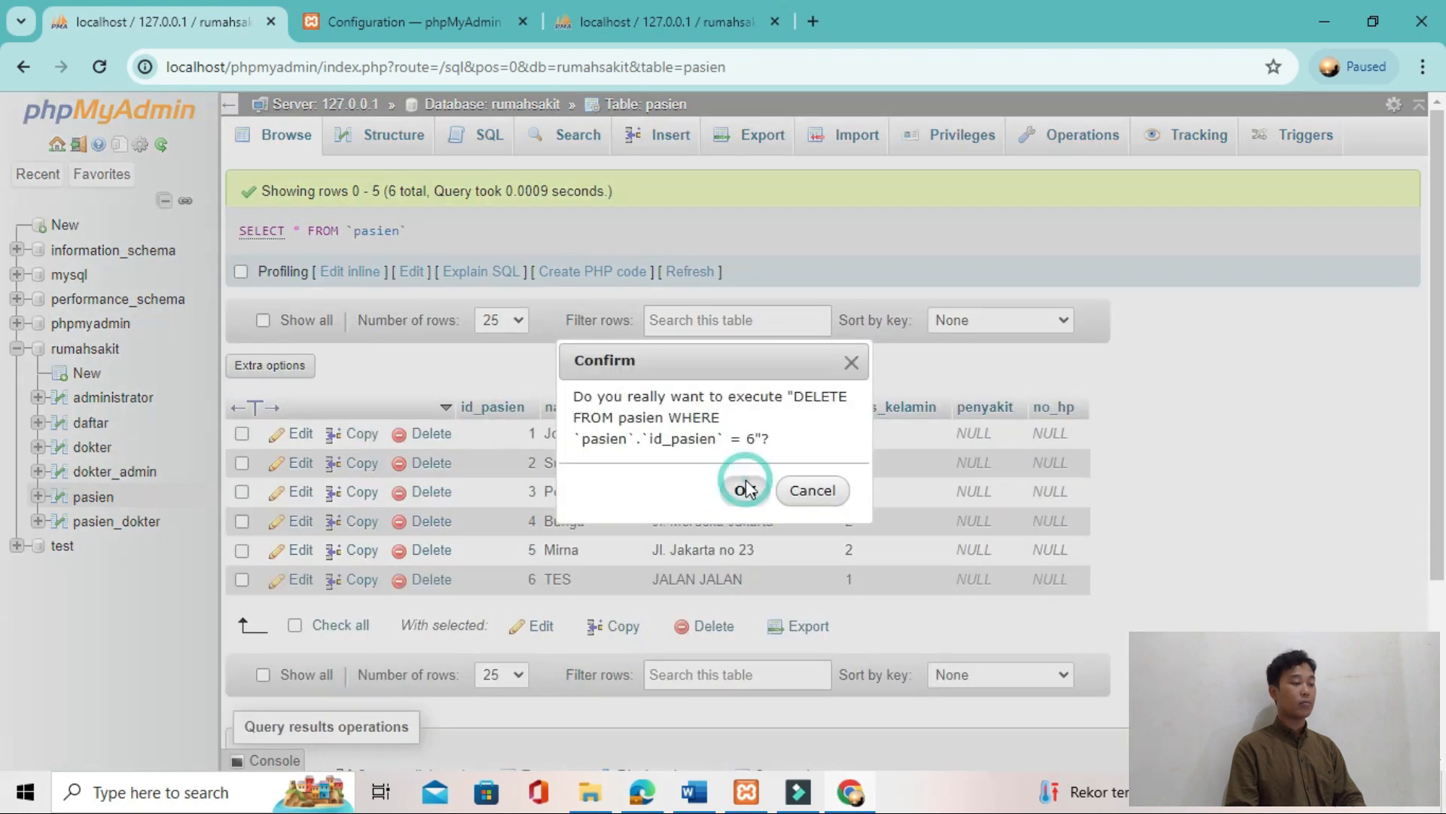
# Step: Replace the default query with "SELECT count(id_pasien) from pasien;" and run the patient count again
pyautogui.click(488, 140)
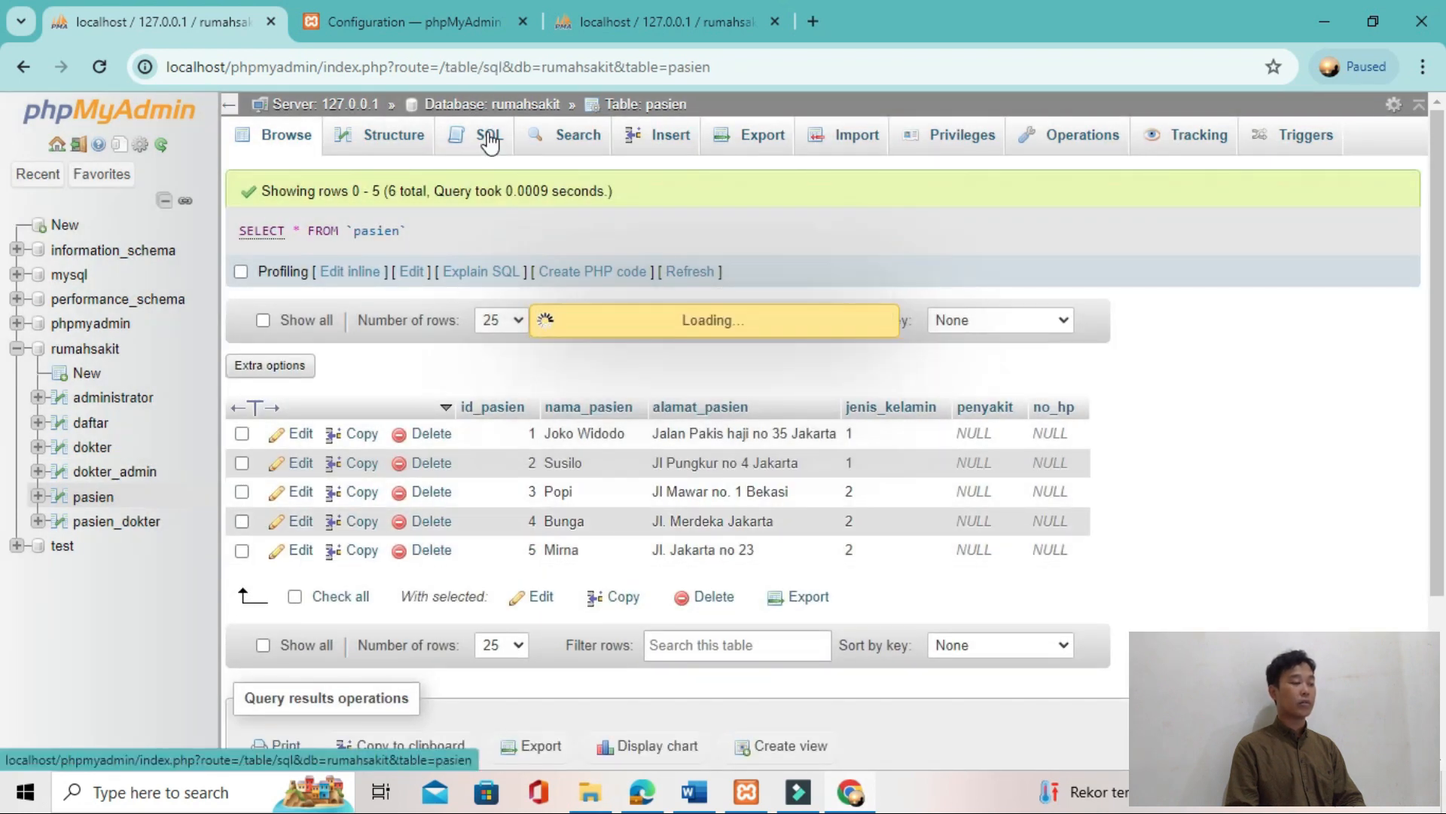
pyautogui.moveTo(529, 241); pyautogui.dragTo(296, 242)
pyautogui.press('BackSpace')
pyautogui.hotkey('ctrl', 'v')
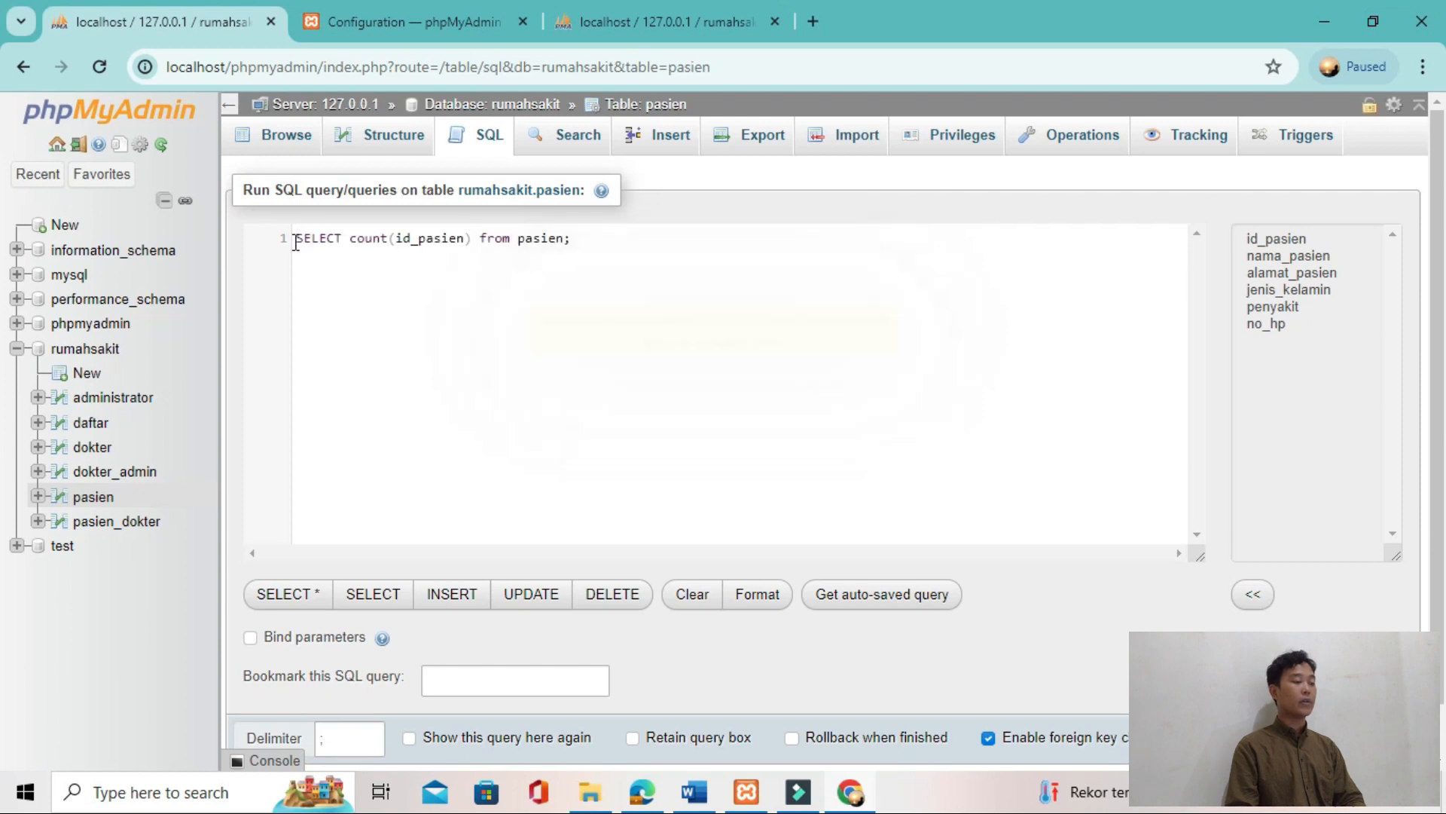
pyautogui.hotkey('ctrl', 'Return')
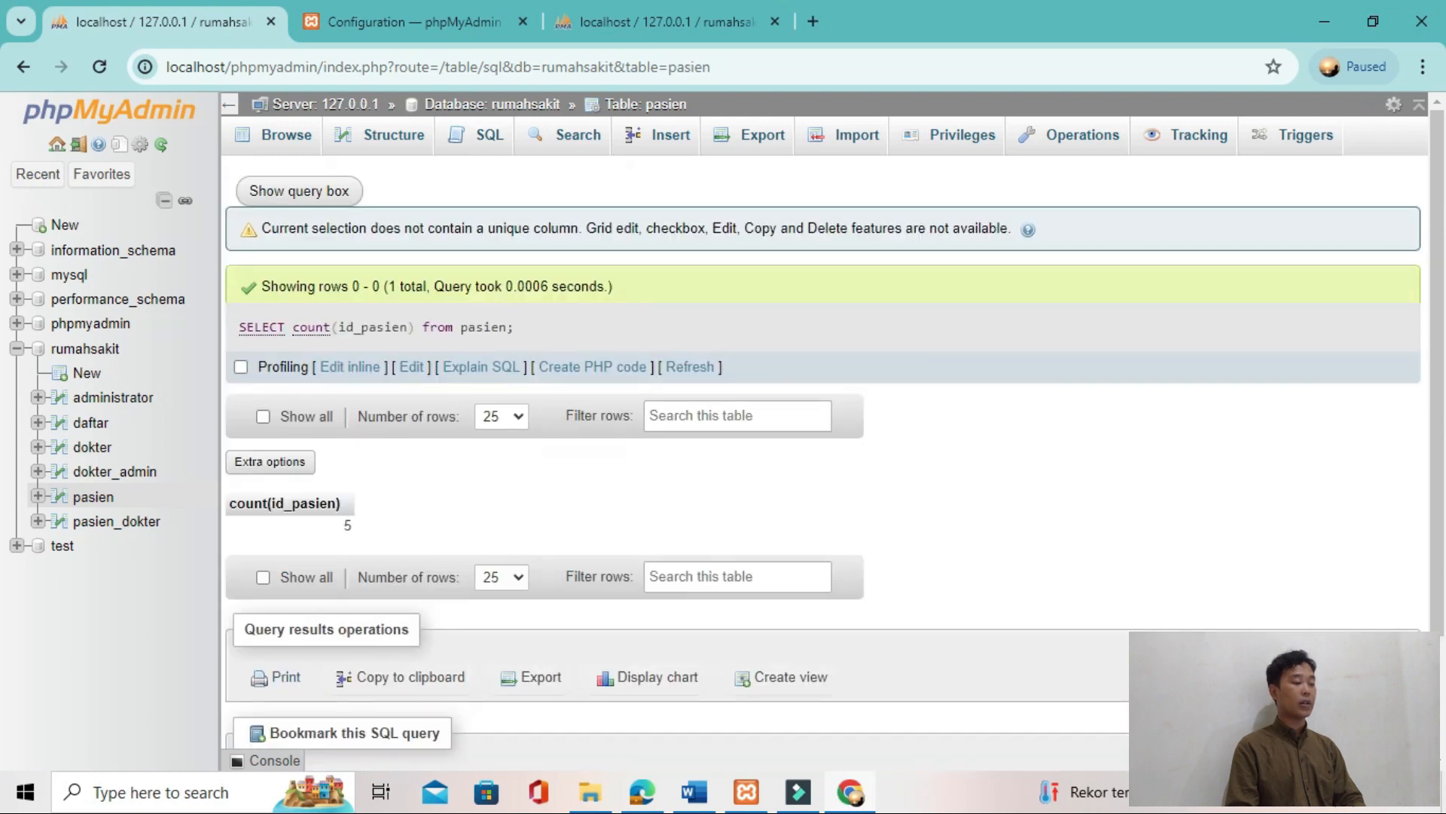
# Step: Copy the left(alamat_pasien,2)="Jl" query on the pasien table from the tutorial's string functions section
pyautogui.hotkey('alt', 'Tab')
pyautogui.scroll(-10, 354, 555)
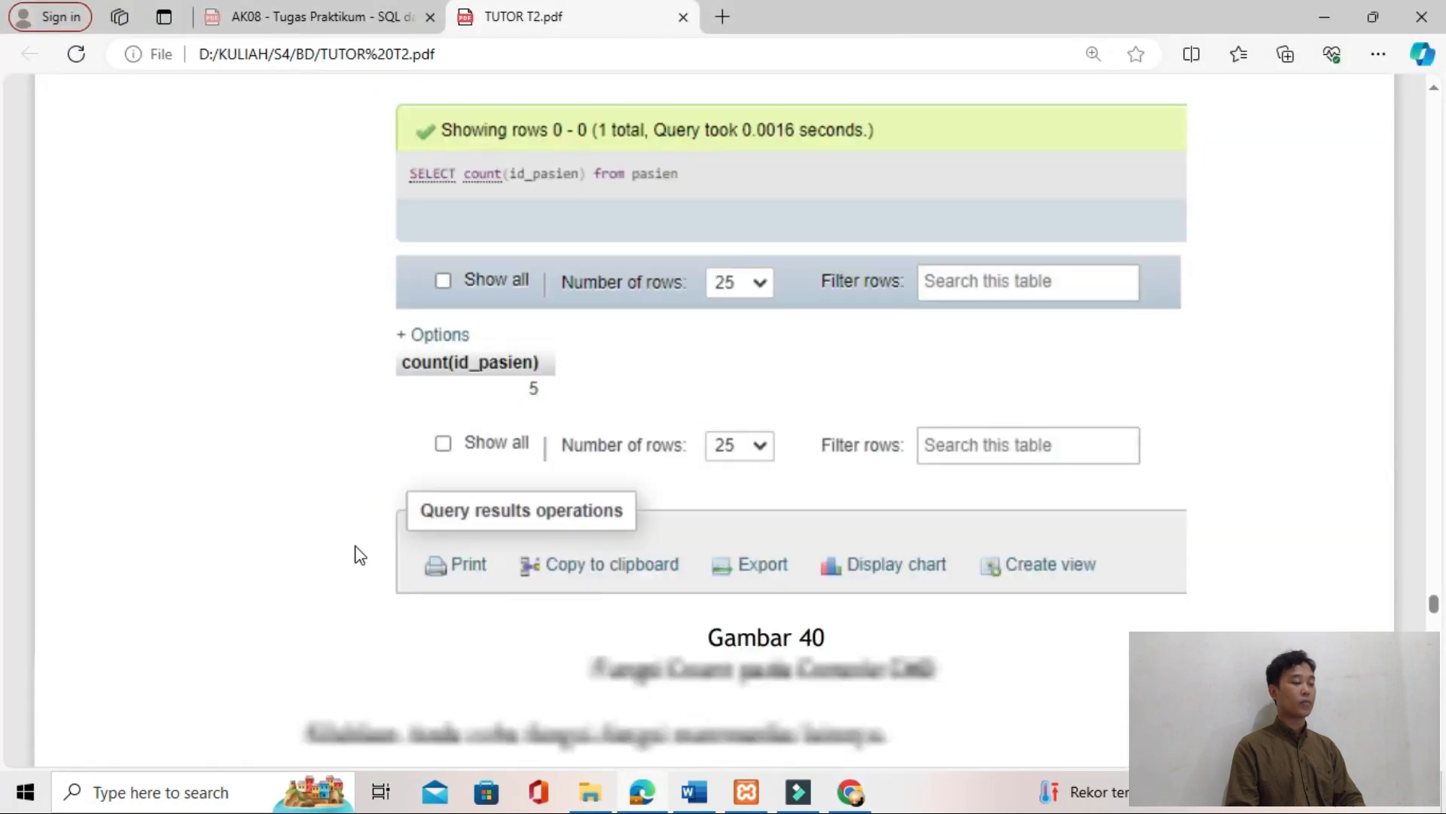
pyautogui.scroll(-10, 355, 555)
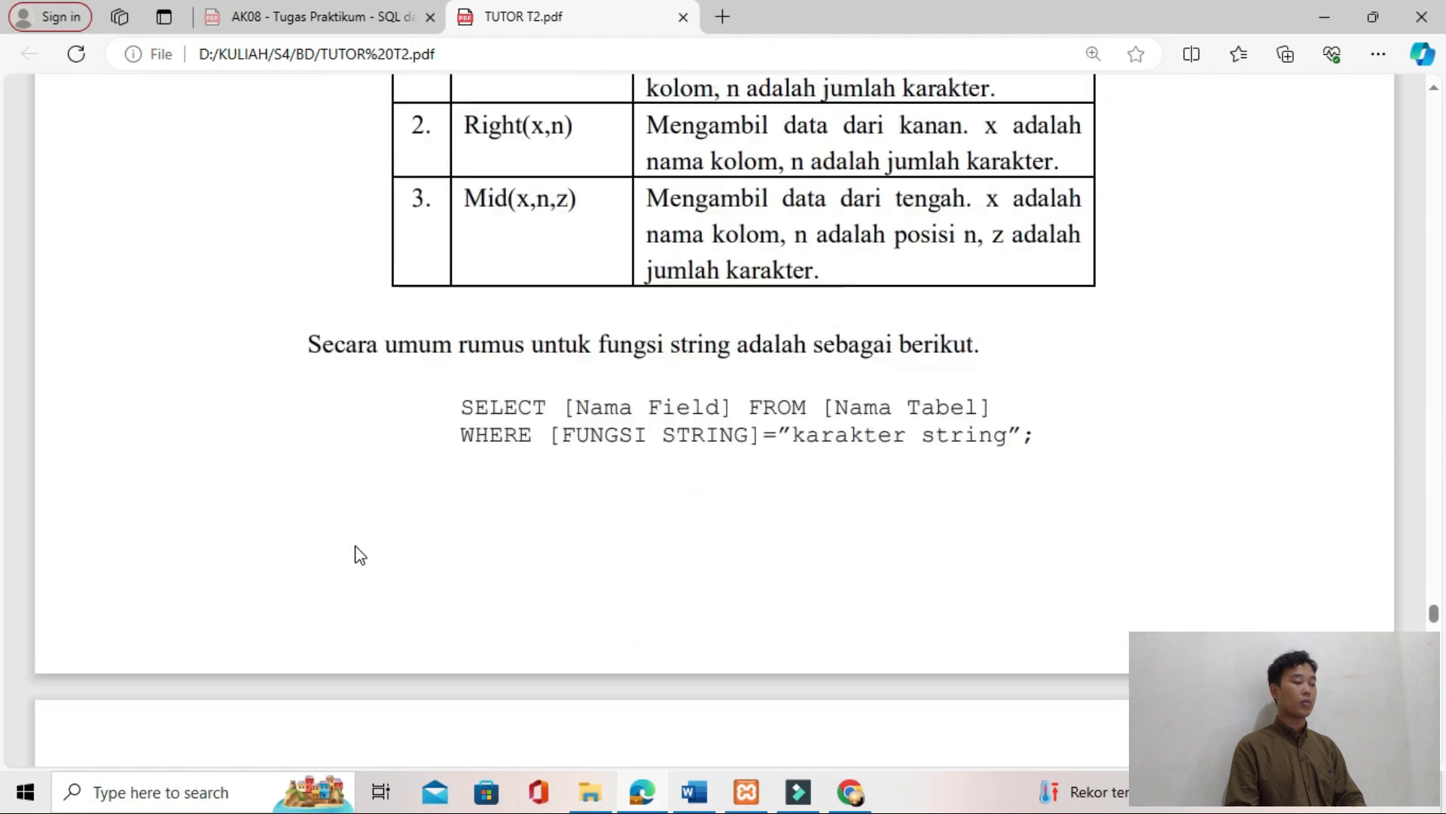
pyautogui.scroll(-1, 429, 548)
pyautogui.moveTo(837, 482)
pyautogui.mouseDown()
pyautogui.moveTo(357, 446)
pyautogui.moveTo(829, 479)
pyautogui.mouseUp()
pyautogui.doubleClick(364, 446)
pyautogui.click(414, 423)
pyautogui.hotkey('ctrl', 'c')
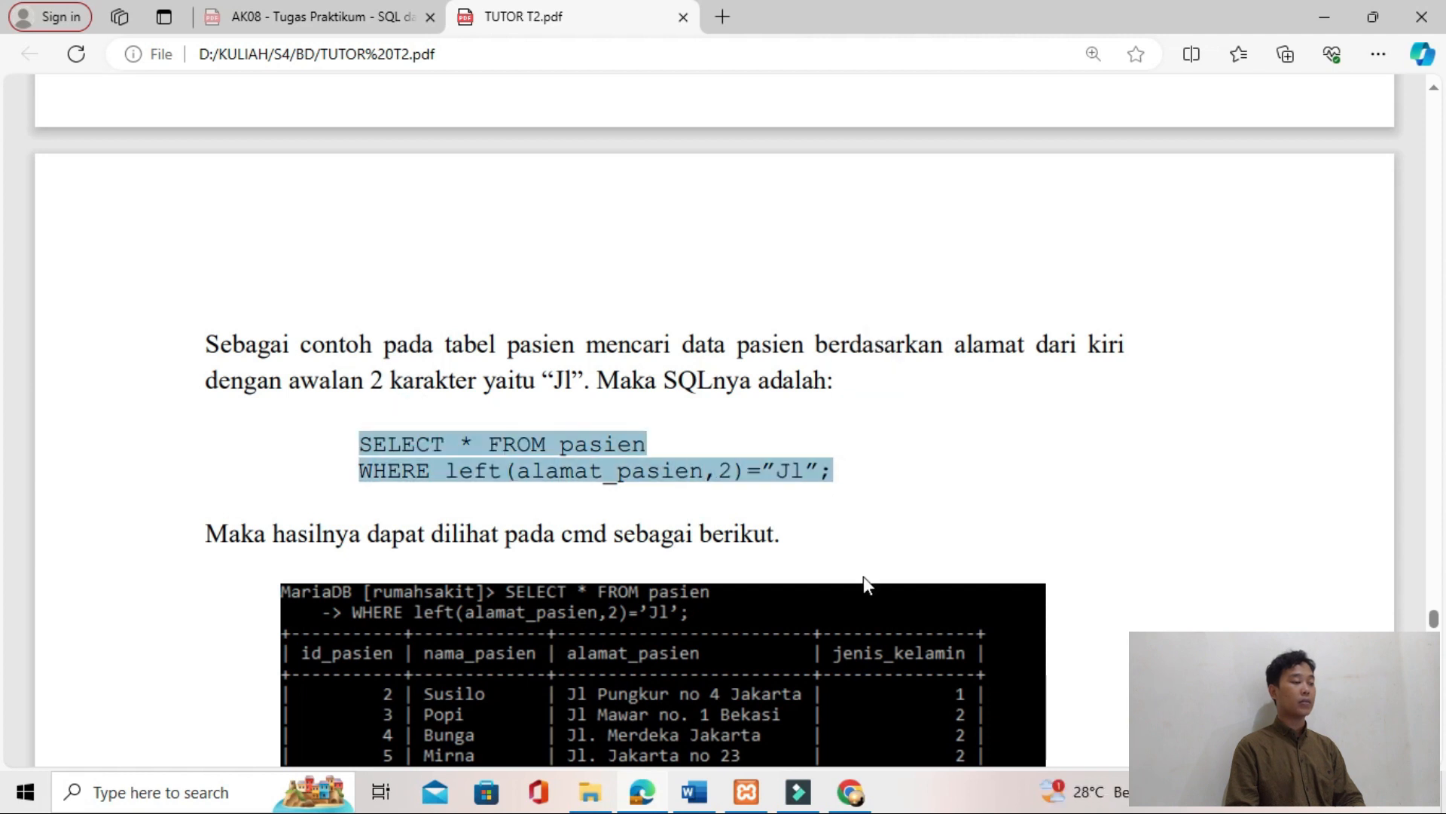
# Step: Replace the default query in phpMyAdmin with "SELECT * FROM pasien WHERE left(alamat_pasien,2)='Jl';", using straight single quotes, and run it
pyautogui.hotkey('alt', 'Tab')
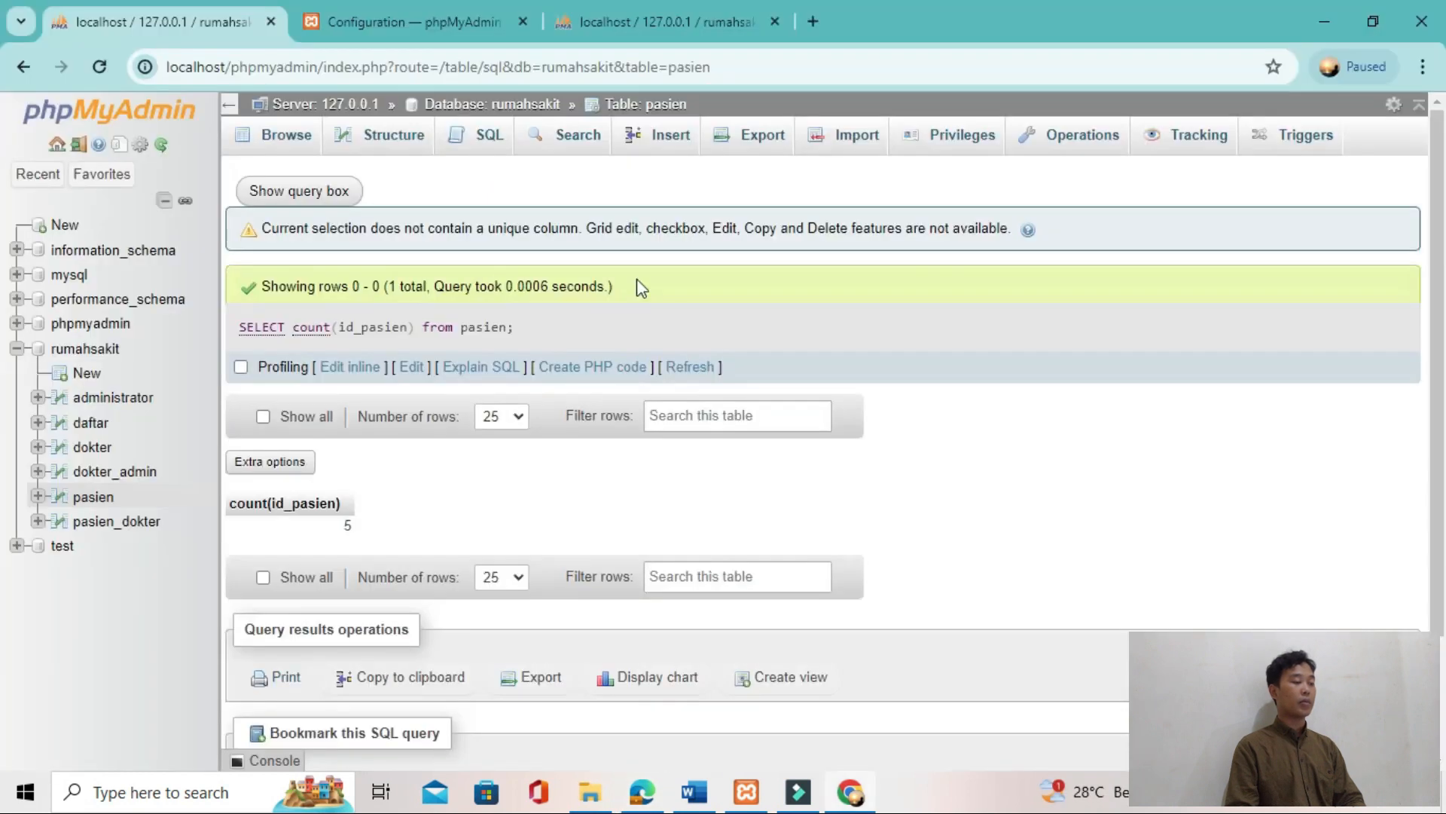
pyautogui.click(477, 140)
pyautogui.hotkey('ctrl', 'a')
pyautogui.press('BackSpace')
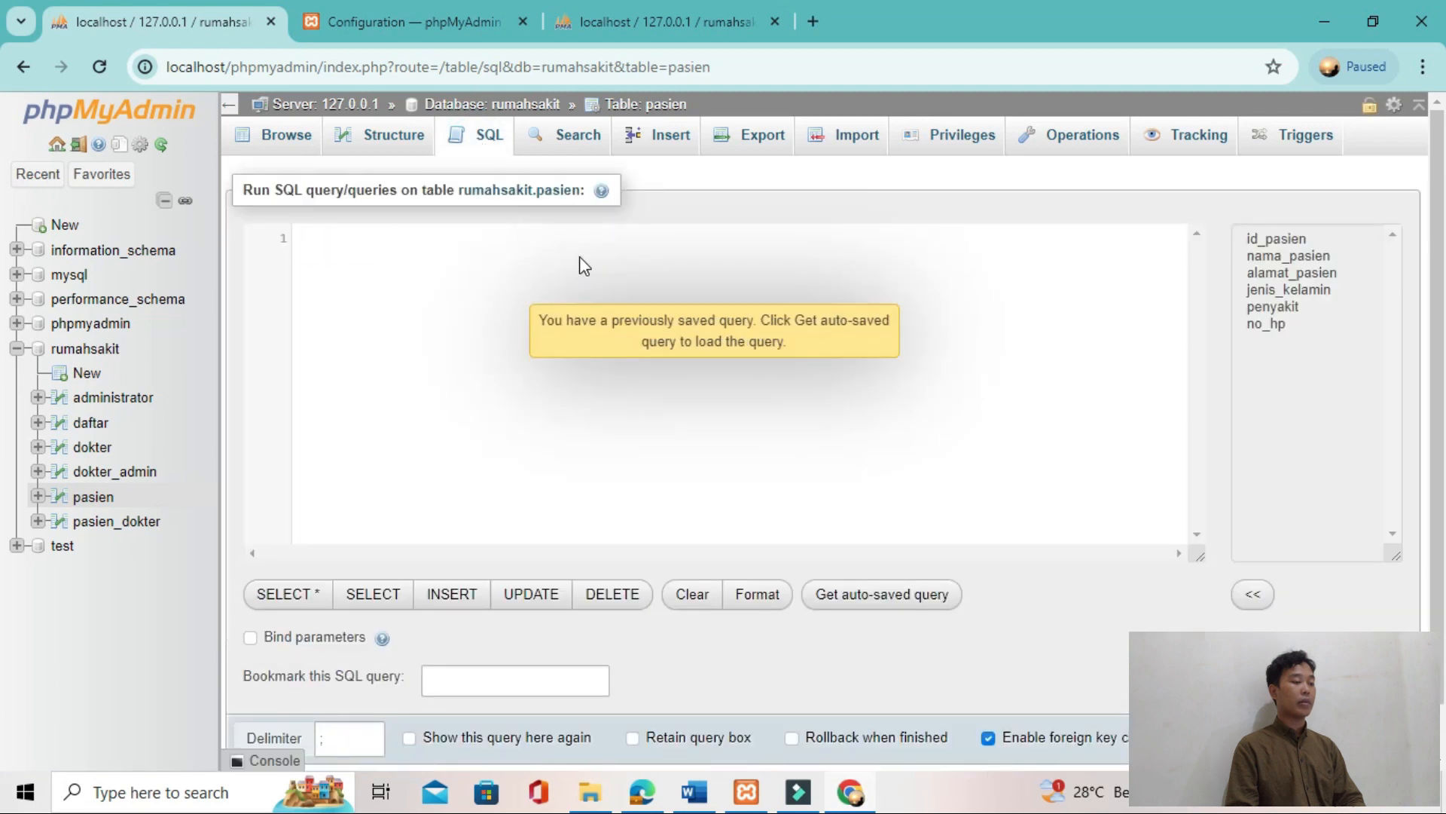
pyautogui.hotkey('ctrl', 'v')
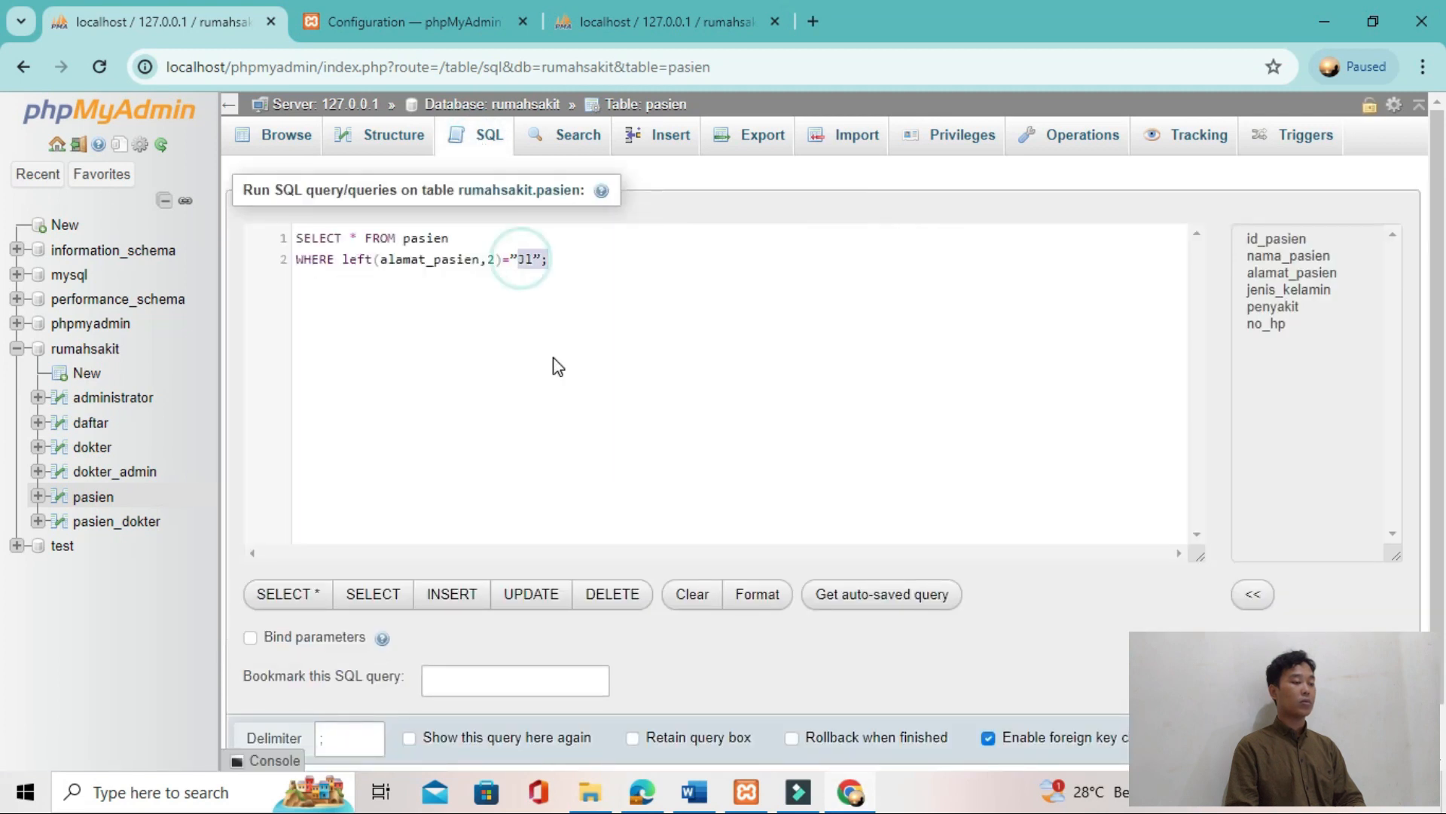
pyautogui.press('BackSpace')
pyautogui.write("'Jl")
pyautogui.hotkey('ctrl', 'Return')
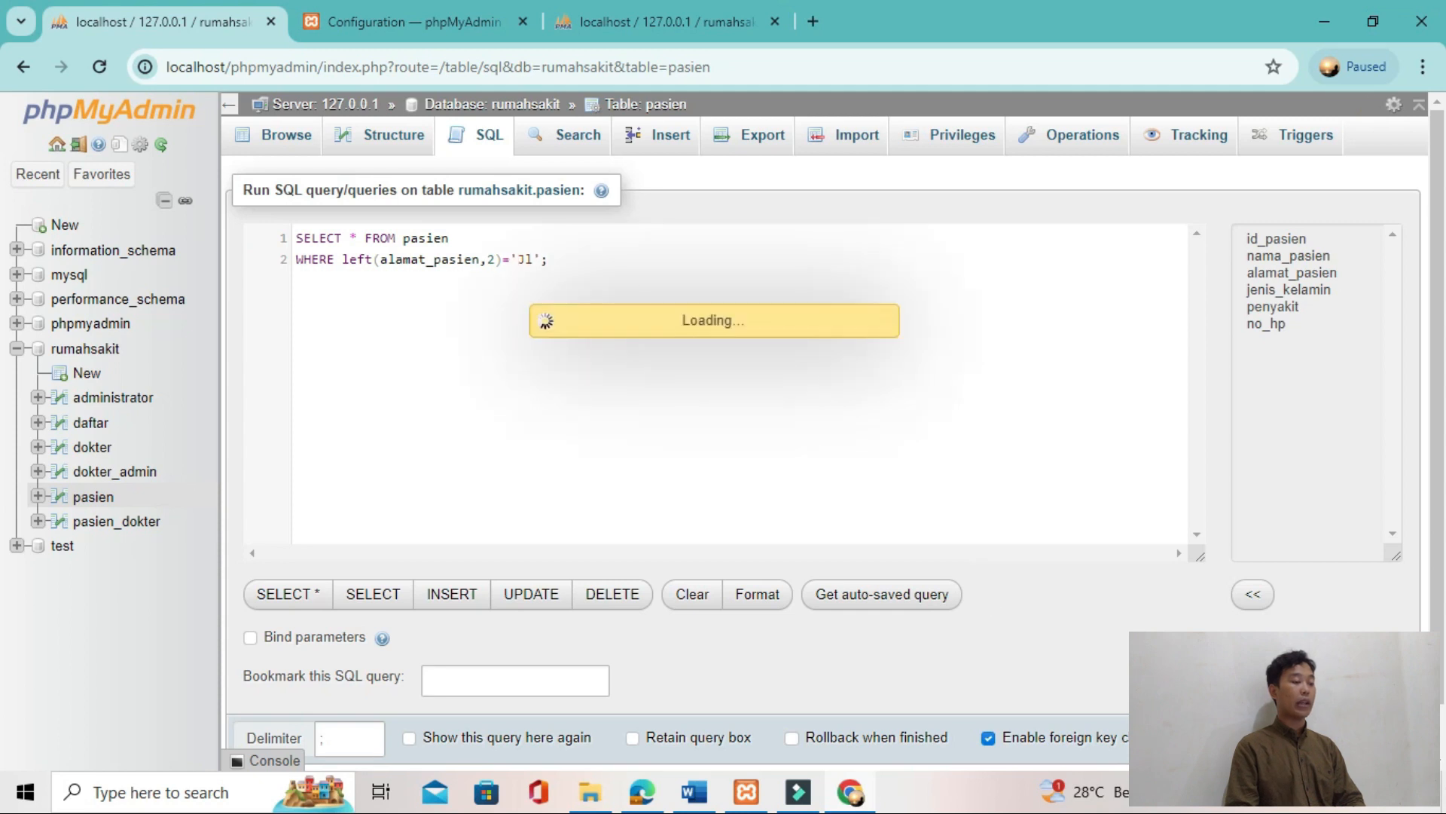
# Step: Compare the left(alamat_pasien,2) query result in phpMyAdmin with the tutorial's Gambar 42
pyautogui.hotkey('alt', 'Tab')
pyautogui.scroll(-1, 740, 598)
pyautogui.hotkey('alt', 'Tab')
pyautogui.hotkey('alt', 'Tab')
pyautogui.scroll(-2, 740, 598)
pyautogui.scroll(-6, 777, 590)
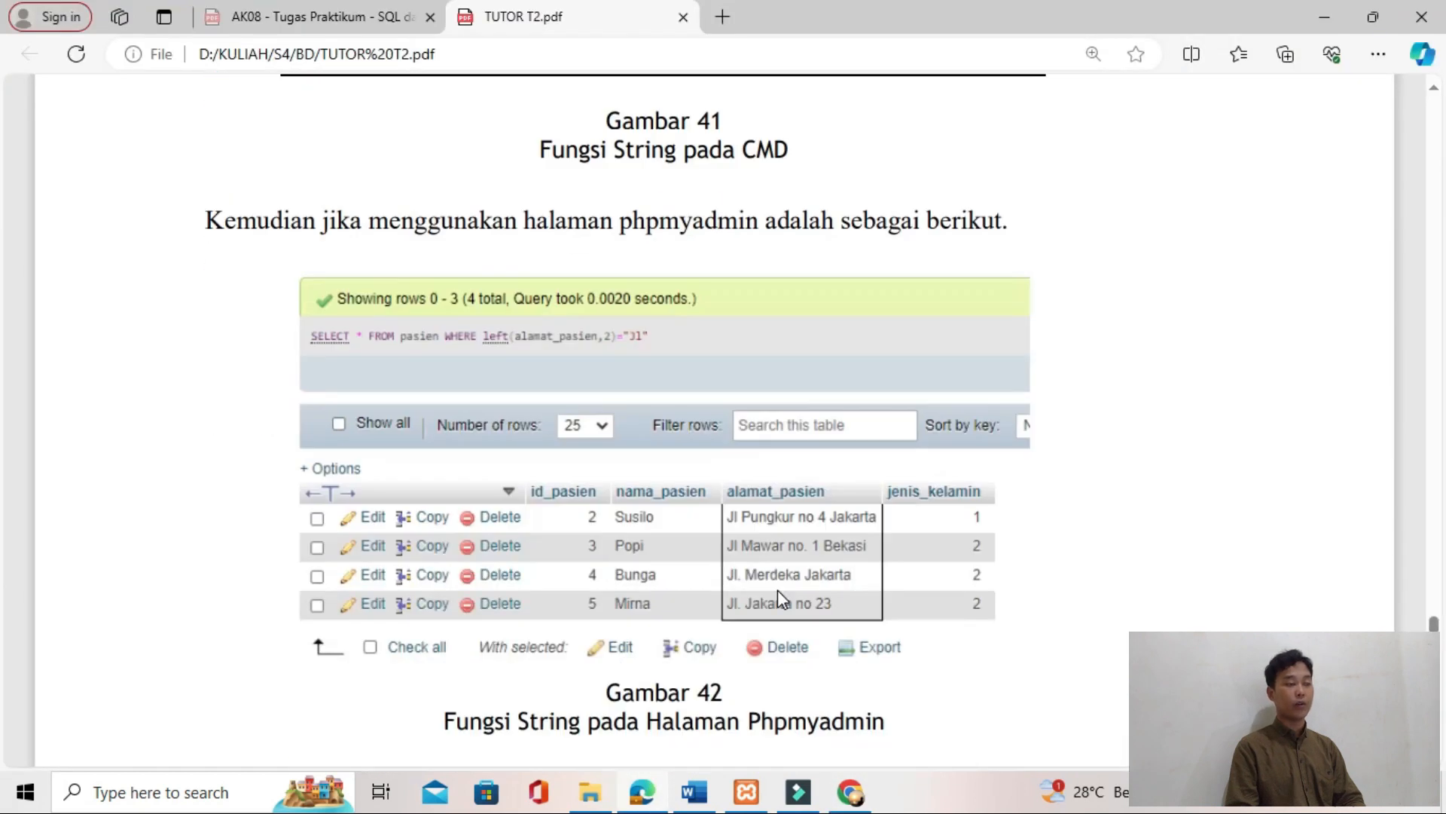
pyautogui.hotkey('alt', 'Tab')
pyautogui.hotkey('alt', 'Tab')
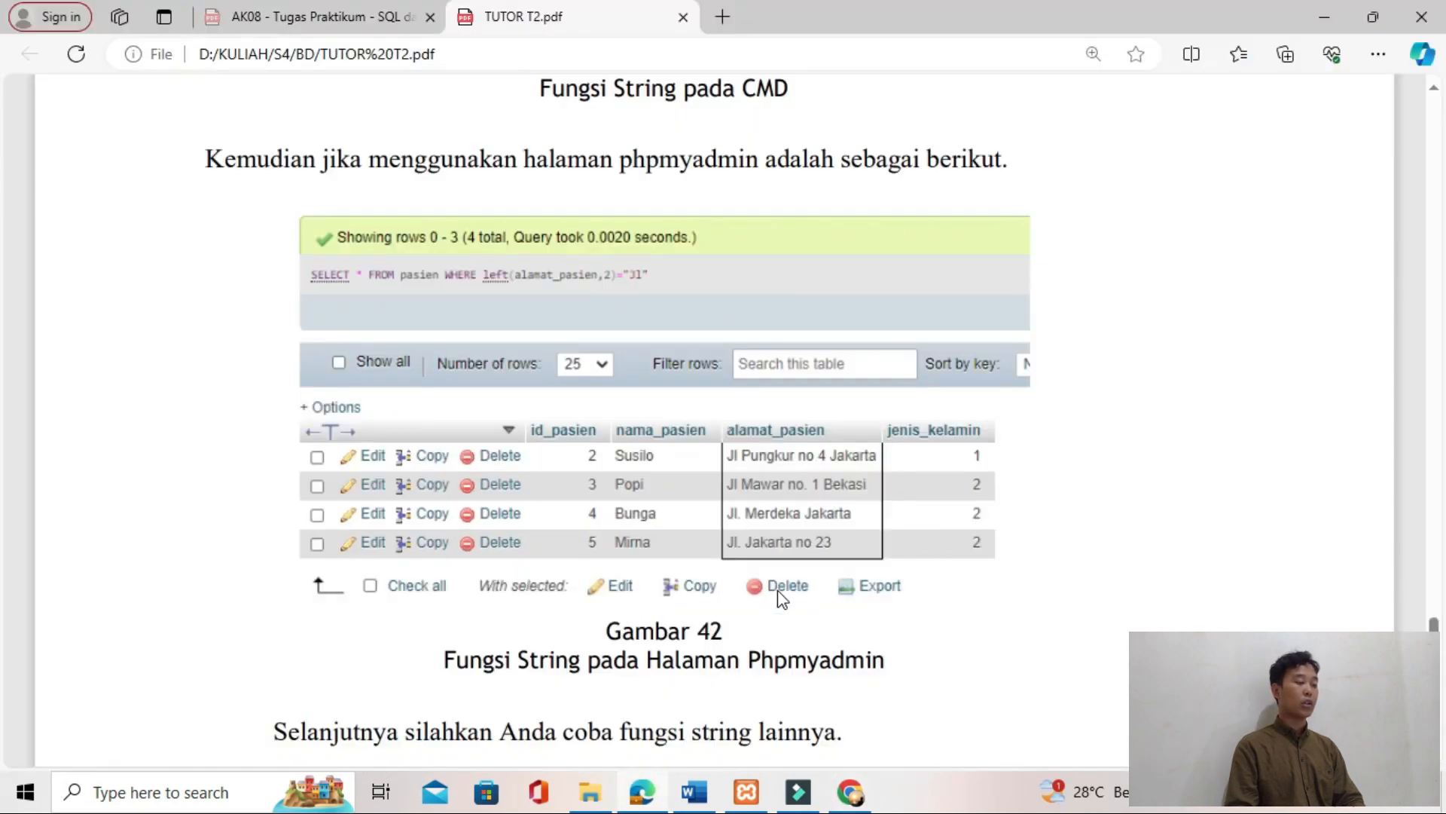
pyautogui.hotkey('alt', 'Tab')
pyautogui.hotkey('alt', 'Tab')
pyautogui.hotkey('alt', 'Tab')
pyautogui.hotkey('alt', 'Tab')
# Step: Copy the id_pasien BETWEEN 3 AND 5 query from the tutorial's Select between section
pyautogui.scroll(-10, 895, 634)
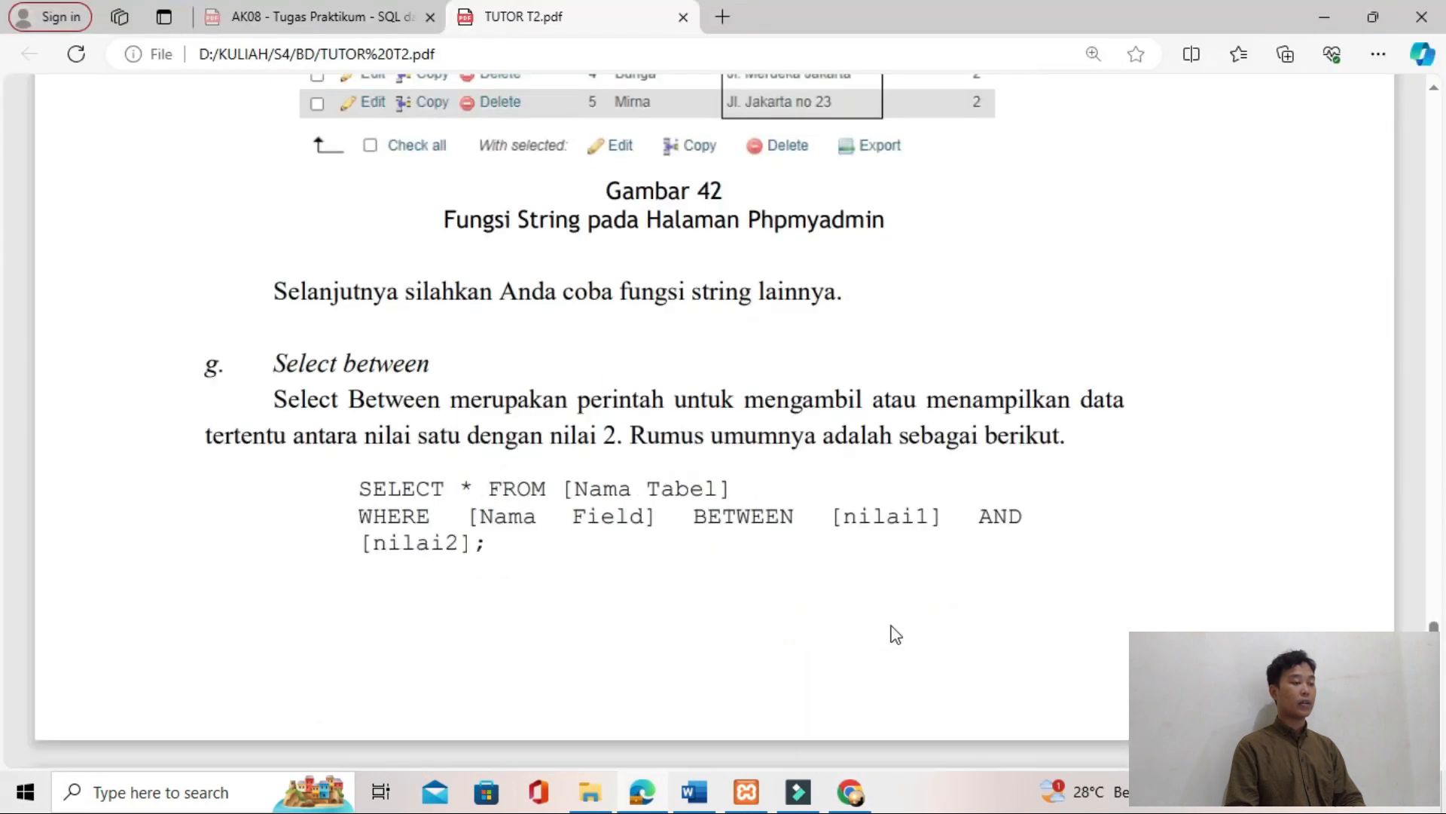
pyautogui.scroll(1, 602, 486)
pyautogui.moveTo(461, 426); pyautogui.dragTo(918, 463)
pyautogui.hotkey('ctrl', 'c')
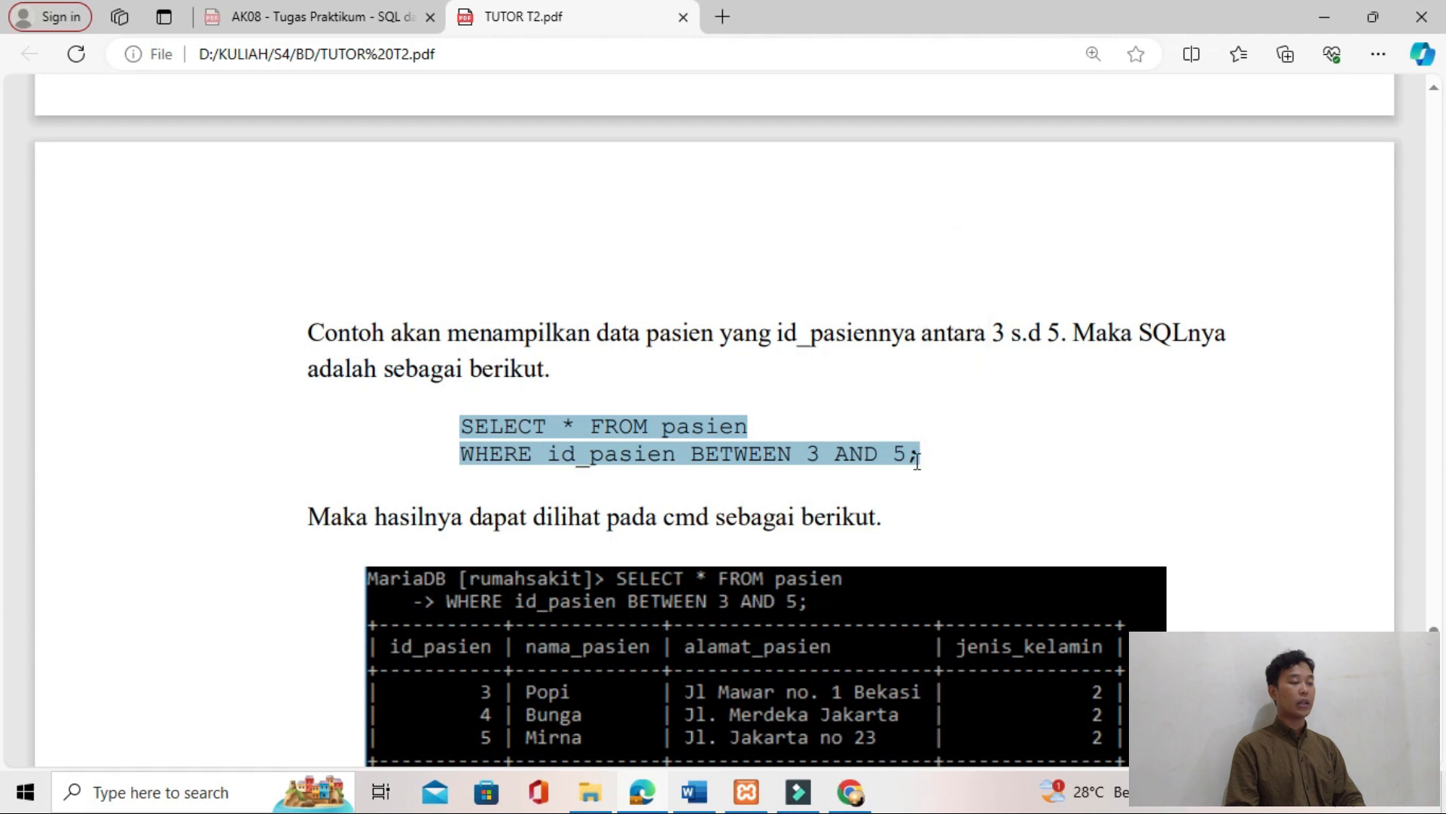
# Step: Replace the default query in phpMyAdmin with "SELECT * FROM pasien WHERE id_pasien BETWEEN 3 AND 5;" and run it
pyautogui.hotkey('alt', 'Tab')
pyautogui.click(480, 143)
pyautogui.moveTo(548, 241); pyautogui.dragTo(297, 238)
pyautogui.hotkey('ctrl', 'v')
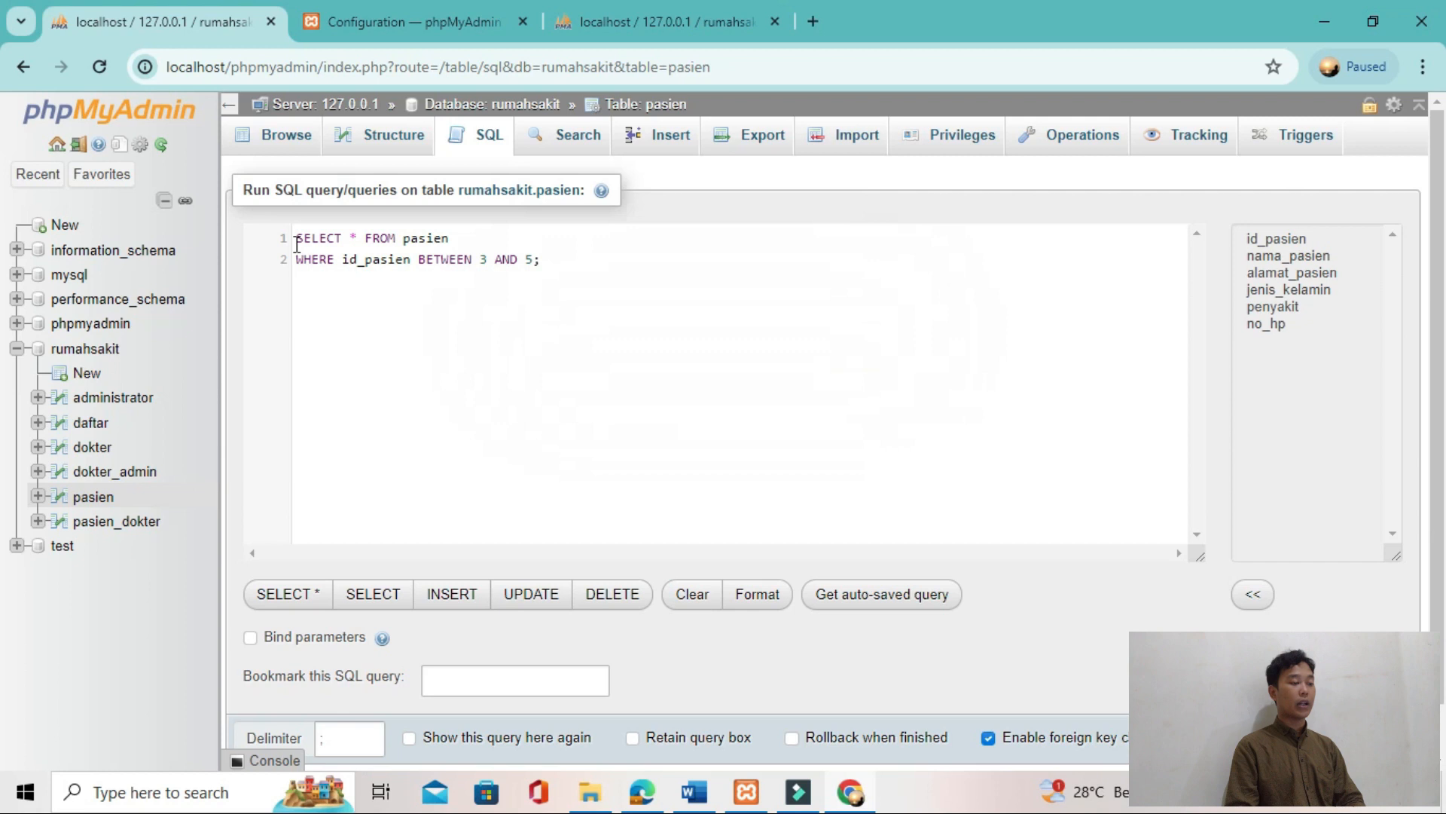
pyautogui.hotkey('ctrl', 'Return')
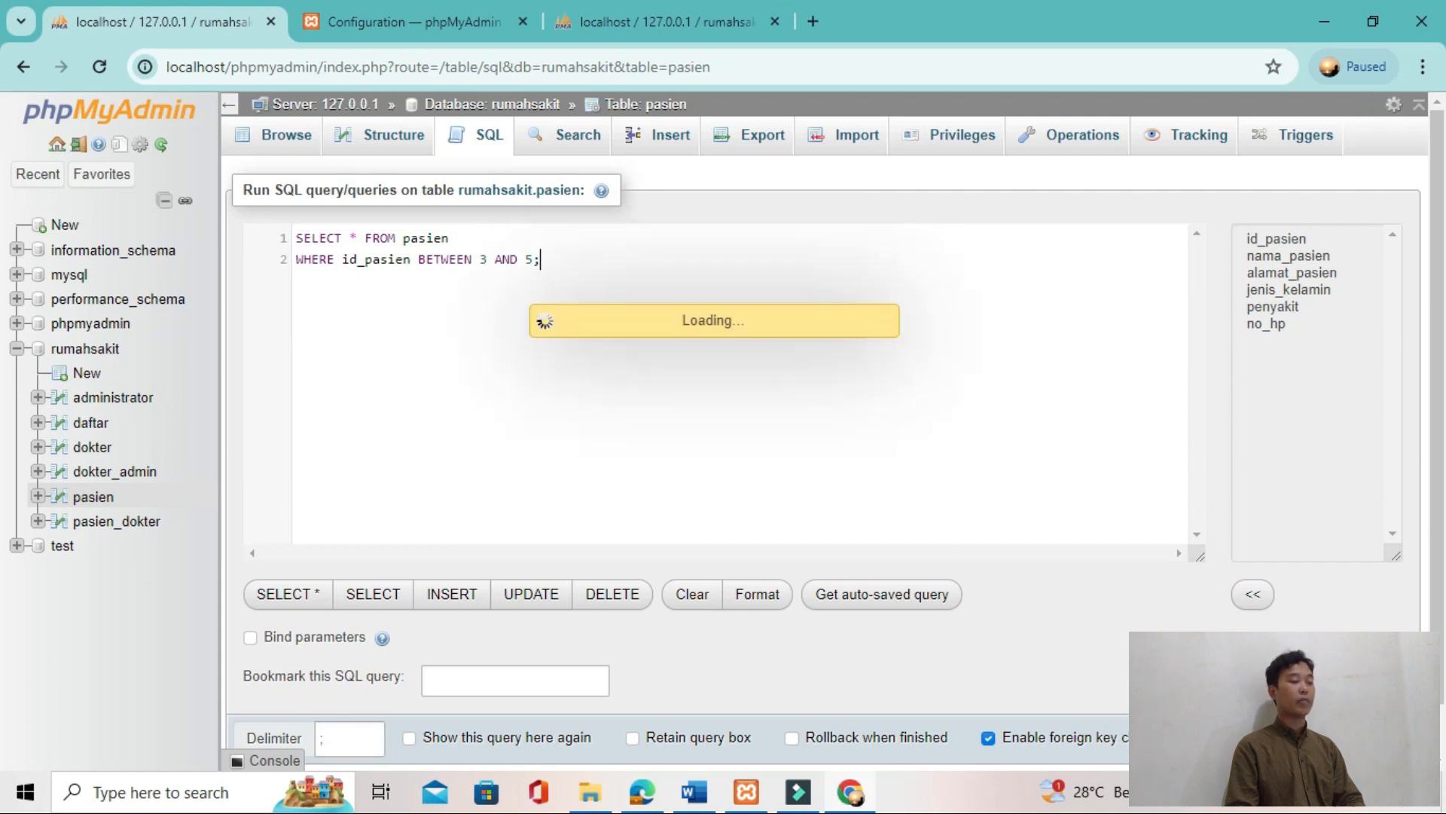
# Step: Compare the BETWEEN query result in phpMyAdmin with the tutorial's figures for the same query
pyautogui.hotkey('alt', 'Tab')
pyautogui.scroll(-5, 691, 593)
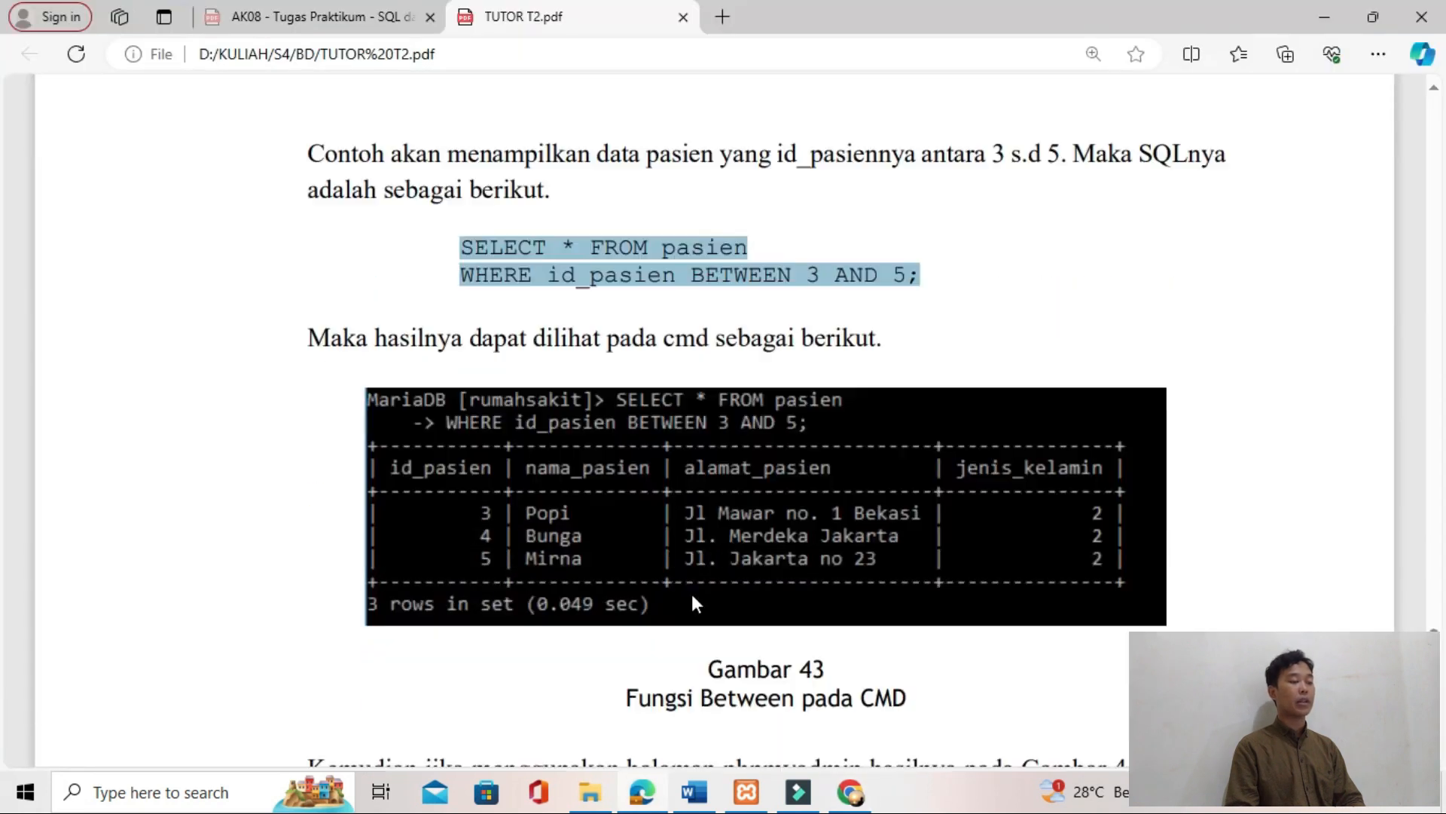
pyautogui.scroll(-5, 723, 599)
pyautogui.hotkey('alt', 'Tab')
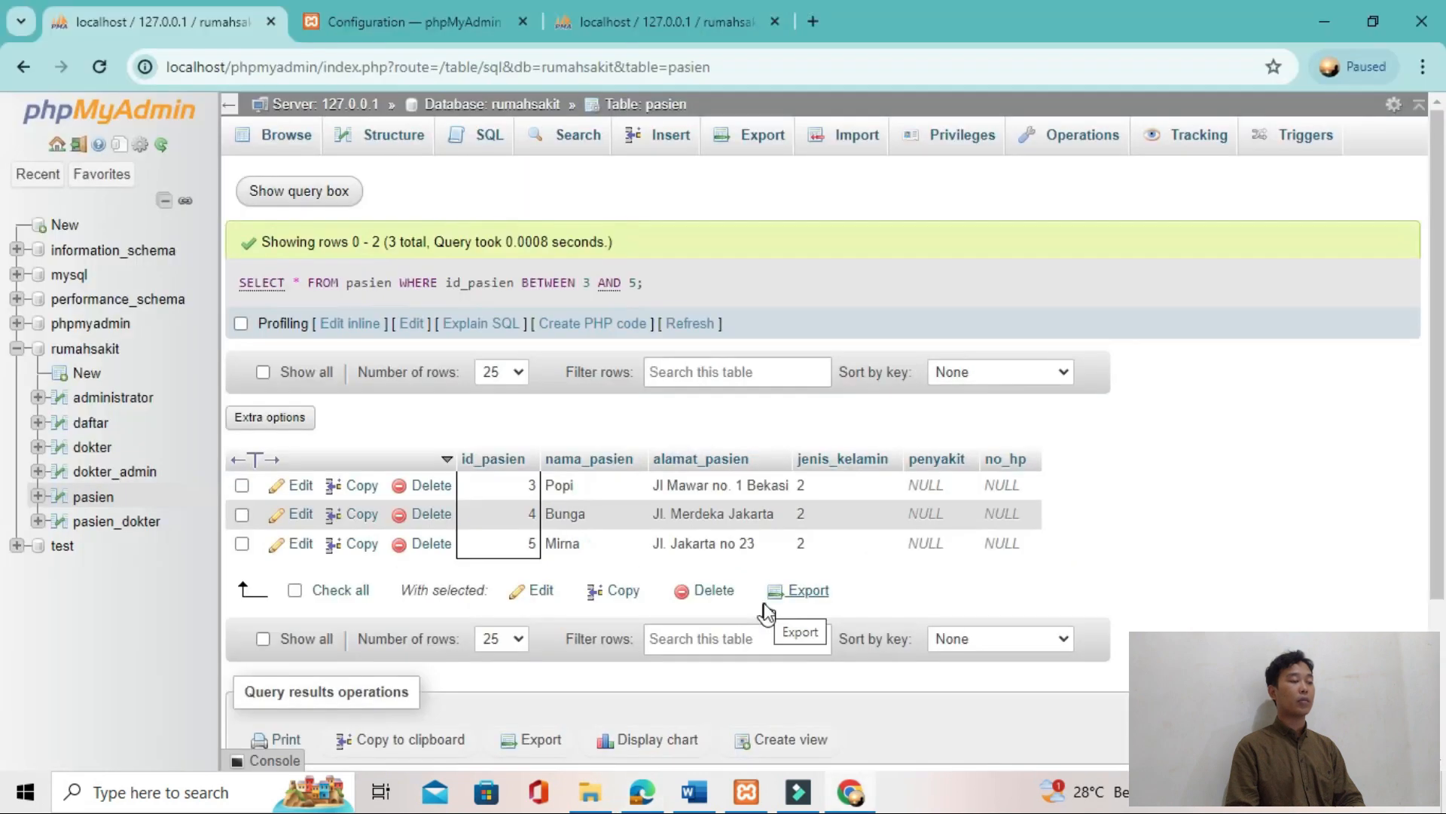
pyautogui.hotkey('alt', 'Tab')
pyautogui.scroll(-8, 765, 607)
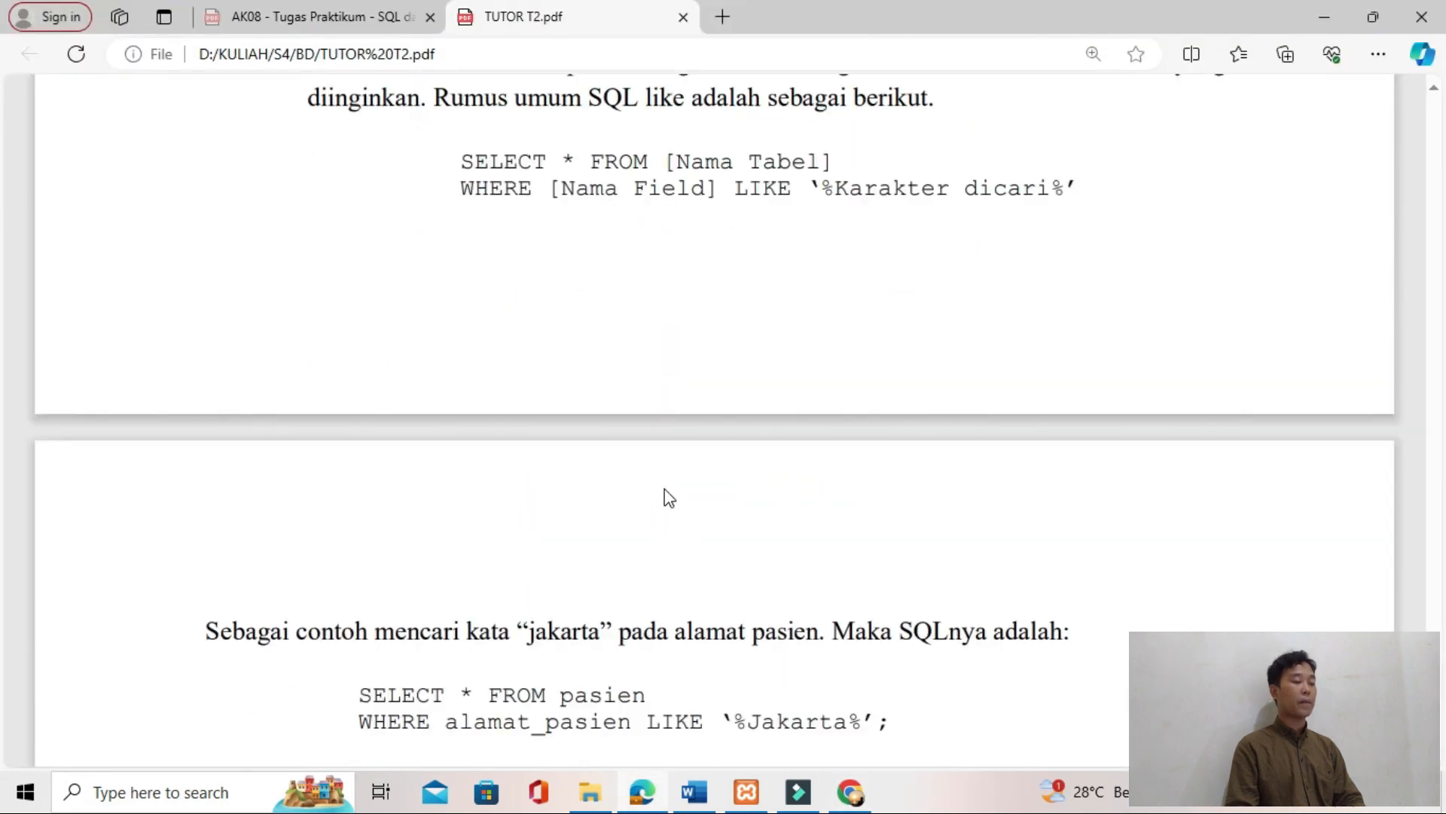
pyautogui.hotkey('alt', 'Tab')
pyautogui.hotkey('alt', 'Tab')
pyautogui.hotkey('alt', 'Tab')
pyautogui.hotkey('alt', 'Tab')
pyautogui.hotkey('alt', 'Tab')
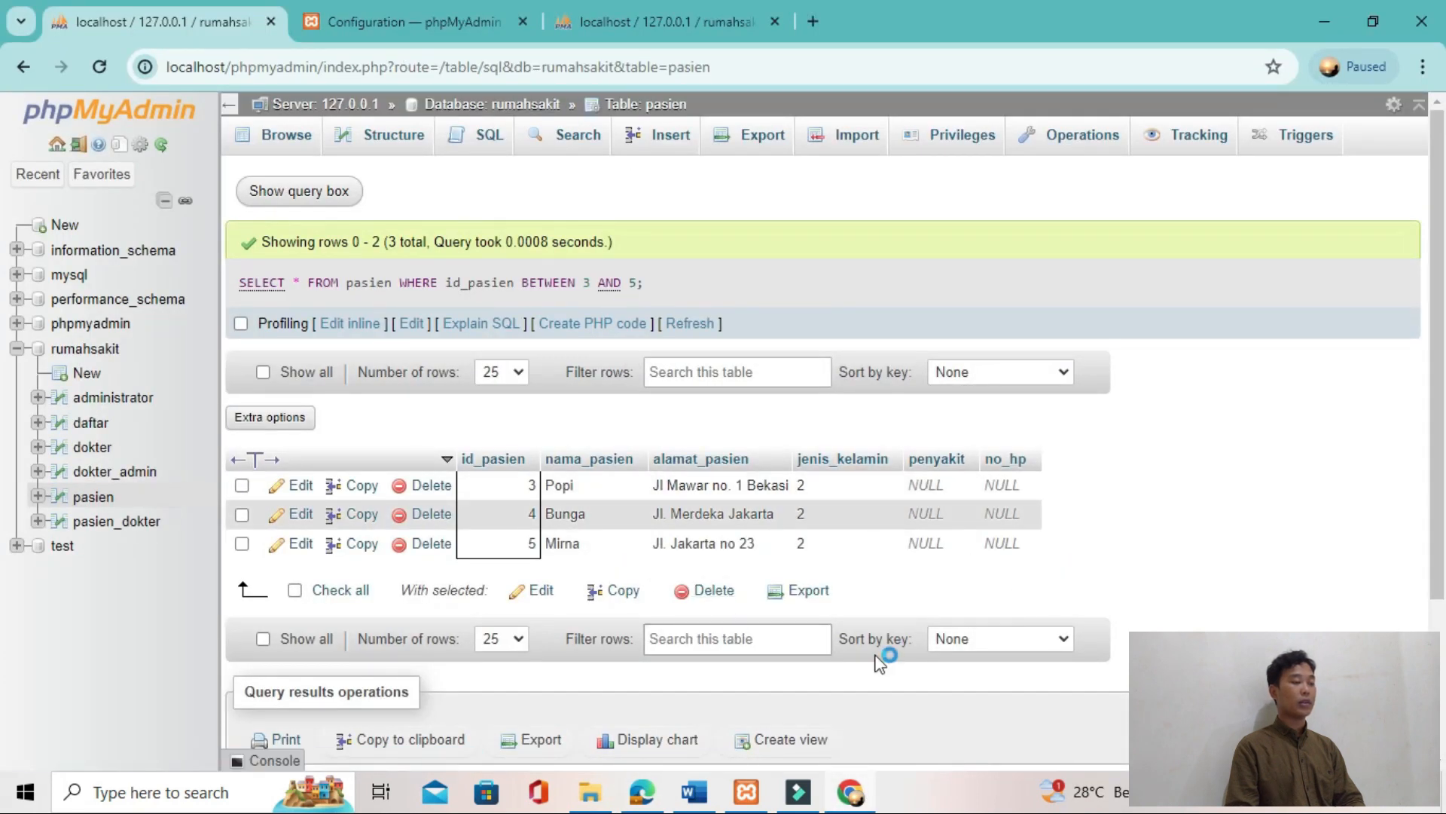
# Step: Copy the tutorial's LIKE query that searches alamat_pasien for Jakarta and switch back to phpMyAdmin
pyautogui.hotkey('alt', 'Tab')
pyautogui.scroll(3, 875, 707)
pyautogui.scroll(-4, 875, 707)
pyautogui.moveTo(376, 578); pyautogui.dragTo(889, 613)
pyautogui.hotkey('alt', 'Tab')
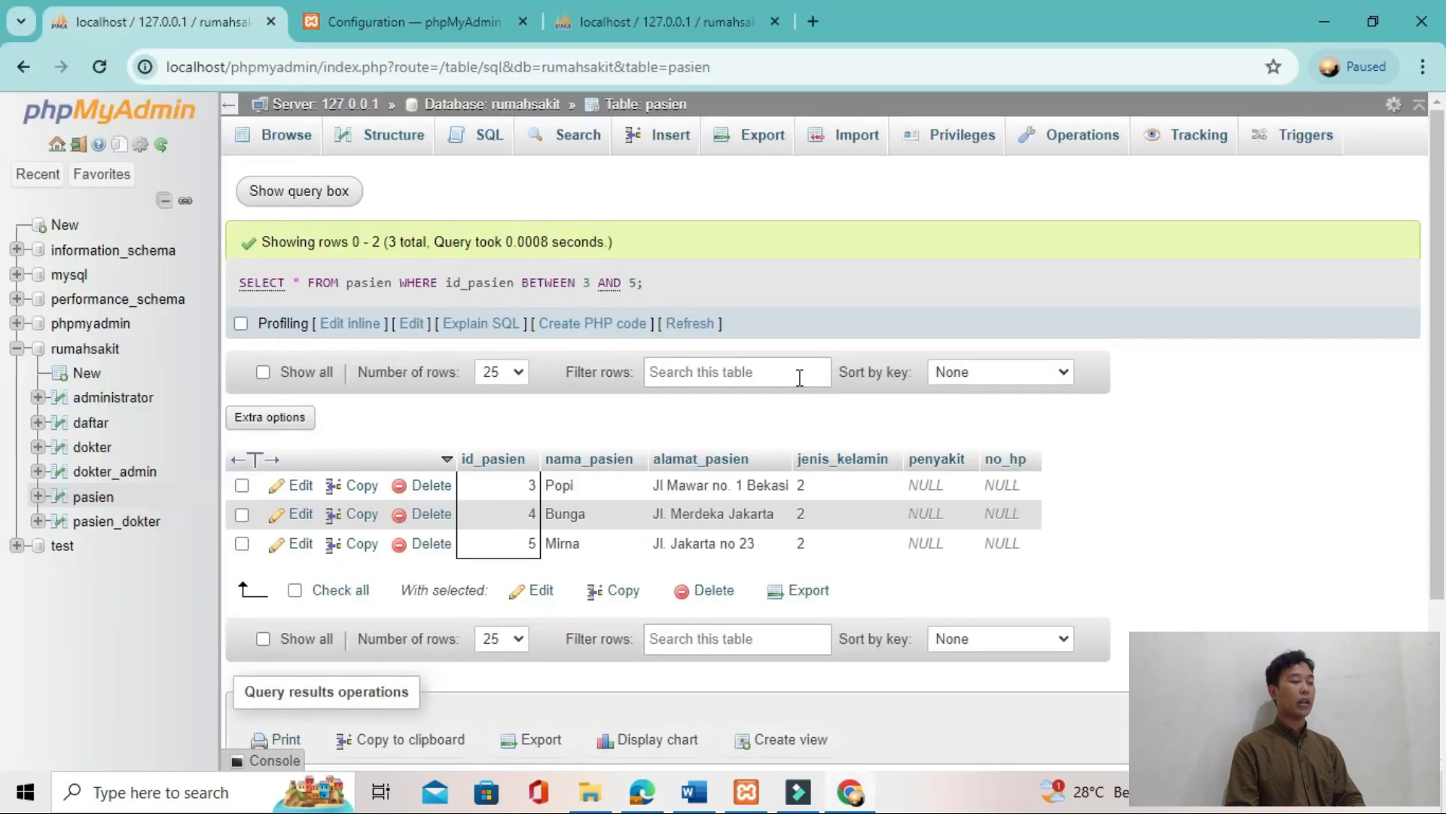
# Step: Replace the default query with "SELECT * FROM pasien WHERE alamat_pasien LIKE '%Jakarta%';", using straight single quotes, and run it
pyautogui.click(482, 135)
pyautogui.click(574, 238)
pyautogui.hotkey('ctrl', 'a')
pyautogui.press('Delete')
pyautogui.hotkey('ctrl', 'v')
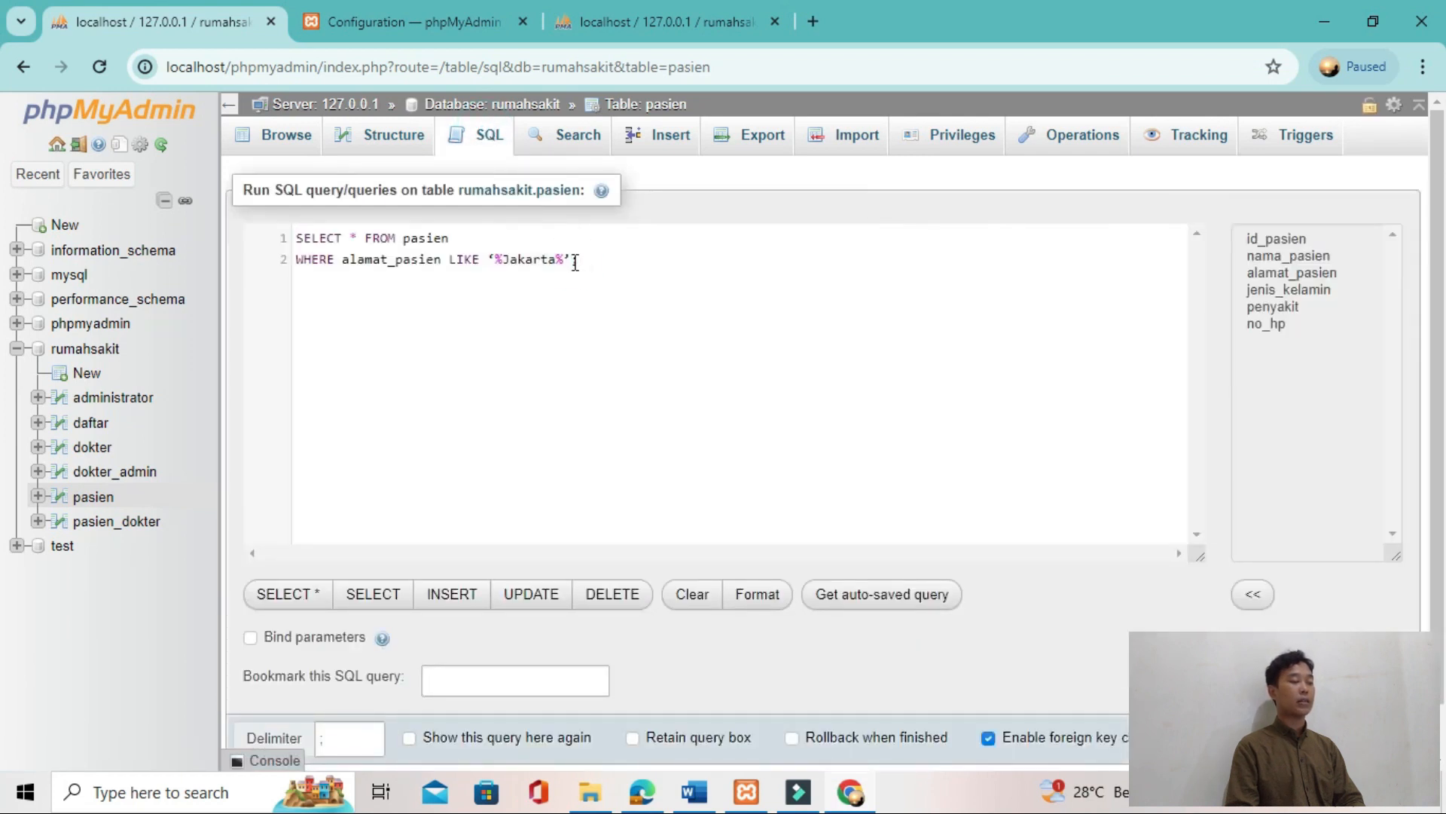
pyautogui.press('Left')
pyautogui.press('BackSpace')
pyautogui.write("'")
pyautogui.hotkey('ctrl', 'Return')
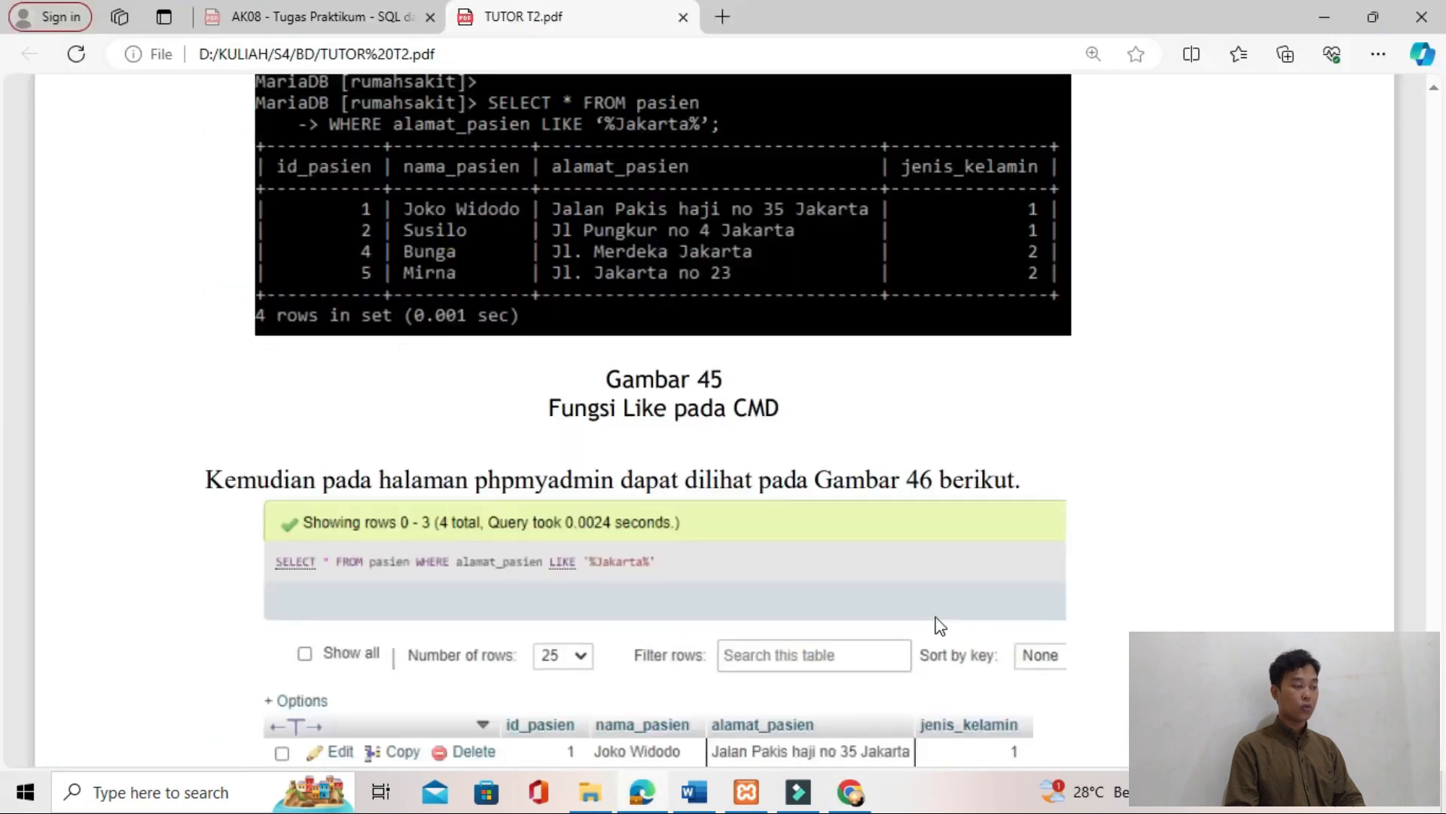
# Step: Copy the query sorting pasien by id_pasien DESC from the tutorial's Select - Order BY section
pyautogui.scroll(-3, 940, 626)
pyautogui.scroll(-1, 940, 625)
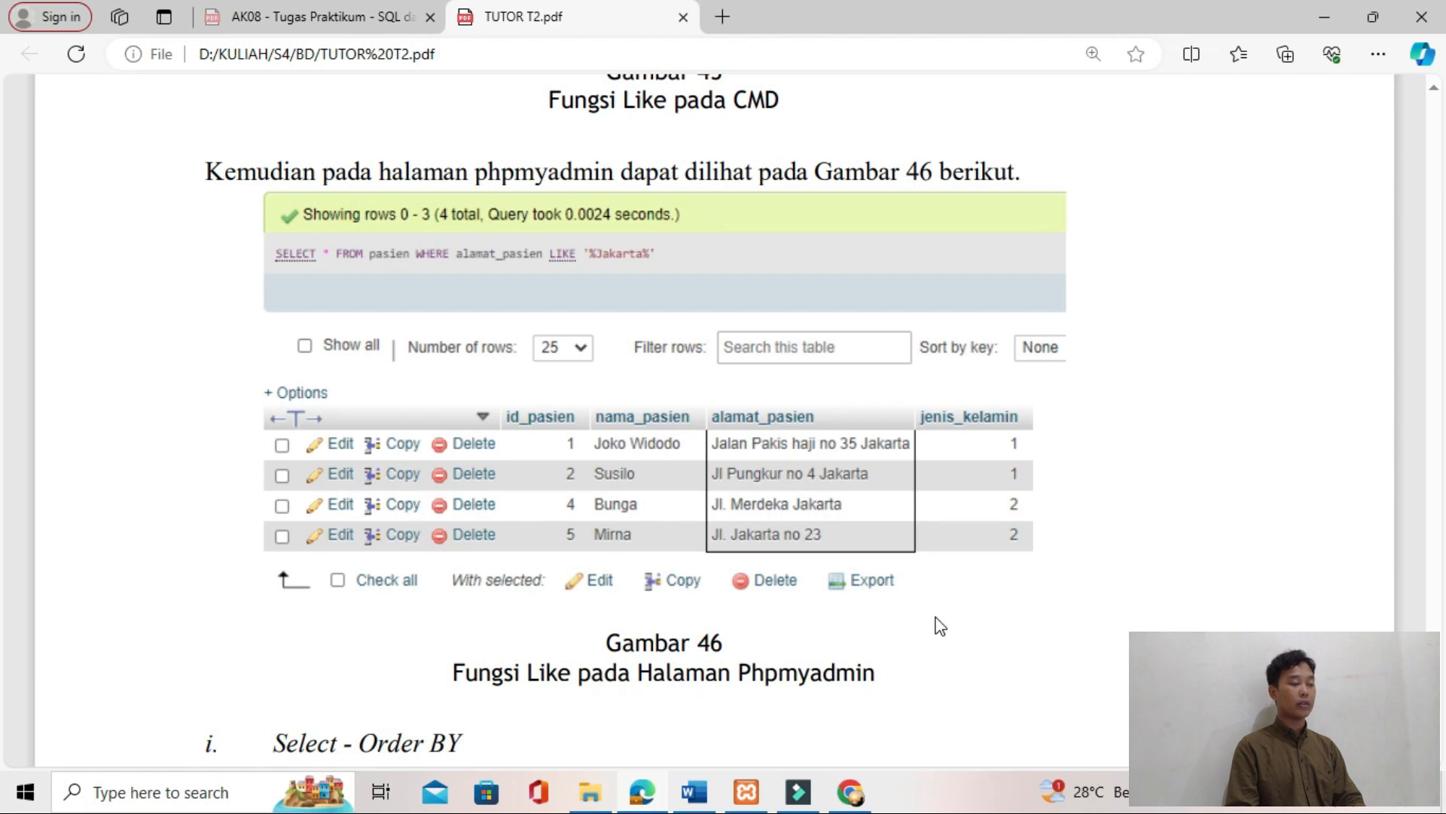
pyautogui.scroll(-5, 940, 625)
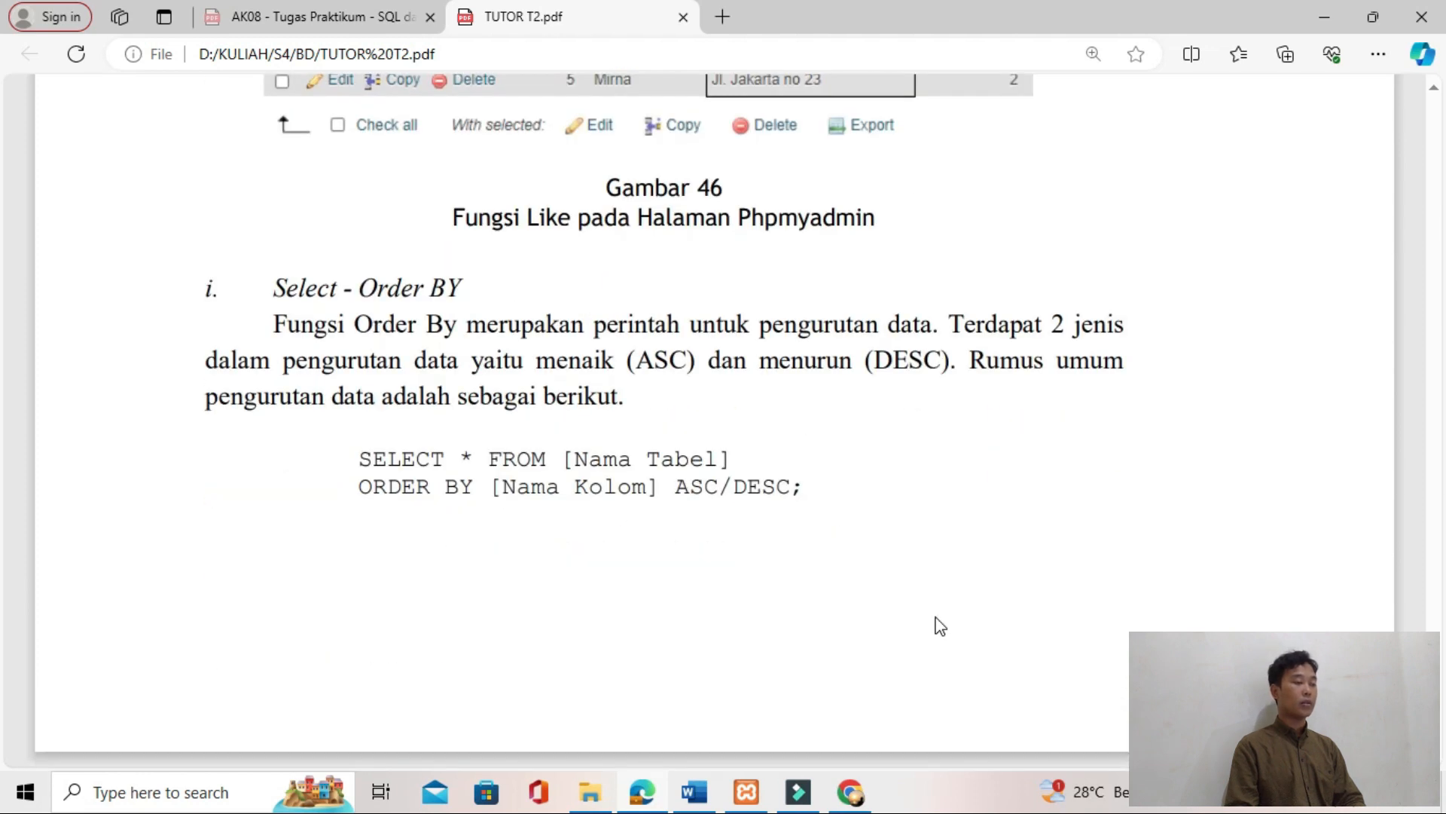
pyautogui.scroll(-10, 940, 625)
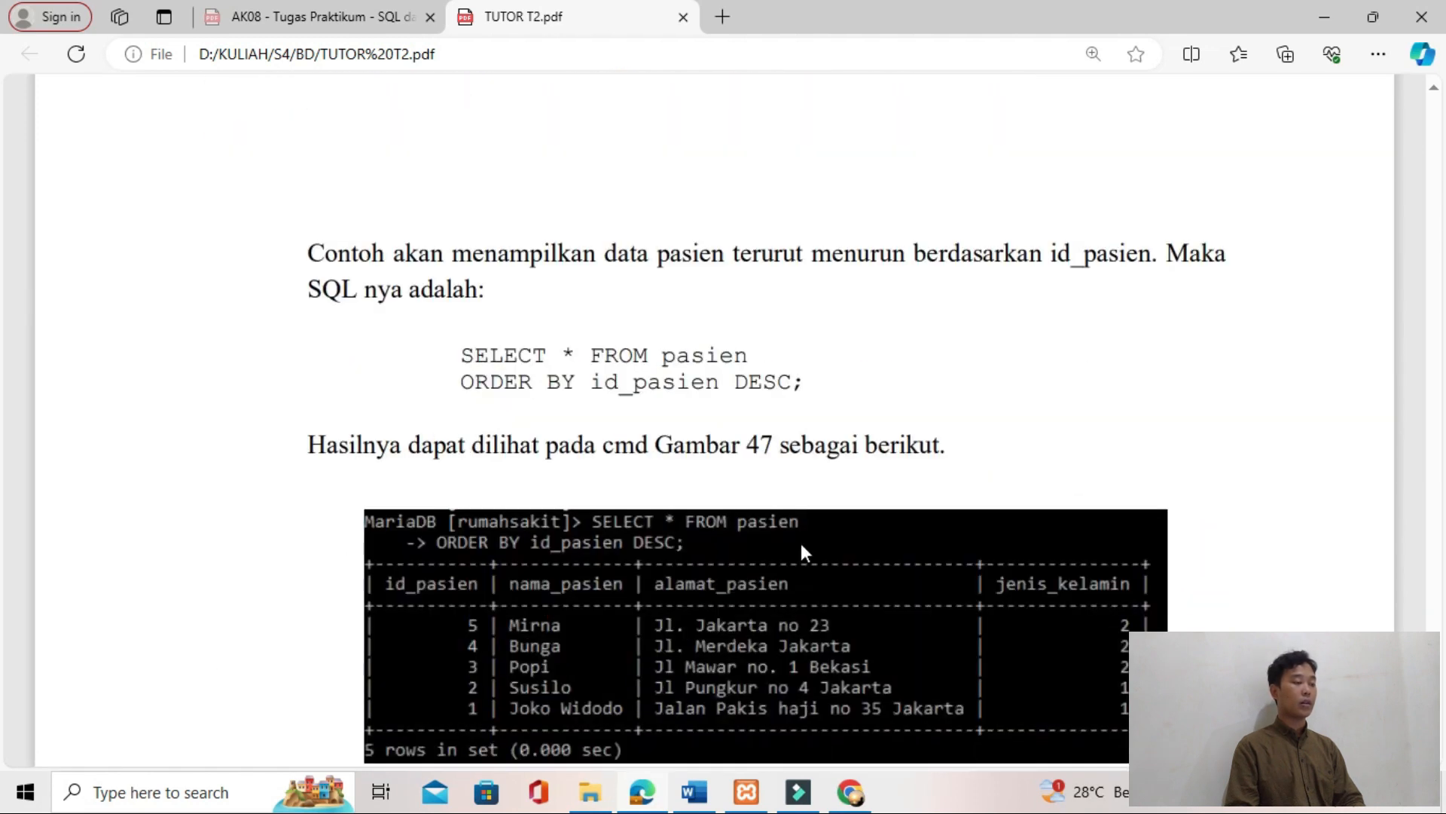
pyautogui.moveTo(802, 376)
pyautogui.mouseDown()
pyautogui.moveTo(460, 353)
pyautogui.moveTo(494, 403)
pyautogui.moveTo(472, 353)
pyautogui.moveTo(803, 383)
pyautogui.mouseUp()
pyautogui.click(458, 353)
pyautogui.click(472, 353)
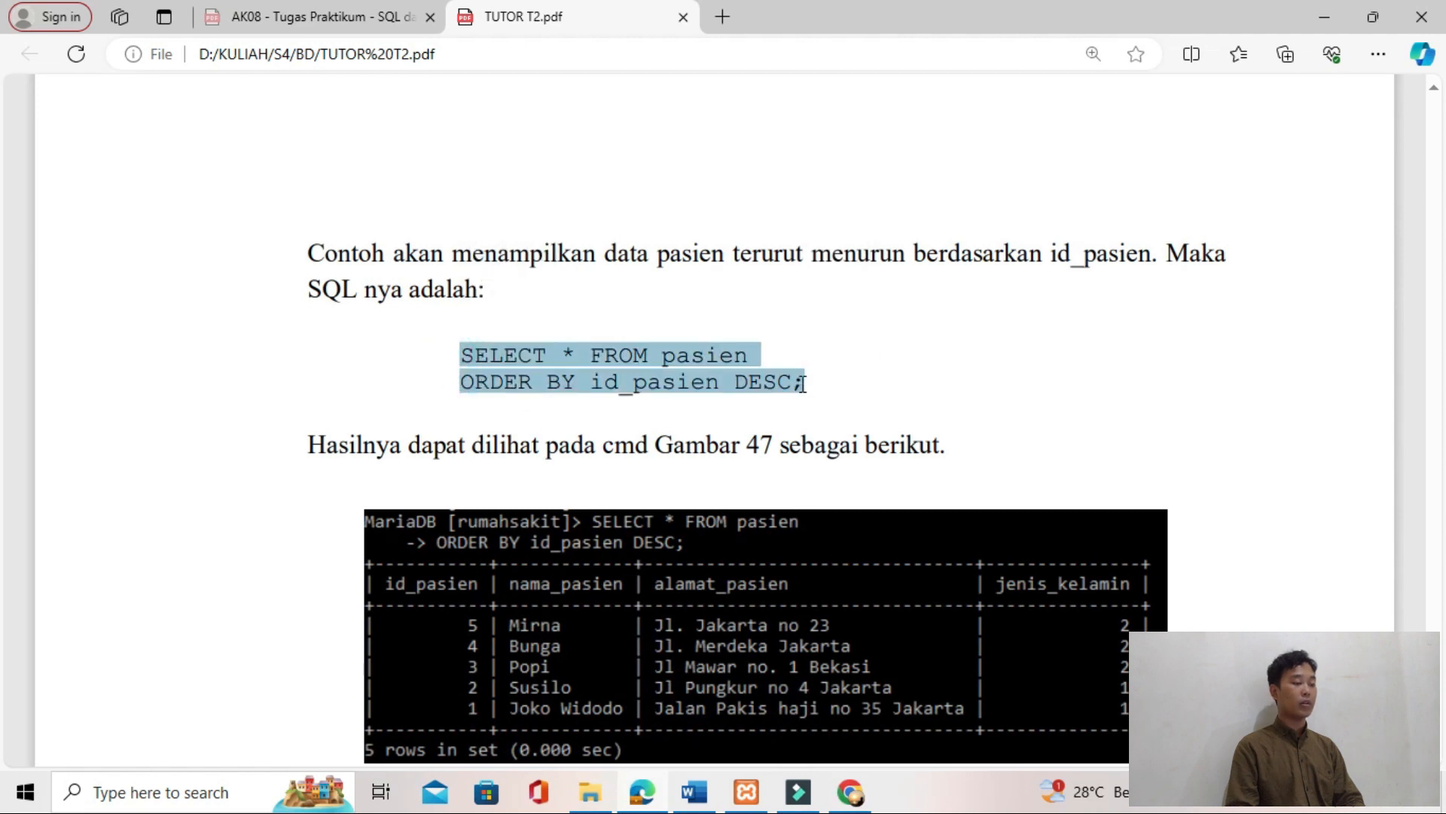
# Step: Replace the default query in phpMyAdmin with "SELECT * FROM pasien ORDER BY id_pasien DESC;" and run it
pyautogui.hotkey('alt', 'Tab')
pyautogui.click(494, 142)
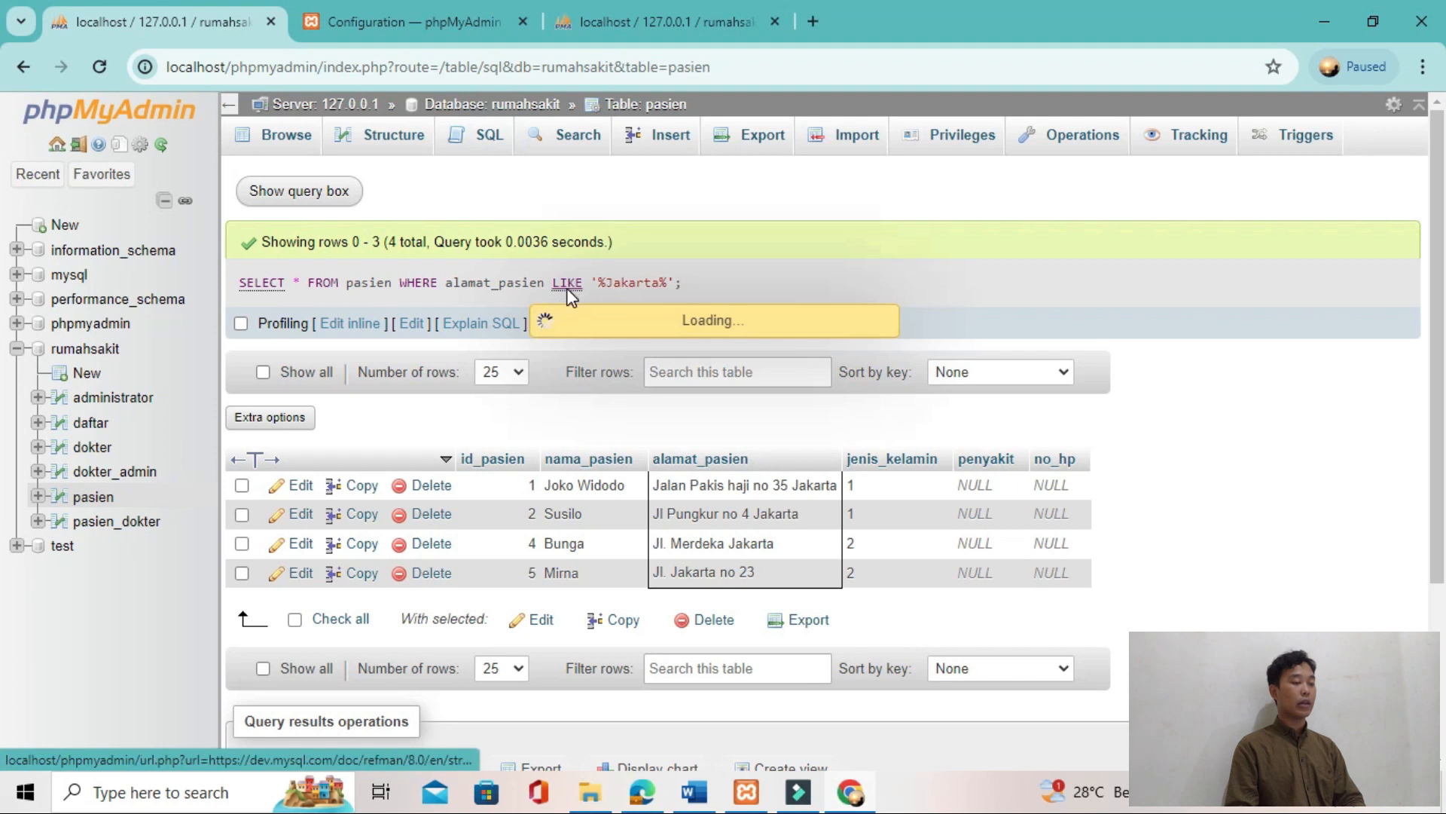
pyautogui.hotkey('ctrl', 'a')
pyautogui.press('BackSpace')
pyautogui.hotkey('ctrl', 'v')
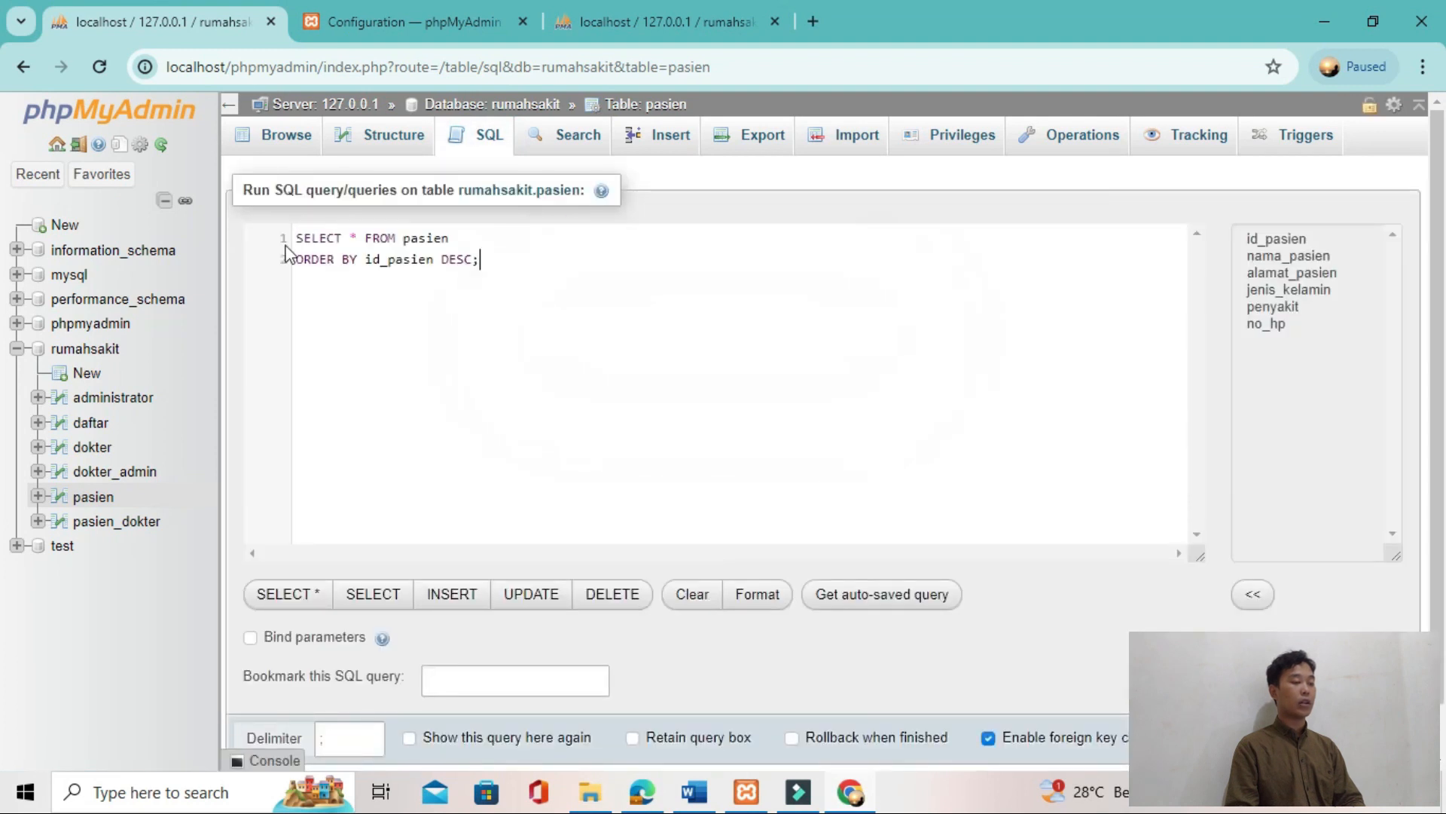
pyautogui.click(1387, 738)
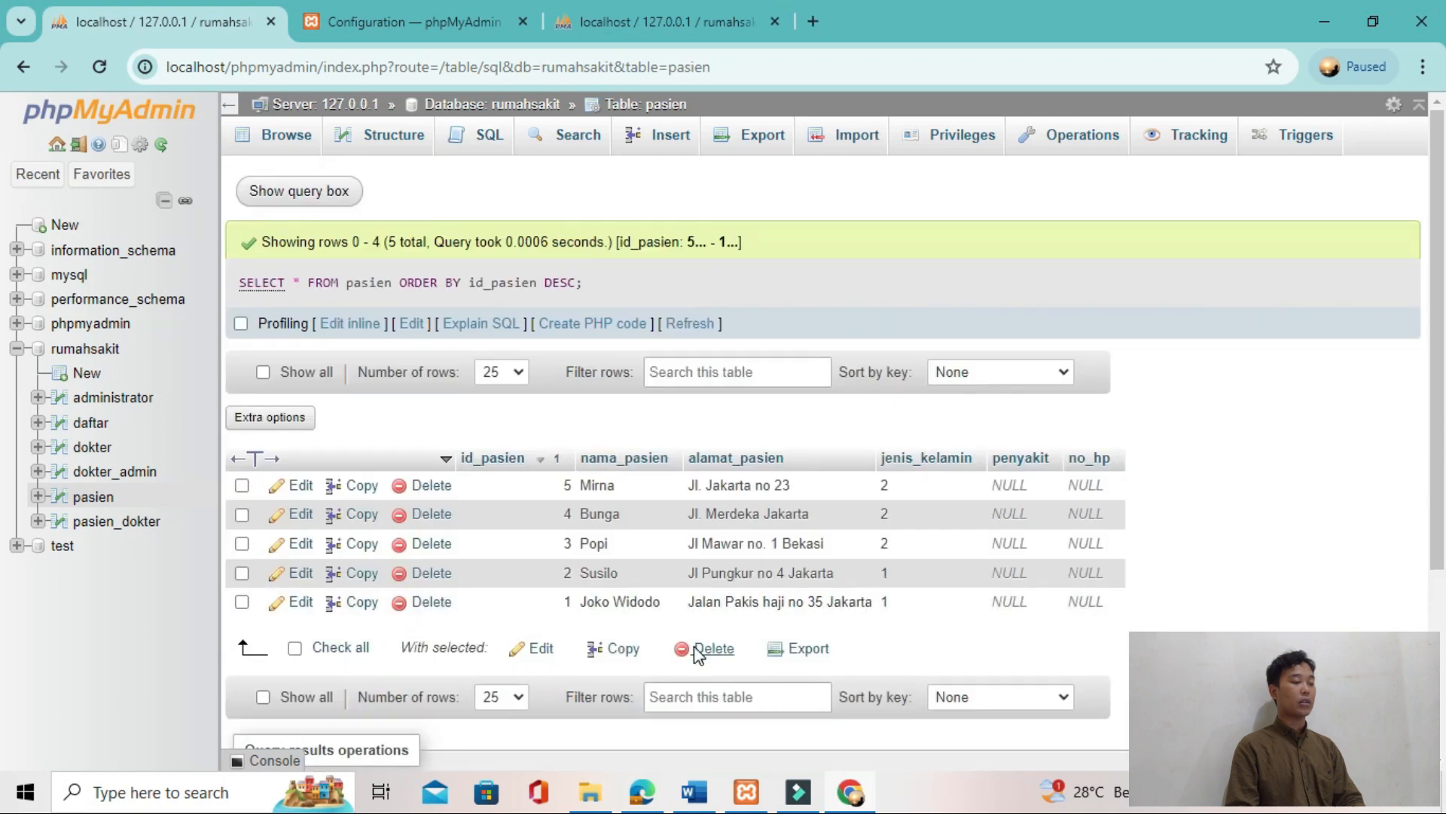
# Step: Compare the ORDER BY query result in phpMyAdmin with the tutorial's figures for the same query
pyautogui.hotkey('alt', 'Tab')
pyautogui.scroll(-9, 694, 645)
pyautogui.hotkey('alt', 'Tab')
pyautogui.hotkey('alt', 'Tab')
pyautogui.hotkey('alt', 'Tab')
pyautogui.hotkey('alt', 'Tab')
pyautogui.hotkey('alt', 'Tab')
pyautogui.hotkey('alt', 'Tab')
# Step: Copy the query grouping pasien by jenis_kelamin from the tutorial's Select – Group By section
pyautogui.scroll(-15, 961, 662)
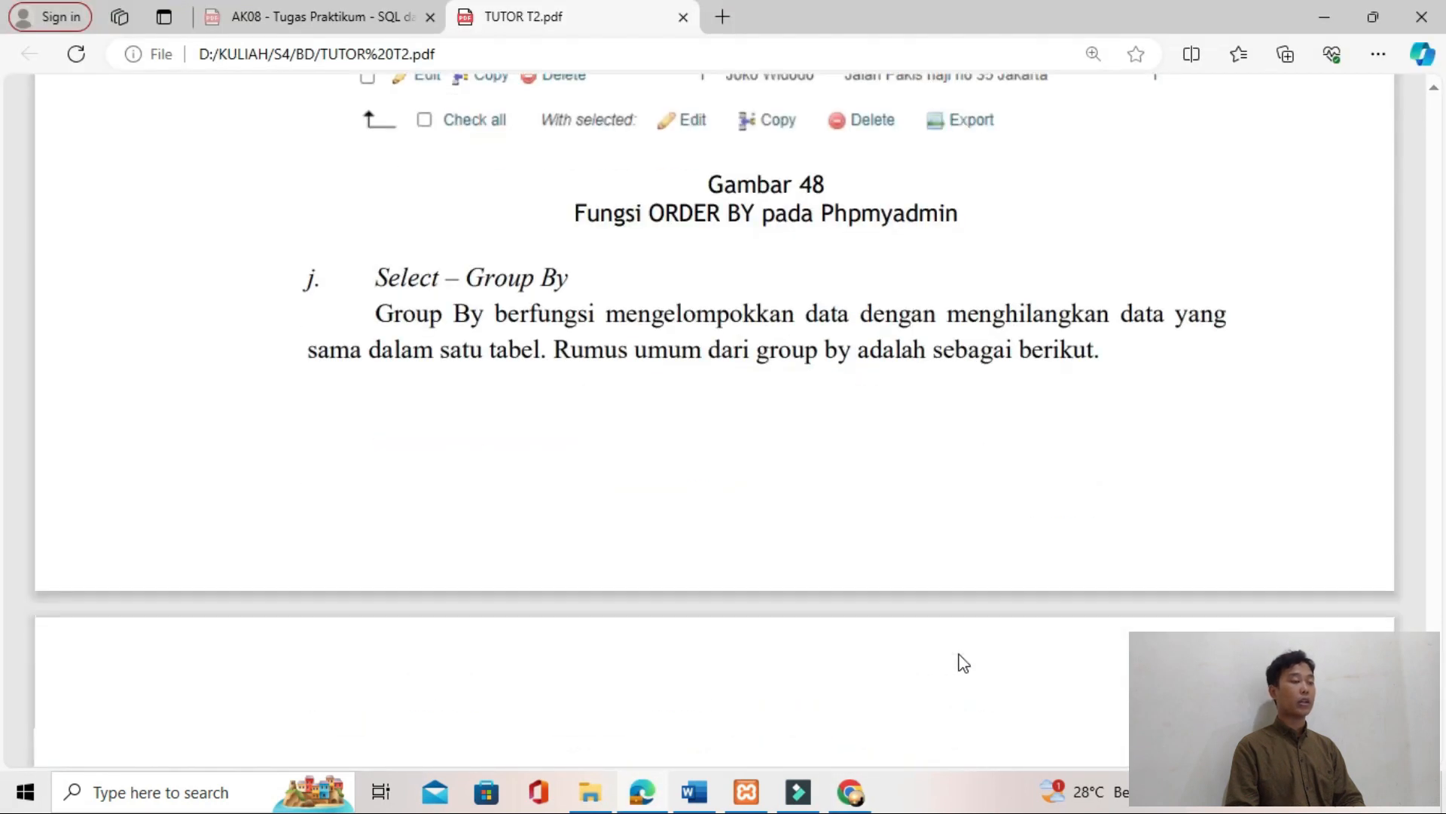
pyautogui.scroll(-3, 665, 510)
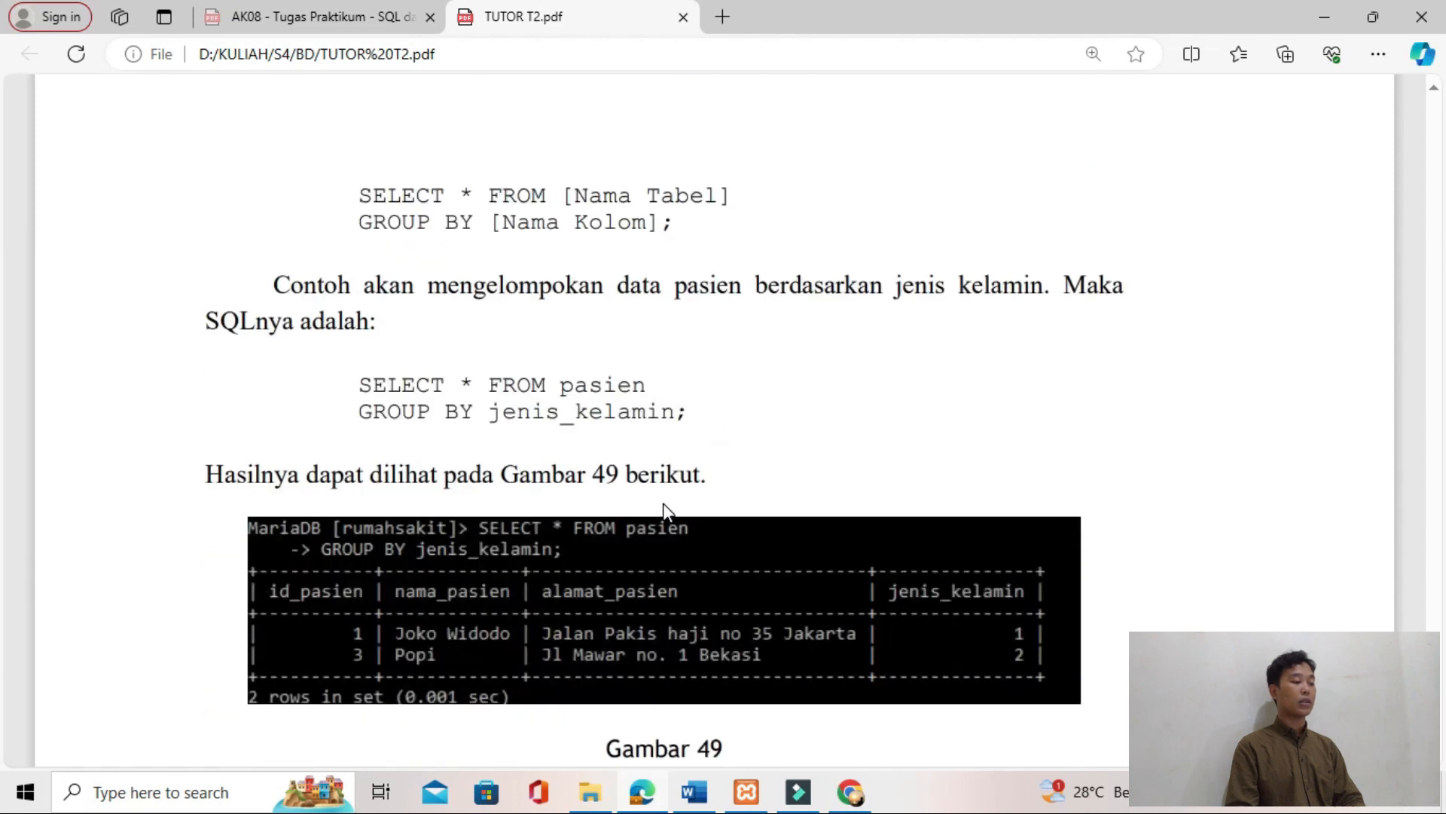
pyautogui.doubleClick(688, 408)
pyautogui.moveTo(361, 383); pyautogui.dragTo(683, 428)
# Step: Replace the default query in phpMyAdmin with "SELECT * FROM pasien GROUP BY jenis_kelamin;" and run it
pyautogui.hotkey('alt', 'Tab')
pyautogui.click(481, 147)
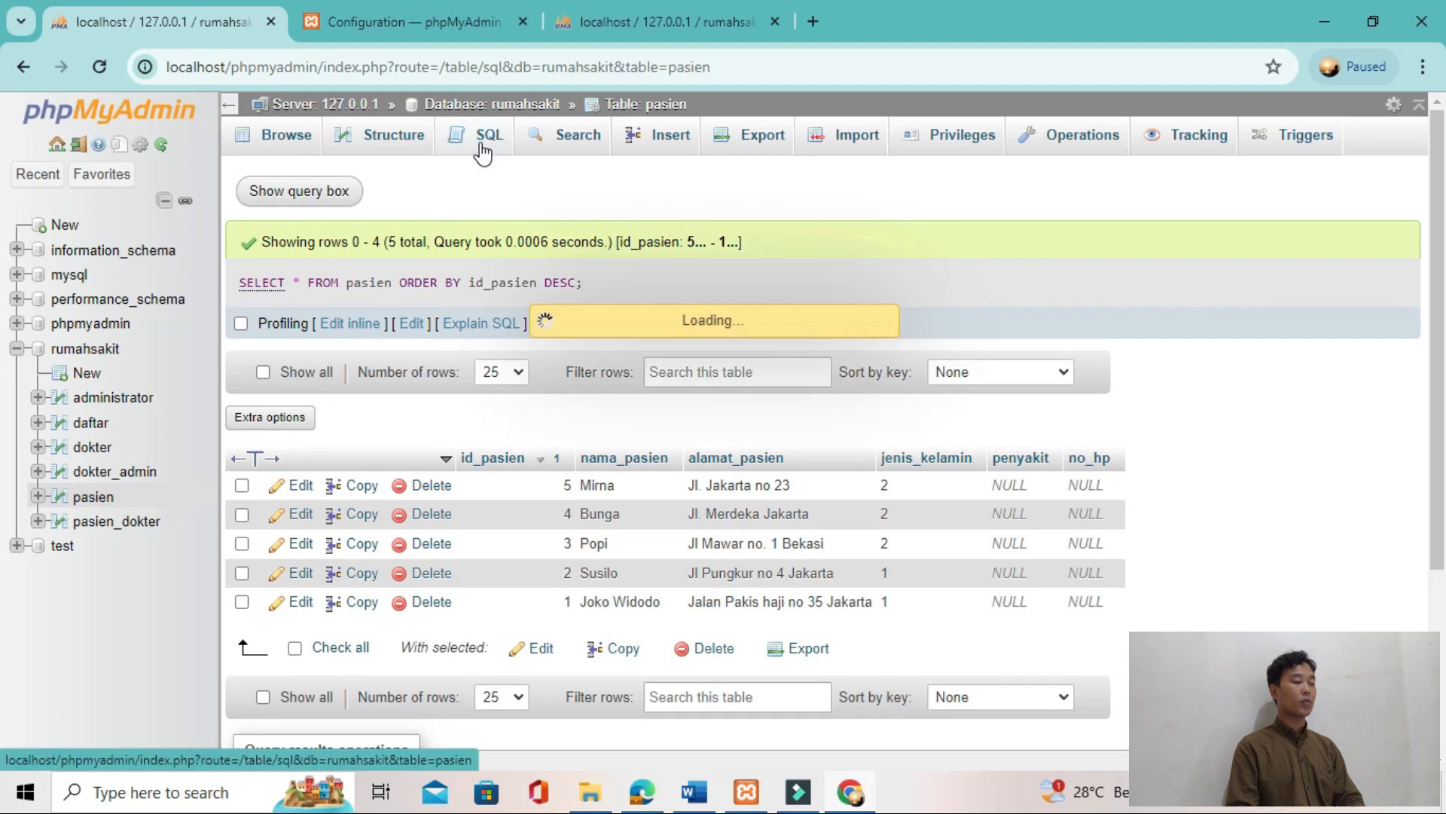
pyautogui.hotkey('ctrl', 'a')
pyautogui.hotkey('ctrl', 'v')
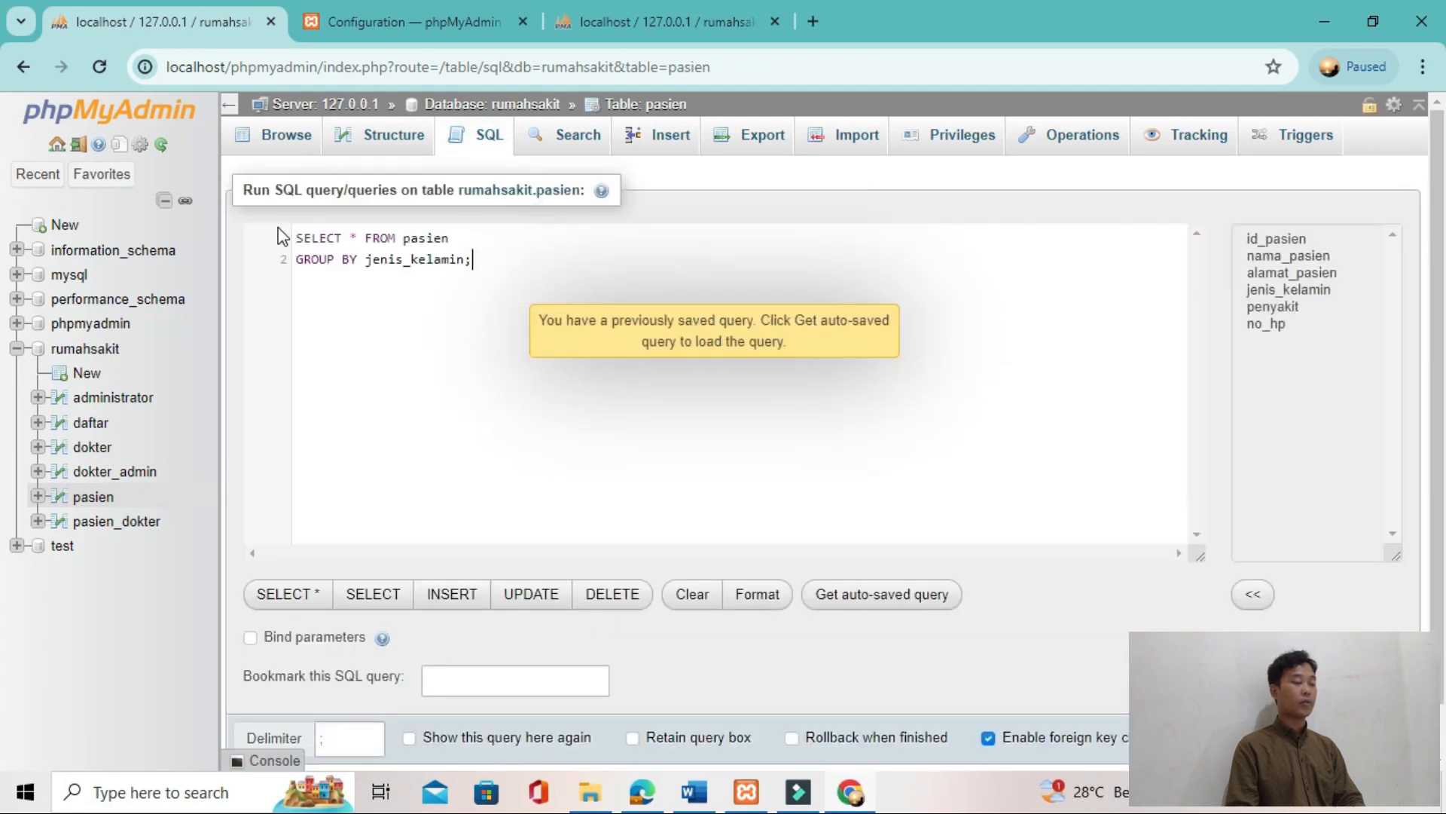
pyautogui.hotkey('ctrl', 'Return')
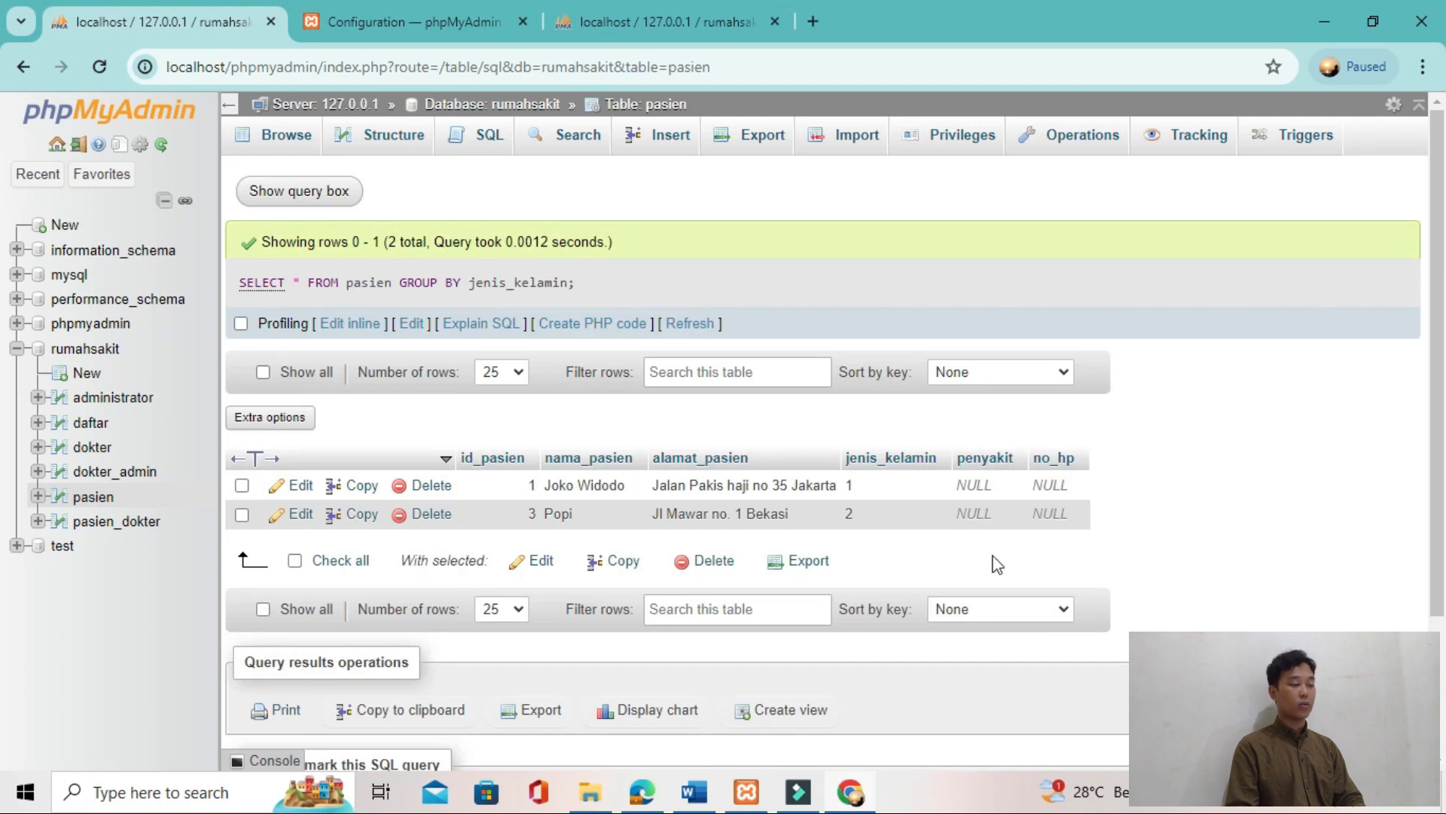
# Step: Compare the GROUP BY query result in phpMyAdmin with the tutorial's Gambar 50
pyautogui.hotkey('alt', 'Tab')
pyautogui.hotkey('alt', 'Tab')
pyautogui.hotkey('alt', 'Tab')
pyautogui.scroll(-5, 791, 568)
pyautogui.hotkey('alt', 'Tab')
pyautogui.hotkey('alt', 'Tab')
pyautogui.hotkey('alt', 'Tab')
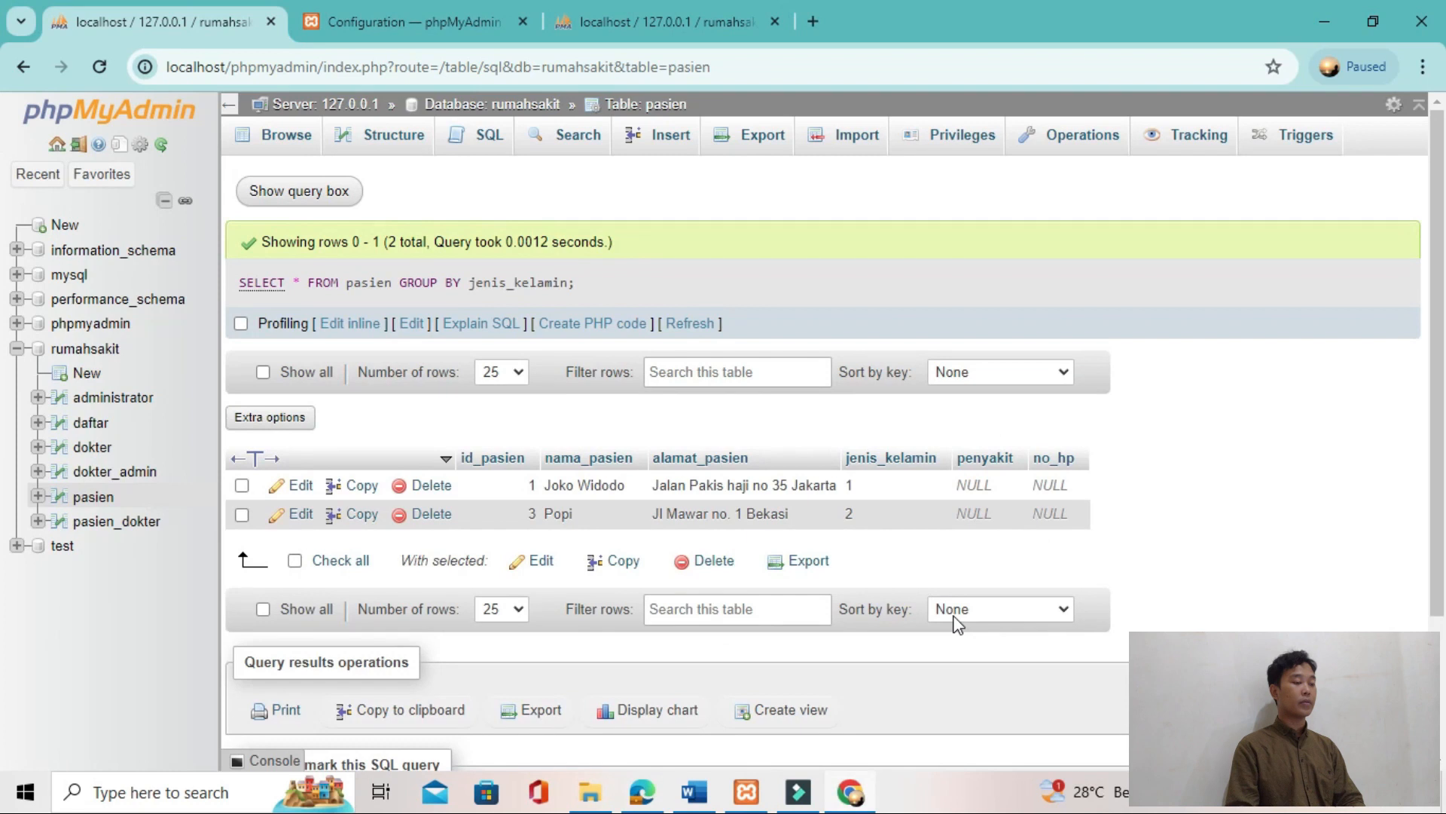
pyautogui.hotkey('alt', 'Tab')
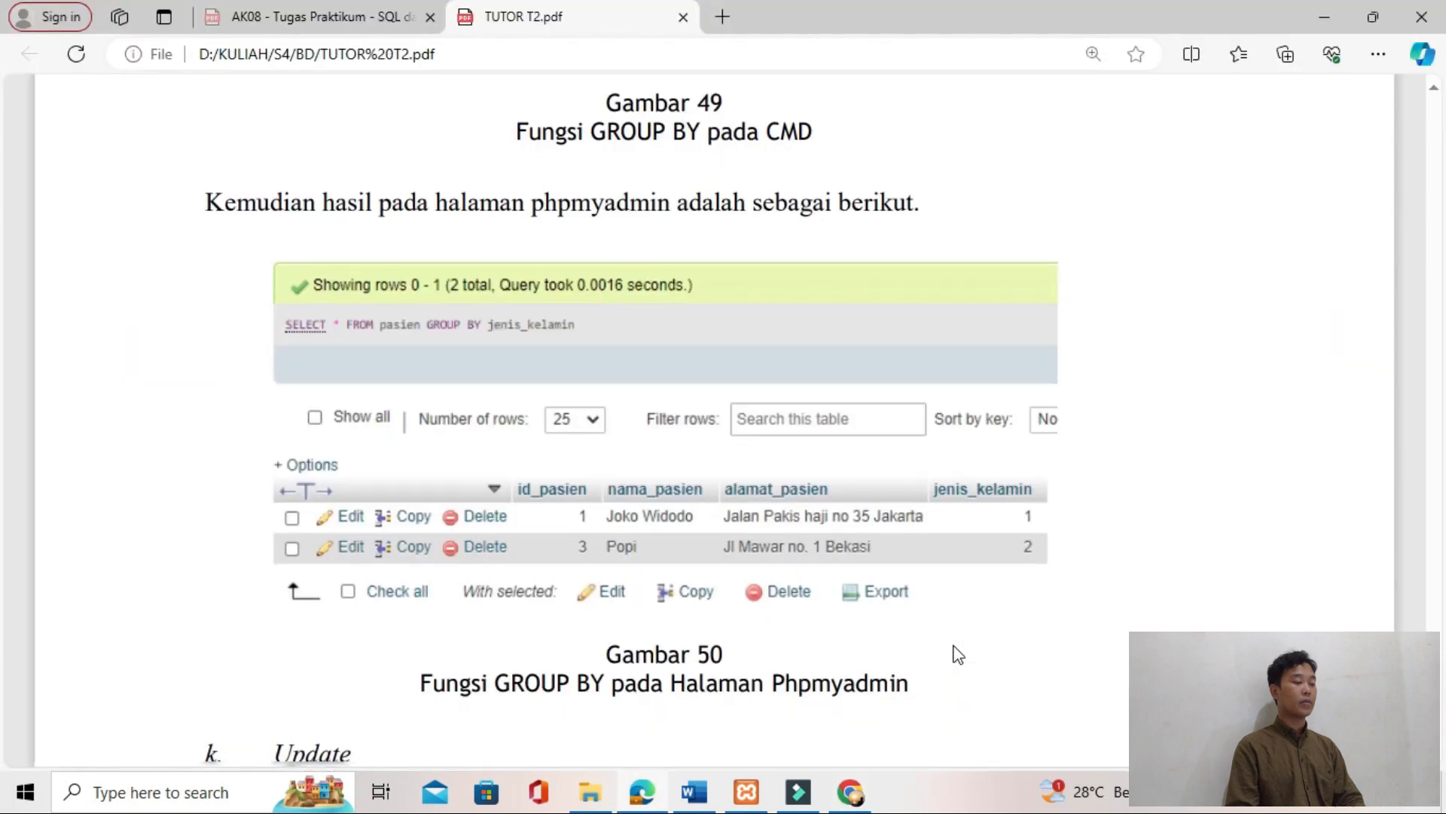
# Step: Copy the example UPDATE query for the pasien record with id_pasien 5 from the tutorial's Update section
pyautogui.scroll(-5, 659, 554)
pyautogui.scroll(-5, 659, 554)
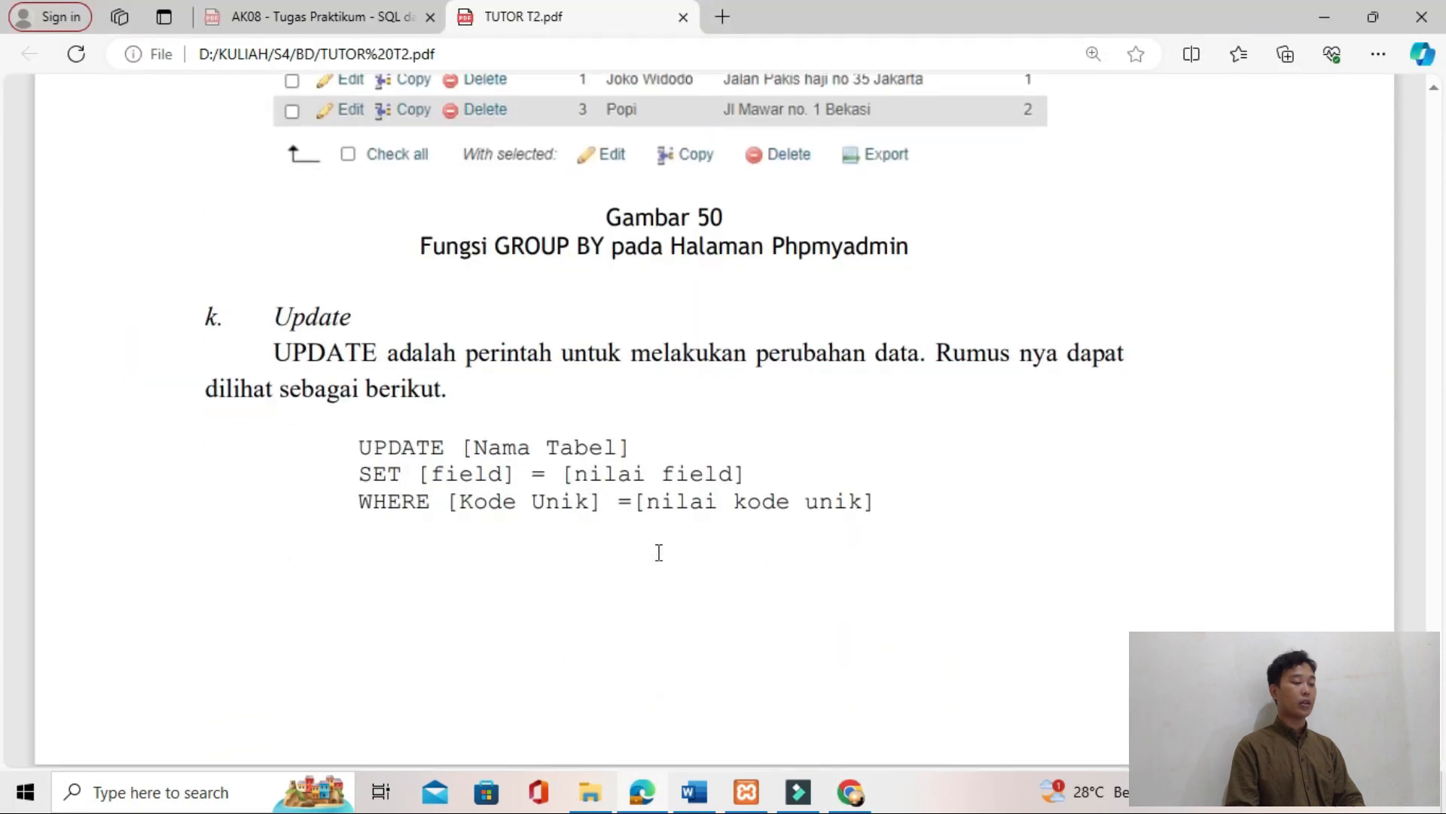
pyautogui.moveTo(461, 550); pyautogui.dragTo(728, 614)
pyautogui.hotkey('ctrl', 'c')
# Step: Replace the default query in phpMyAdmin with the copied UPDATE of nama_pasien for id_pasien 5, using straight quotes around the name, and run it
pyautogui.hotkey('alt', 'Tab')
pyautogui.moveTo(532, 239); pyautogui.dragTo(510, 180)
pyautogui.click(486, 138)
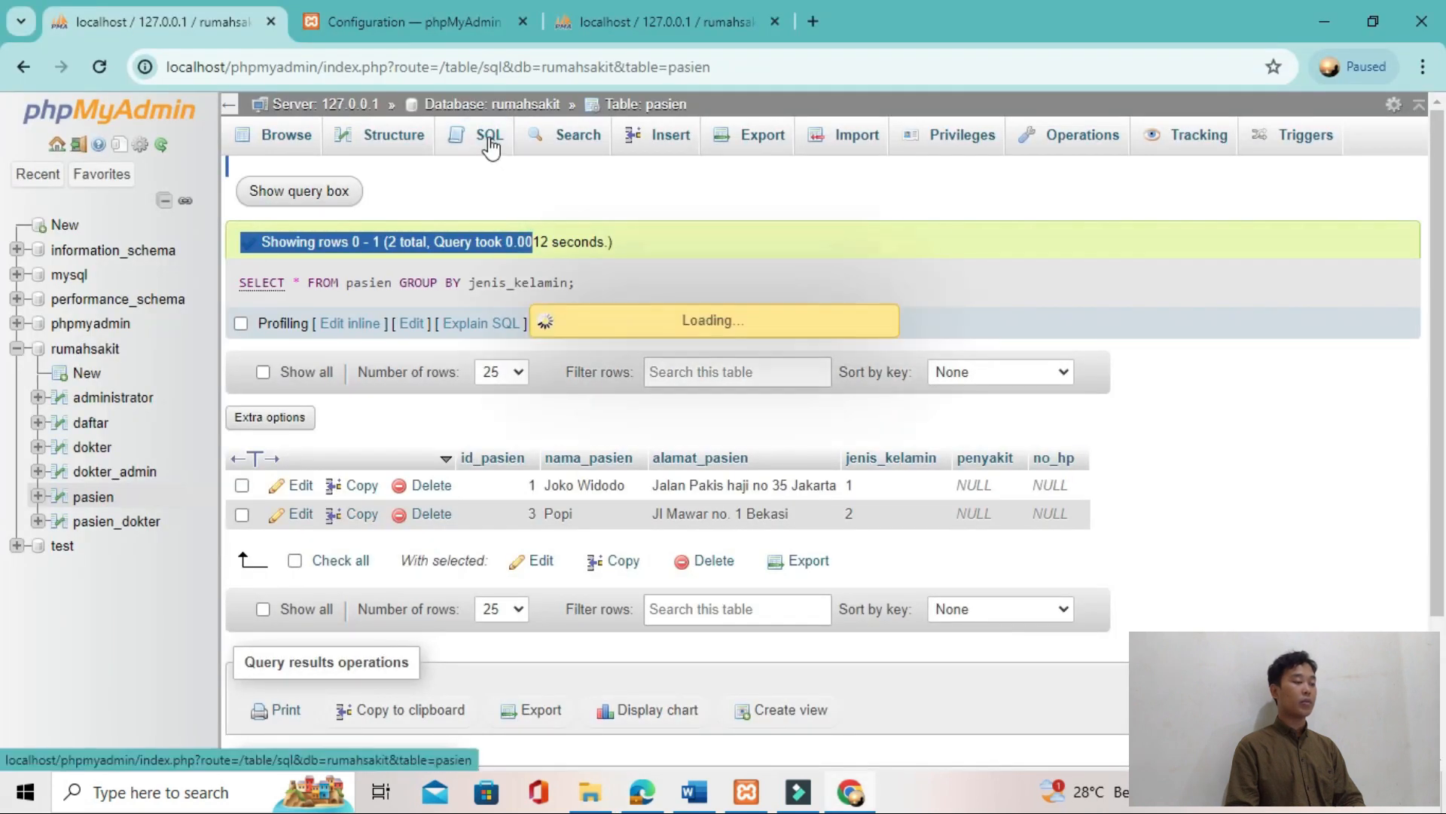
pyautogui.hotkey('ctrl', 'a')
pyautogui.press('BackSpace')
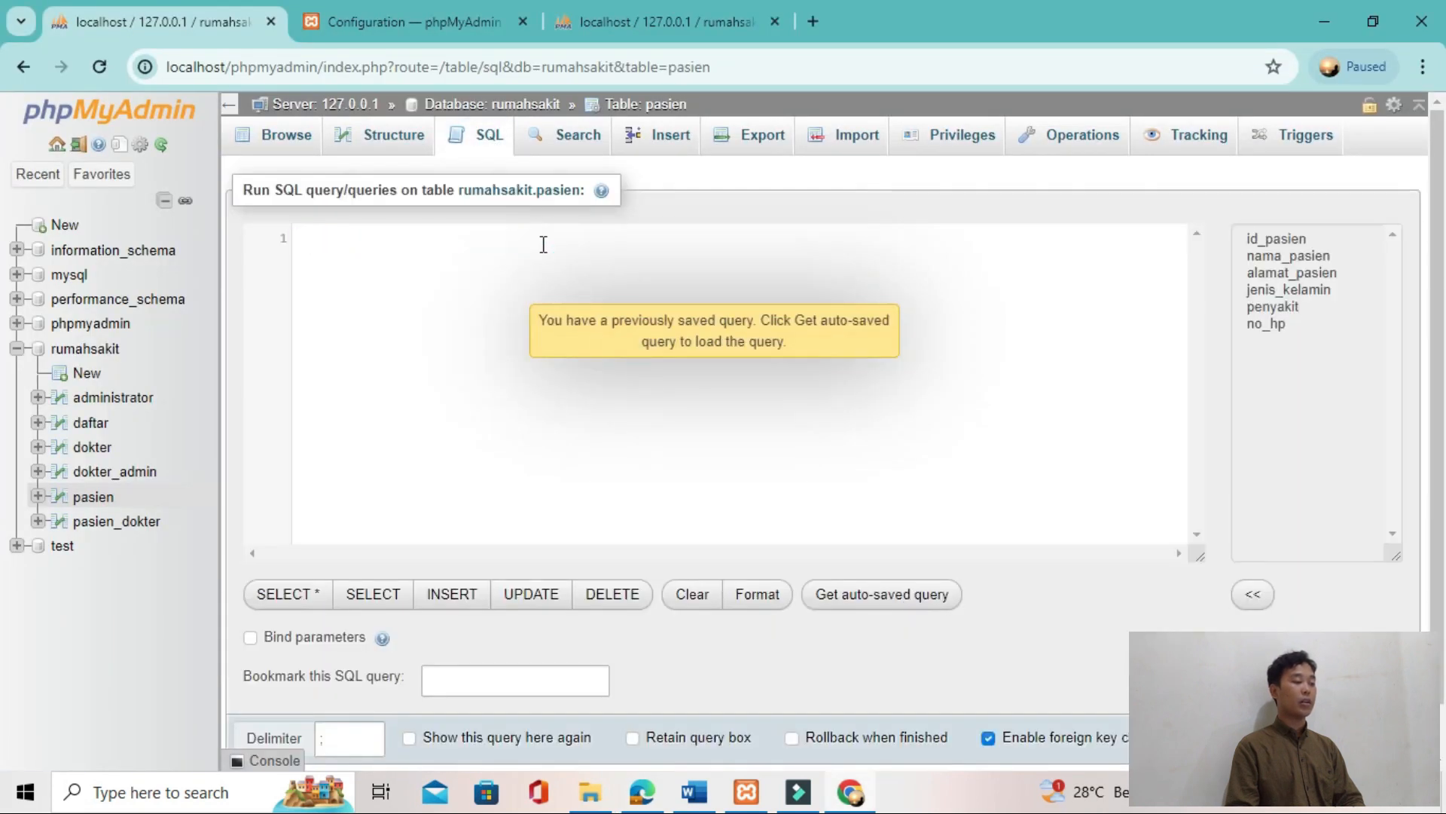
pyautogui.hotkey('ctrl', 'v')
pyautogui.press('Up')
pyautogui.press('Left')
pyautogui.press('BackSpace')
pyautogui.write("'")
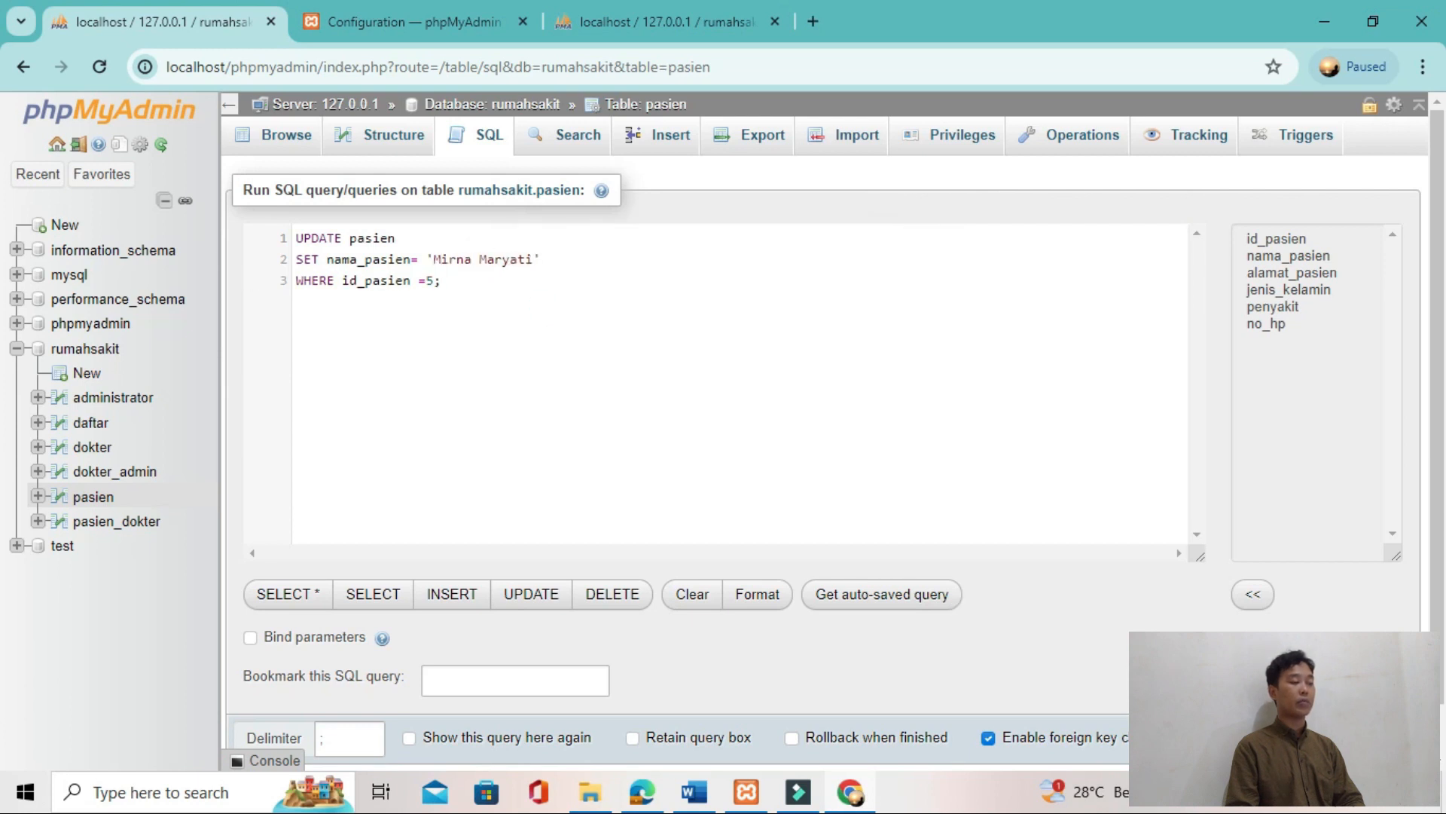
pyautogui.hotkey('ctrl', 'Return')
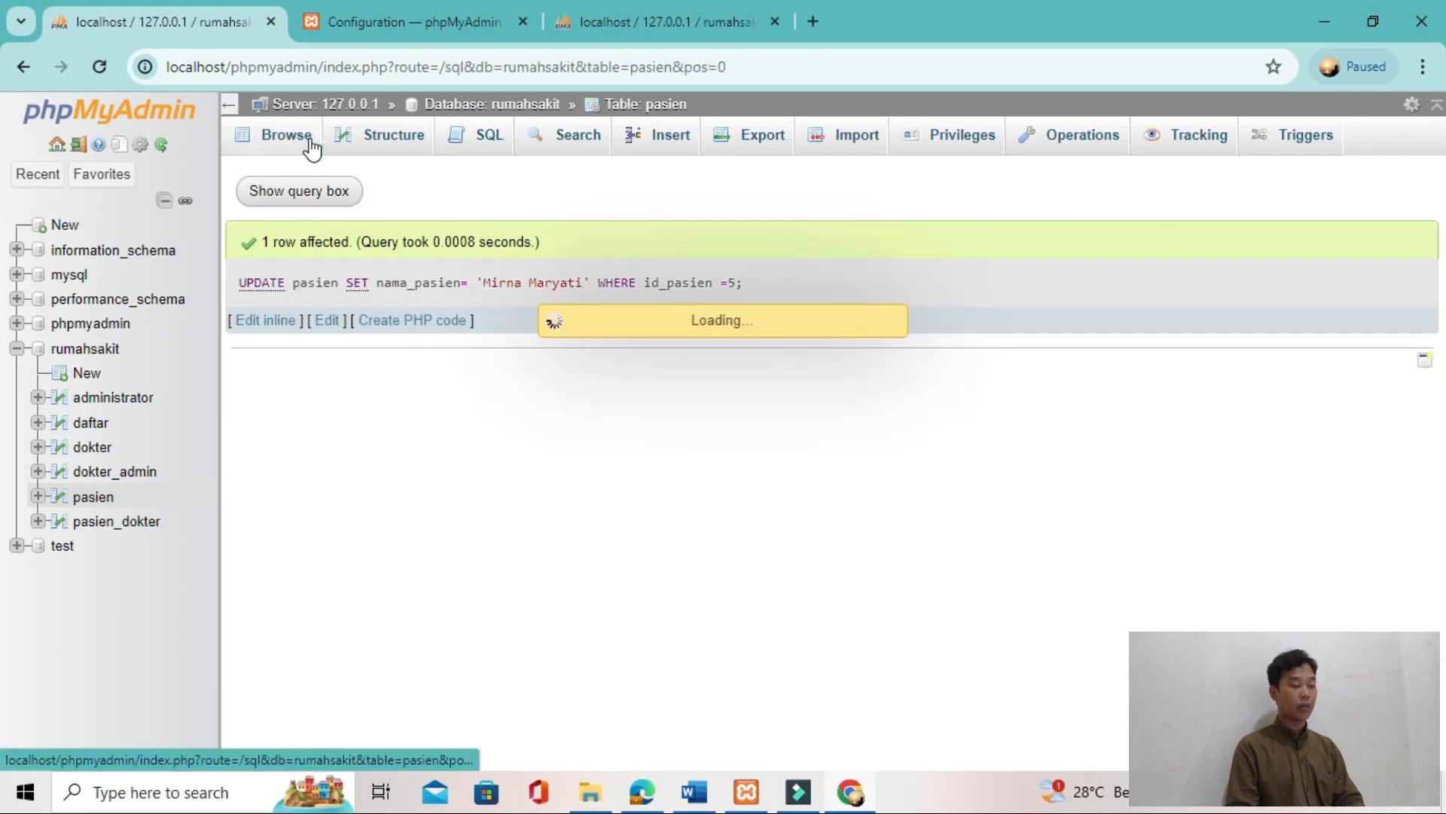
# Step: Compare the updated pasien table in phpMyAdmin with the tutorial's Gambar 51
pyautogui.hotkey('alt', 'Tab')
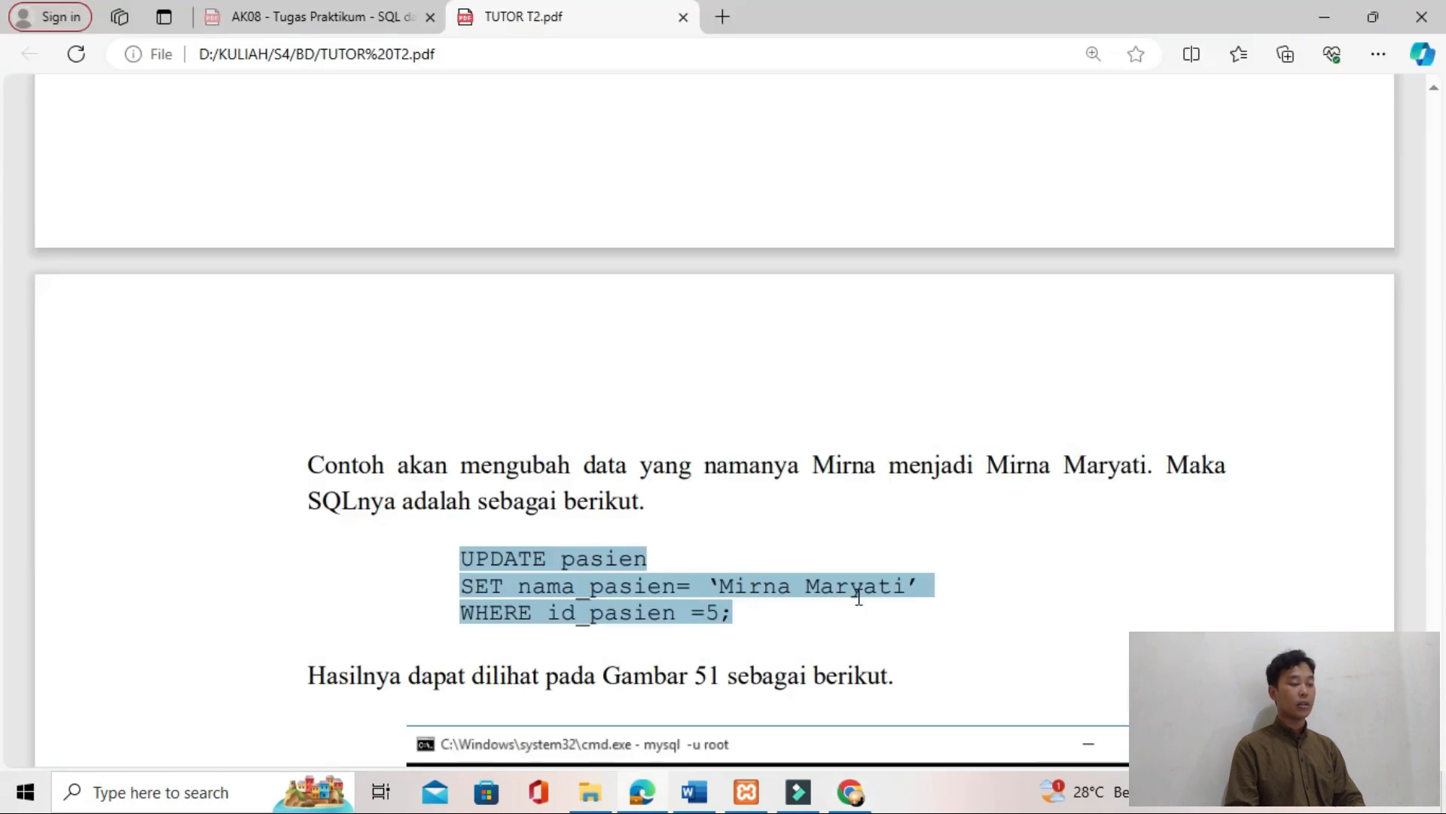
pyautogui.scroll(-10, 856, 598)
pyautogui.scroll(3, 859, 596)
pyautogui.scroll(3, 859, 597)
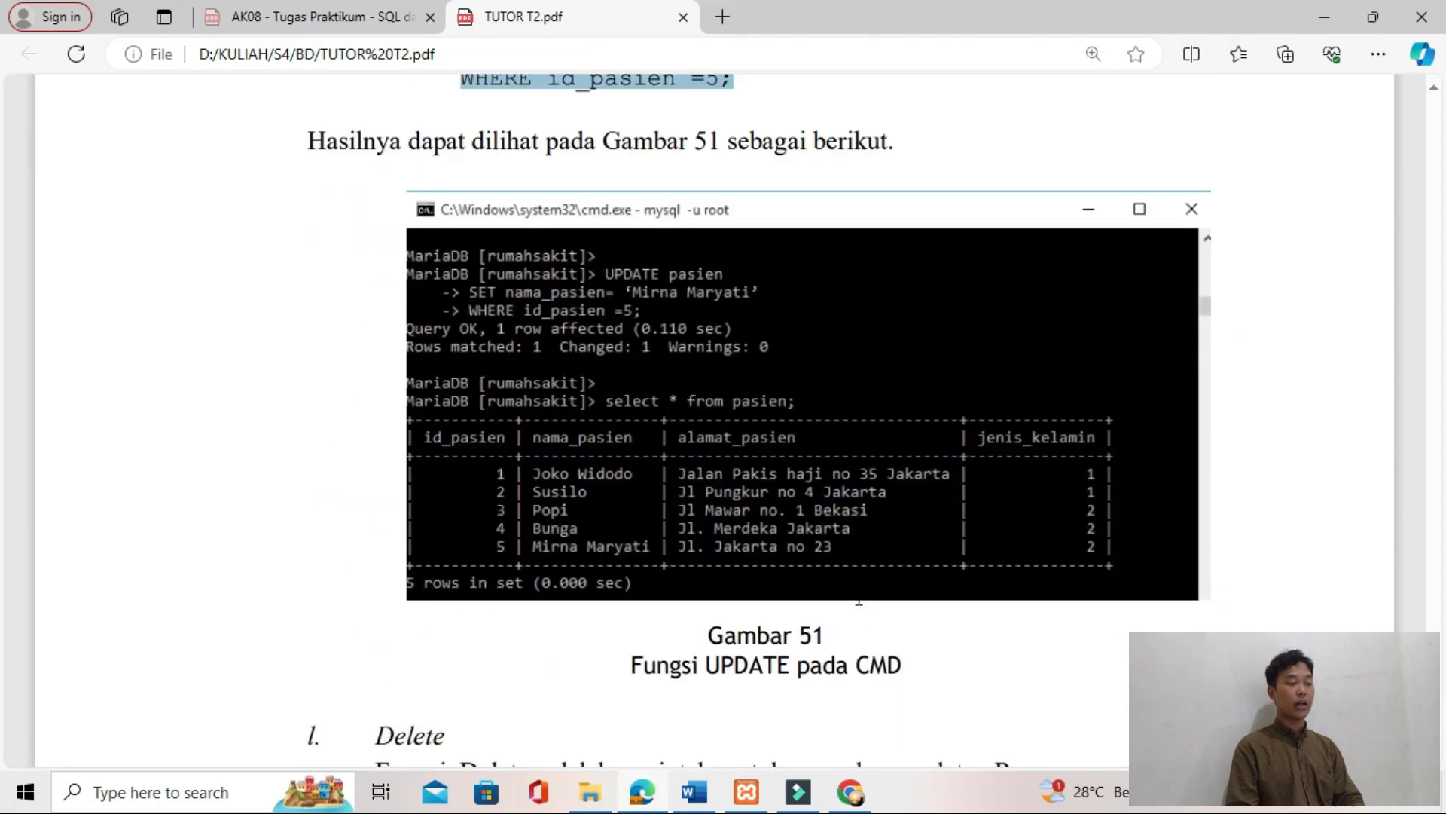
pyautogui.hotkey('alt', 'Tab')
# Step: Replace the default query in phpMyAdmin with the copied UPDATE query and change its nama_pasien value to Susilo Bambang Yudoyono
pyautogui.hotkey('alt', 'Tab')
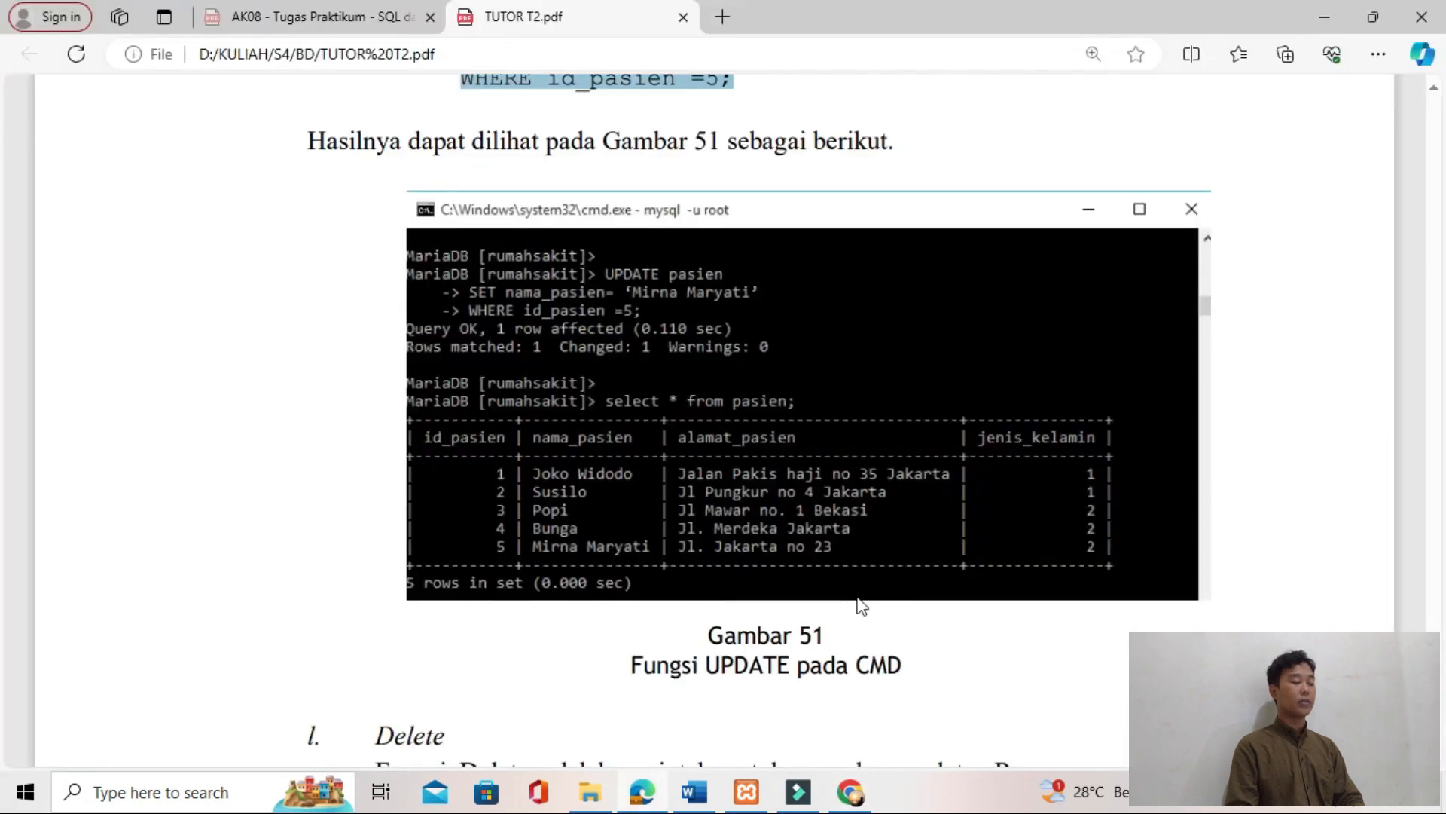
pyautogui.hotkey('alt', 'Tab')
pyautogui.click(476, 154)
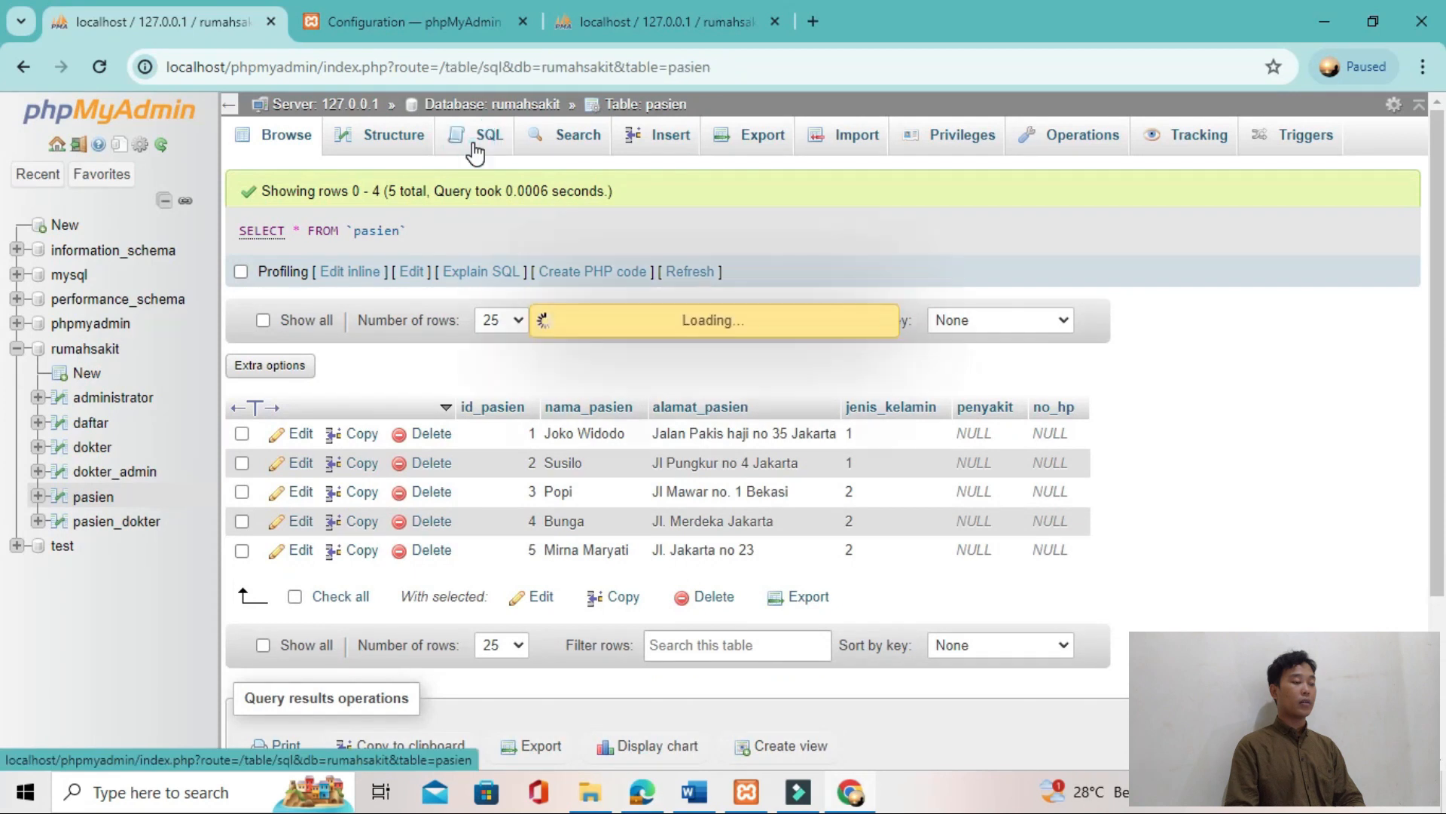
pyautogui.hotkey('ctrl', 'a')
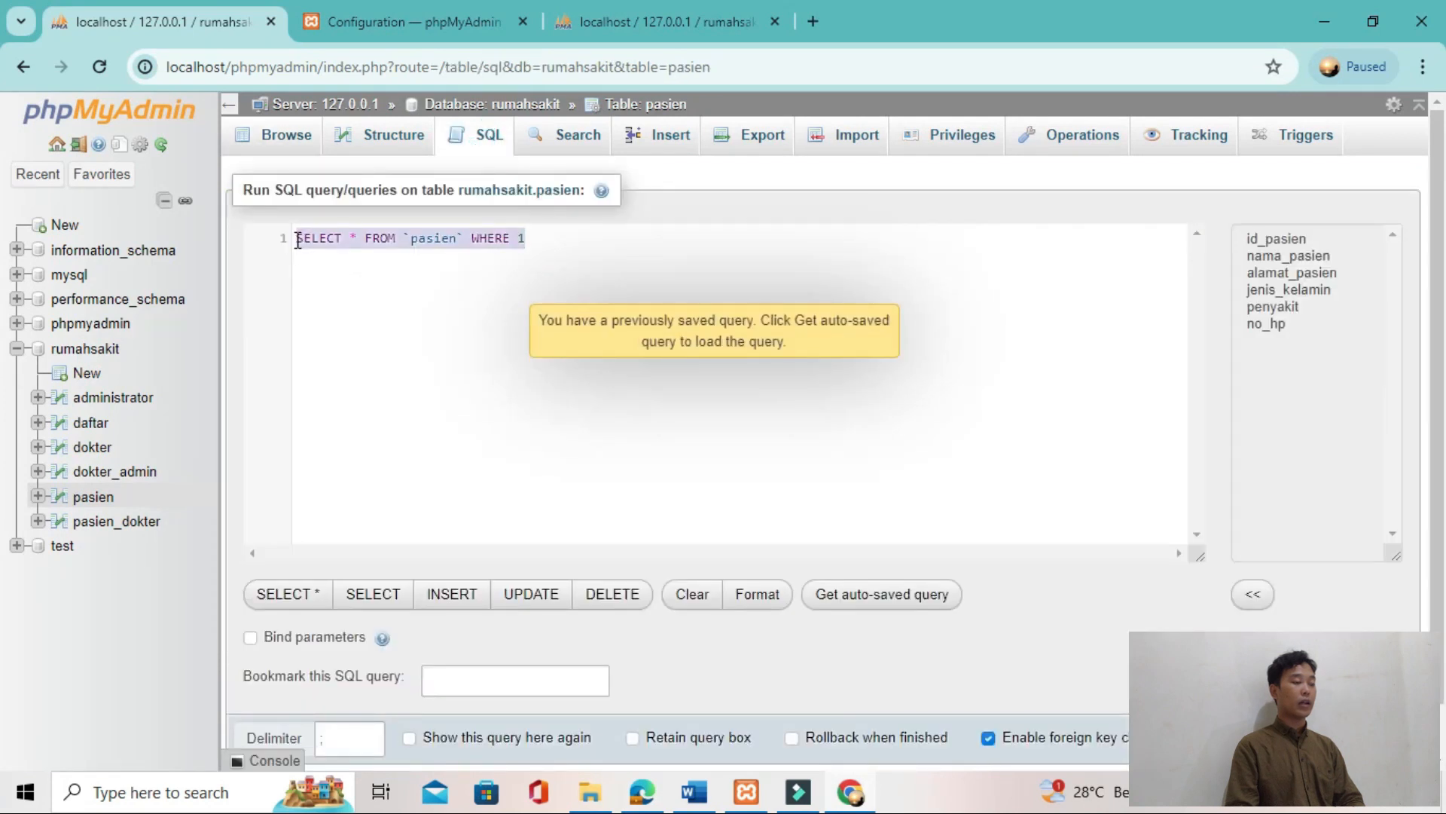
pyautogui.hotkey('ctrl', 'v')
pyautogui.press('BackSpace')
pyautogui.press('BackSpace')
pyautogui.press('BackSpace')
pyautogui.press('BackSpace')
pyautogui.press('BackSpace')
pyautogui.press('BackSpace')
pyautogui.press('BackSpace')
pyautogui.press('BackSpace')
pyautogui.press('BackSpace')
pyautogui.press('BackSpace')
pyautogui.press('BackSpace')
pyautogui.press('BackSpace')
pyautogui.press('BackSpace')
pyautogui.write('Susi')
pyautogui.write('lo Bambang Yud')
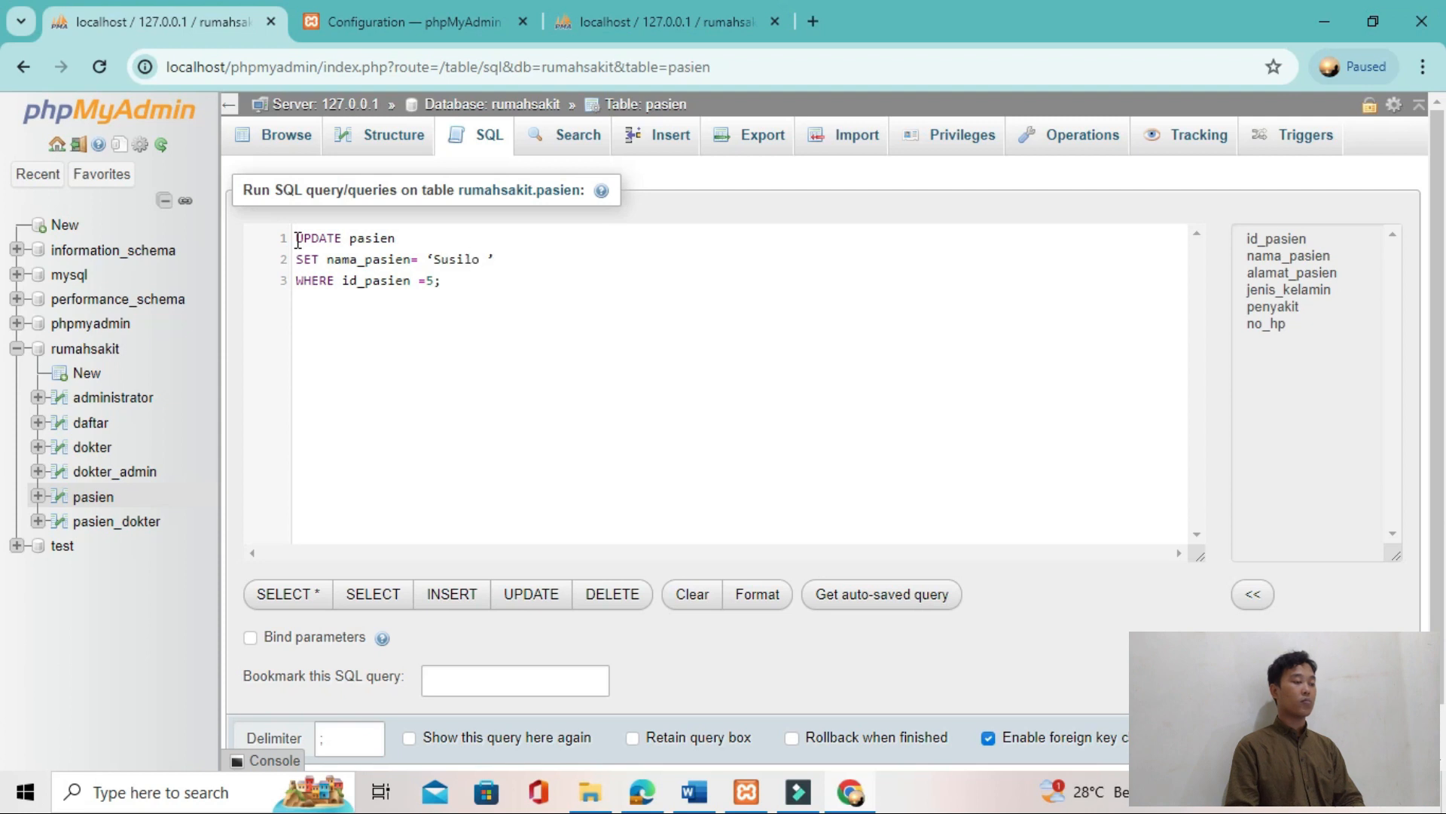
pyautogui.write('hoyono')
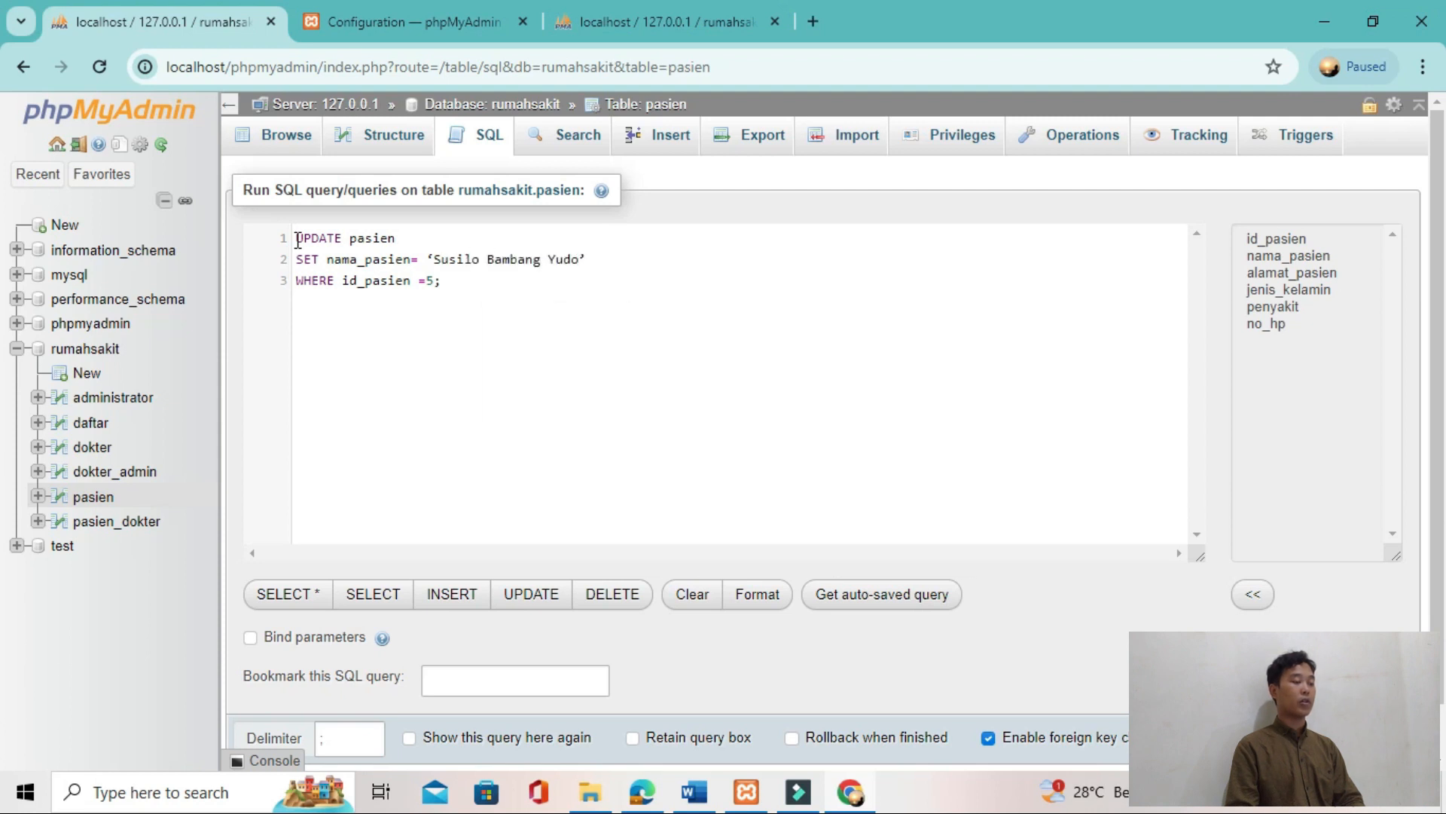
# Step: Check the patient's ID in the tutorial, set the WHERE condition to id_pasien =2, and run the UPDATE query
pyautogui.hotkey('alt', 'Tab')
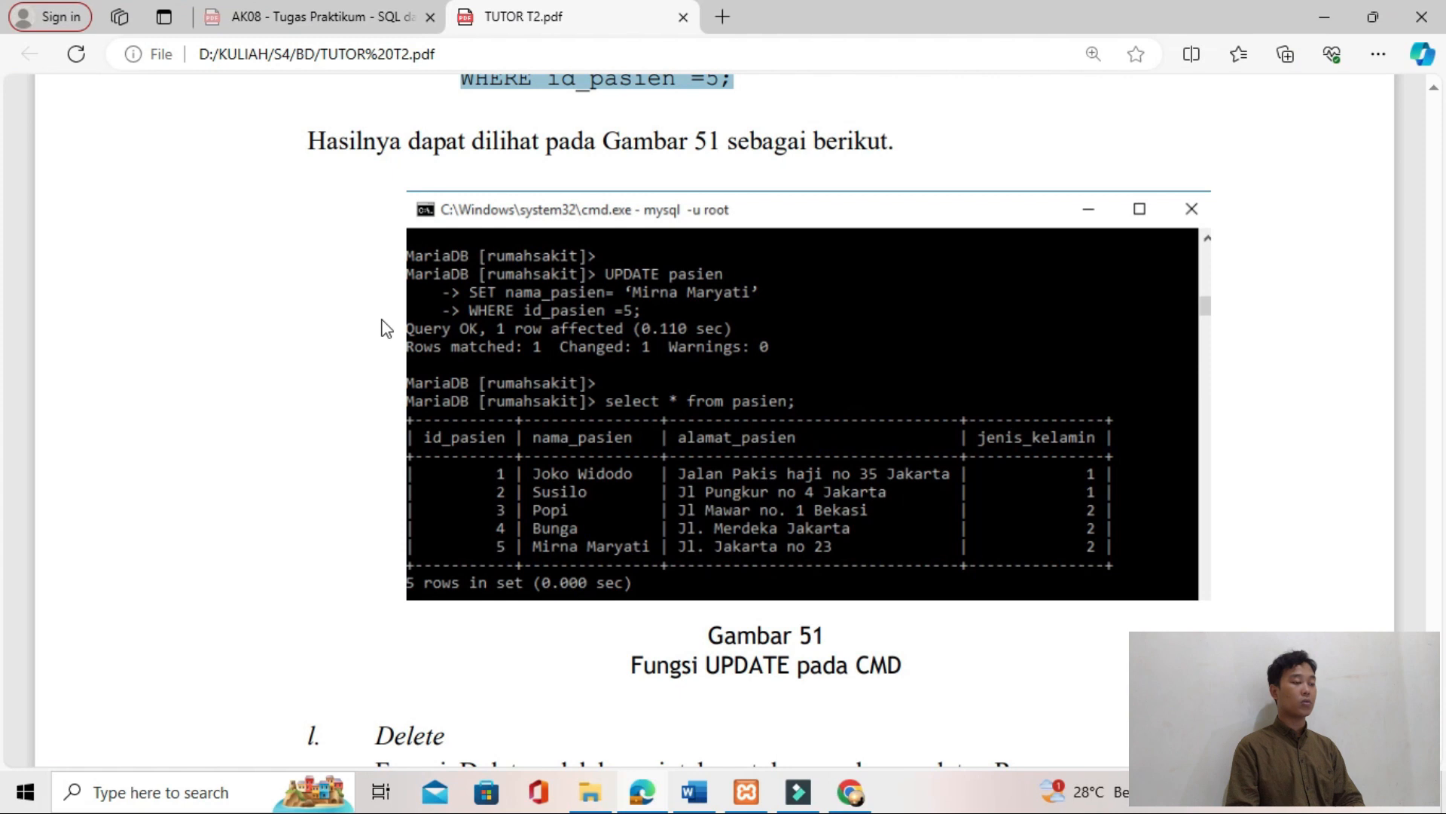
pyautogui.hotkey('alt', 'Tab')
pyautogui.click(432, 280)
pyautogui.press('BackSpace')
pyautogui.write('2;')
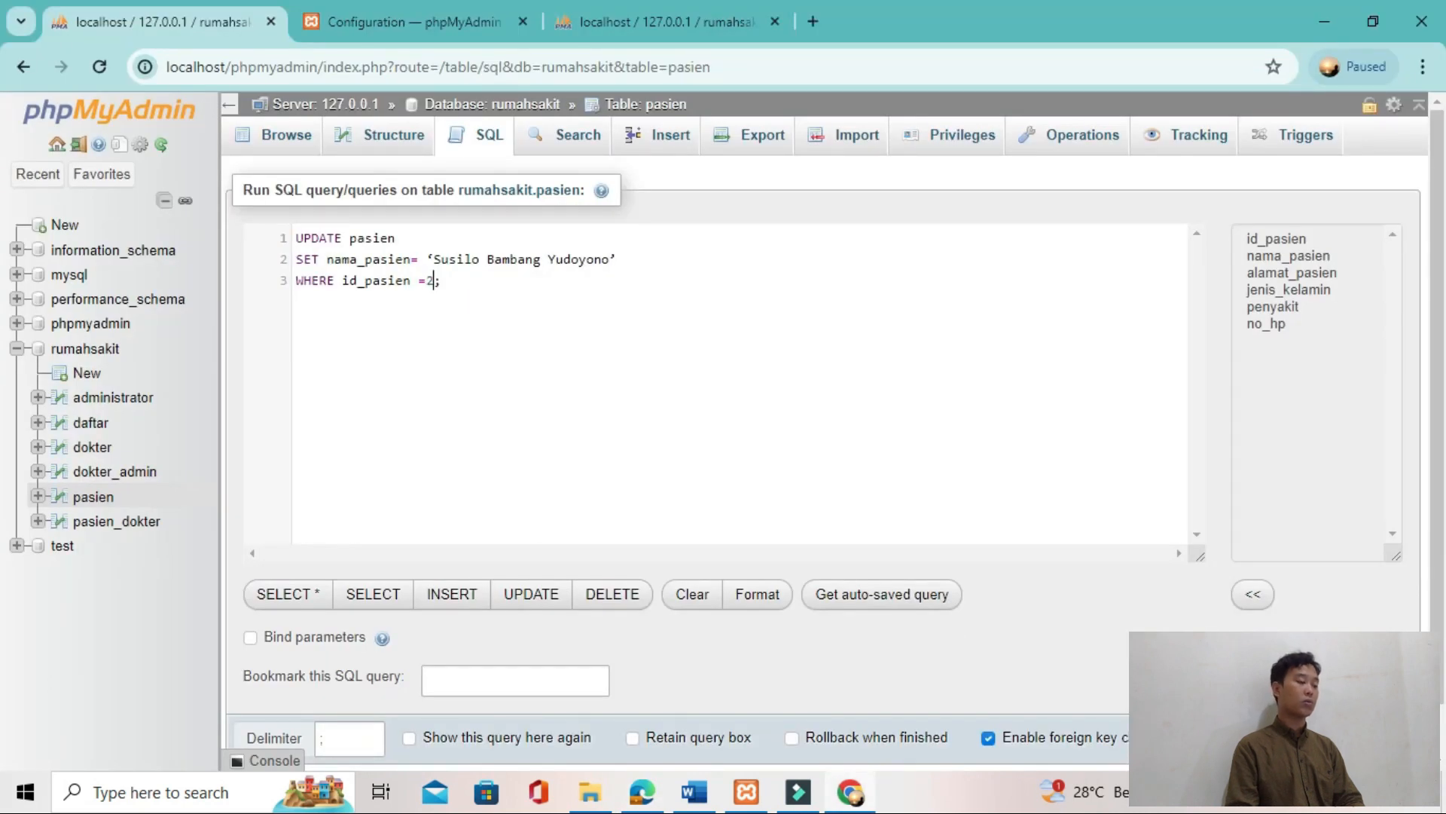
pyautogui.hotkey('ctrl', 'Return')
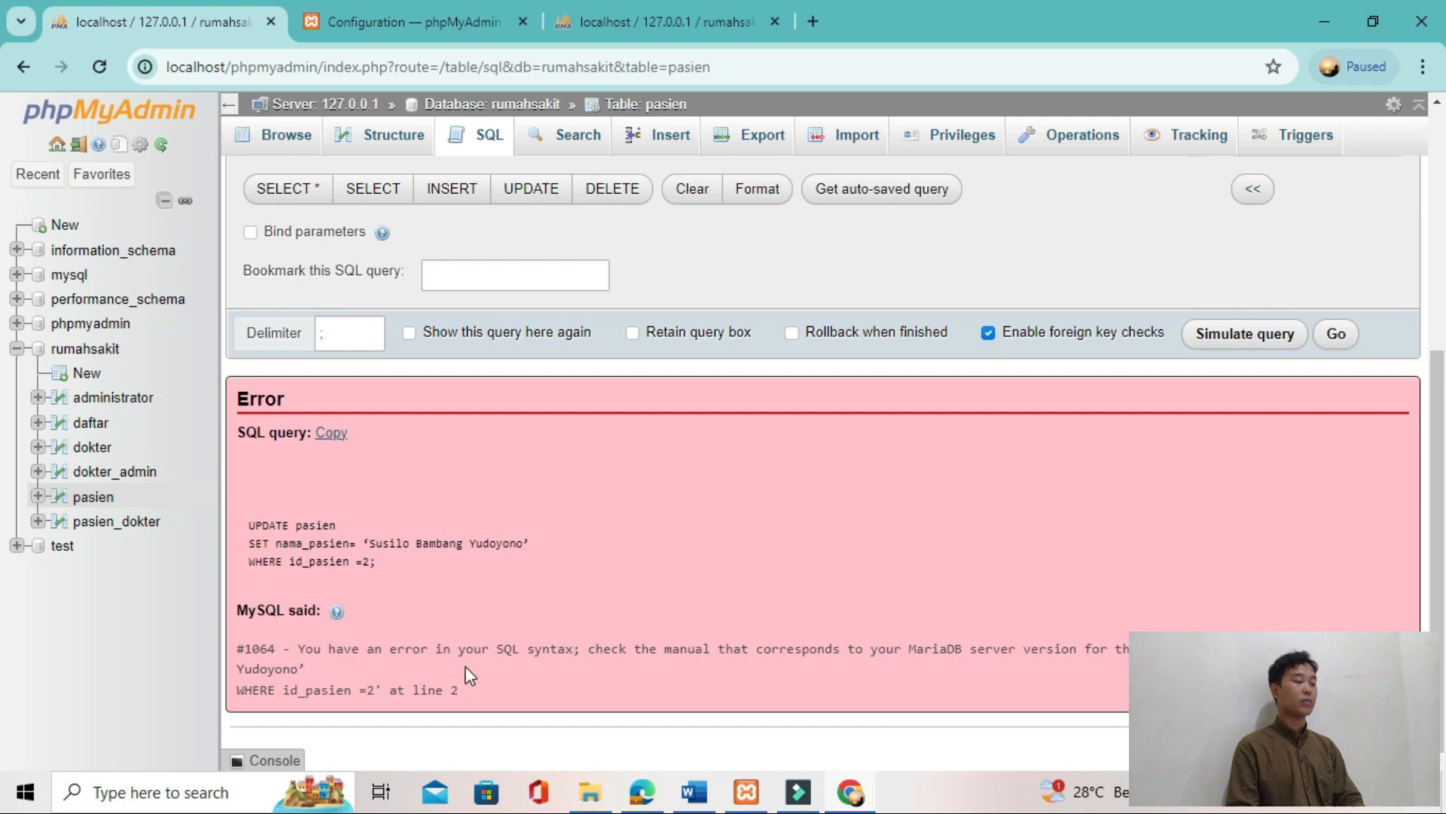
# Step: Replace the curly quotes around the nama_pasien value with straight ones, rerun the UPDATE query, and browse the pasien table
pyautogui.scroll(5, 464, 666)
pyautogui.click(629, 259)
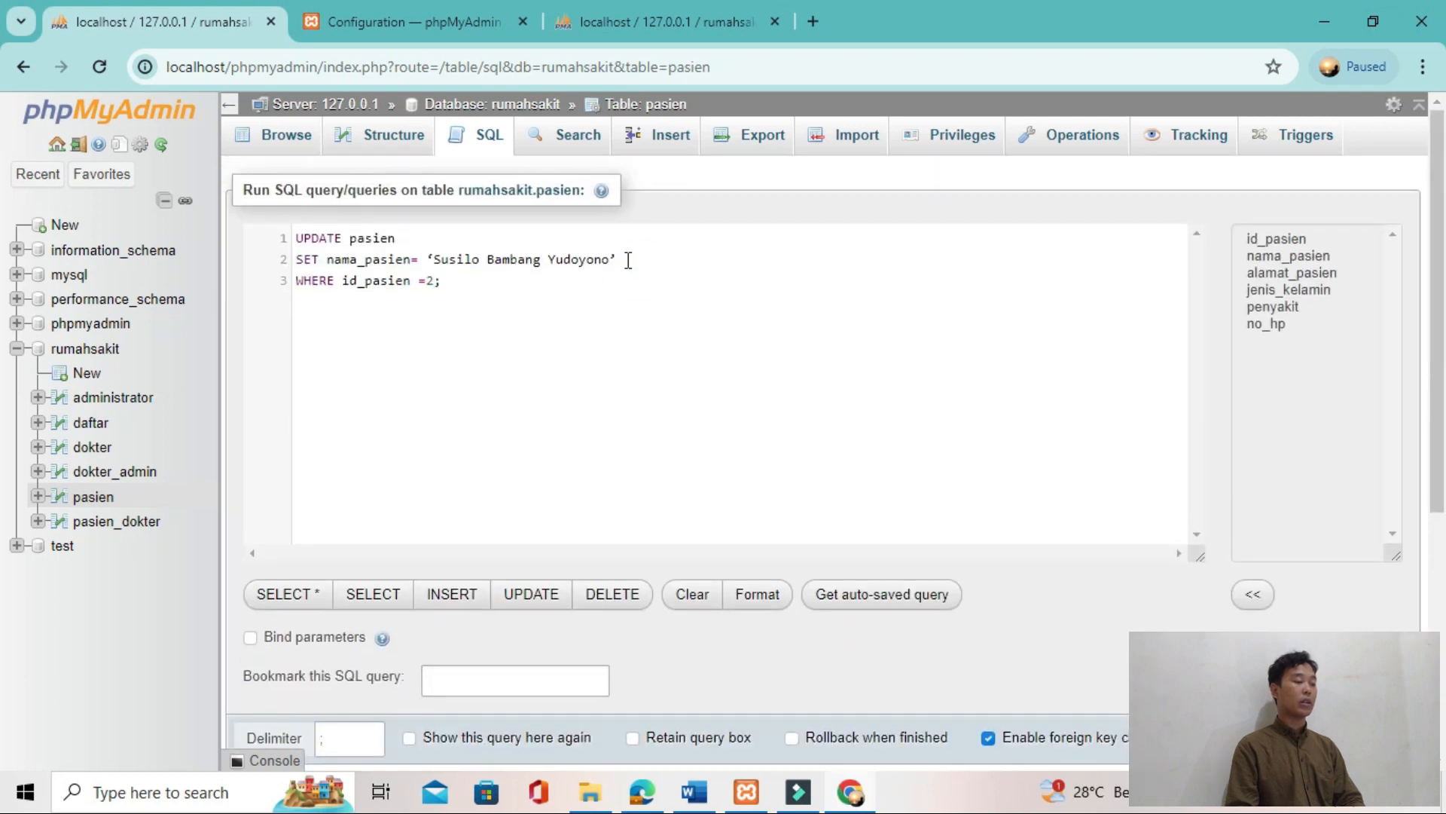
pyautogui.press('Left')
pyautogui.hotkey('ctrl', 'Left')
pyautogui.hotkey('ctrl', 'Left')
pyautogui.hotkey('ctrl', 'Left')
pyautogui.press('BackSpace')
pyautogui.write("'")
pyautogui.hotkey('ctrl', 'Return')
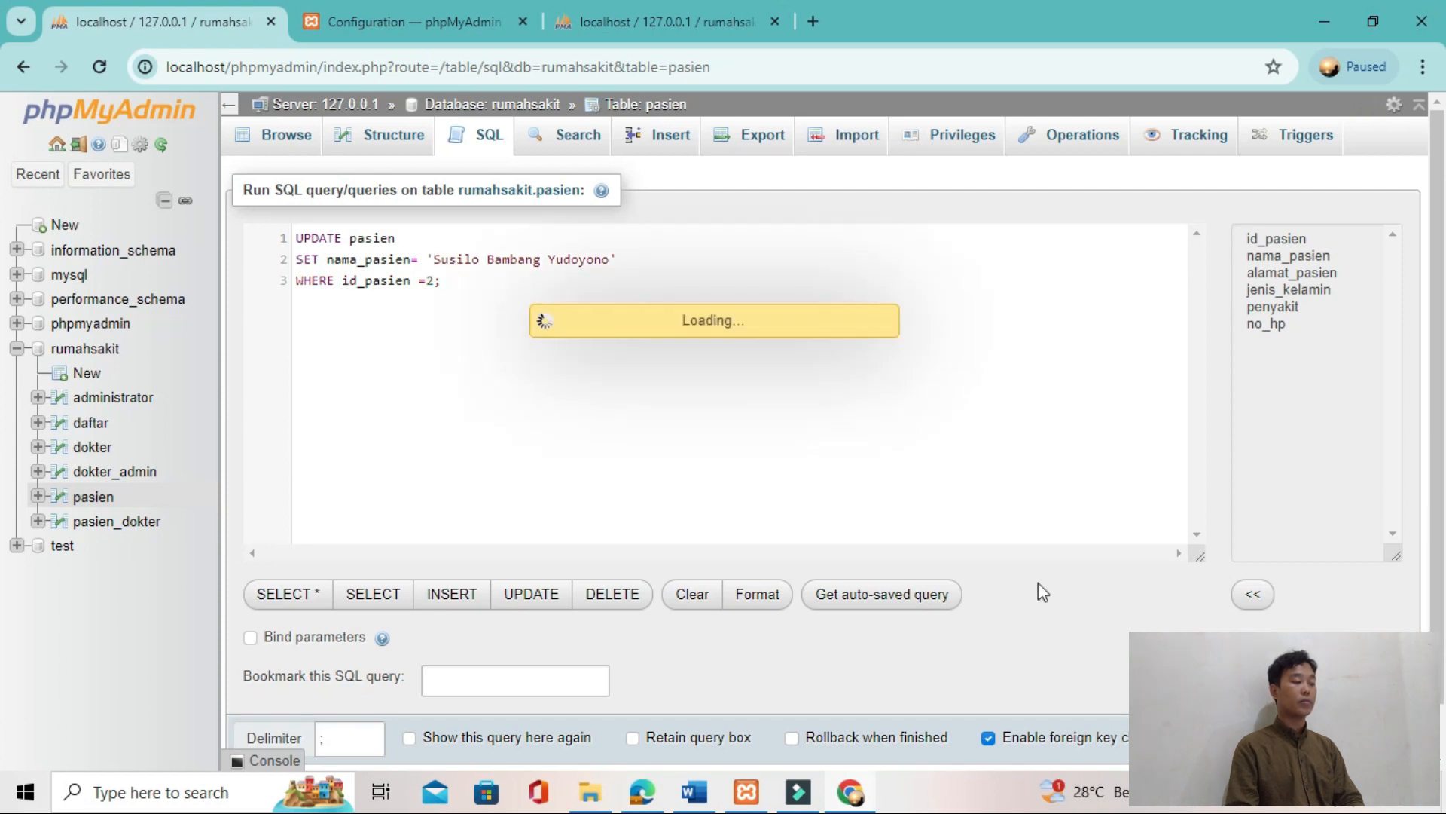
pyautogui.click(287, 135)
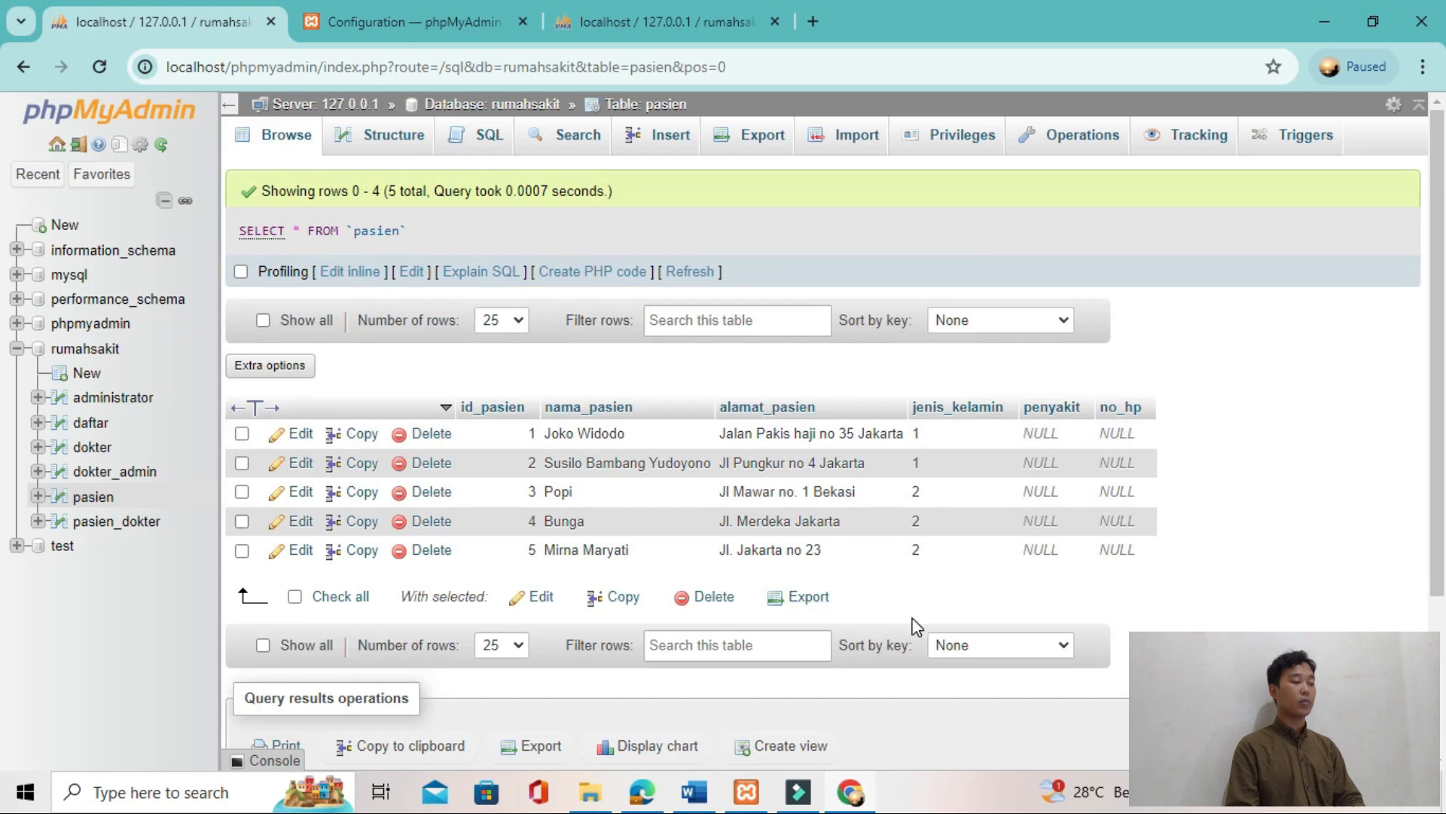
# Step: Copy the query deleting the pasien record with id_pasien 5 from the tutorial's Delete section
pyautogui.hotkey('alt', 'Tab')
pyautogui.scroll(-4, 737, 577)
pyautogui.scroll(-1, 825, 565)
pyautogui.moveTo(461, 637); pyautogui.dragTo(989, 642)
# Step: Replace the default query in phpMyAdmin with "DELETE FROM pasien Where id_pasien=5;" and run it, confirming the deletion
pyautogui.hotkey('alt', 'Tab')
pyautogui.click(493, 140)
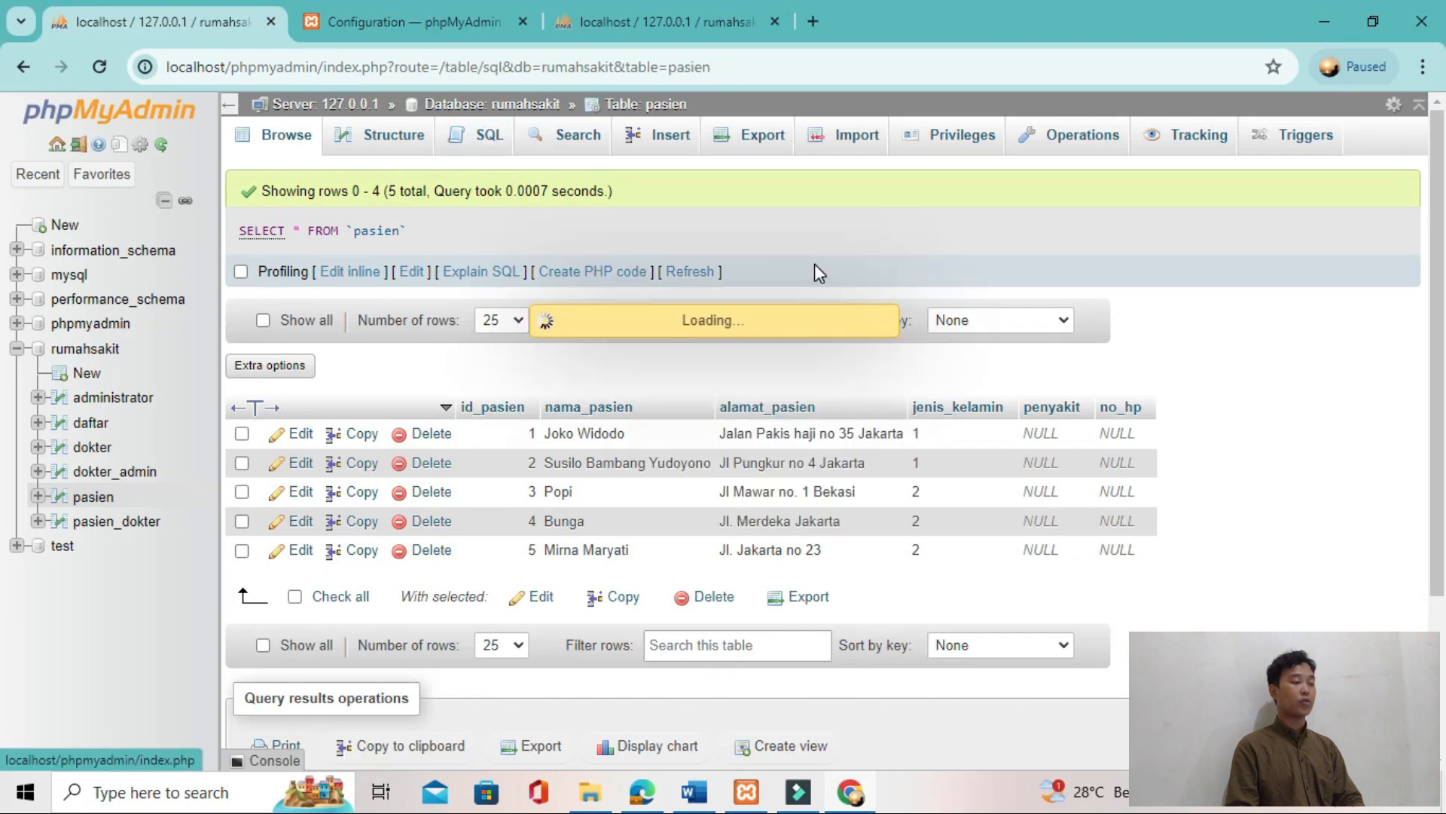
pyautogui.hotkey('ctrl', 'a')
pyautogui.press('BackSpace')
pyautogui.hotkey('ctrl', 'v')
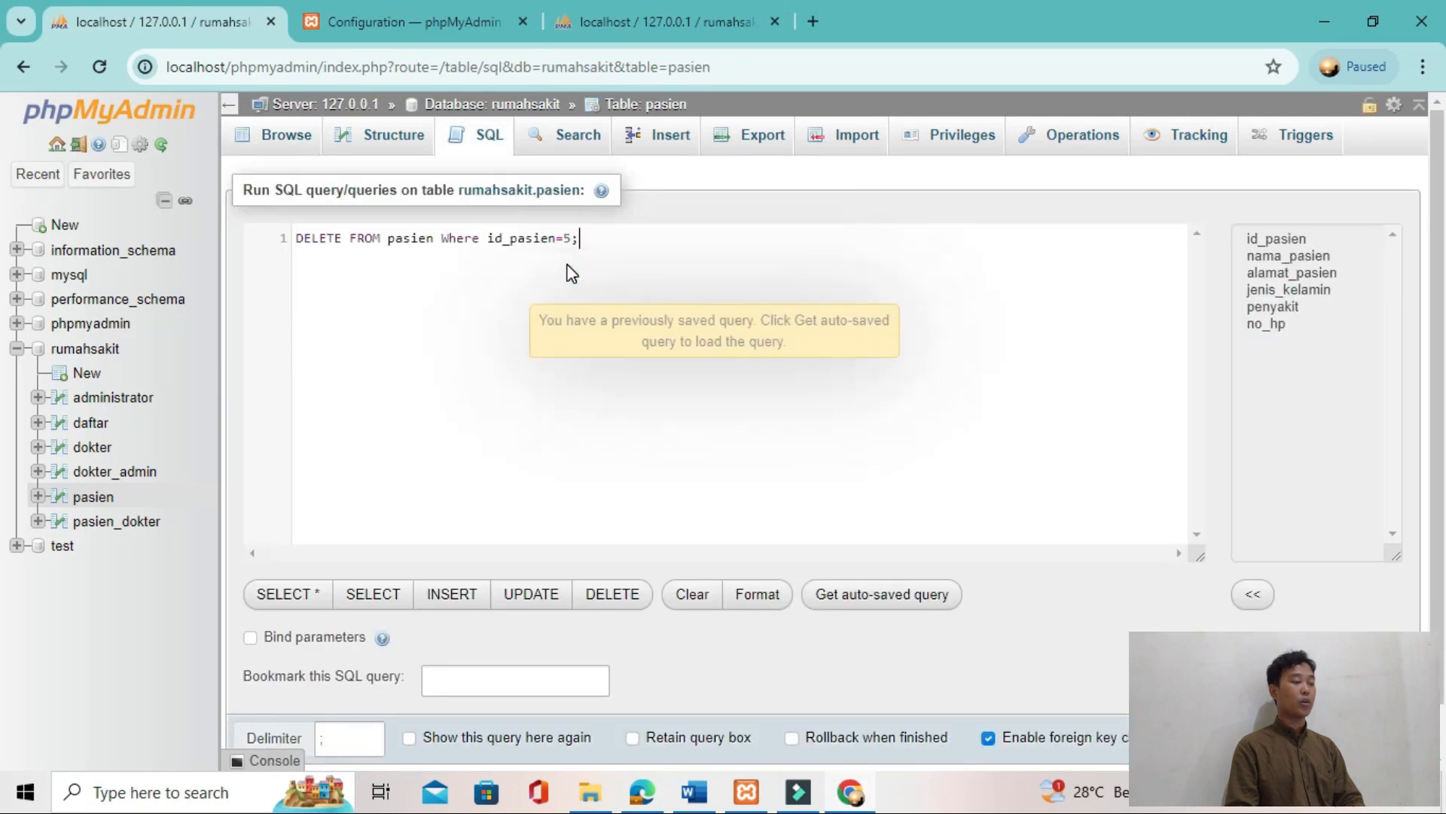
pyautogui.hotkey('ctrl', 'Return')
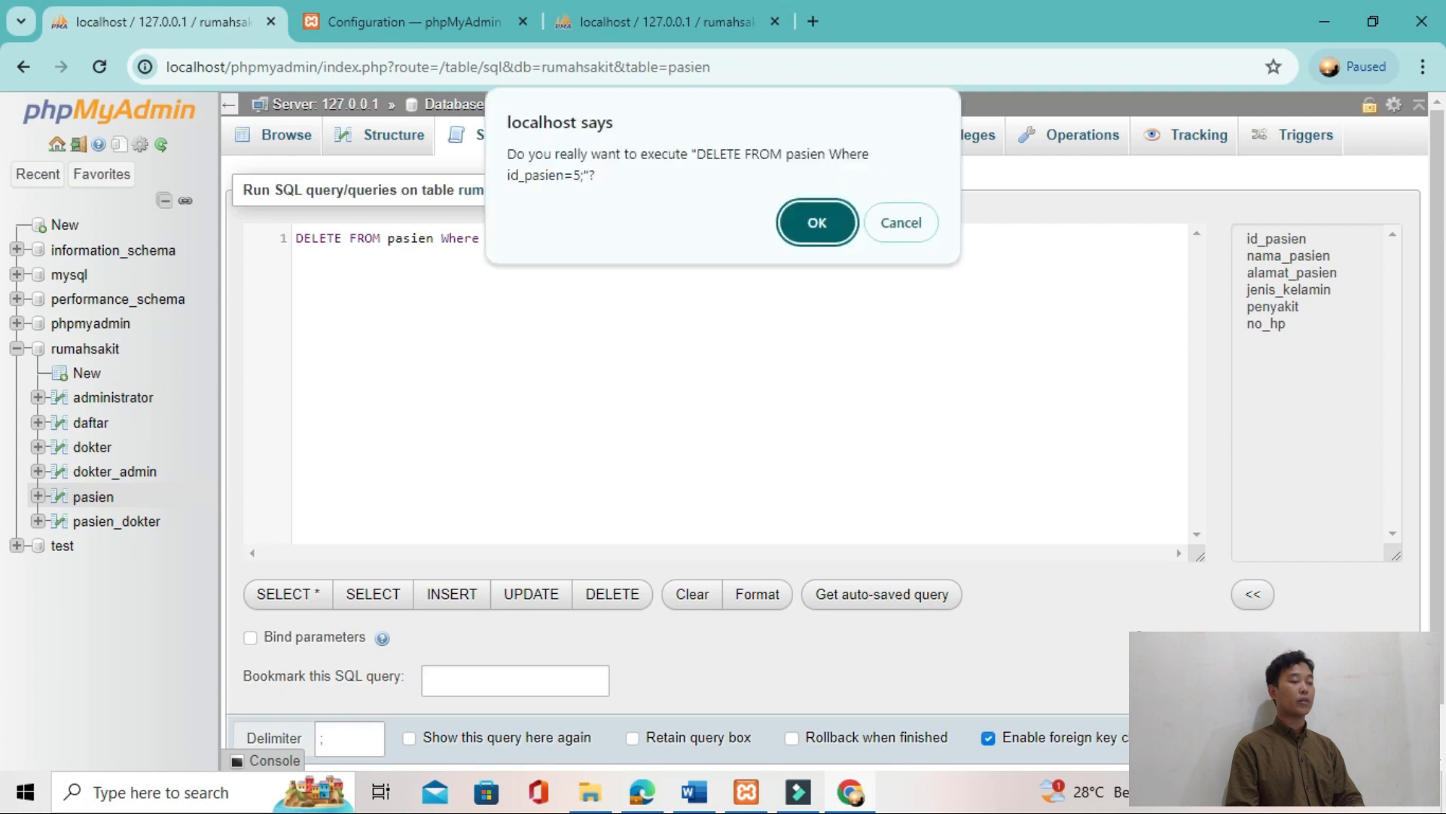
pyautogui.click(818, 222)
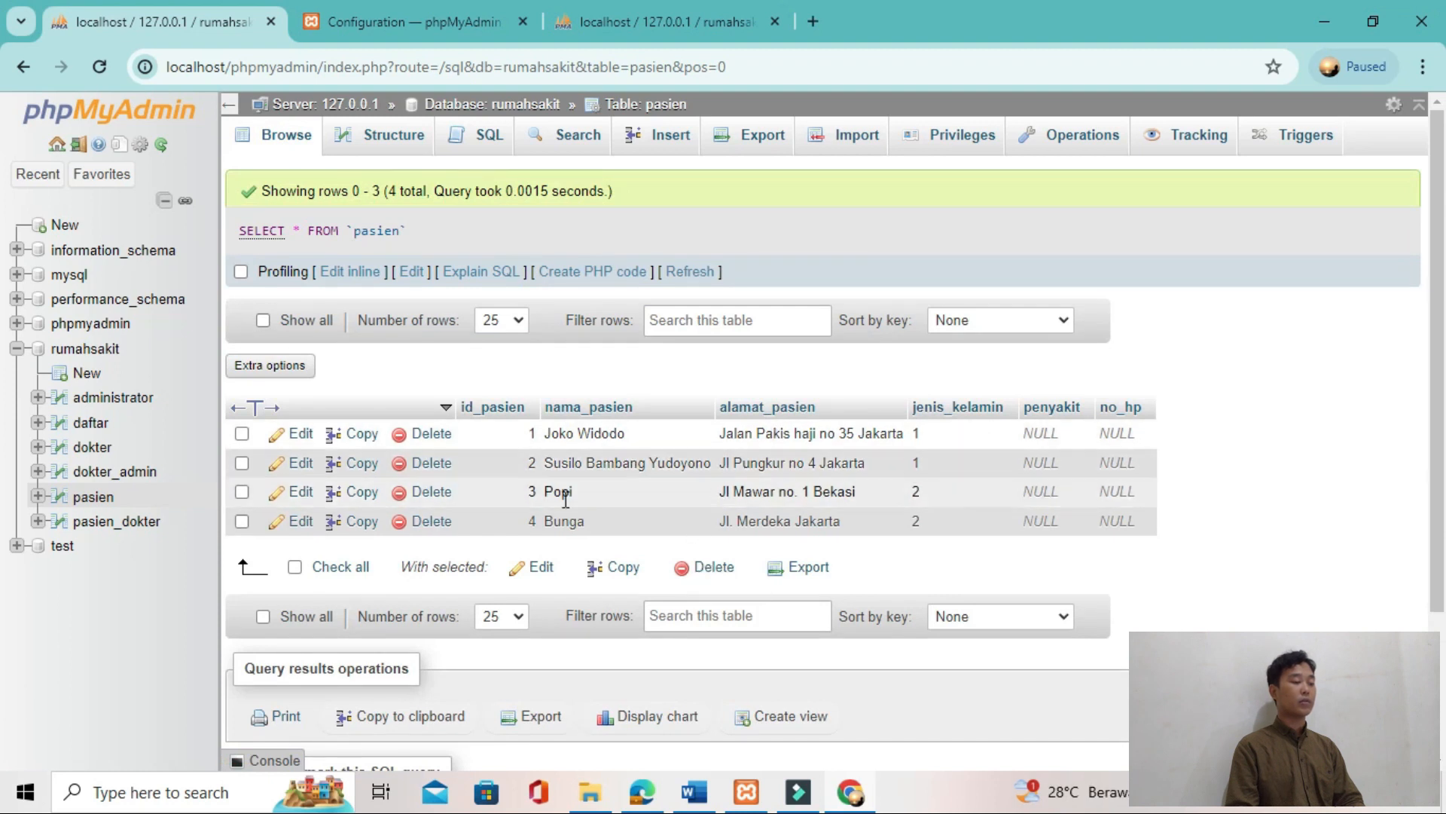
# Step: Compare the remaining pasien records in phpMyAdmin with the tutorial's result for the DELETE query
pyautogui.hotkey('alt', 'Tab')
pyautogui.scroll(-10, 636, 597)
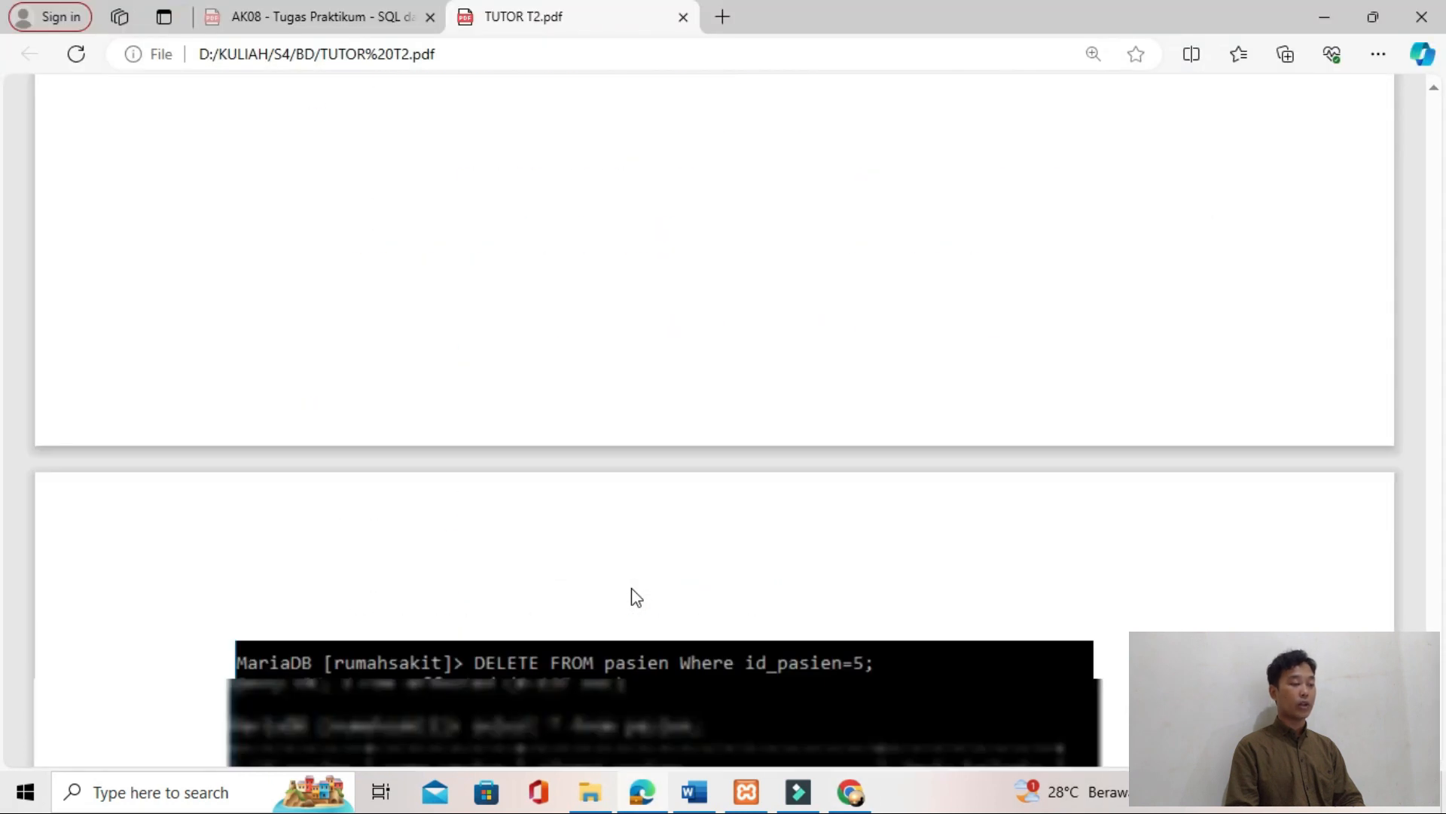
pyautogui.hotkey('alt', 'Tab')
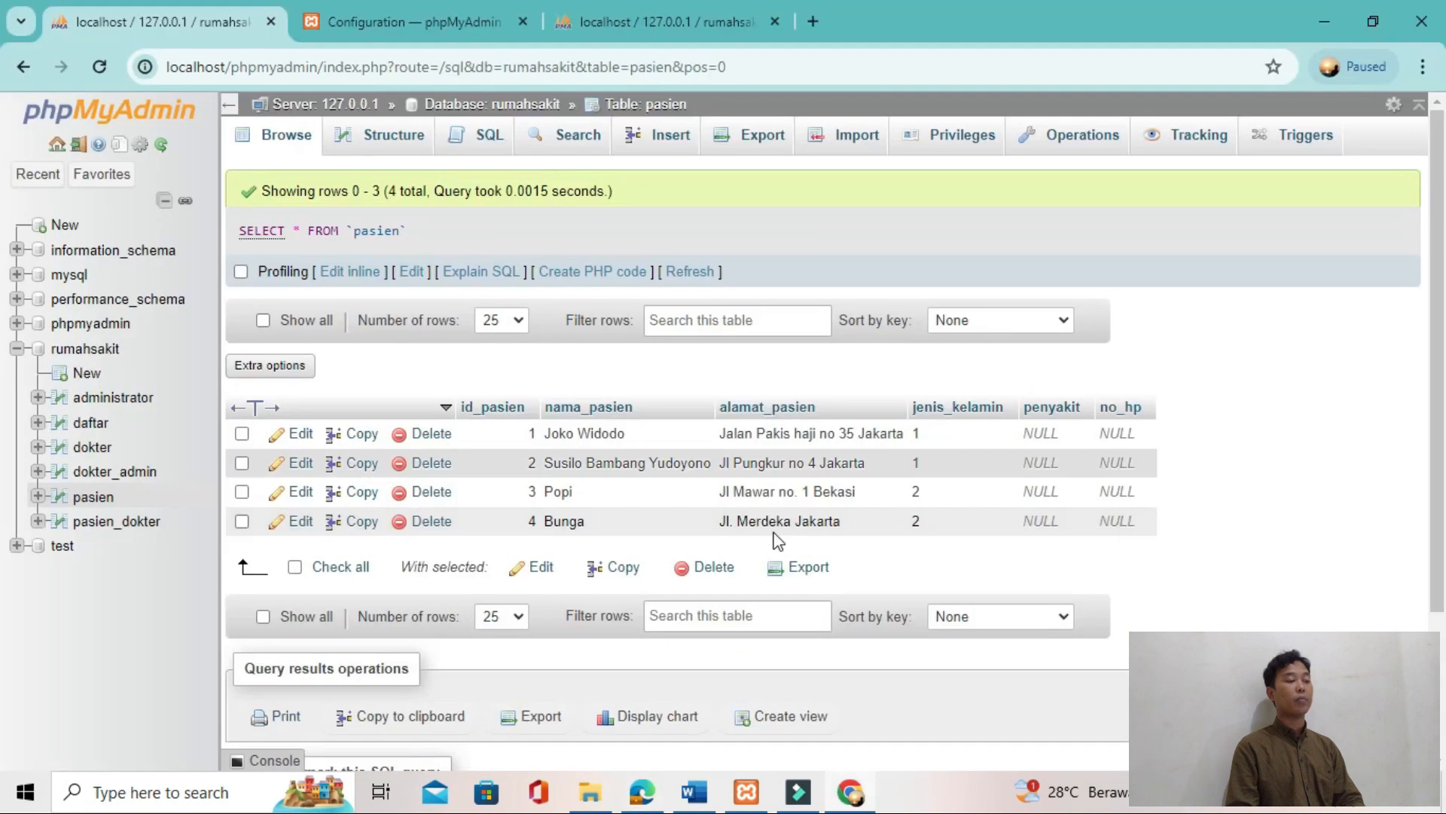
pyautogui.hotkey('alt', 'Tab')
pyautogui.hotkey('alt', 'Tab')
pyautogui.hotkey('alt', 'Tab')
pyautogui.scroll(-4, 875, 565)
pyautogui.scroll(3, 875, 565)
pyautogui.hotkey('alt', 'Tab')
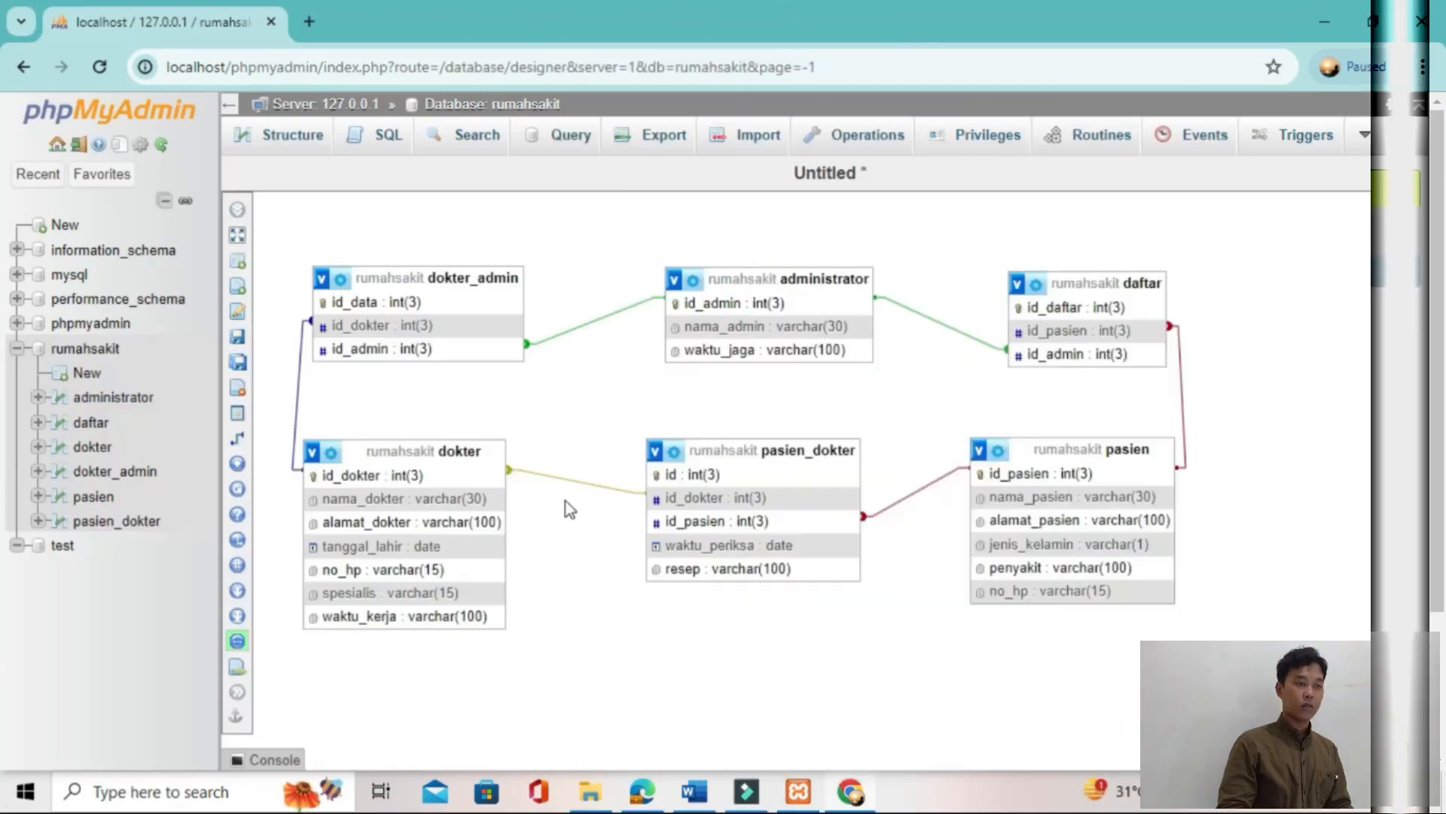